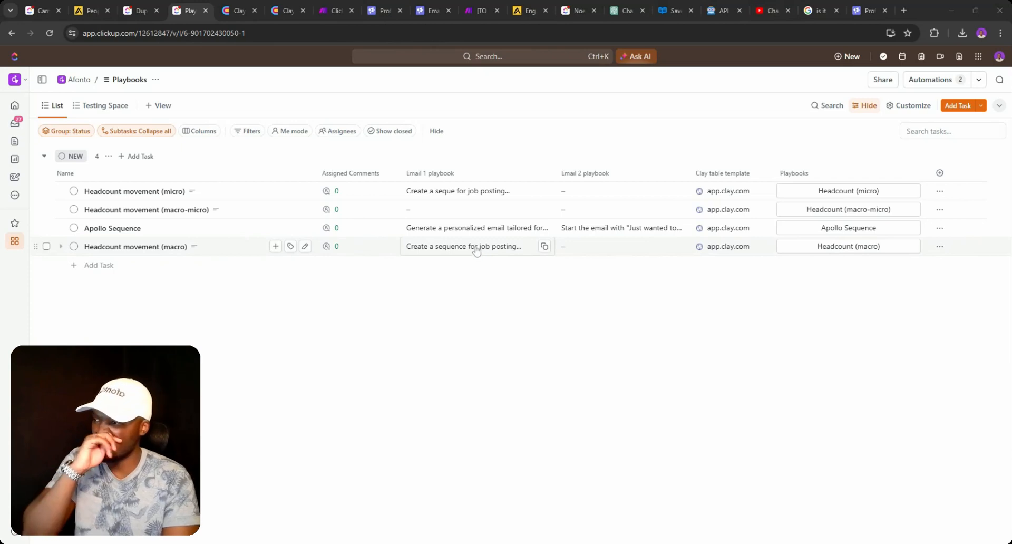
- Expand Apollo Sequence's full Email 1 and Email 2 prompts, then bring up the Apollo sequence review
click(519, 229)
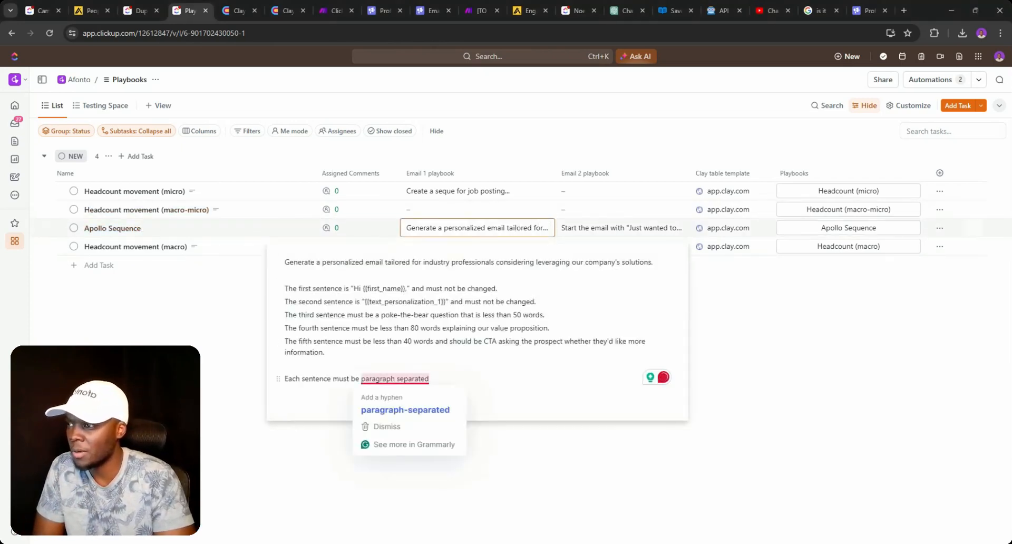
click(592, 227)
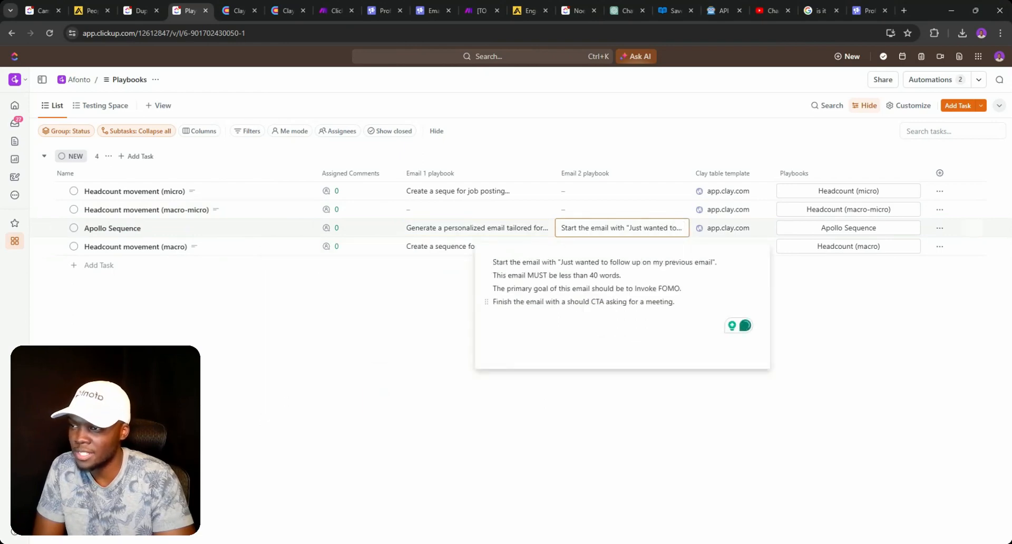
click(525, 11)
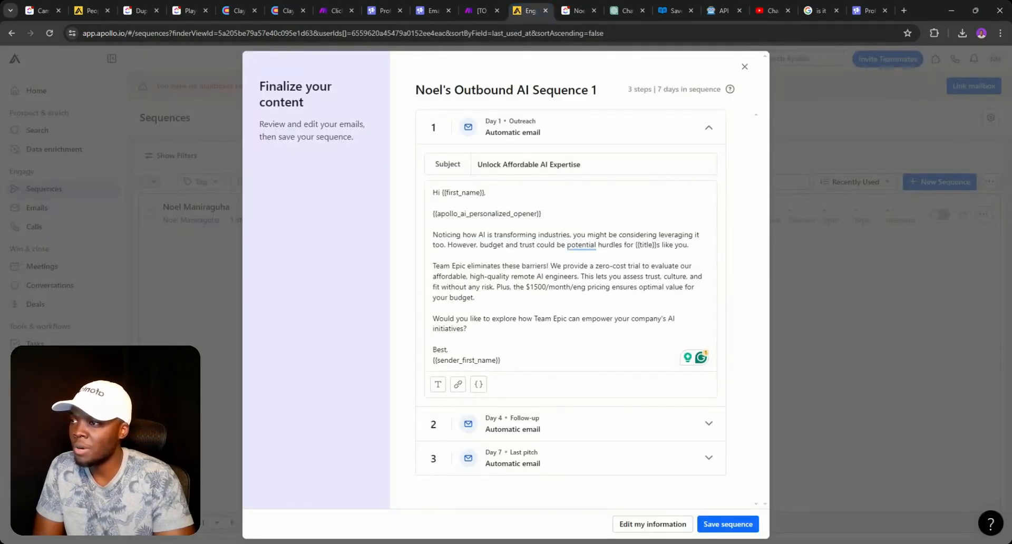
- Review Apollo's Day 4 follow-up and Day 1 outreach emails, then return to ClickUp's campaign lists
click(548, 418)
click(748, 218)
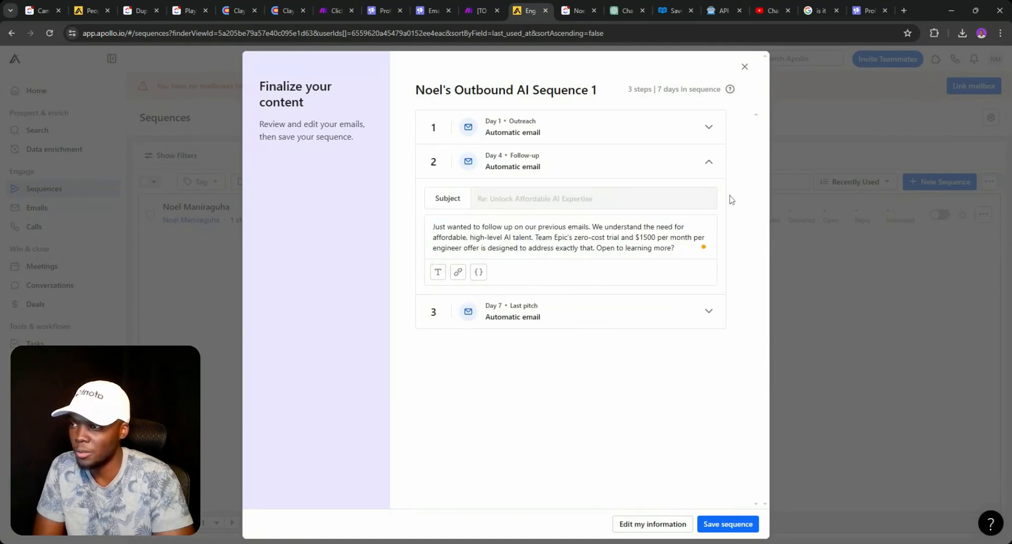
click(644, 129)
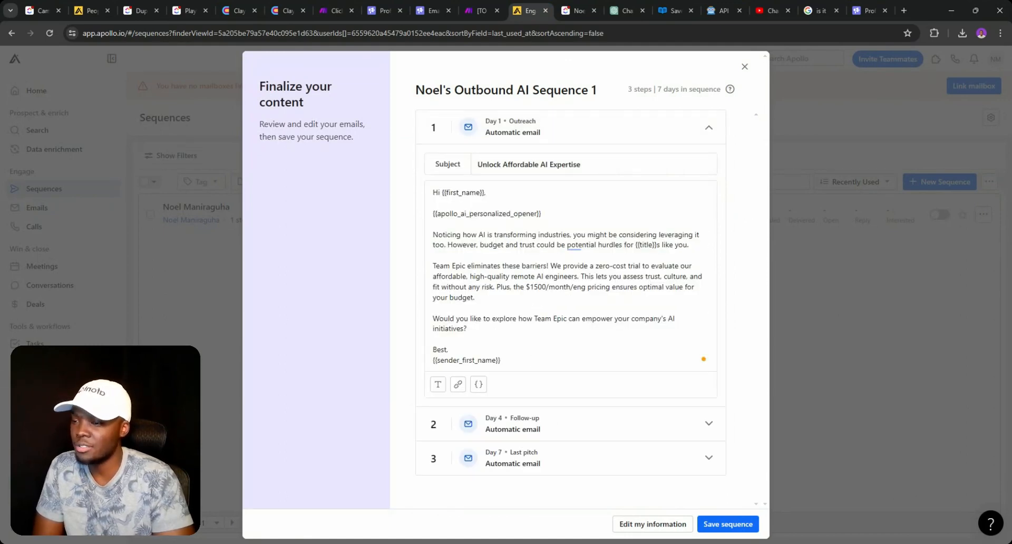
click(34, 10)
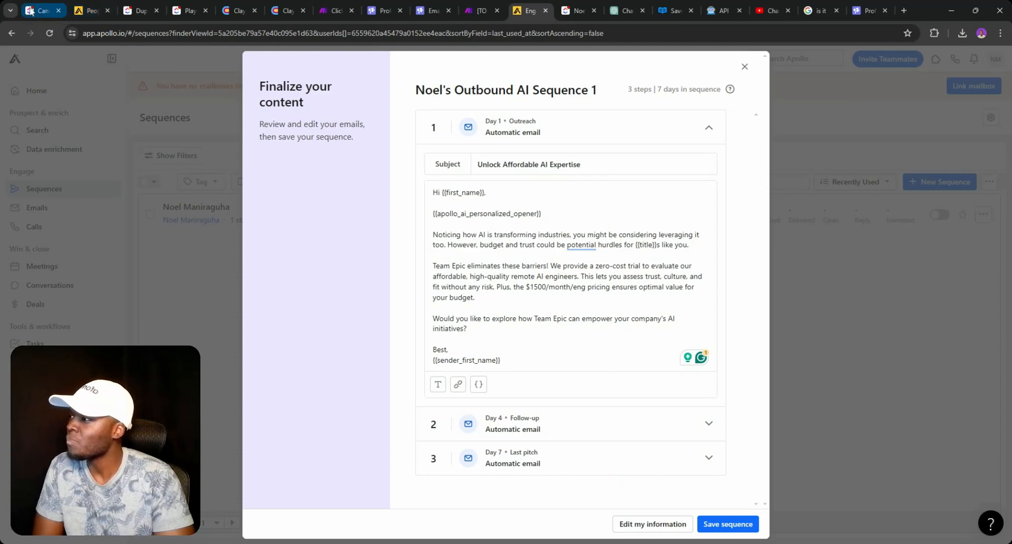
click(140, 11)
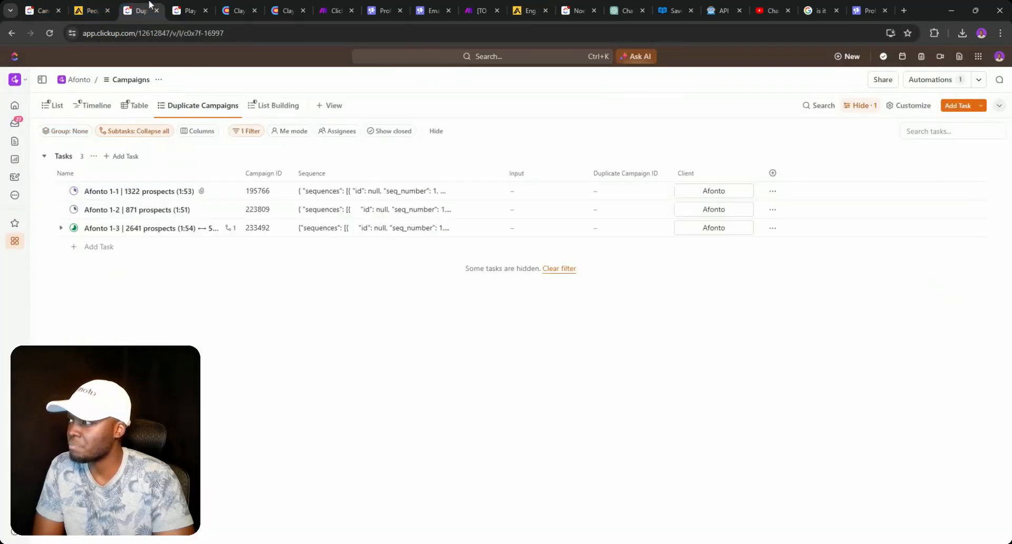
- Close the Apollo Sequence Email 2 prompt in Playbooks and return to the Campaigns V2 list
click(182, 7)
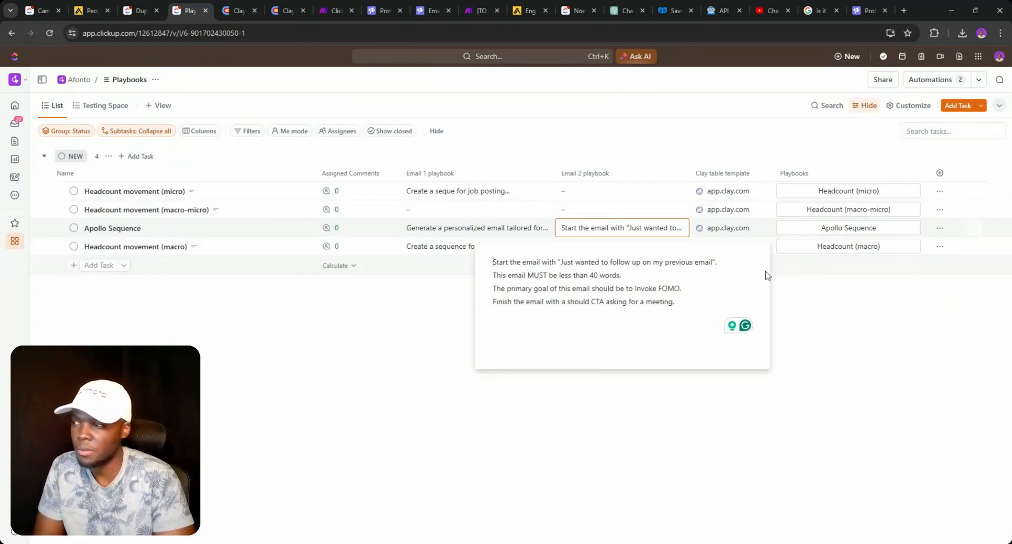
click(275, 312)
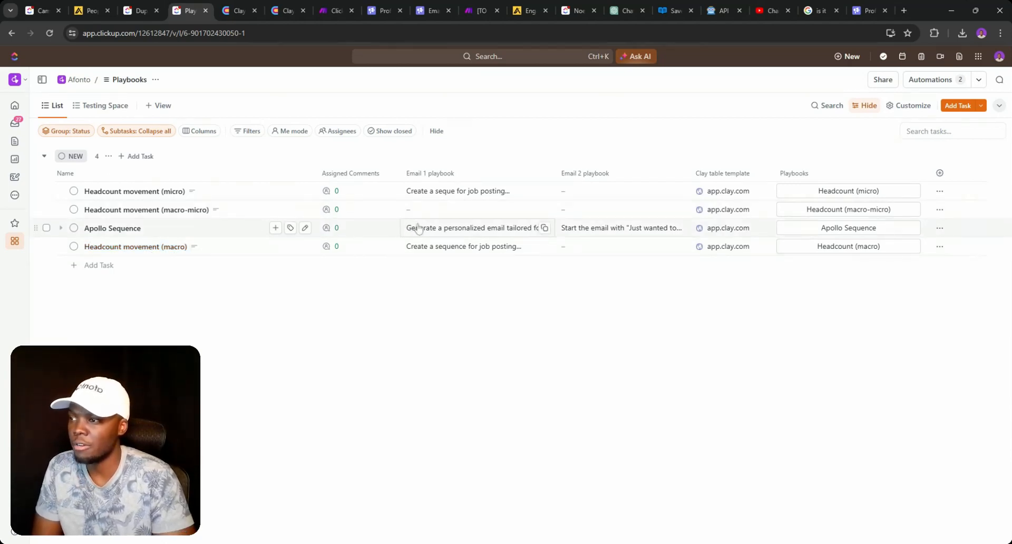
click(125, 6)
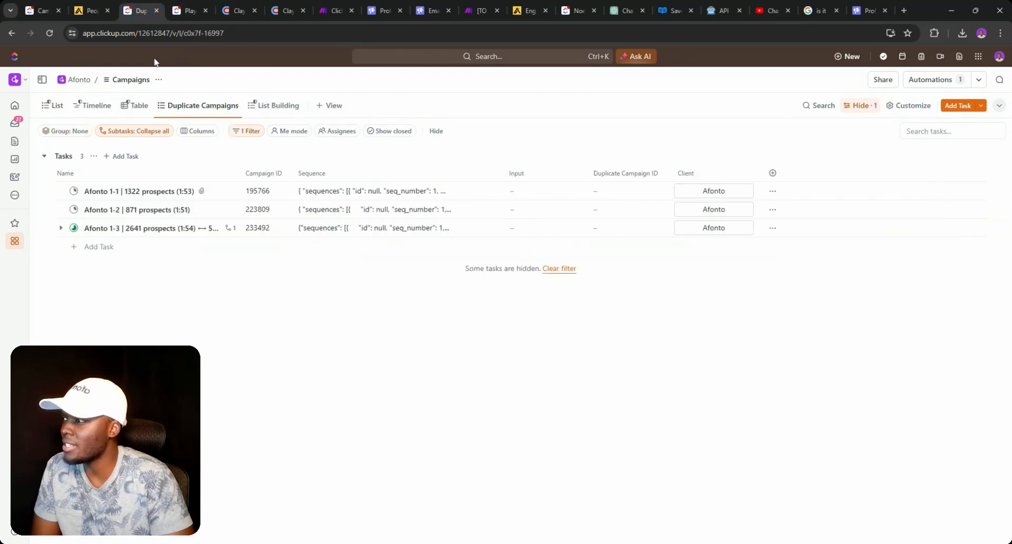
click(40, 12)
click(373, 141)
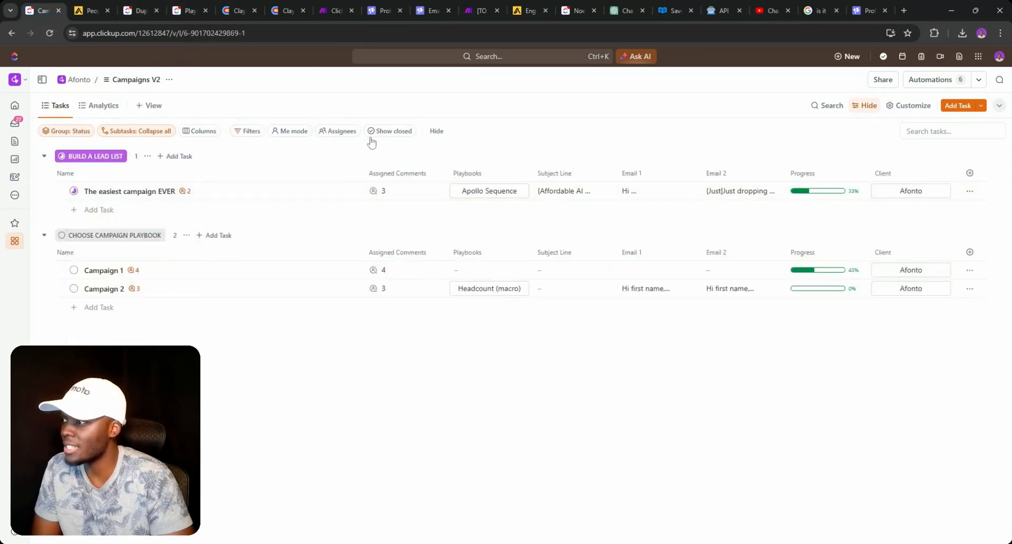
- Check Campaign 2's playbook choices and the status options of The easiest campaign EVER
click(481, 288)
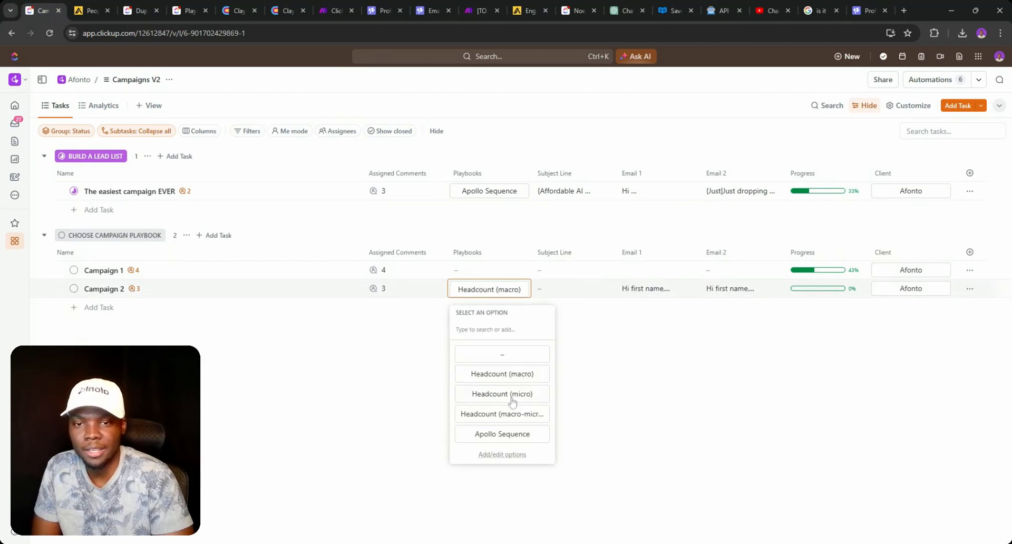
click(74, 192)
click(73, 192)
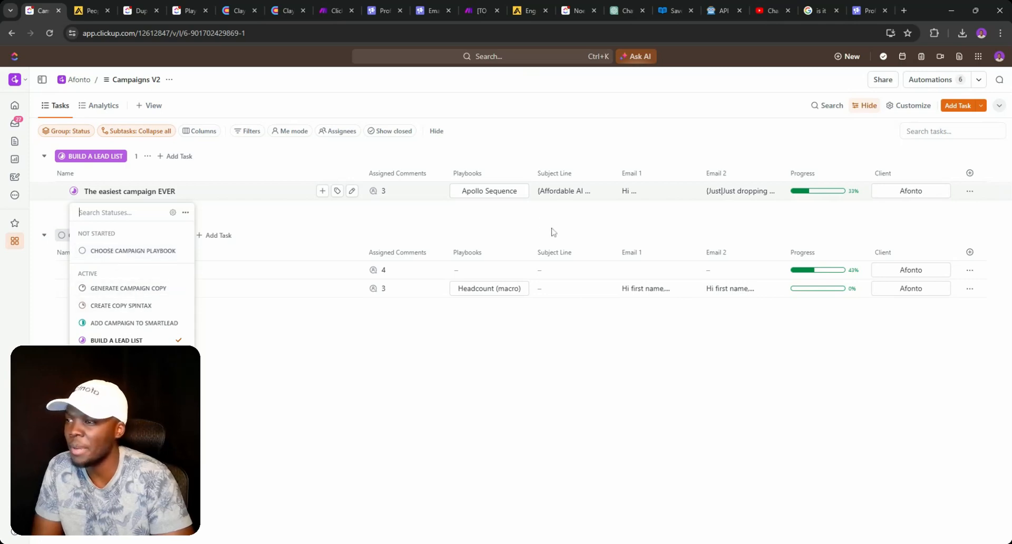
click(532, 200)
- Read the generated subject line, Email 1 and Email 2 of The easiest campaign EVER
click(574, 198)
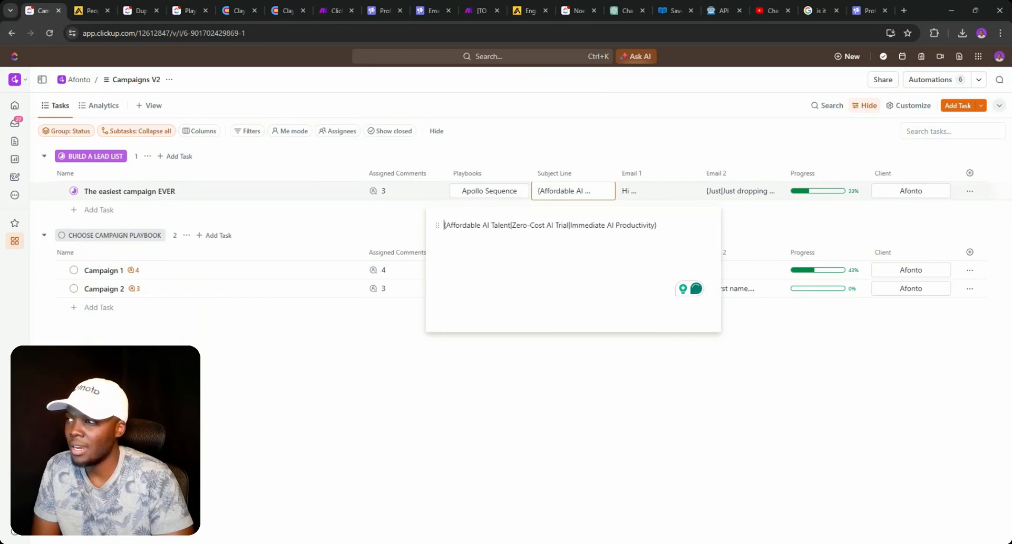
click(647, 199)
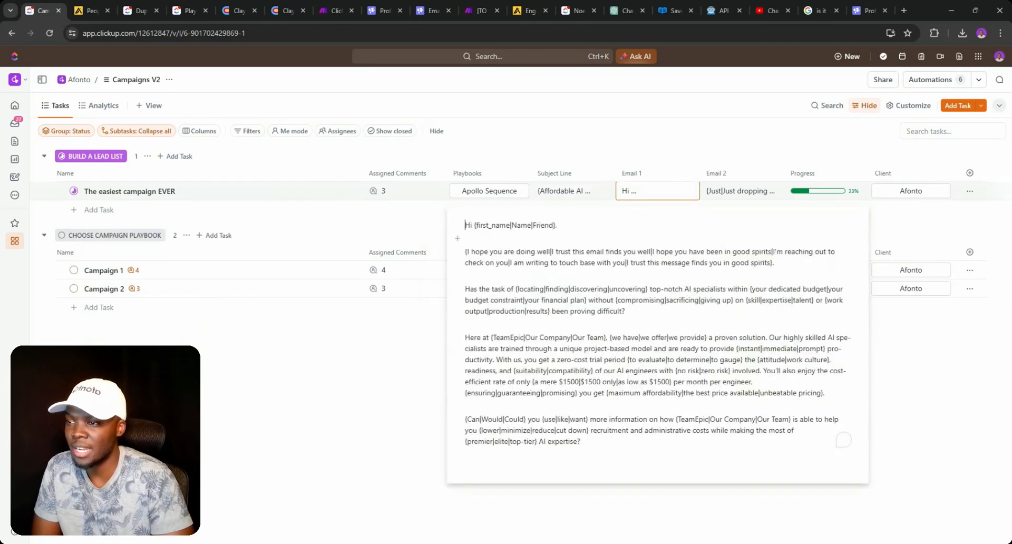
click(724, 193)
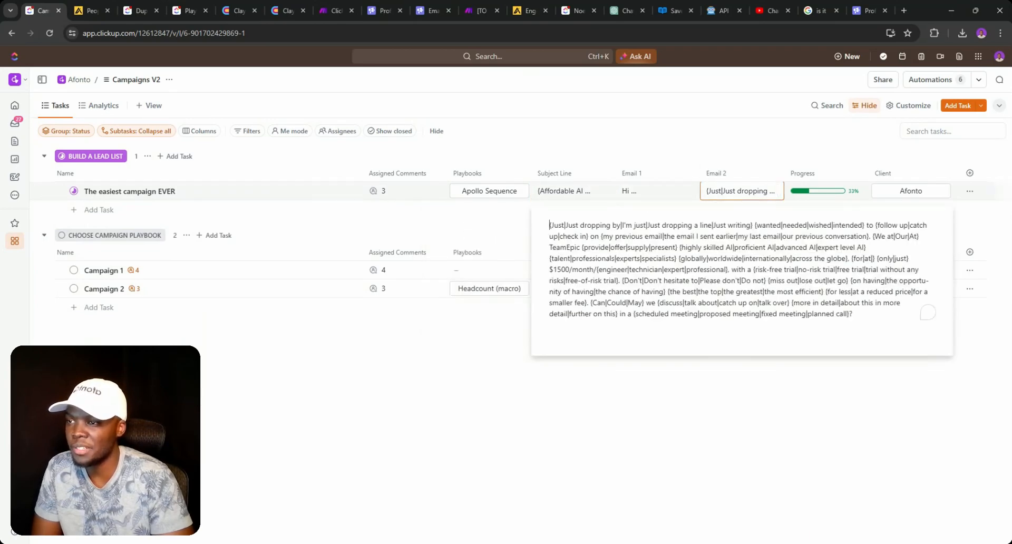
click(466, 227)
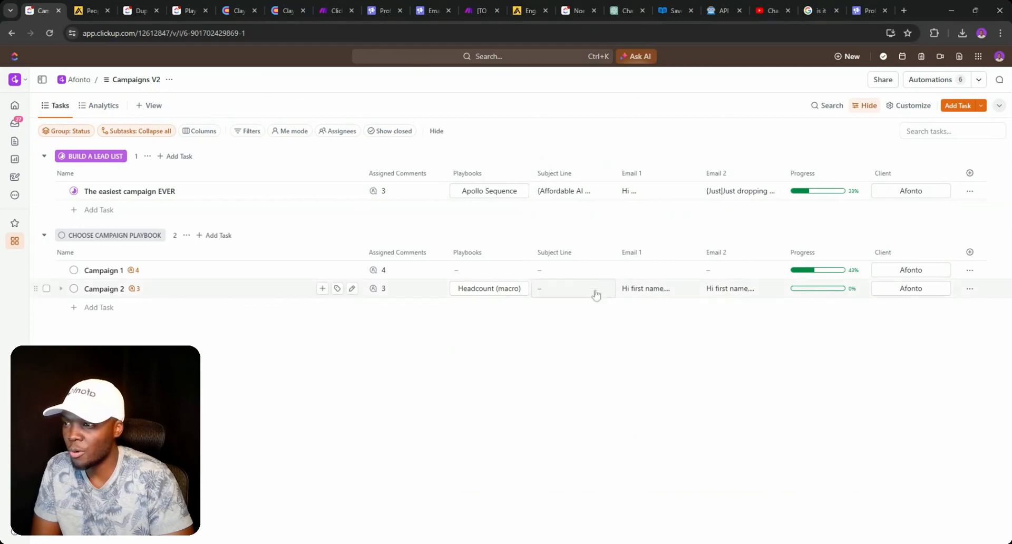
click(558, 198)
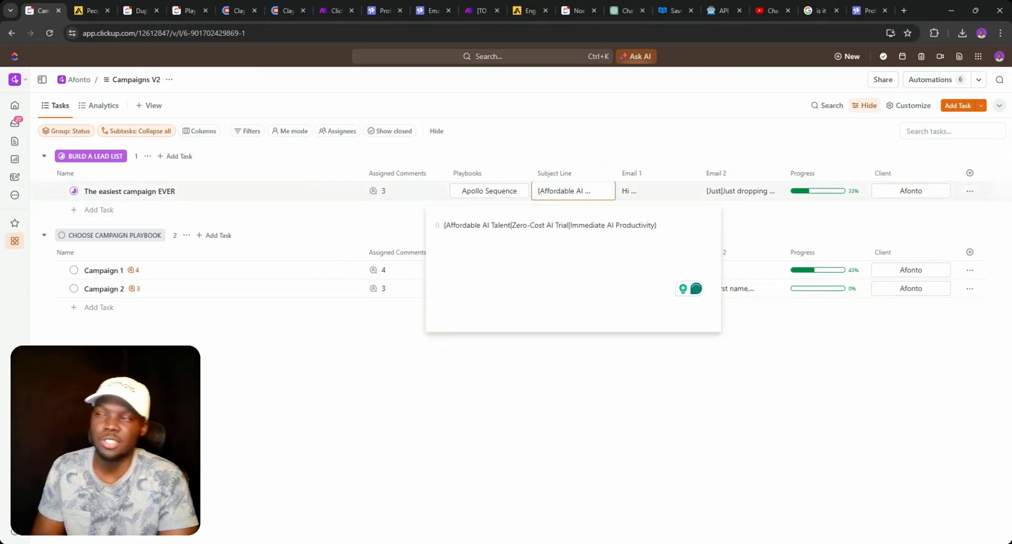
click(546, 148)
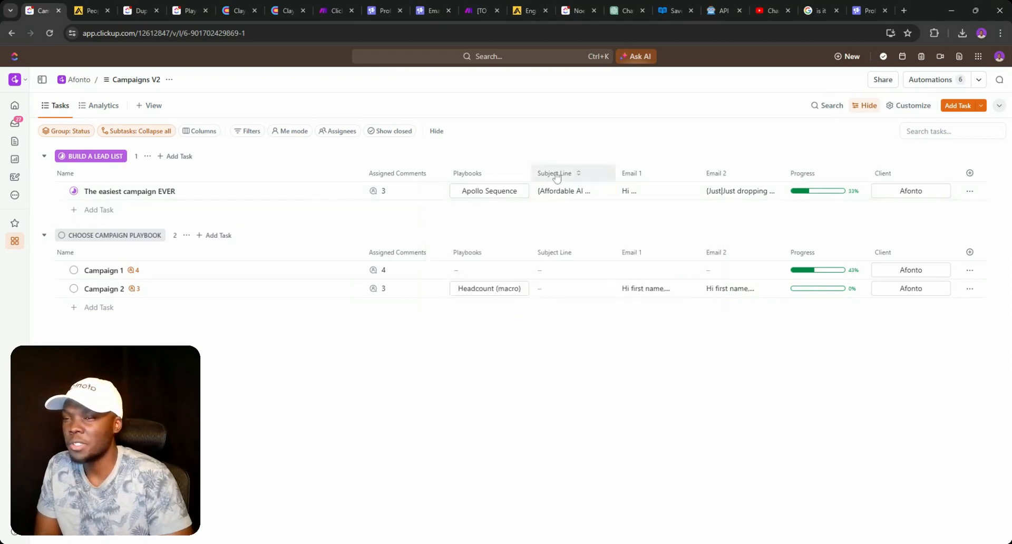
click(73, 191)
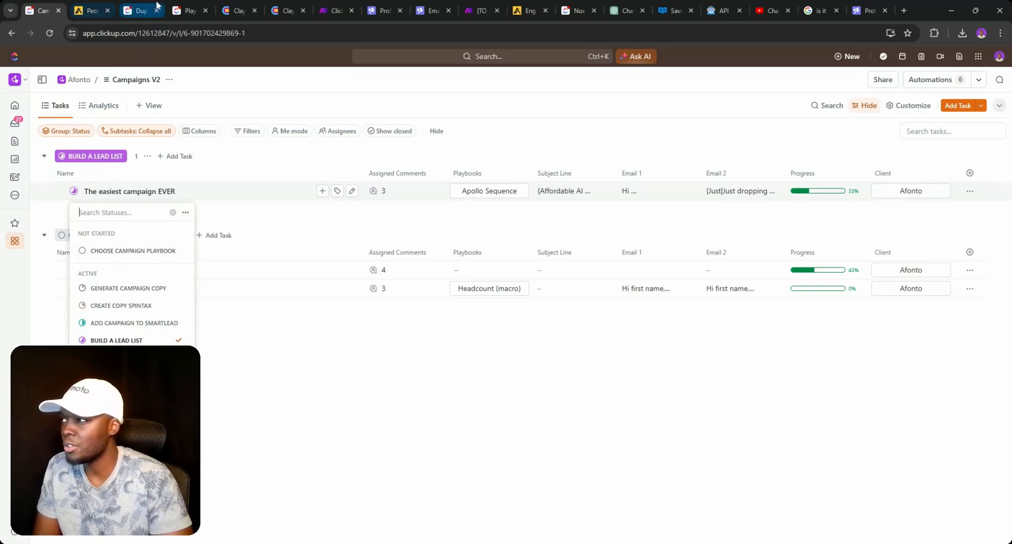
click(187, 11)
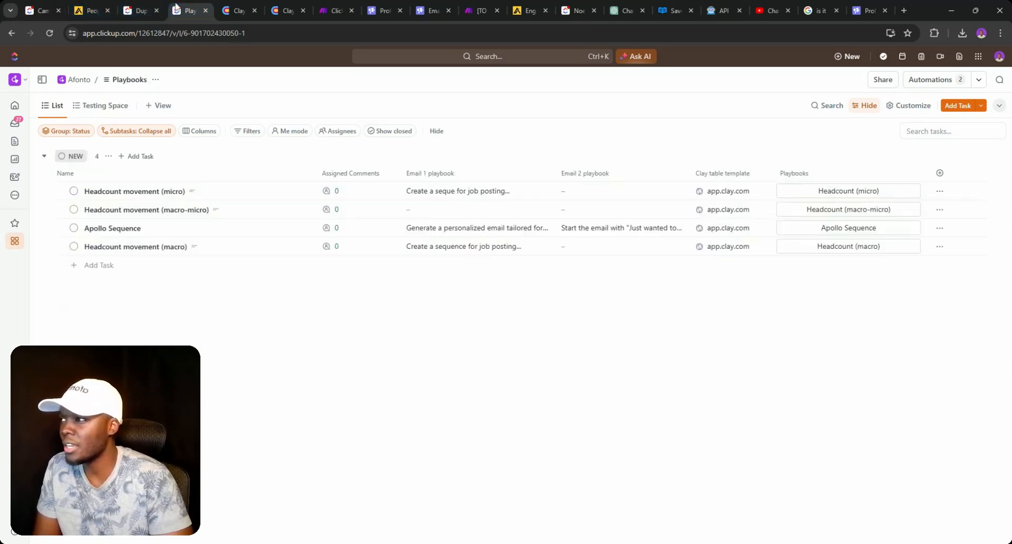
- Correct Apollo Sequence's Email 1 prompt to 'paragraph-separated' and remove its trailing empty line
click(451, 230)
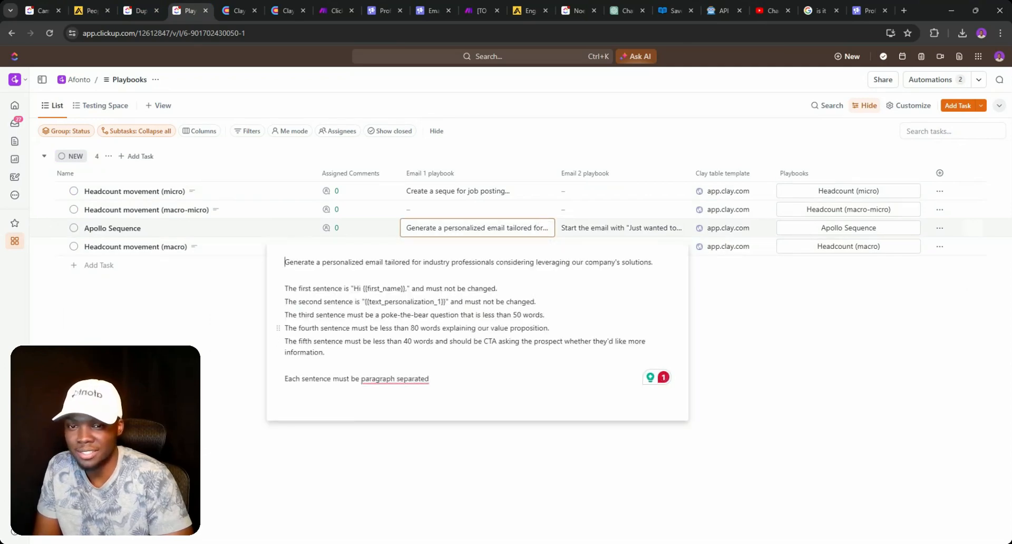
mouse_move(400, 379)
click(405, 410)
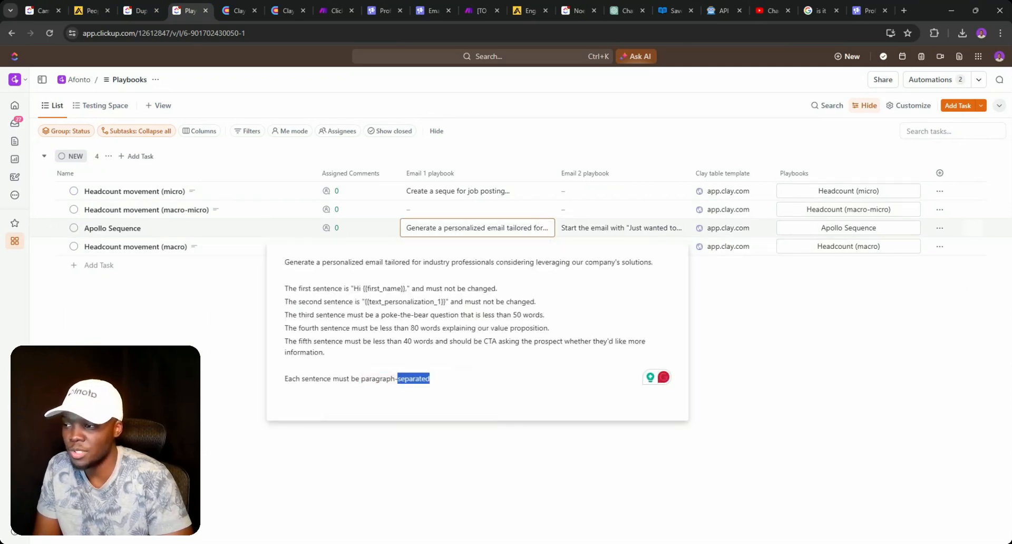
key(BackSpace)
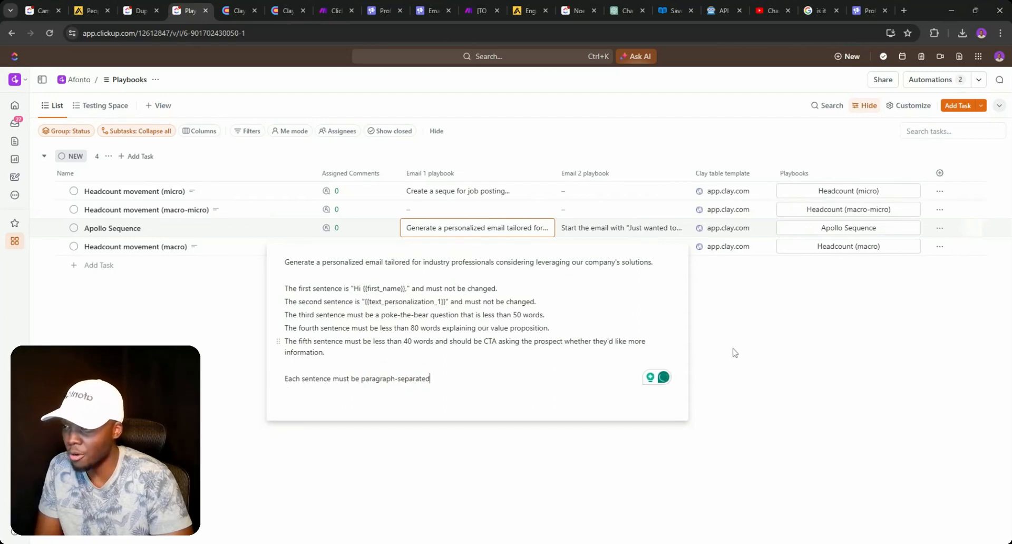
click(779, 340)
- Glance at Campaigns V2 and Duplicate Campaigns, then return to the Playbooks list
click(34, 11)
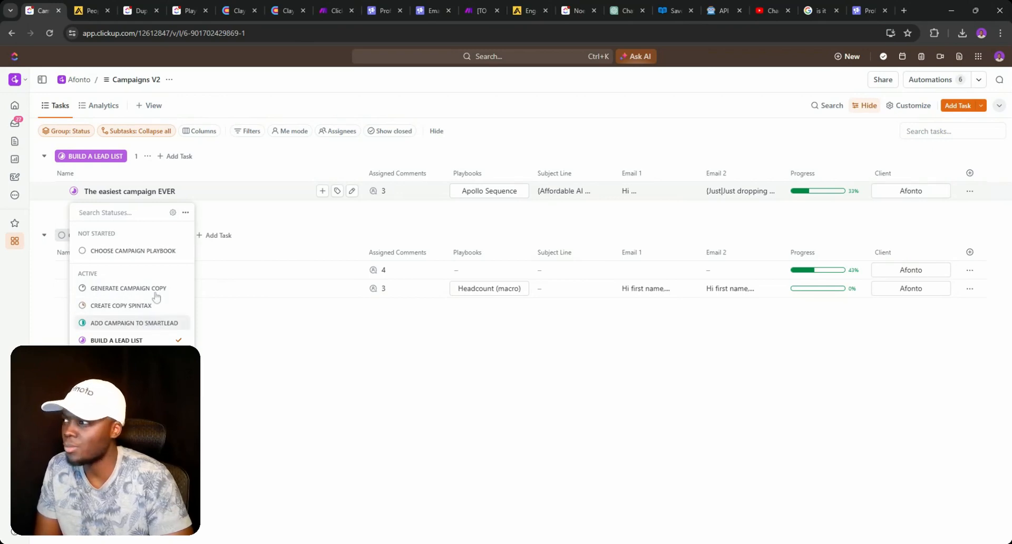
click(132, 5)
click(182, 7)
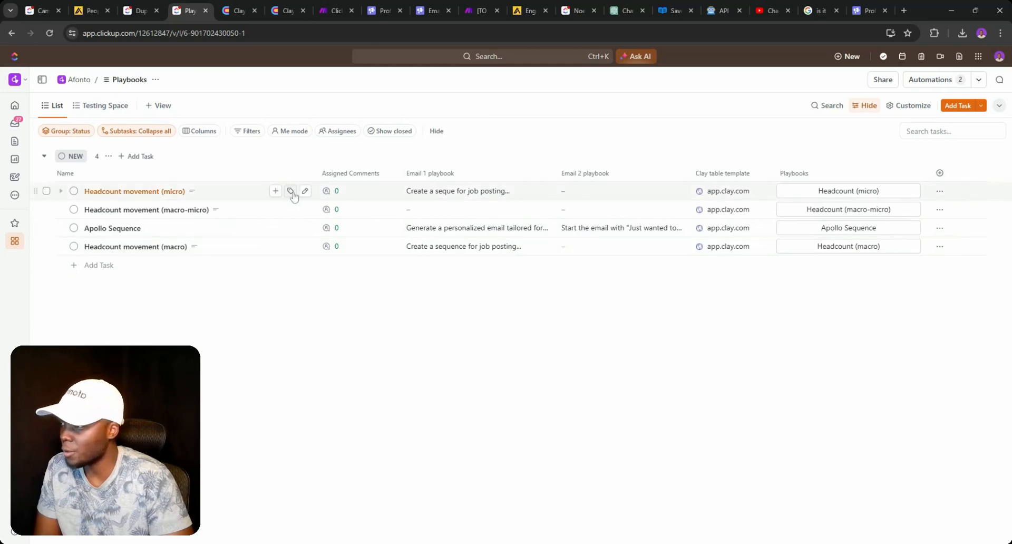
- In the Testing Space view of Playbooks, hide the Due date column
click(103, 107)
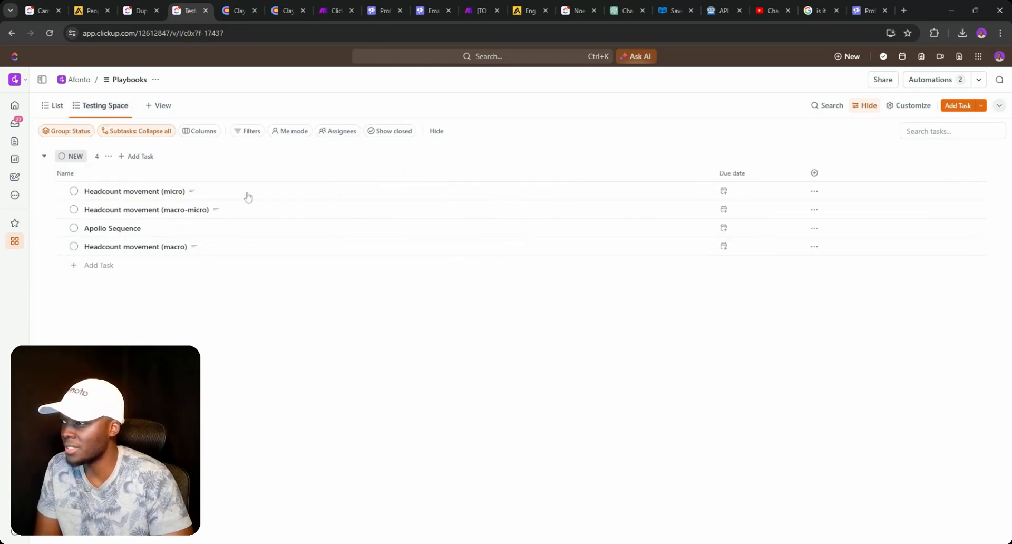
click(56, 107)
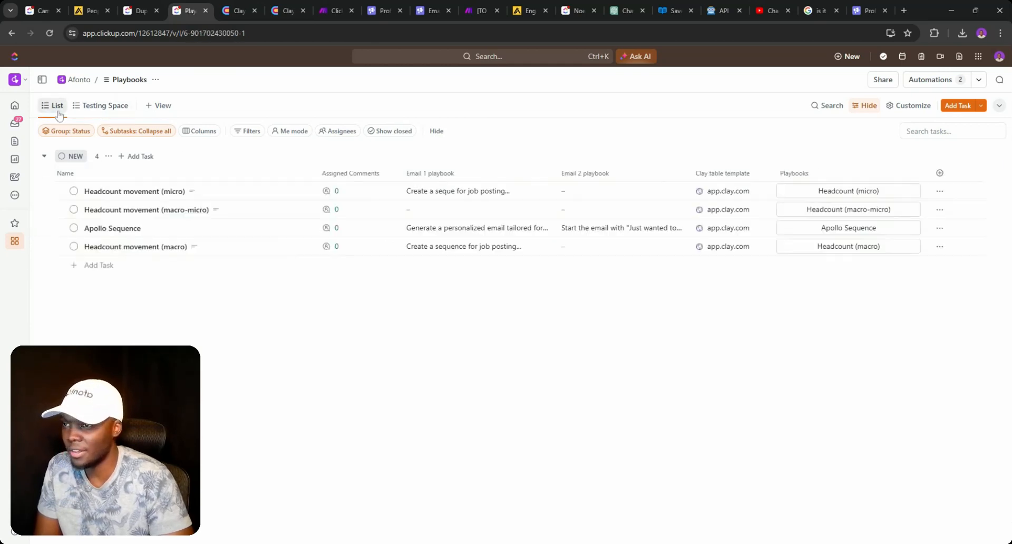
click(107, 111)
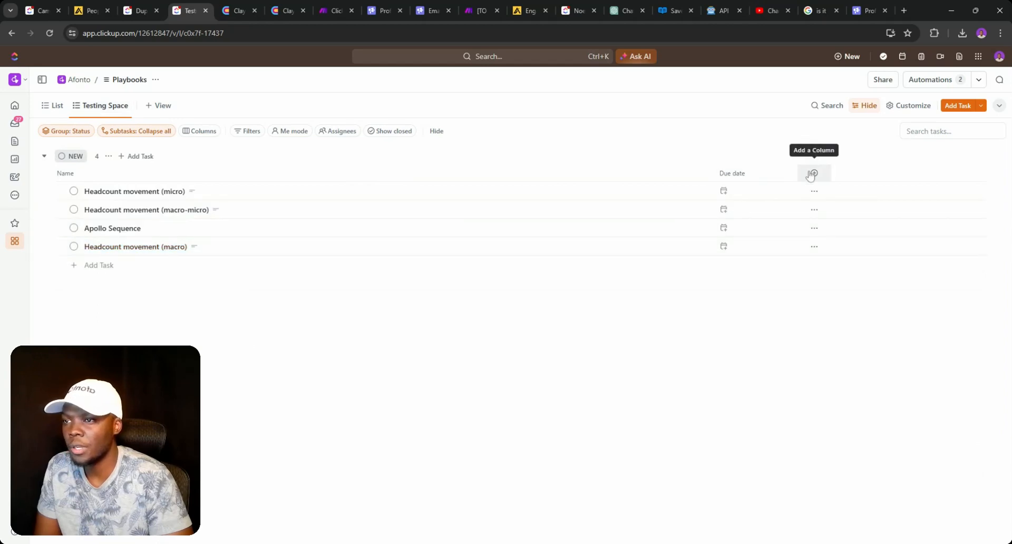
click(773, 180)
click(778, 316)
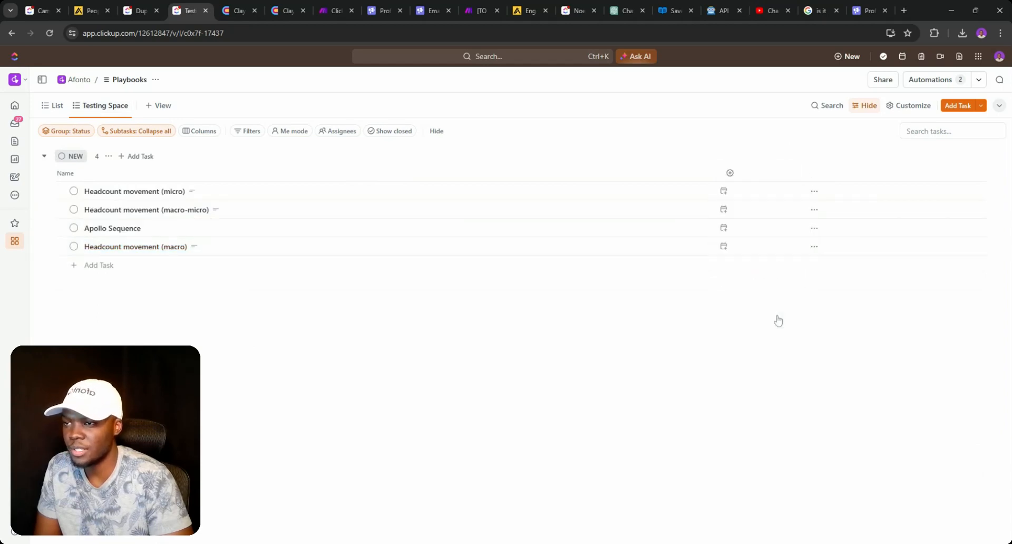
- Show the Email 1 playbook, Email 2 playbook and Playbooks fields as columns
click(191, 131)
scroll(908, 268, down, 3)
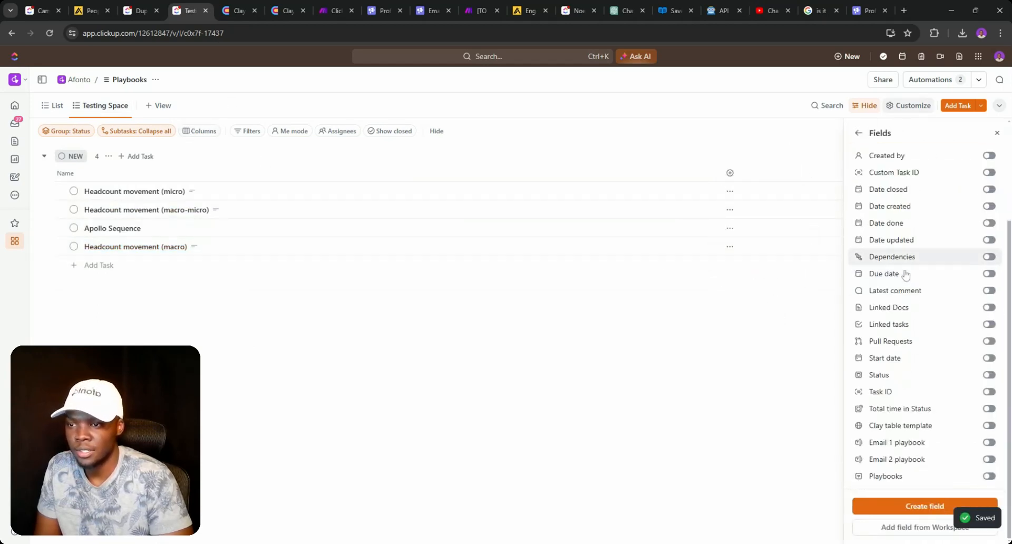
click(989, 443)
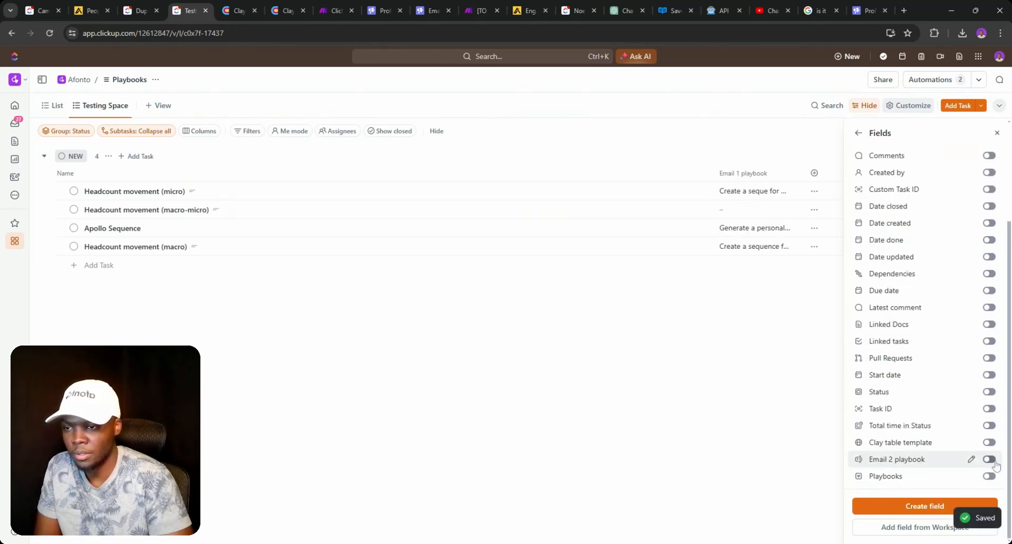
click(988, 459)
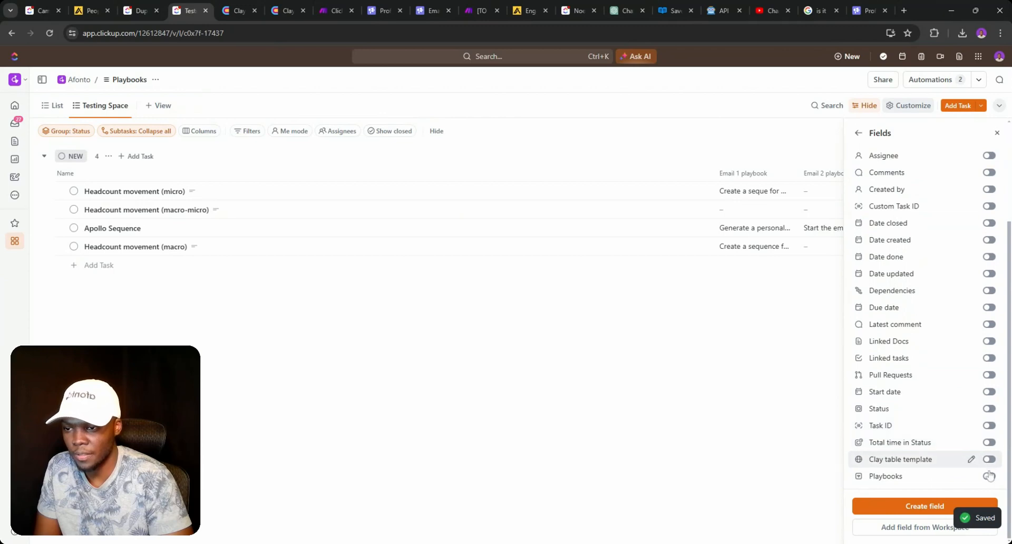
click(988, 476)
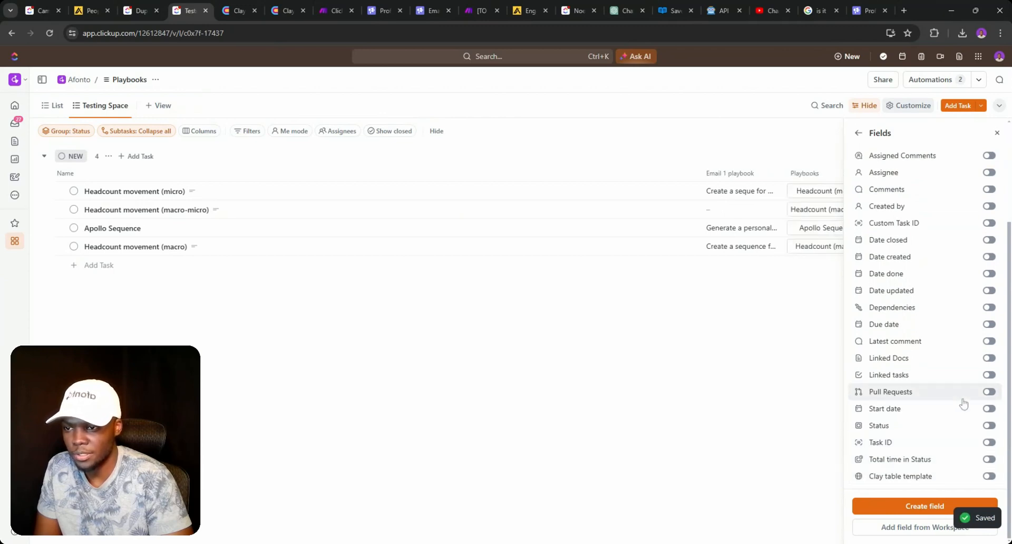
- Add the workspace Client field as a column and move Playbooks after Email 2 playbook
scroll(937, 216, up, 3)
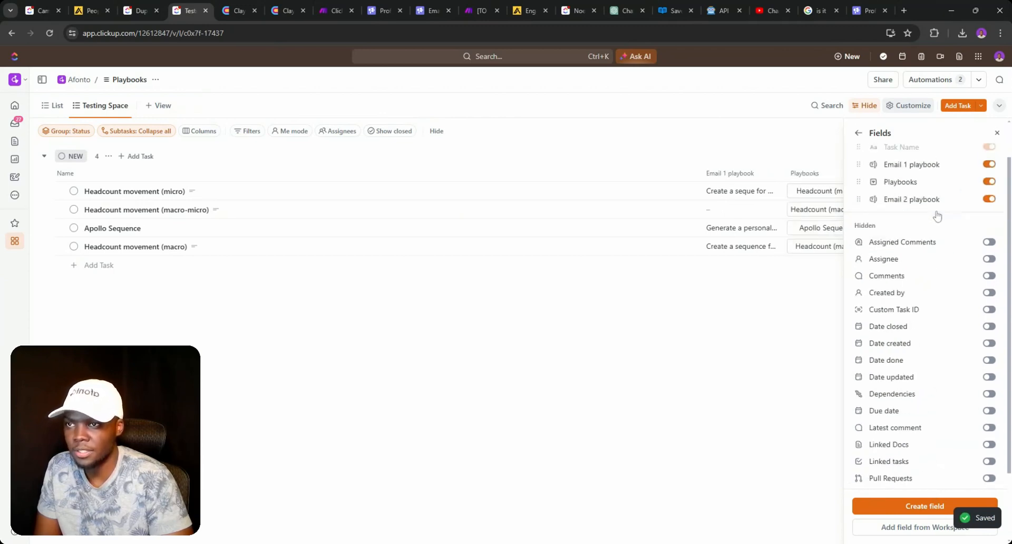
scroll(936, 216, up, 1)
click(913, 159)
text(c)
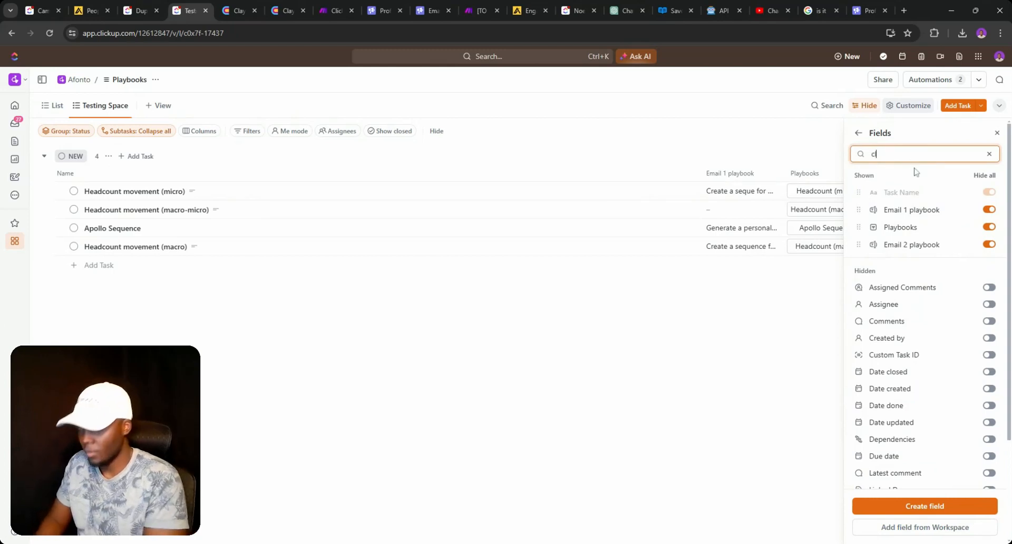
text(lient)
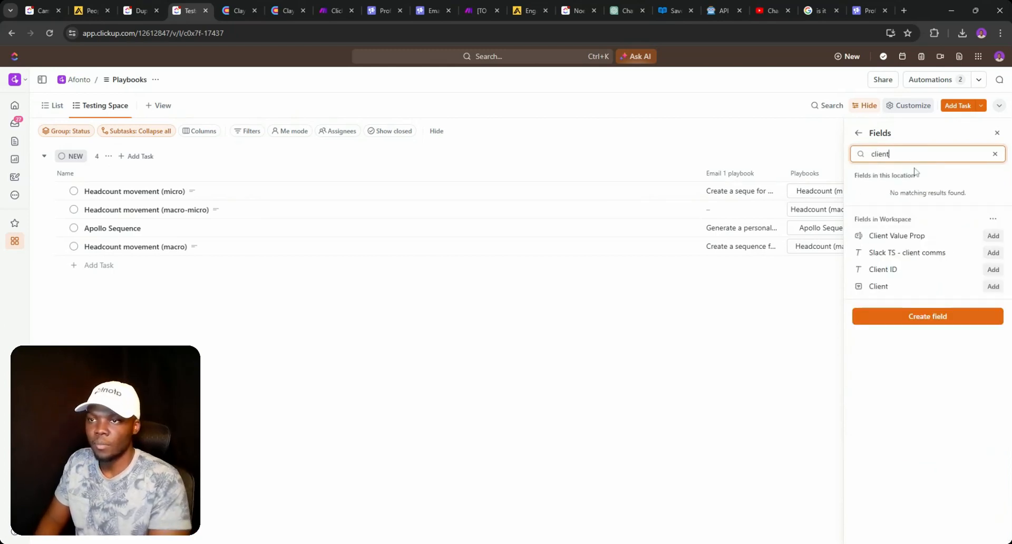
click(993, 286)
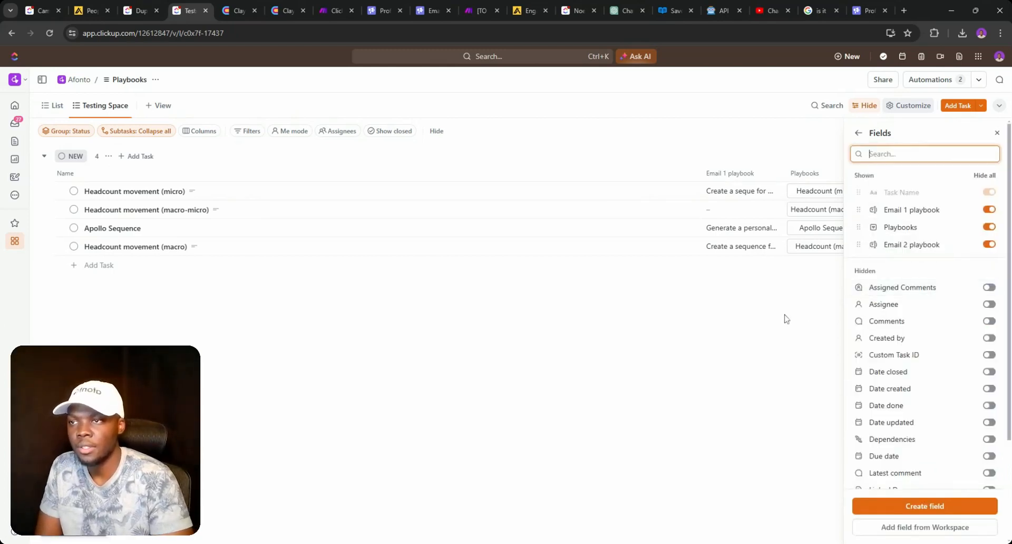
click(741, 326)
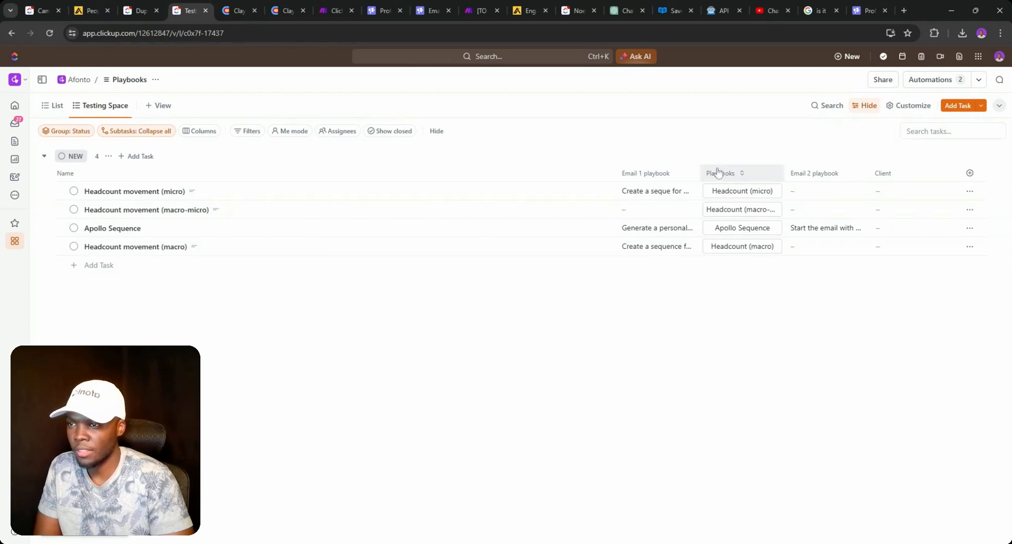
drag(718, 171, 802, 172)
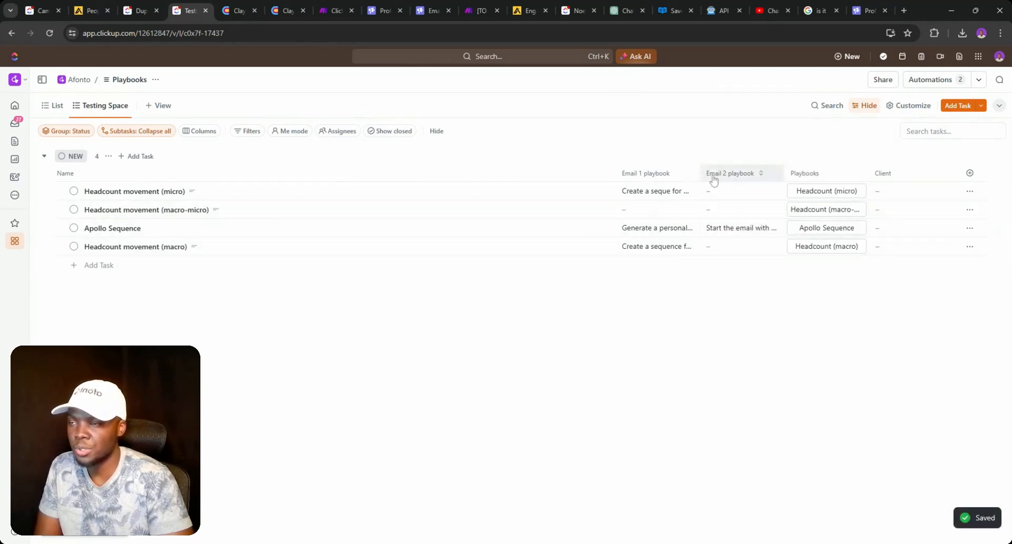
- Add the workspace Email 1 and Email 2 fields as columns in the Playbooks list
click(185, 131)
scroll(921, 298, down, 2)
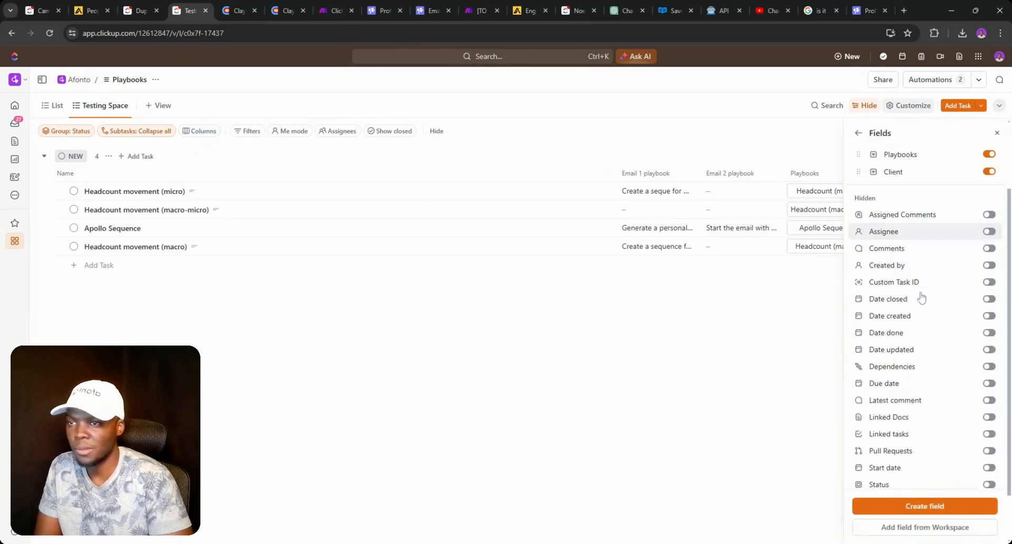
scroll(933, 322, down, 1)
scroll(933, 305, up, 3)
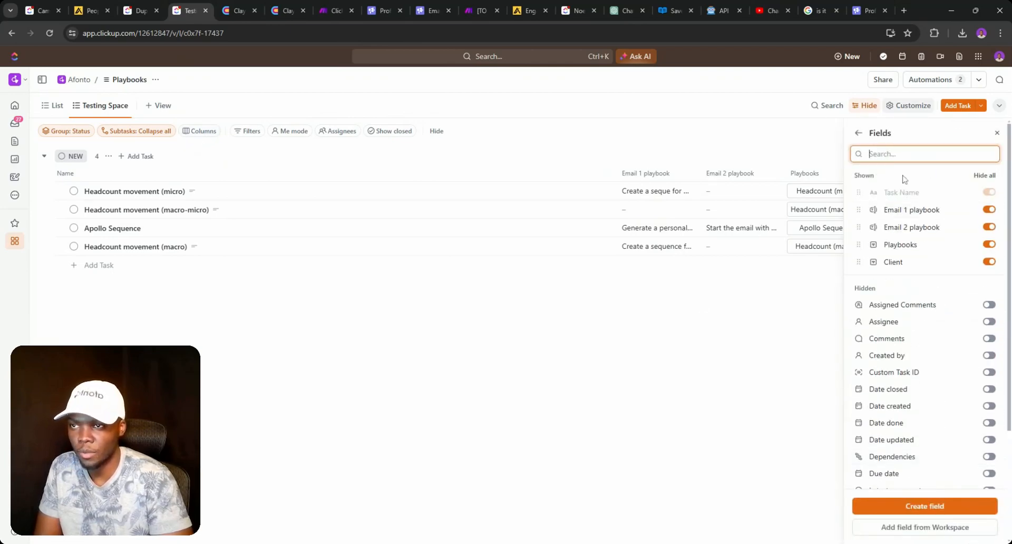
text(email)
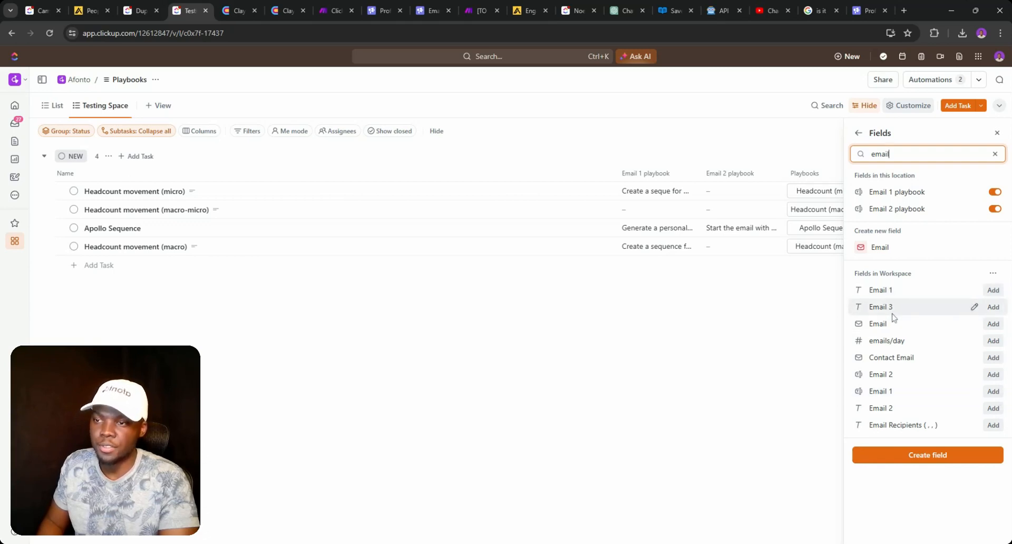
click(993, 391)
scroll(972, 301, down, 3)
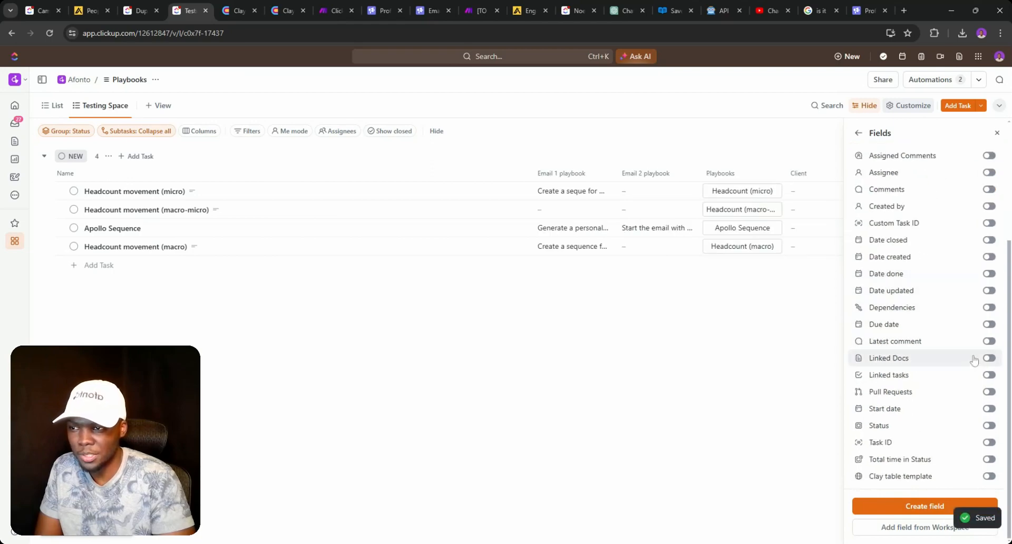
scroll(905, 150, up, 5)
click(905, 153)
text(e)
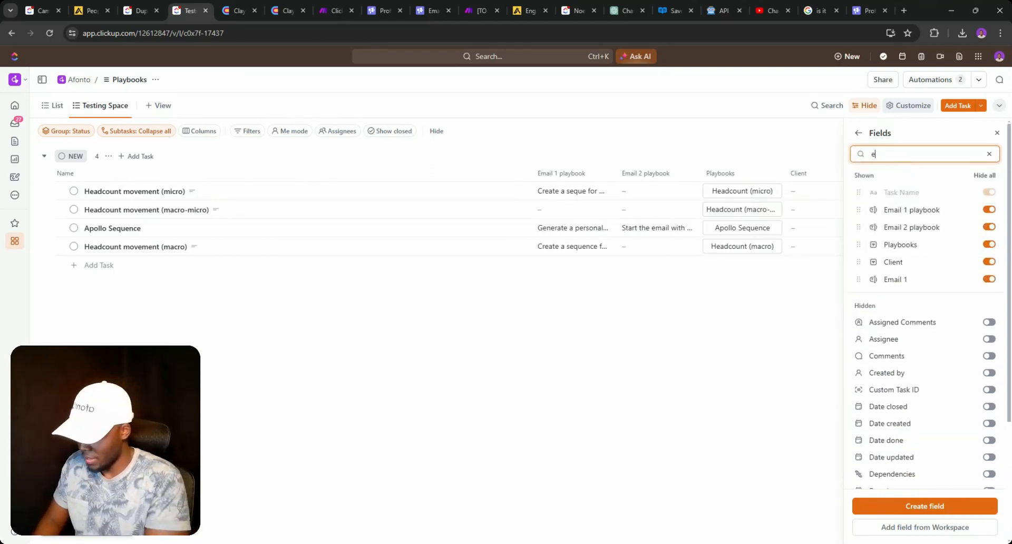
text(mail)
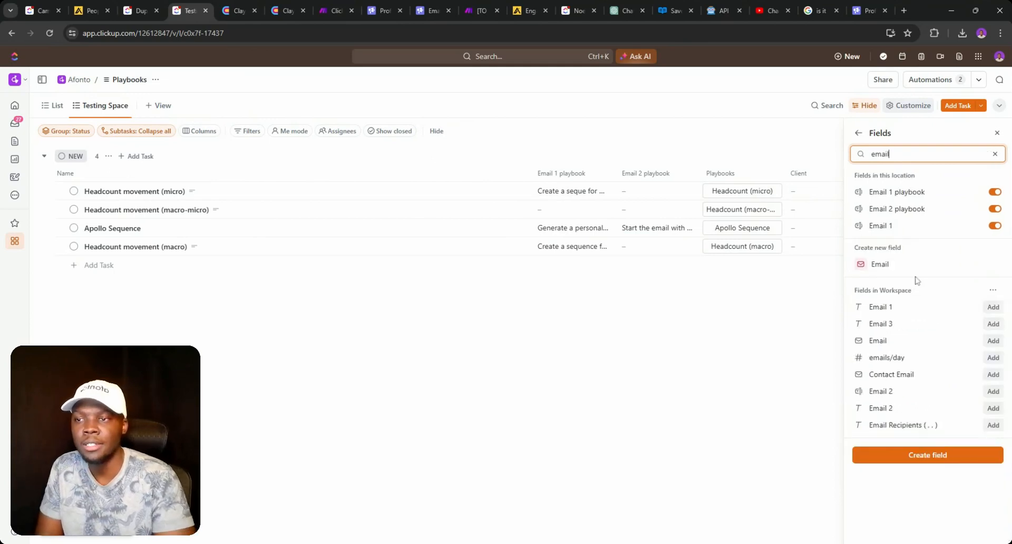
click(994, 393)
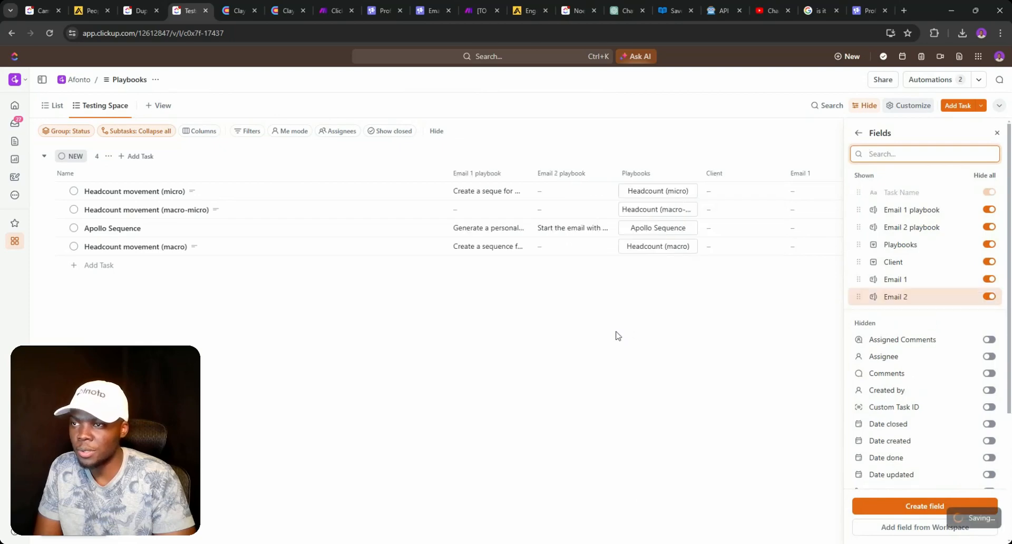
click(618, 336)
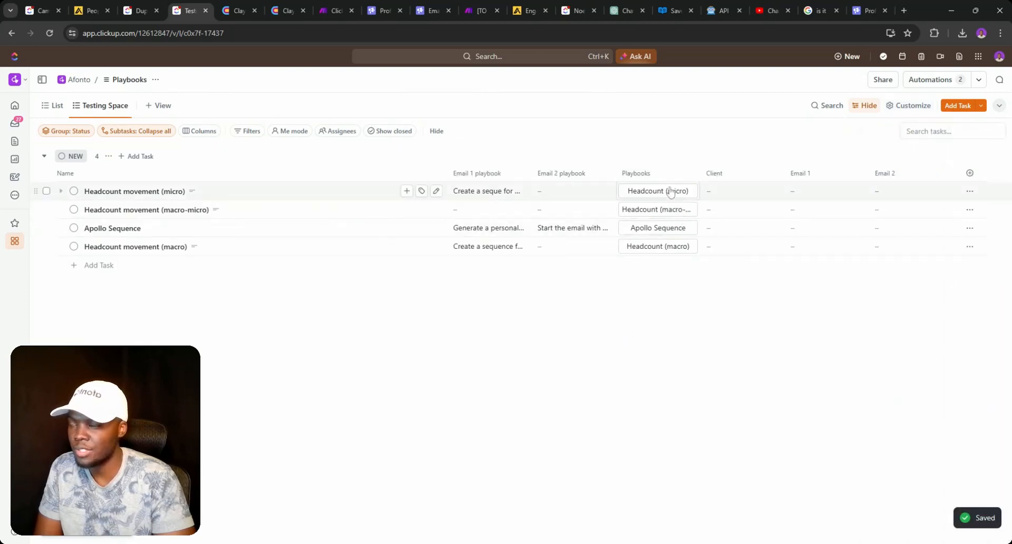
- Move the Playbooks column to the far right and bring up the list's automations
drag(638, 172, 892, 187)
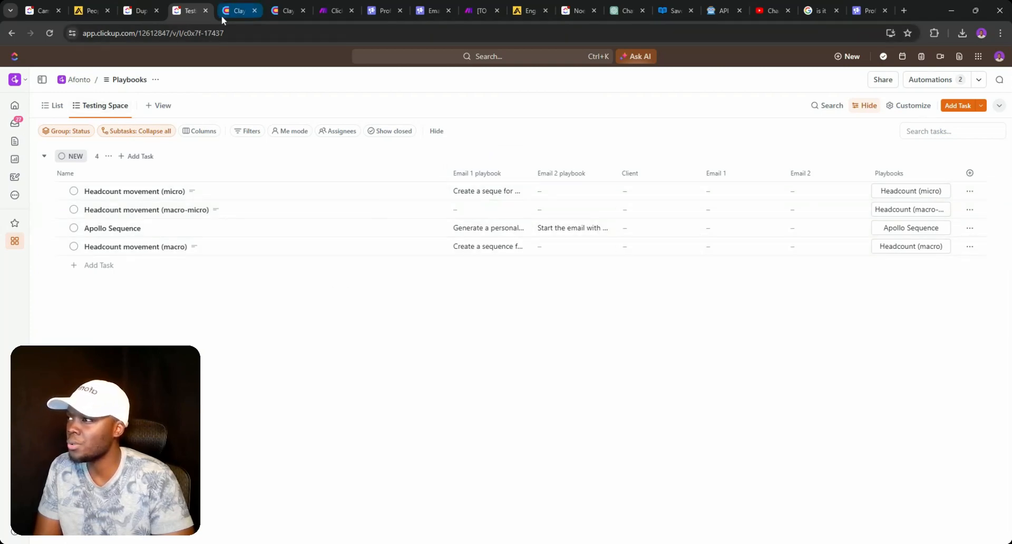
click(137, 8)
click(176, 10)
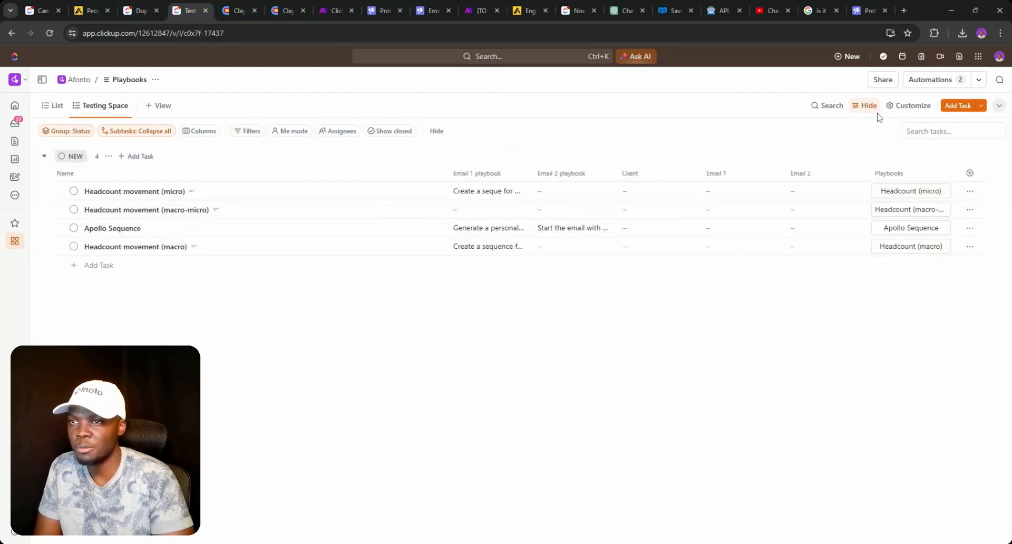
click(918, 82)
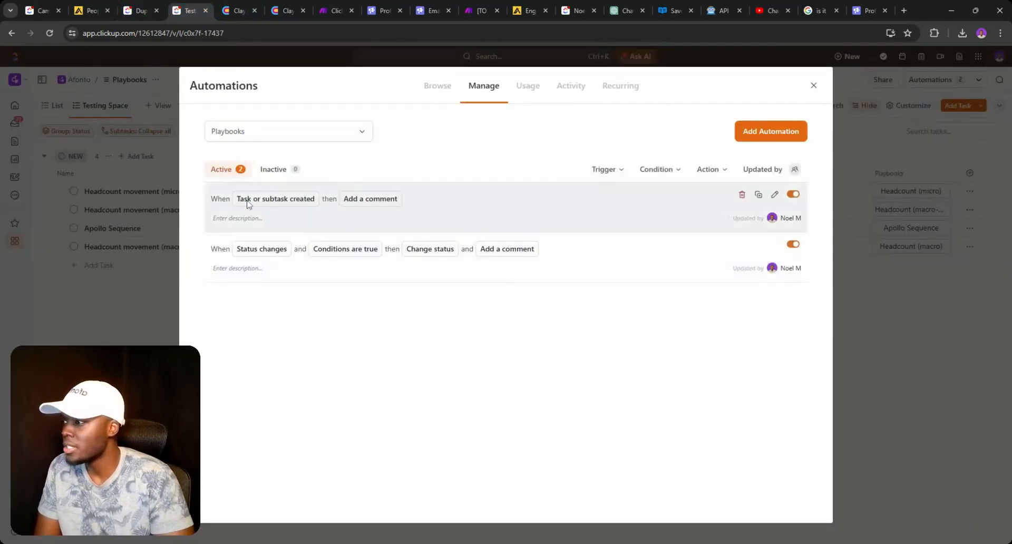
- Build a custom automation triggered when the Client field changes from empty to any value
click(764, 132)
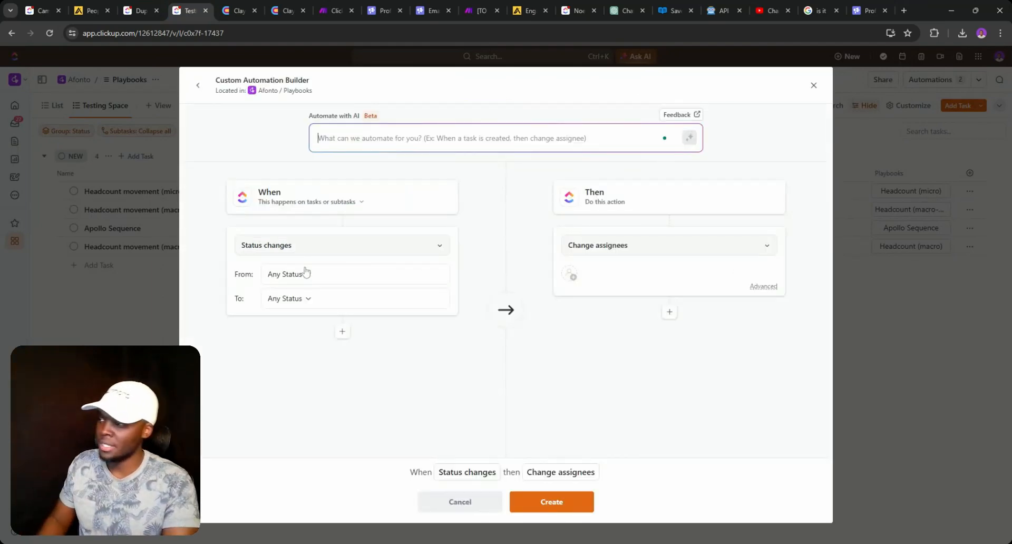
click(310, 250)
text(custom)
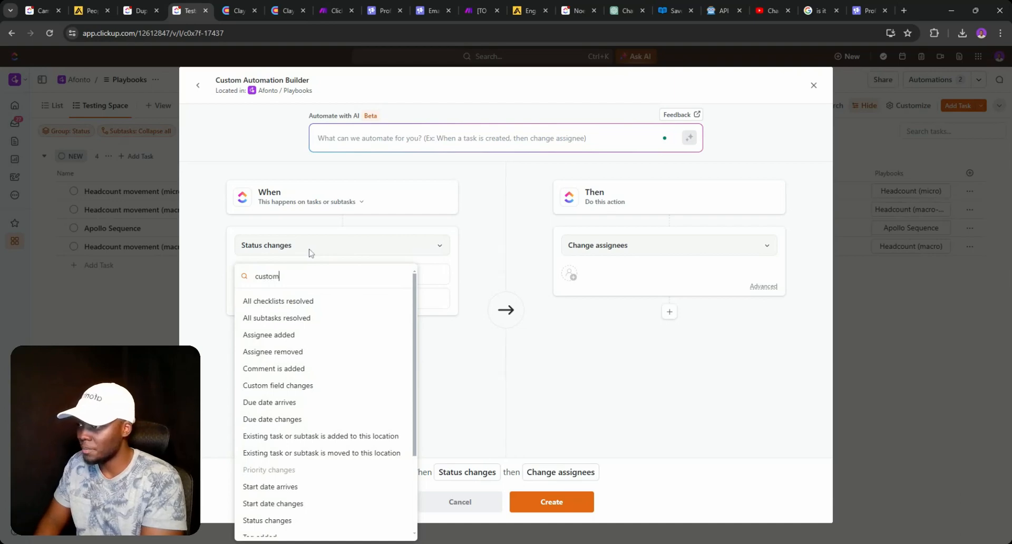
click(293, 301)
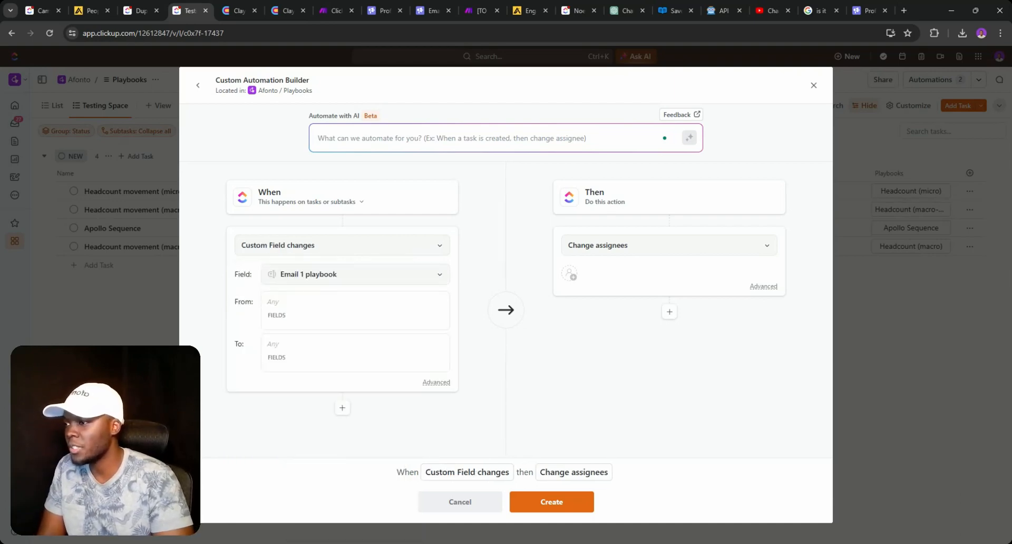
click(315, 286)
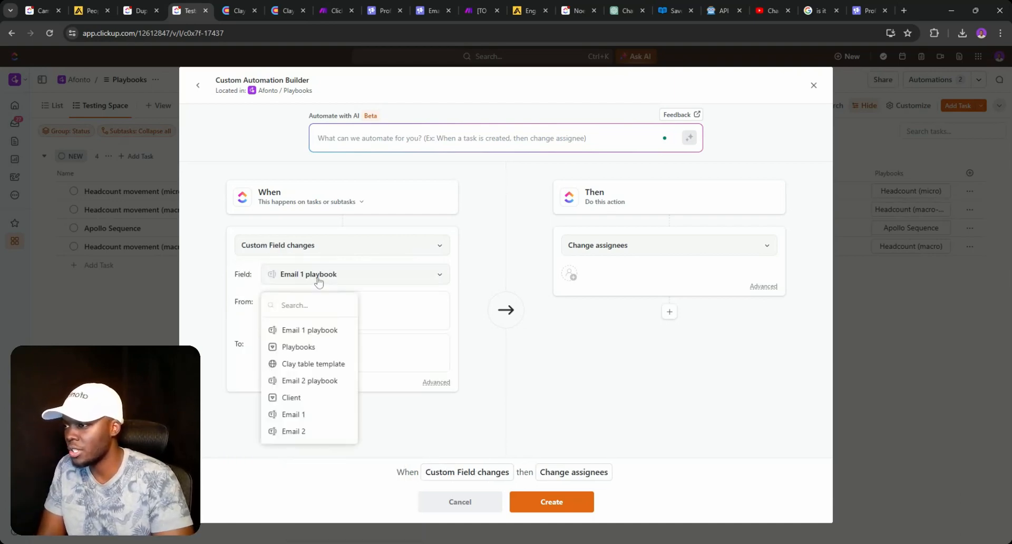
click(310, 396)
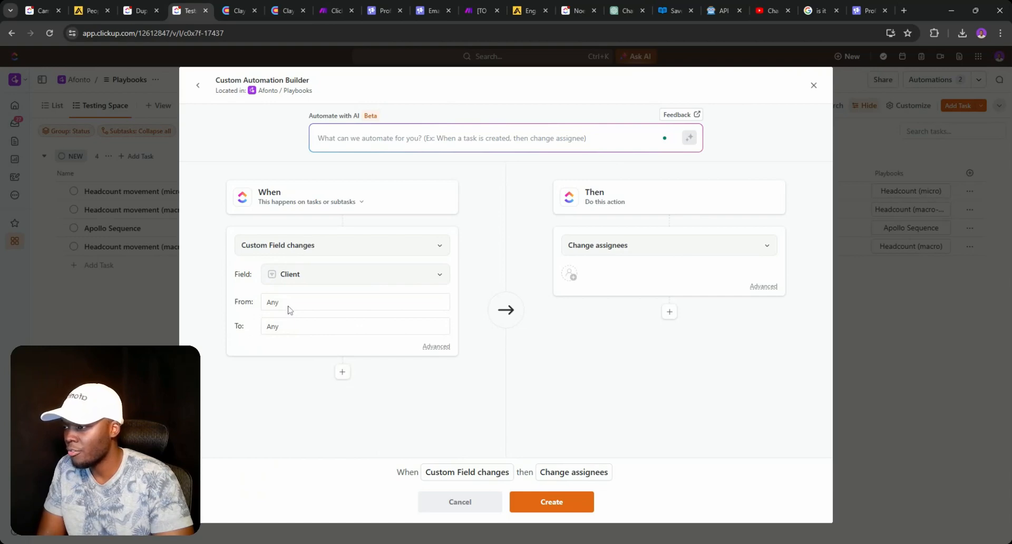
click(280, 308)
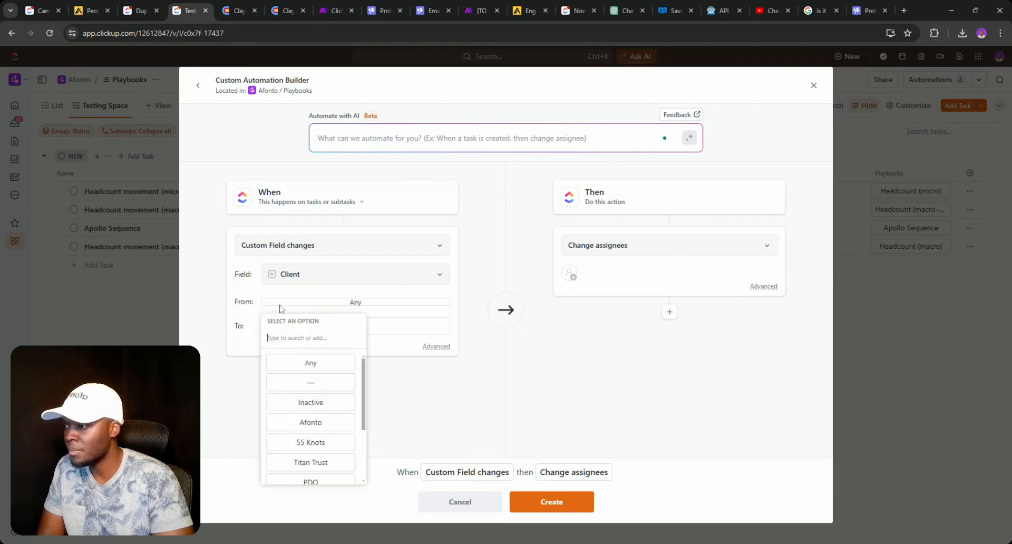
click(296, 383)
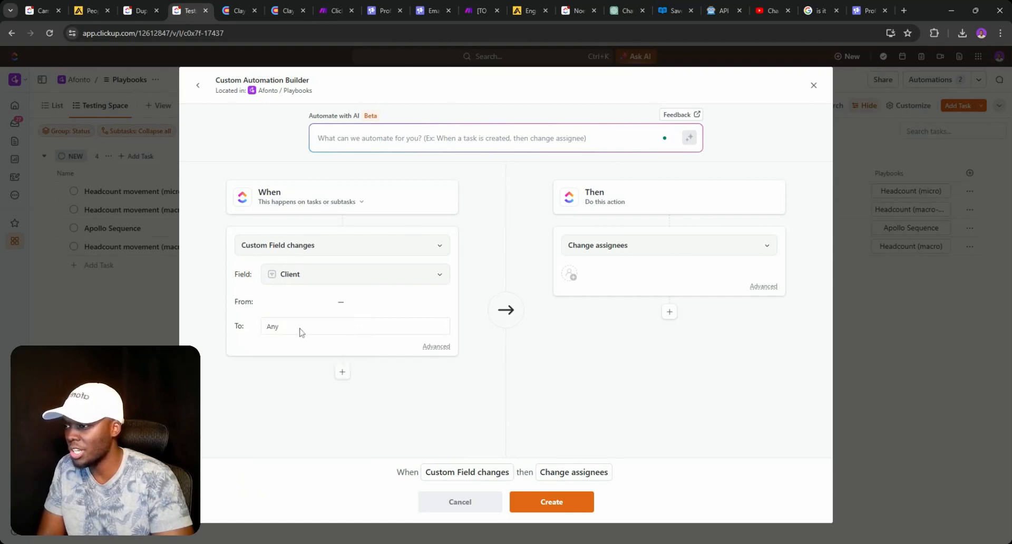
click(422, 324)
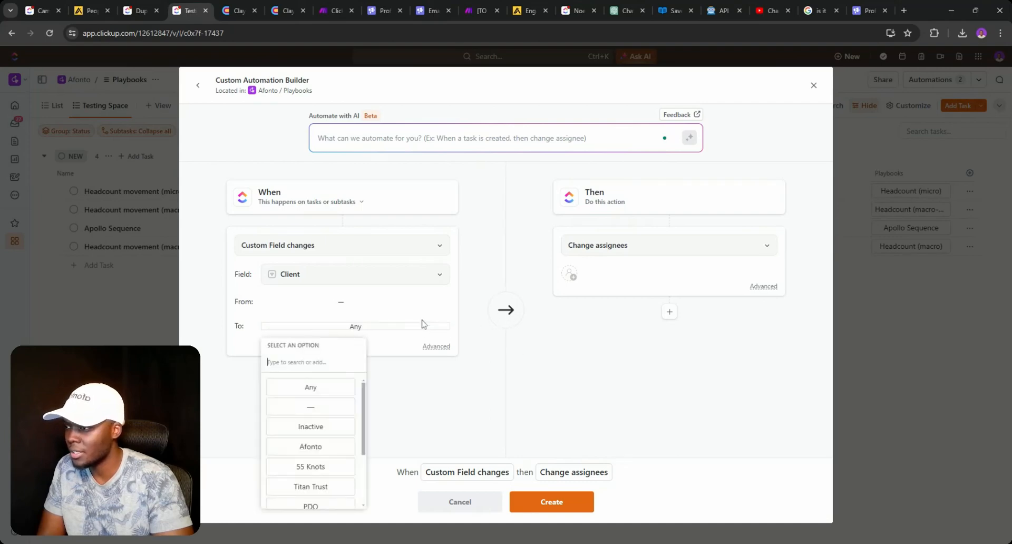
click(484, 279)
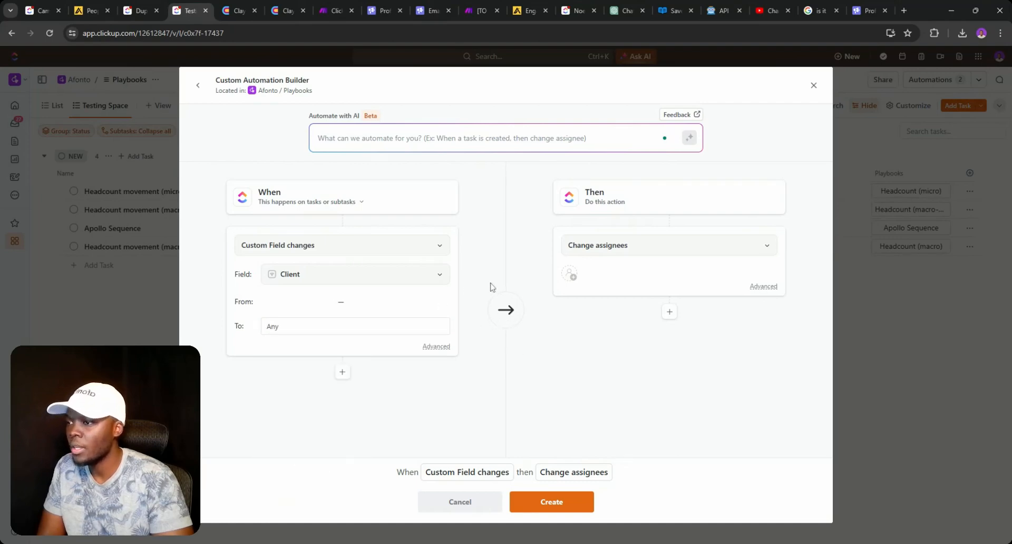
- Make the automation's first action Call webhook
click(597, 248)
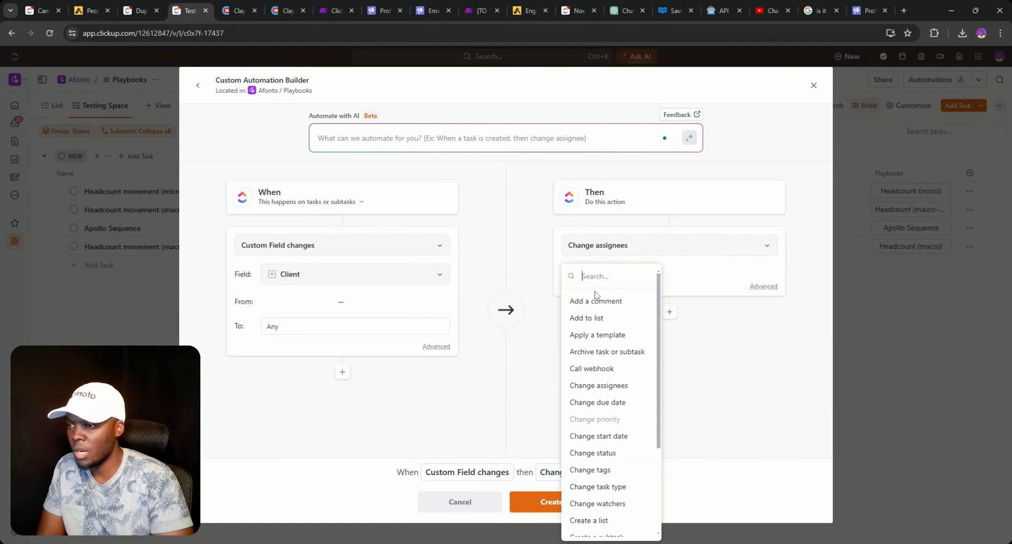
text(web)
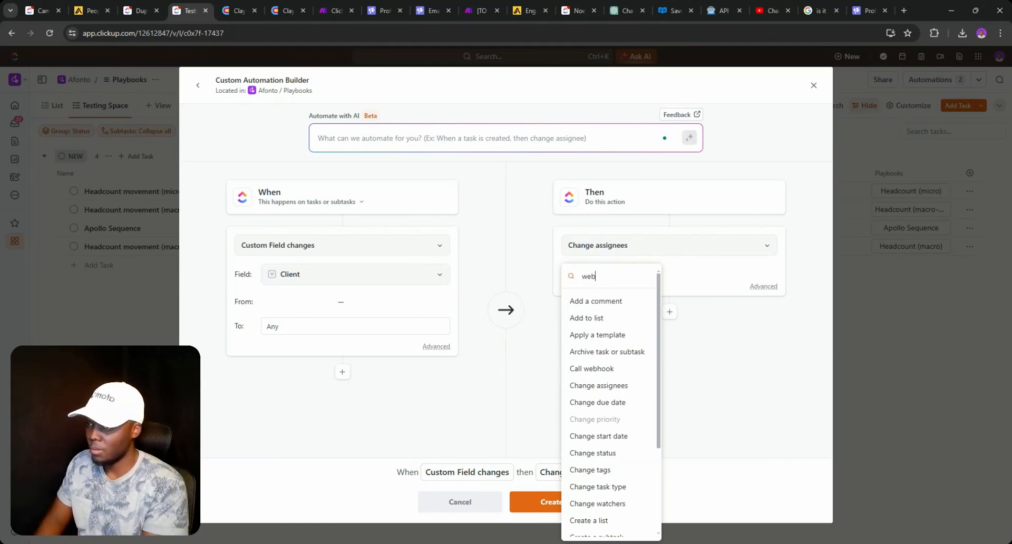
text(h)
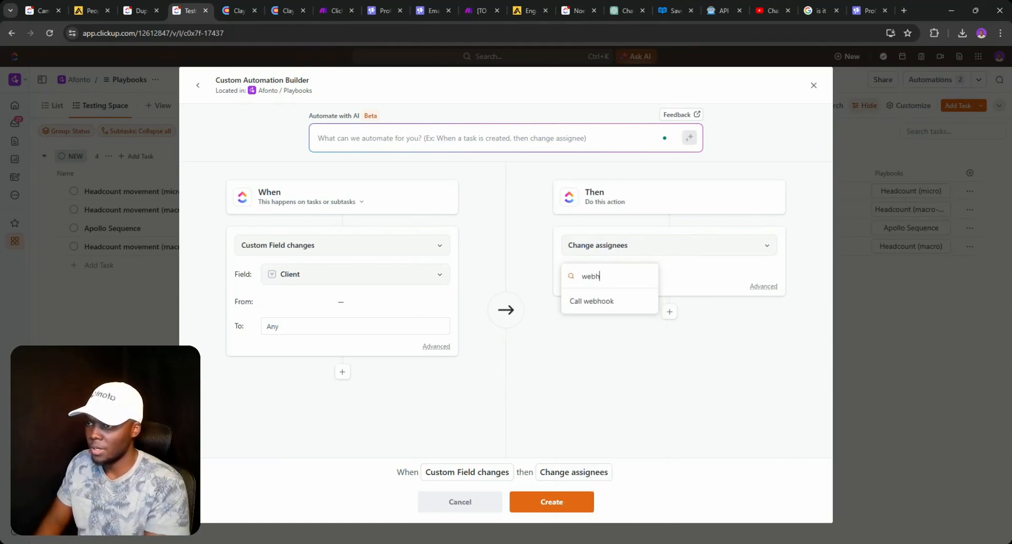
click(608, 301)
- Add a second Set Custom Field action targeting the Client field
click(669, 361)
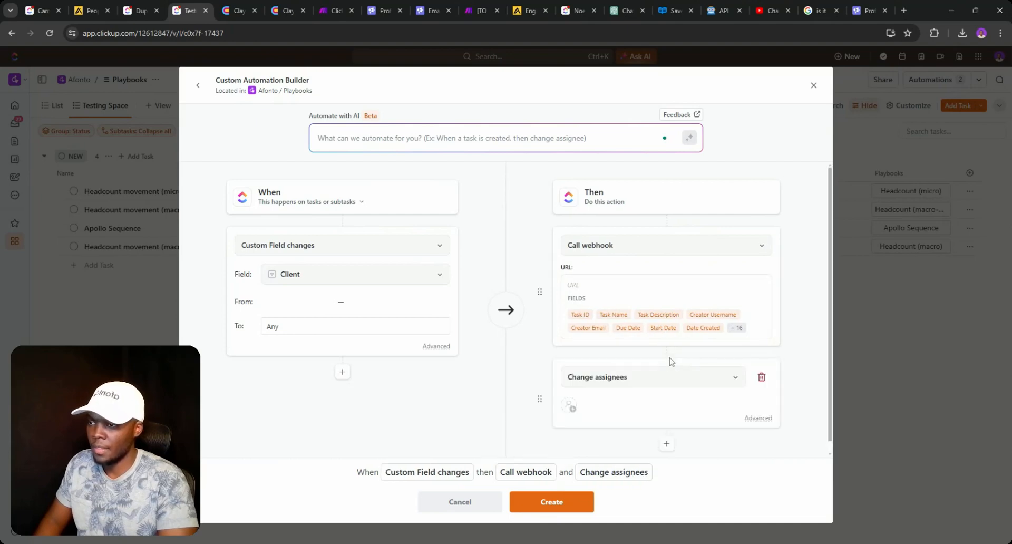
click(643, 386)
text(client)
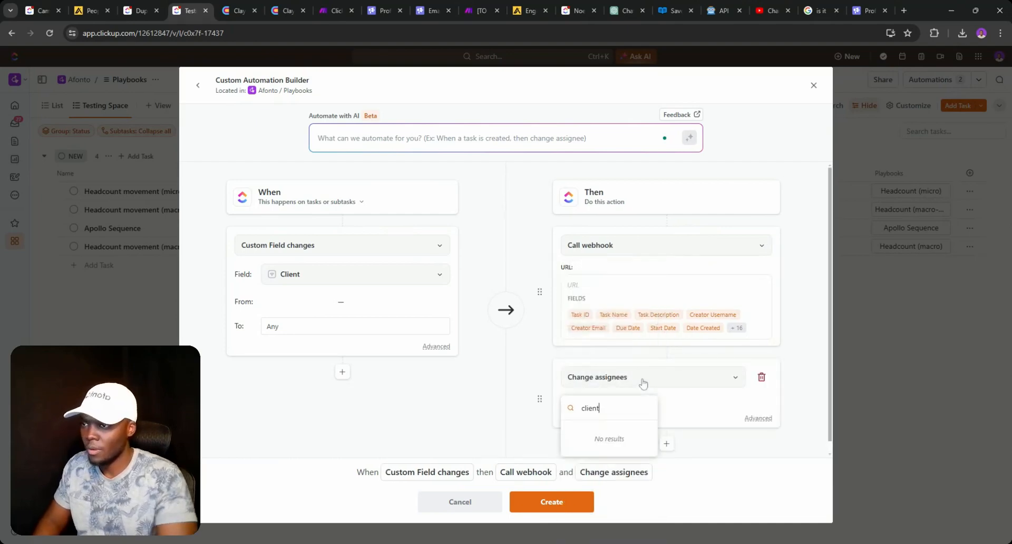
key(ctrl+a)
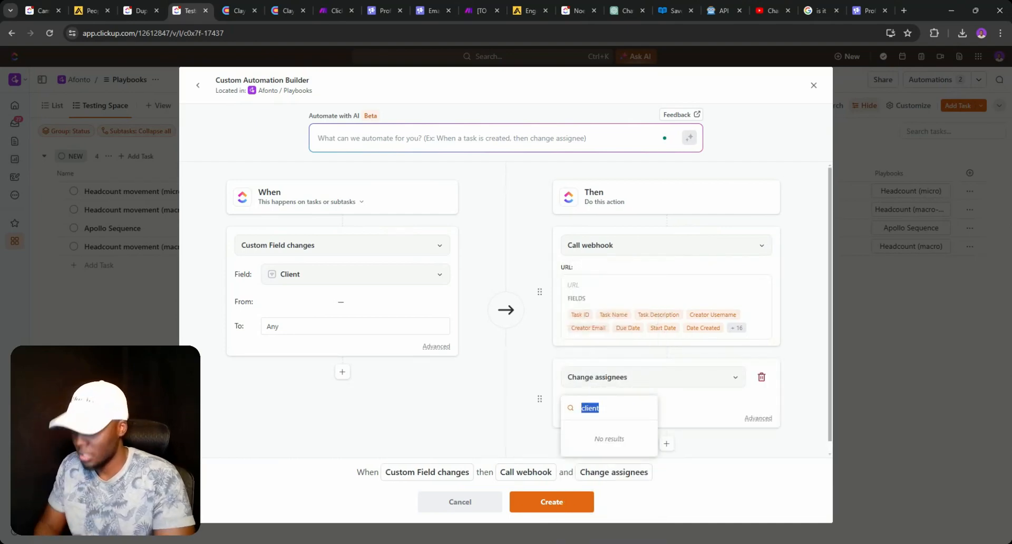
text(custom)
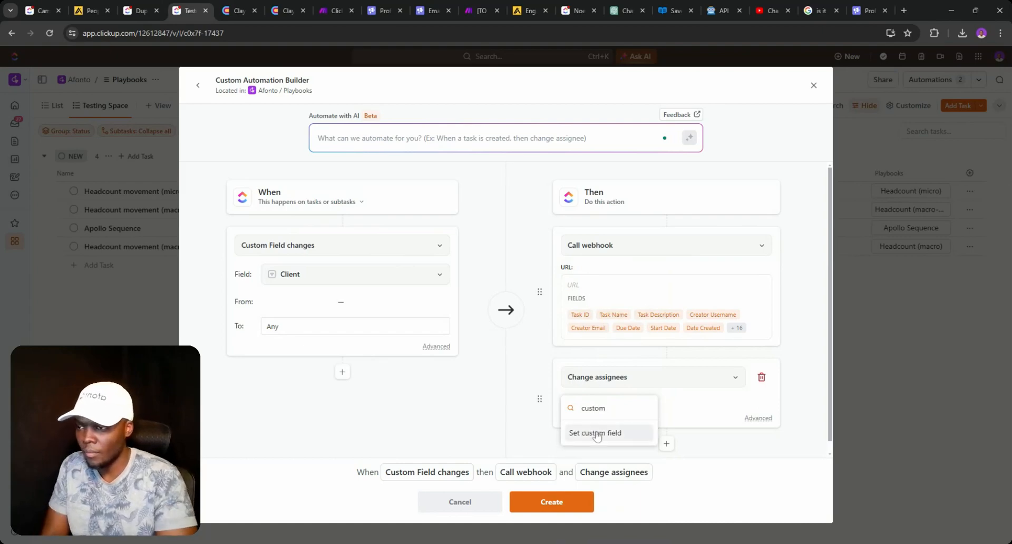
click(595, 435)
scroll(648, 316, down, 2)
click(638, 314)
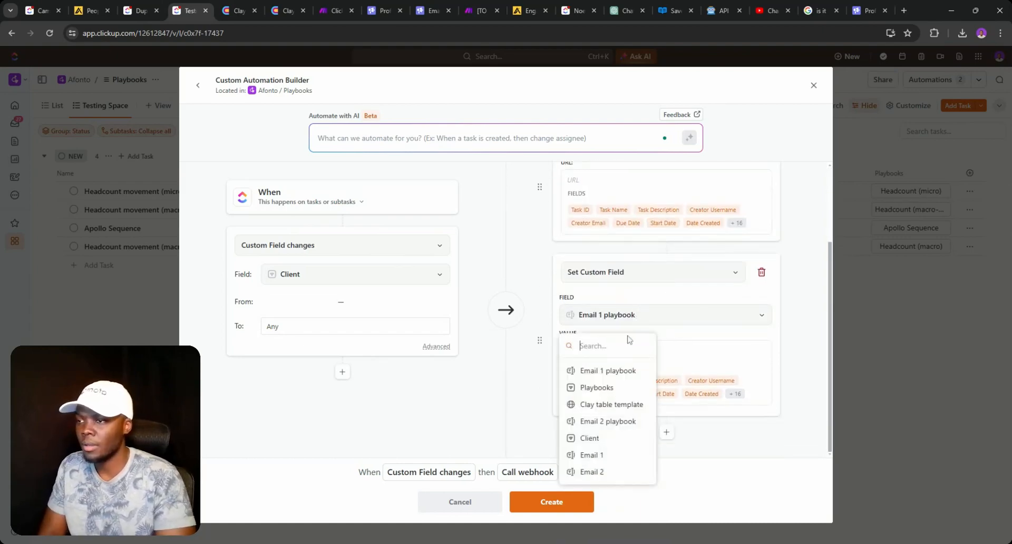
text(client)
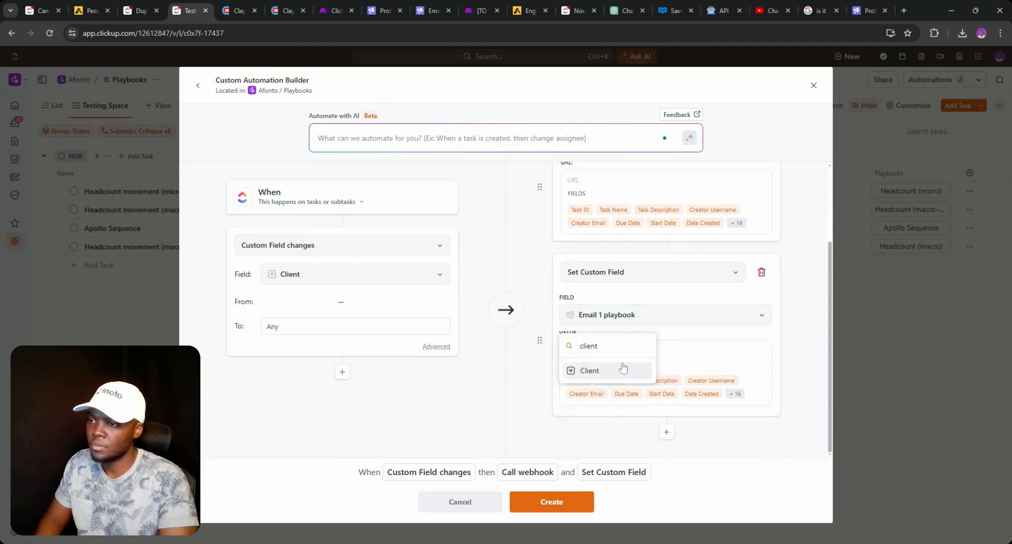
click(622, 367)
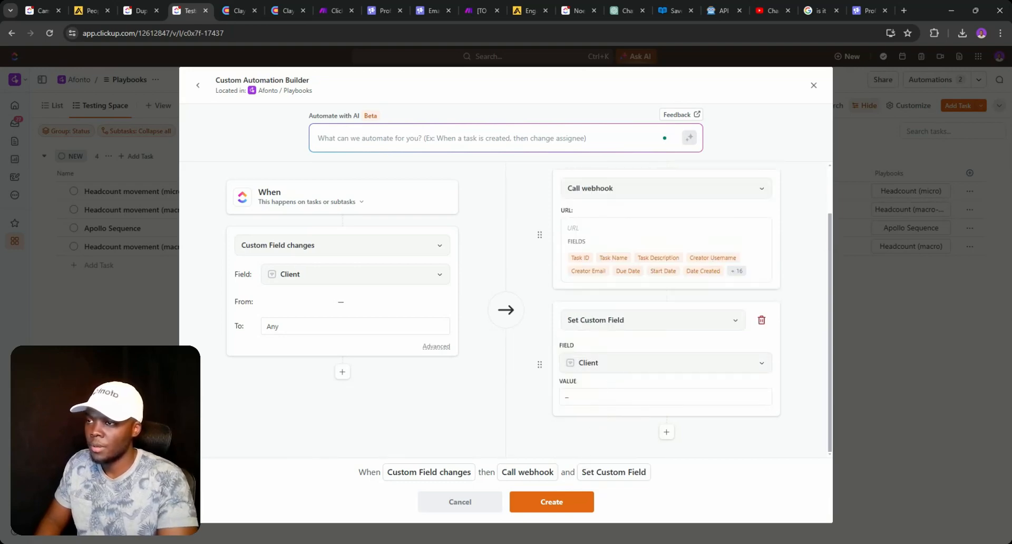
- Check the Make scenario's Email 1 prompt settings, then return to the scenarios list
click(334, 9)
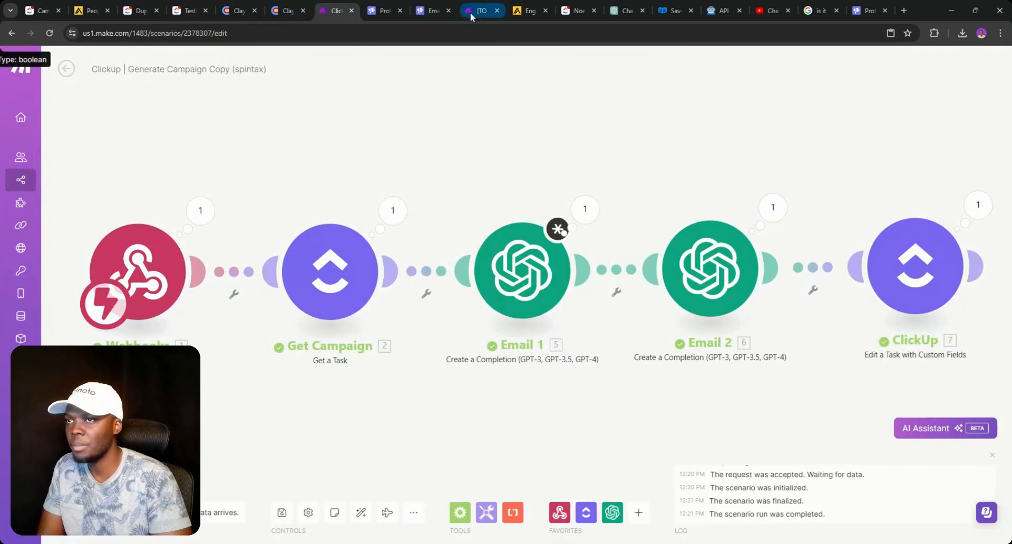
click(544, 275)
scroll(603, 337, down, 2)
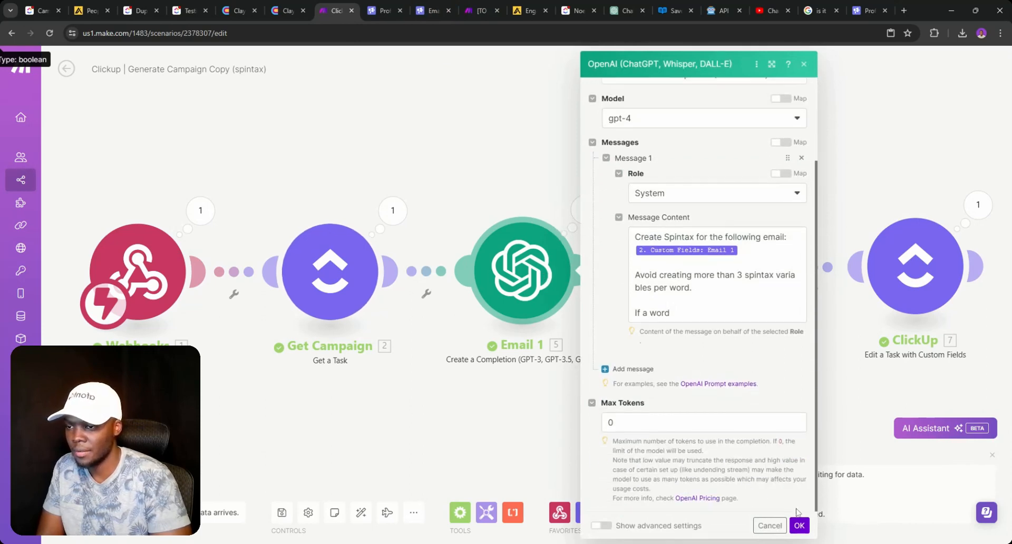
click(798, 525)
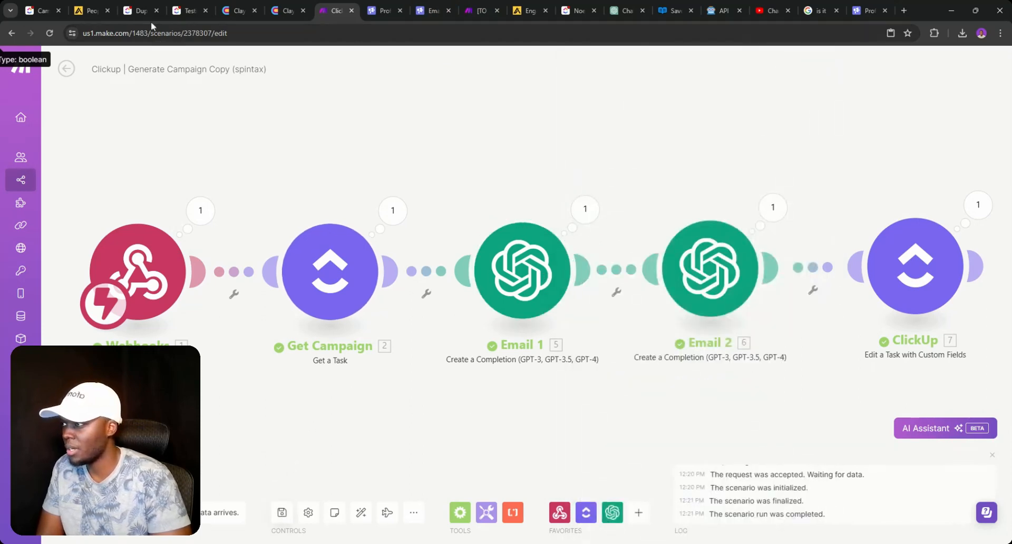
click(66, 69)
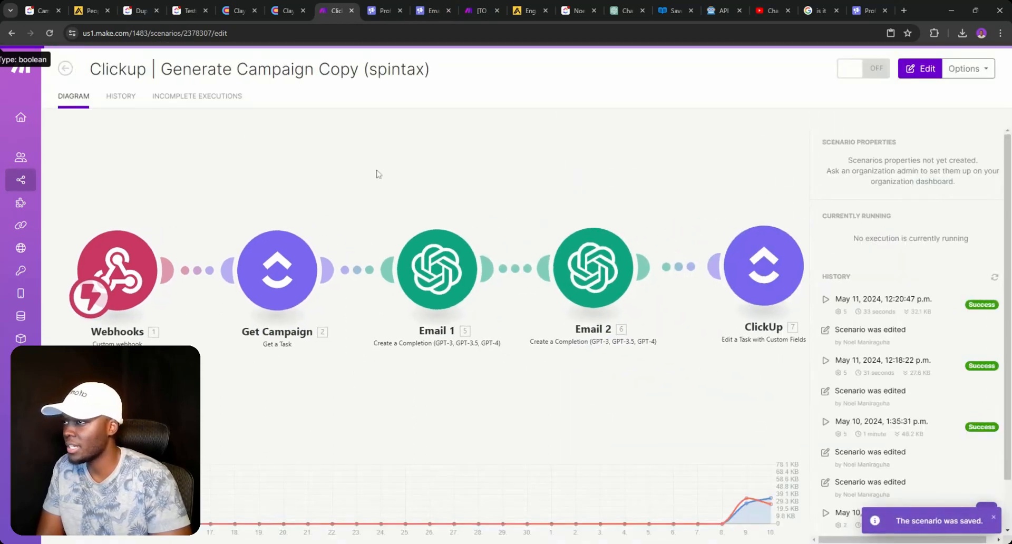
click(66, 68)
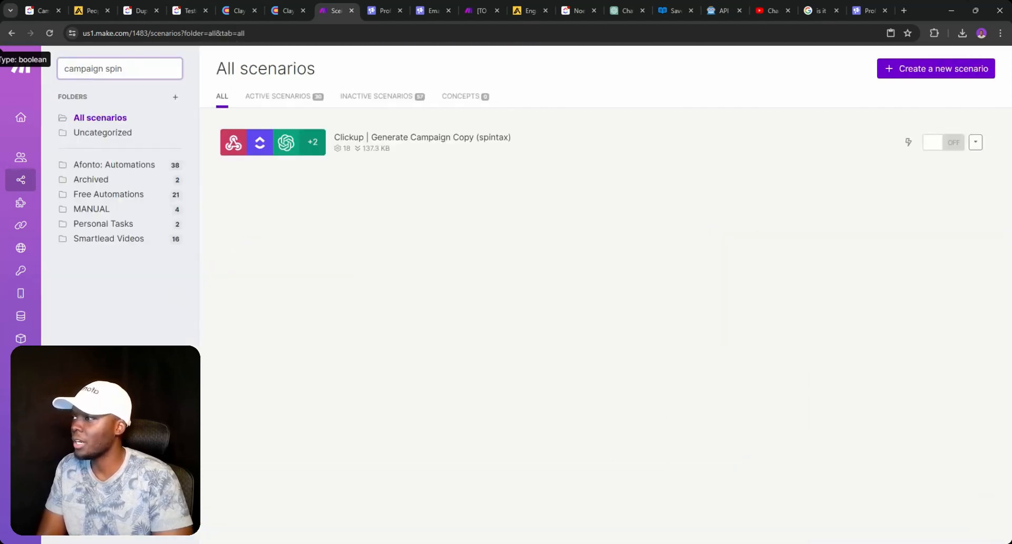
- Clone the Generate Campaign Copy scenario, naming the clone with '(testing)'
double_click(119, 69)
text(copy)
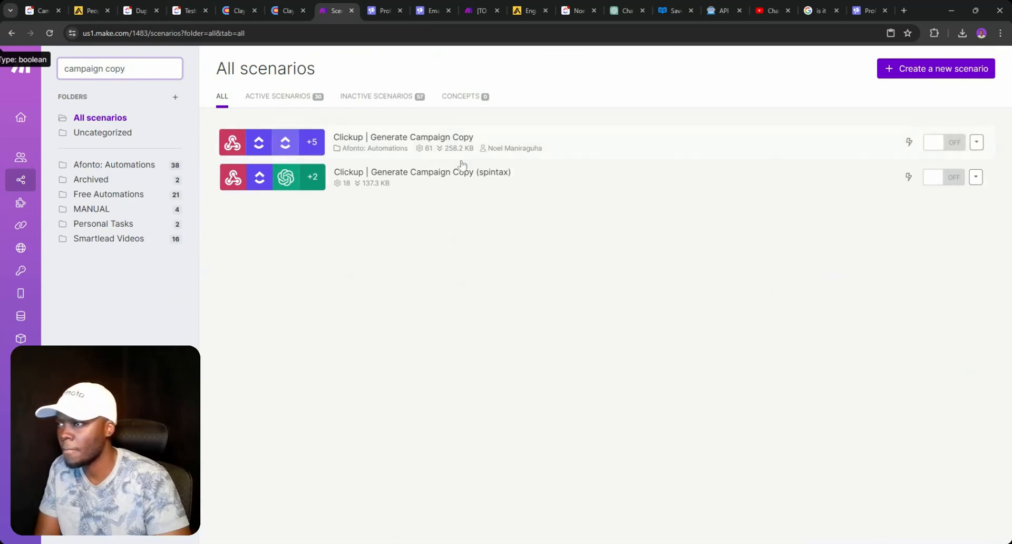
click(979, 143)
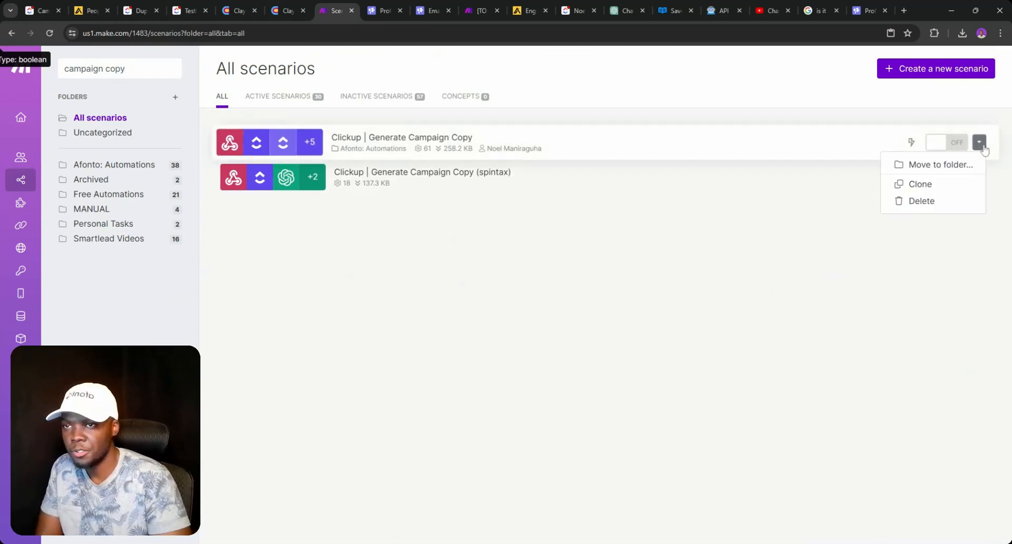
click(939, 184)
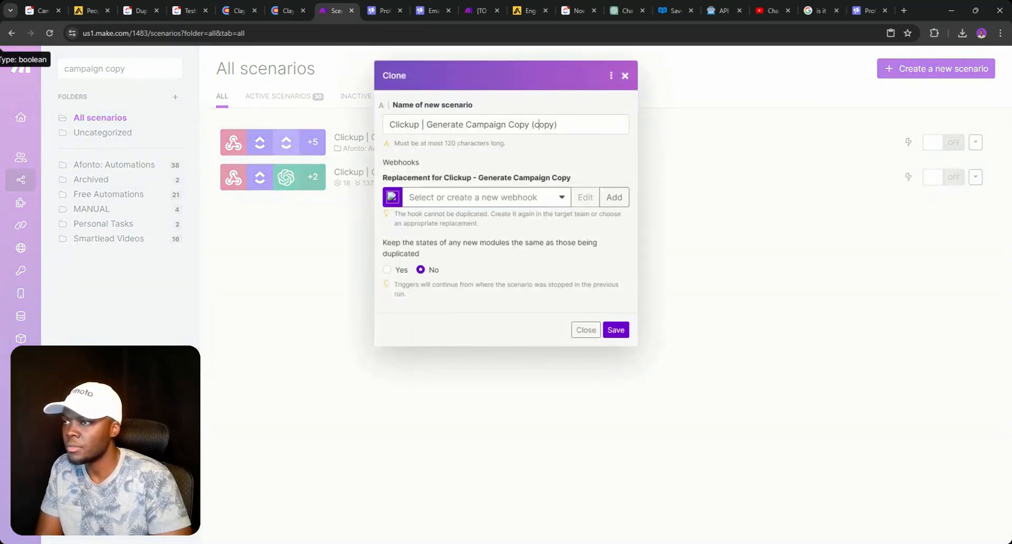
double_click(545, 125)
text(testin)
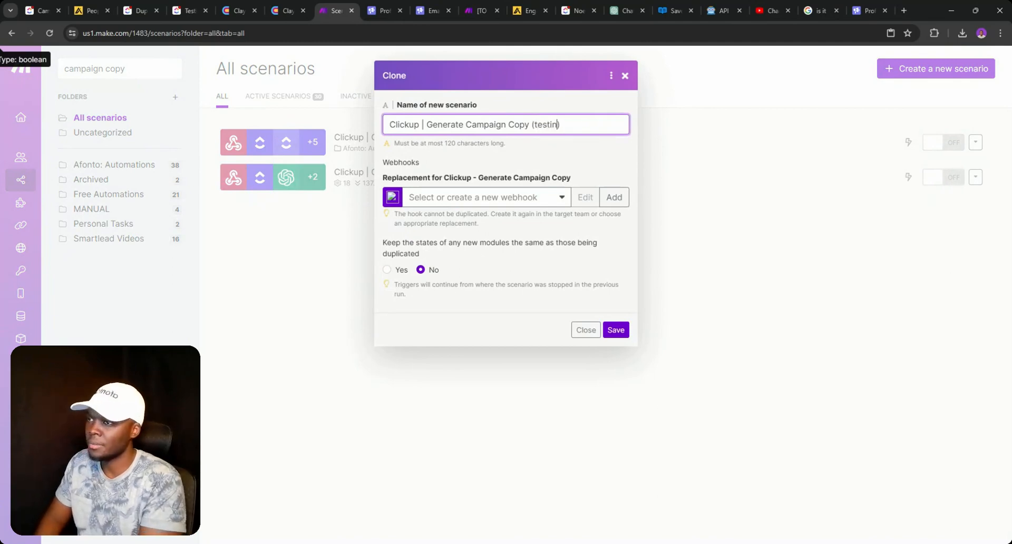
text(g)
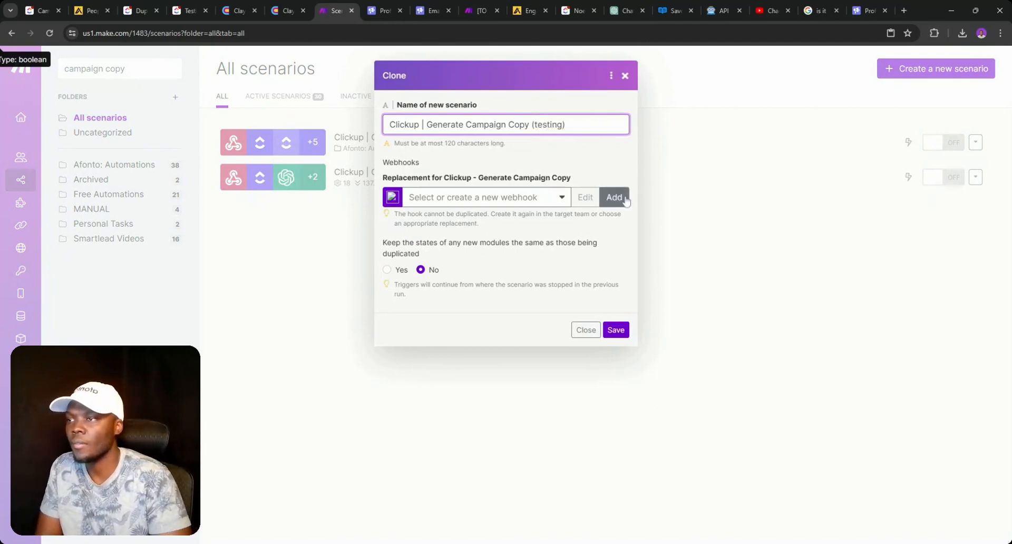
key(ctrl+a)
key(ctrl+c)
- Create a webhook named after the cloned scenario and copy its address
click(614, 197)
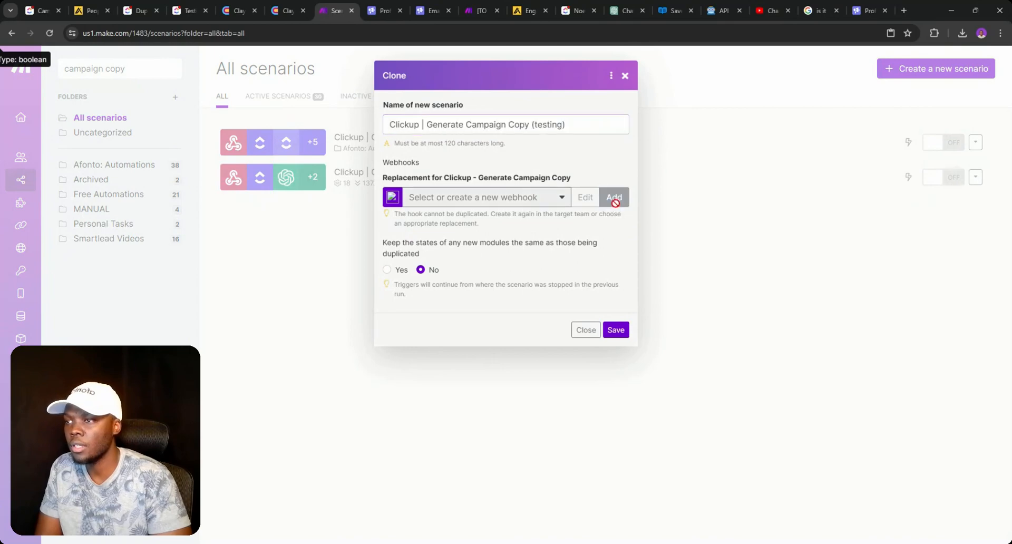
double_click(720, 154)
key(ctrl+a)
key(ctrl+v)
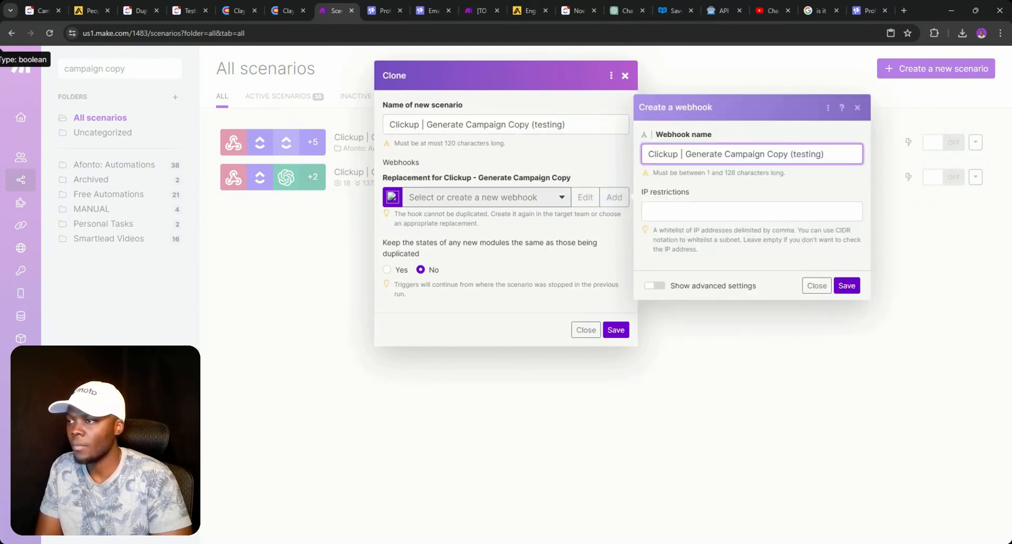
click(843, 286)
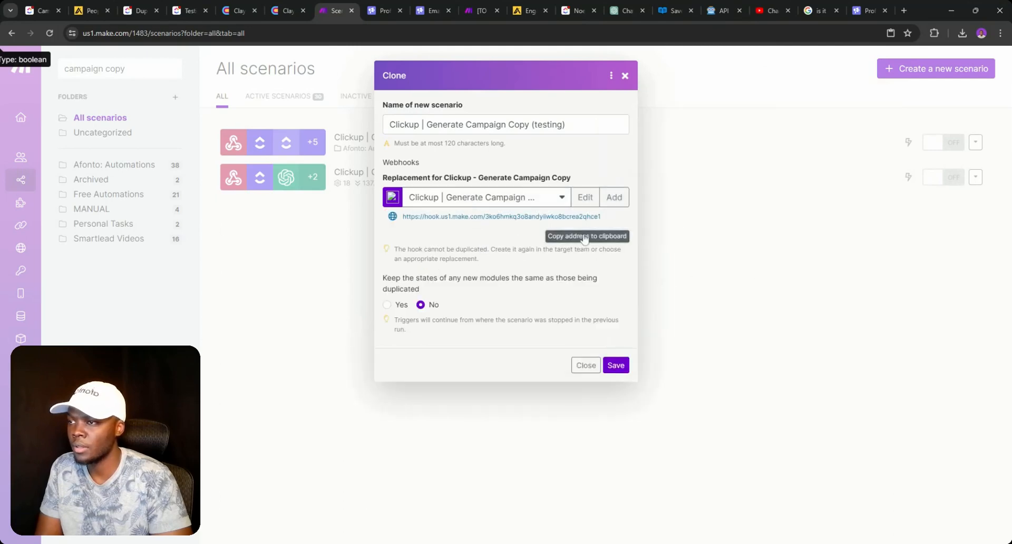
click(616, 365)
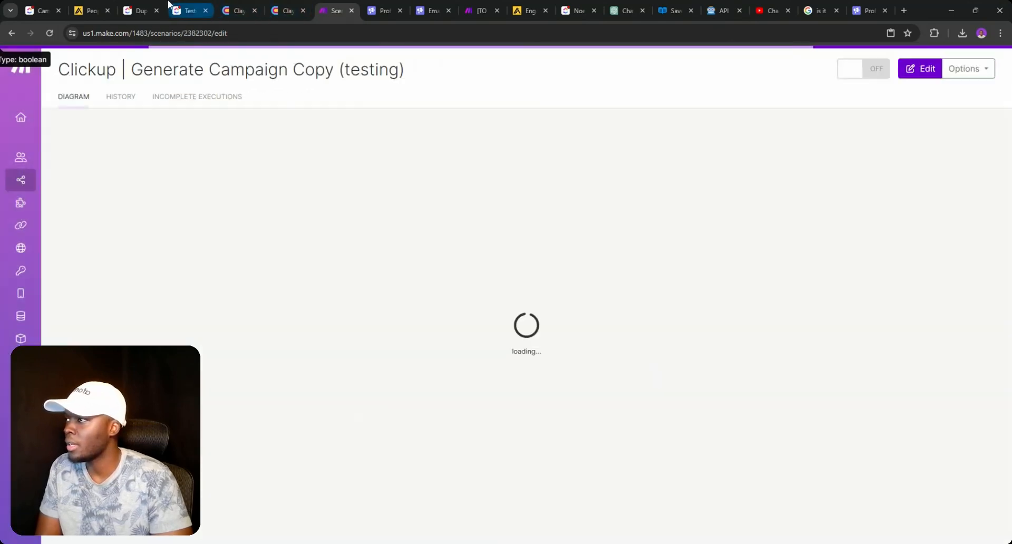
- Paste the webhook address into ClickUp's Call webhook URL and create the Client automation
click(182, 11)
click(670, 224)
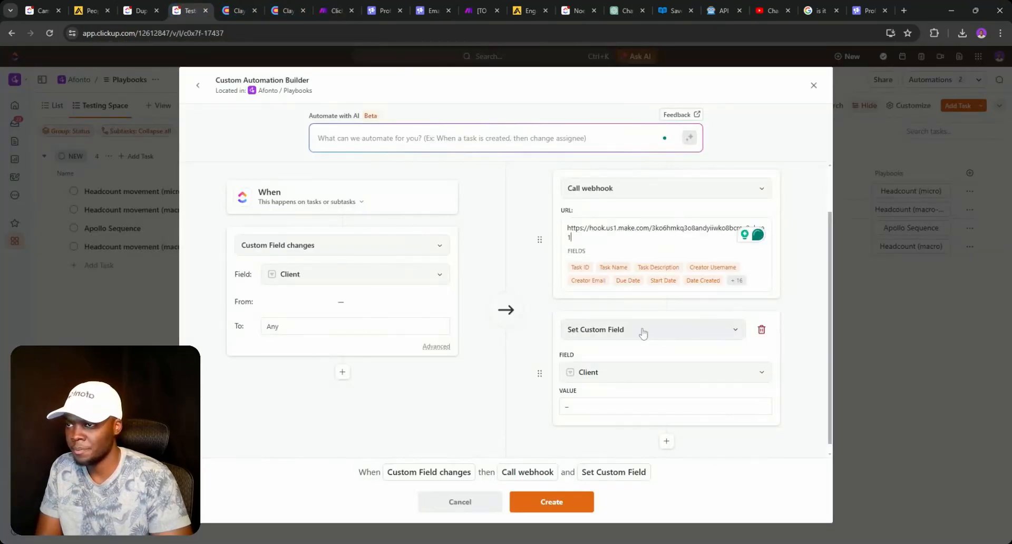
click(554, 503)
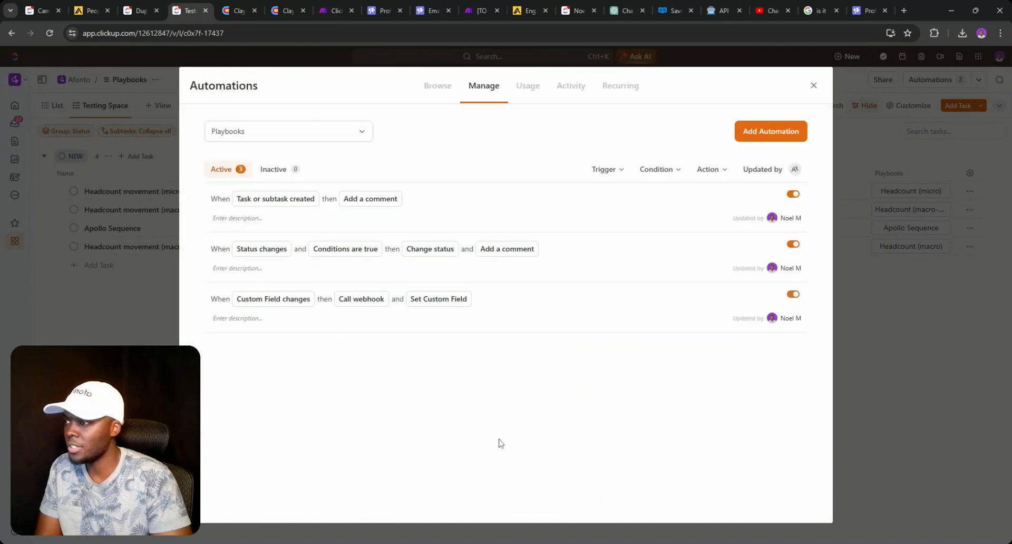
click(813, 85)
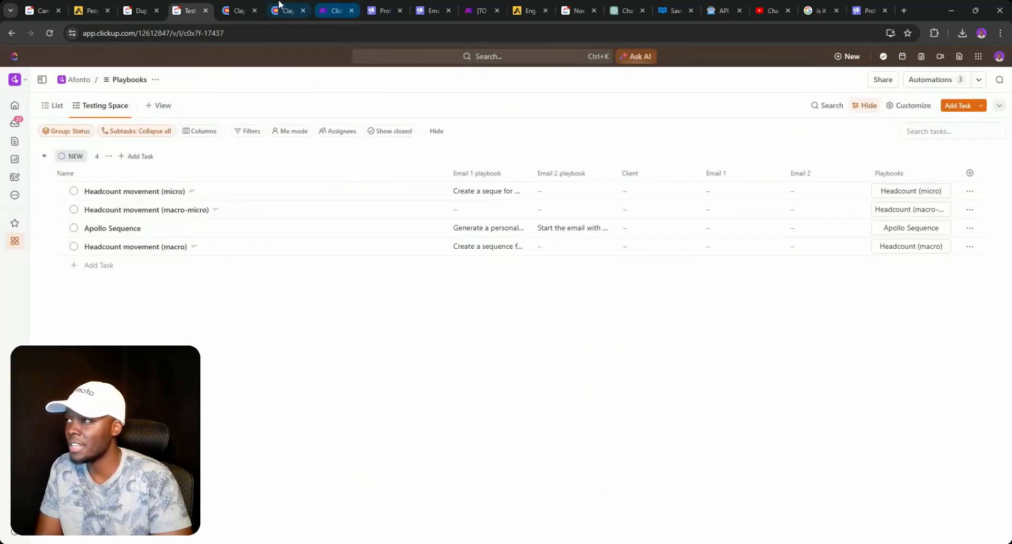
click(332, 11)
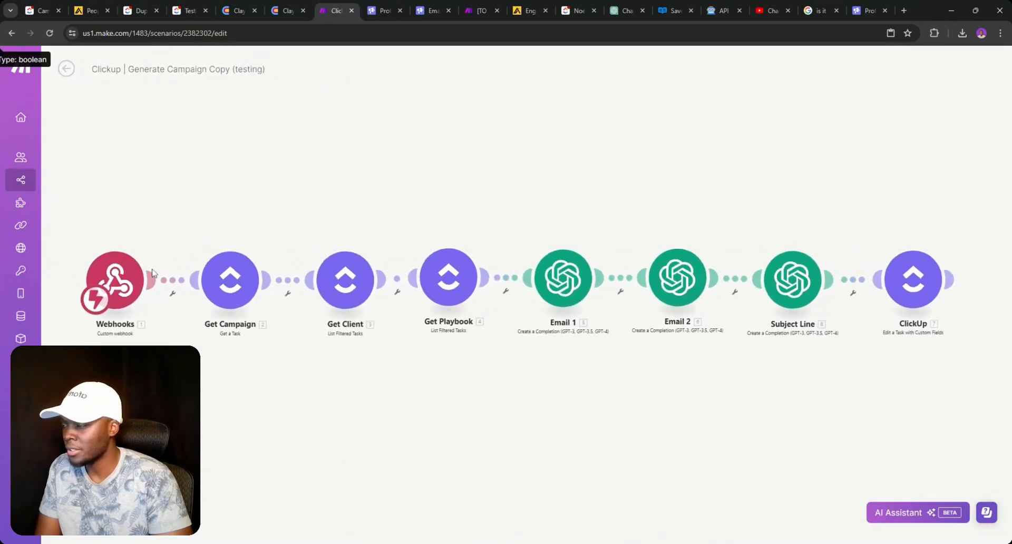
- Inspect the Get Campaign, Get Client and Get Playbook lookups, then open Email 1's gpt-4 settings
click(246, 294)
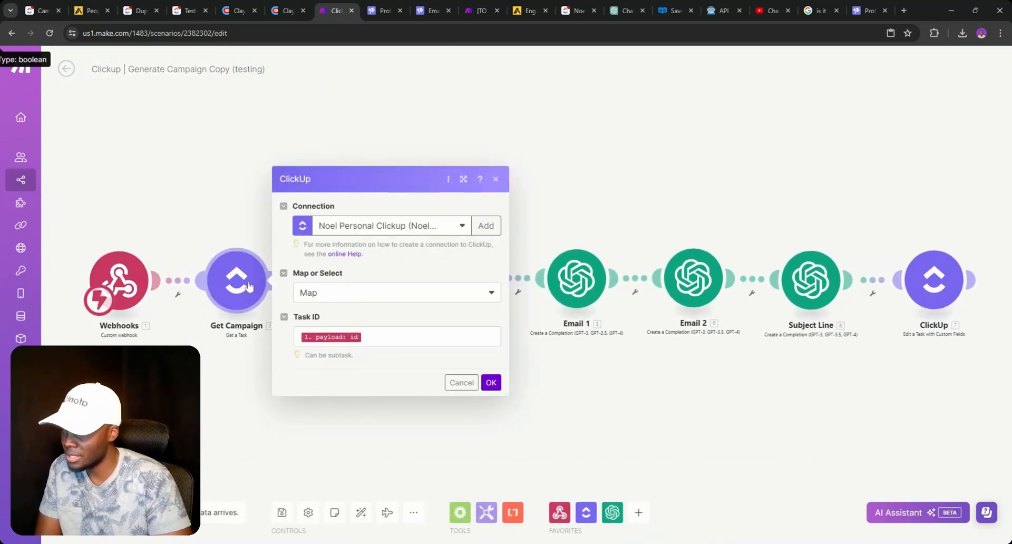
click(217, 214)
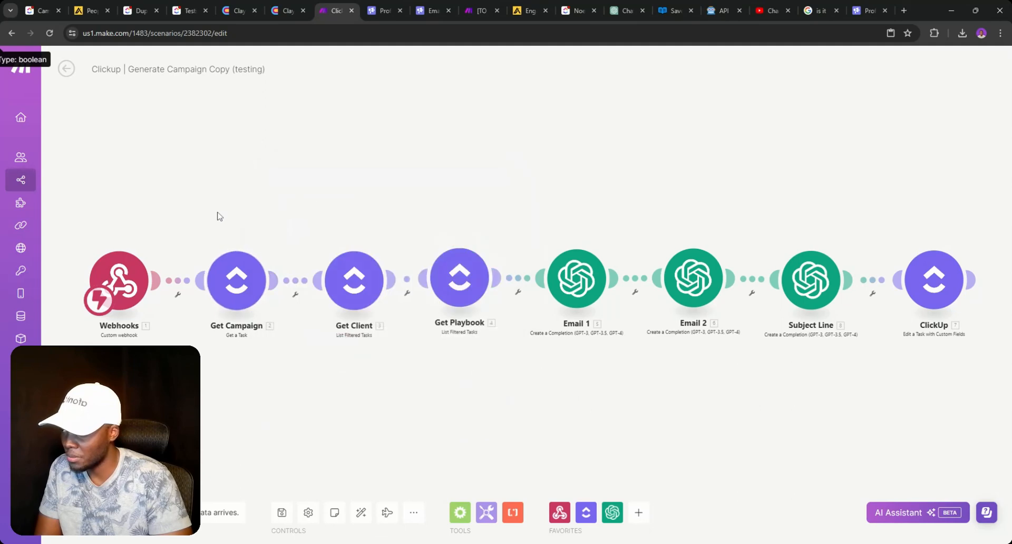
click(236, 279)
click(230, 235)
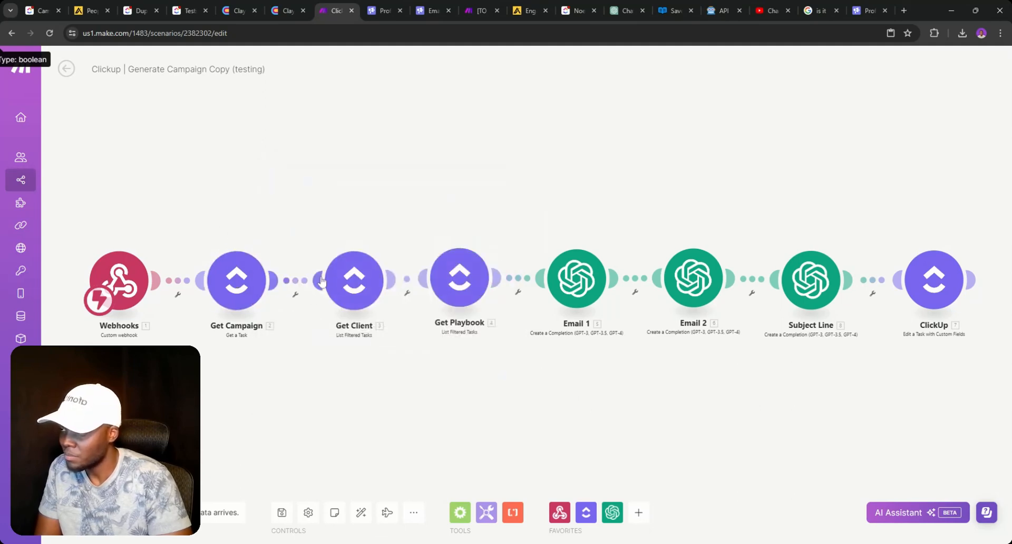
click(340, 292)
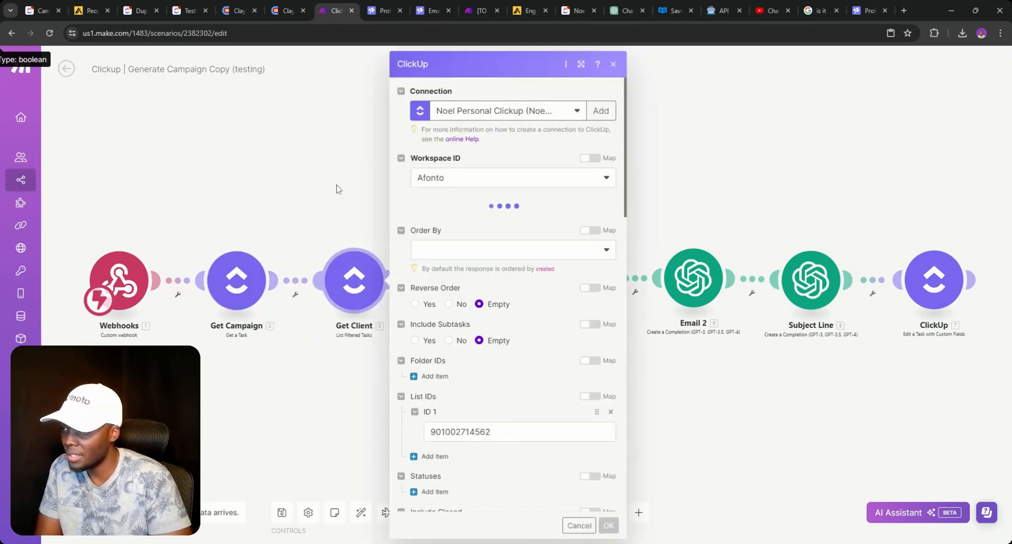
click(338, 189)
click(454, 264)
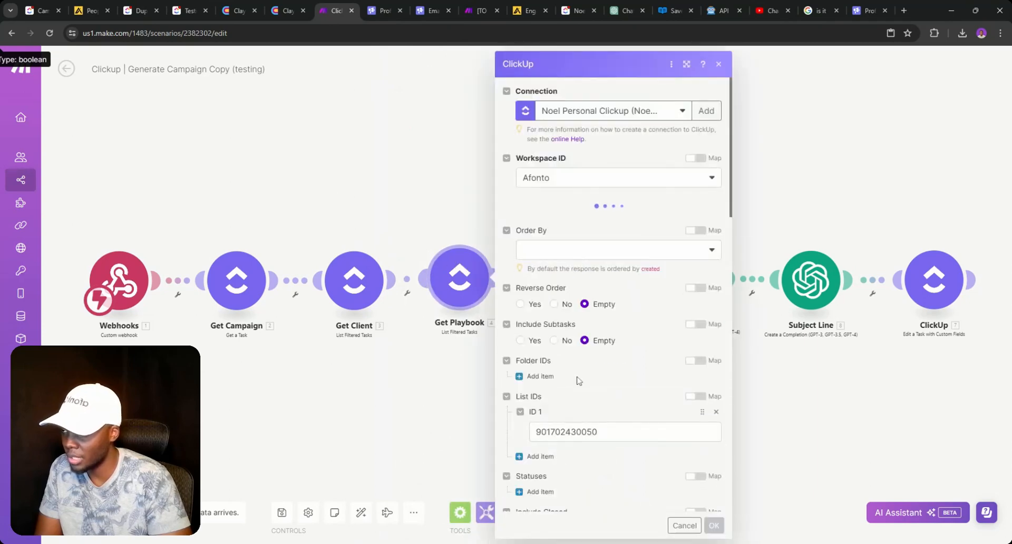
click(403, 356)
click(572, 290)
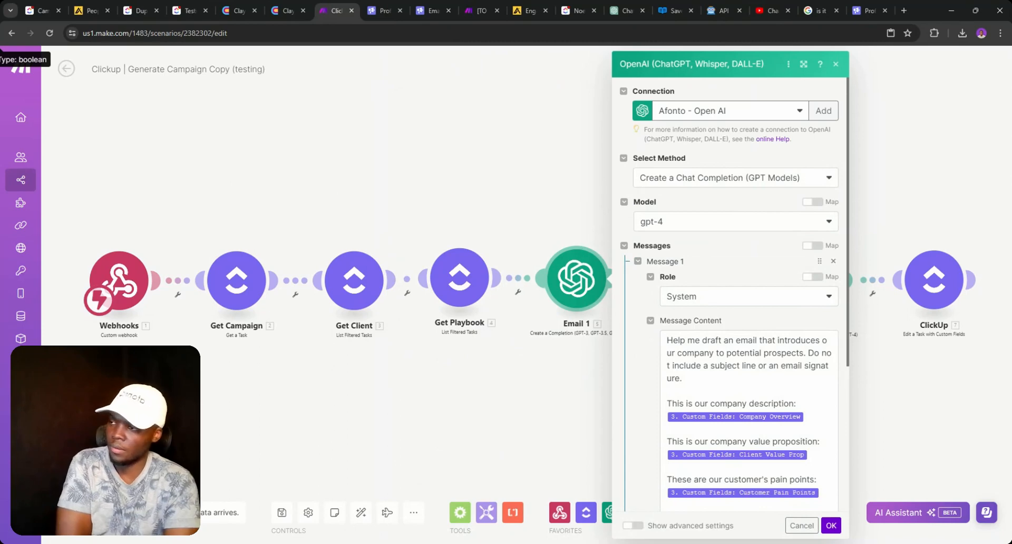
- Rename the Get Campaign module to 'Get Paybook'
scroll(729, 295, down, 1)
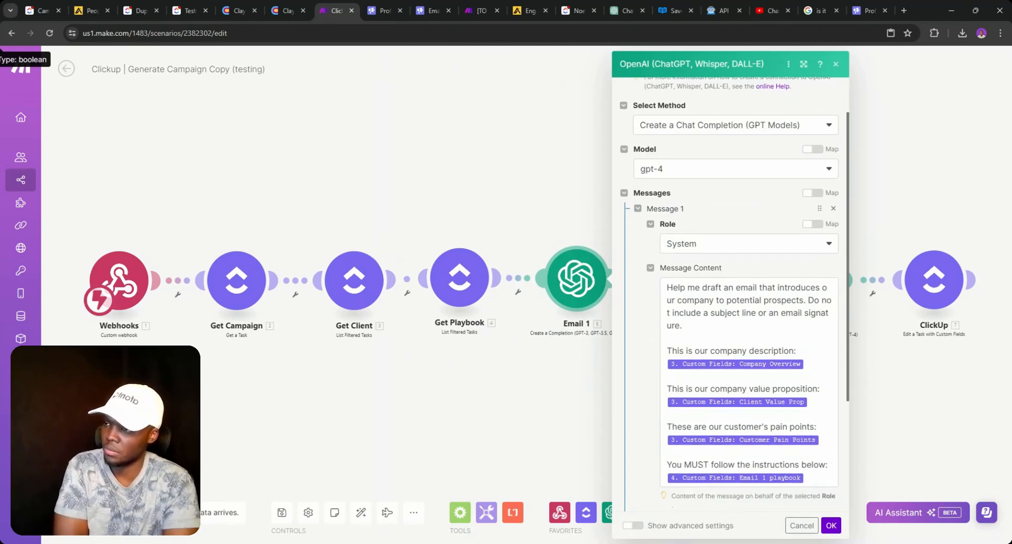
right_click(218, 294)
click(282, 353)
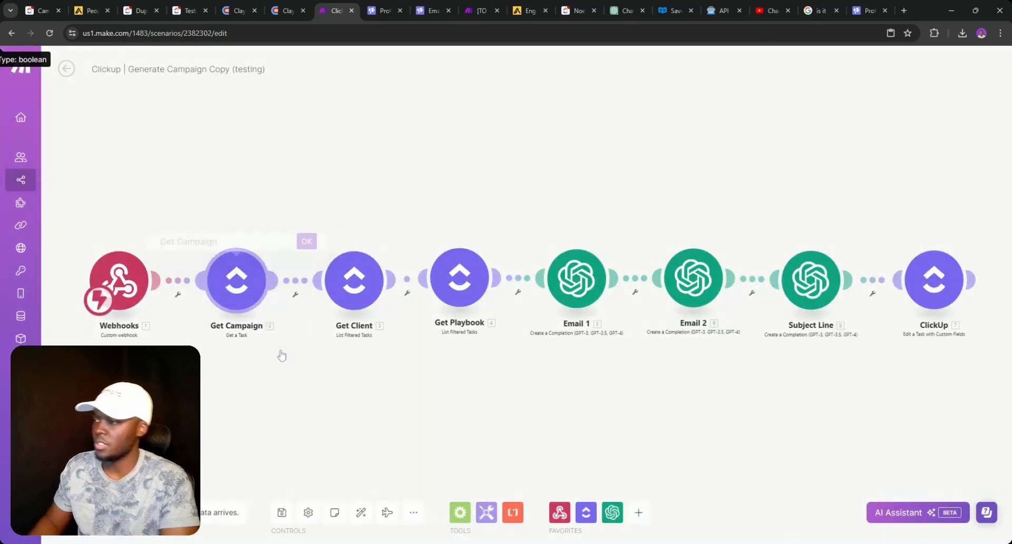
triple_click(207, 242)
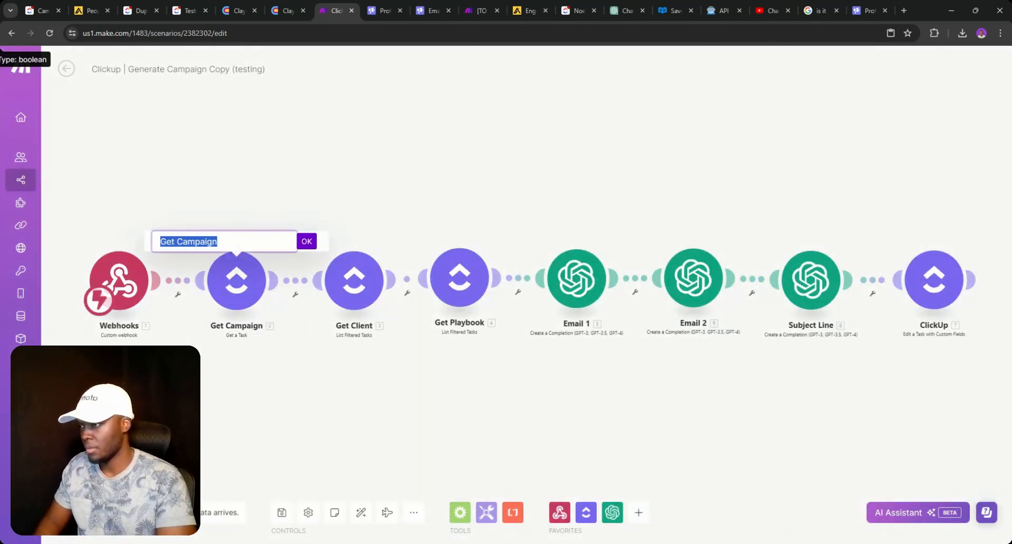
double_click(205, 242)
text(Paybook)
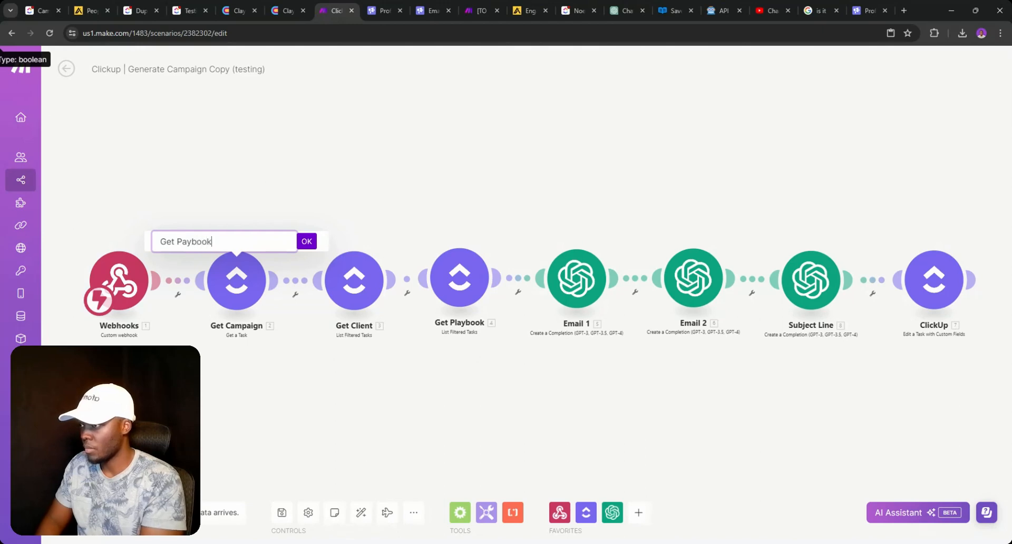
key(Return)
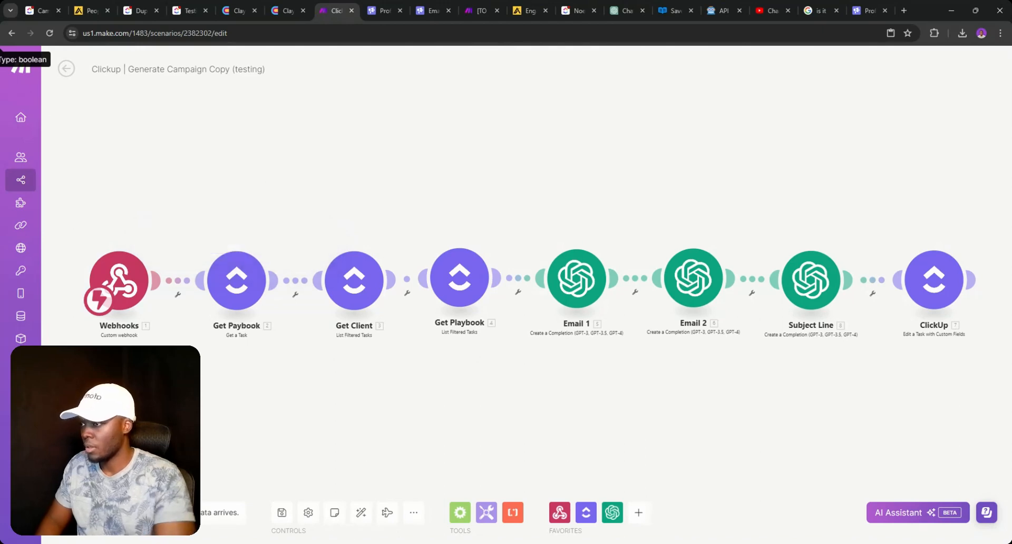
- Delete the Get Playbook module and shift Email 1, Email 2, Subject Line and ClickUp modules left
click(452, 281)
right_click(459, 280)
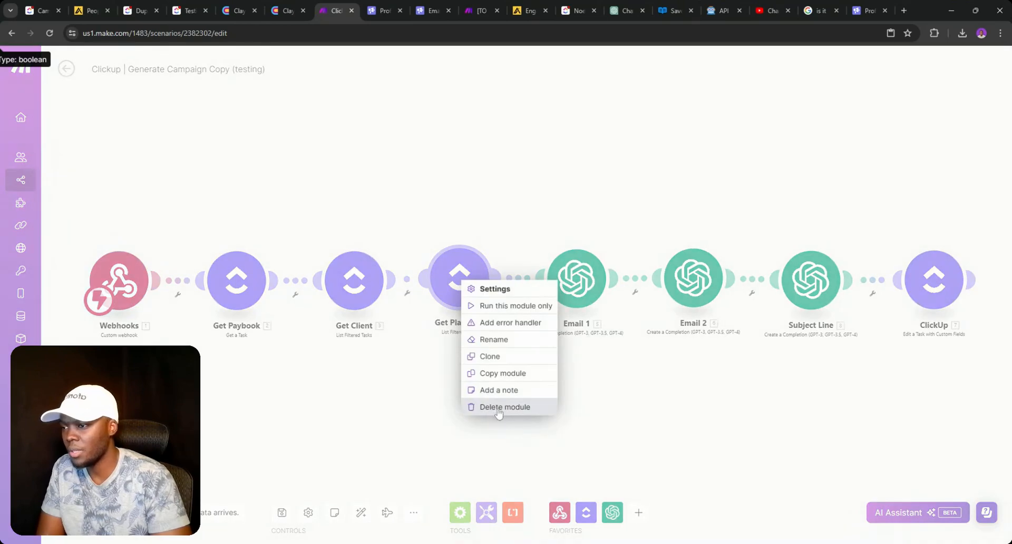
click(497, 413)
drag(576, 299, 487, 297)
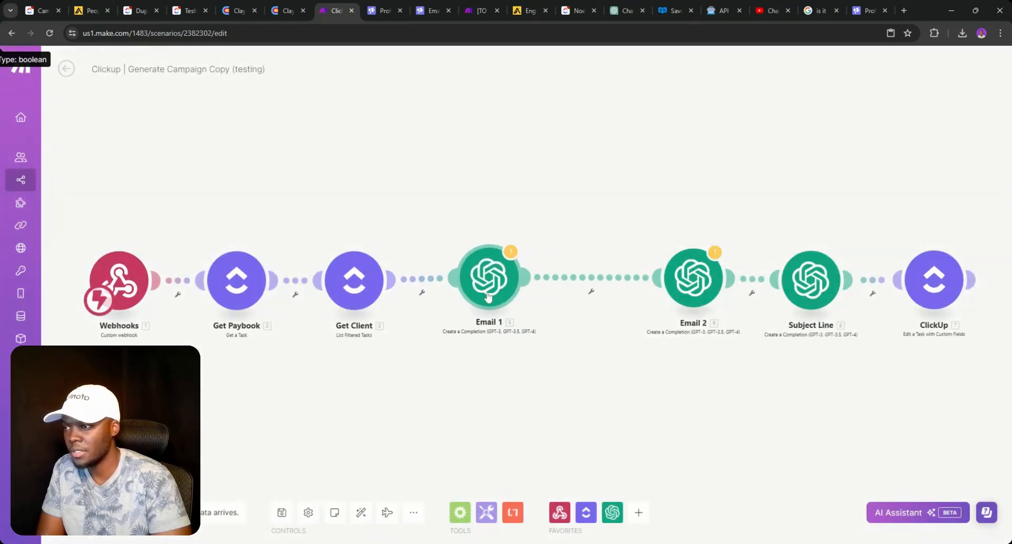
drag(695, 289, 627, 290)
drag(811, 284, 747, 280)
drag(945, 293, 883, 285)
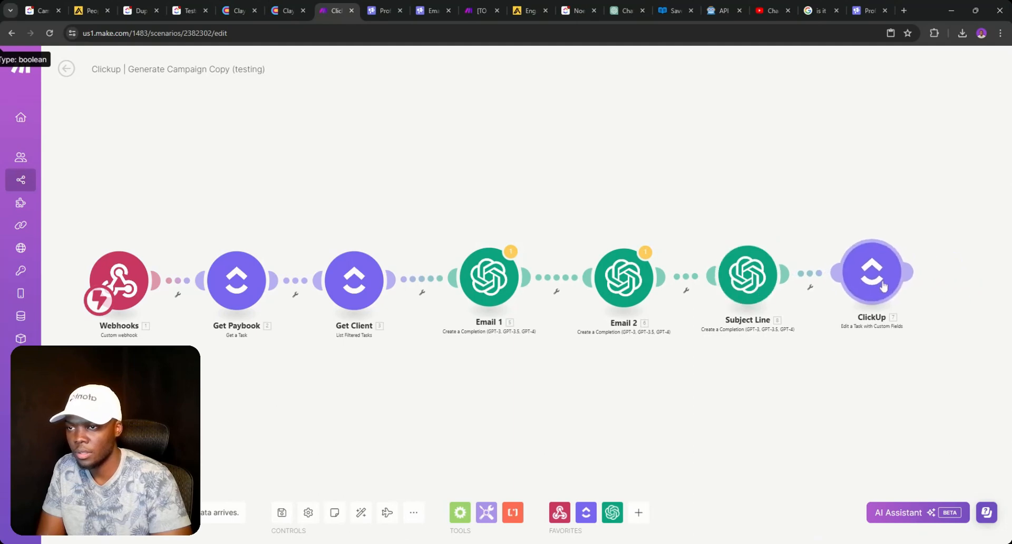
- Check the final ClickUp module and Subject Line prompt settings, then return to the Playbooks list
click(874, 289)
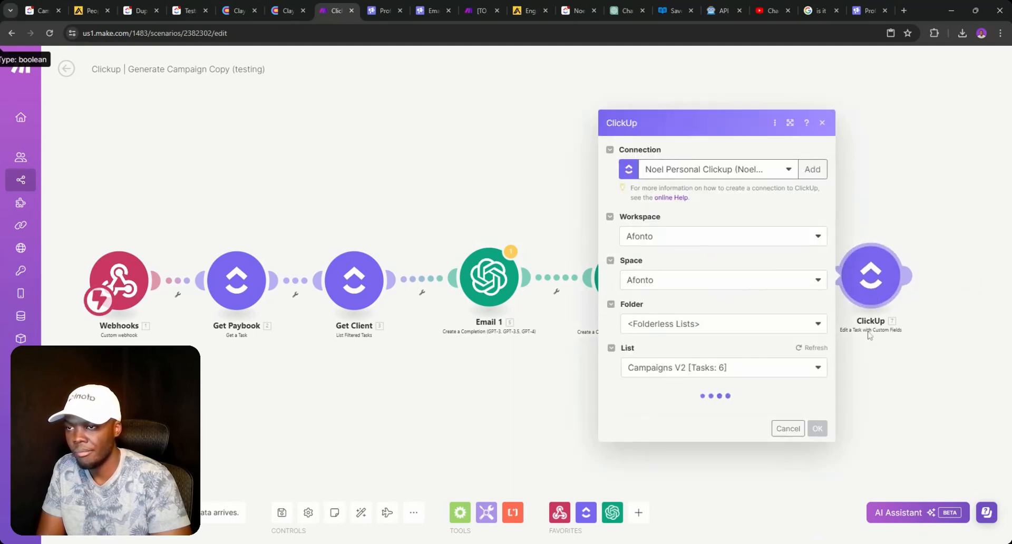
click(868, 350)
click(737, 306)
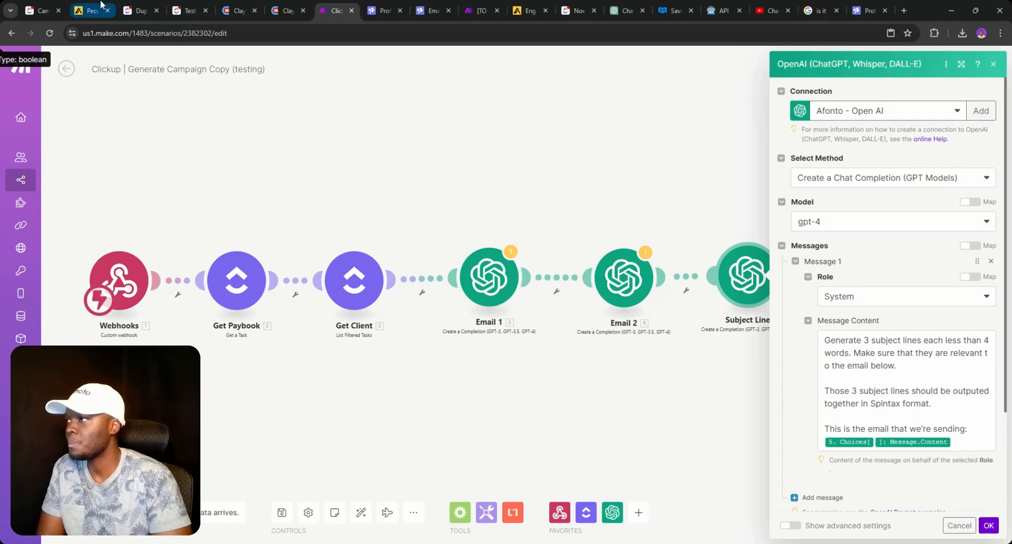
click(187, 10)
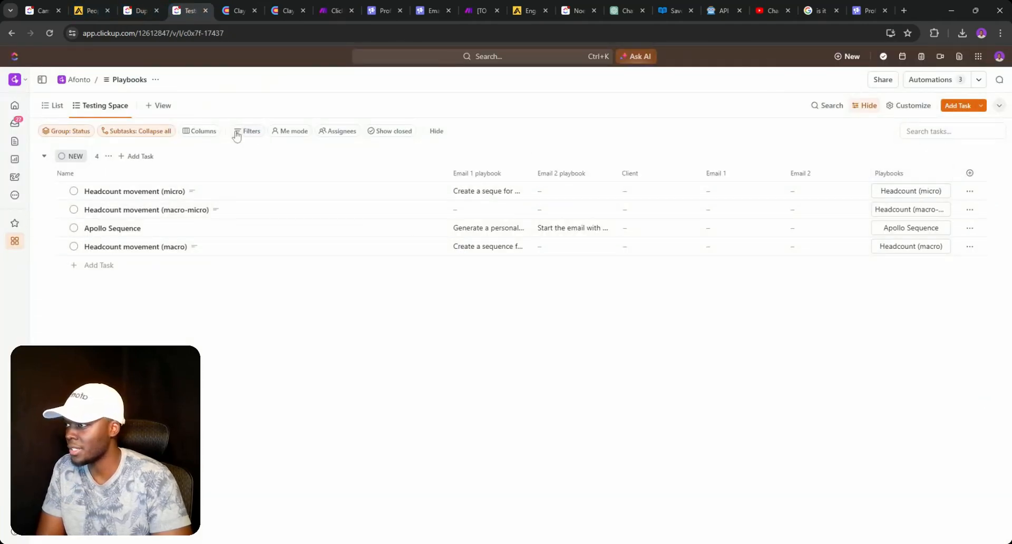
- Add the workspace Subject Line field as a column and move the Playbooks column after it
click(198, 131)
text(S)
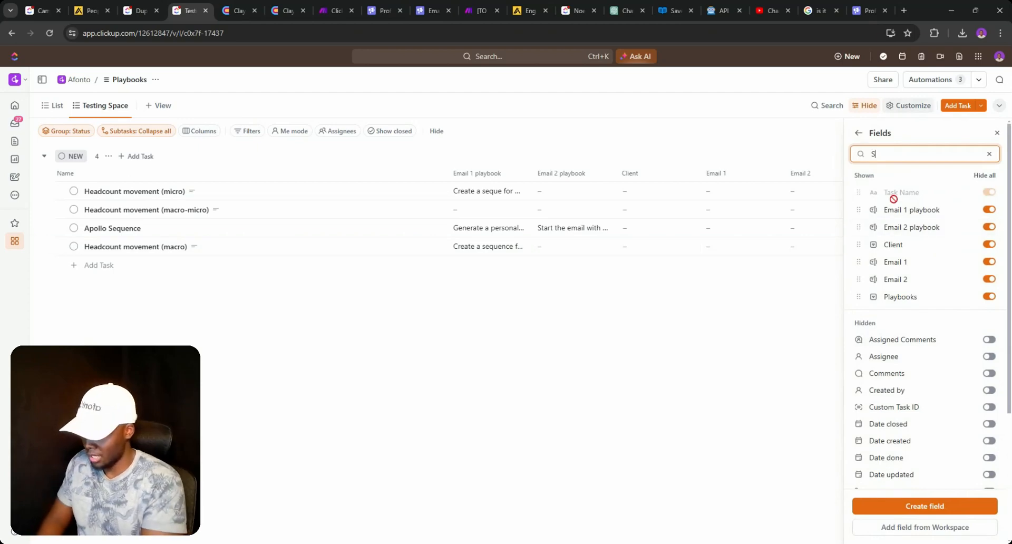
text(Ubje)
key(BackSpace)
key(BackSpace)
key(BackSpace)
key(BackSpace)
key(BackSpace)
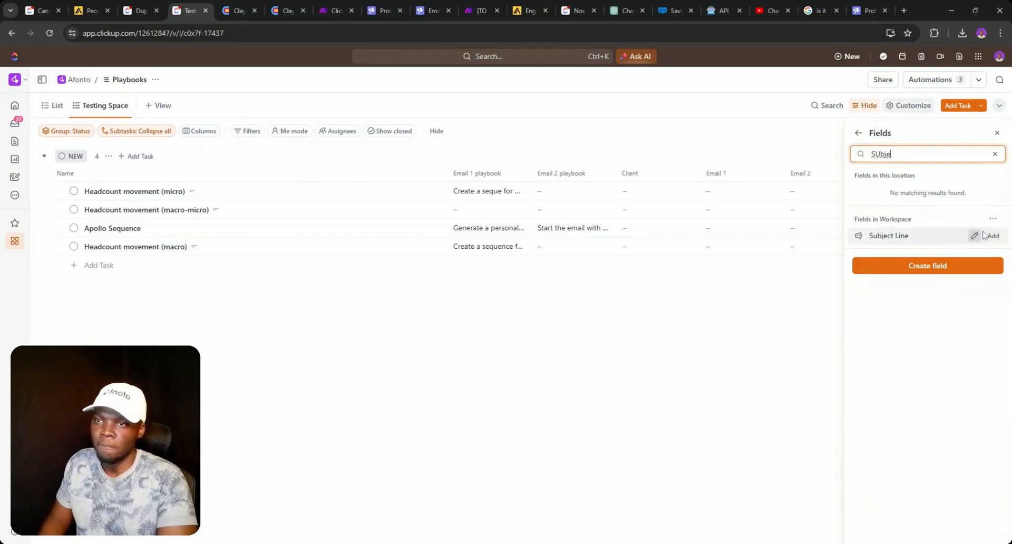
click(737, 298)
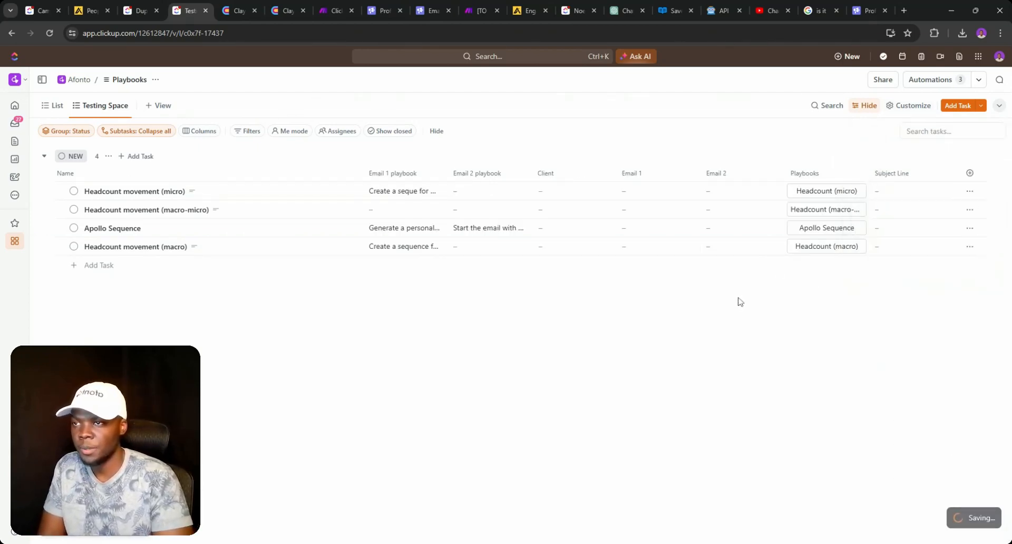
drag(837, 174, 896, 174)
- Glance at the first playbook's Client options, then switch to the client's task details
click(533, 191)
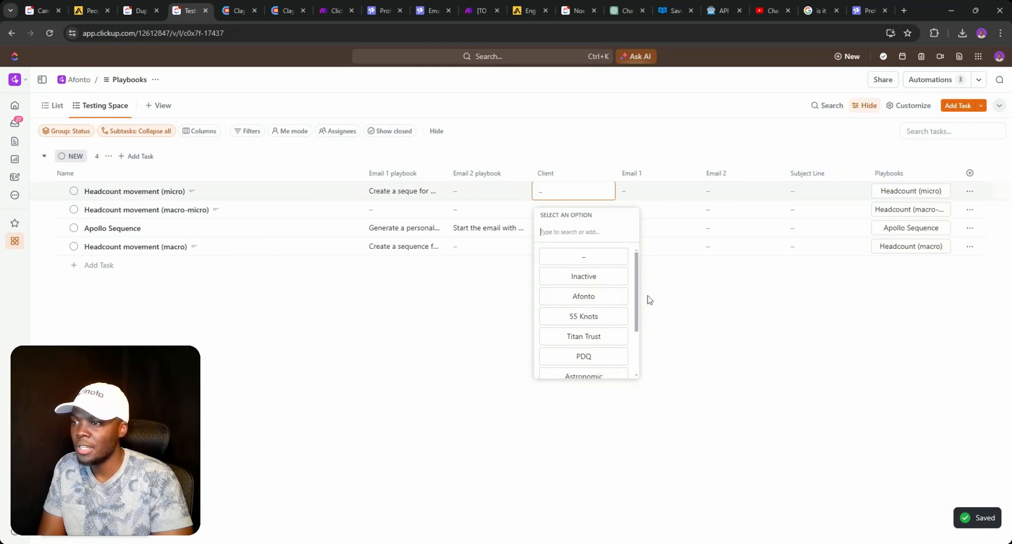
click(807, 298)
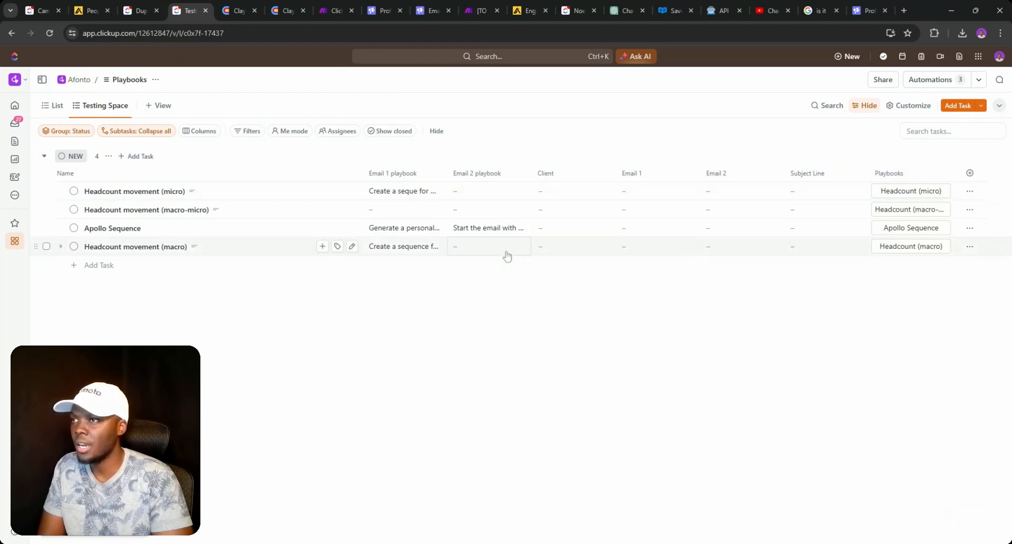
click(578, 10)
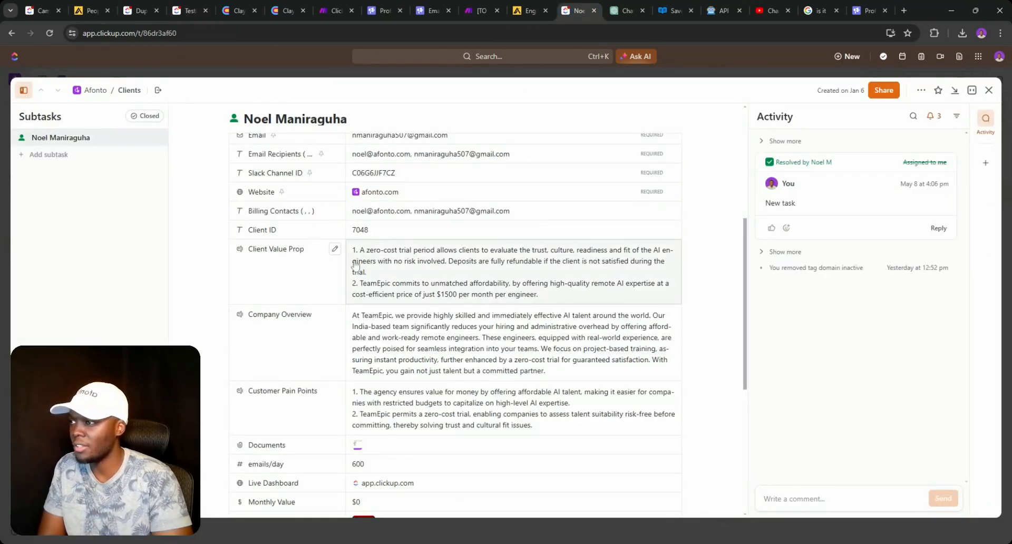
- Scroll through the client's value proposition, overview and pain points fields, then go back to Playbooks
scroll(355, 263, up, 5)
scroll(354, 266, down, 1)
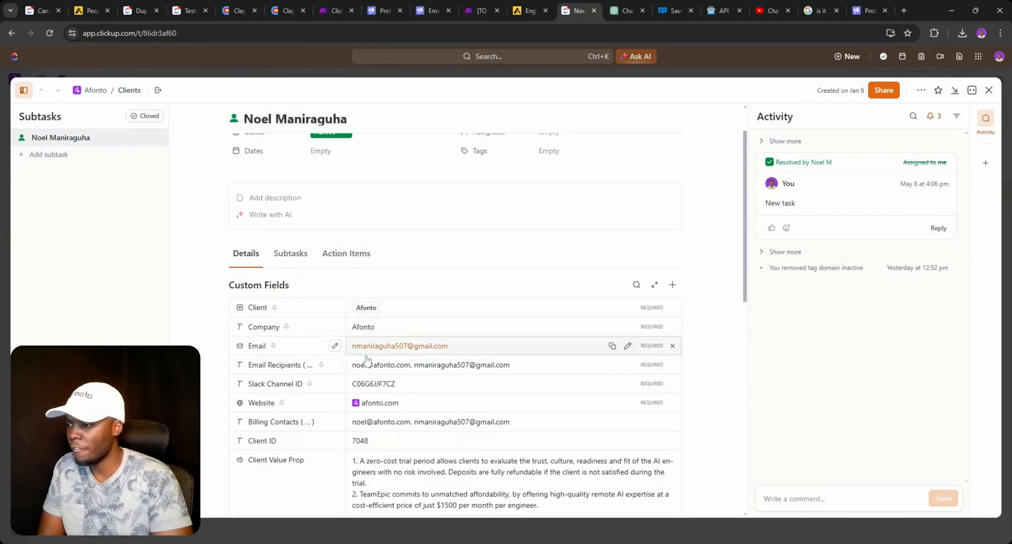
scroll(367, 360, down, 4)
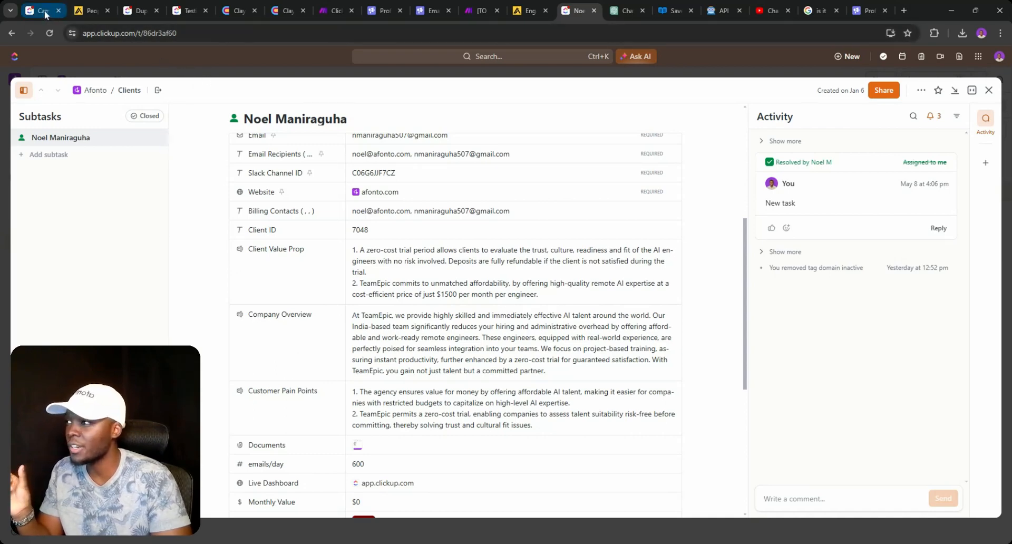
click(182, 10)
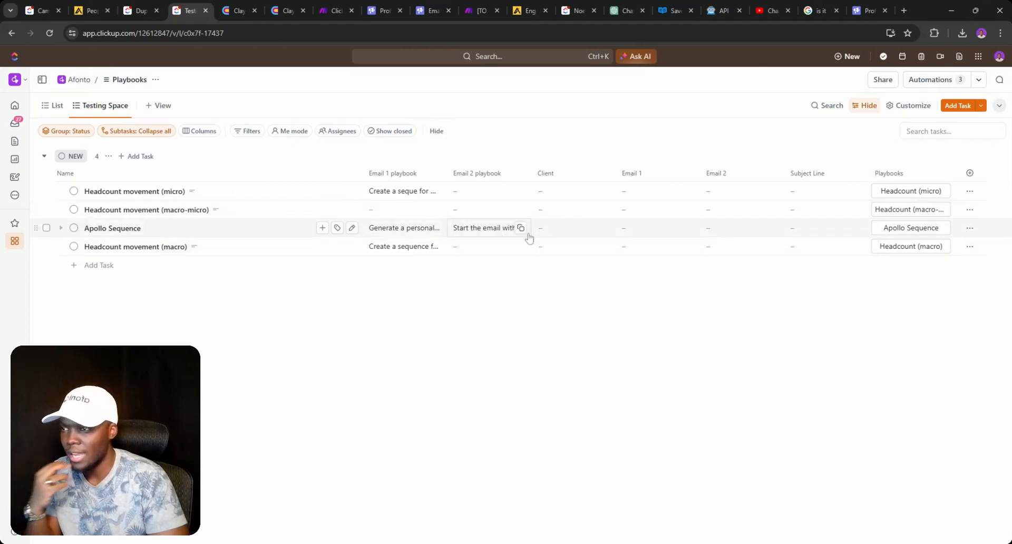
- Check Apollo Sequence's Client options and expand its Email 1 playbook prompt
click(560, 233)
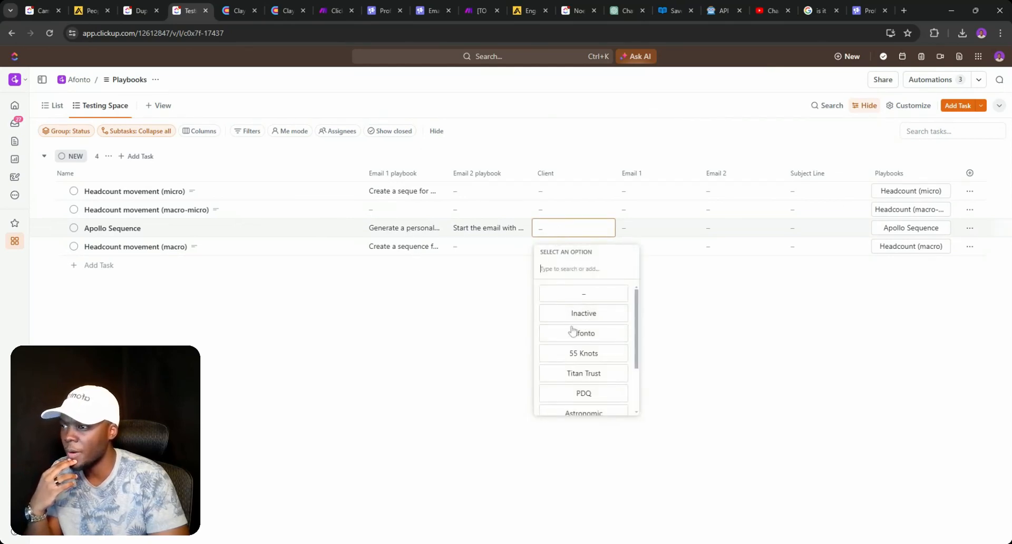
click(677, 238)
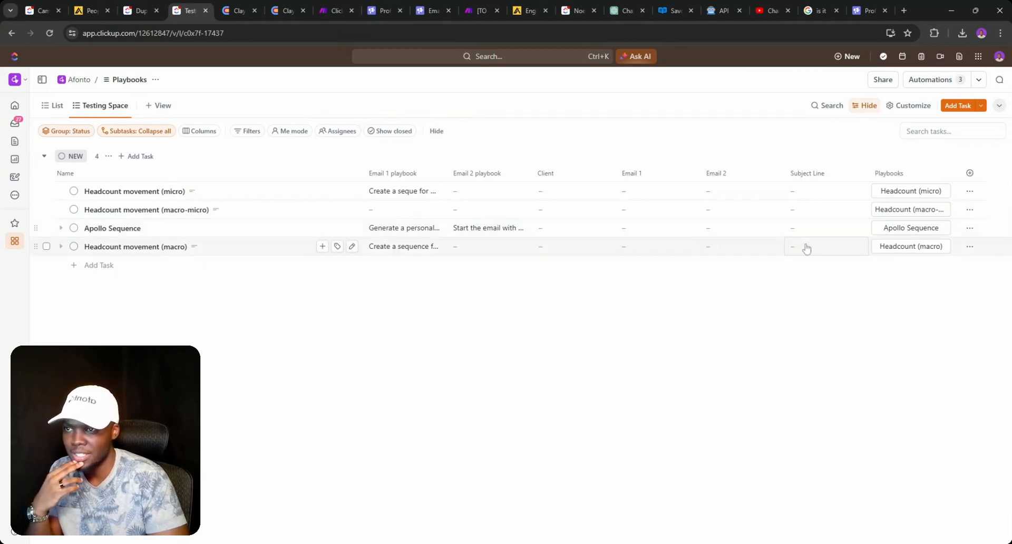
click(392, 228)
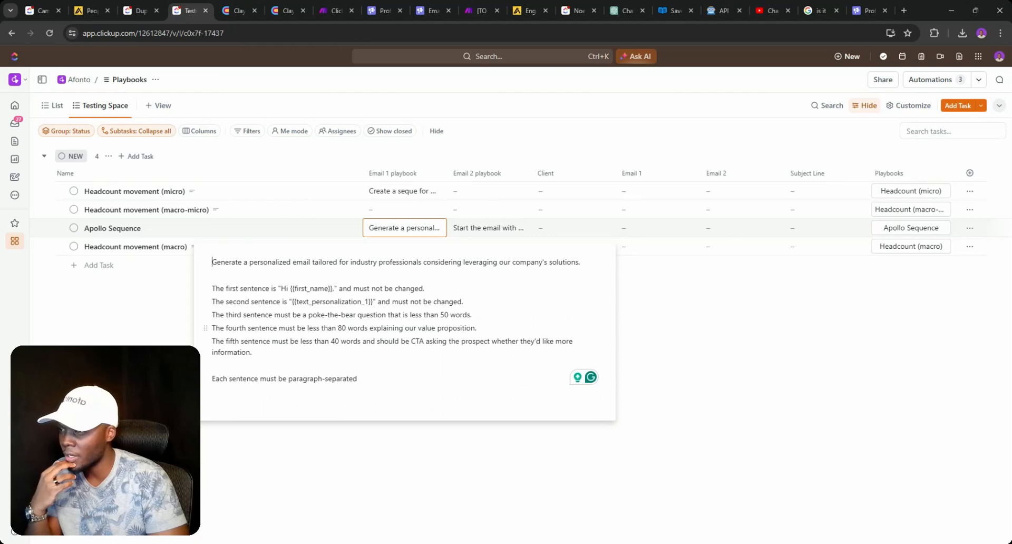
click(736, 294)
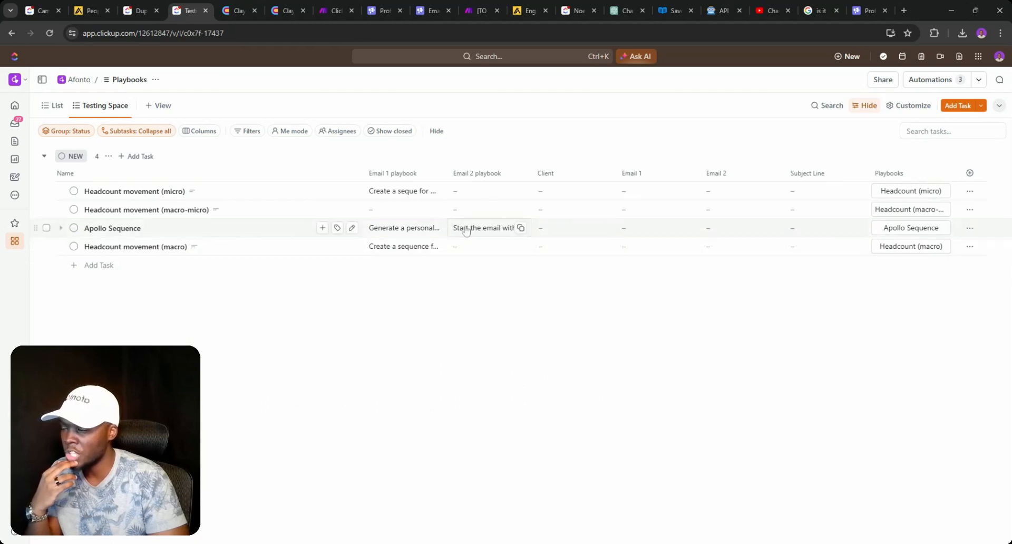
click(337, 10)
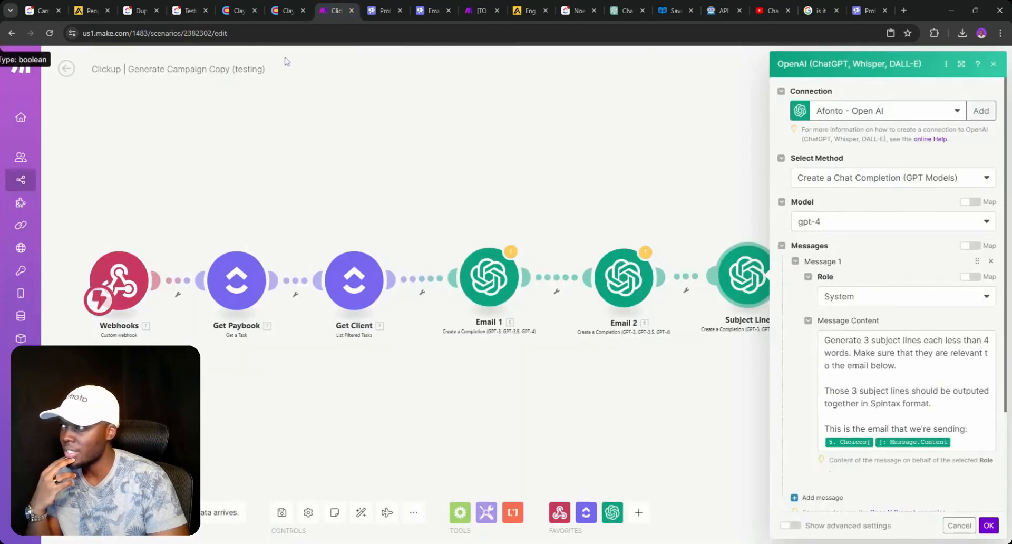
click(186, 9)
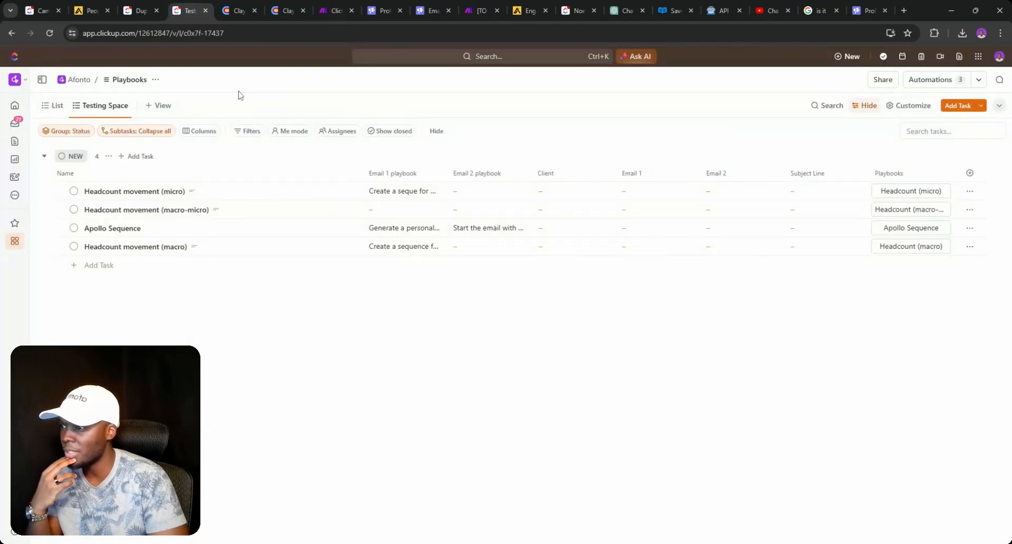
- Read Apollo Sequence's full Email 1 and Email 2 playbooks, then reopen Email 1's settings in Make
click(404, 230)
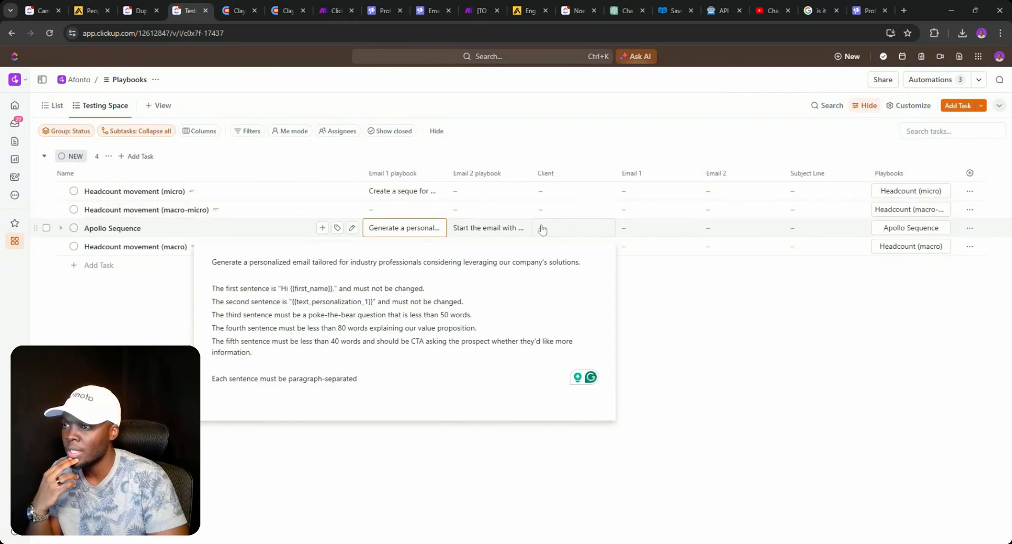
click(491, 234)
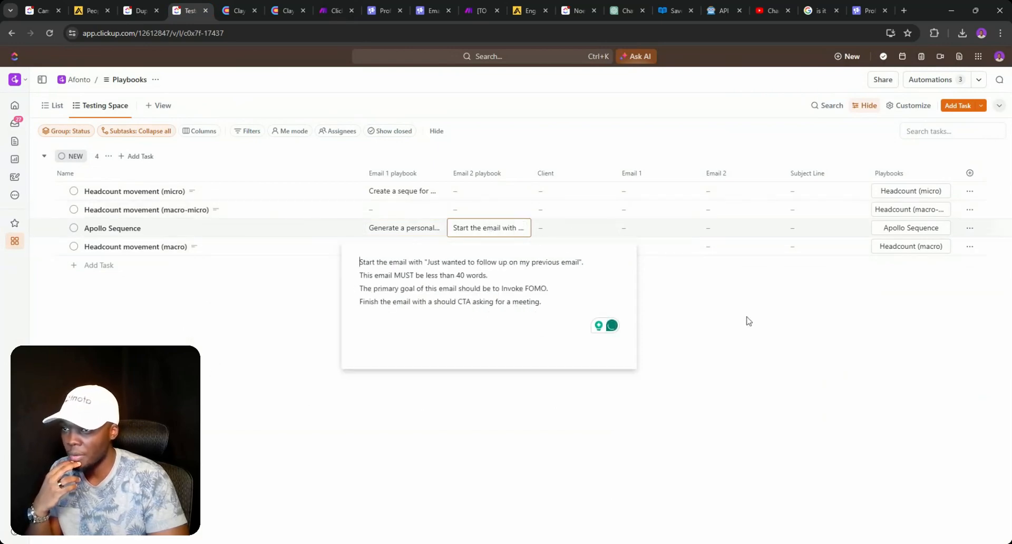
click(762, 331)
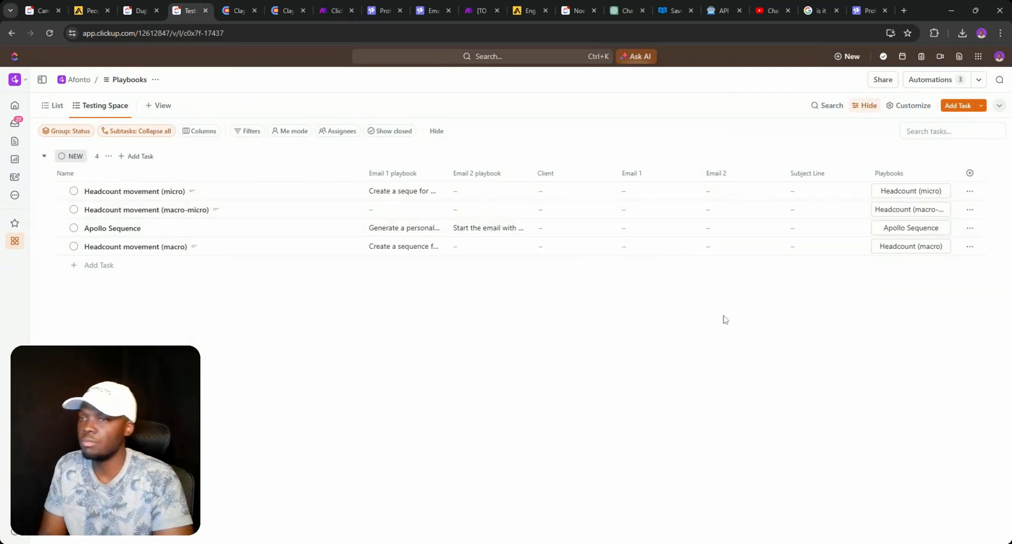
click(325, 10)
click(465, 199)
click(489, 276)
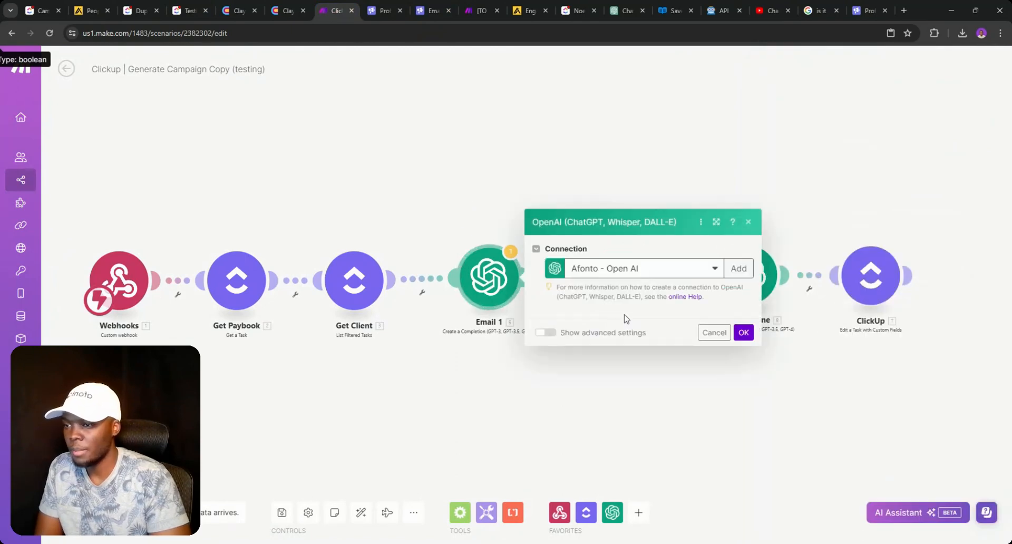
- Check the fields mapped into Email 1's prompt, unlink Email 1 from Get Client, and return to ClickUp
scroll(643, 263, down, 2)
click(728, 423)
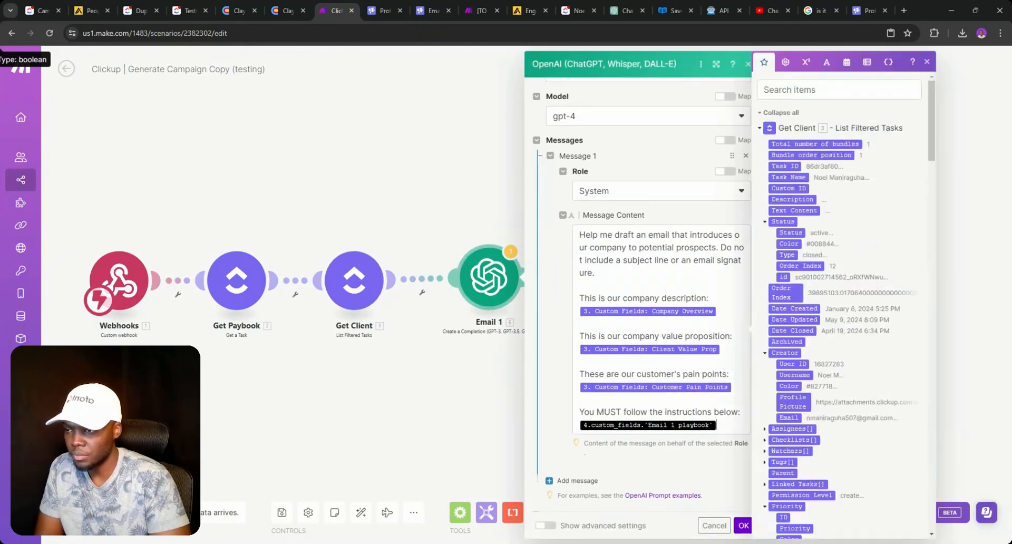
click(317, 350)
click(421, 292)
click(429, 308)
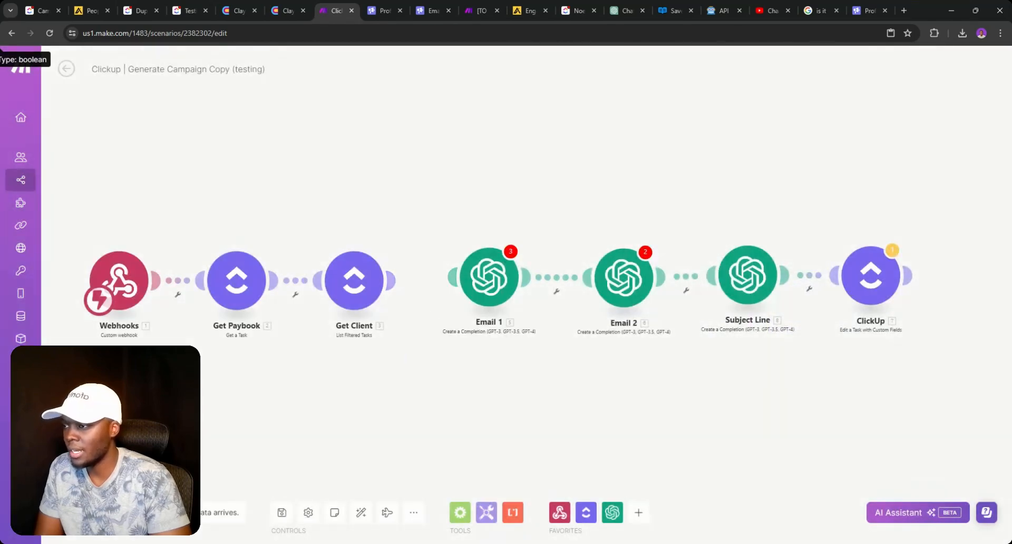
click(189, 11)
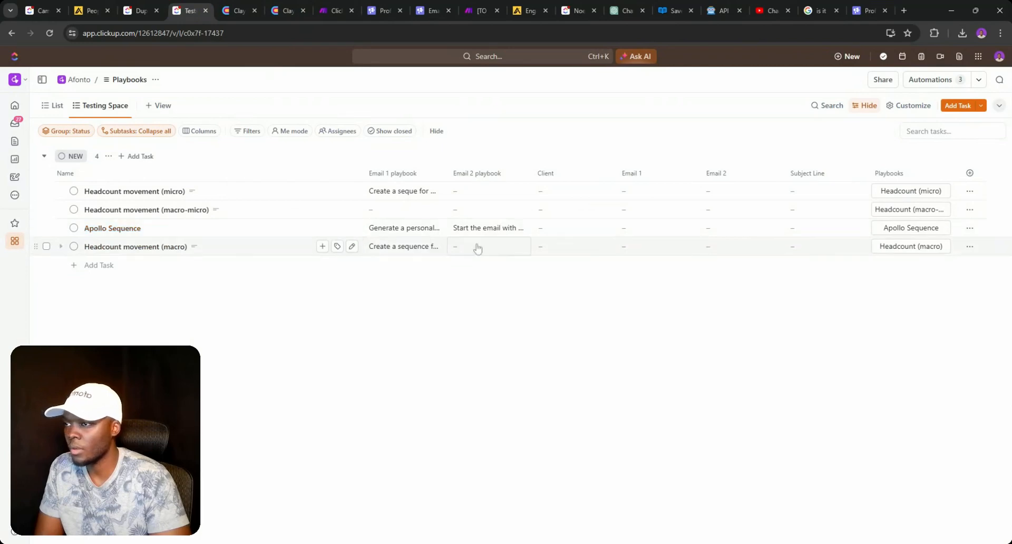
- Set Apollo Sequence's Client to Afonto, then view the triggered run in Make
click(564, 229)
click(583, 332)
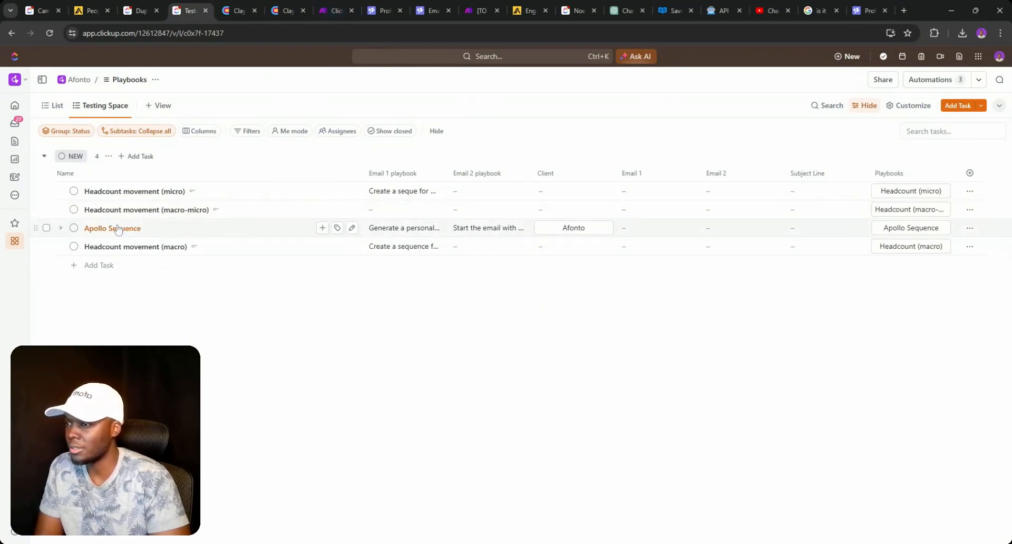
click(324, 9)
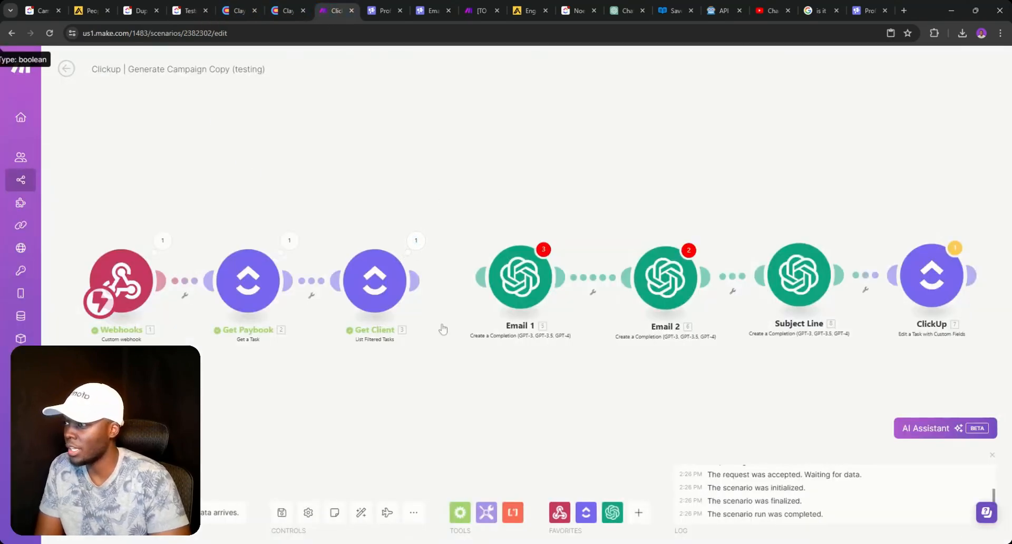
- Relink Email 1 to Get Client and browse the variables available for Email 1's prompt
drag(476, 278, 419, 294)
click(537, 283)
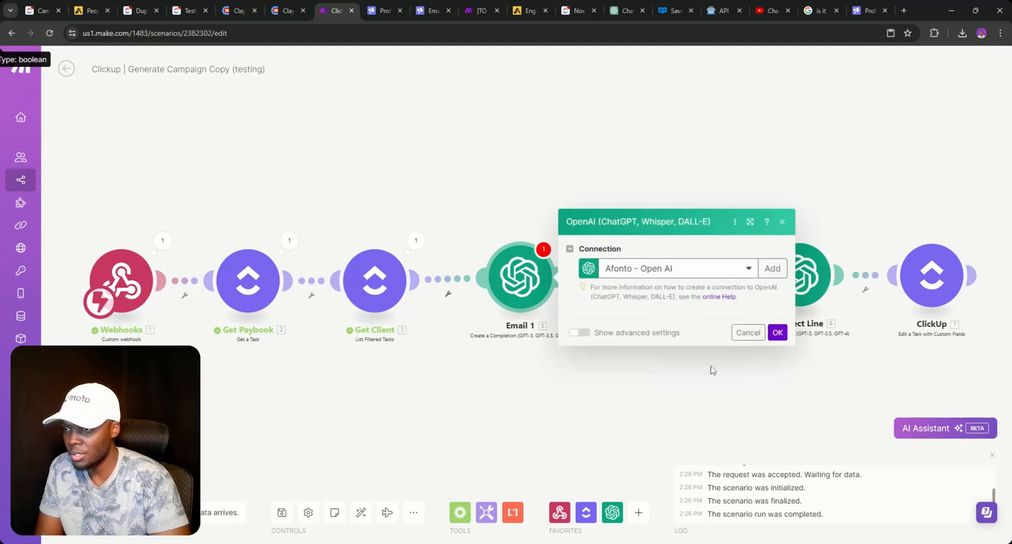
scroll(710, 370, down, 3)
click(764, 320)
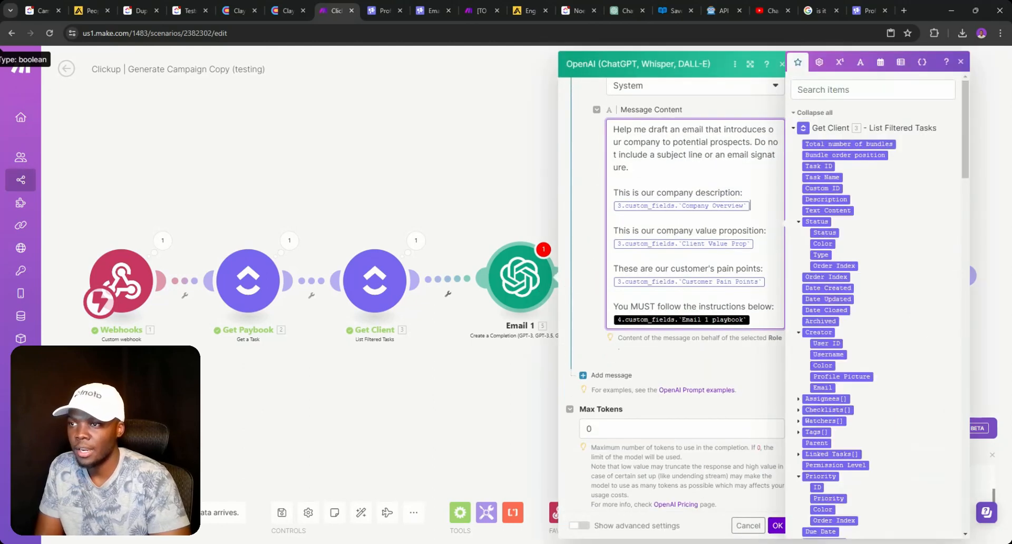
scroll(858, 216, down, 15)
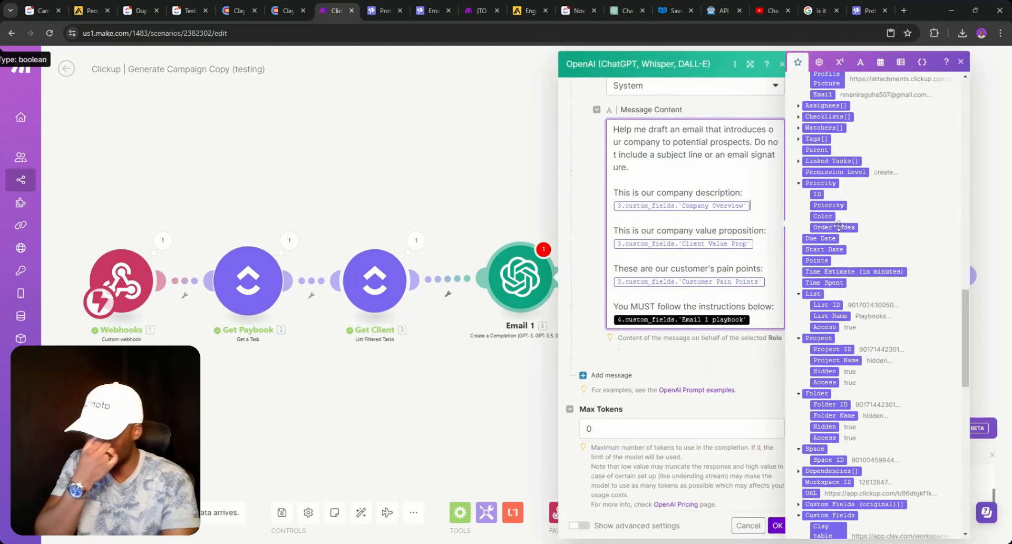
scroll(832, 233, down, 5)
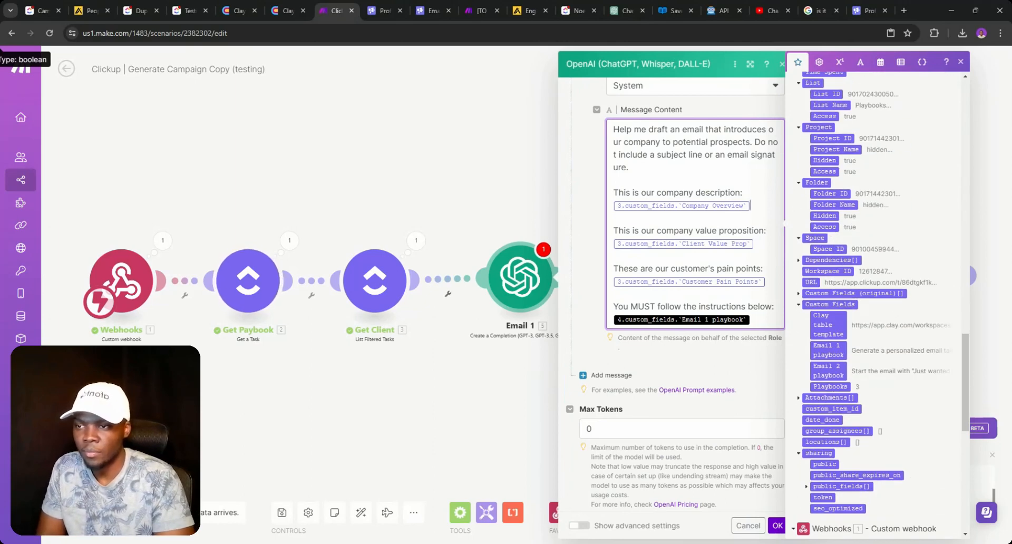
scroll(862, 306, up, 15)
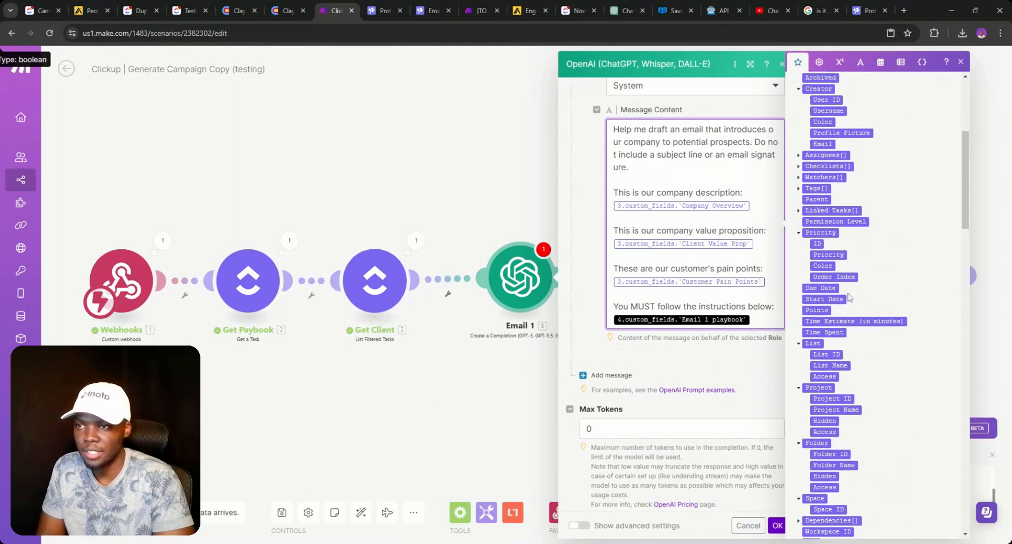
scroll(843, 289, up, 4)
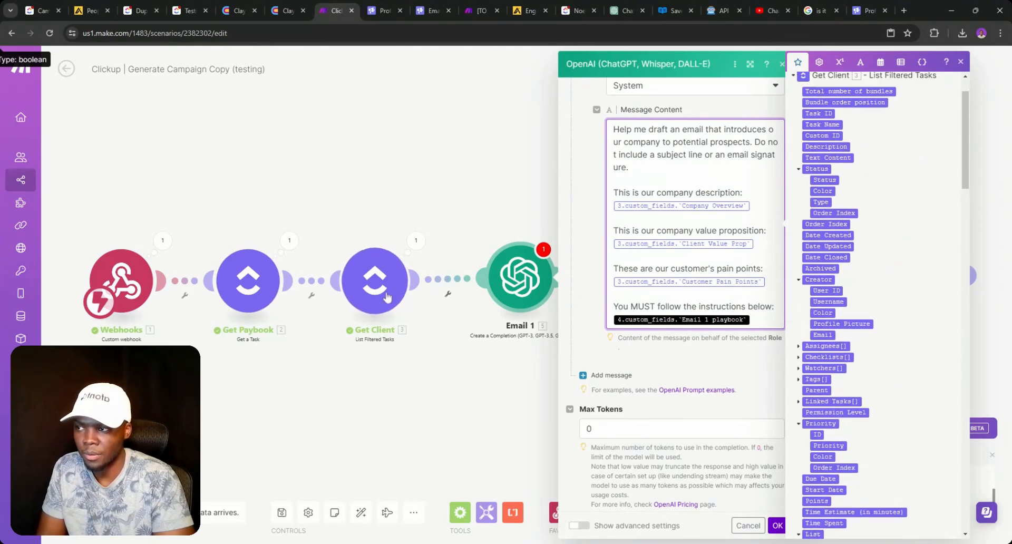
- Delete the mapped 2.custom_fields.Client value from Get Client's Custom Field value filter
click(391, 289)
scroll(550, 306, down, 15)
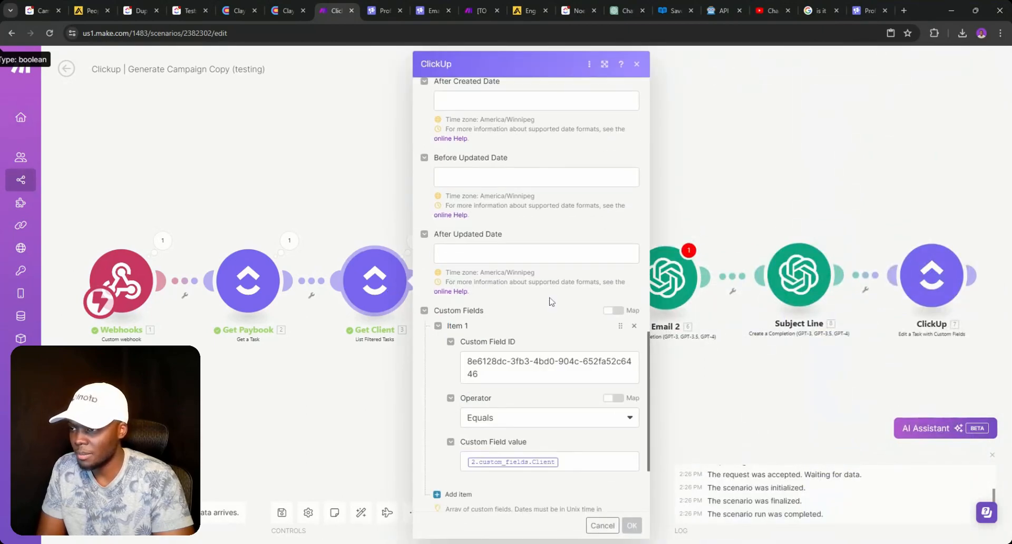
click(558, 337)
key(BackSpace)
scroll(722, 294, down, 5)
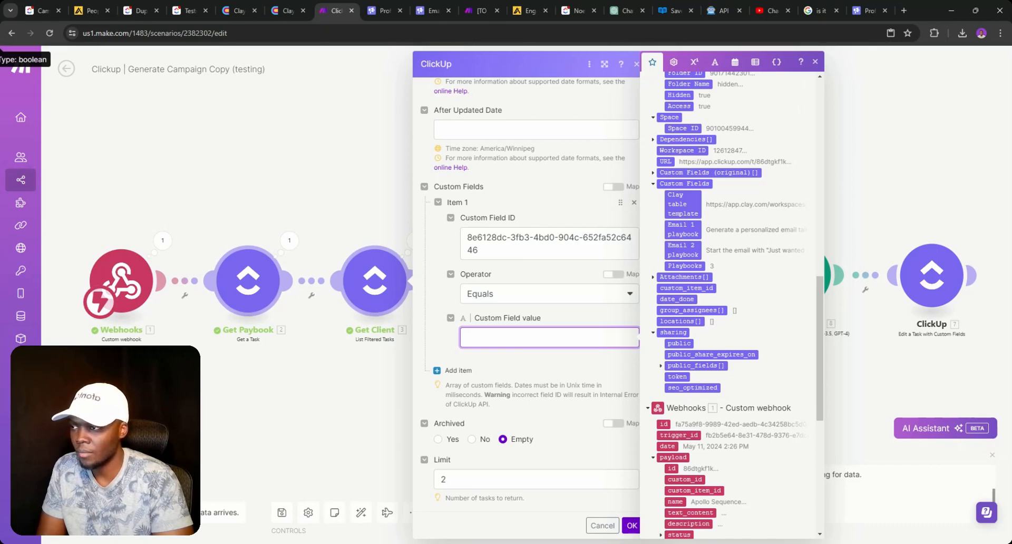
click(296, 365)
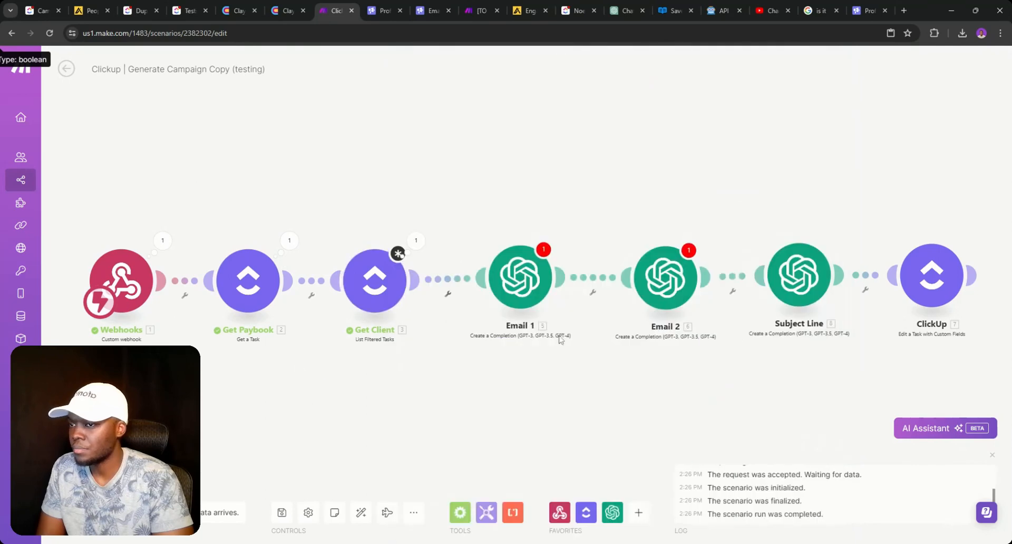
click(379, 291)
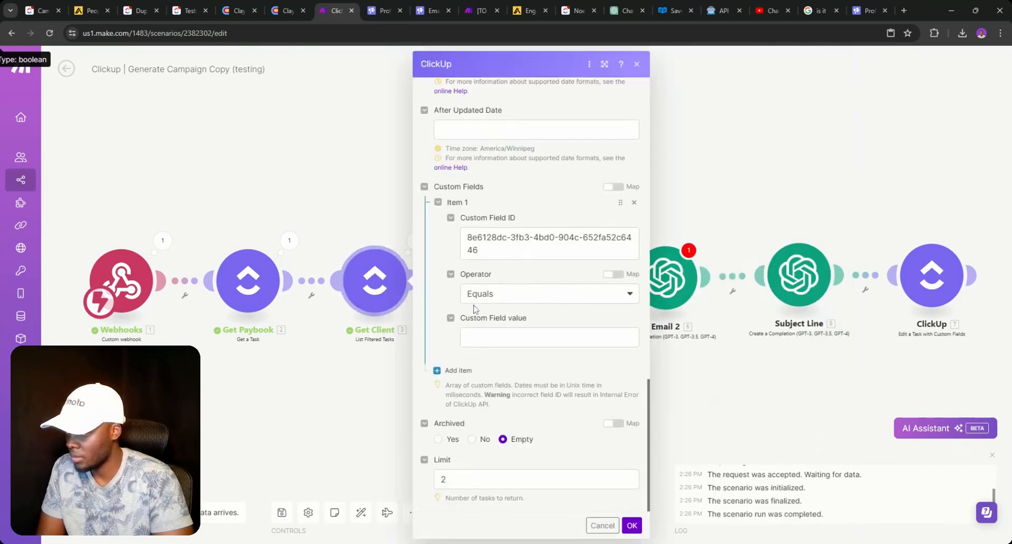
click(476, 337)
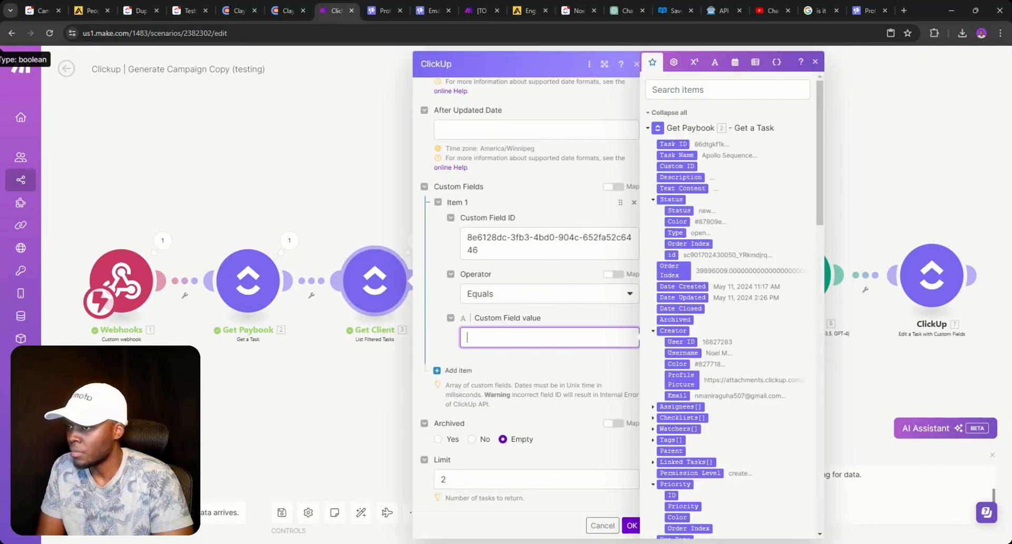
- Inspect Get Paybook's last-run output and its module settings
click(289, 241)
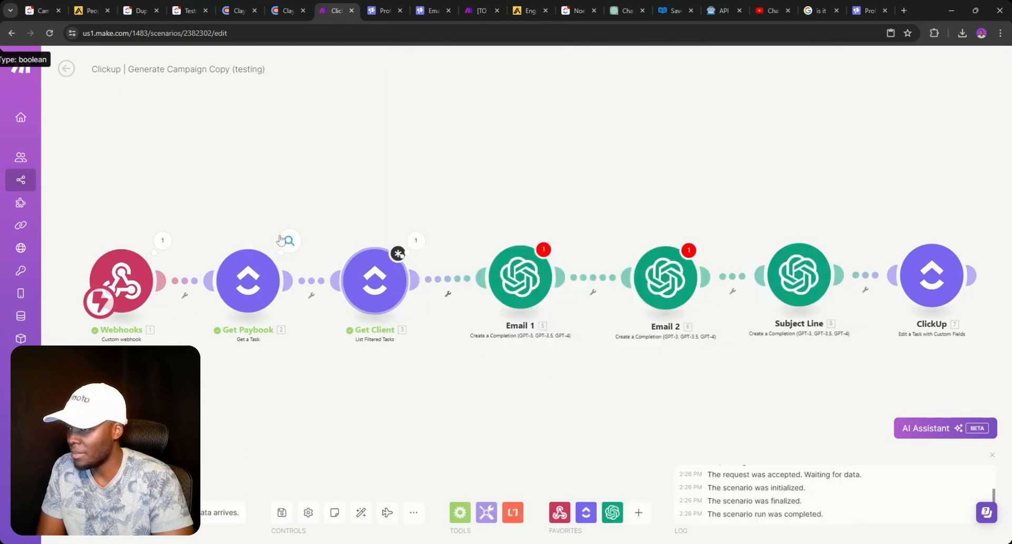
click(263, 258)
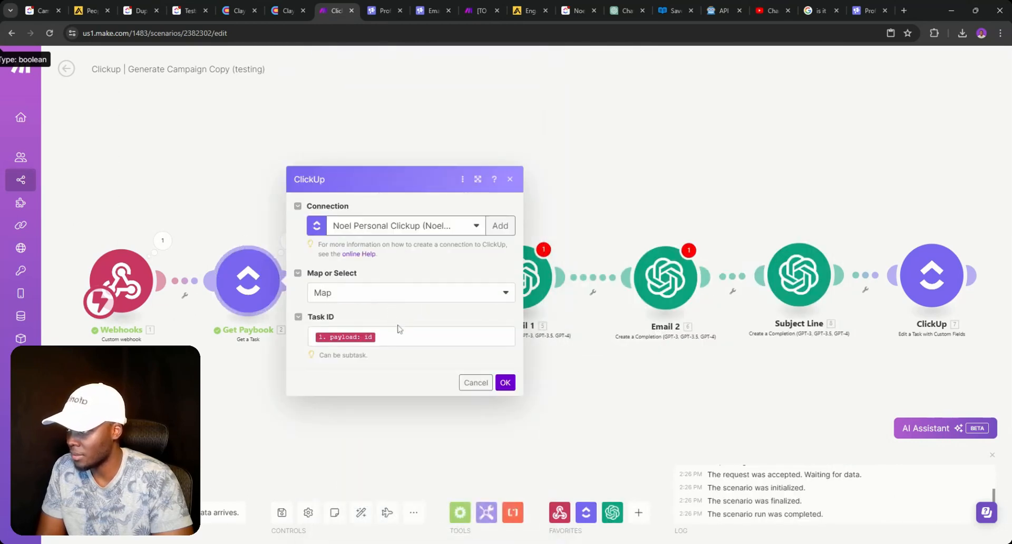
click(254, 338)
- Set Apollo Sequence's Client to Afonto again in ClickUp, then return to Make
click(189, 10)
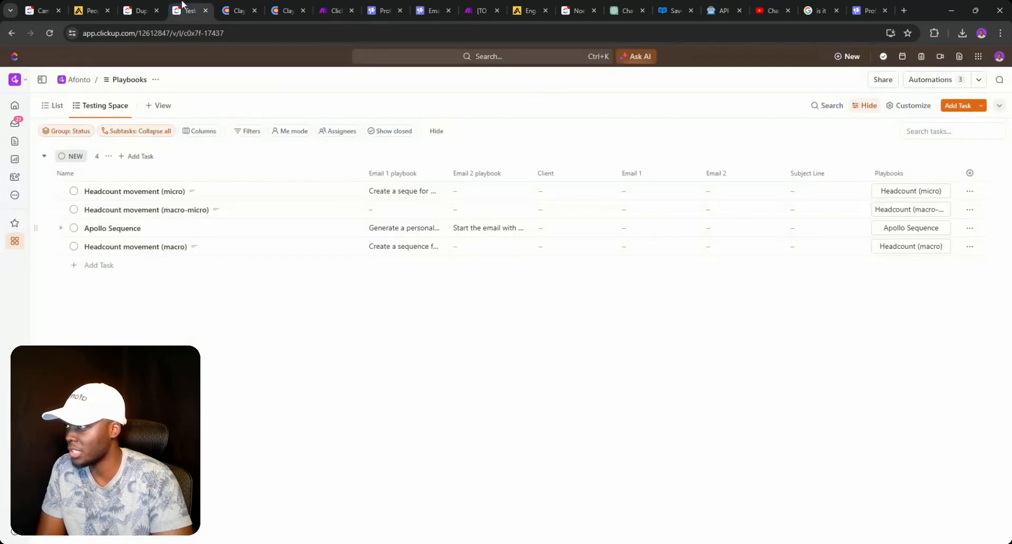
click(552, 234)
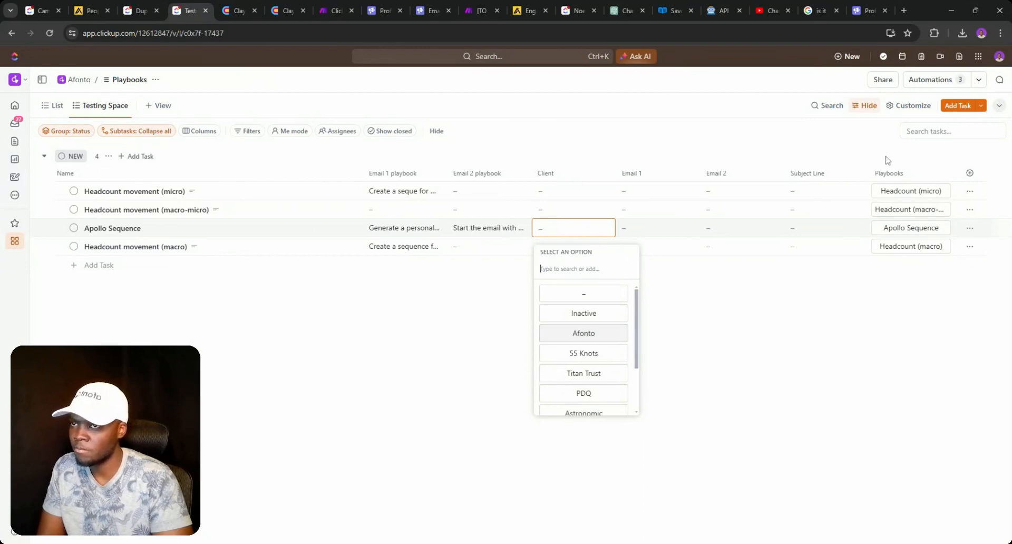
click(592, 333)
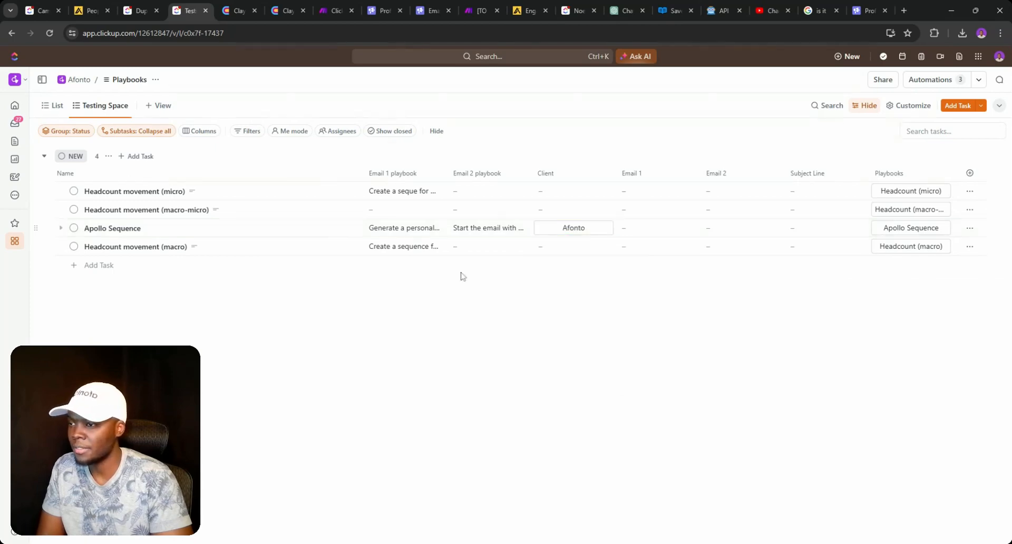
click(318, 9)
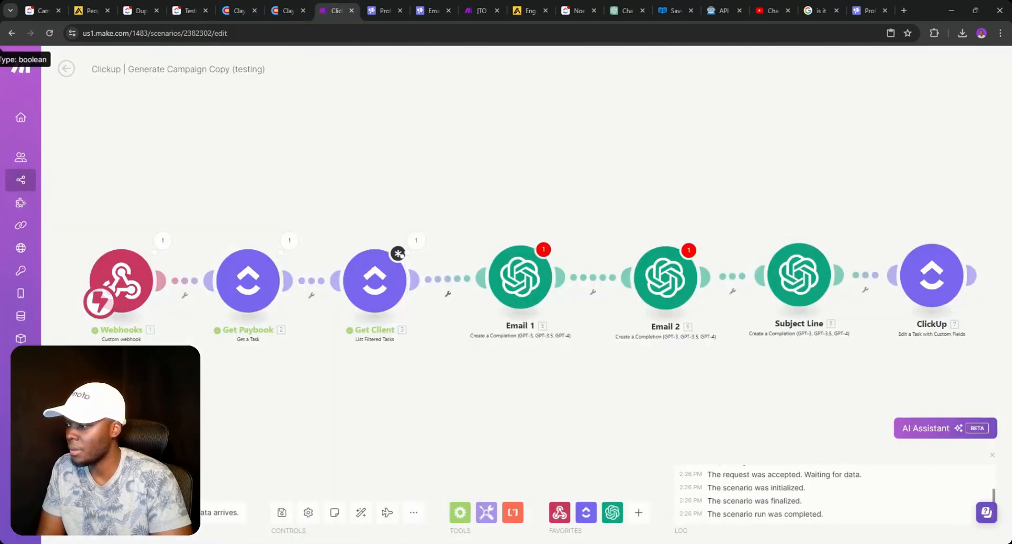
- Start a test run, unlink Email 1 from Get Client, and run with the queued webhook data
click(84, 513)
click(445, 302)
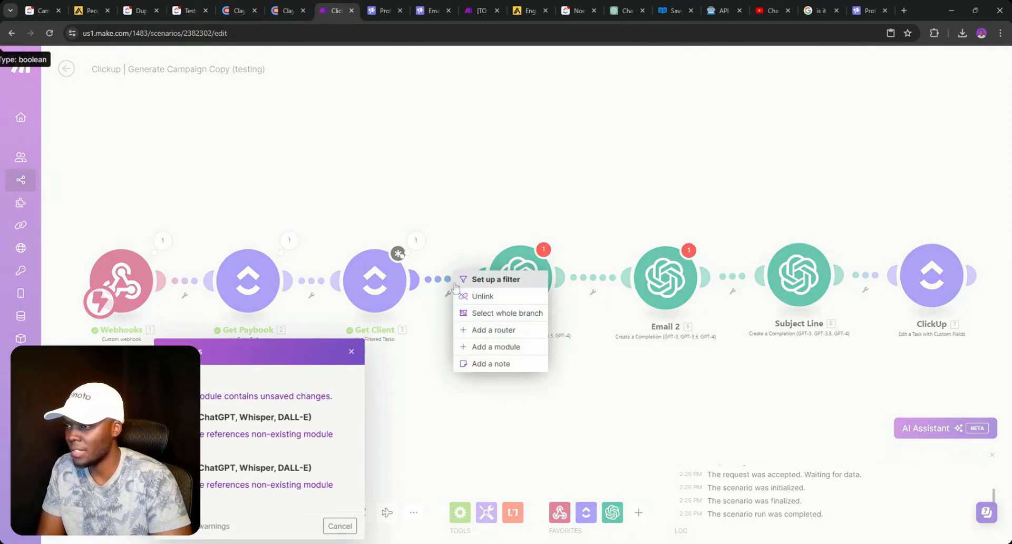
click(477, 332)
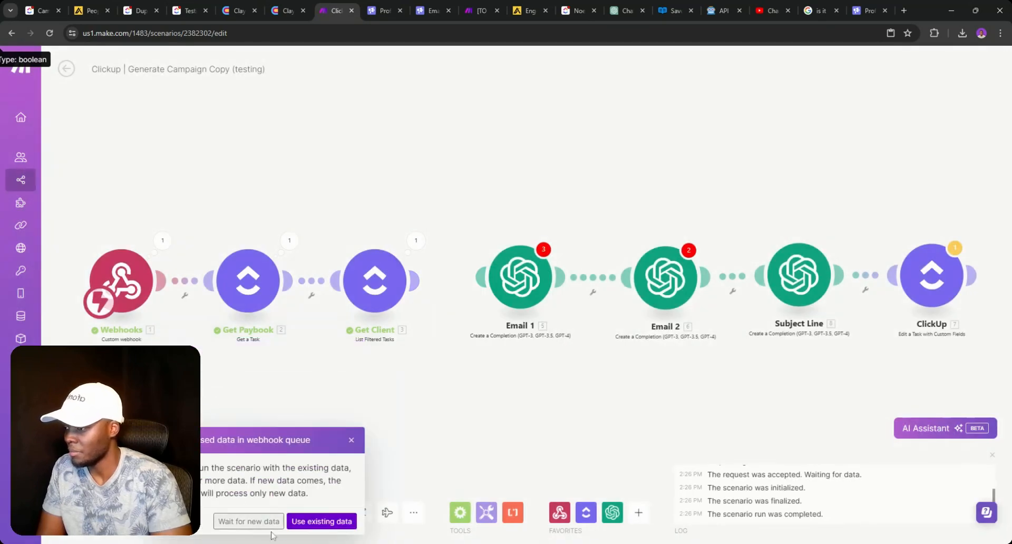
click(300, 524)
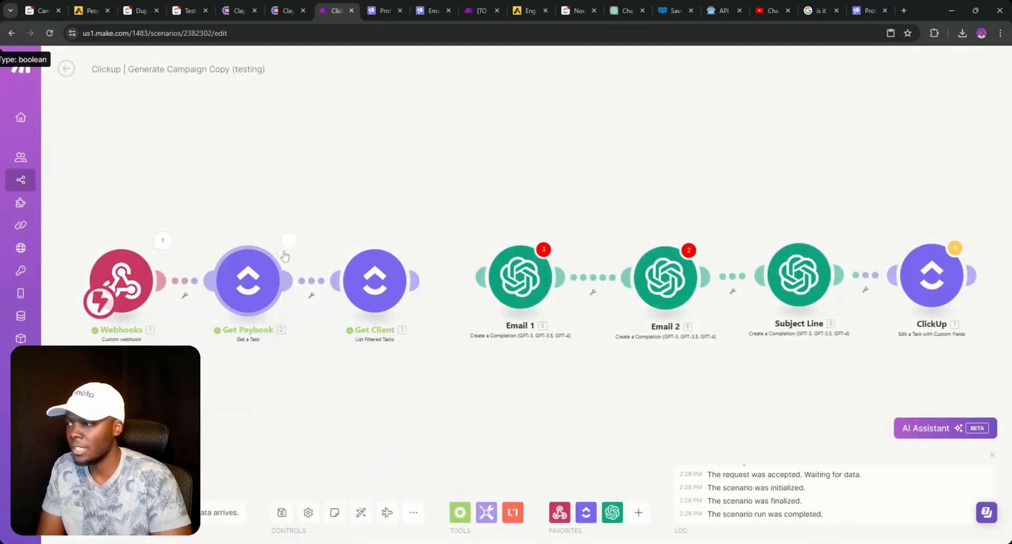
- Read the Email 1 and Email 2 playbook text in Get Paybook's custom-field output, then open Campaigns V2
click(289, 241)
scroll(369, 395, down, 3)
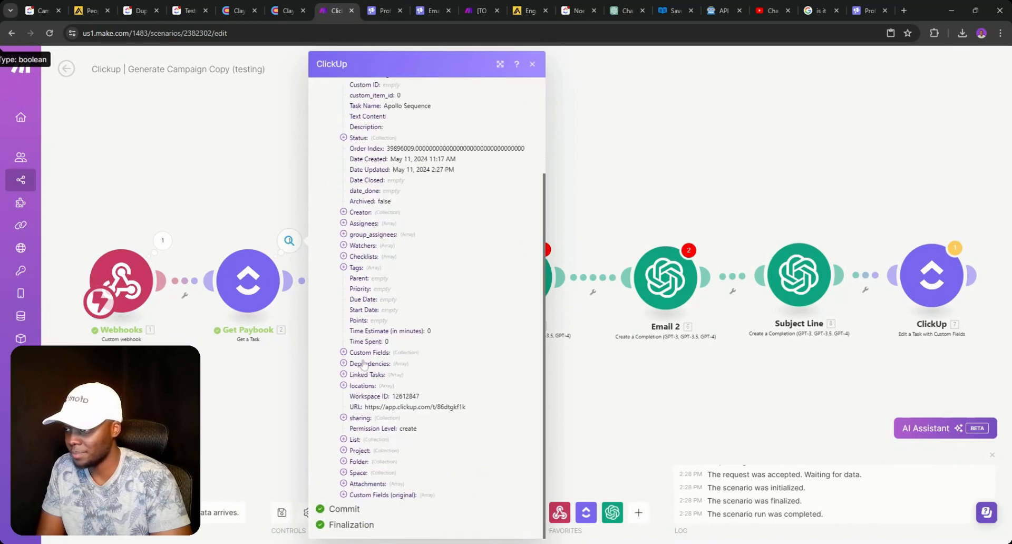
click(343, 352)
scroll(386, 295, down, 4)
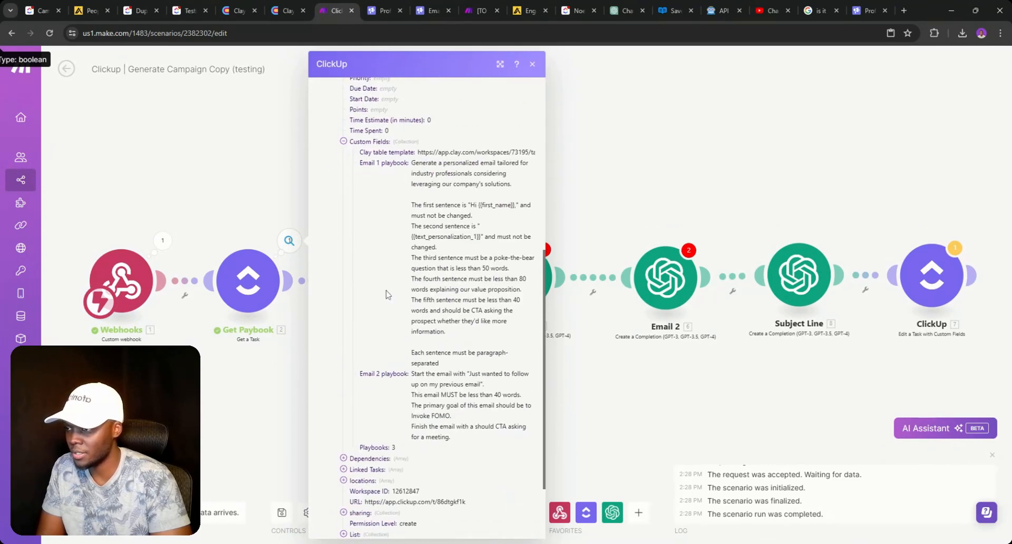
click(257, 190)
click(43, 10)
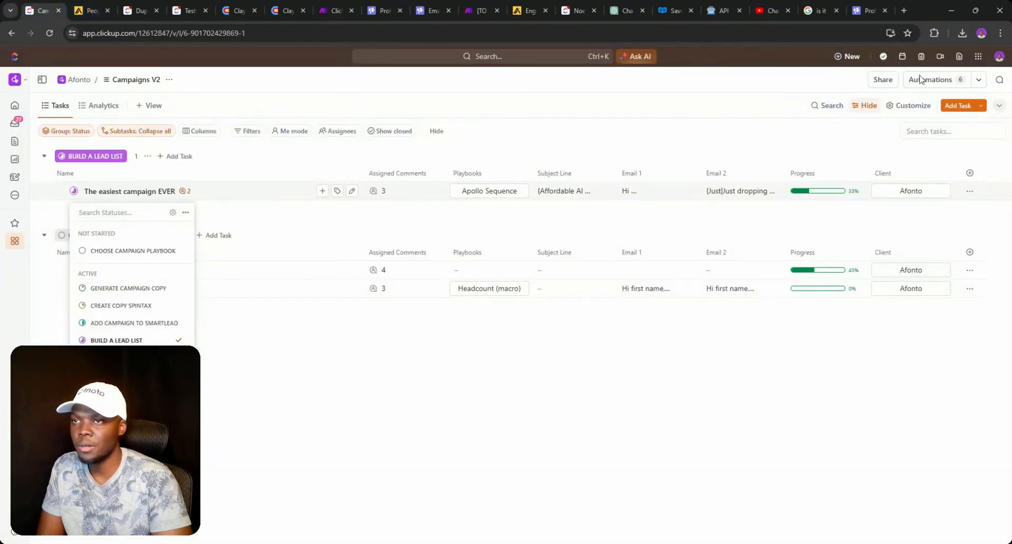
- Remove the Set Custom Field action from the Playbooks Client-change automation and save it
click(197, 15)
click(930, 79)
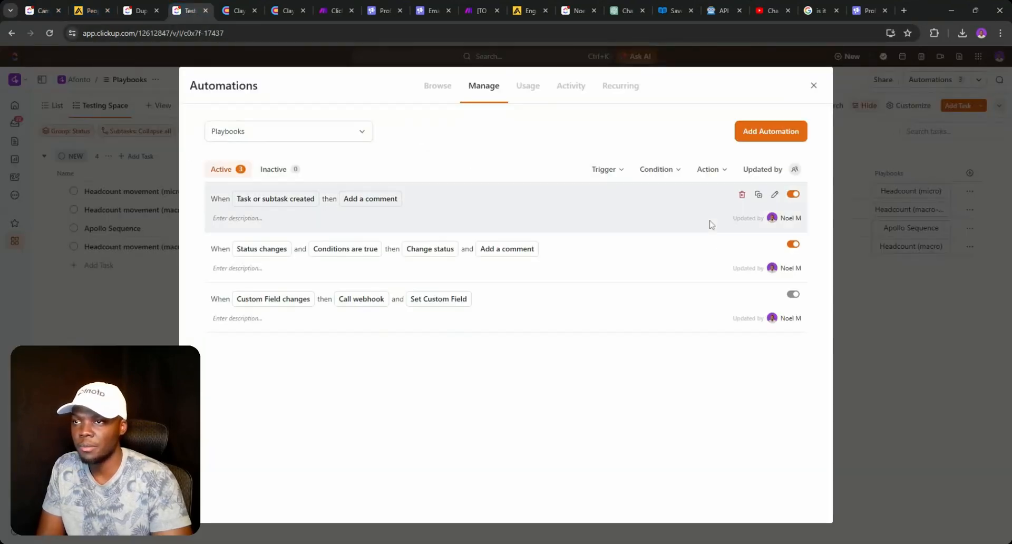
click(774, 296)
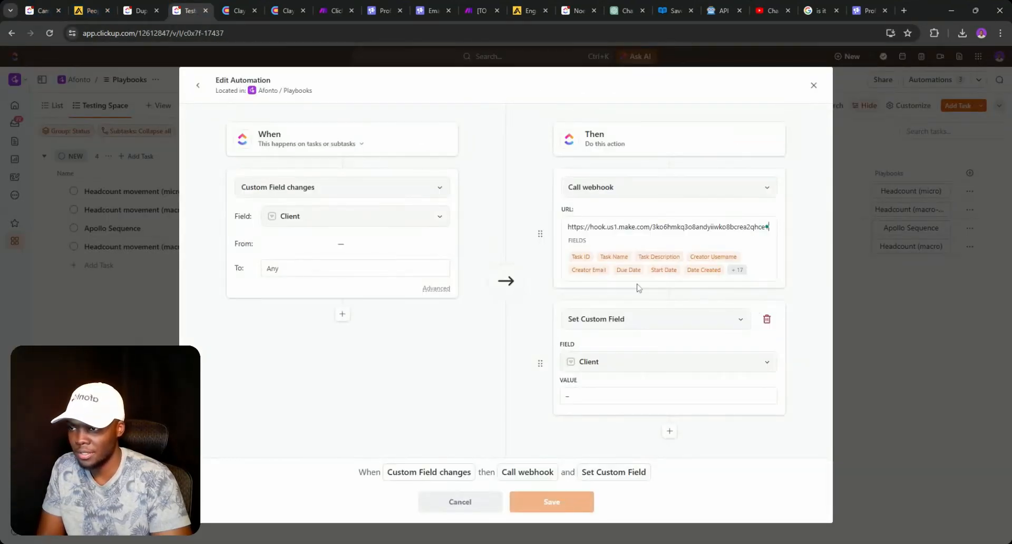
click(766, 319)
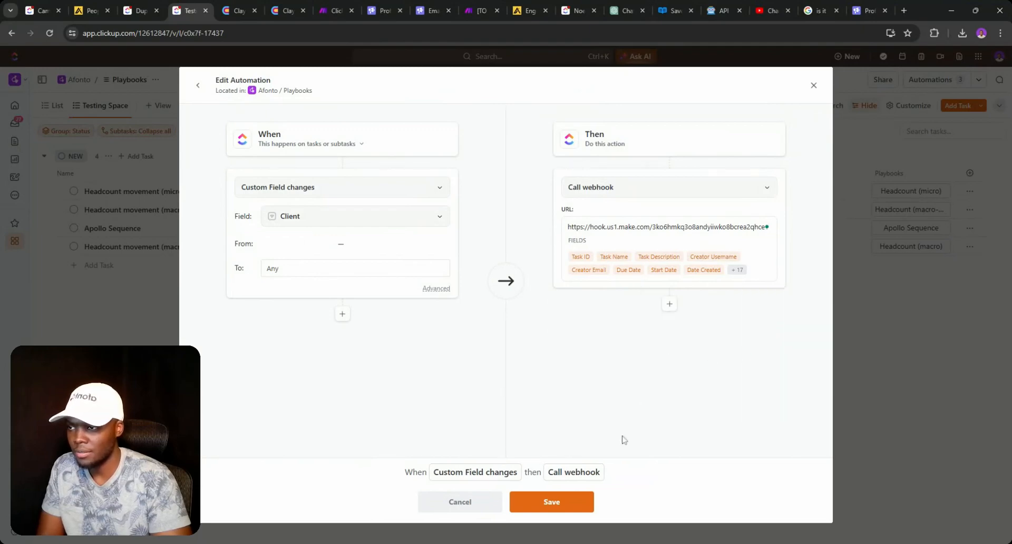
click(552, 495)
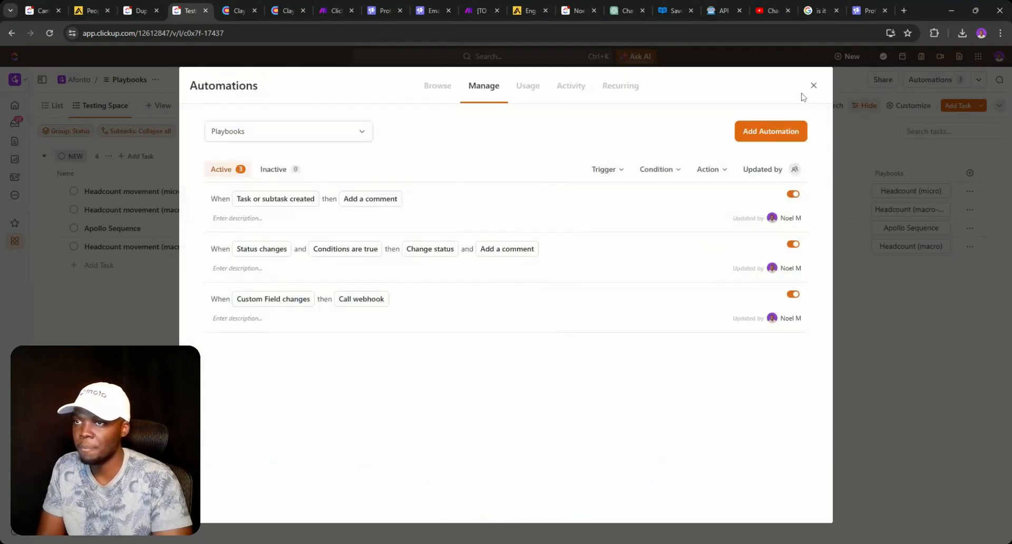
click(813, 84)
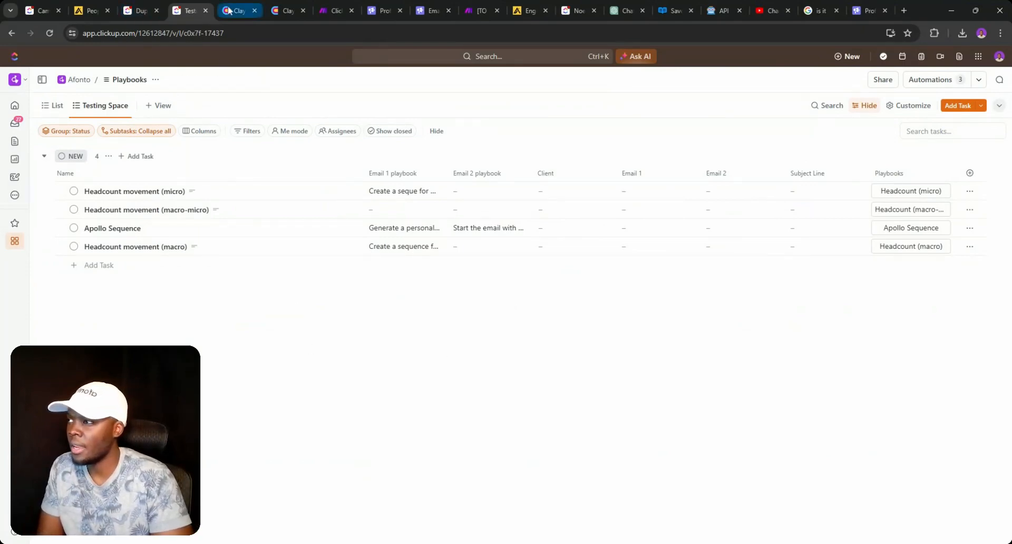
- Set Apollo Sequence's Client to Afonto to trigger the Make scenario, then return to Make
click(335, 10)
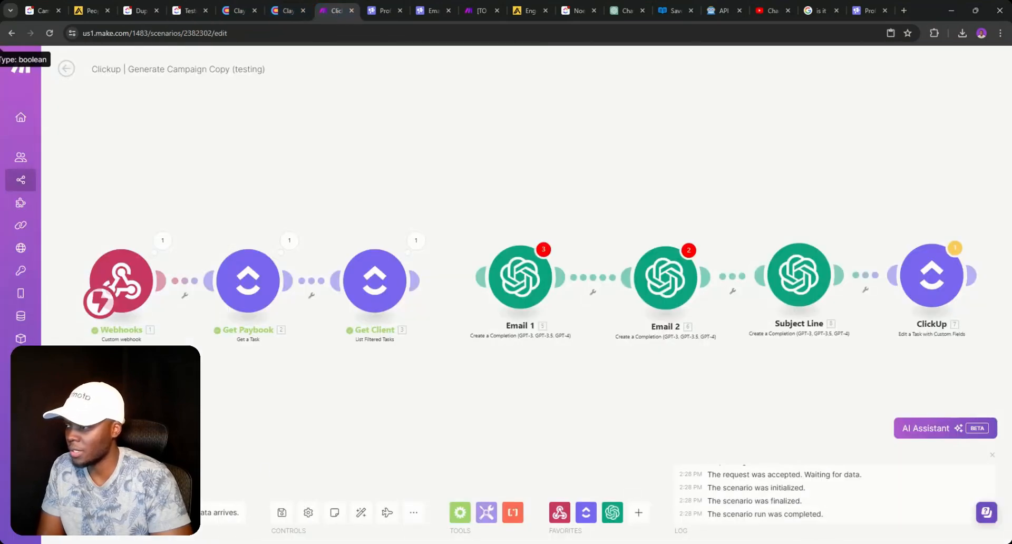
click(188, 10)
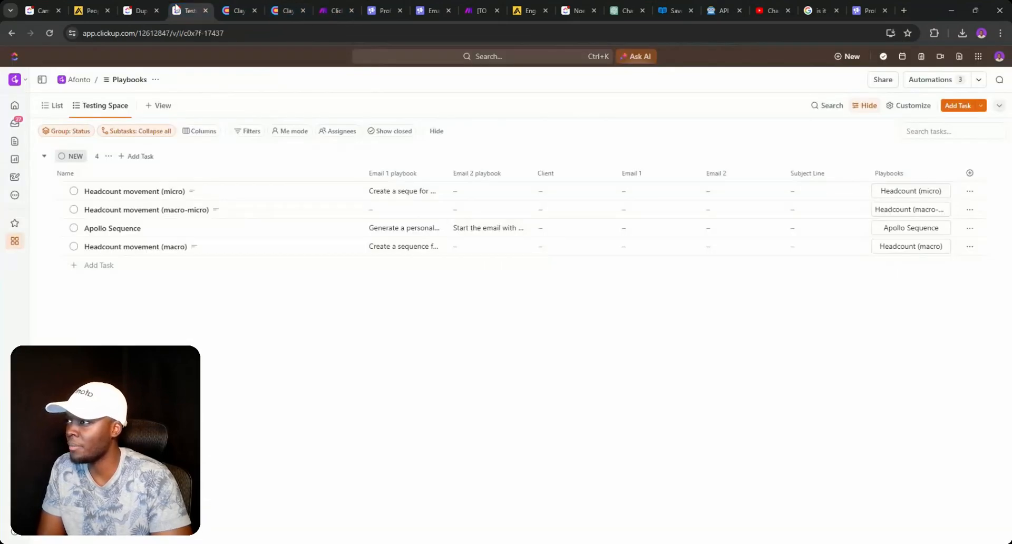
click(575, 228)
click(585, 336)
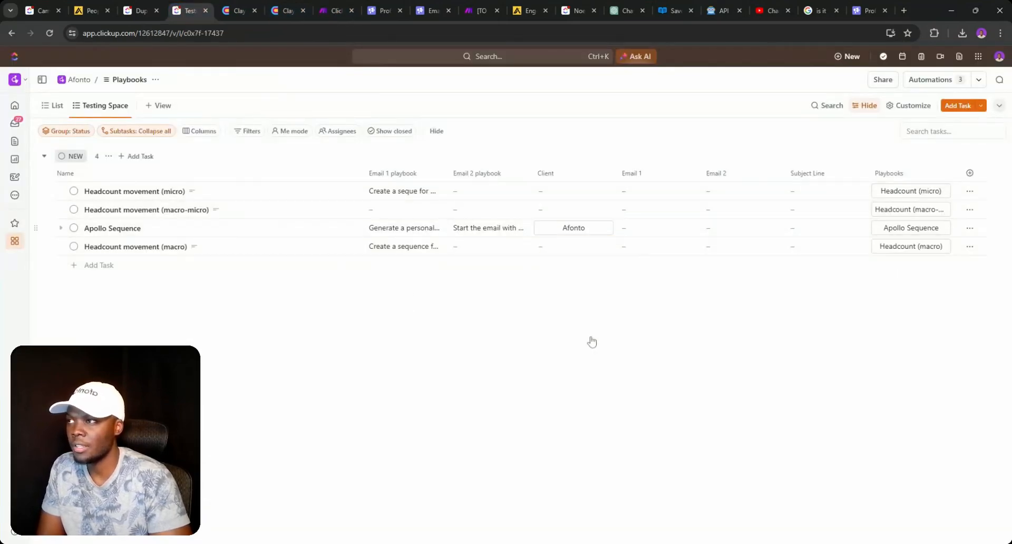
click(322, 11)
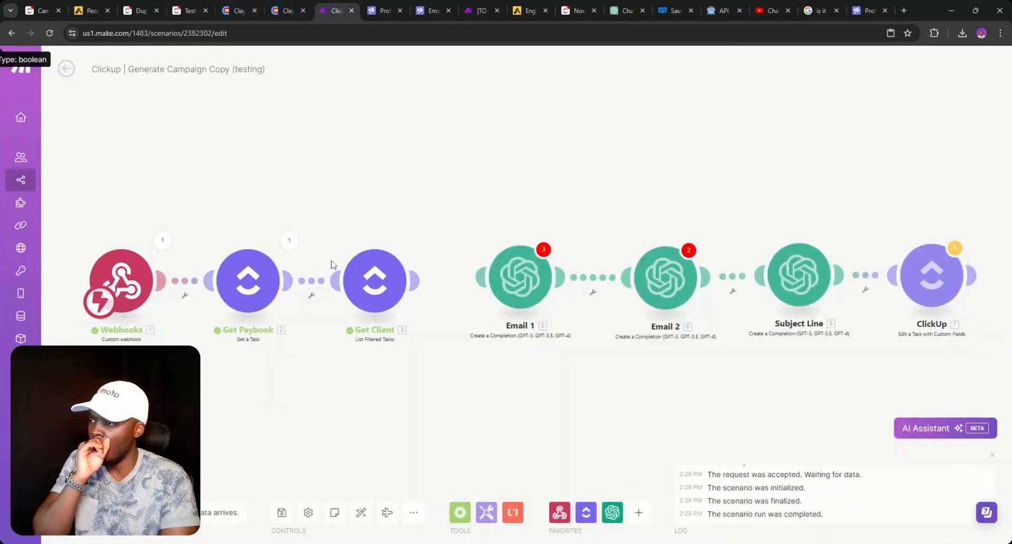
- Replace the broken Email 1 prompt mapping with Get Paybook's Email 1 playbook field
click(517, 284)
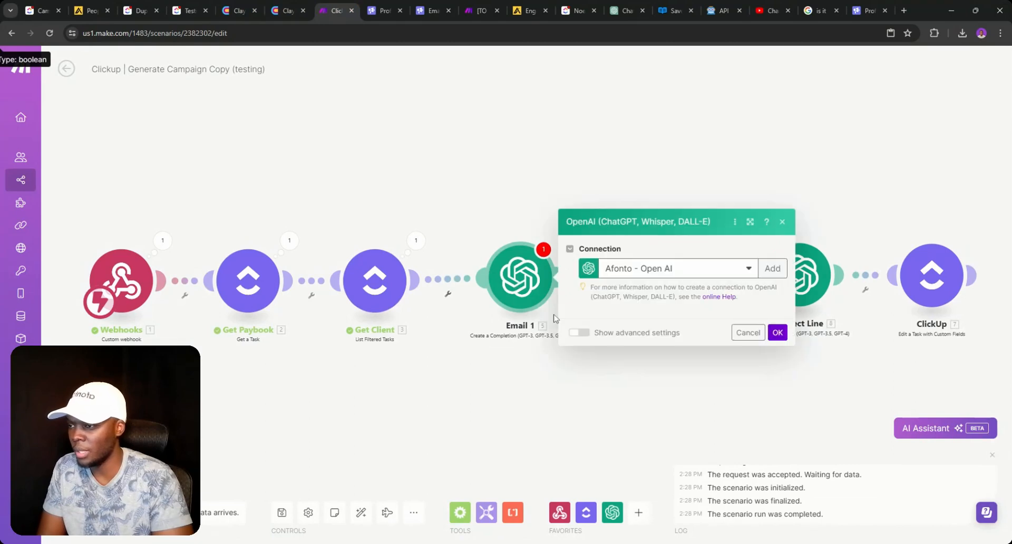
scroll(769, 322, down, 4)
click(760, 200)
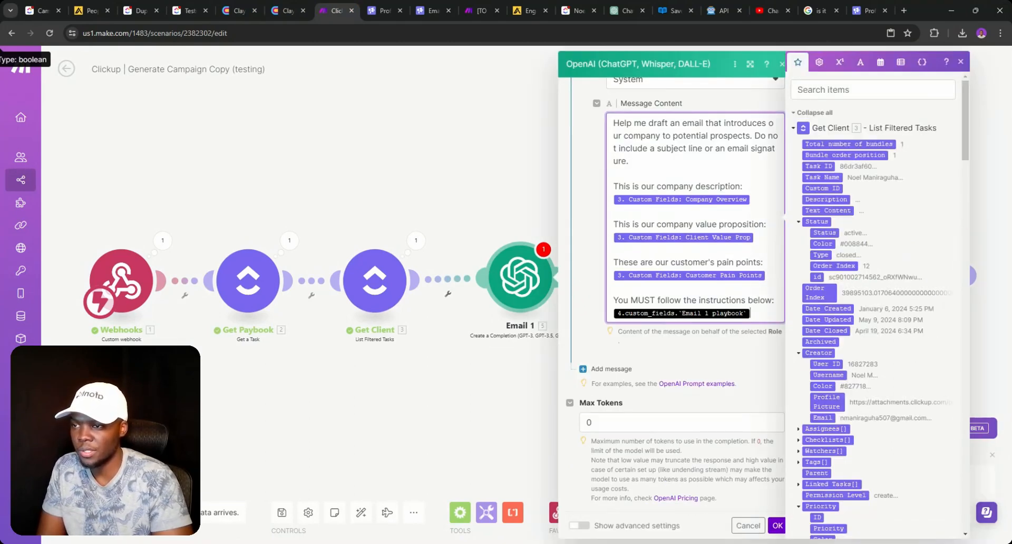
scroll(875, 306, down, 15)
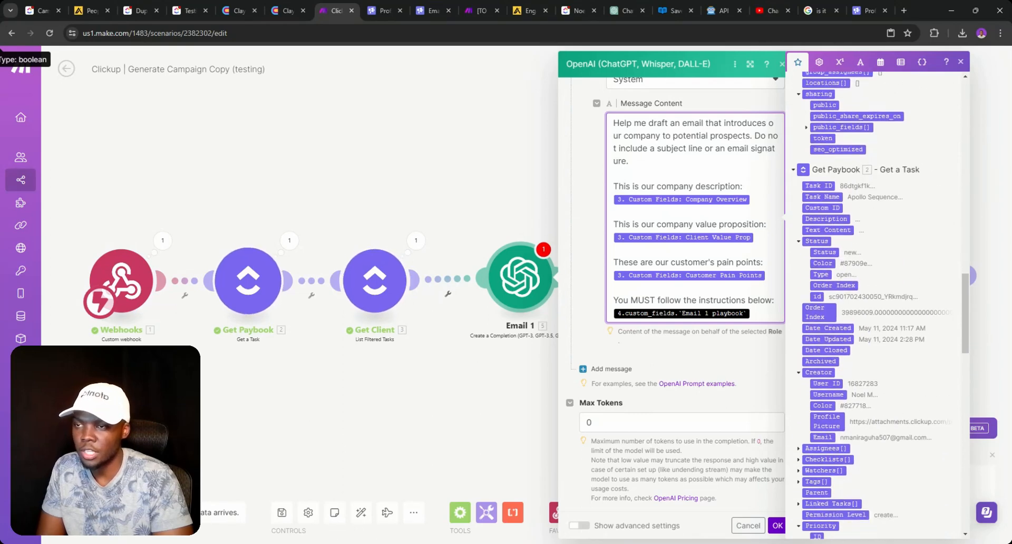
scroll(836, 319, down, 10)
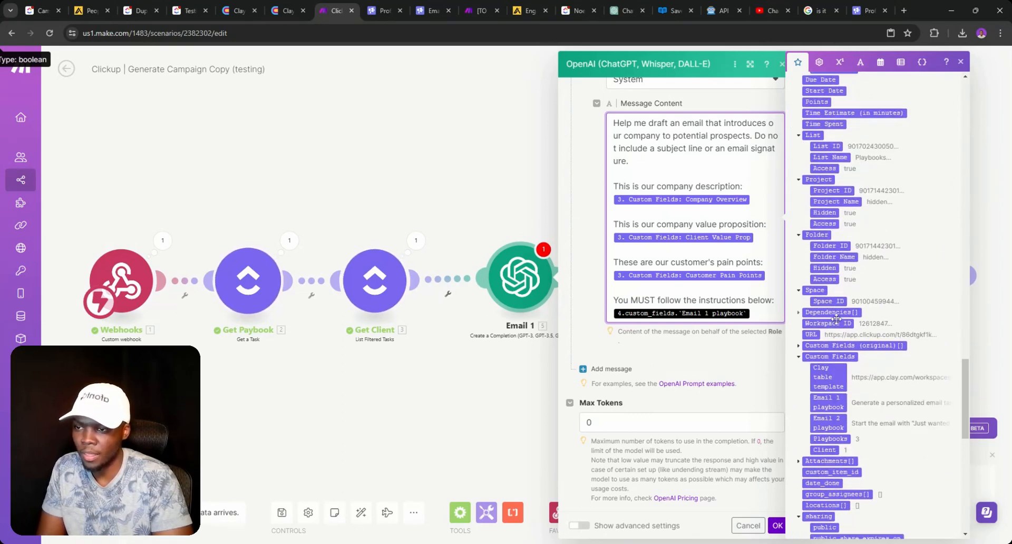
scroll(836, 318, down, 3)
key(BackSpace)
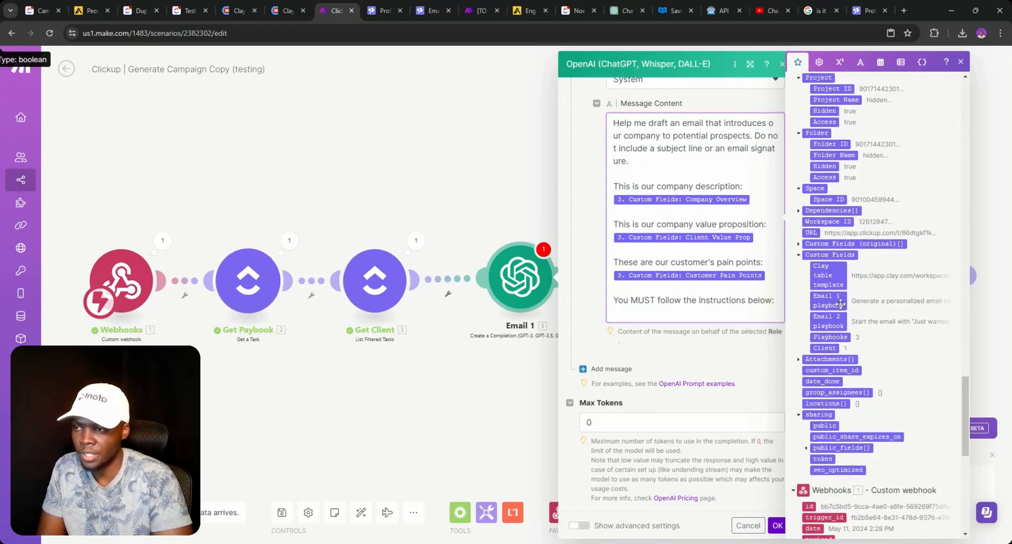
click(840, 303)
click(774, 526)
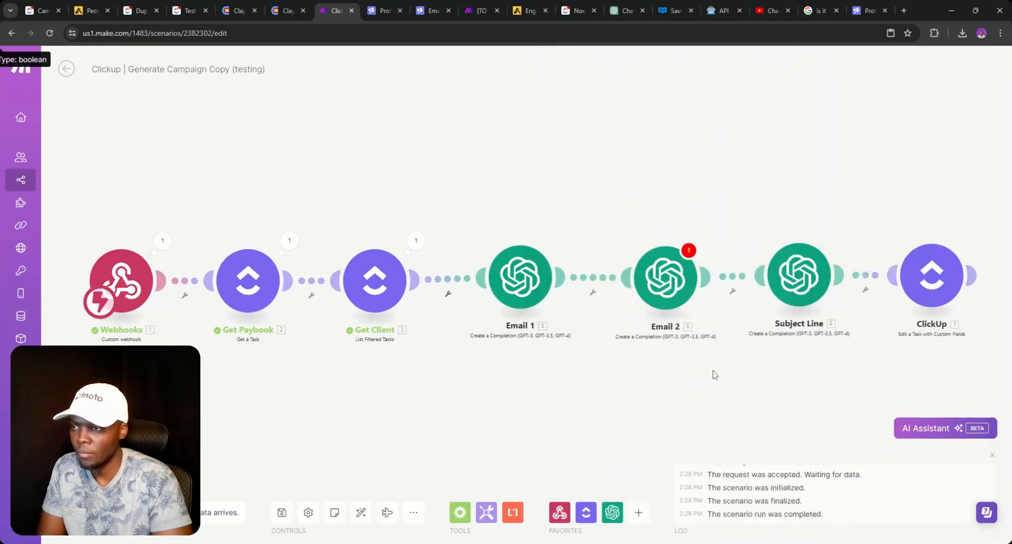
- Replace the broken Email 2 prompt mapping with Get Paybook's Email 2 playbook field
click(665, 278)
scroll(822, 295, down, 3)
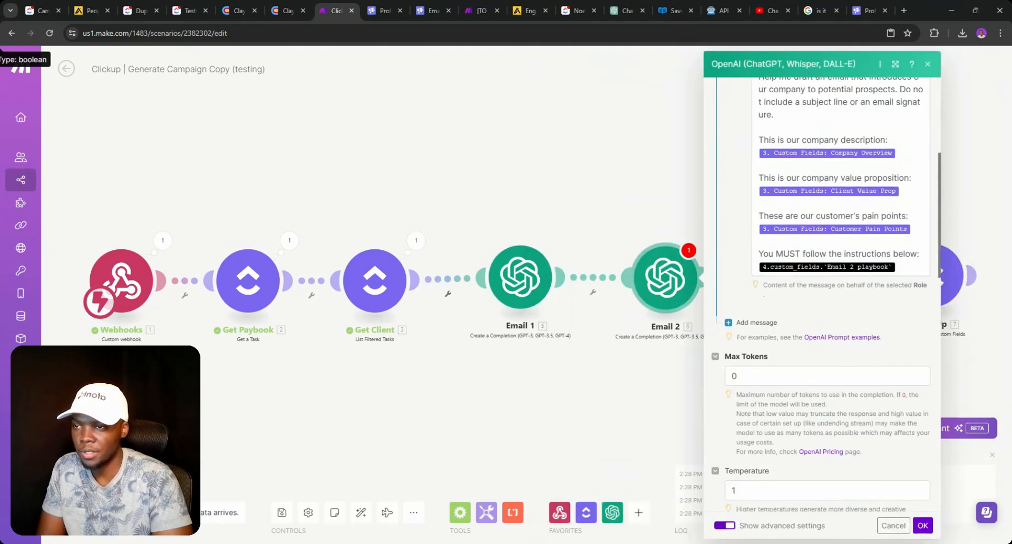
click(907, 268)
key(BackSpace)
scroll(656, 315, down, 11)
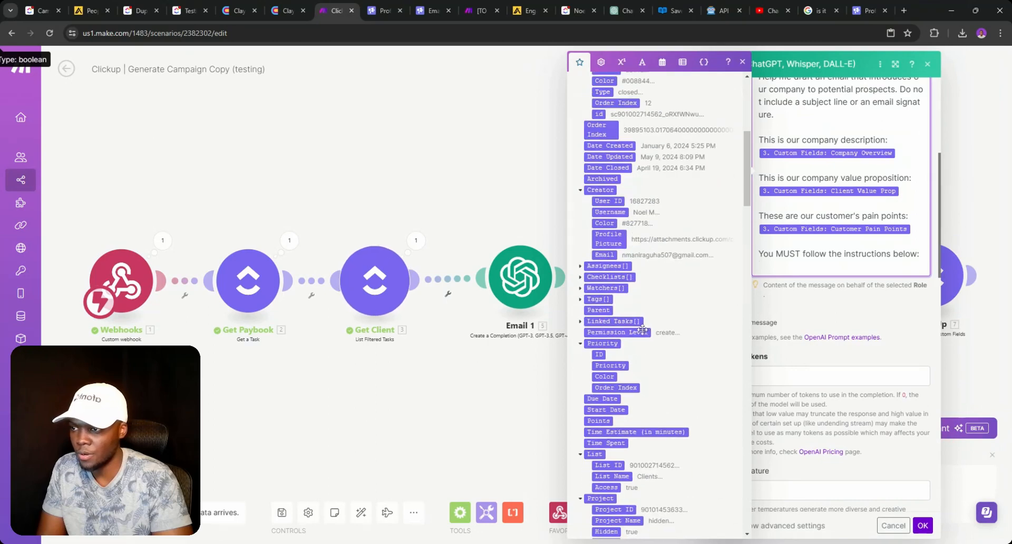
scroll(617, 329, down, 5)
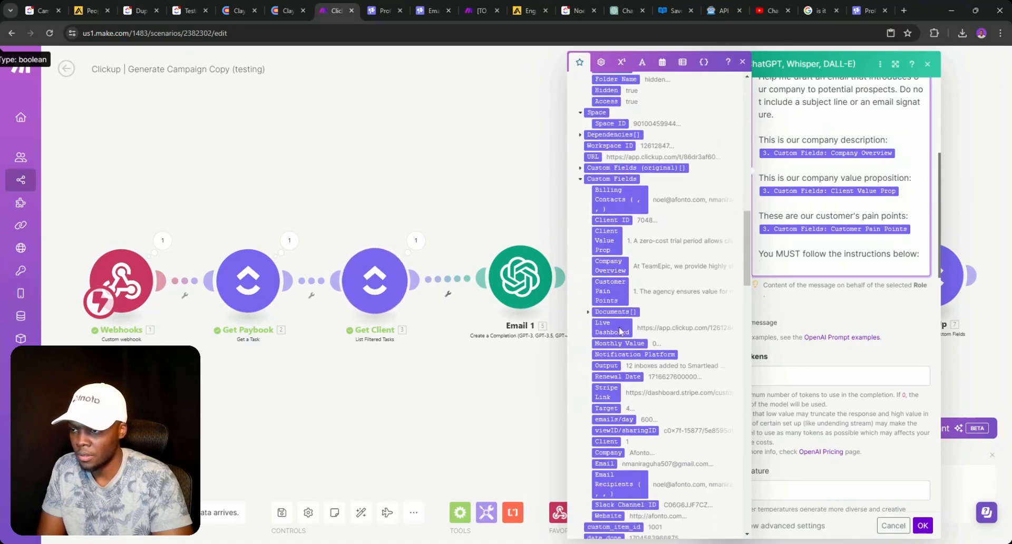
scroll(618, 328, down, 3)
scroll(617, 328, down, 15)
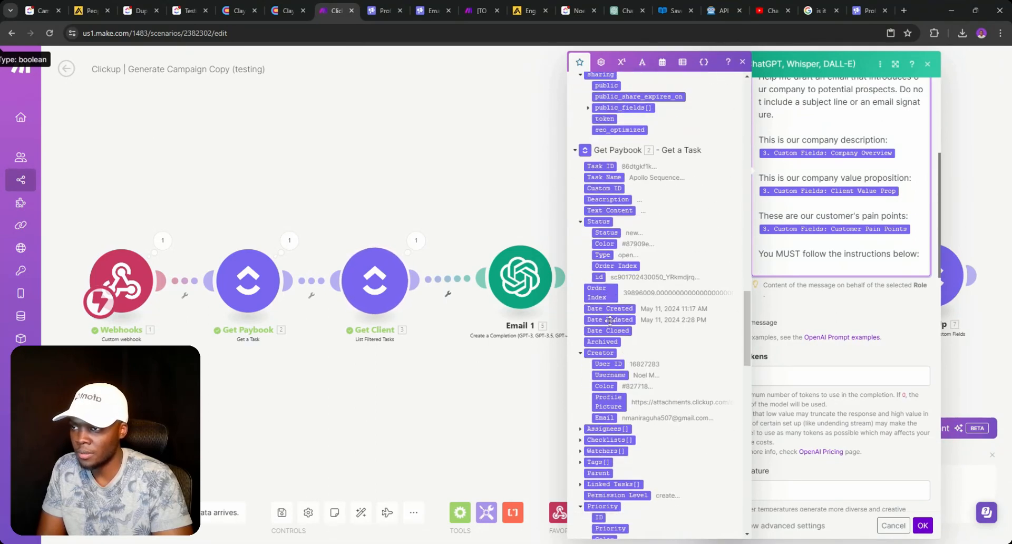
scroll(609, 325, up, 10)
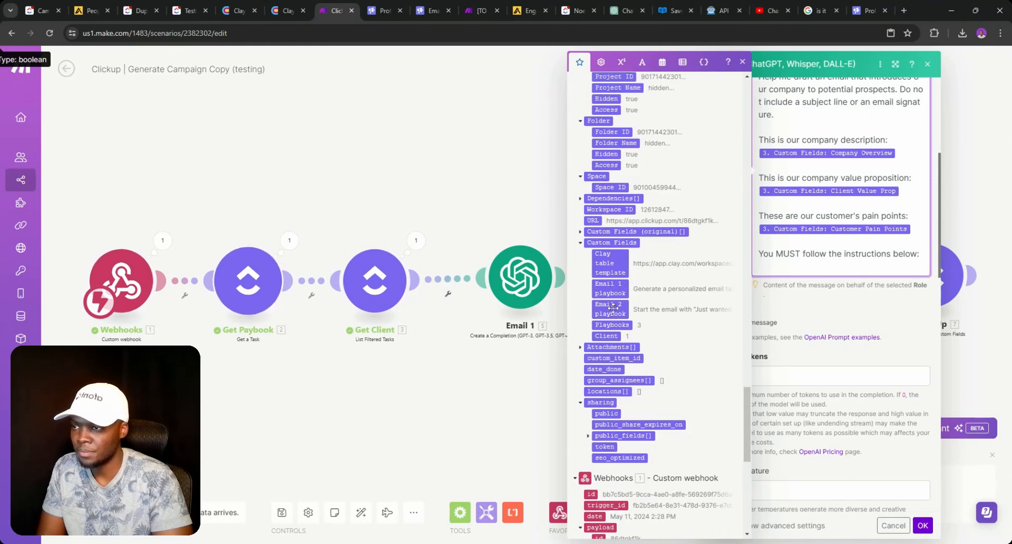
click(626, 316)
click(922, 525)
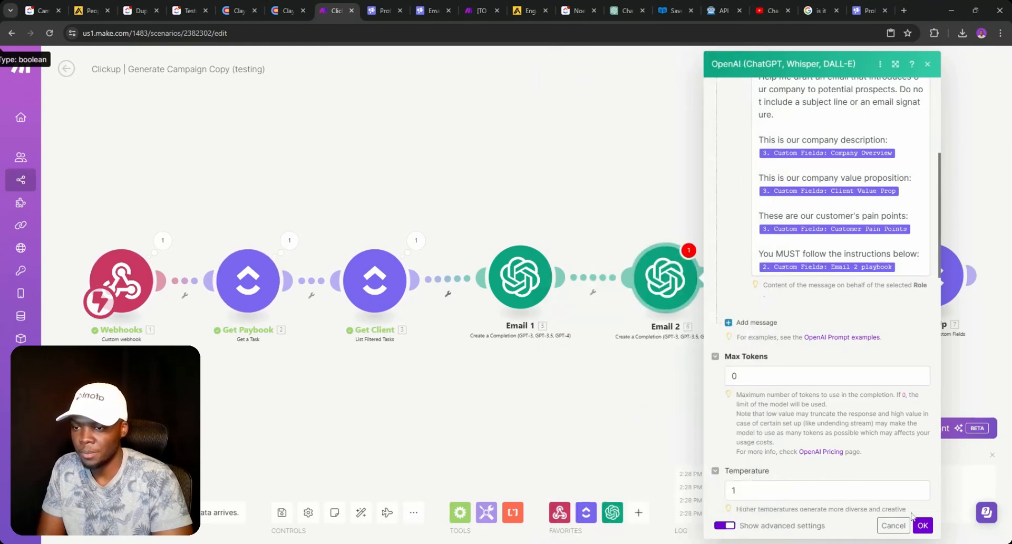
click(922, 525)
click(801, 285)
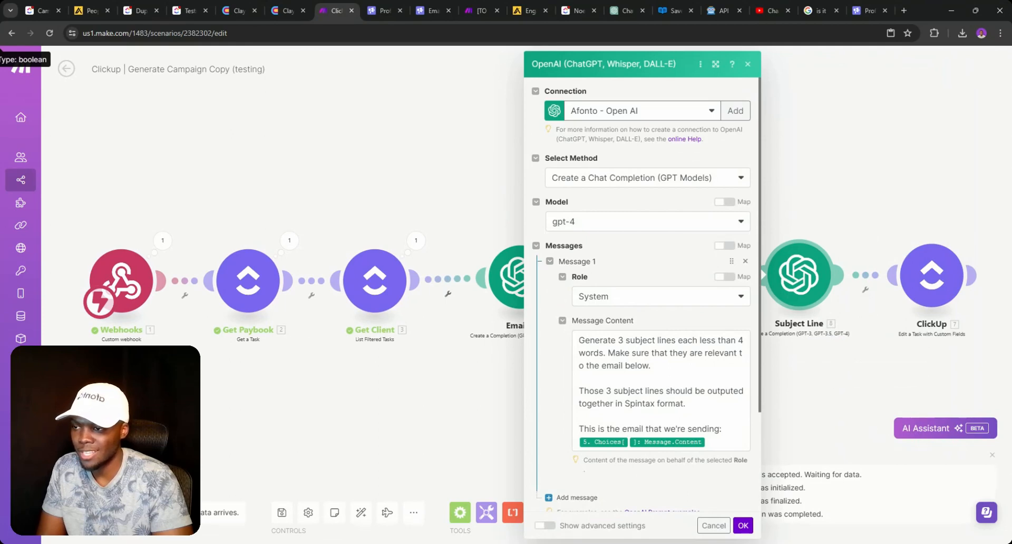
- Point the final ClickUp update module at the Playbooks list instead of Campaigns V2
click(742, 524)
click(920, 298)
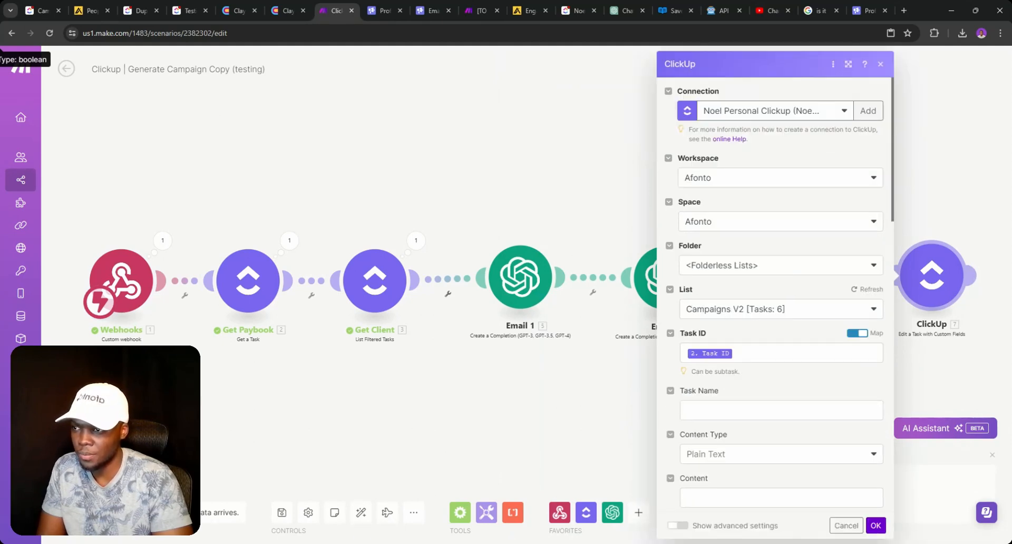
click(738, 313)
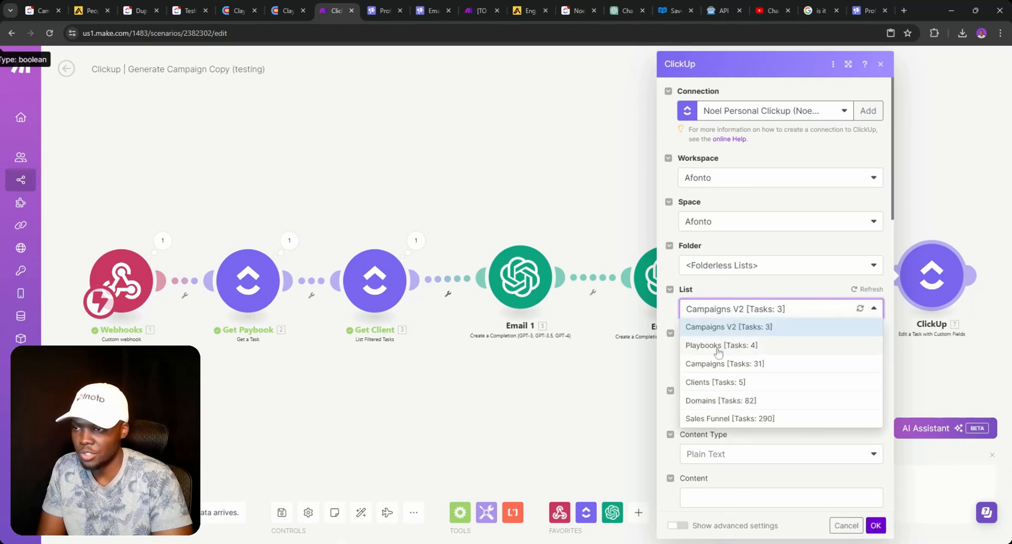
click(717, 346)
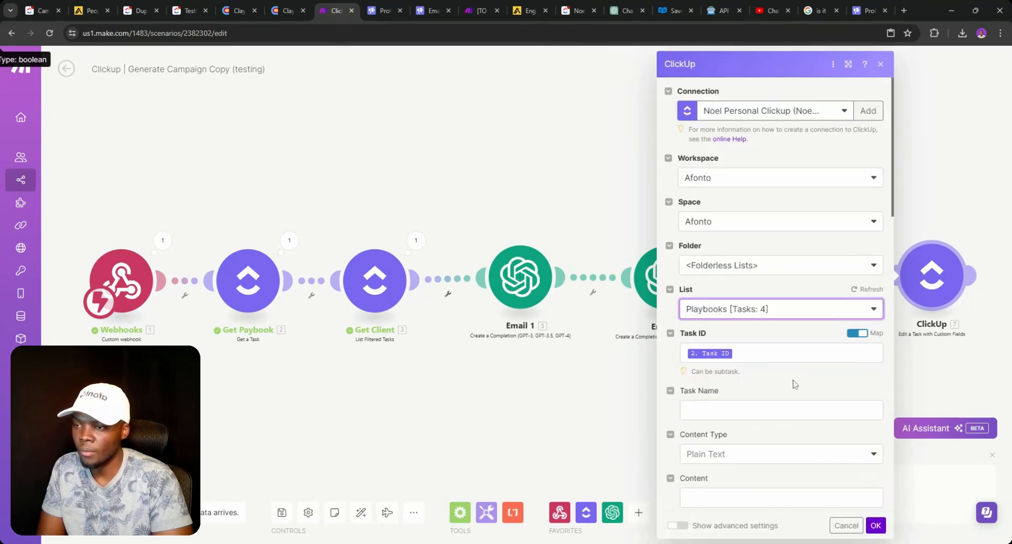
scroll(728, 349, down, 15)
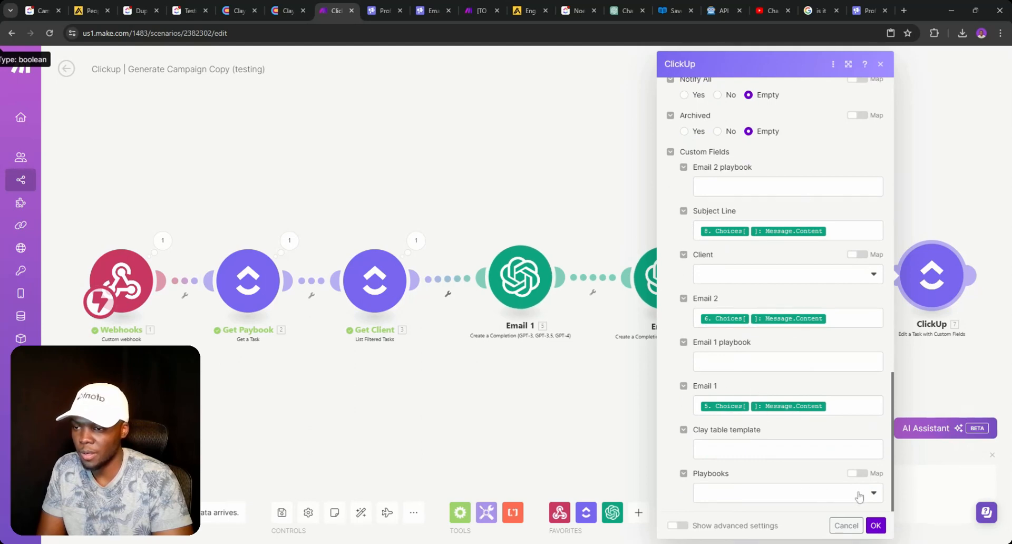
click(878, 523)
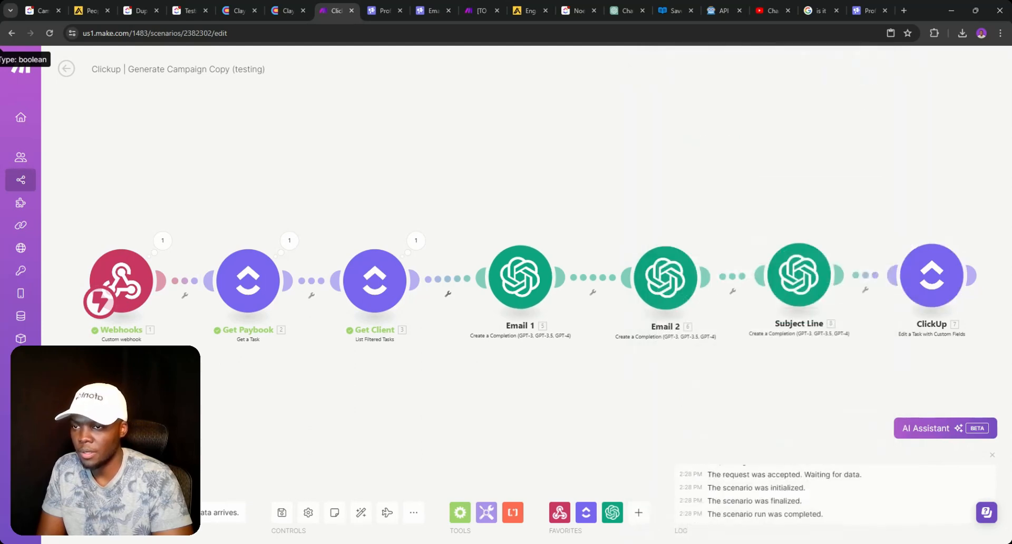
- Set the ClickUp update module's Client custom field to Inactive
click(915, 283)
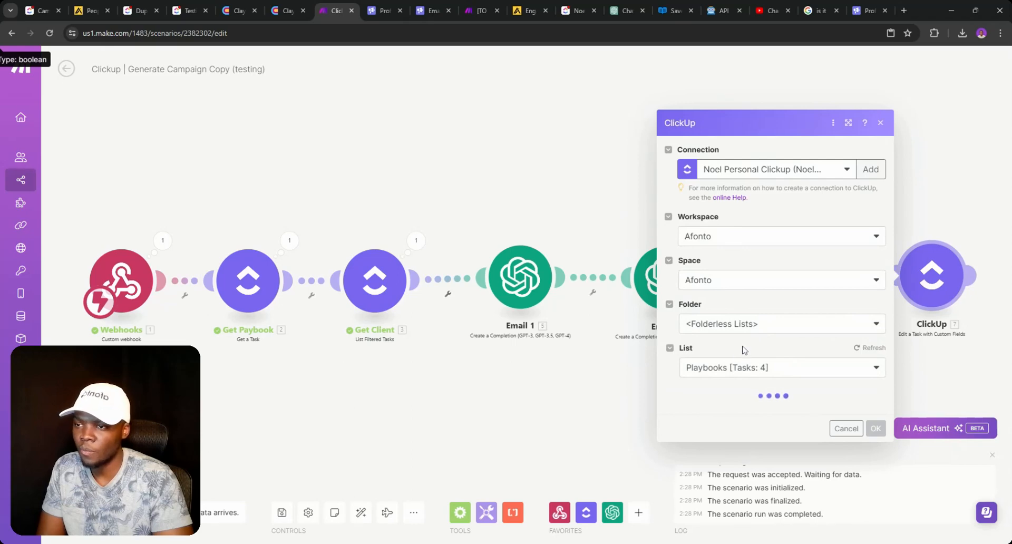
scroll(743, 352, down, 10)
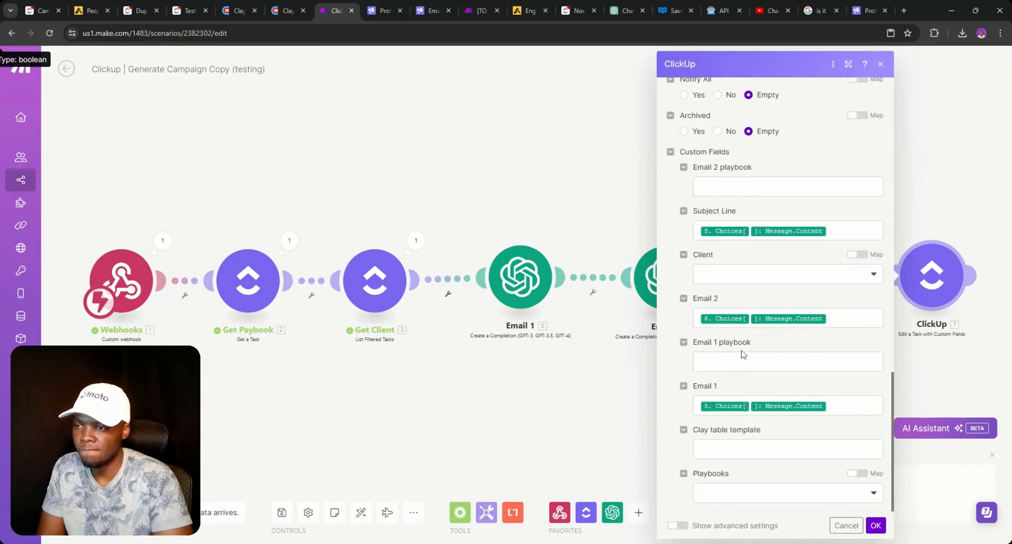
click(726, 279)
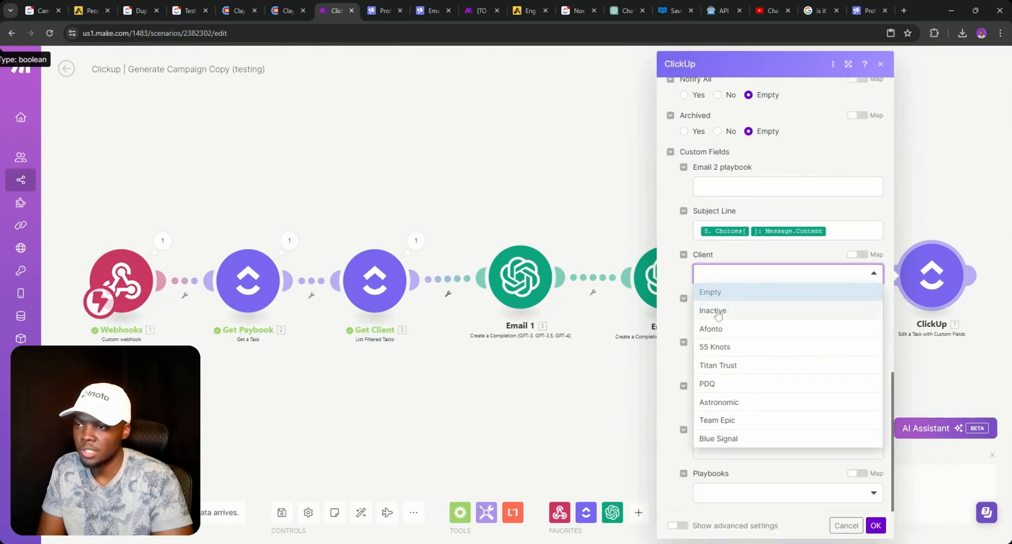
click(715, 311)
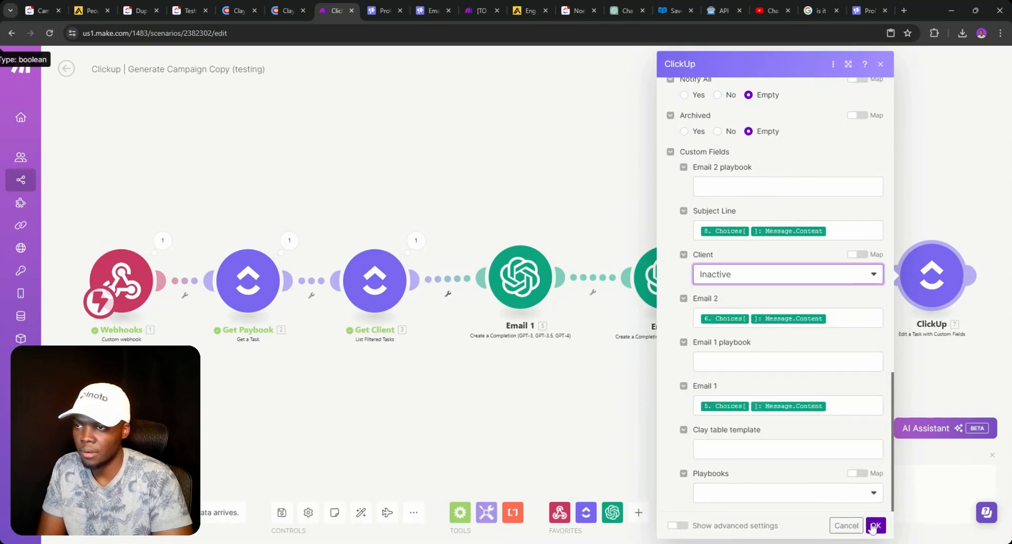
click(855, 280)
click(740, 293)
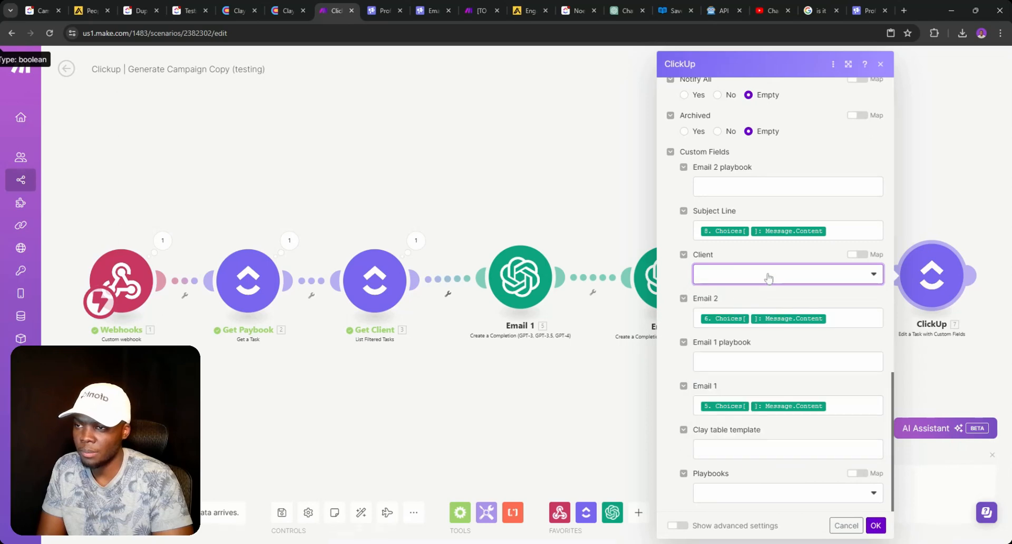
click(767, 275)
click(745, 312)
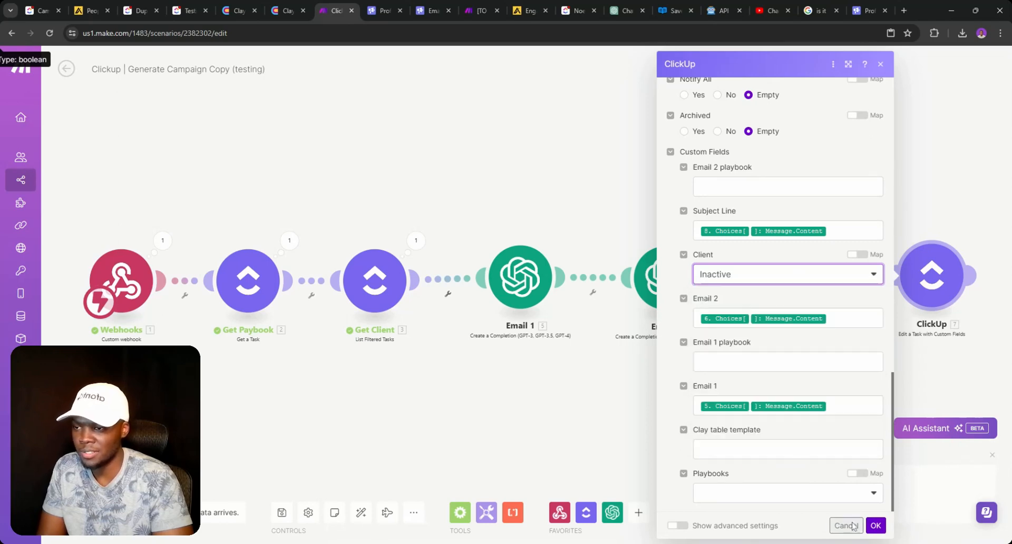
click(875, 525)
- Save the Make scenario and go back to the ClickUp Playbooks list
click(276, 515)
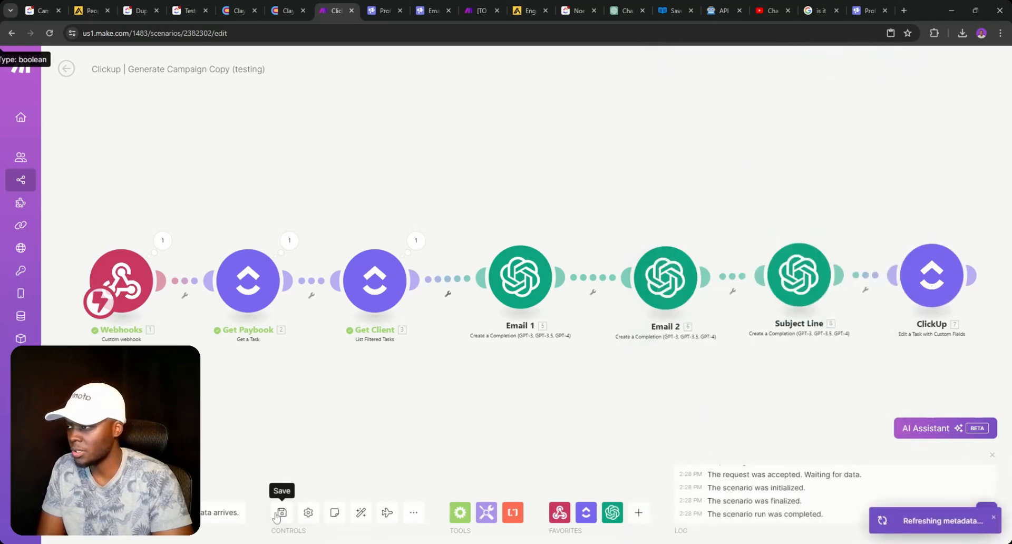
click(87, 512)
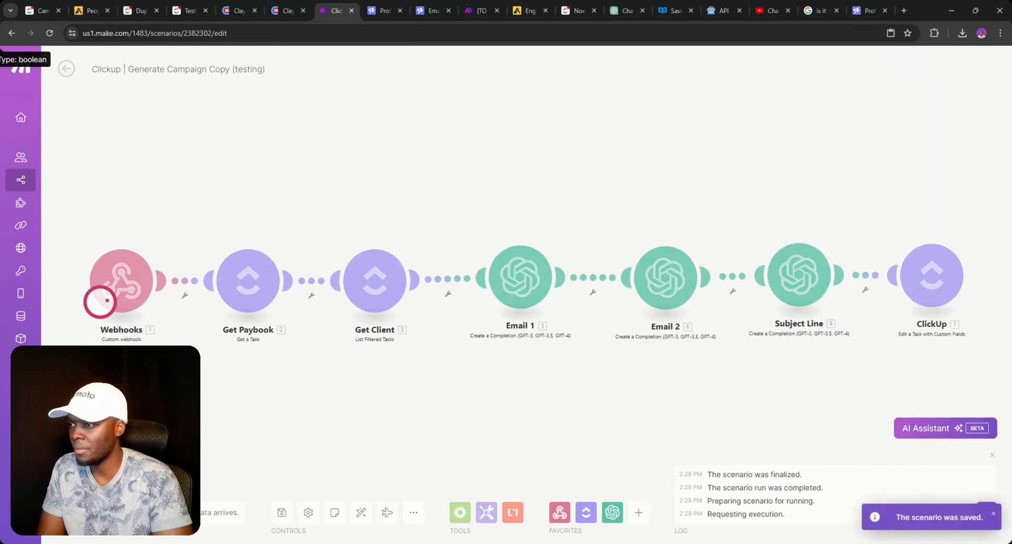
click(189, 10)
- Set Apollo Sequence's Client to Inactive
click(583, 230)
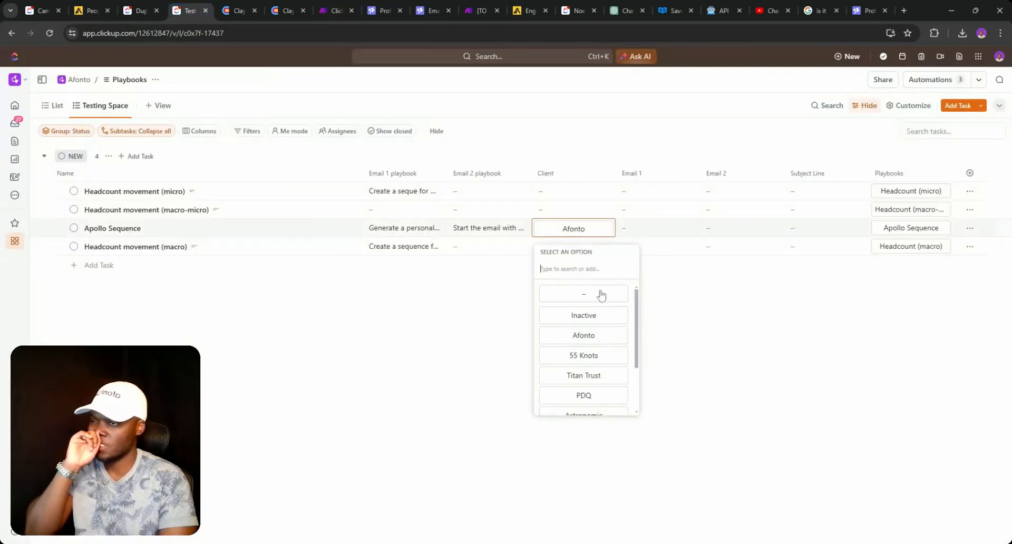
click(585, 343)
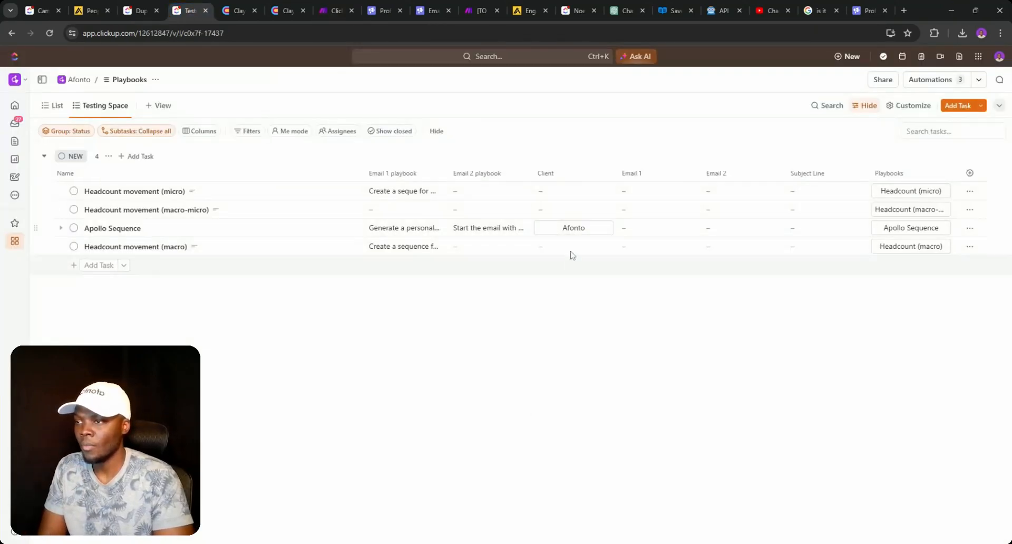
click(572, 230)
click(576, 294)
click(572, 230)
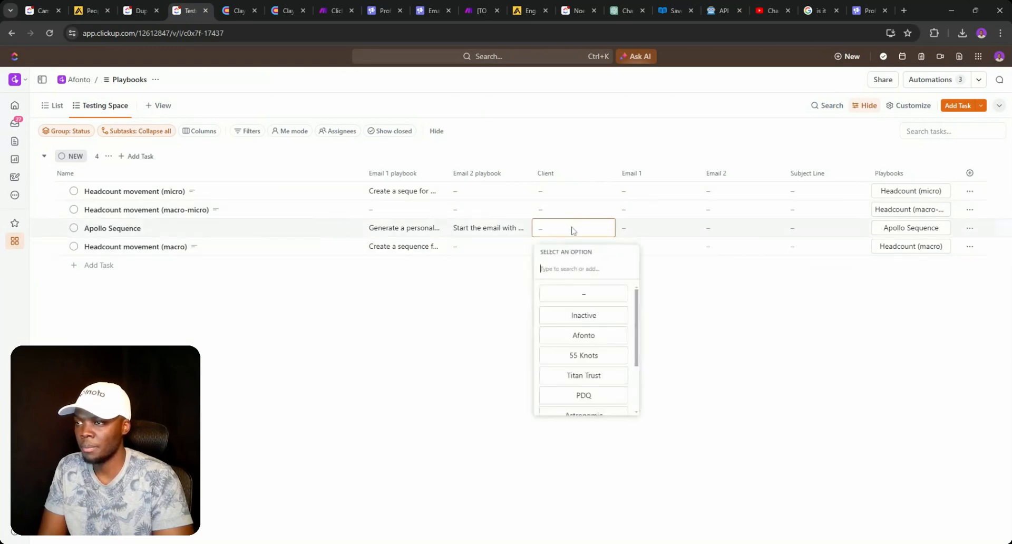
click(580, 317)
- Start a new automation triggered when Client changes from any value to Inactive
click(964, 80)
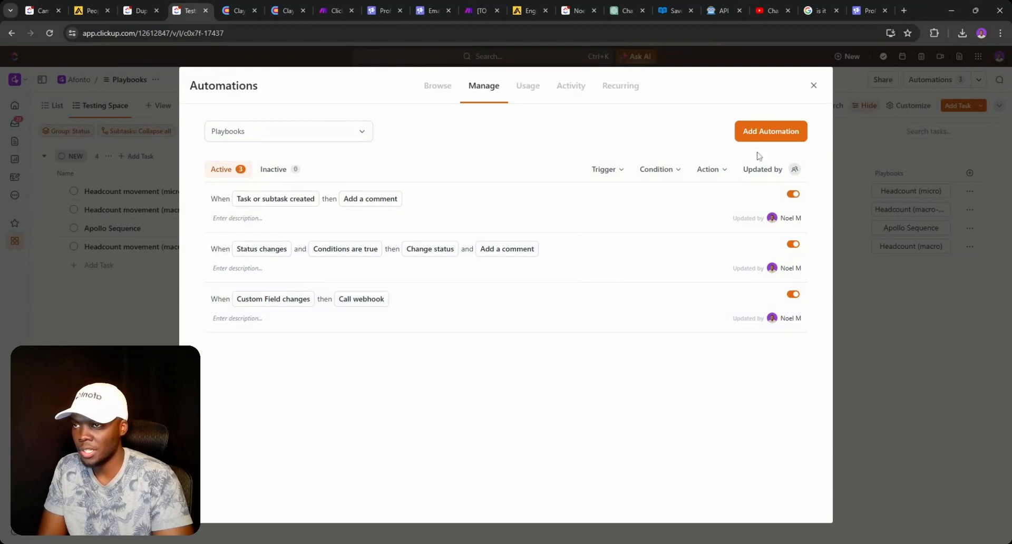
click(763, 134)
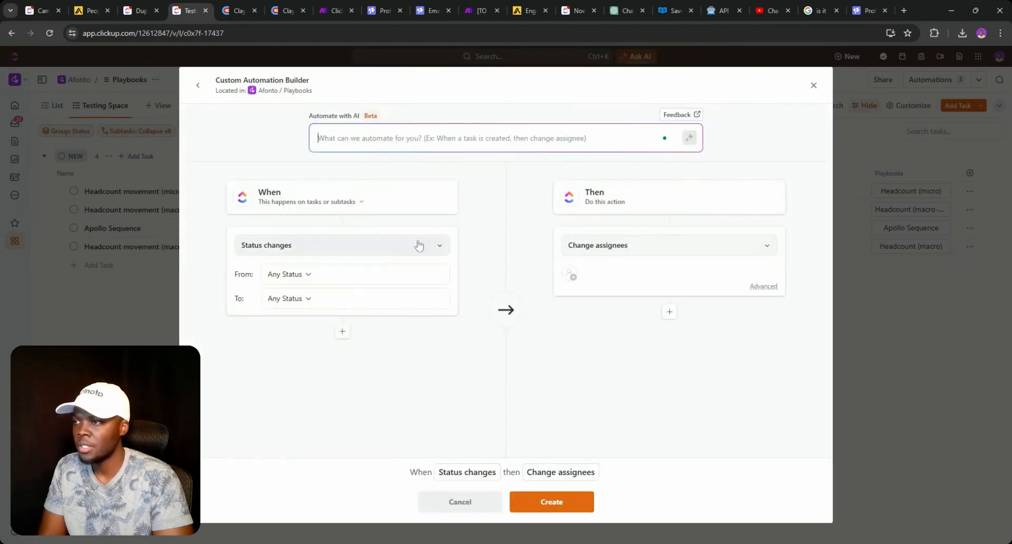
click(300, 251)
text(ci)
key(BackSpace)
key(BackSpace)
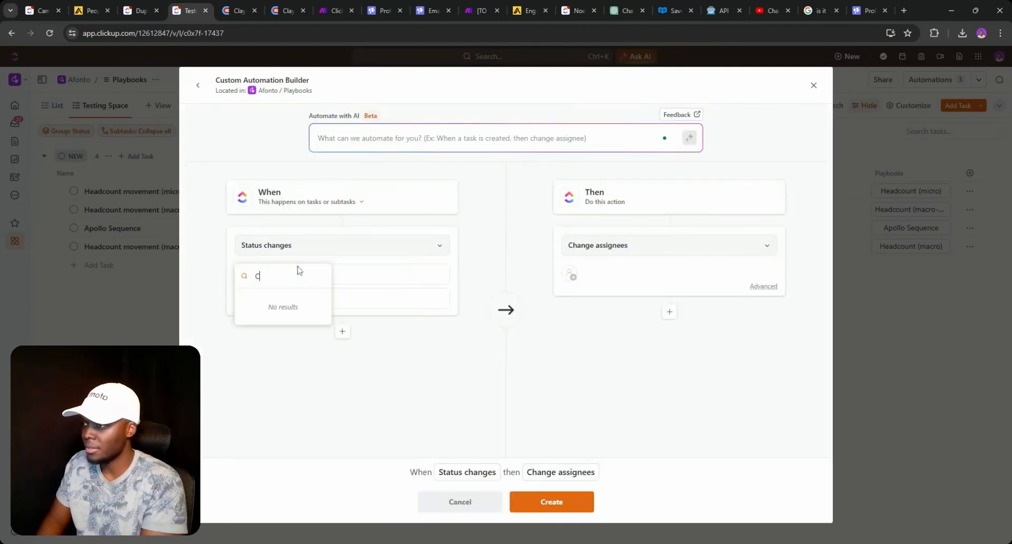
text(custom)
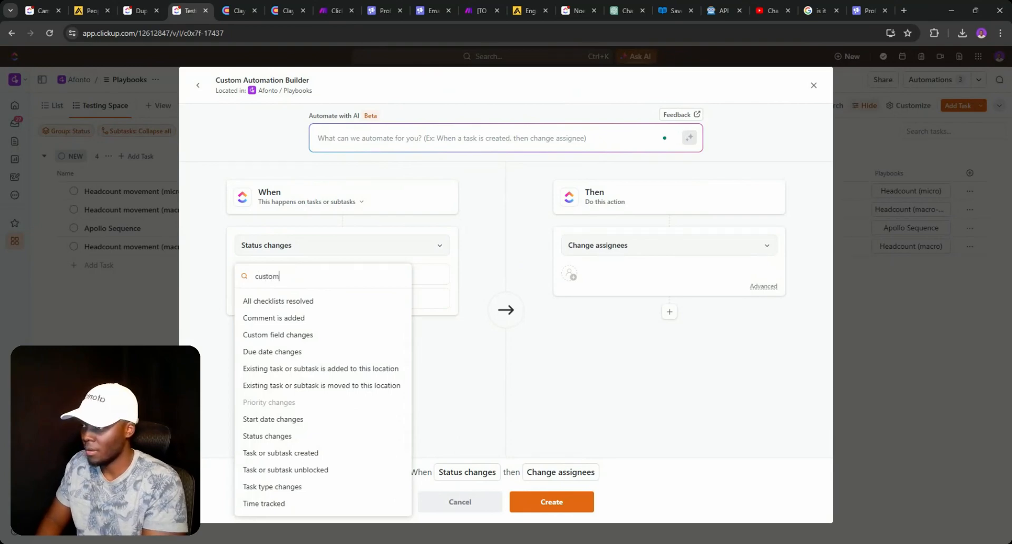
click(296, 295)
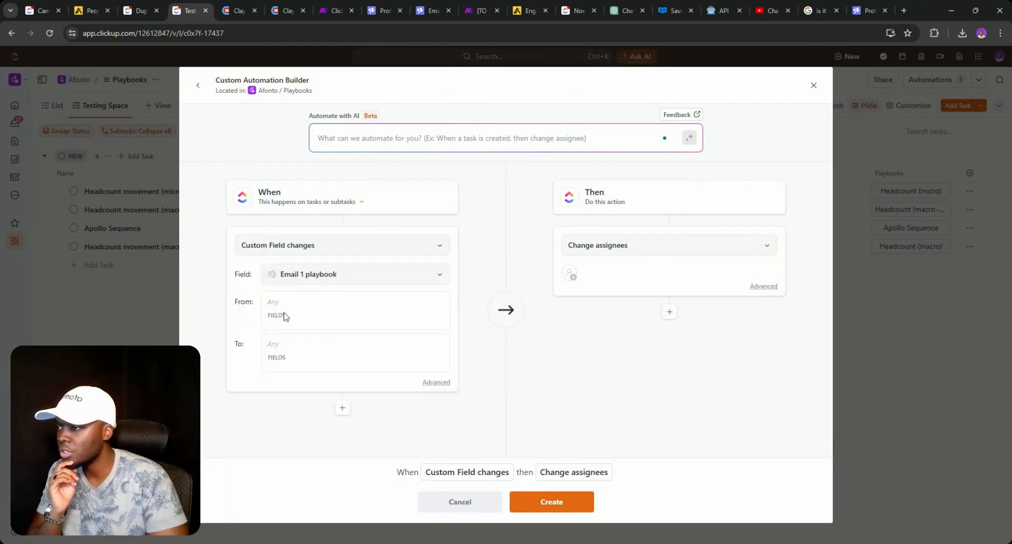
click(315, 275)
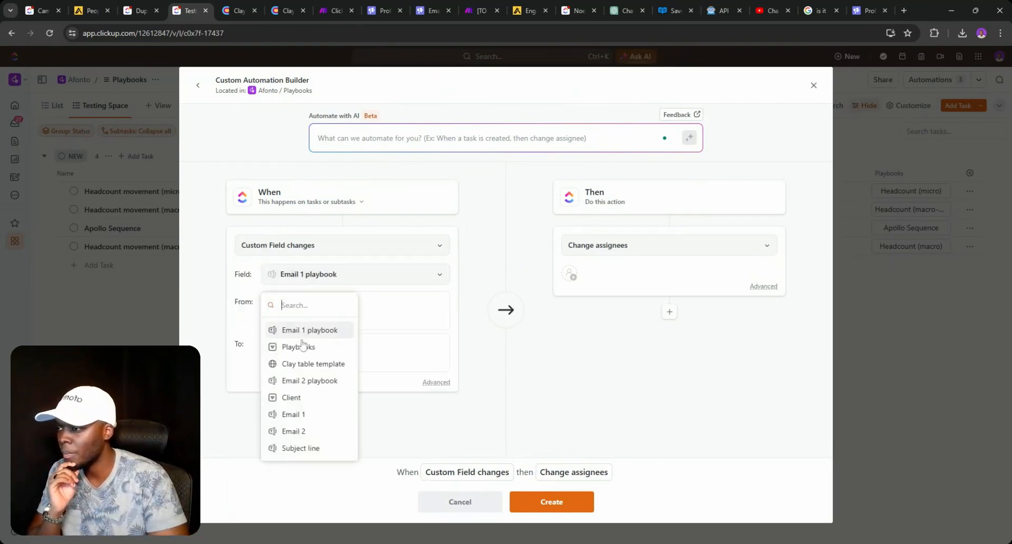
click(293, 398)
click(302, 305)
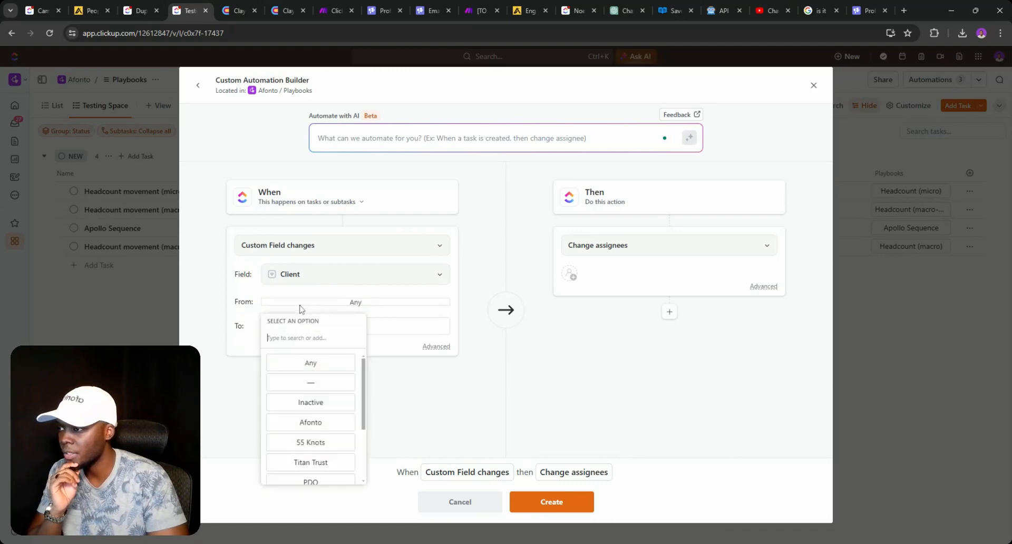
click(314, 364)
click(344, 326)
click(316, 416)
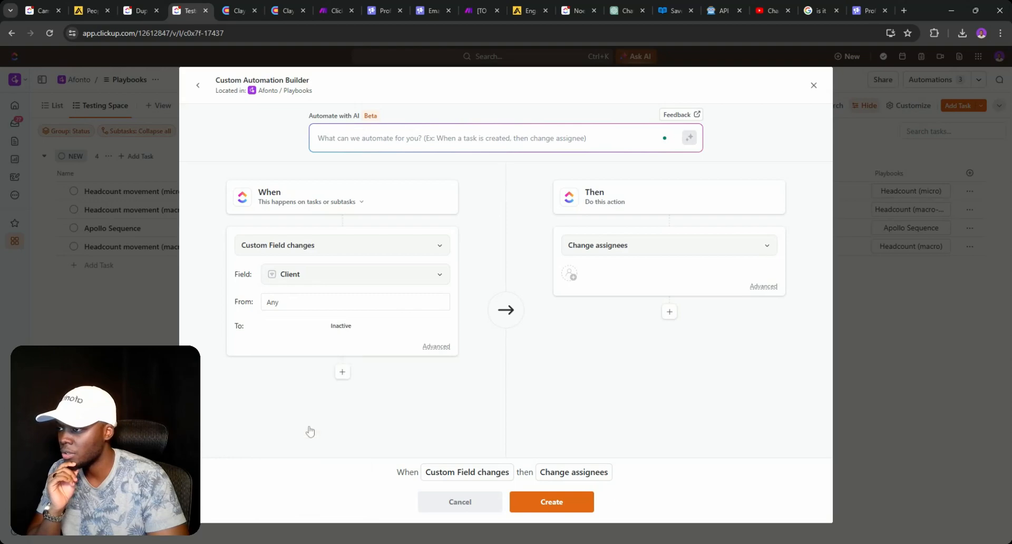
- Add a Set Custom Field action that empties Client, and create the automation
click(614, 256)
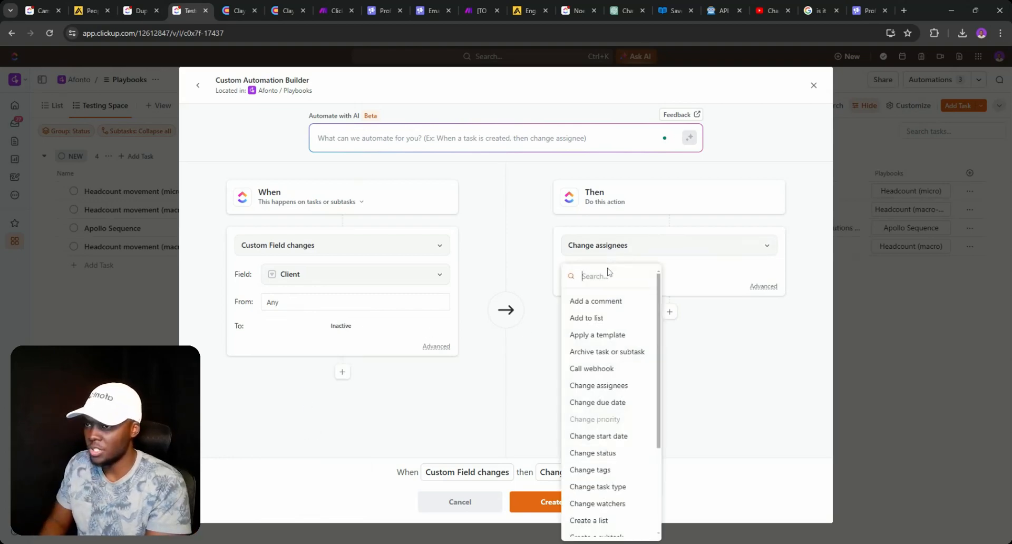
text(c)
key(BackSpace)
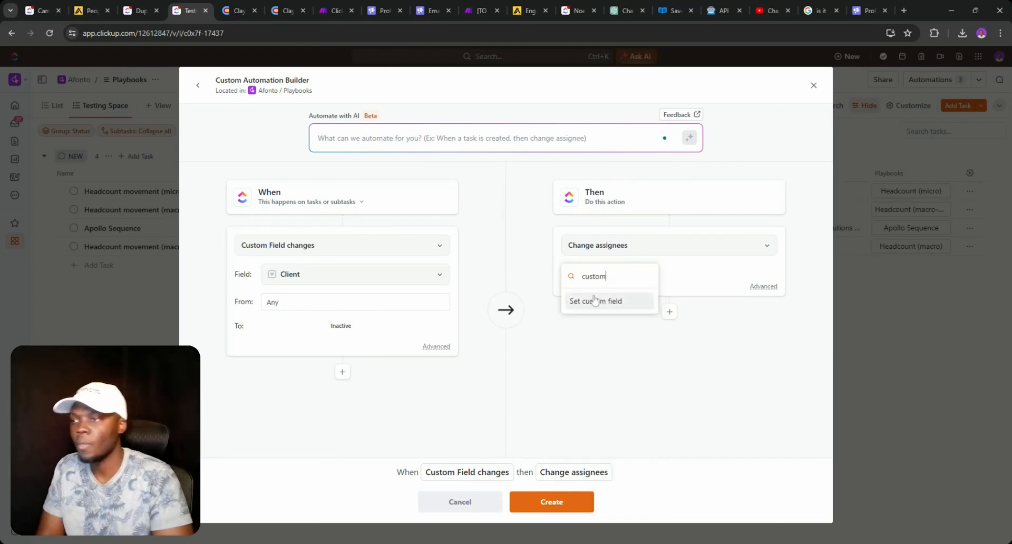
click(611, 301)
click(624, 289)
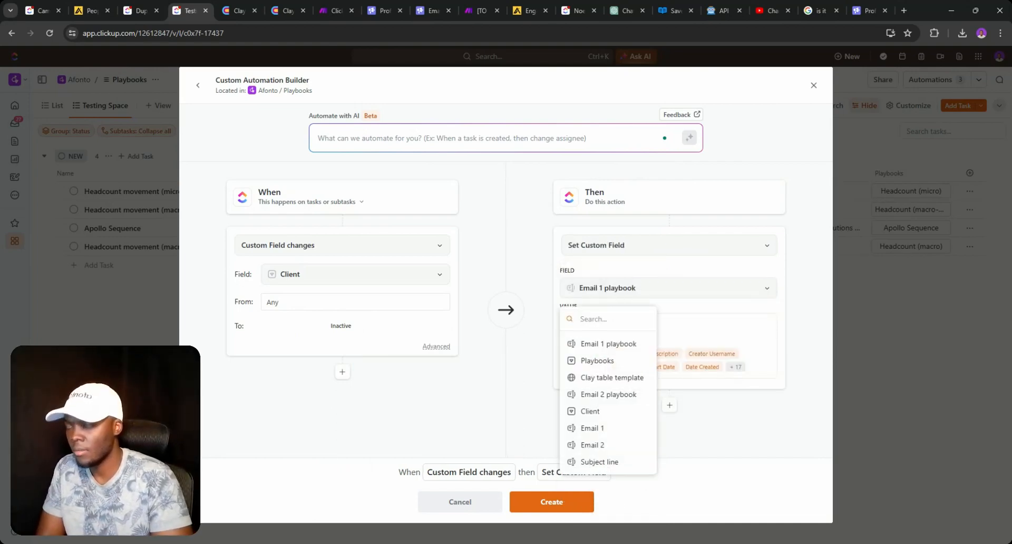
text(clie)
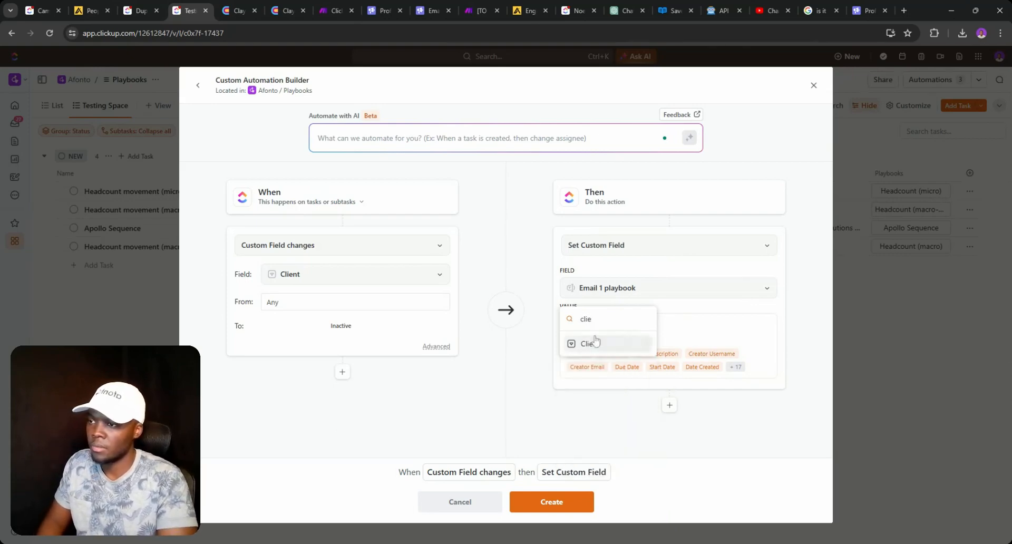
click(611, 344)
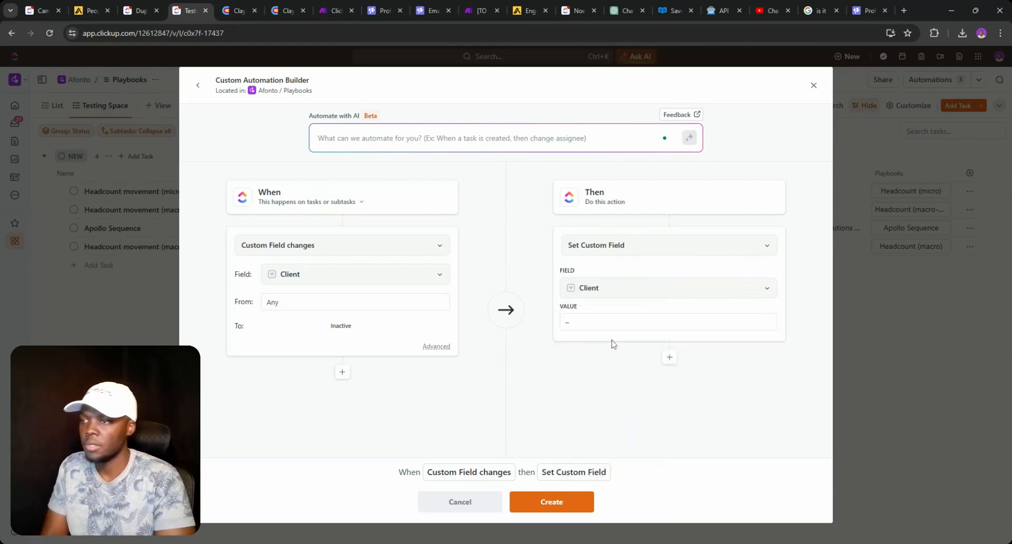
click(553, 501)
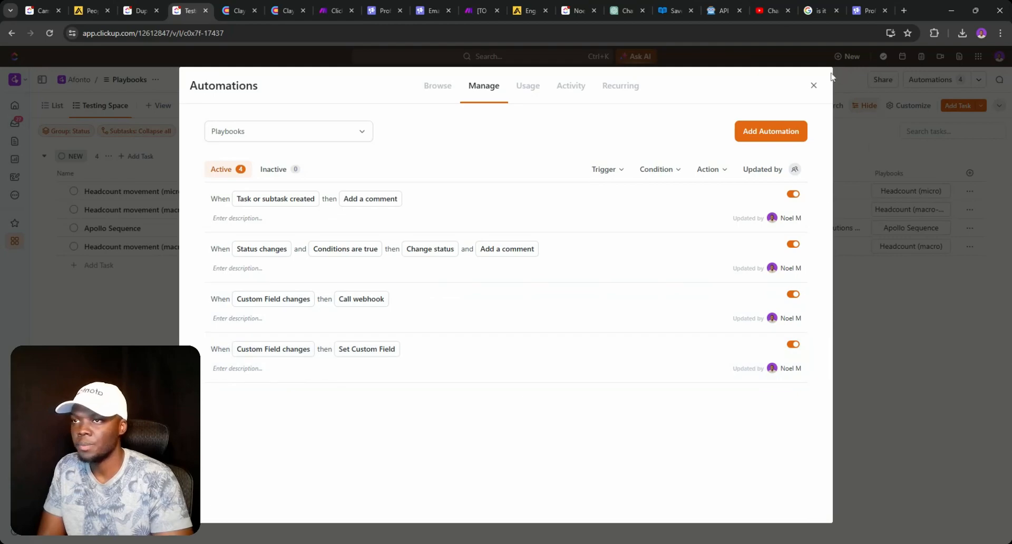
- Review Apollo Sequence's generated Email 1, Email 2 and subject line
click(813, 86)
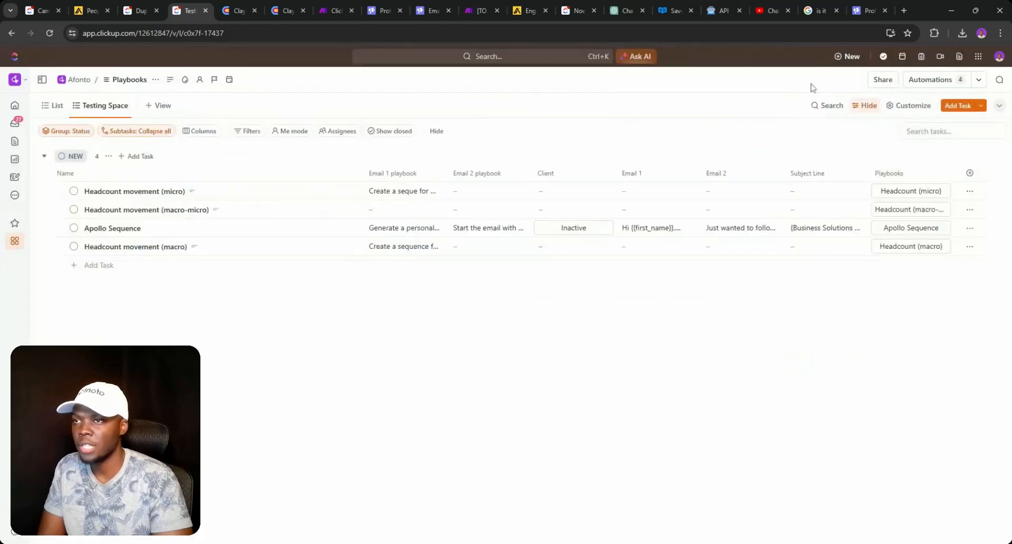
click(637, 232)
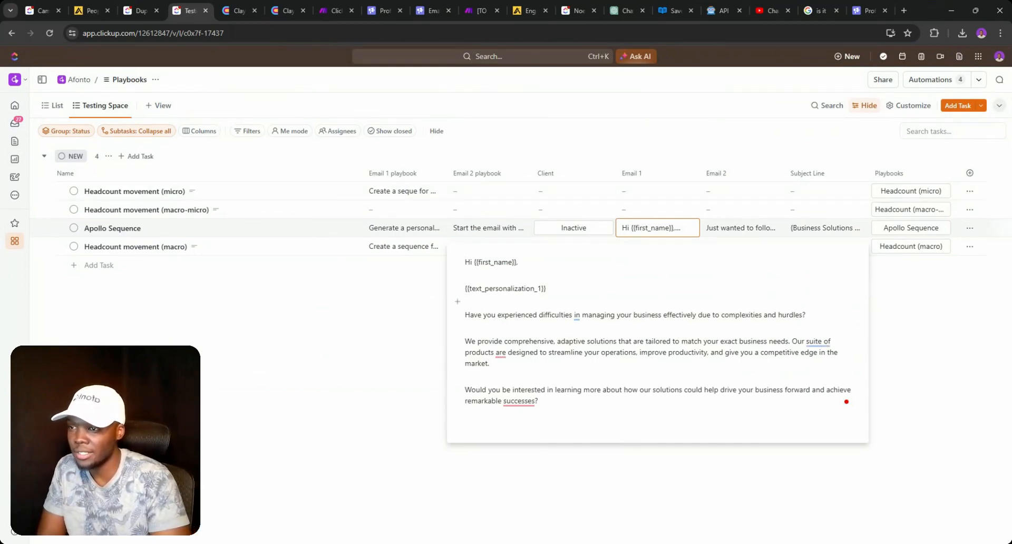
click(574, 228)
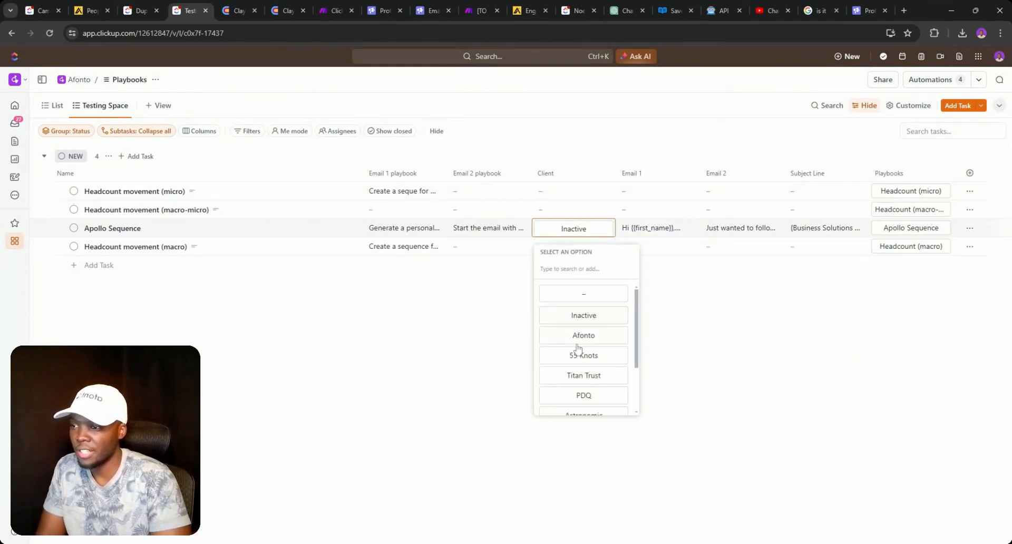
click(640, 234)
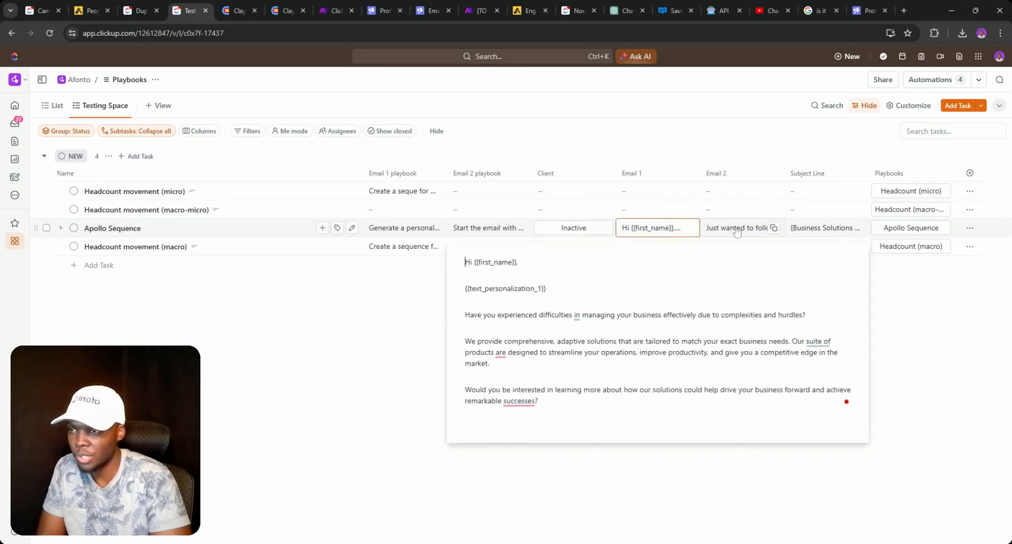
click(759, 228)
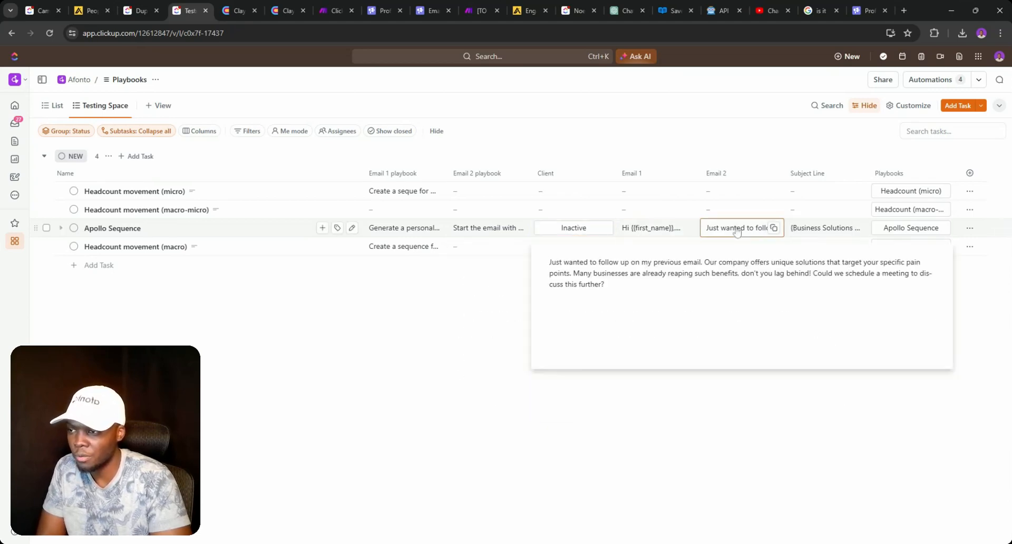
click(807, 232)
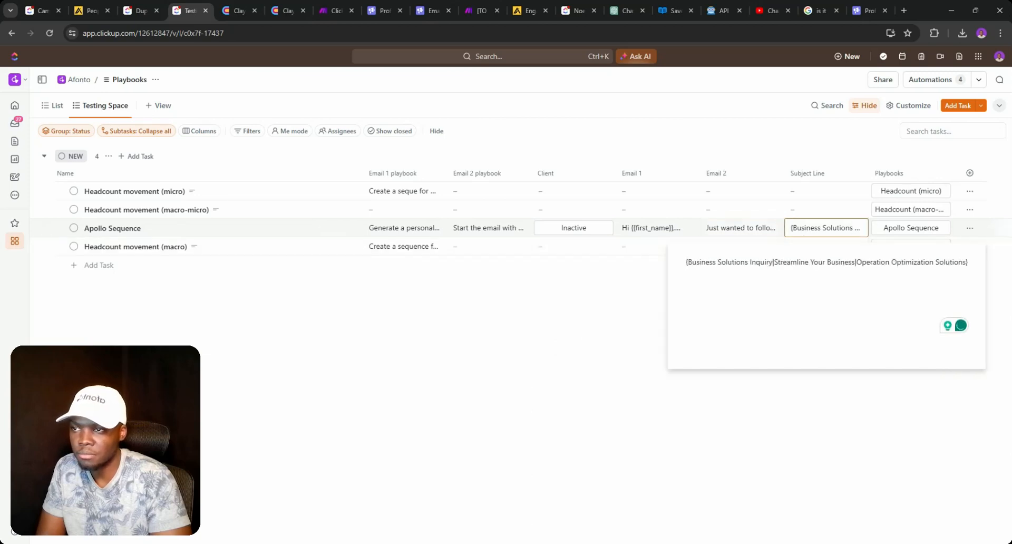
click(729, 232)
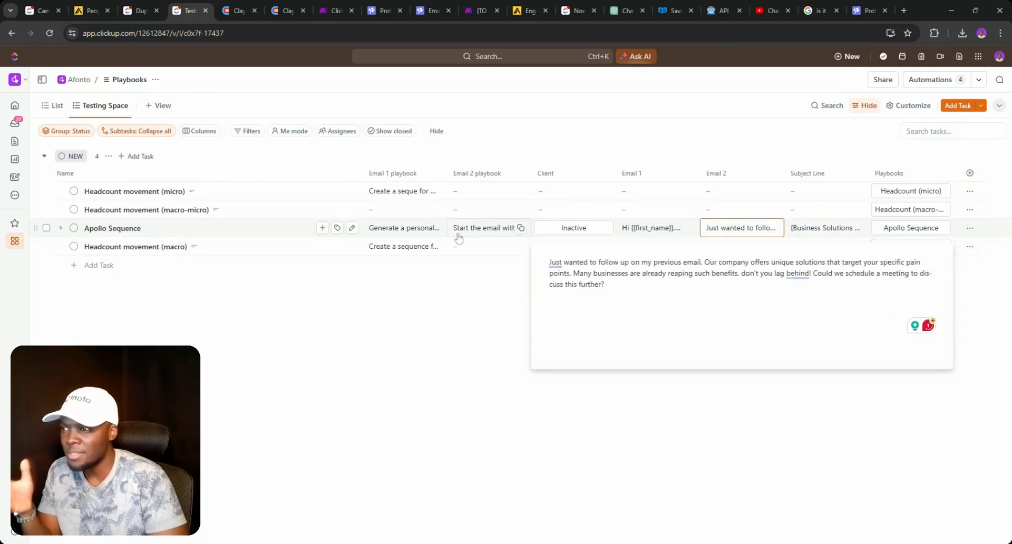
- Save the Make scenario
click(287, 10)
click(337, 11)
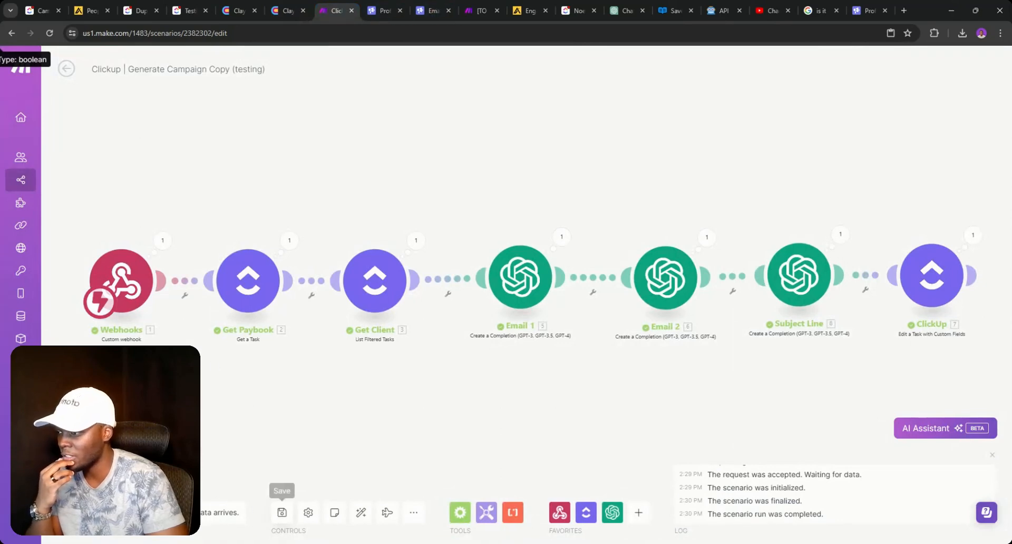
click(281, 512)
- Clear Apollo Sequence's Client value back to empty
click(189, 10)
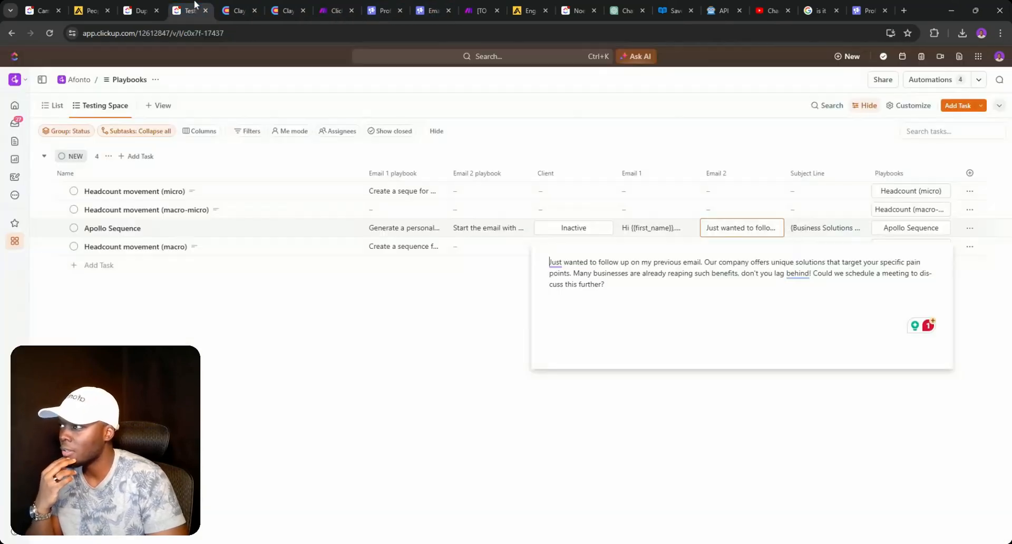
click(420, 296)
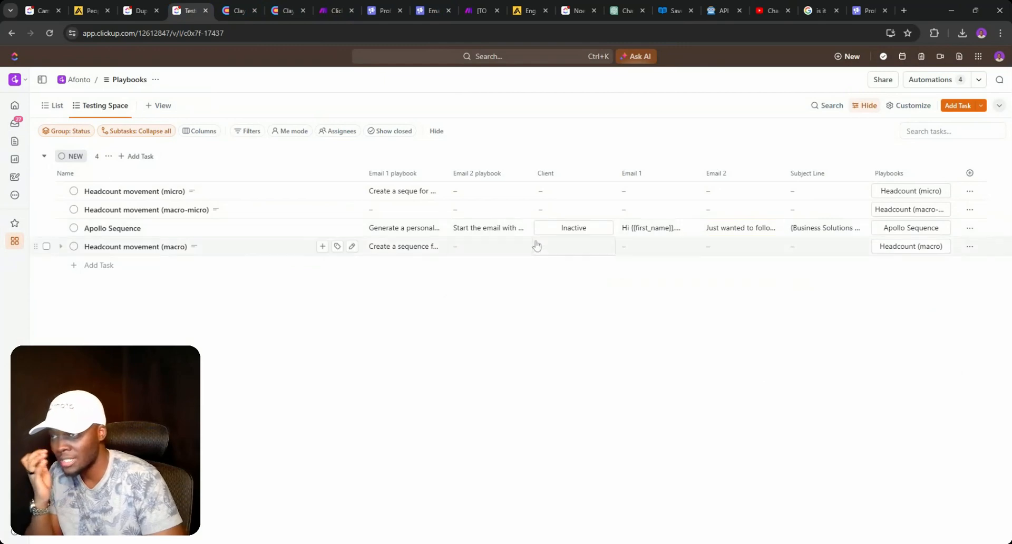
click(564, 237)
click(569, 291)
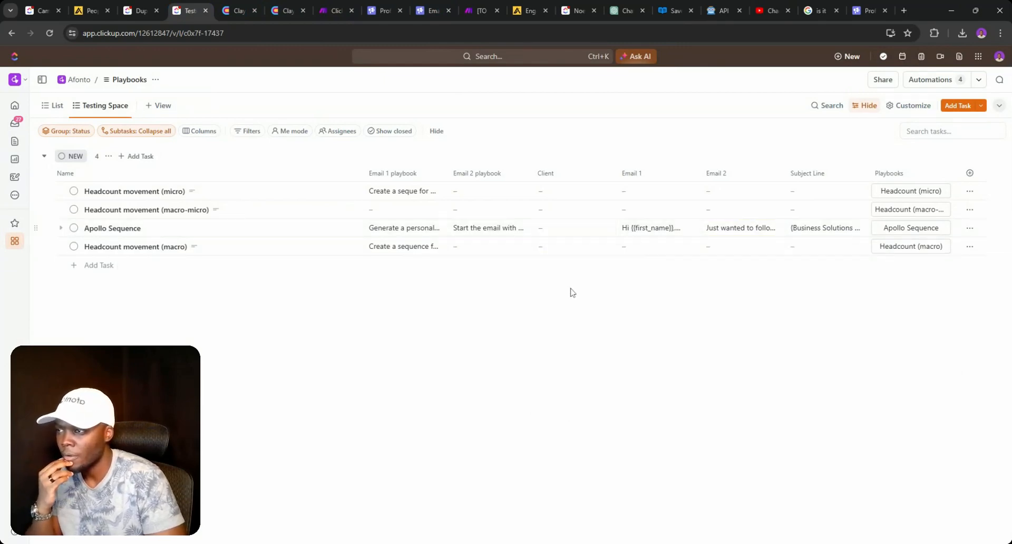
- Change the Email 2 playbook prompt's limit from 'less than 40 words' to 200 words
click(378, 228)
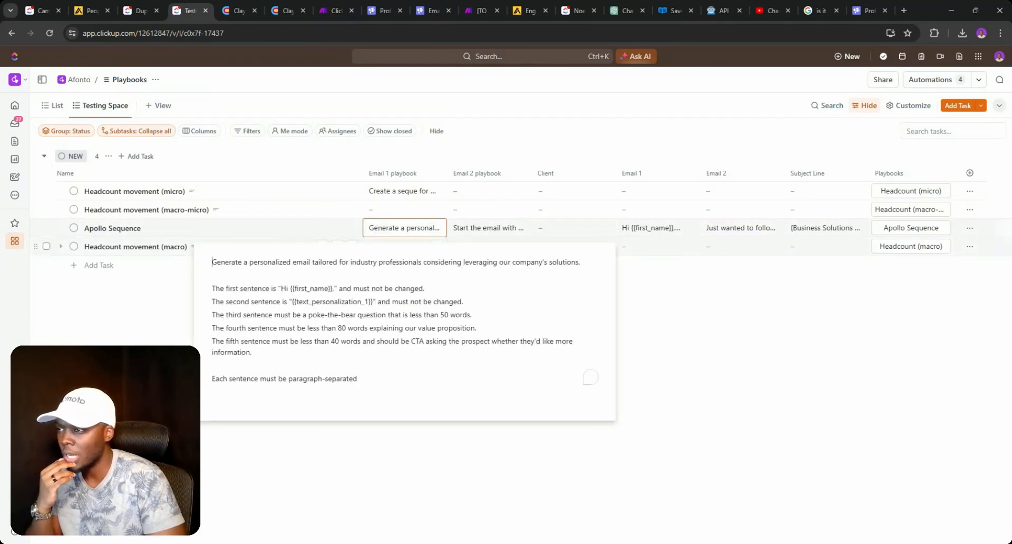
click(467, 229)
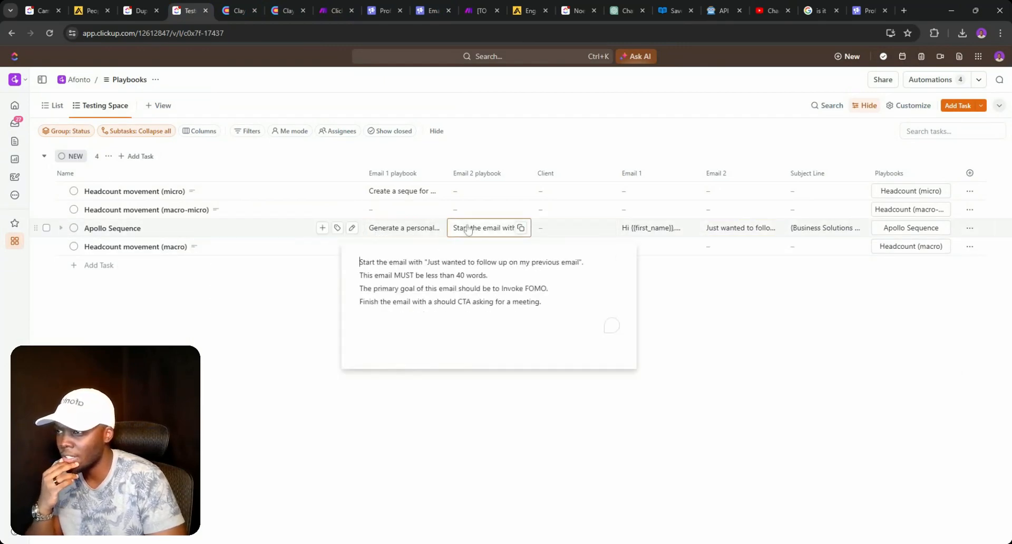
click(459, 274)
key(BackSpace)
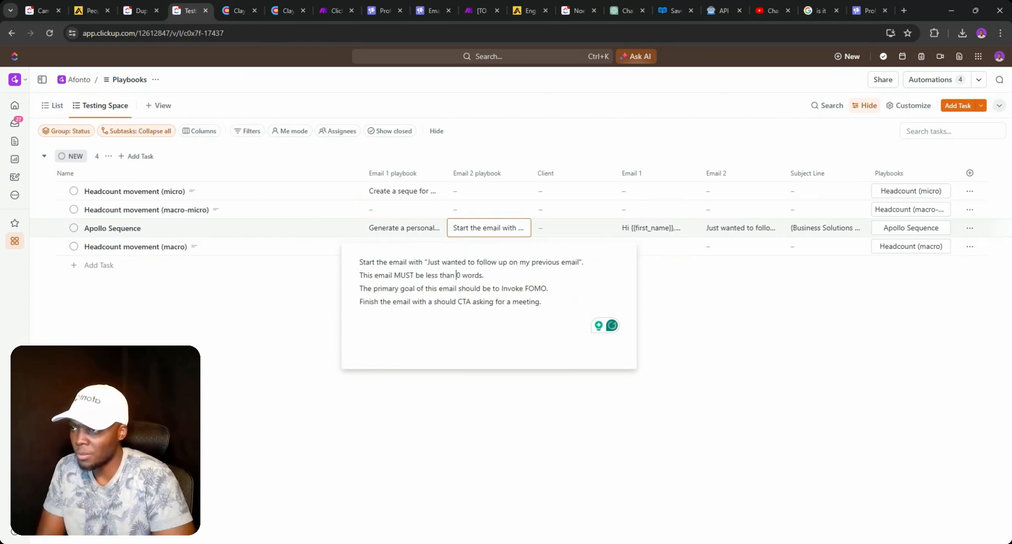
text(100)
key(BackSpace)
key(BackSpace)
key(BackSpace)
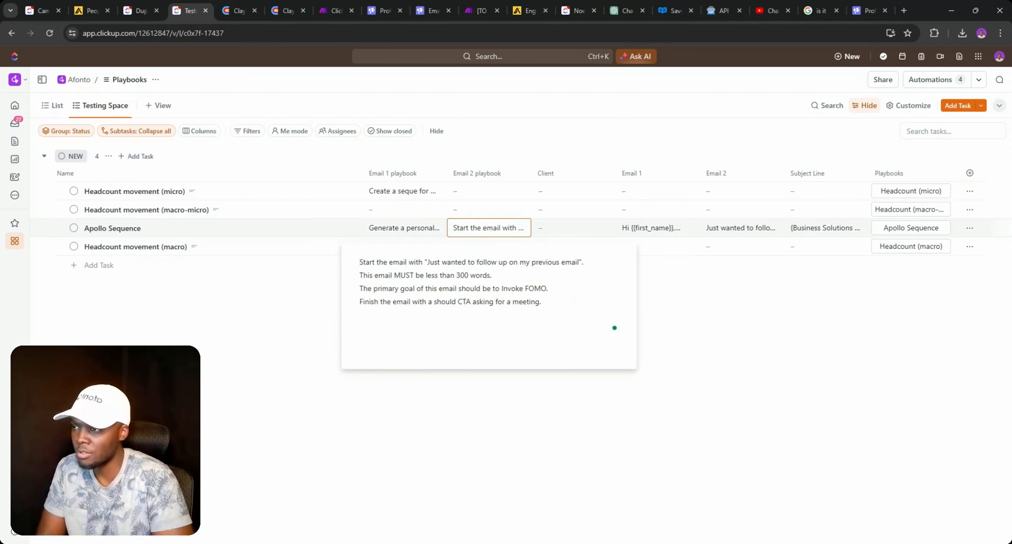
text(1)
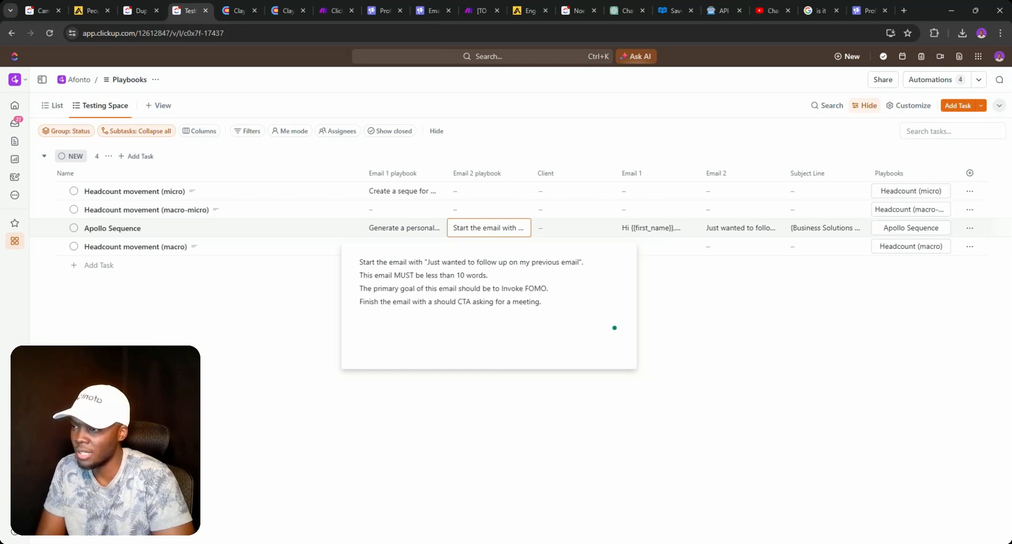
key(BackSpace)
text(20)
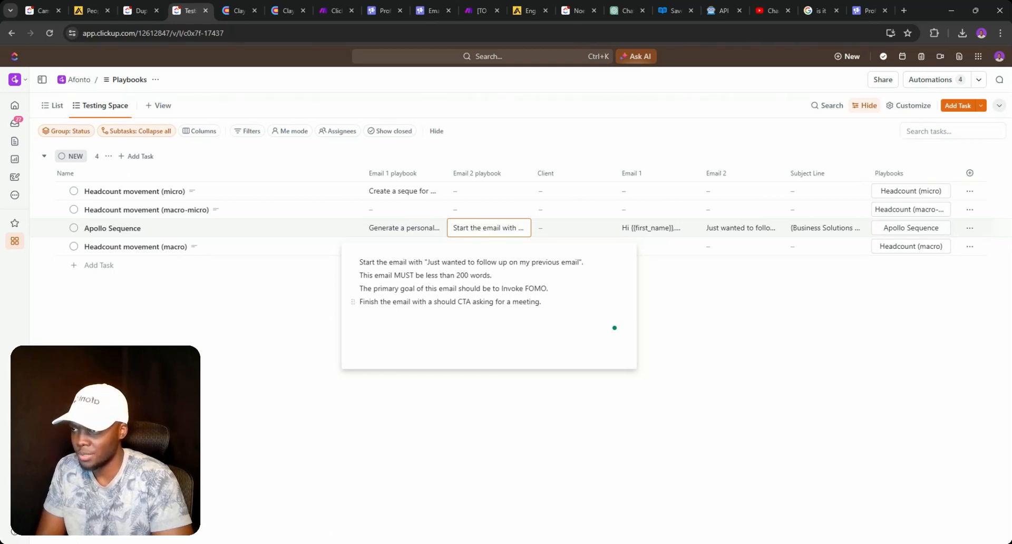
click(702, 310)
- Recheck the edited Email 2 prompt and the generated Email 2 text
click(519, 226)
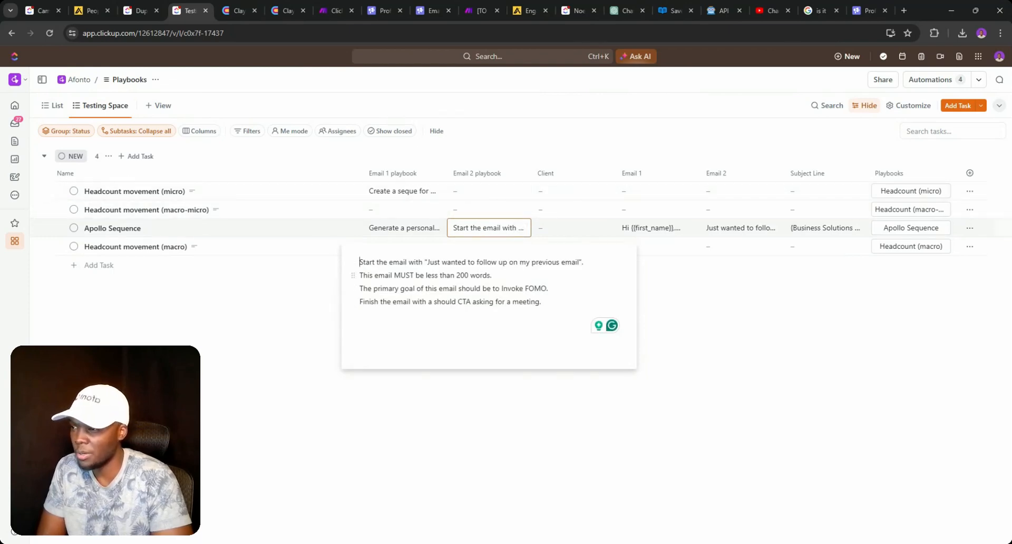
click(689, 282)
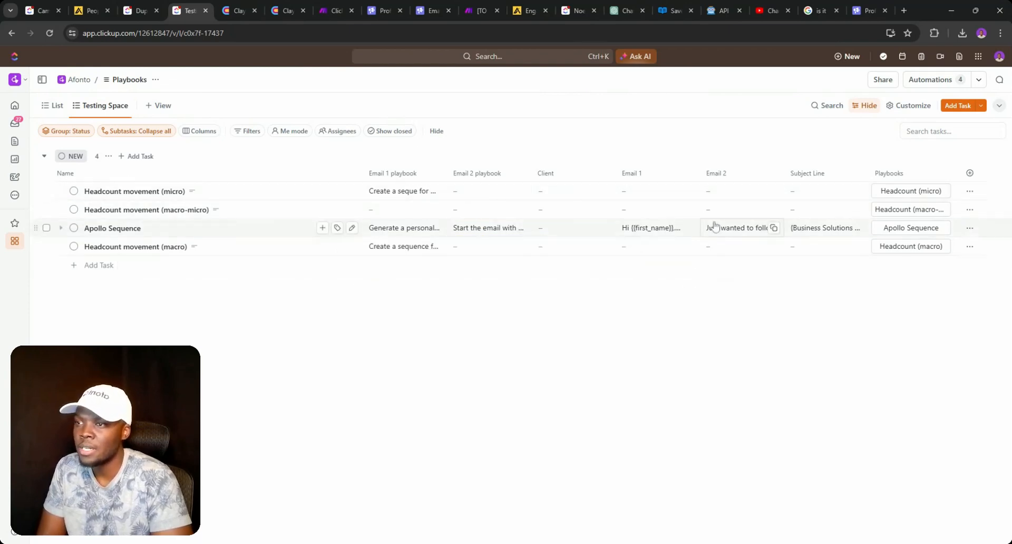
click(719, 228)
click(418, 332)
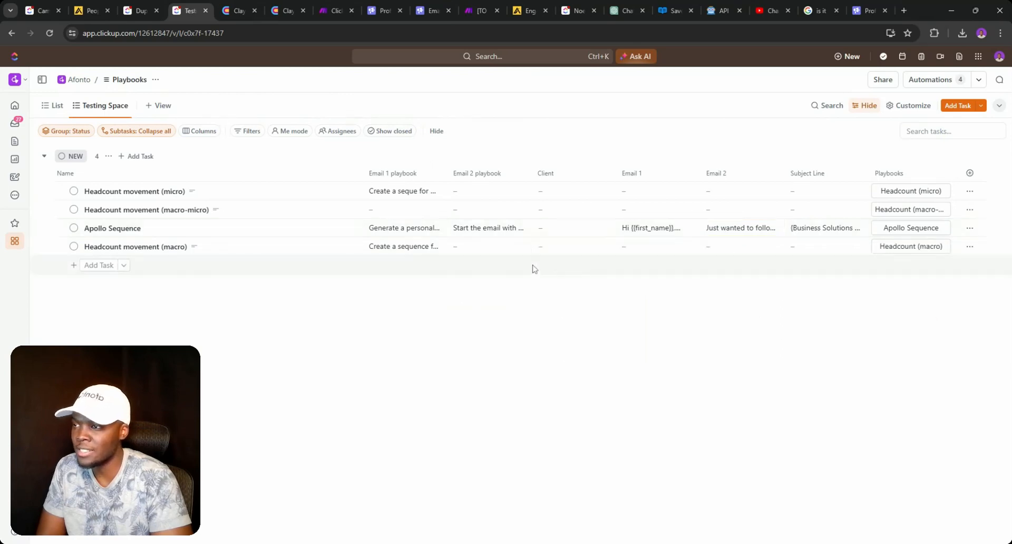
- Set Apollo Sequence's Client to Afonto to regenerate its copy
click(545, 231)
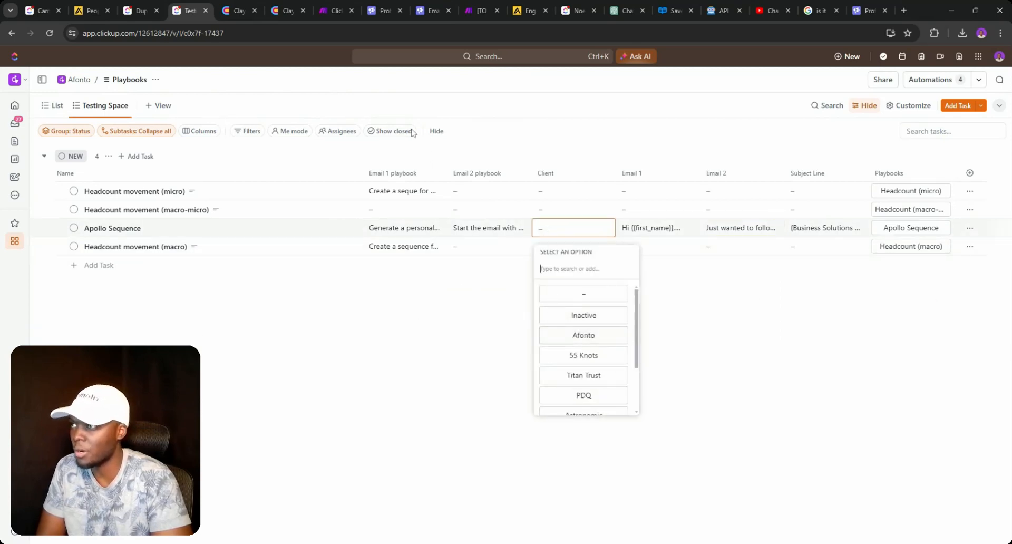
click(573, 10)
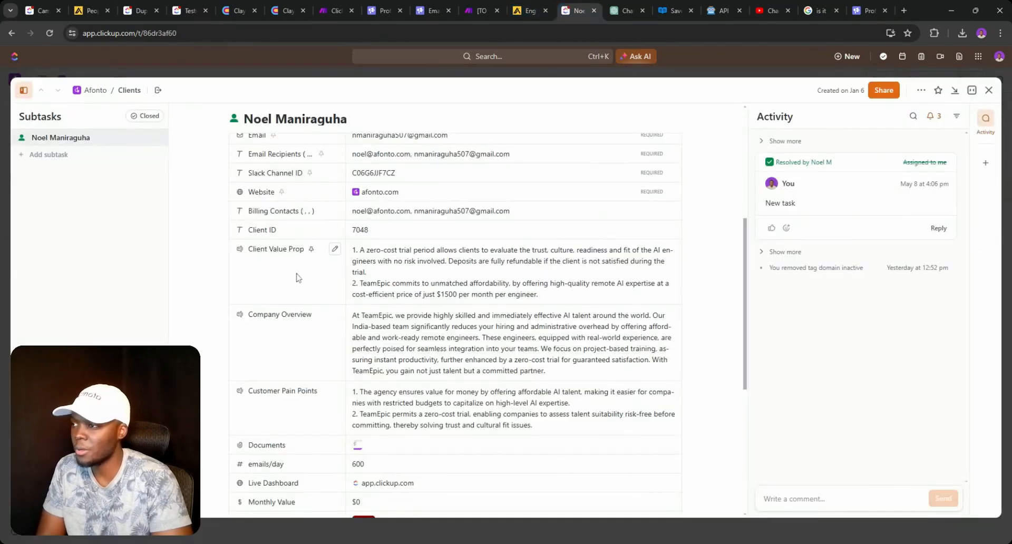
click(189, 10)
click(580, 338)
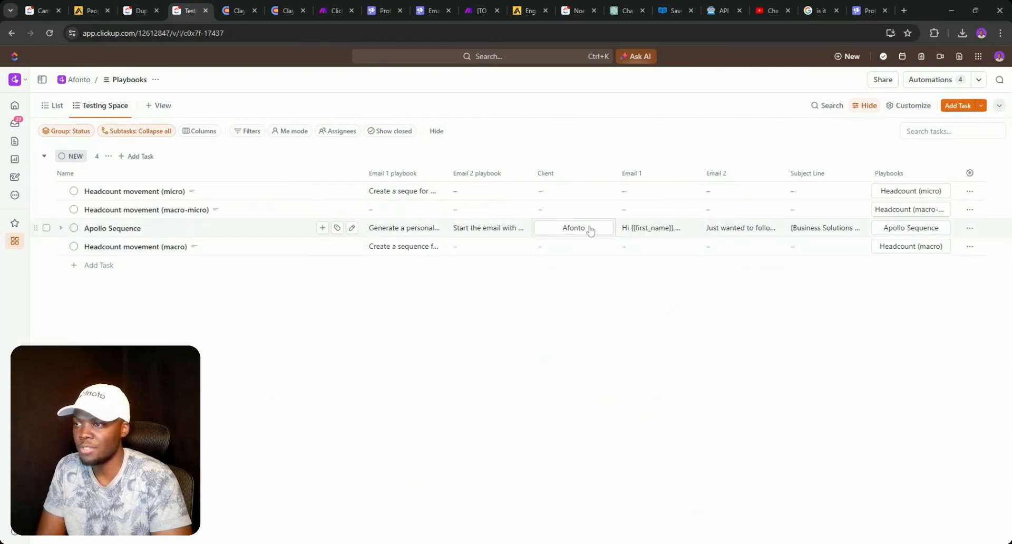
- Review the regenerated Email 1 and Email 2 text for Apollo Sequence
click(652, 230)
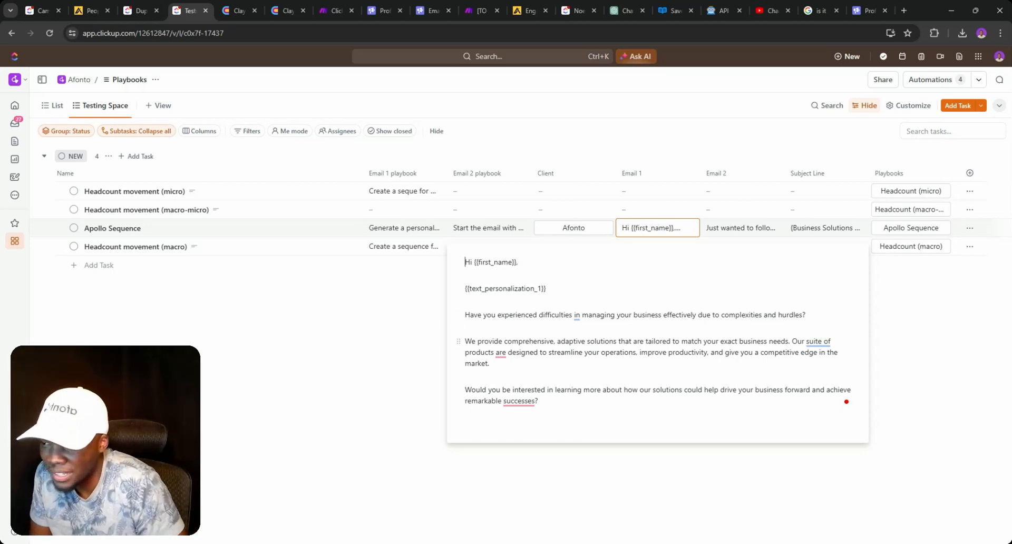
mouse_move(817, 342)
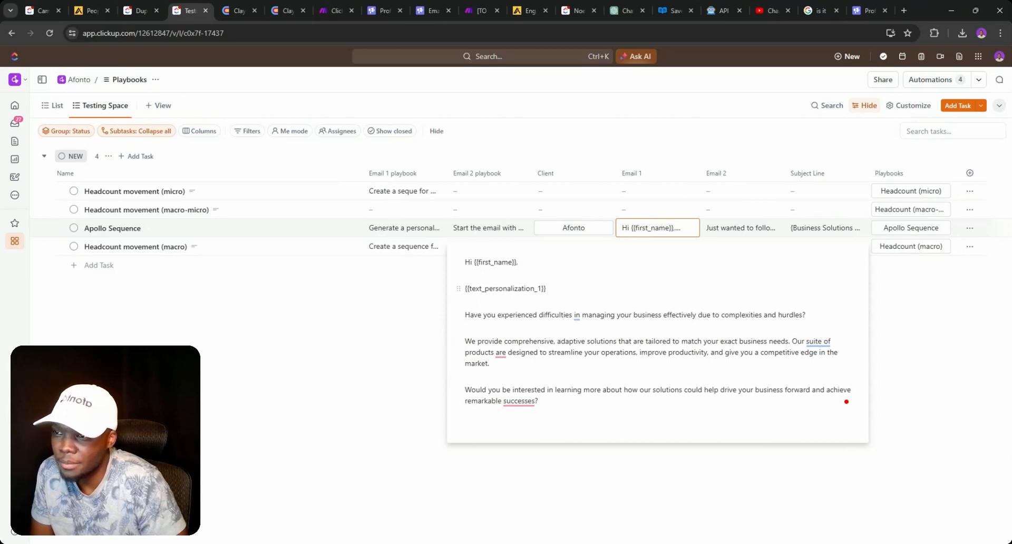
click(733, 231)
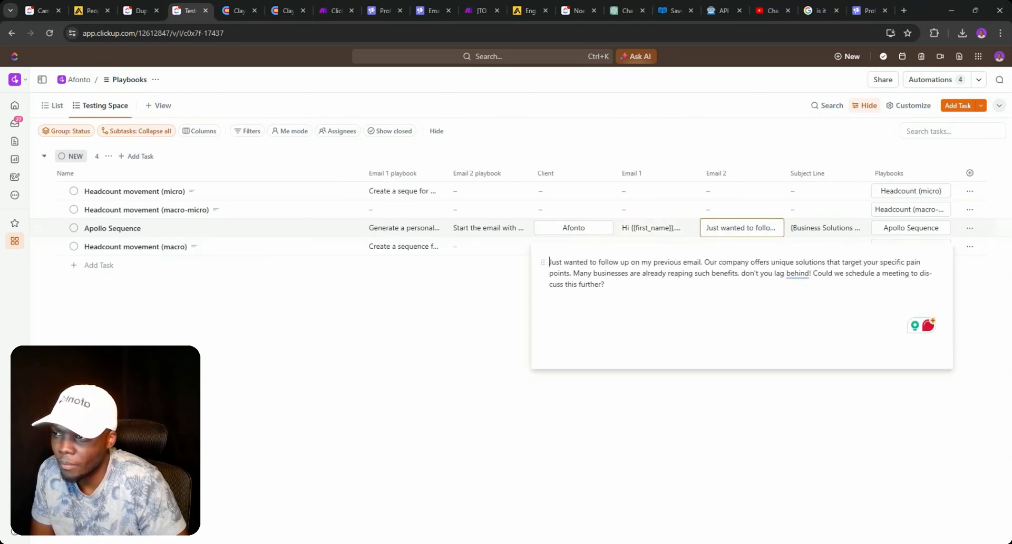
click(640, 232)
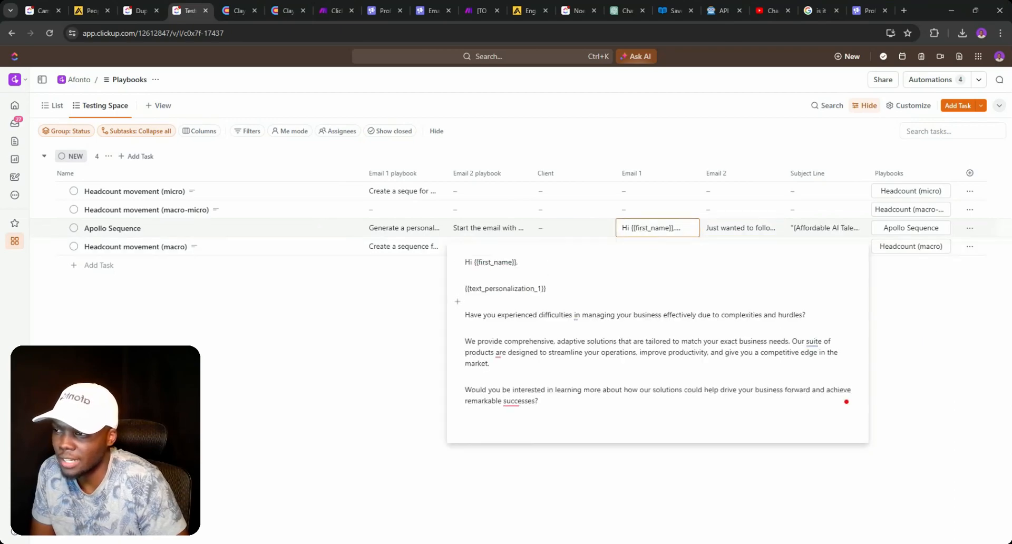
click(911, 312)
click(122, 229)
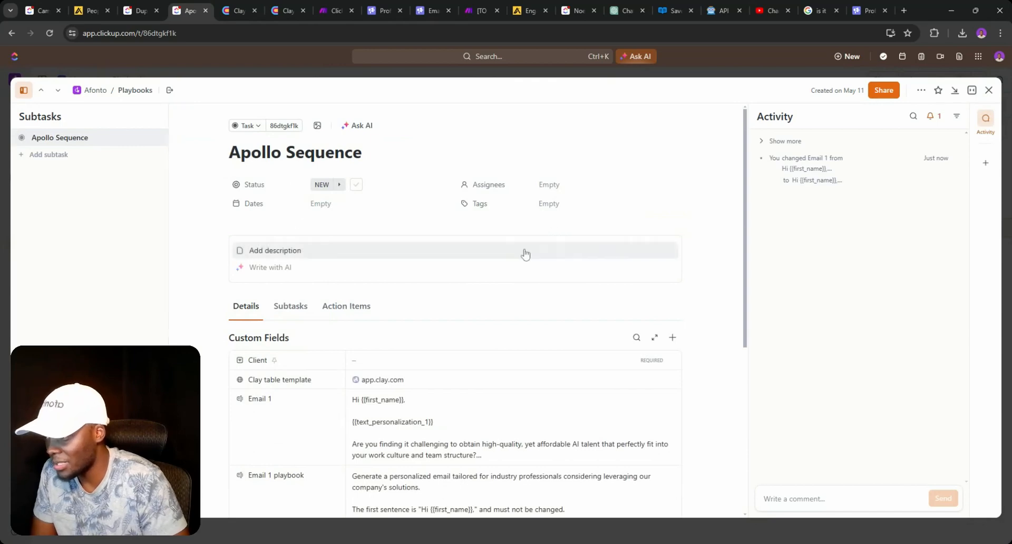
scroll(640, 188, down, 2)
click(988, 90)
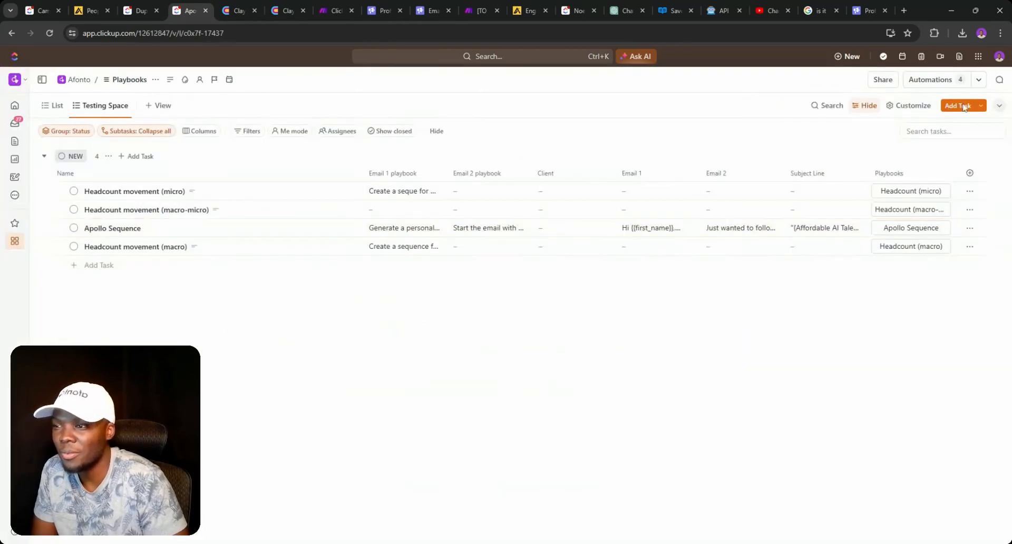
click(651, 231)
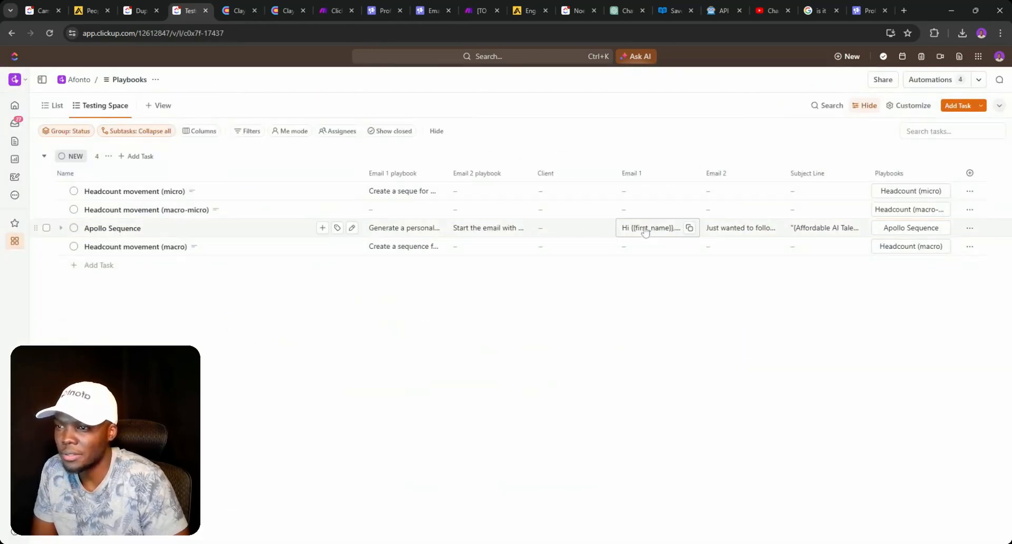
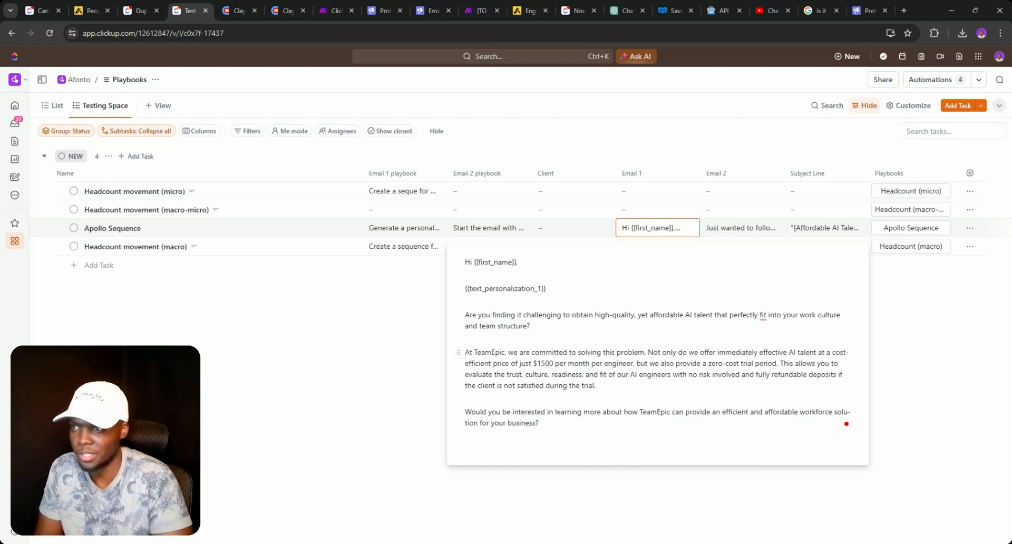
- Review the Email 1 prompt, the Email 2 prompt and the generated Email 2 text for Apollo Sequence
click(396, 230)
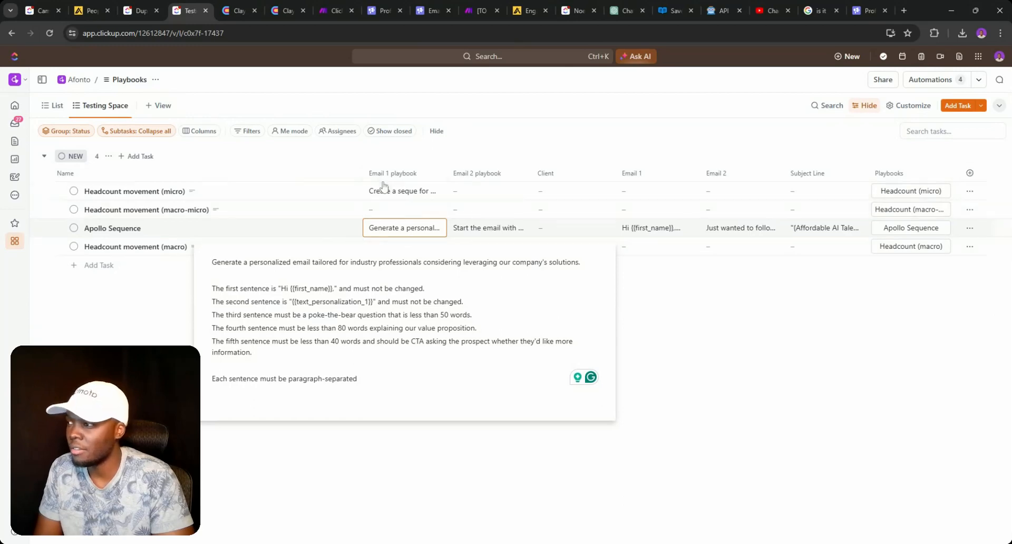
click(691, 354)
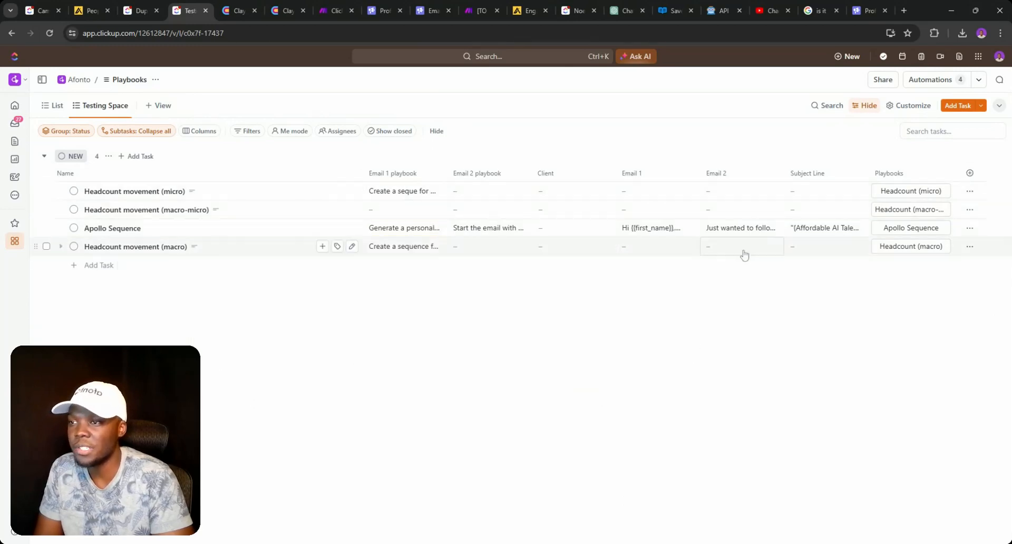
click(748, 231)
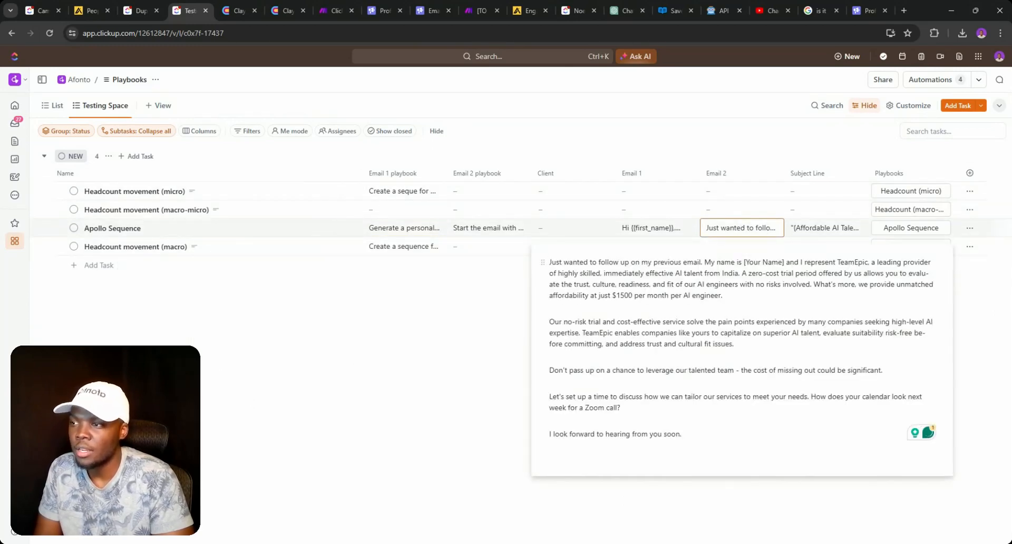
click(519, 228)
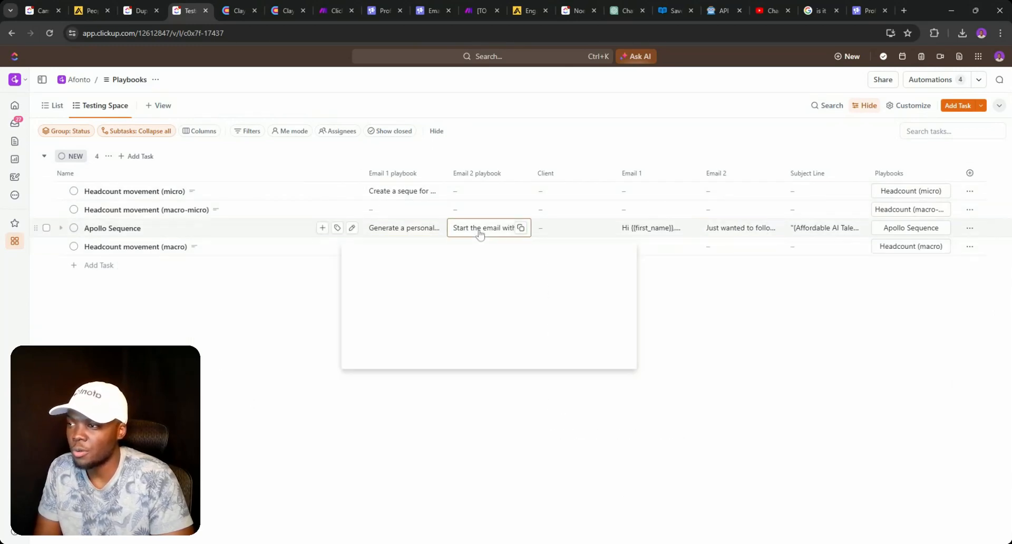
click(717, 232)
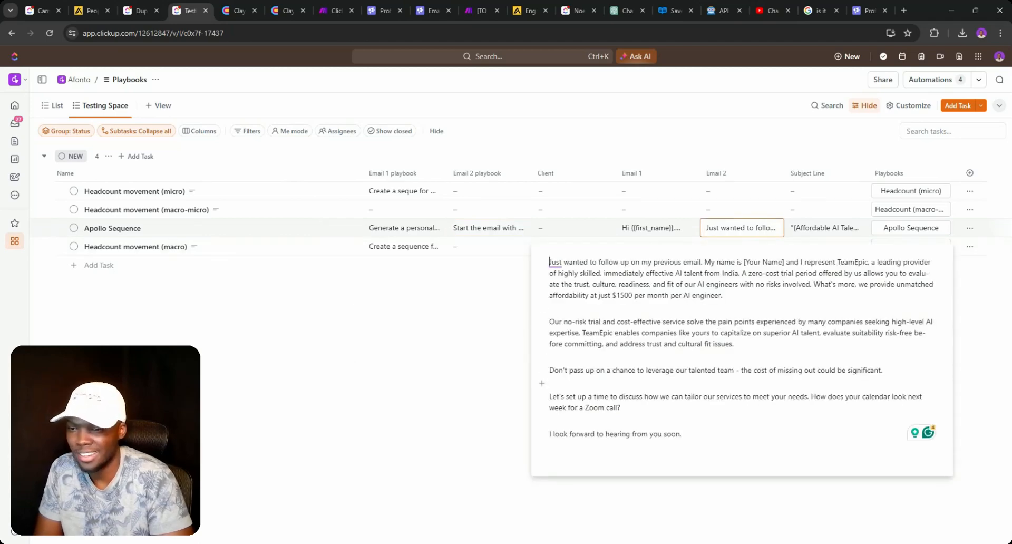
- Change the Email 2 playbook prompt's word limit from 200 to 40 words
click(519, 228)
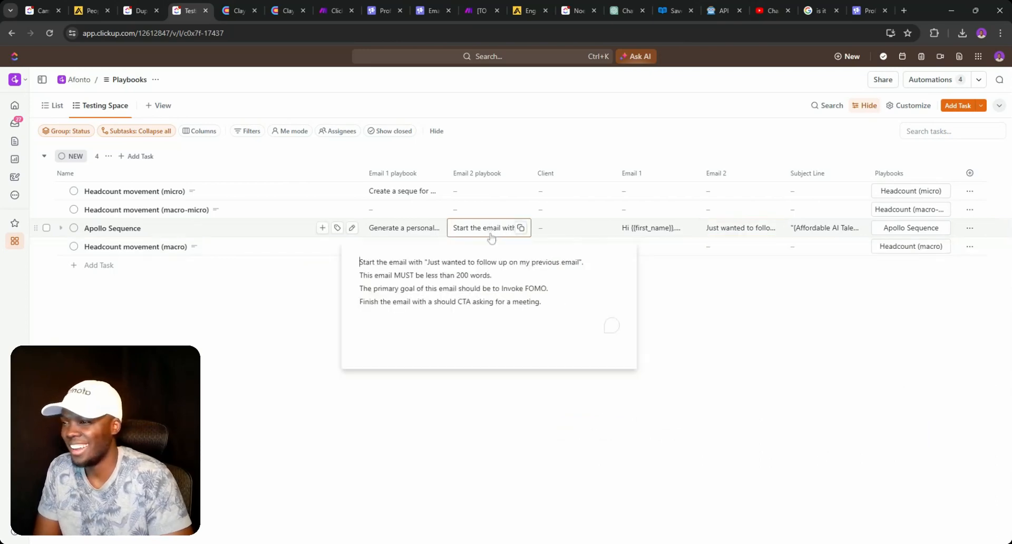
click(458, 275)
key(BackSpace)
key(BackSpace)
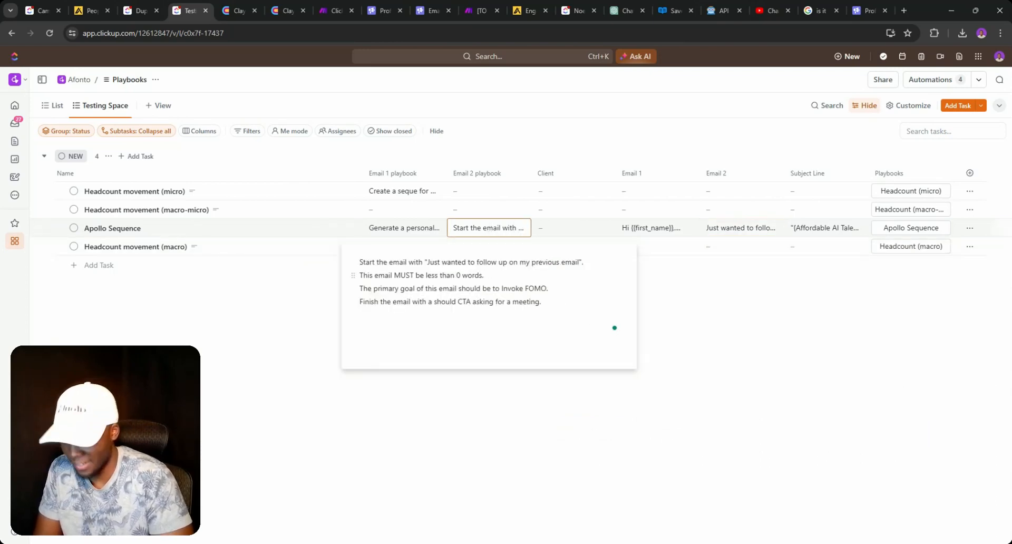
text(4)
click(718, 295)
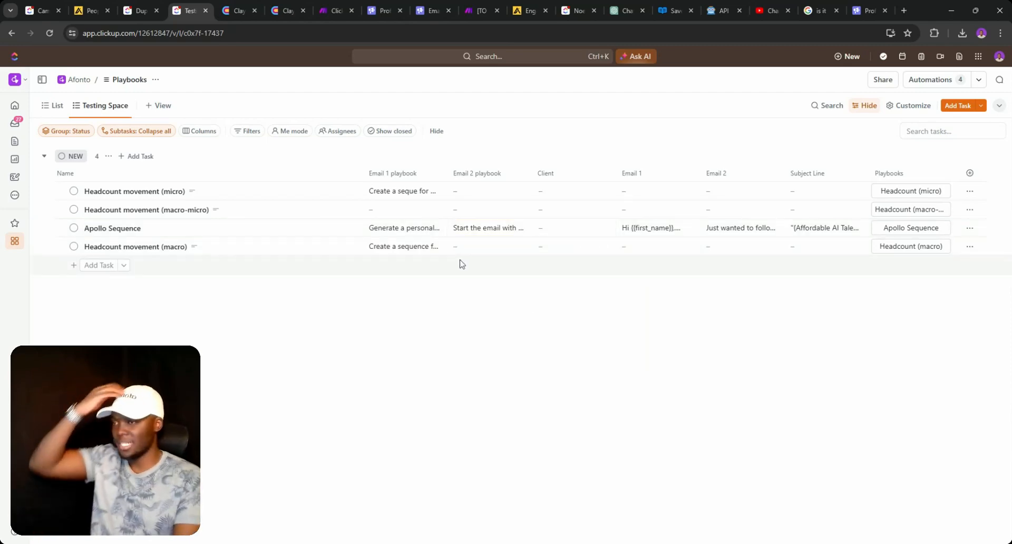
- Save the Make scenario and return to the ClickUp Playbooks table
click(321, 9)
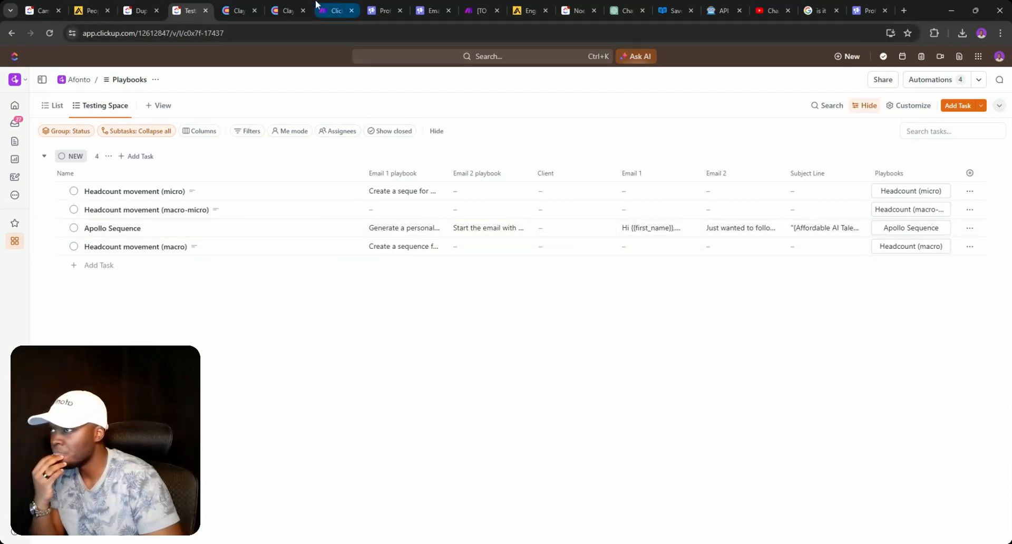
click(282, 512)
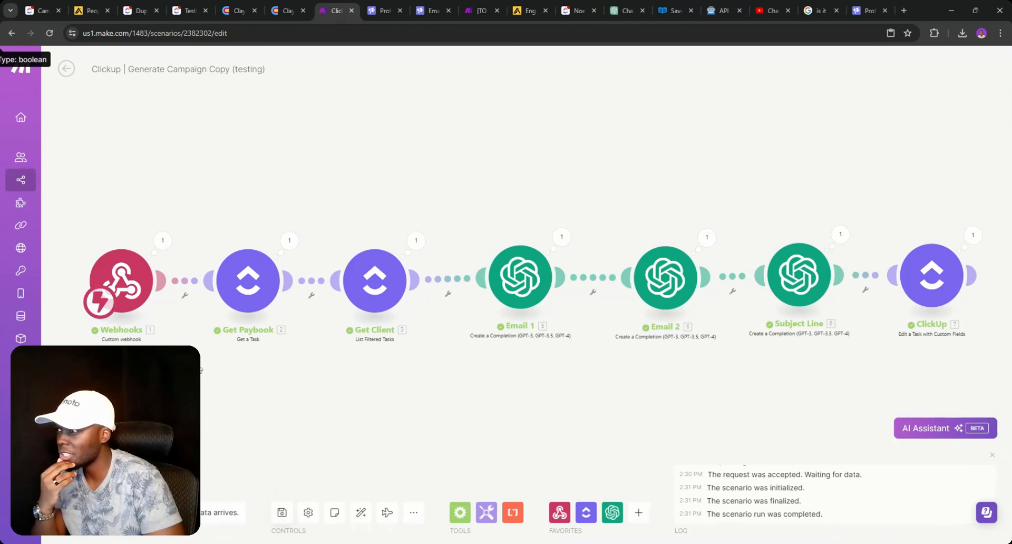
click(66, 69)
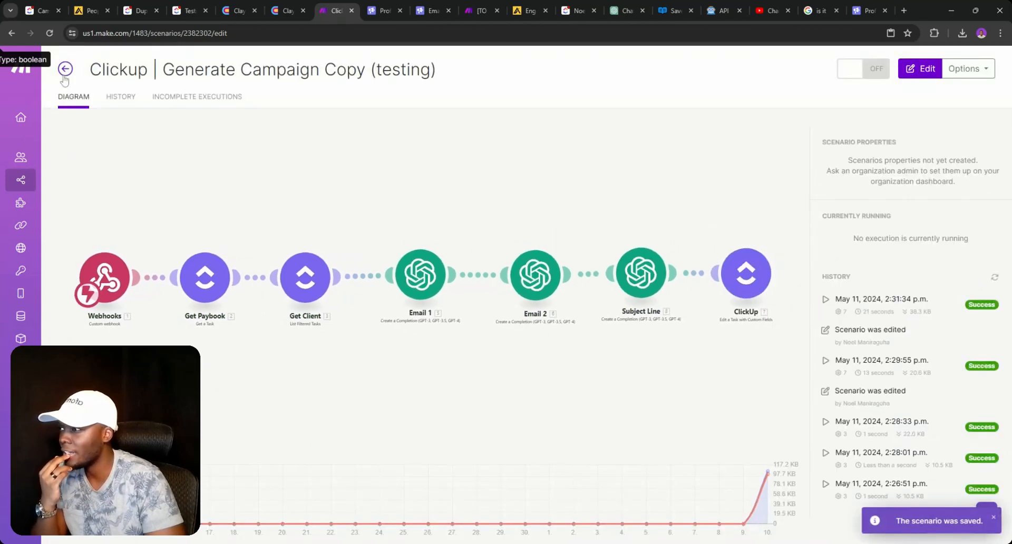
click(190, 10)
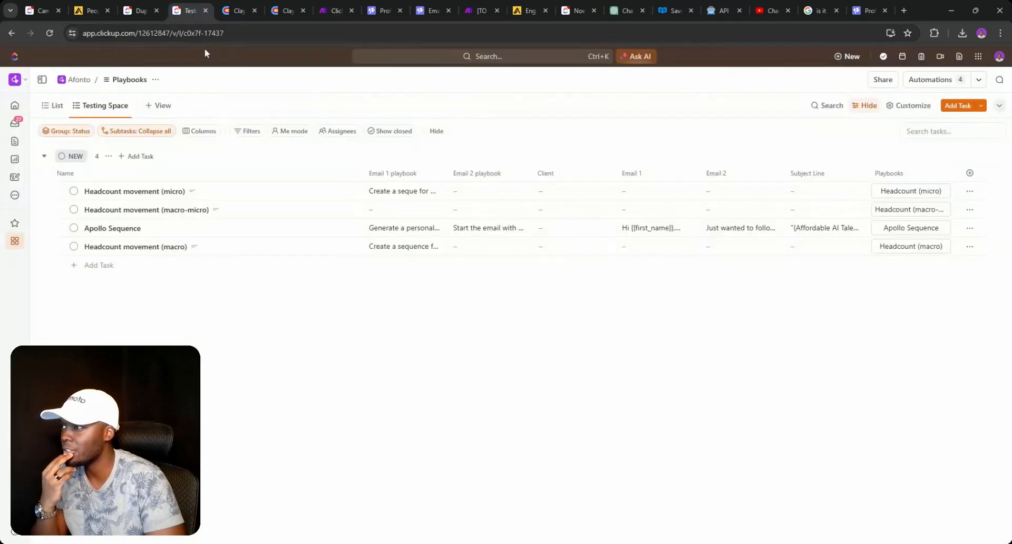
- Review the campaign statuses in Campaigns V2 without changing them
click(55, 106)
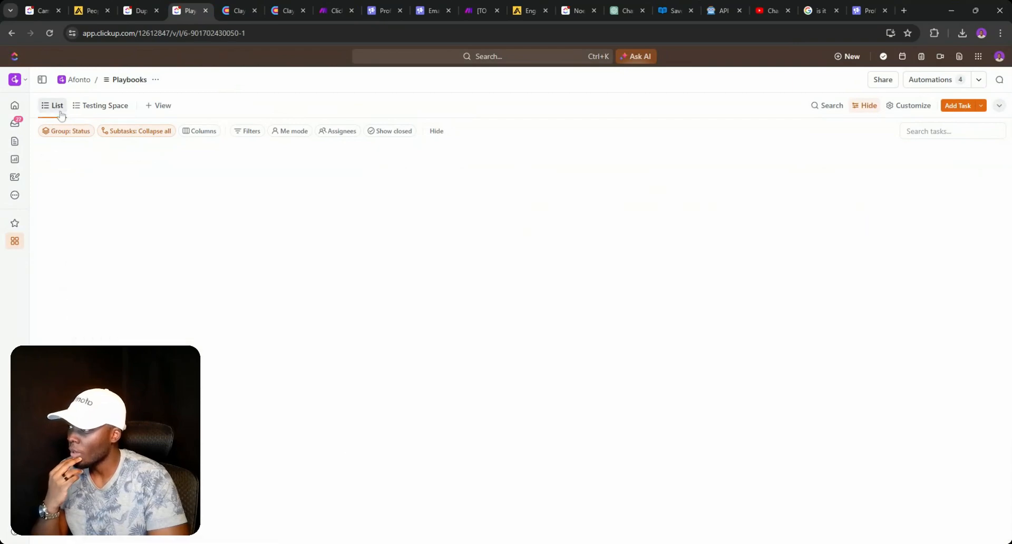
click(139, 10)
click(45, 10)
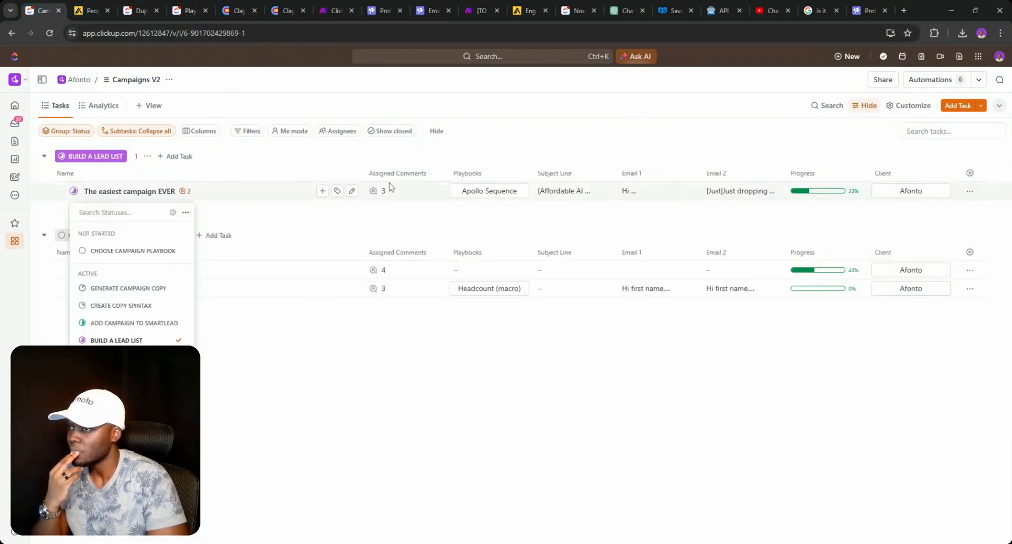
click(474, 102)
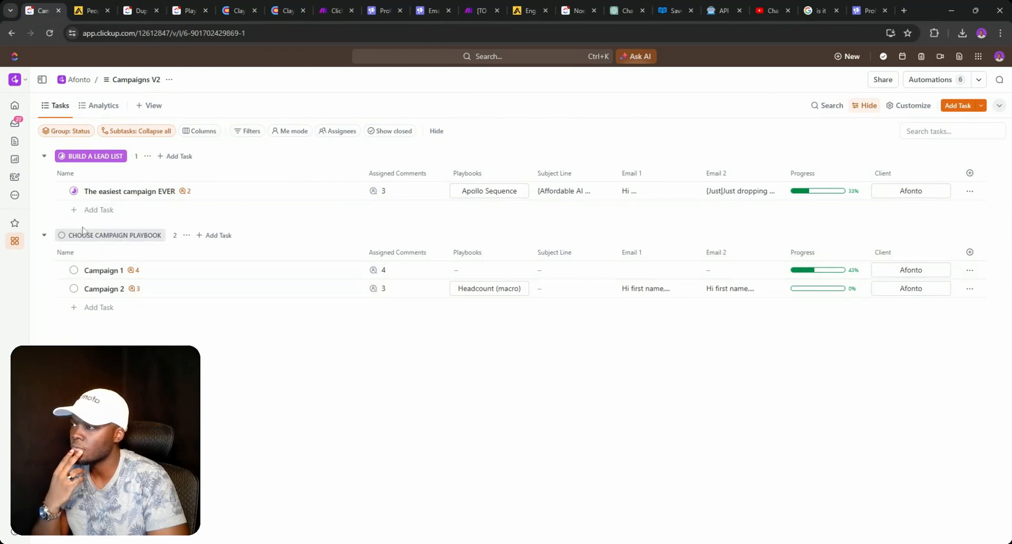
click(74, 191)
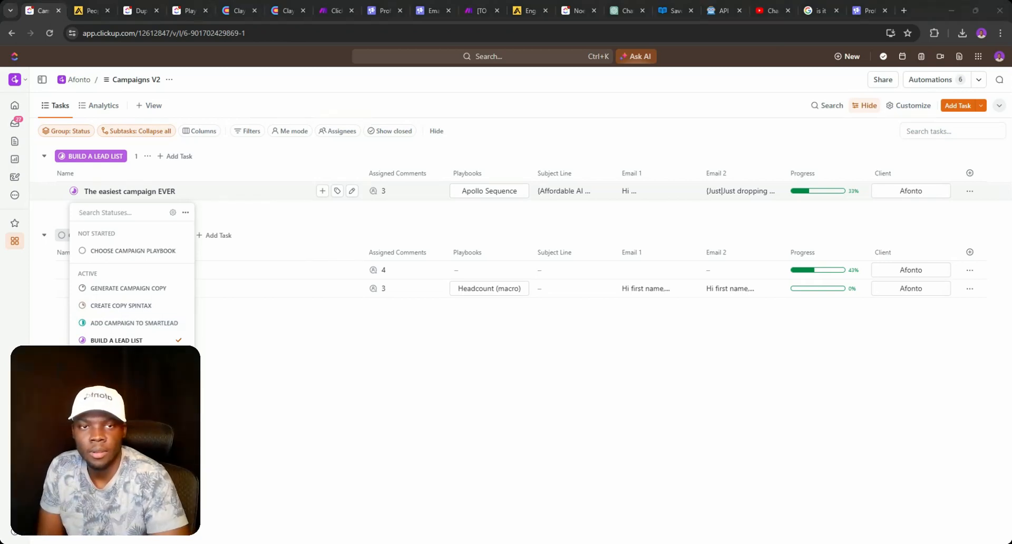
click(565, 102)
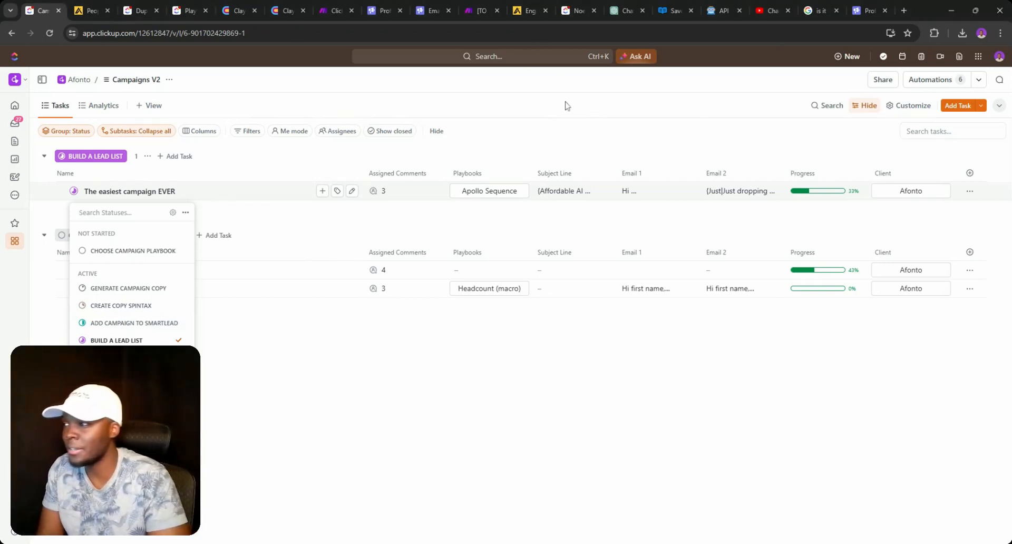
click(565, 105)
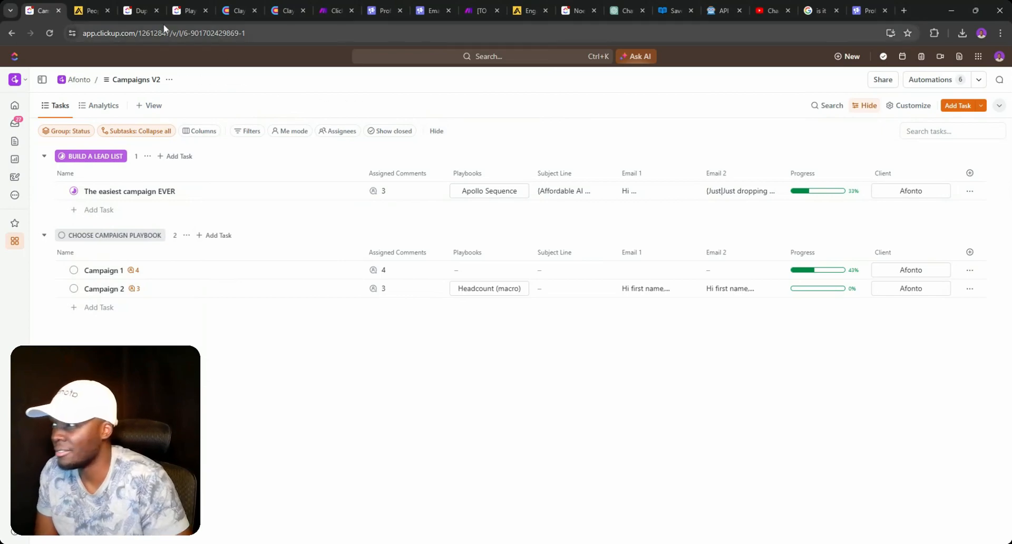
- Move the Duplicate Campaigns and Playbooks tabs beside Campaigns V2, then go to Clay
click(149, 13)
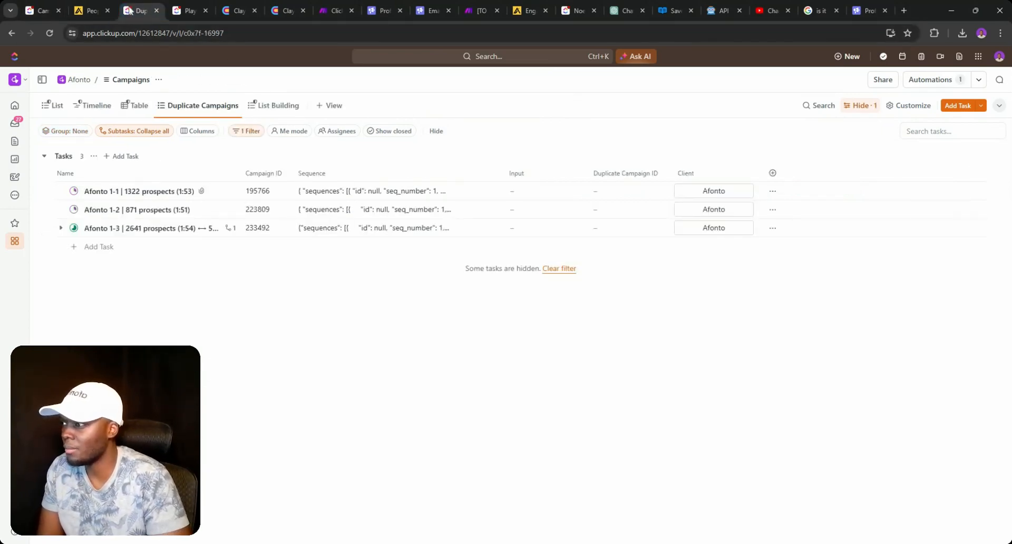
click(45, 8)
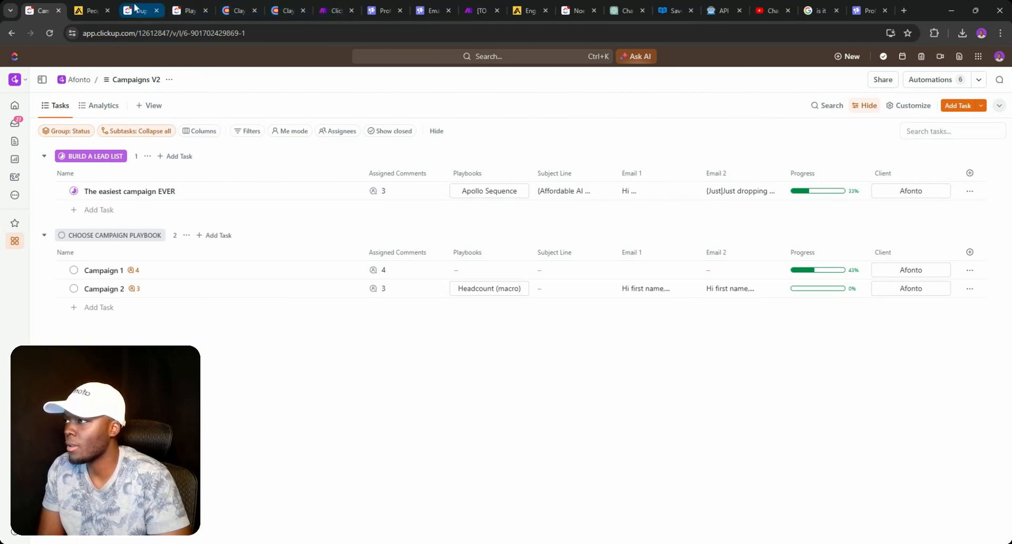
drag(136, 8, 83, 7)
drag(182, 7, 117, 6)
click(240, 11)
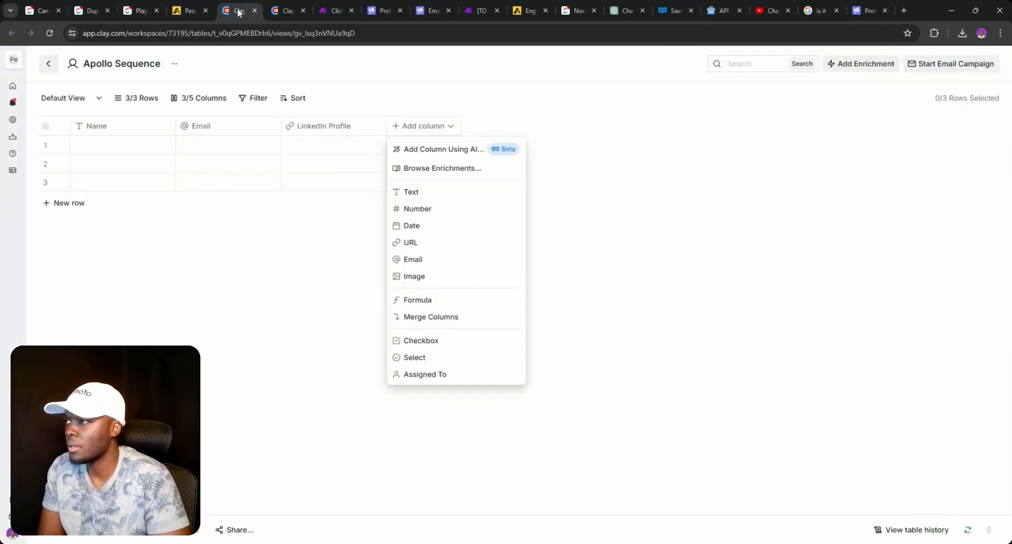
- Place the Clay and Make tabs after Playbooks and begin duplicating the Campaigns V2 tab
drag(238, 12, 194, 10)
drag(335, 8, 241, 7)
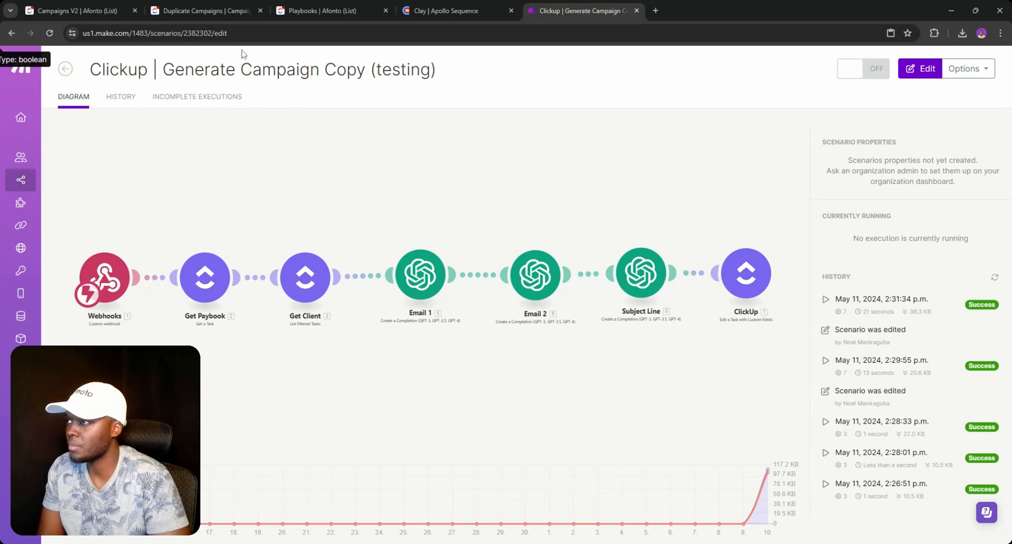
click(78, 7)
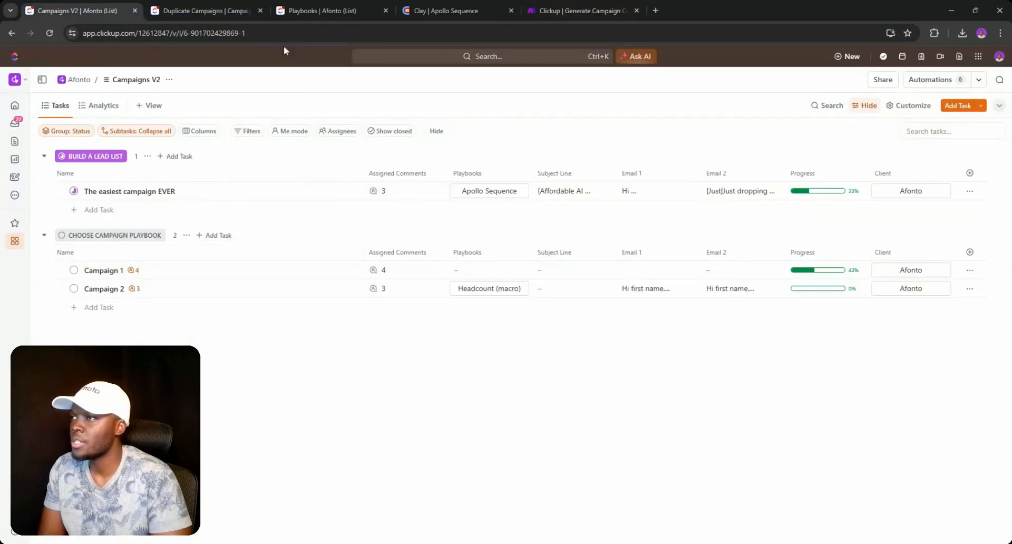
right_click(78, 10)
click(139, 100)
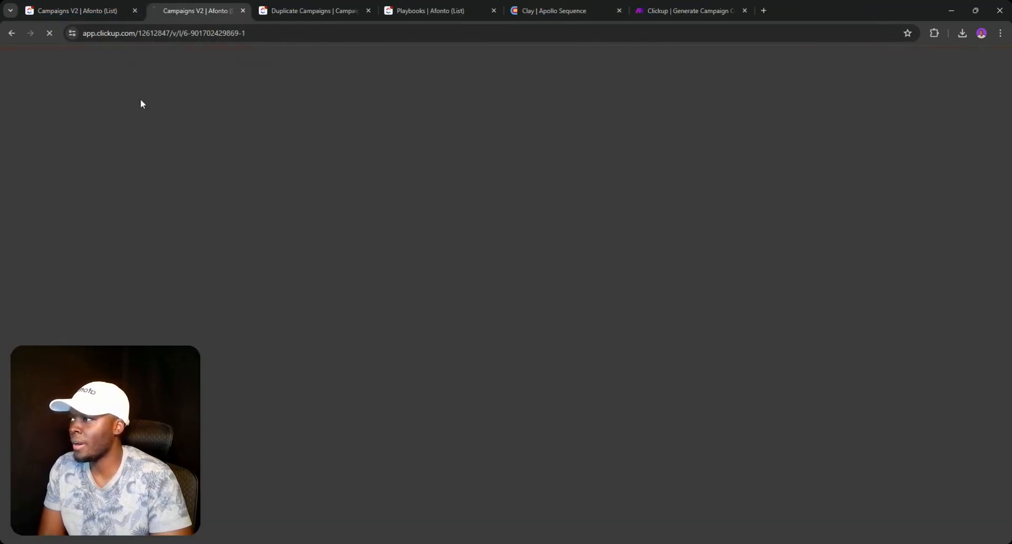
- Duplicate Campaigns V2, open the Clients list there, and return Make to its scenario list
click(91, 11)
mouse_move(24, 245)
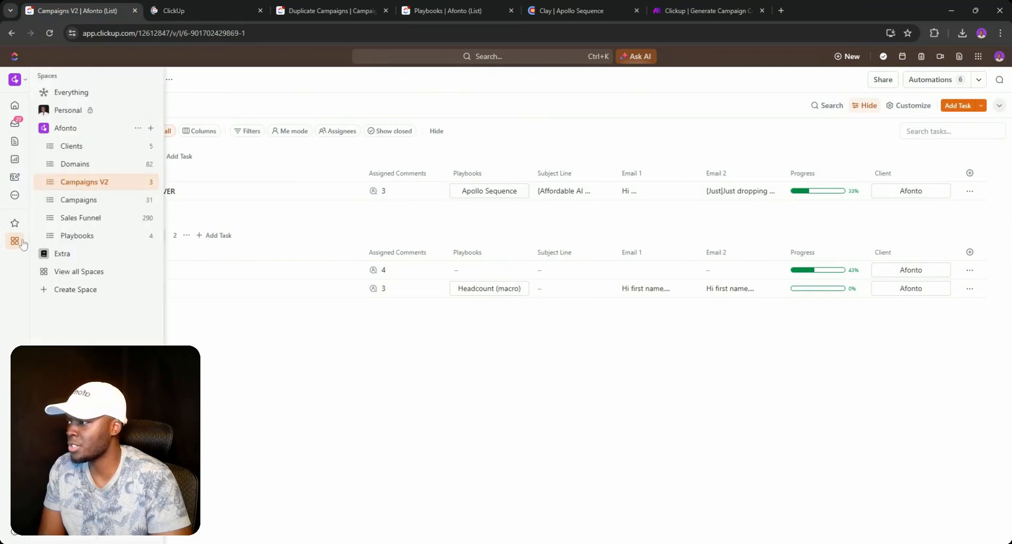
click(75, 148)
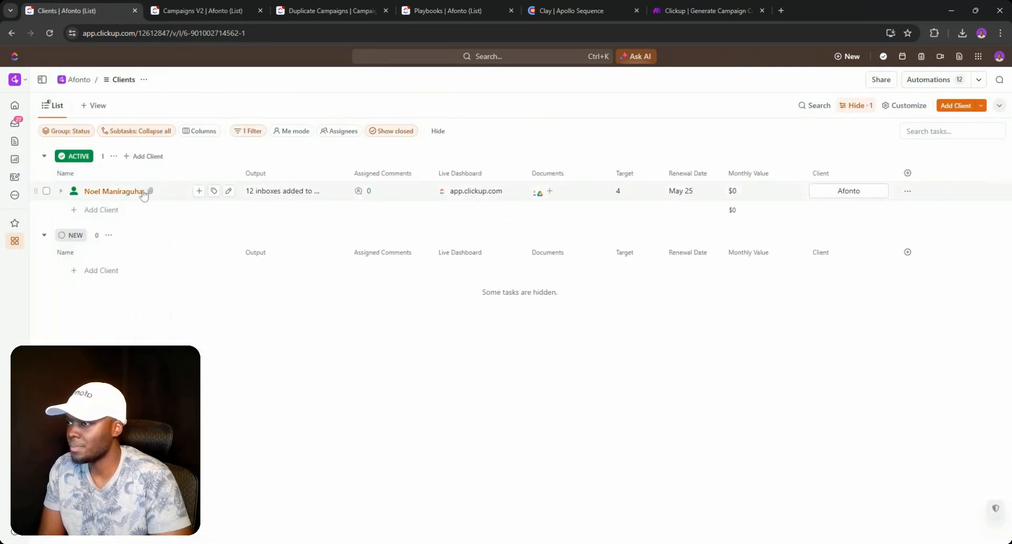
click(248, 8)
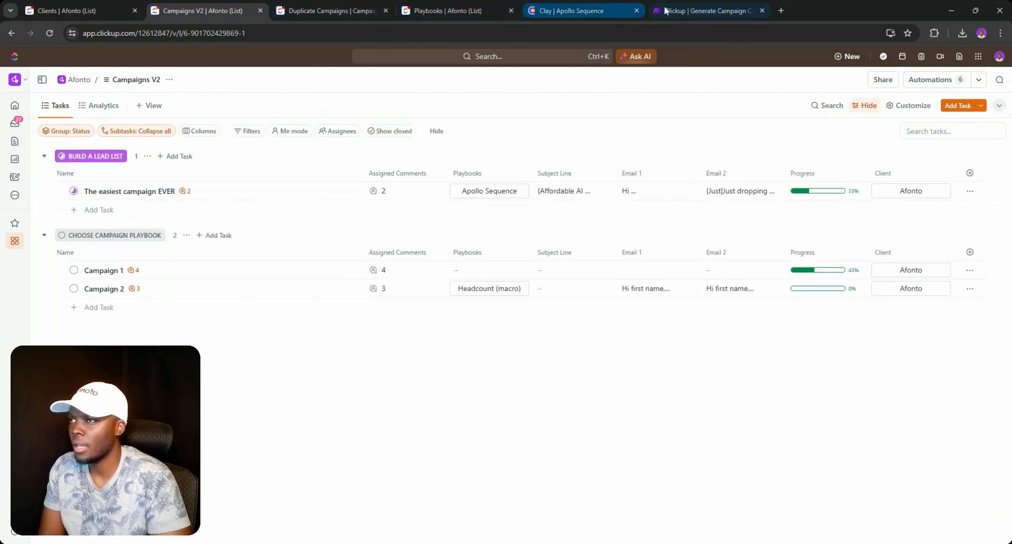
click(687, 9)
click(65, 69)
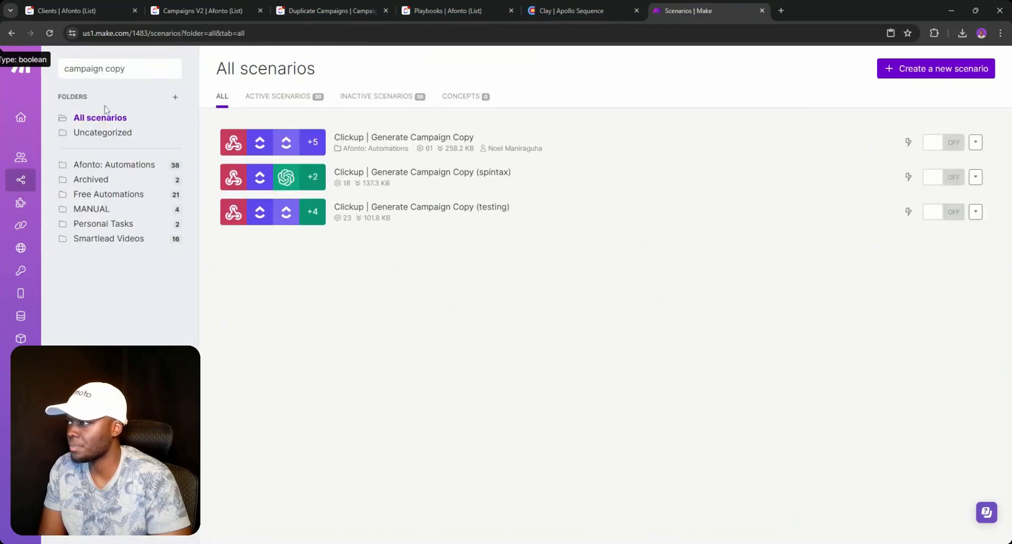
- Duplicate the Make scenarios tab and search the scenarios for 'Campaign'
double_click(115, 69)
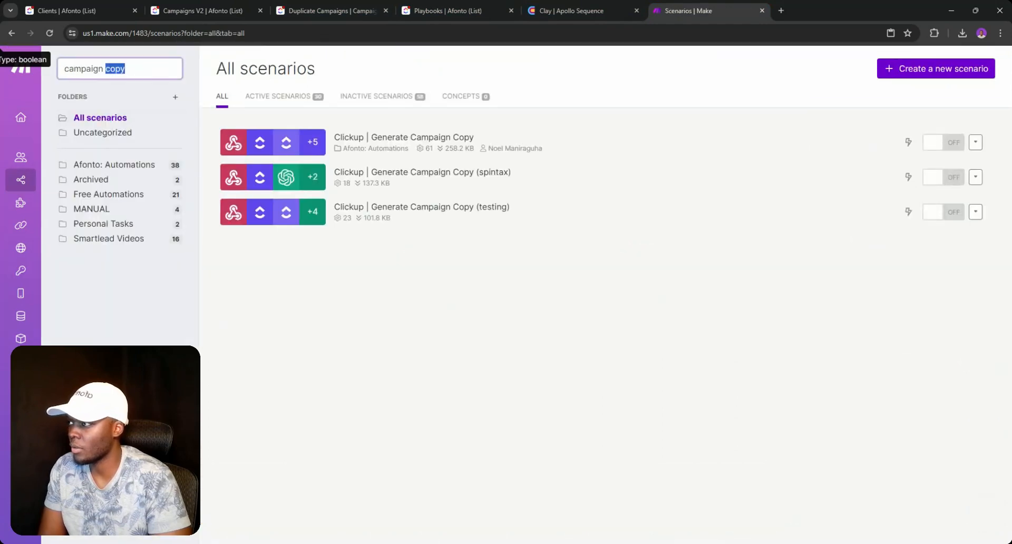
right_click(700, 9)
click(698, 64)
click(675, 3)
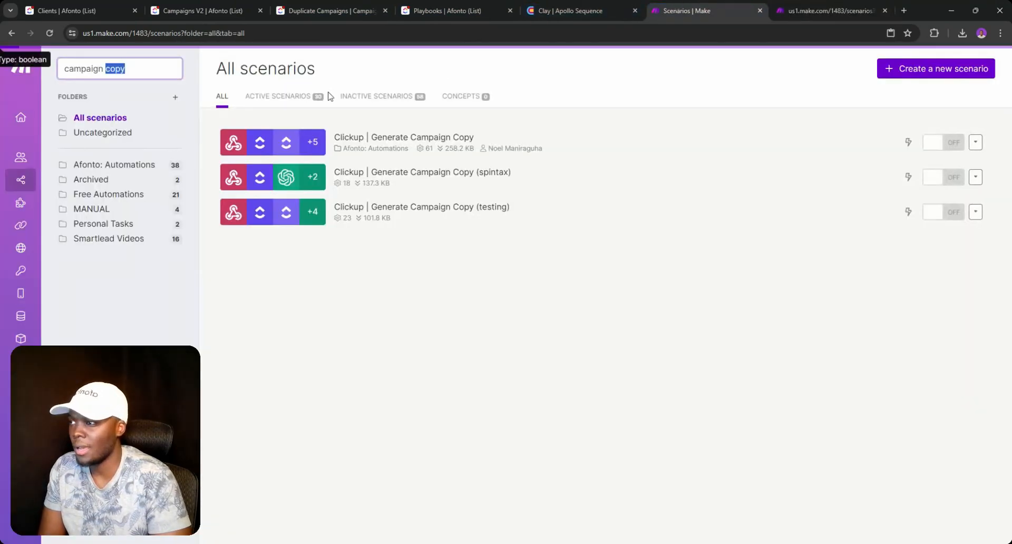
key(ctrl+a)
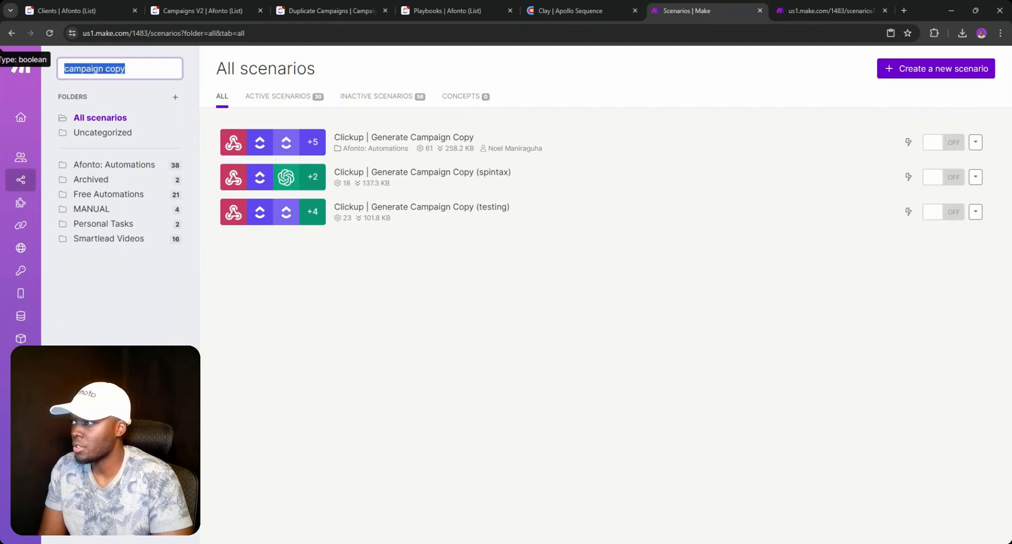
key(BackSpace)
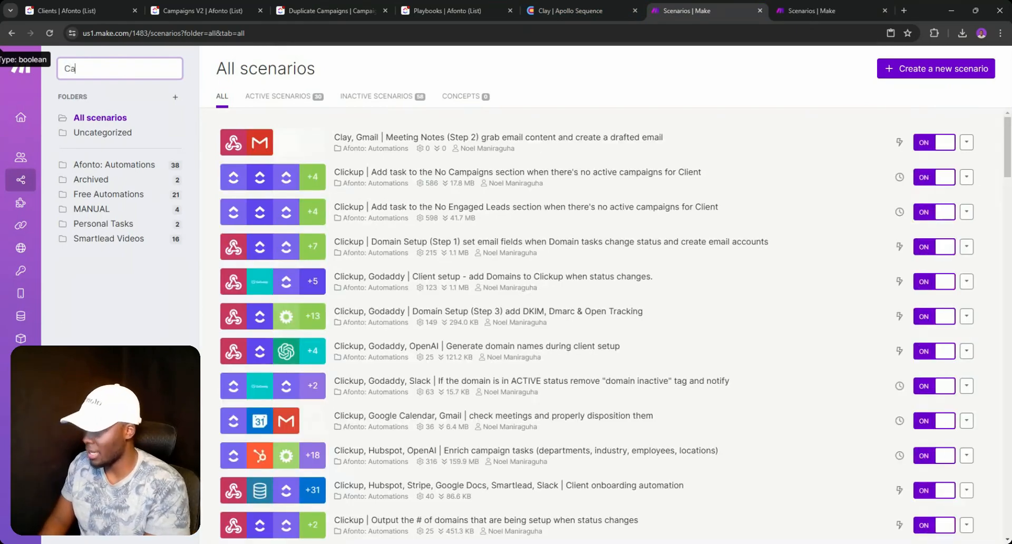
text(Campaign)
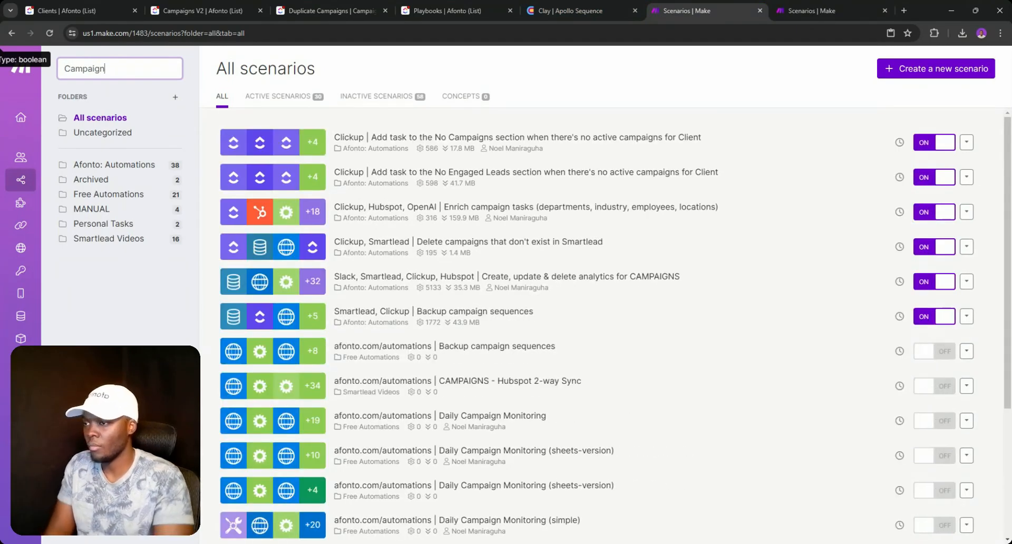
scroll(433, 436, down, 4)
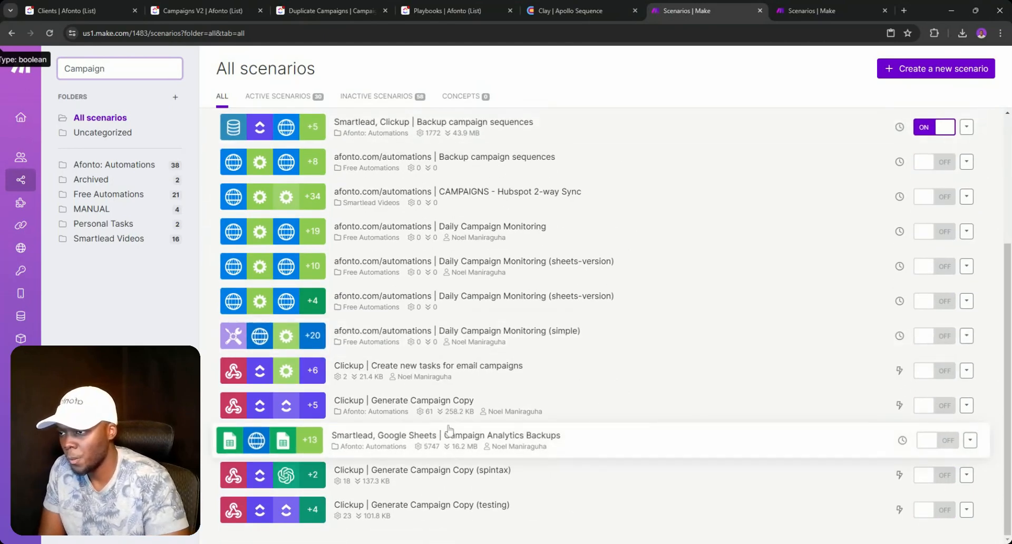
- Open the create-tasks scenario and the three Generate Campaign Copy scenarios in separate tabs
middle_click(463, 376)
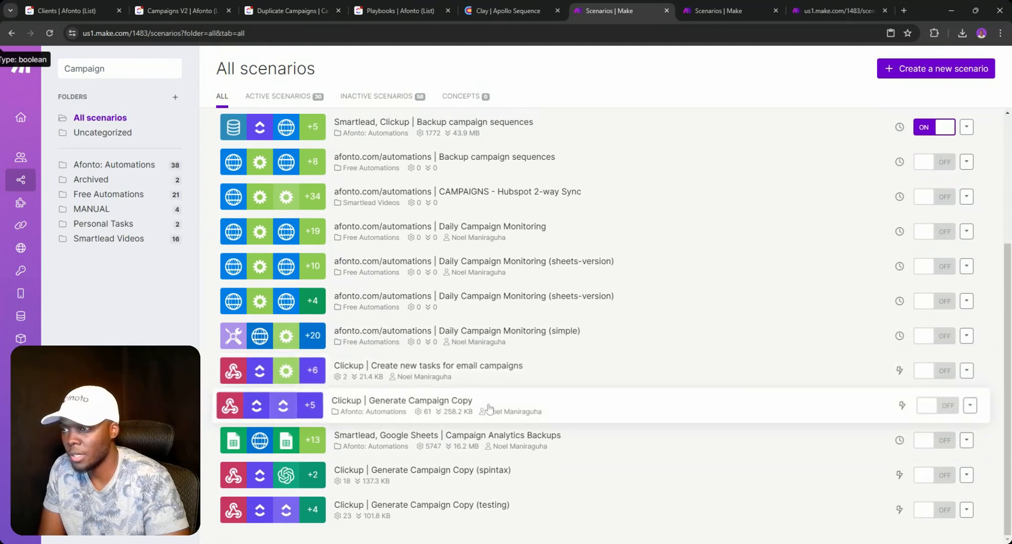
click(775, 11)
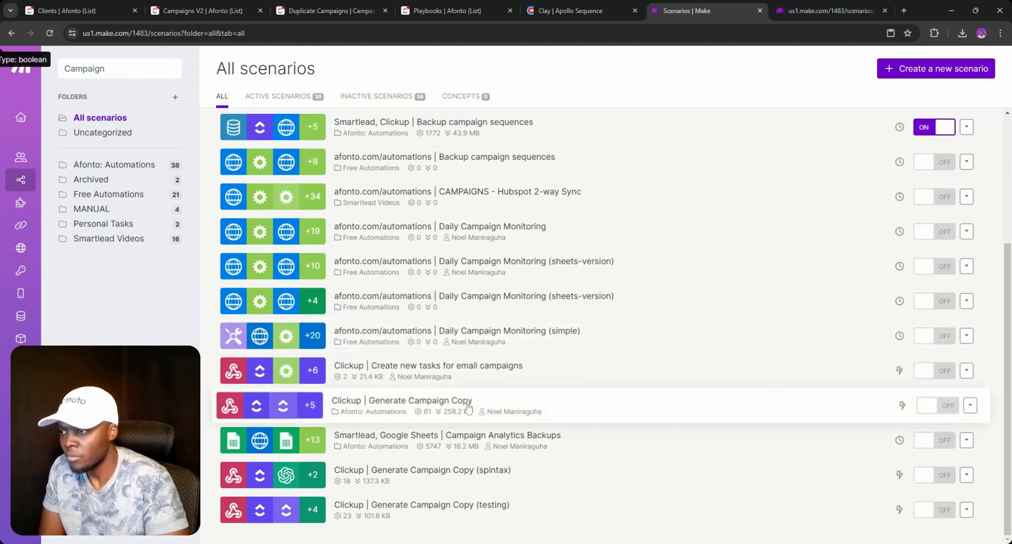
middle_click(474, 472)
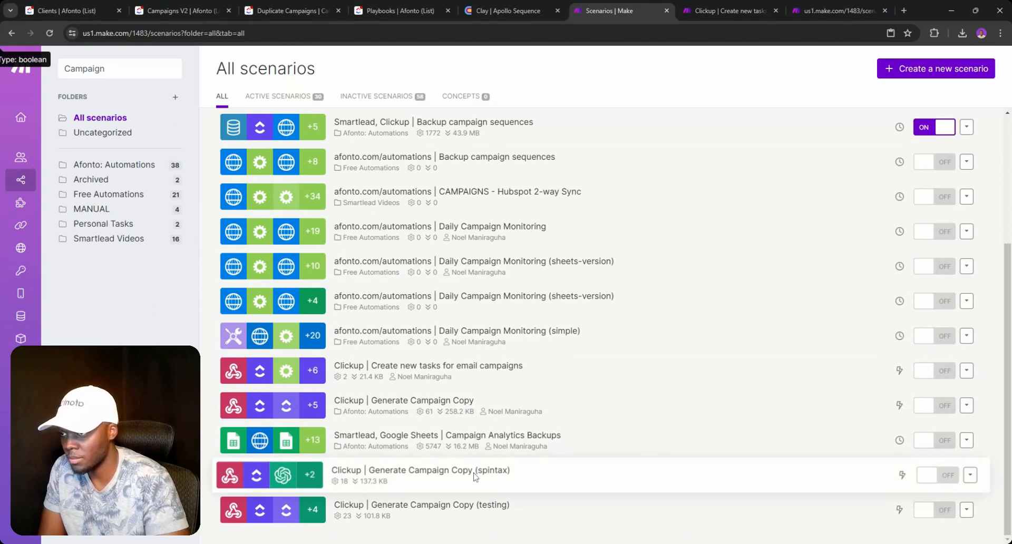
middle_click(442, 513)
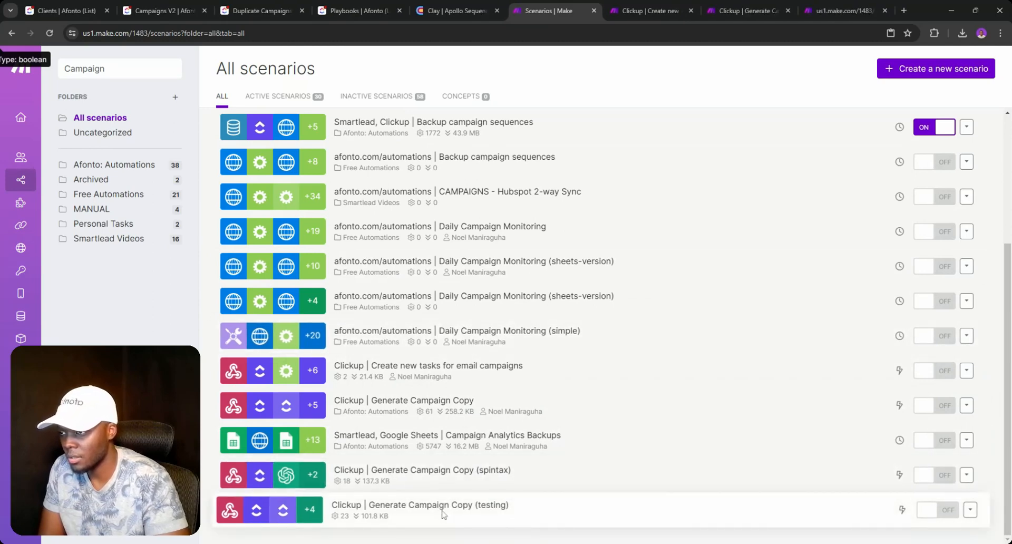
middle_click(473, 406)
click(572, 6)
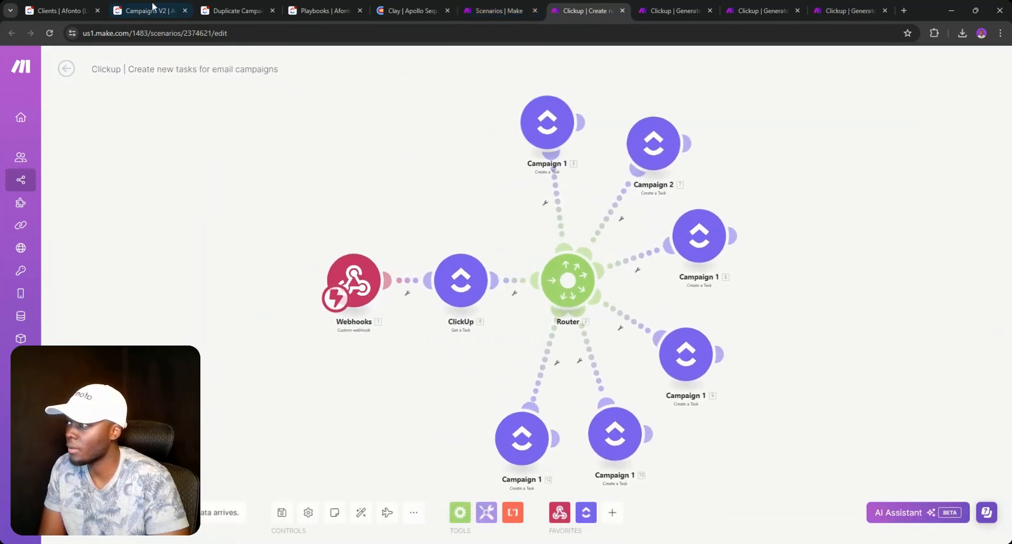
click(63, 11)
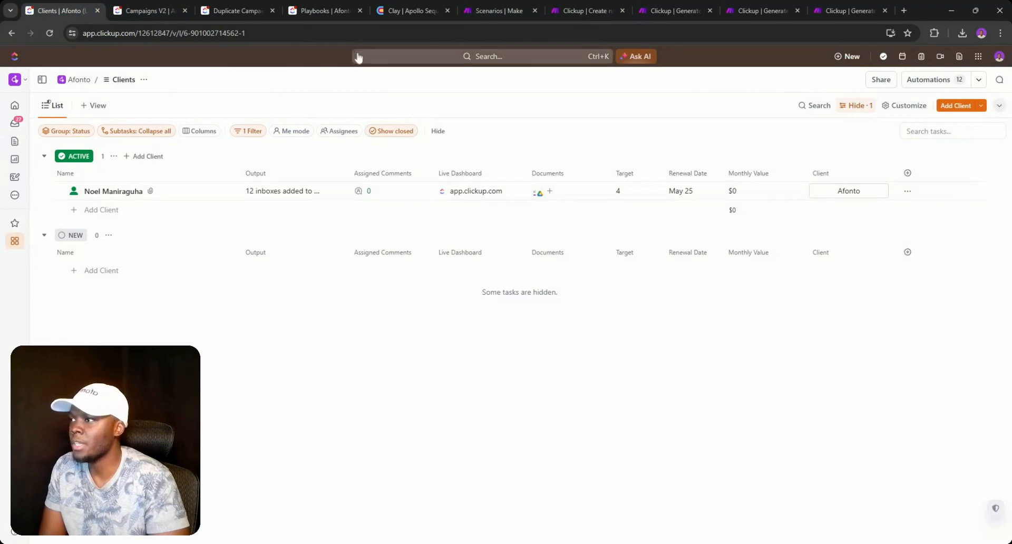
- Rename the third and fourth task-creating modules to Campaign 3 and Campaign 4
click(506, 11)
click(565, 8)
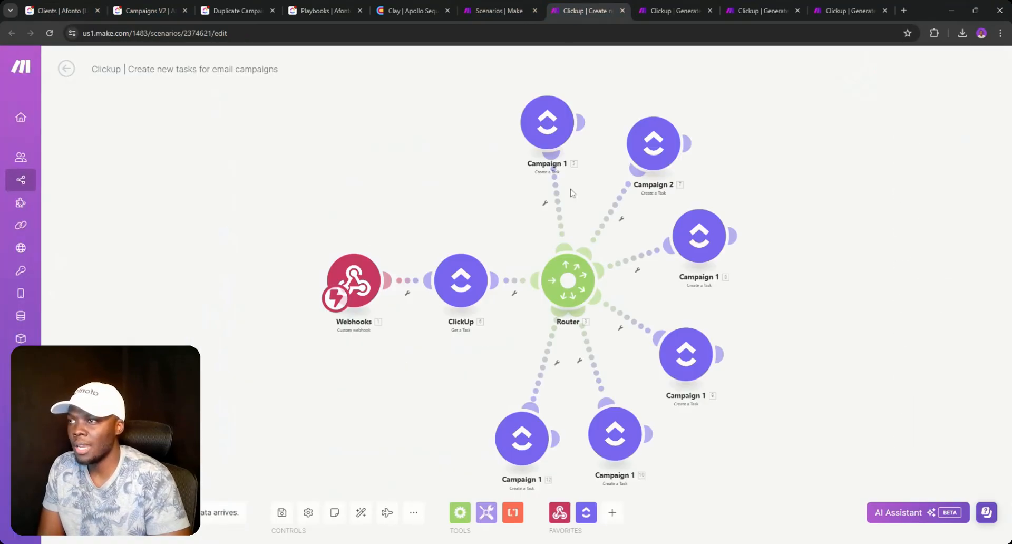
right_click(701, 246)
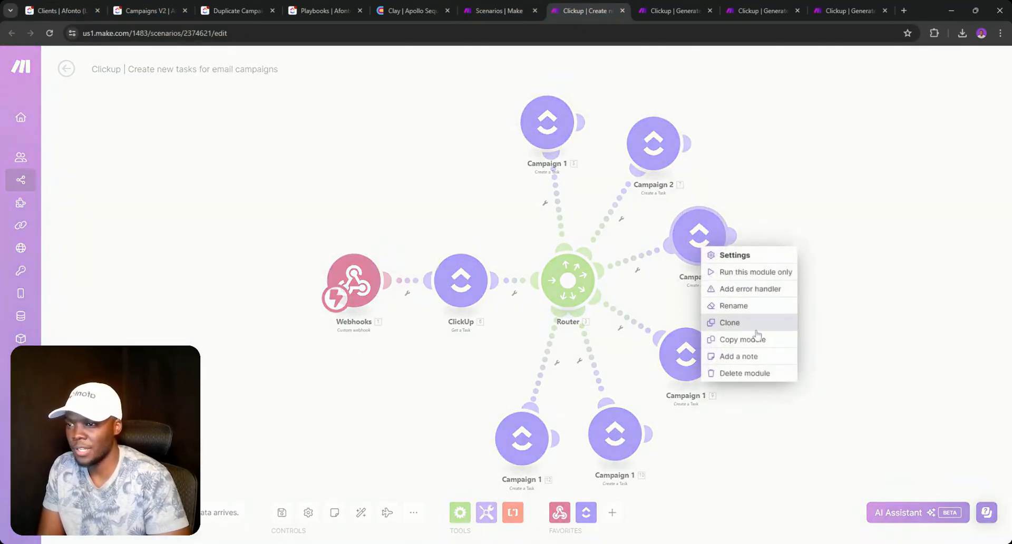
click(734, 306)
key(BackSpace)
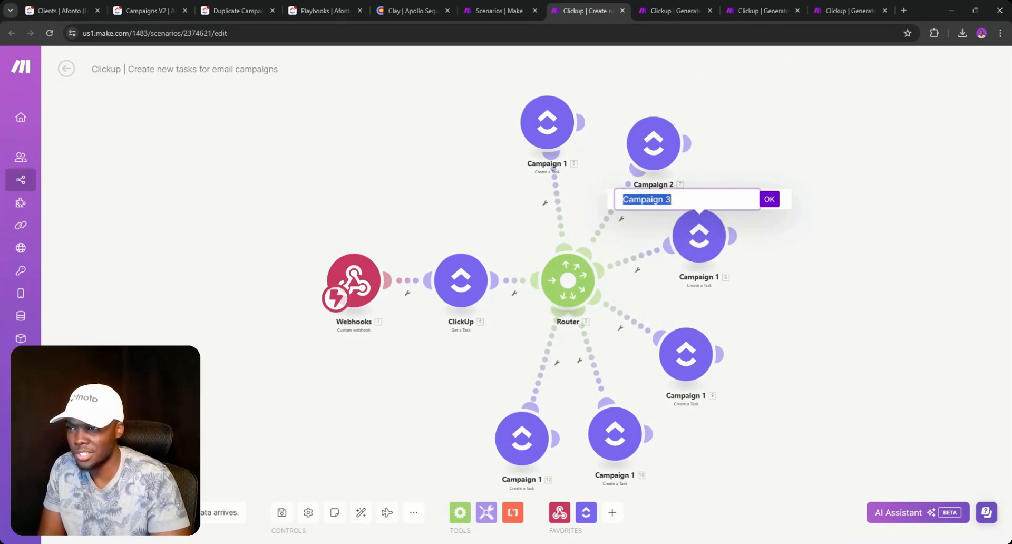
click(769, 199)
right_click(691, 359)
click(721, 416)
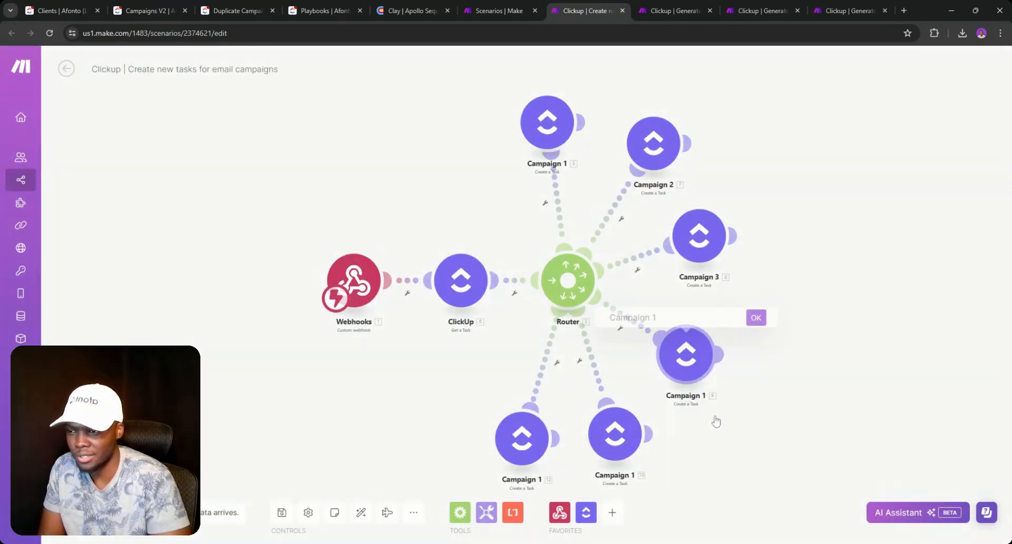
key(Return)
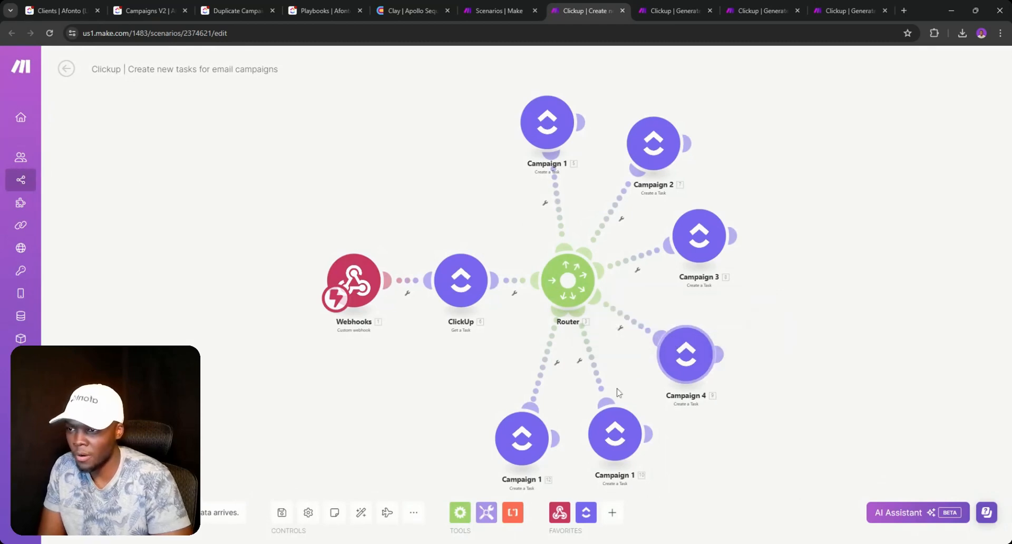
- Rename the bottom module and set the sixth module's Task Name to 'Campaign 6'
right_click(612, 416)
click(653, 462)
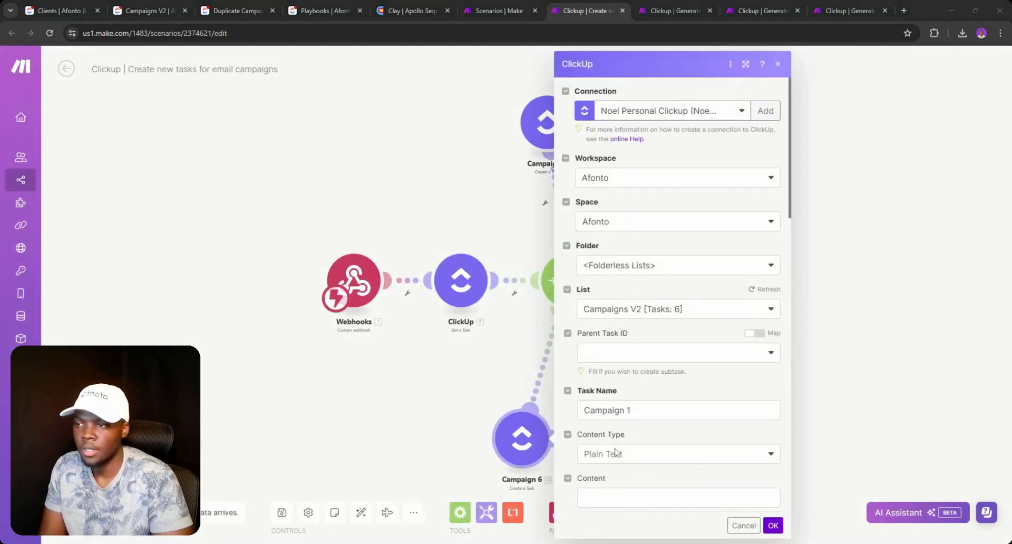
scroll(615, 452, down, 3)
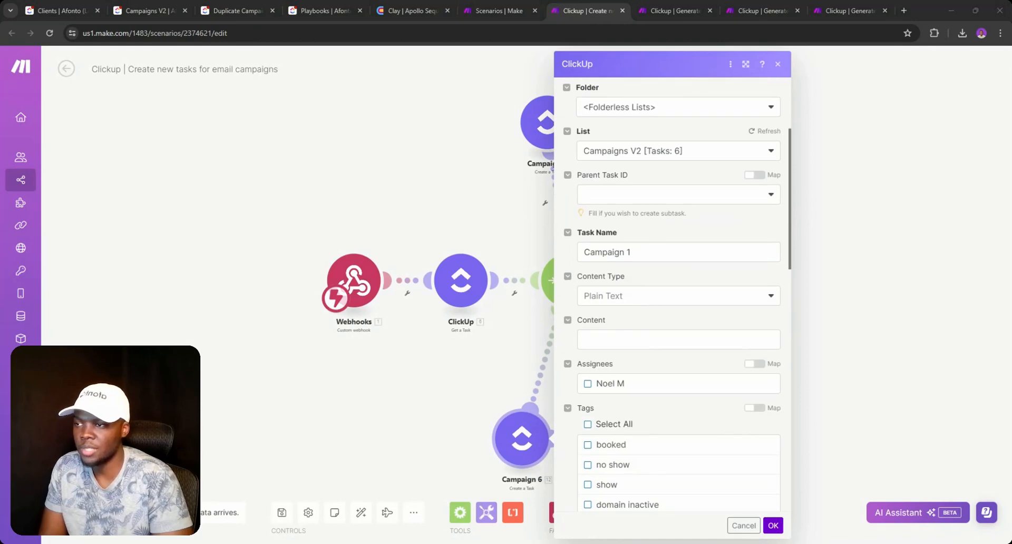
click(653, 252)
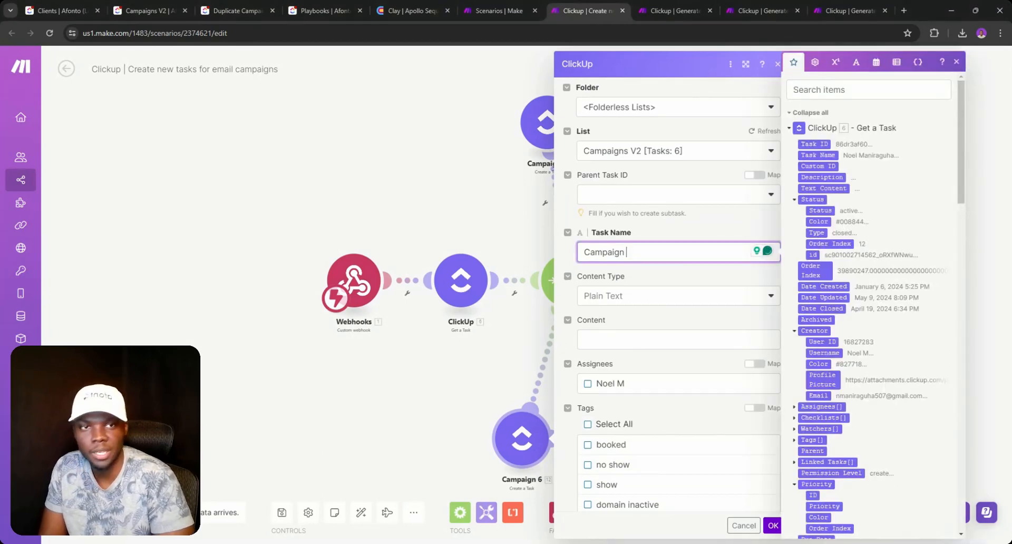
text(6)
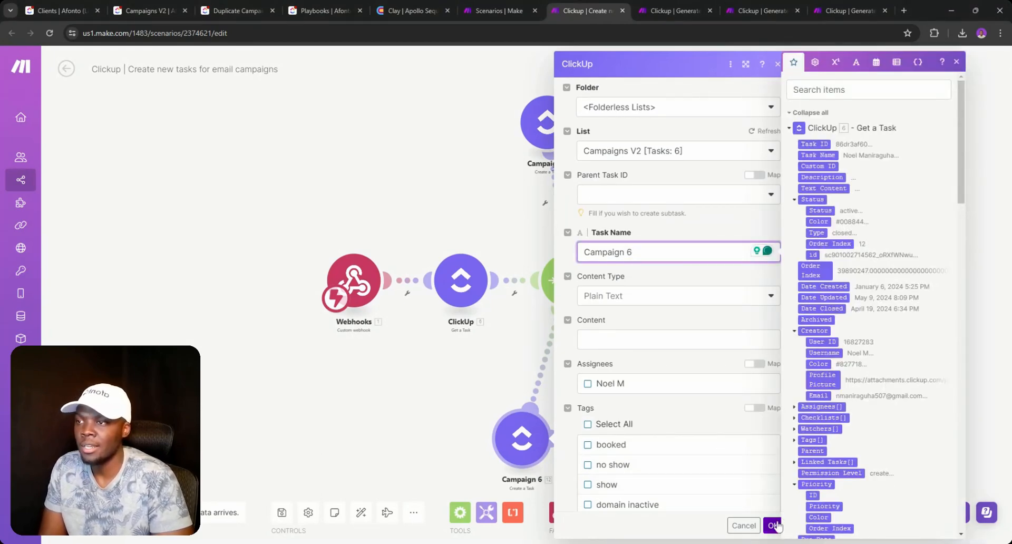
scroll(723, 395, down, 10)
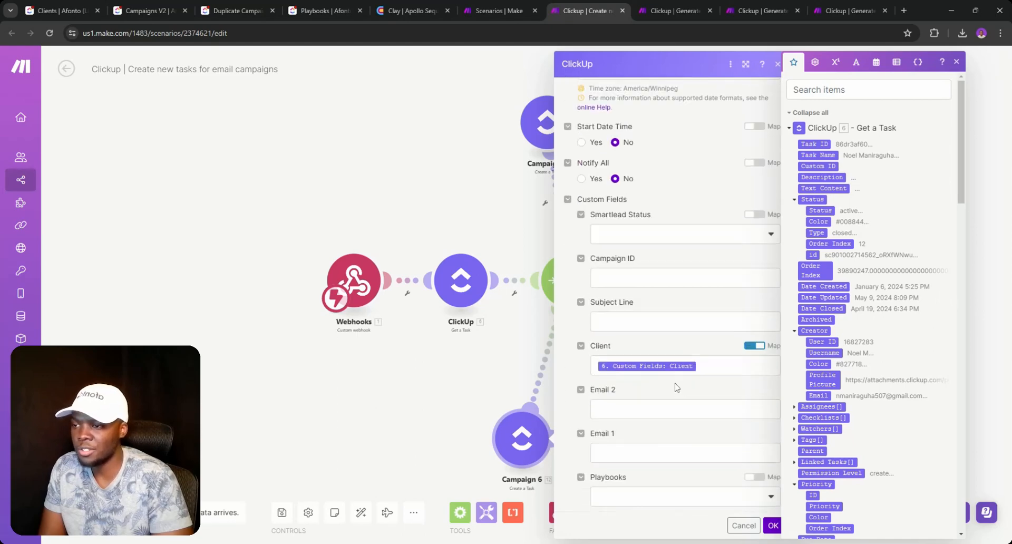
click(773, 525)
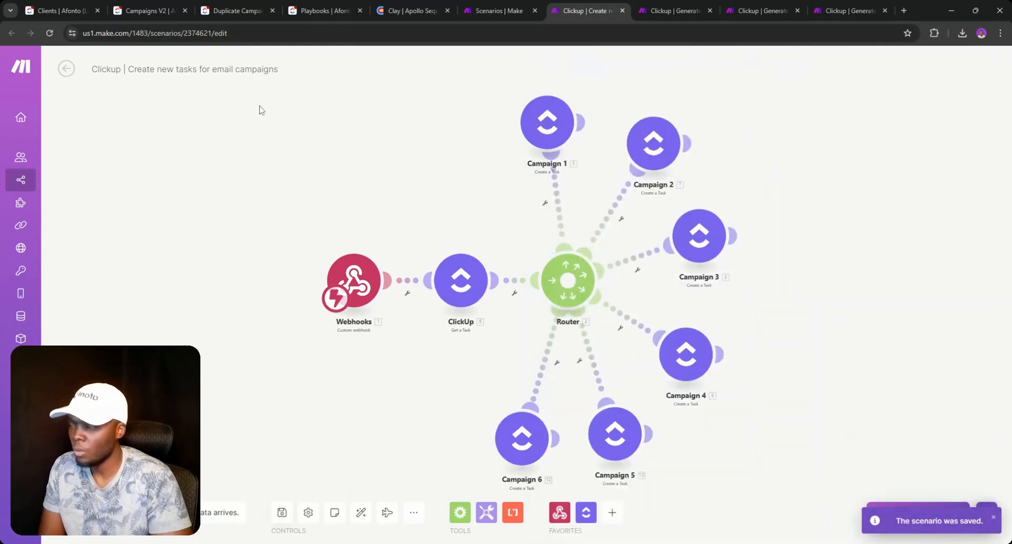
- Open the client task and set its status to Modify Company Overview
click(54, 6)
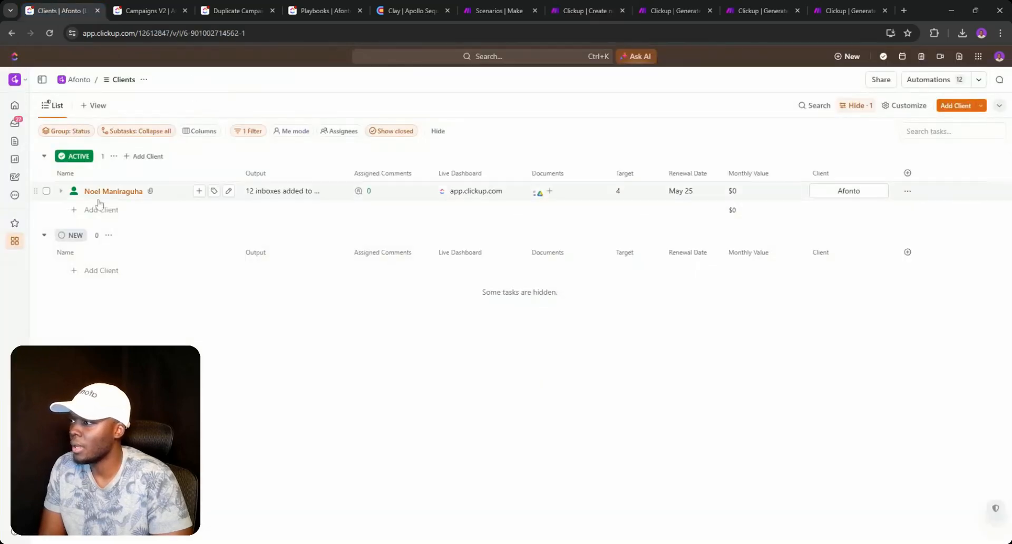
click(75, 193)
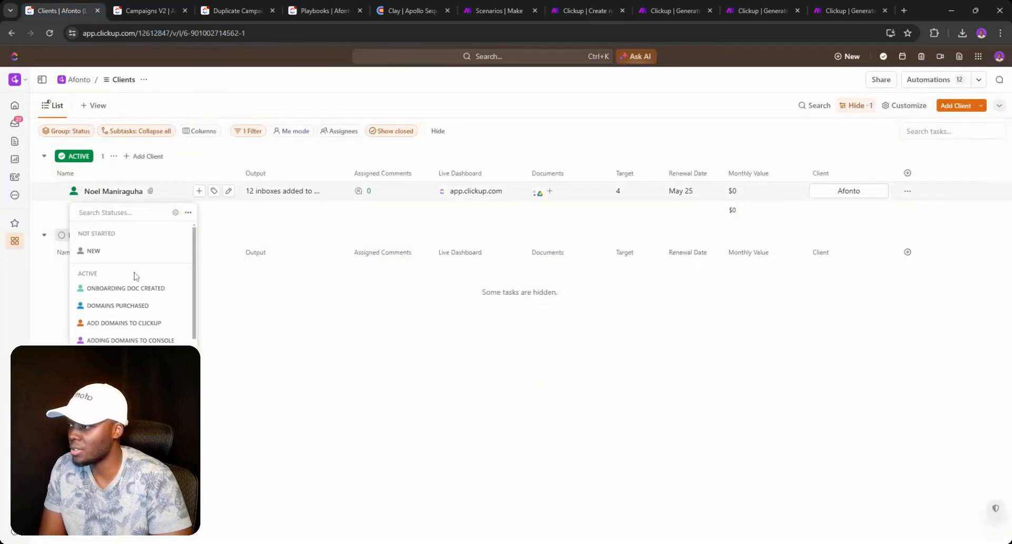
scroll(135, 279, down, 2)
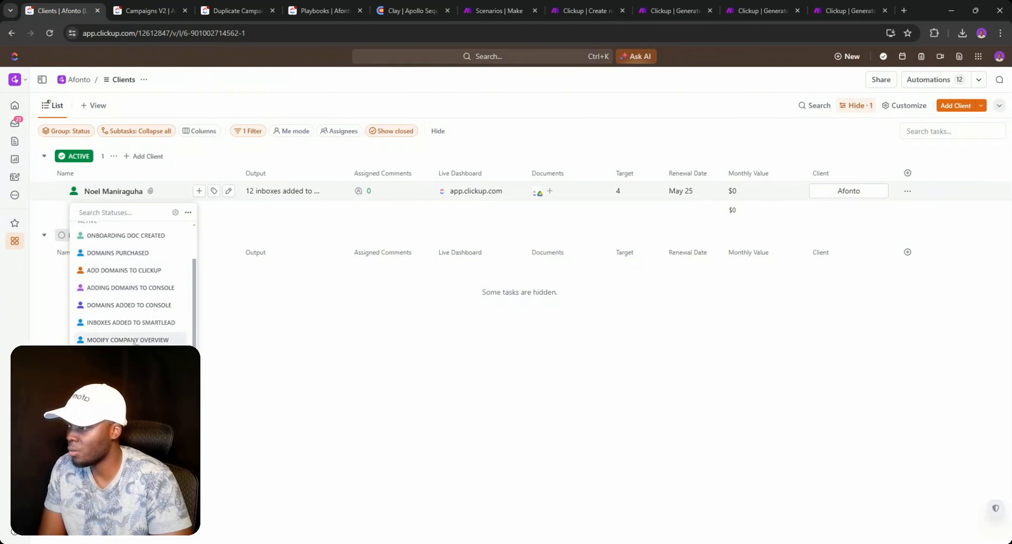
scroll(131, 280, down, 2)
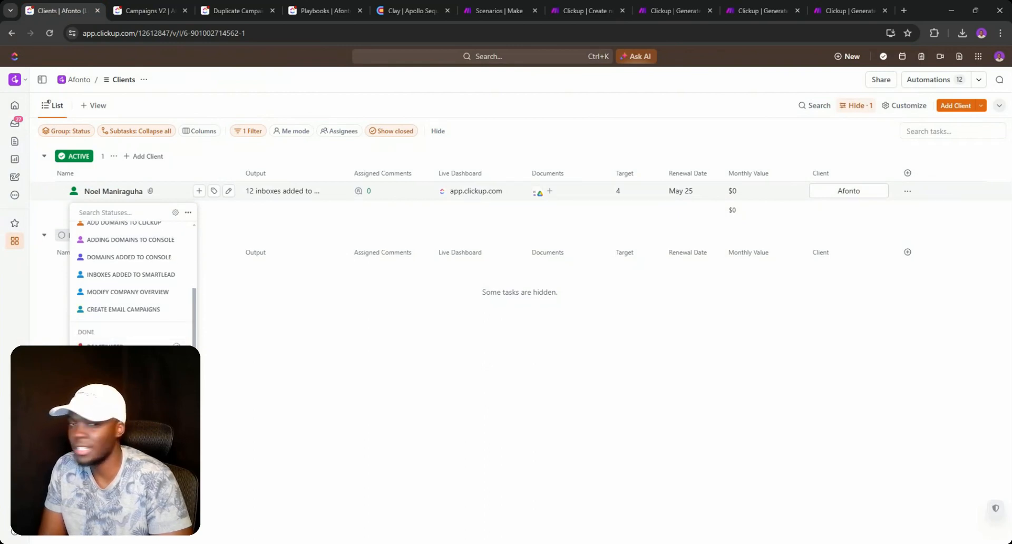
click(129, 191)
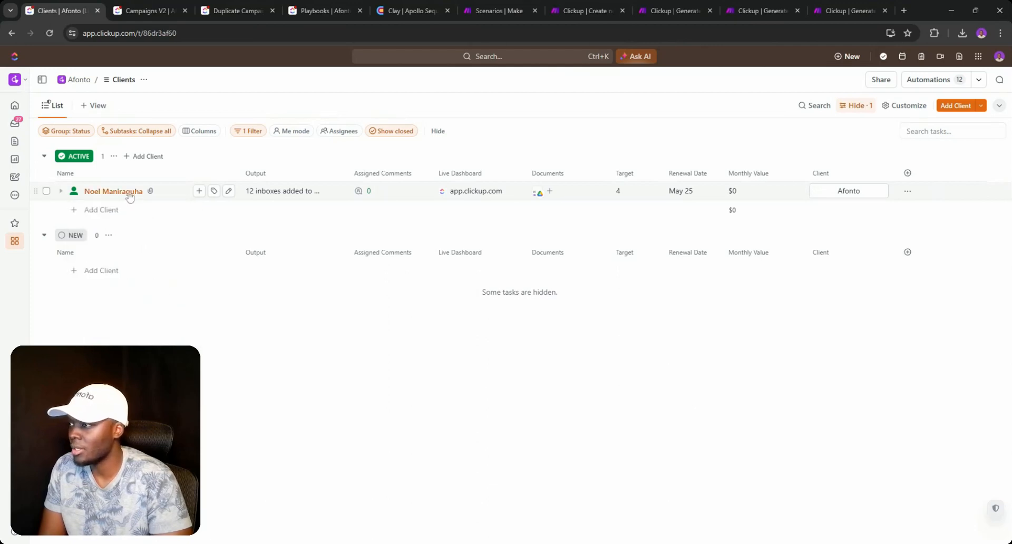
click(129, 191)
click(327, 191)
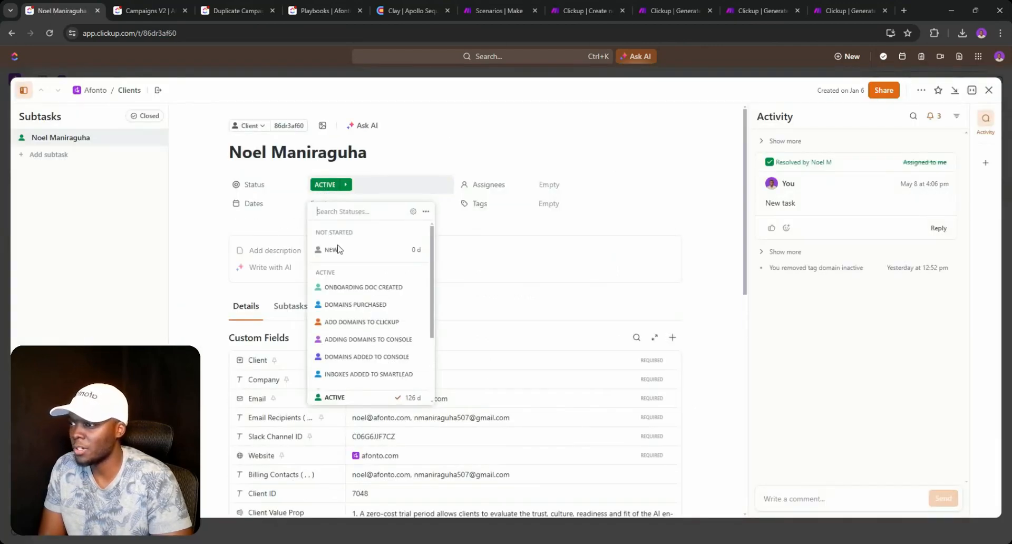
scroll(372, 327, down, 4)
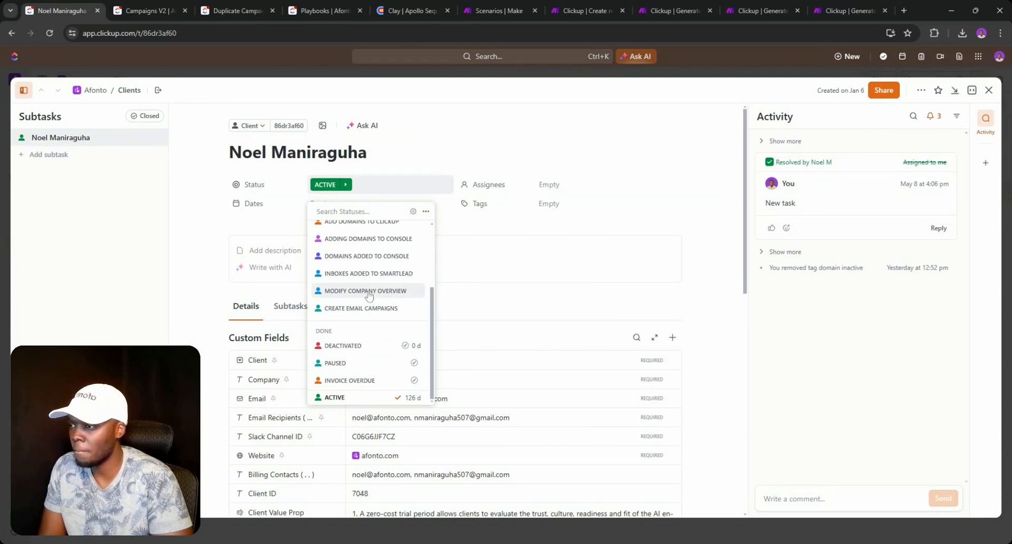
click(369, 292)
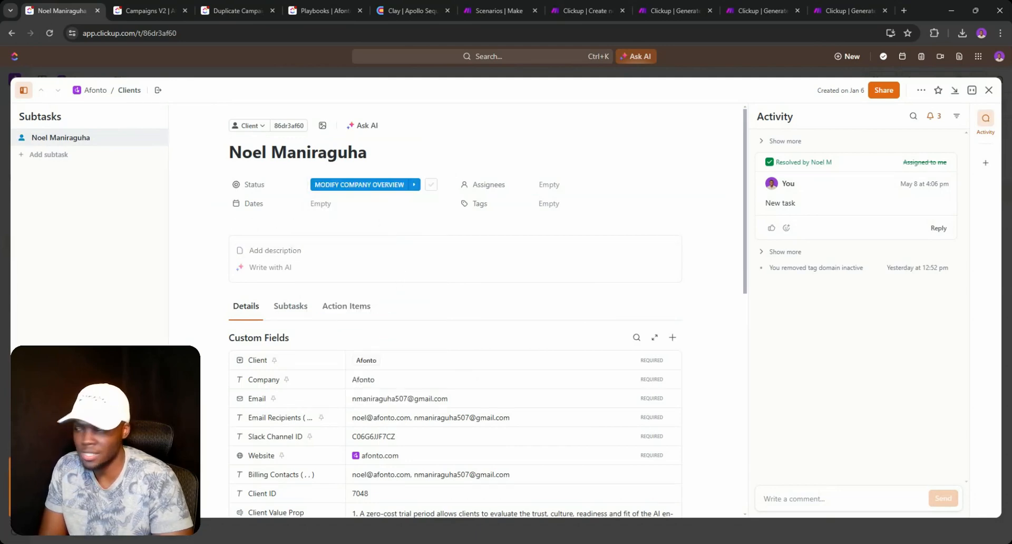
- Change the client task's status to Create Email Campaigns
click(377, 185)
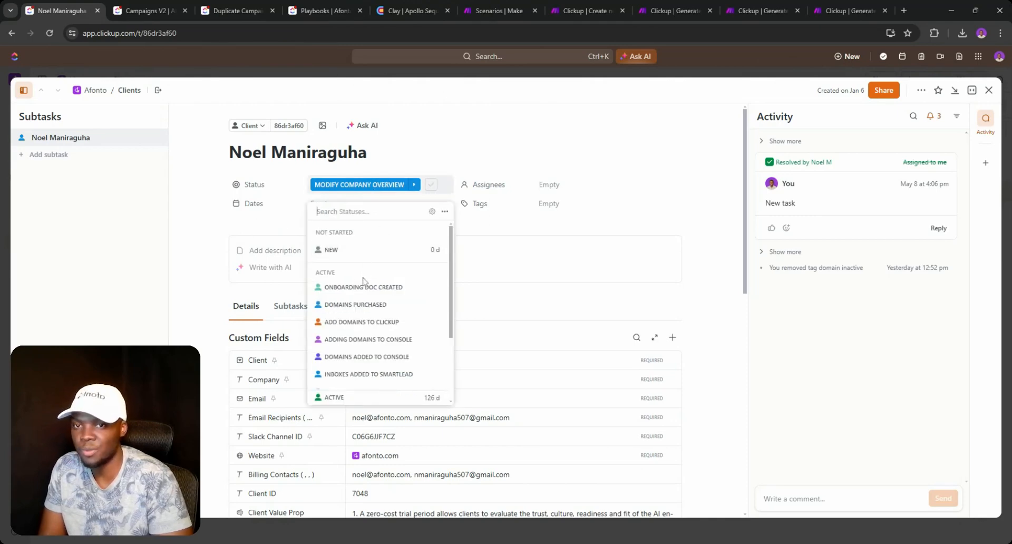
scroll(362, 281, down, 2)
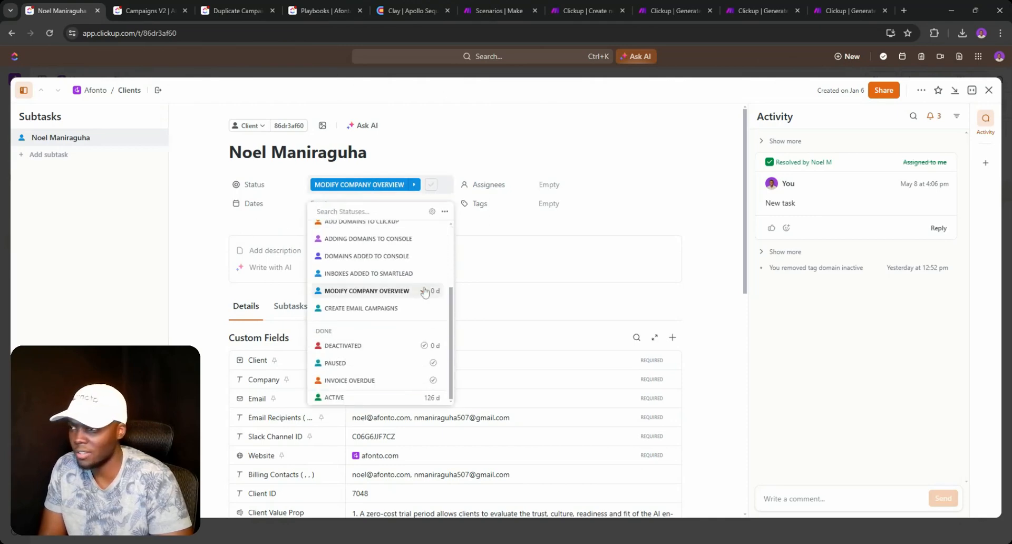
click(727, 274)
scroll(508, 271, down, 5)
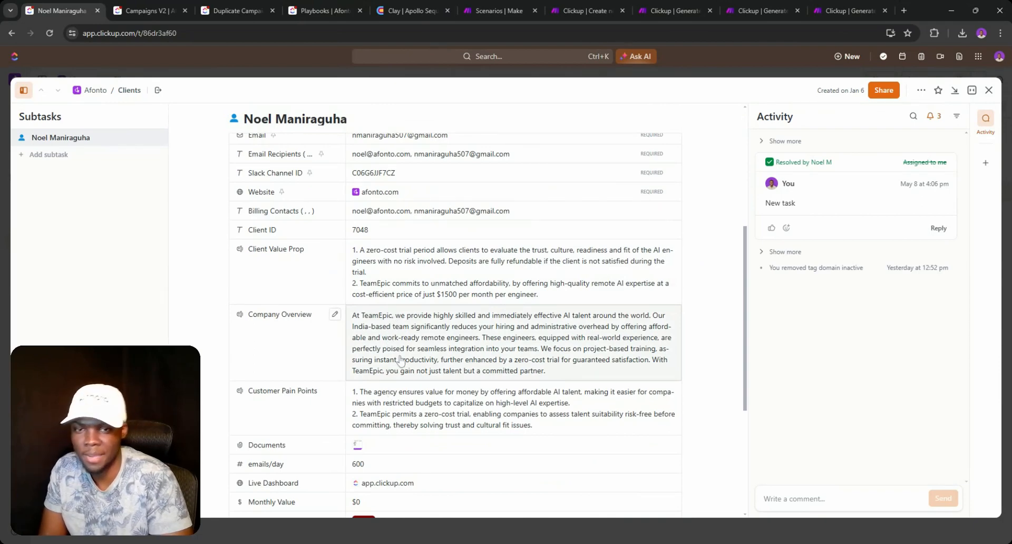
scroll(399, 347, up, 4)
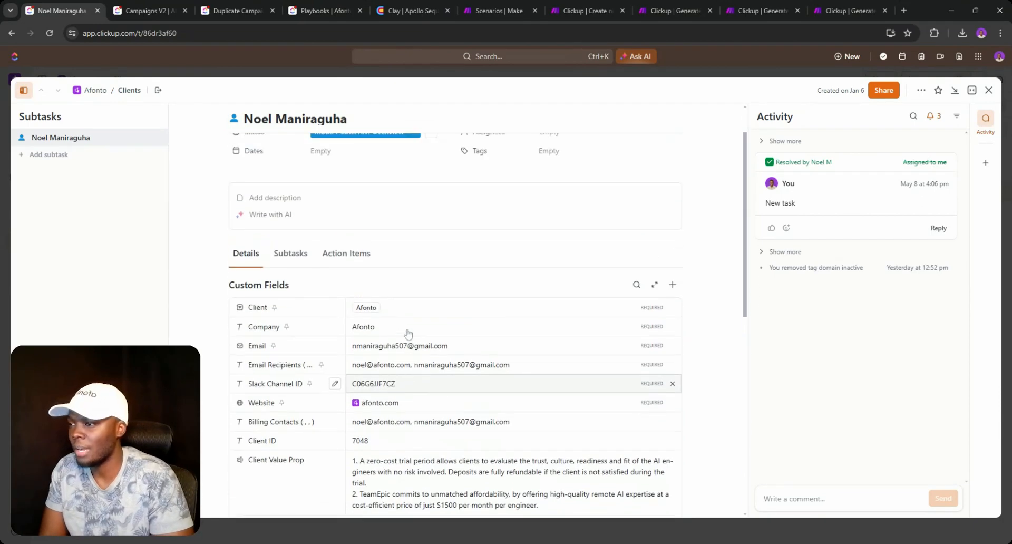
scroll(443, 295, up, 1)
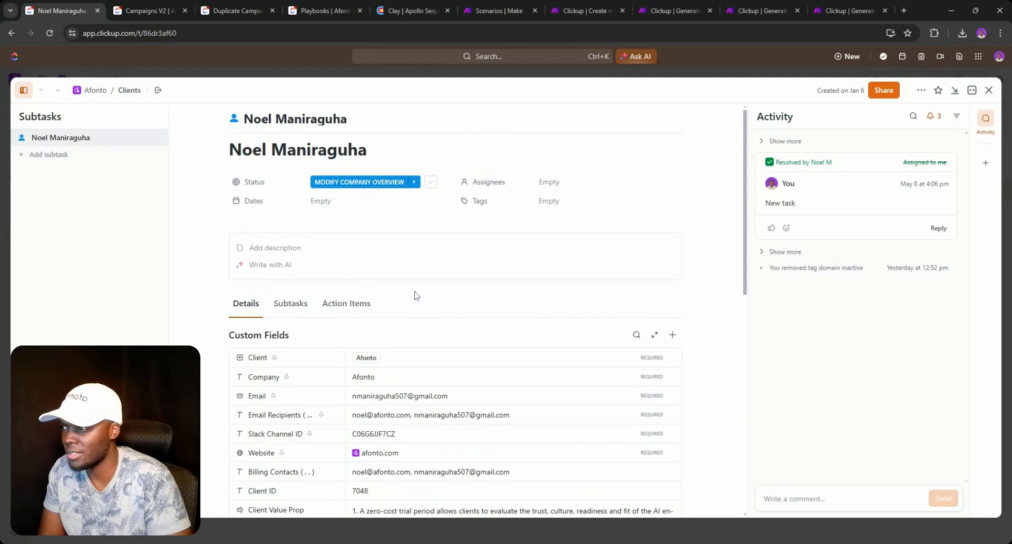
click(377, 187)
scroll(369, 305, down, 3)
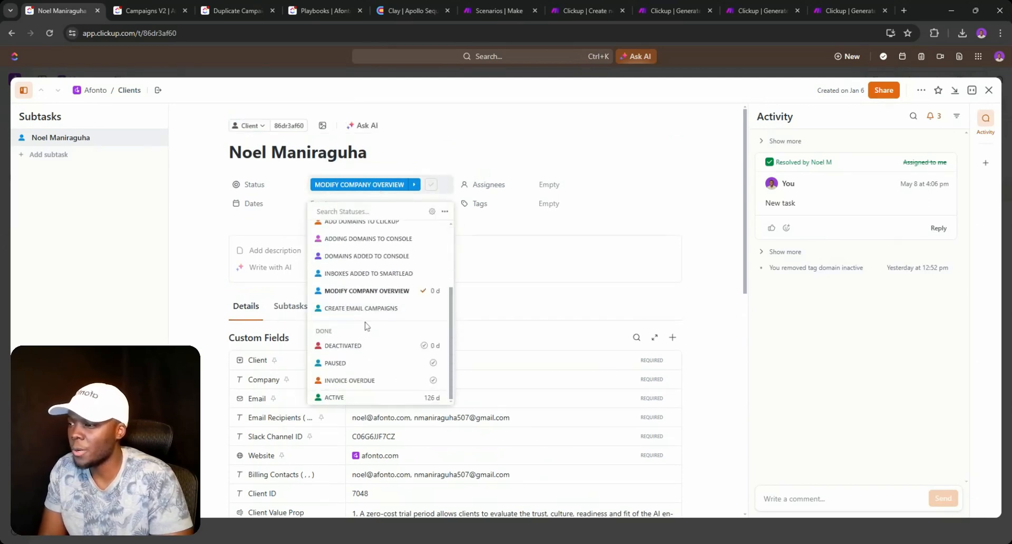
click(364, 311)
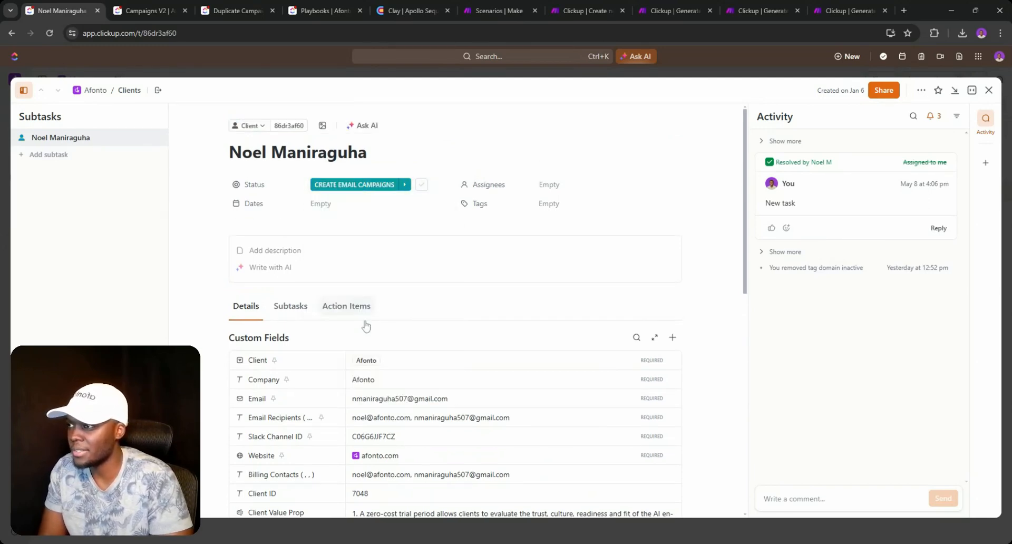
- Run the 'Create new tasks' Make scenario once on existing data, then view Campaigns V2
click(498, 10)
click(585, 10)
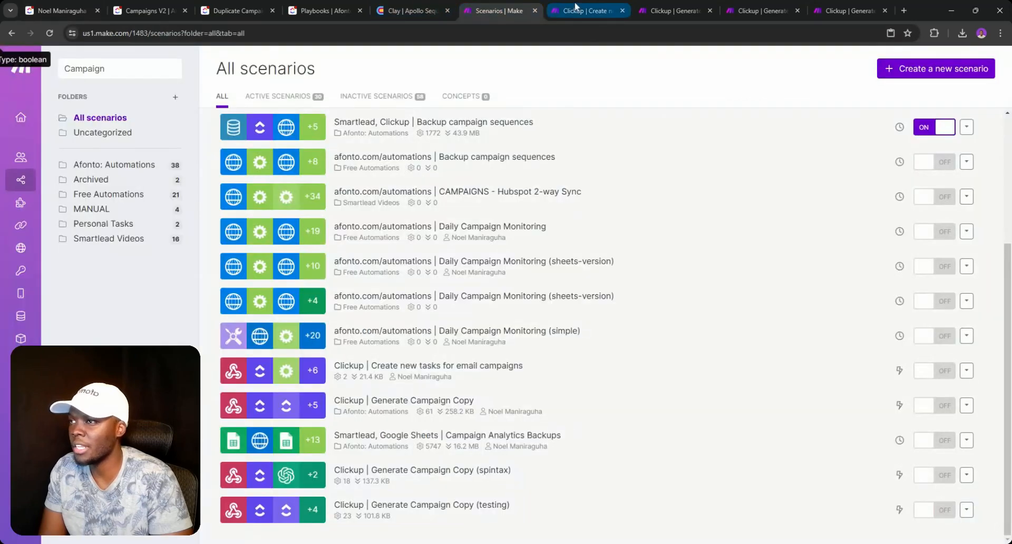
click(82, 512)
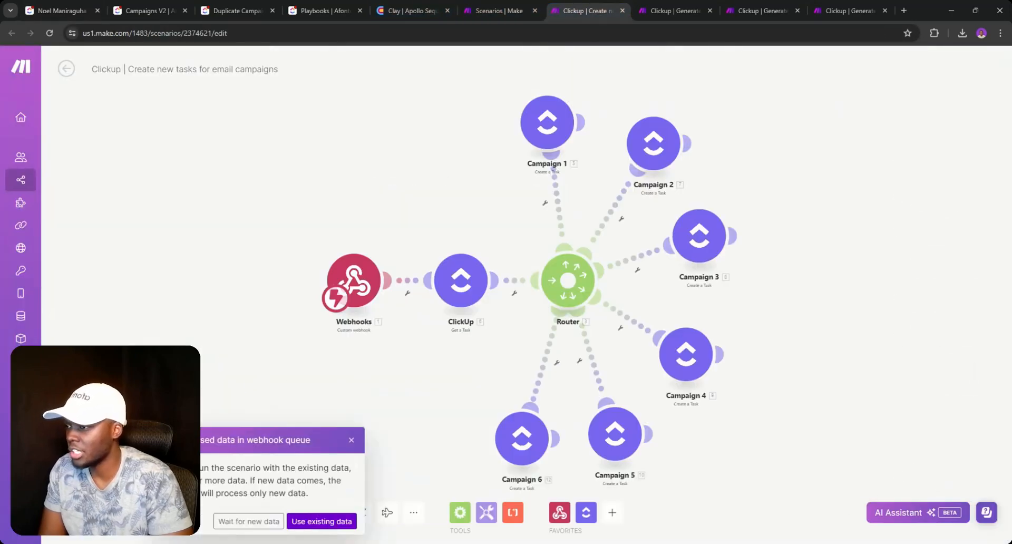
click(321, 521)
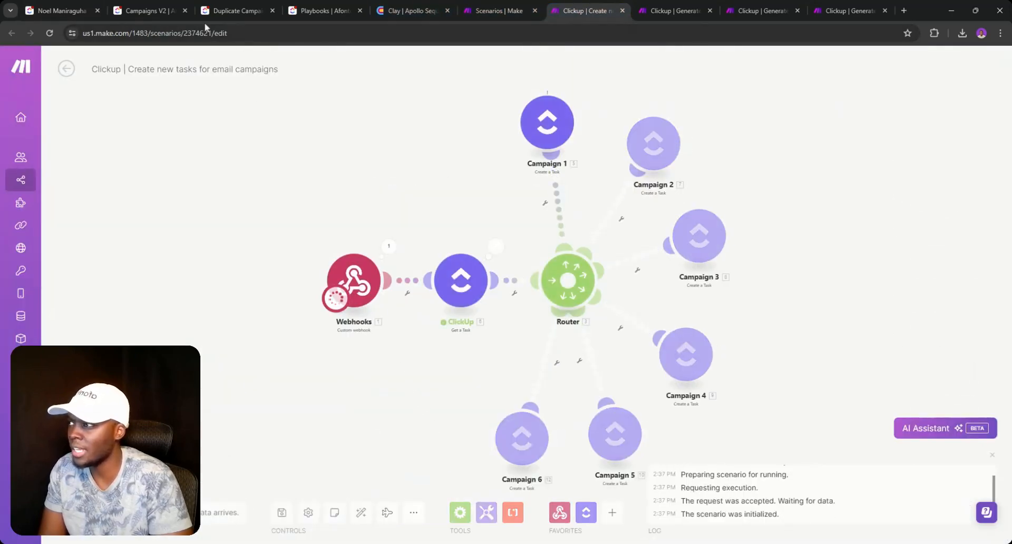
click(147, 11)
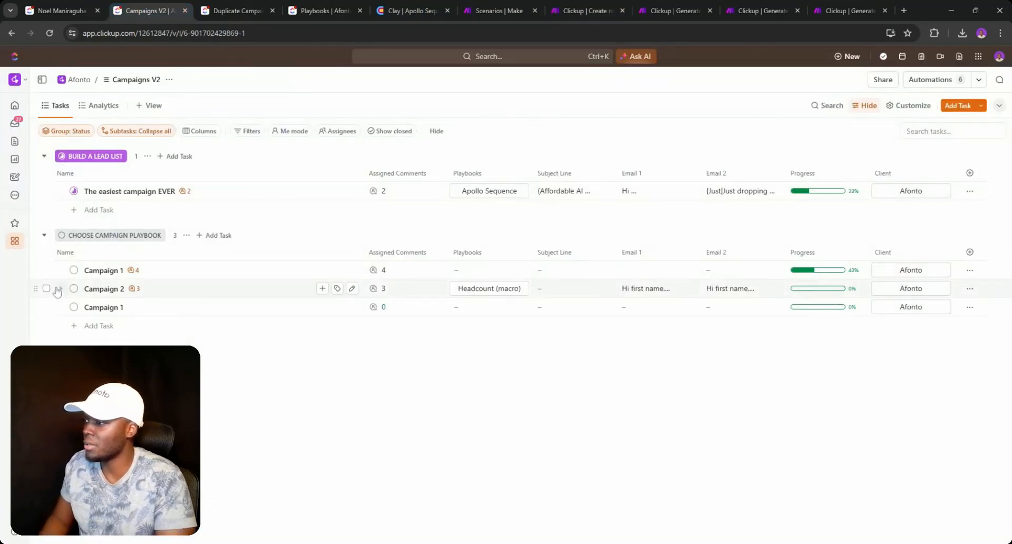
- Bulk-delete the three old campaign tasks, leaving only Campaign 1 through Campaign 6
click(46, 288)
shift+click(47, 190)
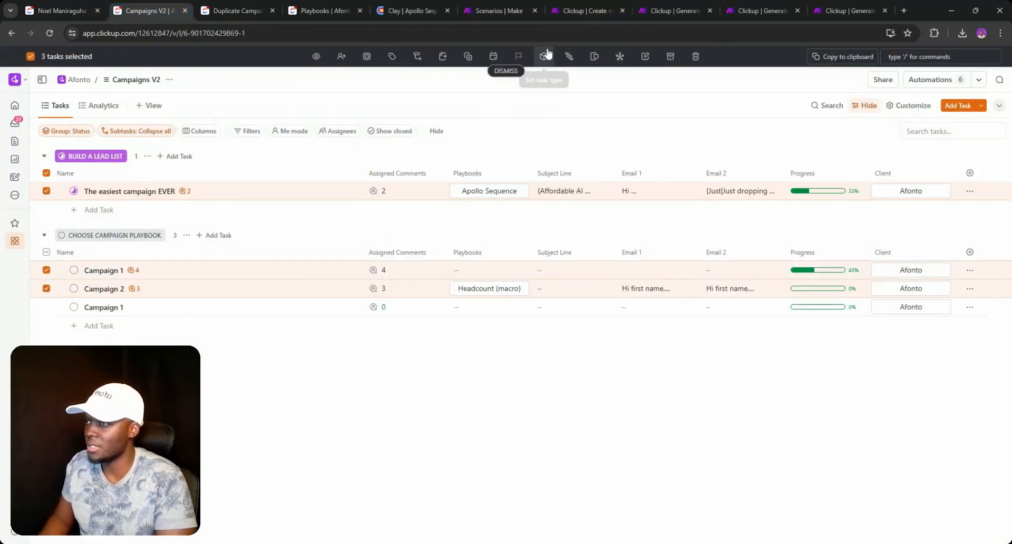
click(695, 56)
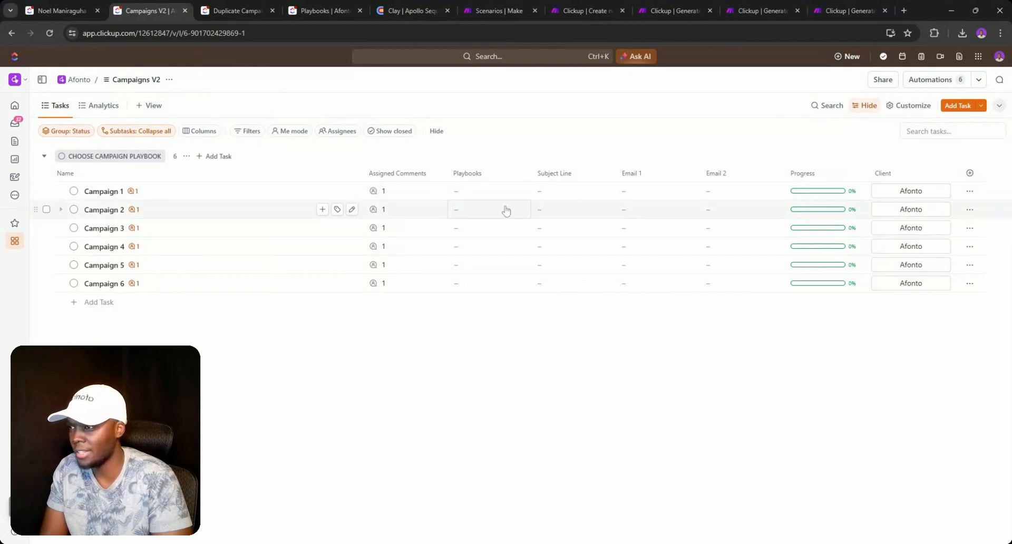
click(457, 196)
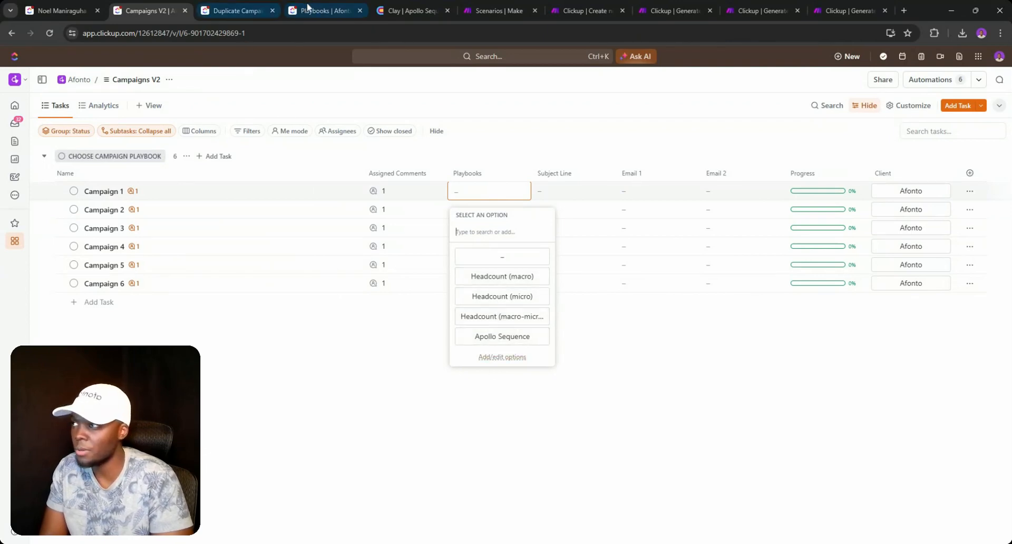
click(324, 10)
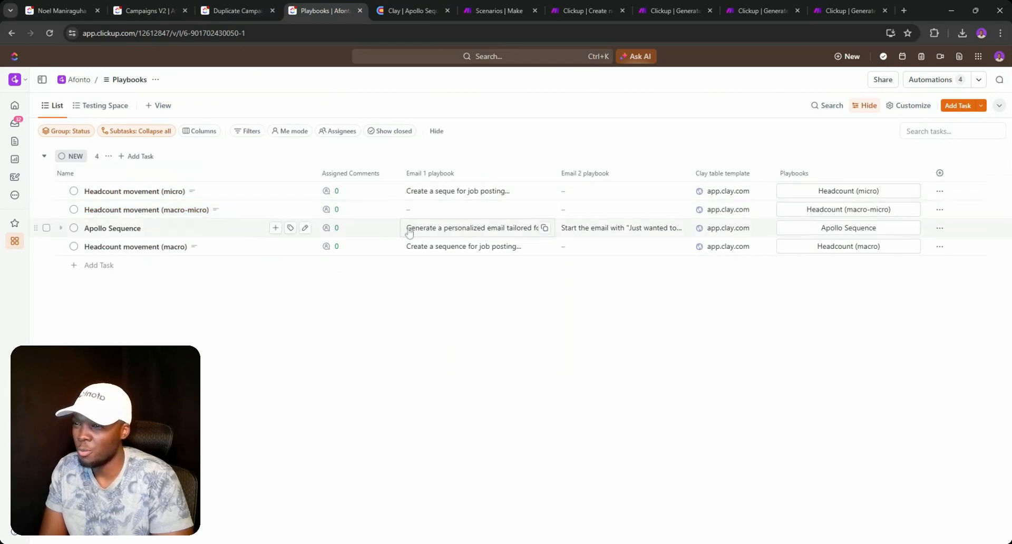
- Set the Apollo Sequence playbook's status to Active and check the task
click(74, 228)
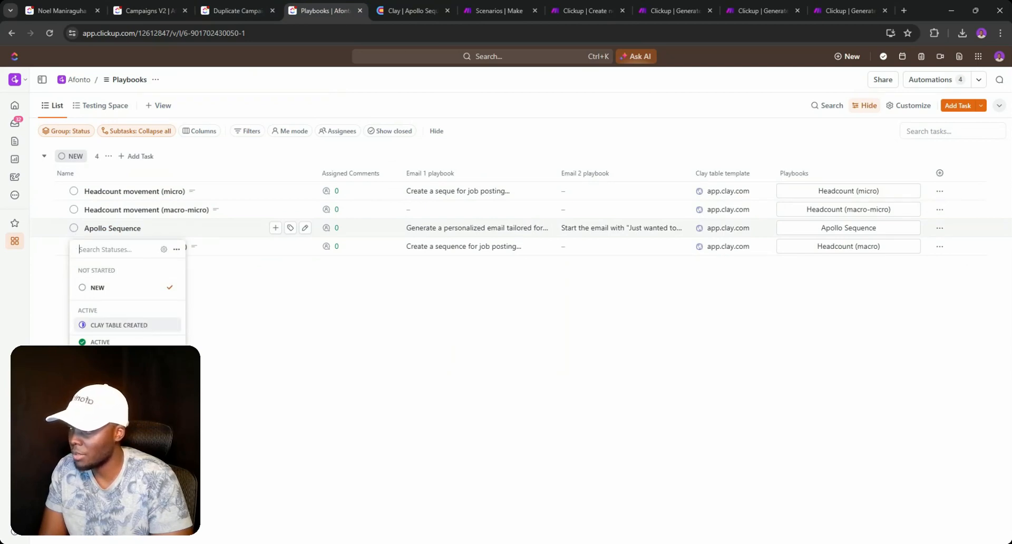
click(131, 342)
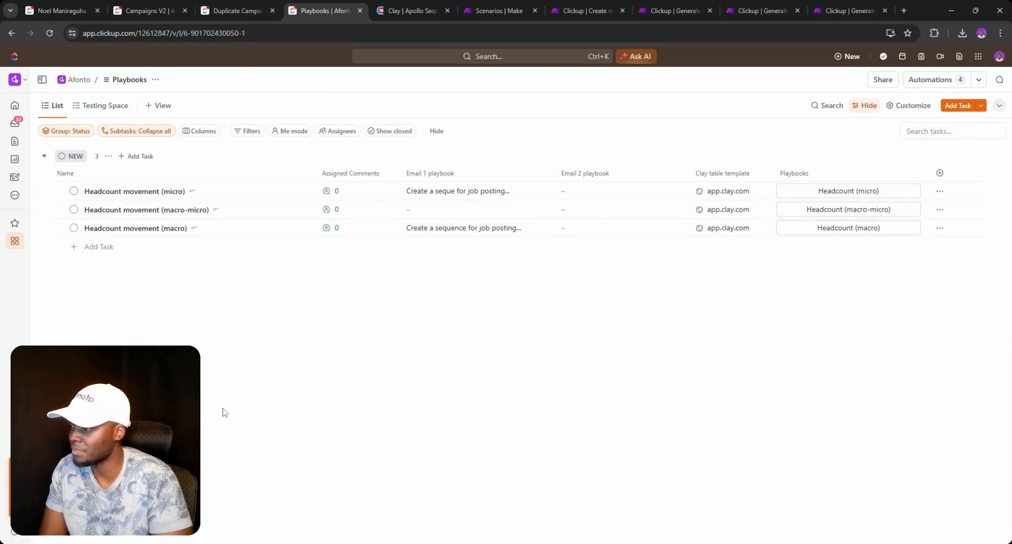
click(69, 485)
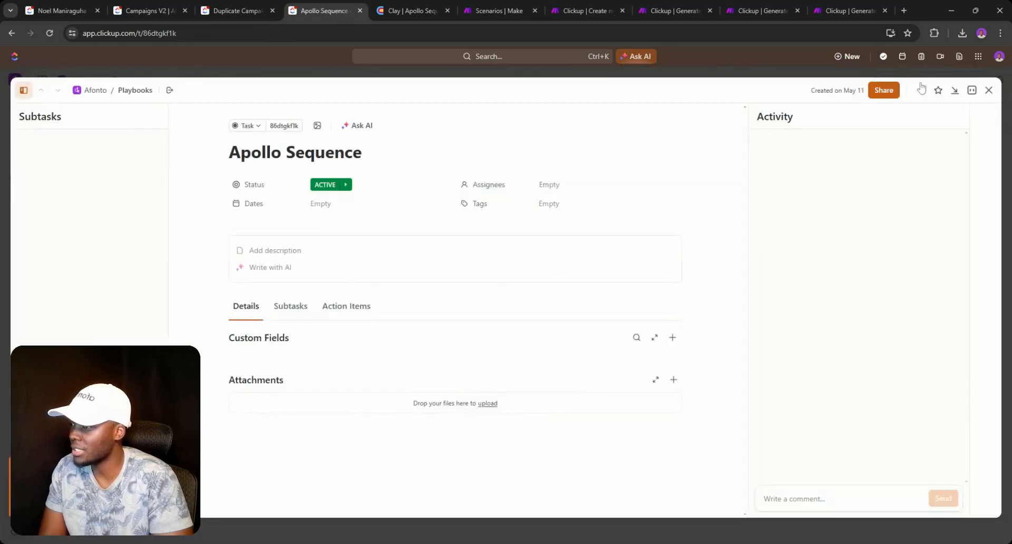
click(988, 91)
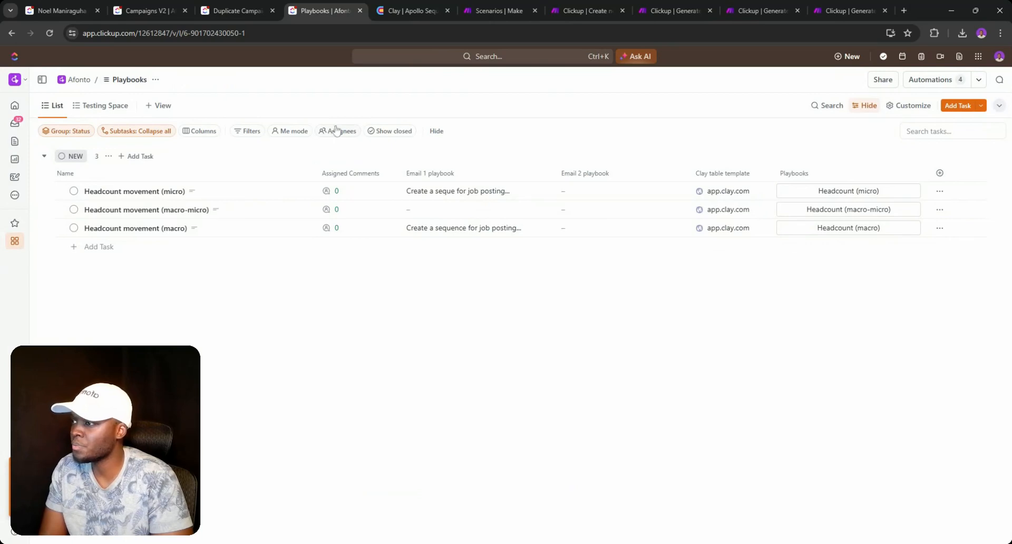
- Show closed tasks in the Playbooks list and save the view
click(376, 131)
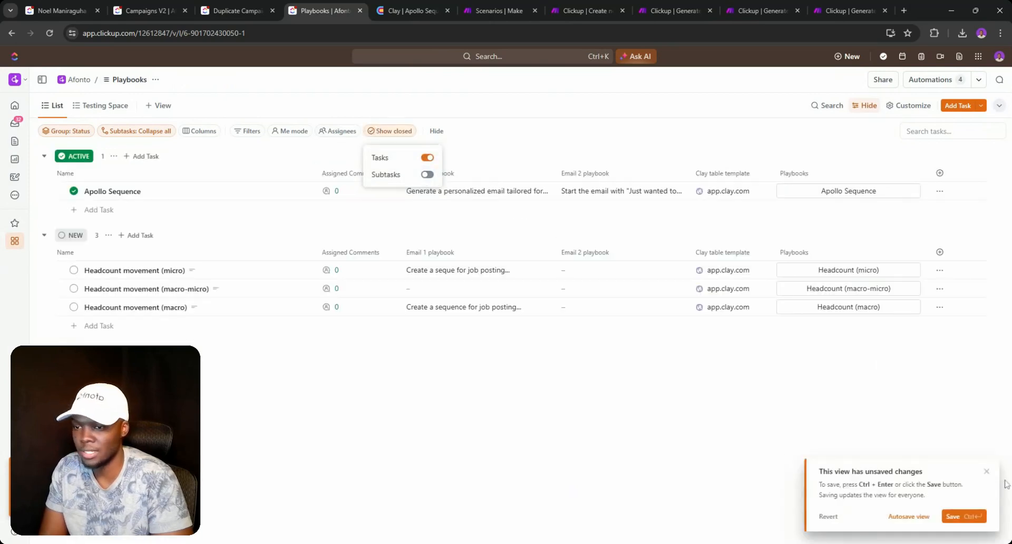
click(919, 519)
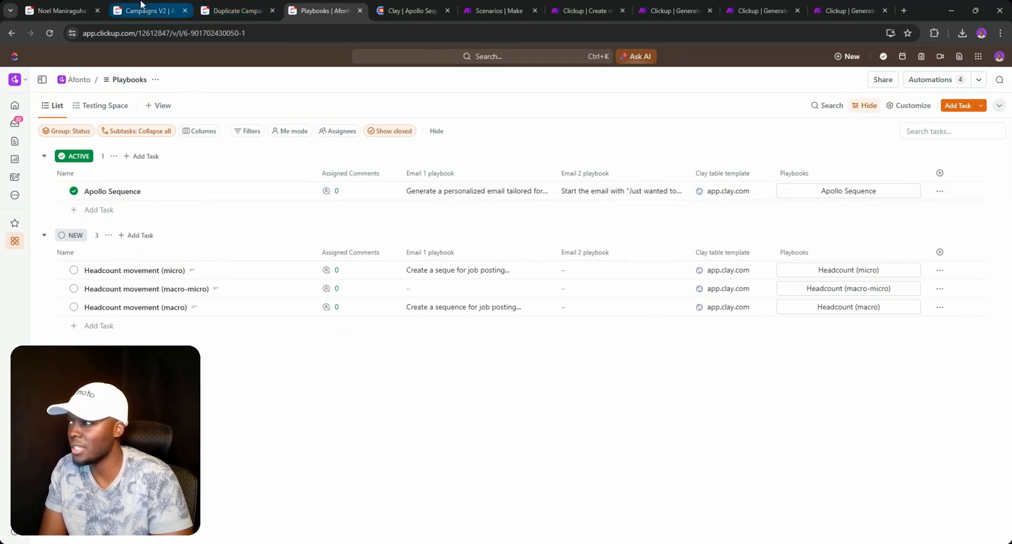
click(217, 8)
- Resolve the ClickBot comment on Campaign 1 in Campaigns V2
click(154, 6)
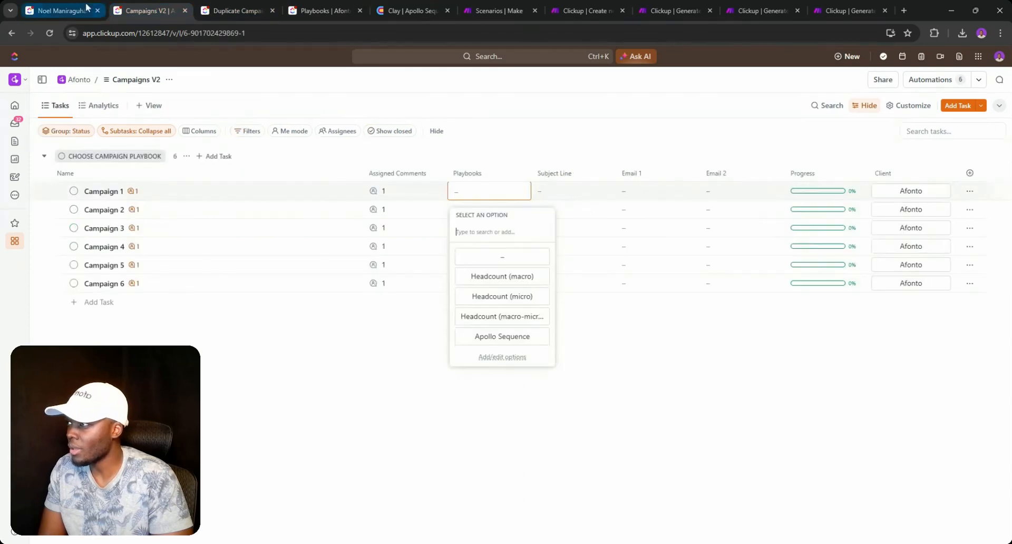
click(494, 168)
click(470, 196)
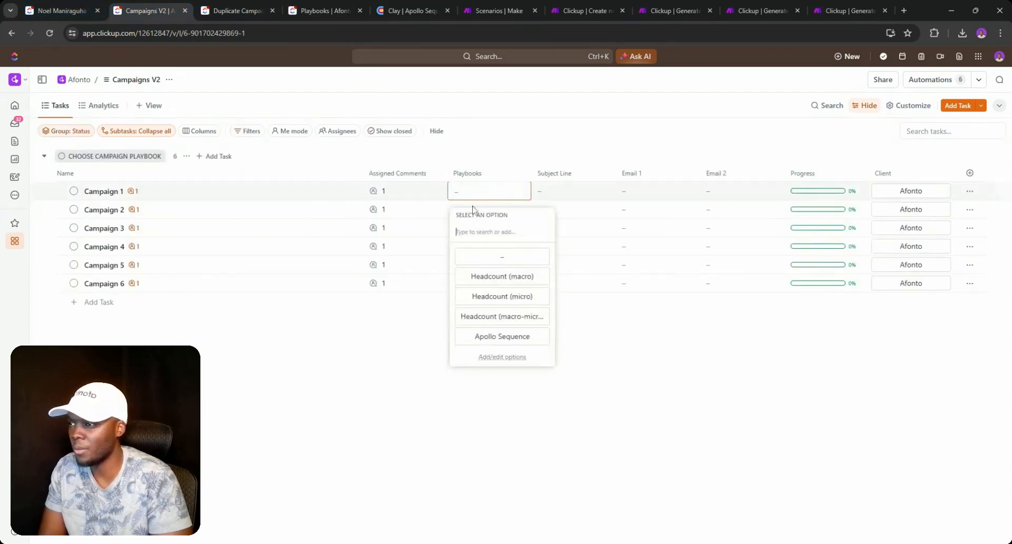
click(381, 193)
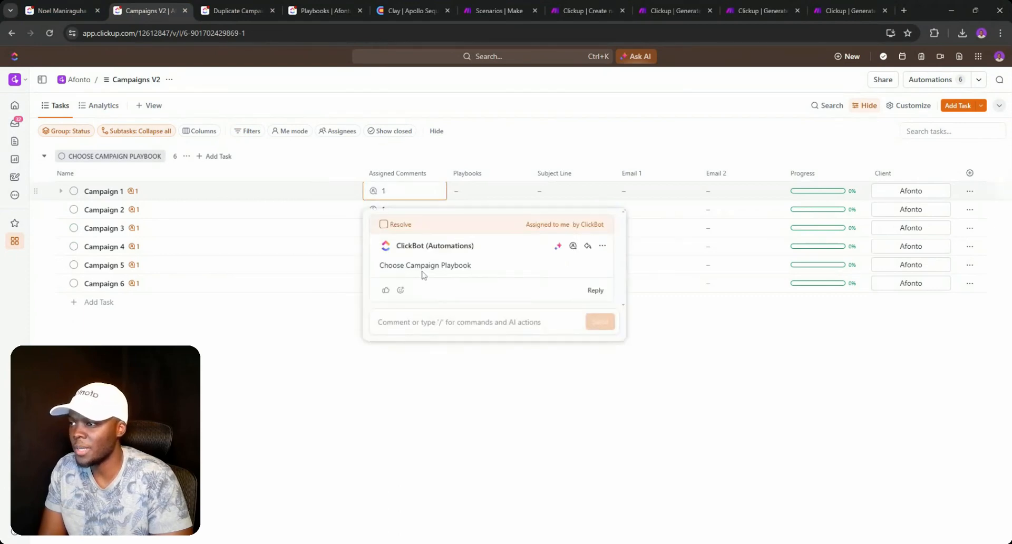
click(384, 224)
click(475, 198)
- Assign Apollo Sequence to Campaign 1 and set its status to Generate Campaign Copy
click(478, 196)
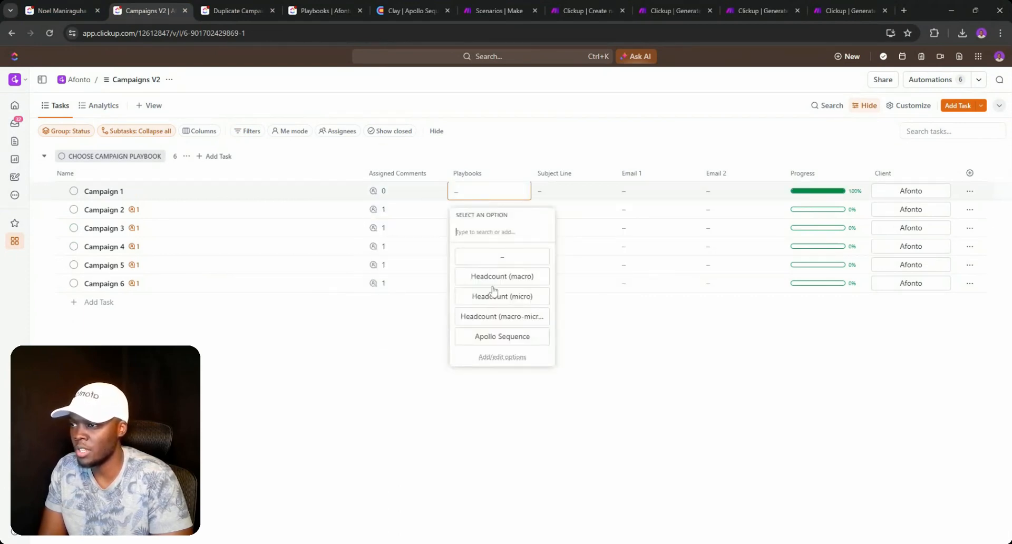
click(493, 338)
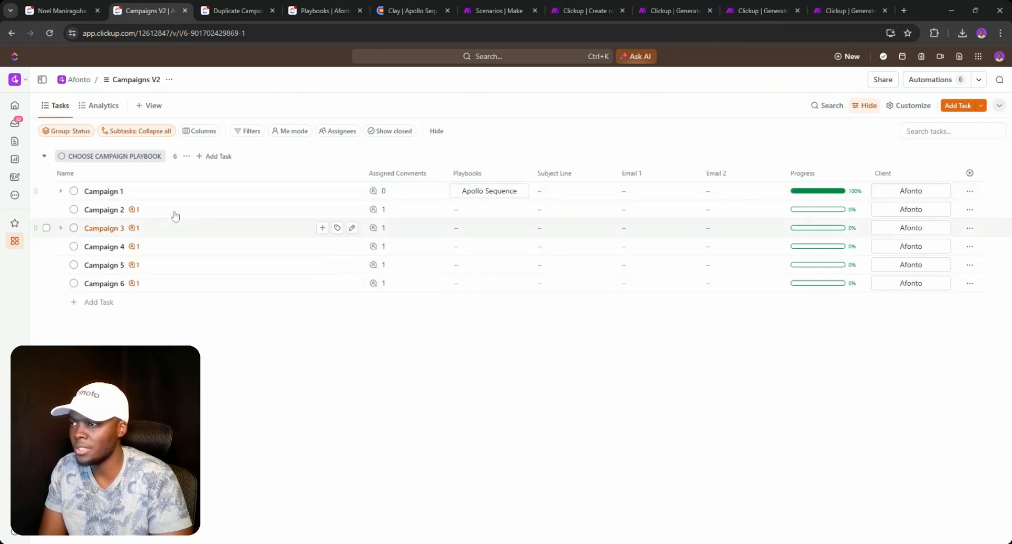
click(74, 192)
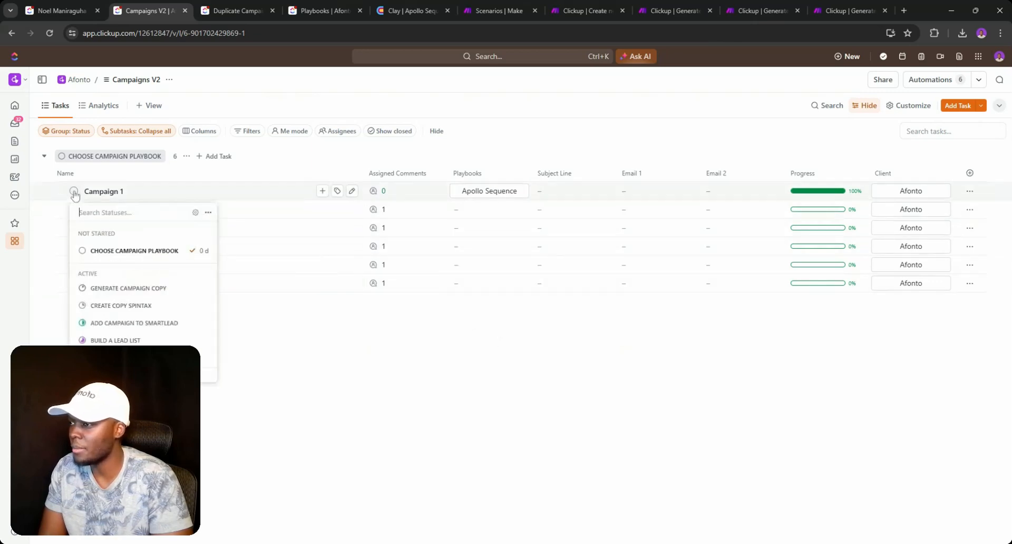
click(128, 288)
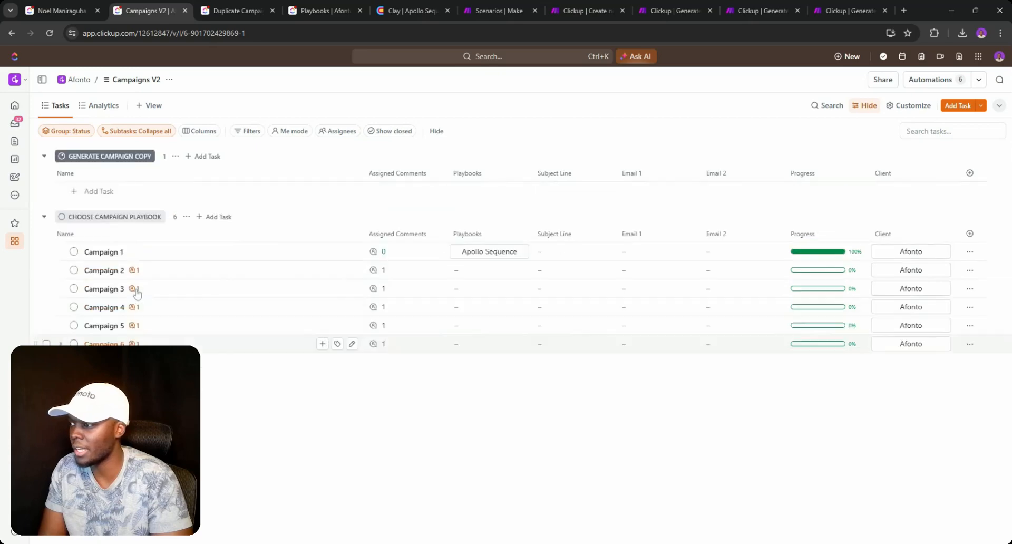
click(498, 11)
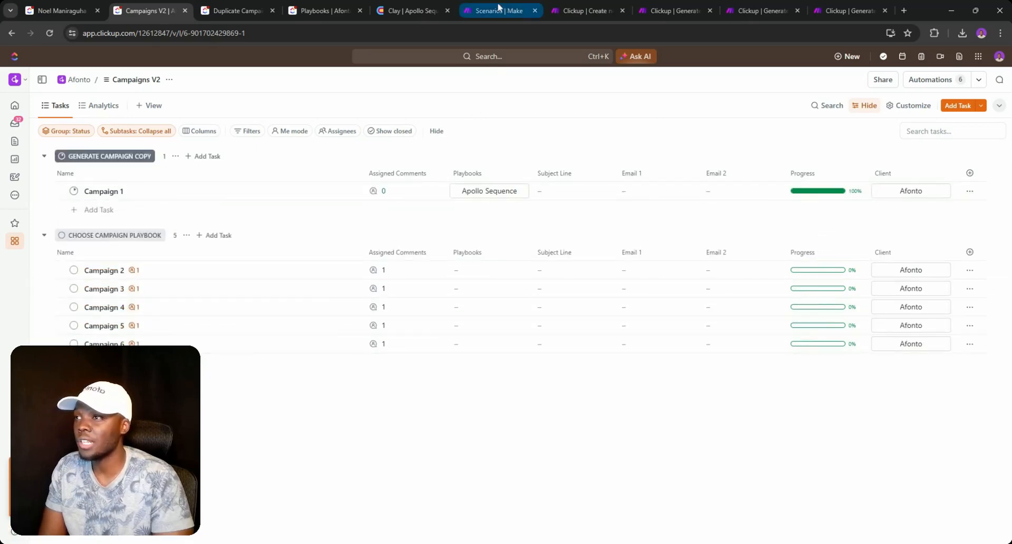
- Run the 'Clickup | Generate Campaign Copy' scenario once on the existing webhook data
click(582, 10)
click(658, 15)
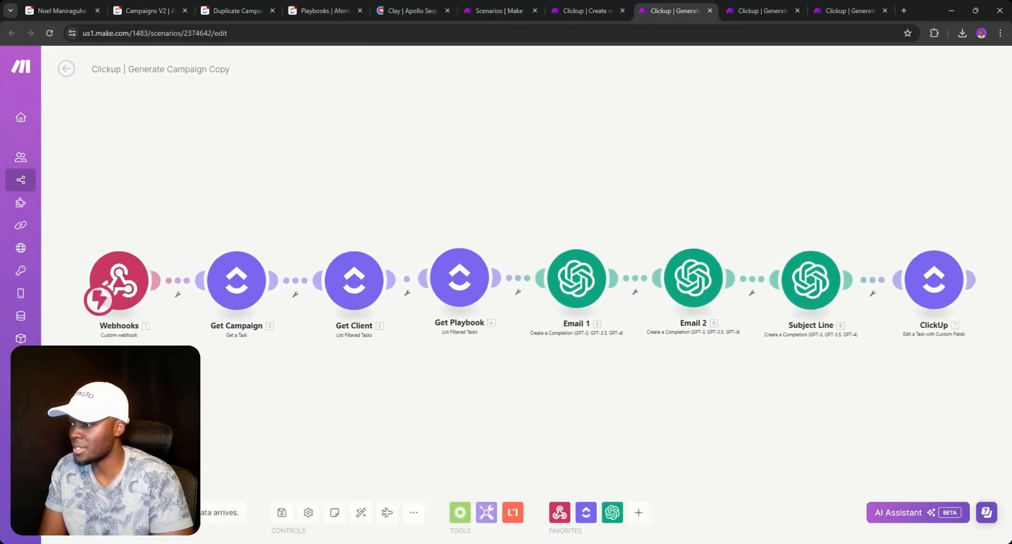
click(89, 512)
click(319, 521)
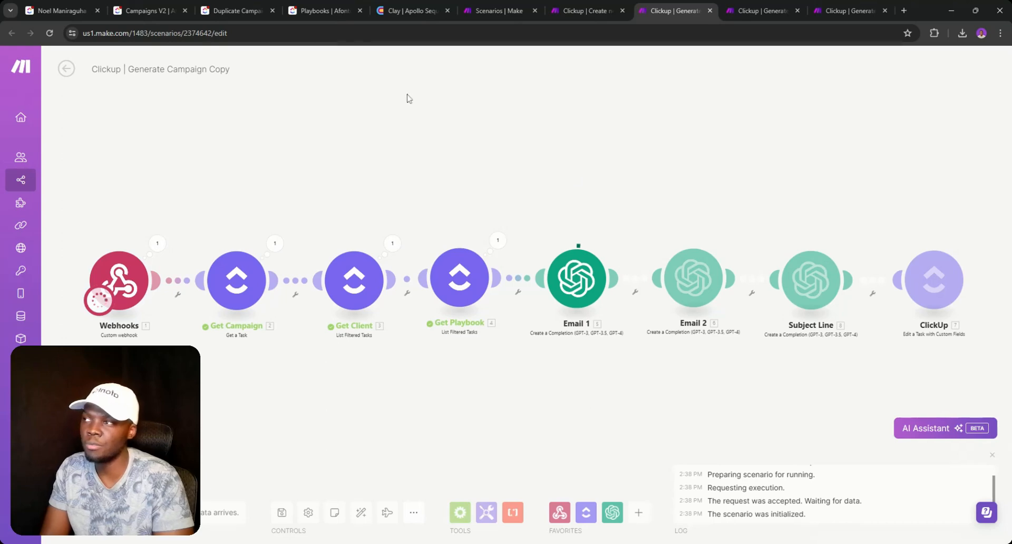
click(321, 11)
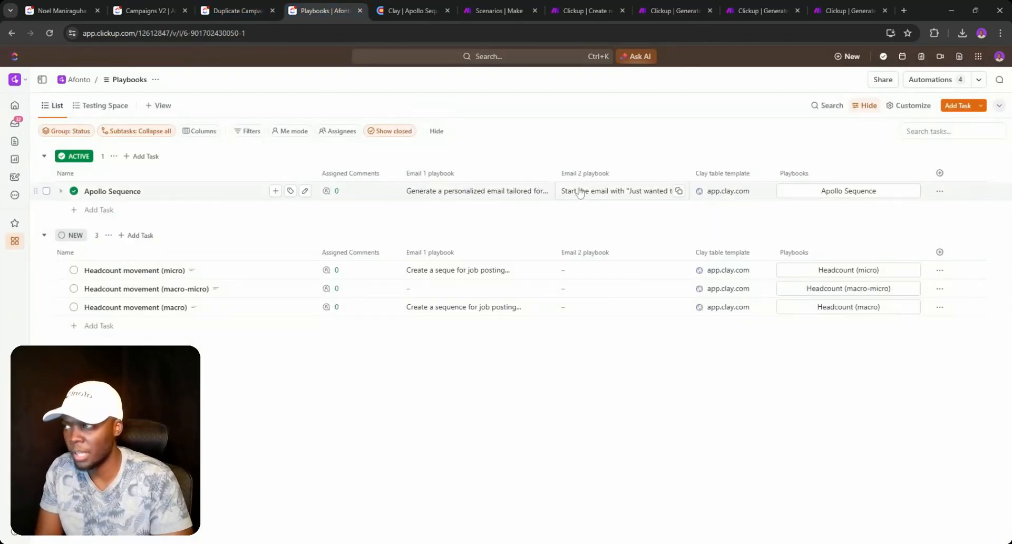
- Go to the Campaigns V2 list to see Campaign 1's generated subject line, Email 1 and Email 2
click(106, 107)
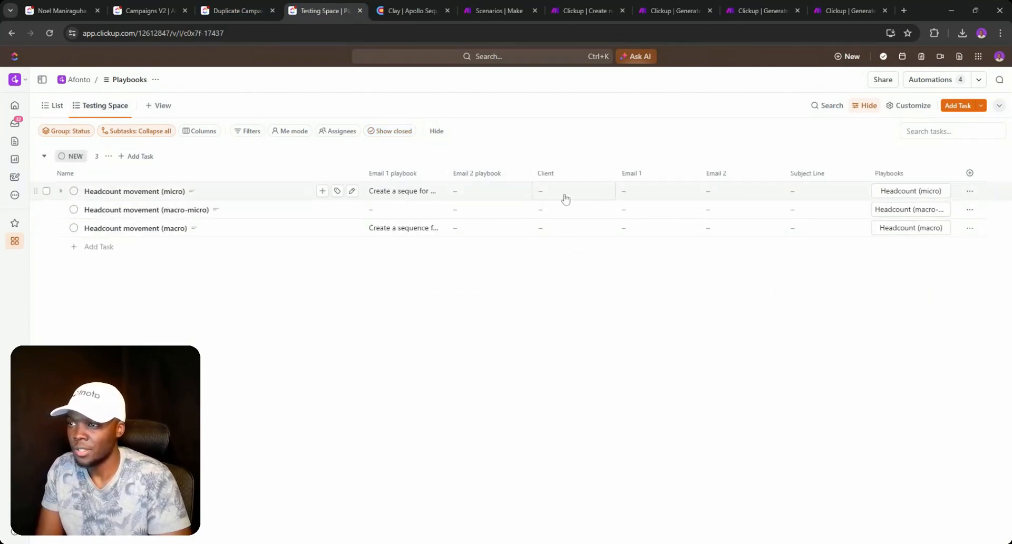
click(54, 106)
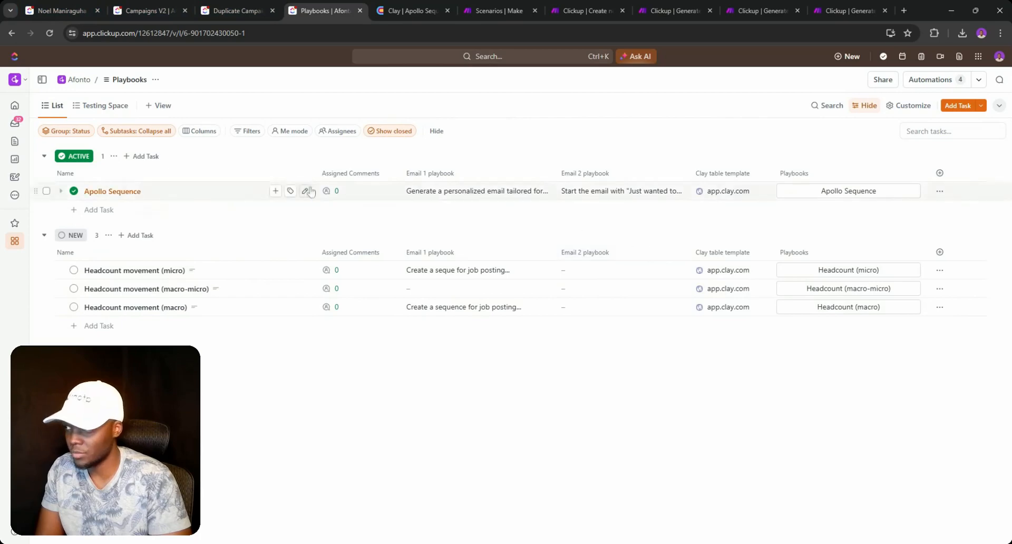
click(236, 12)
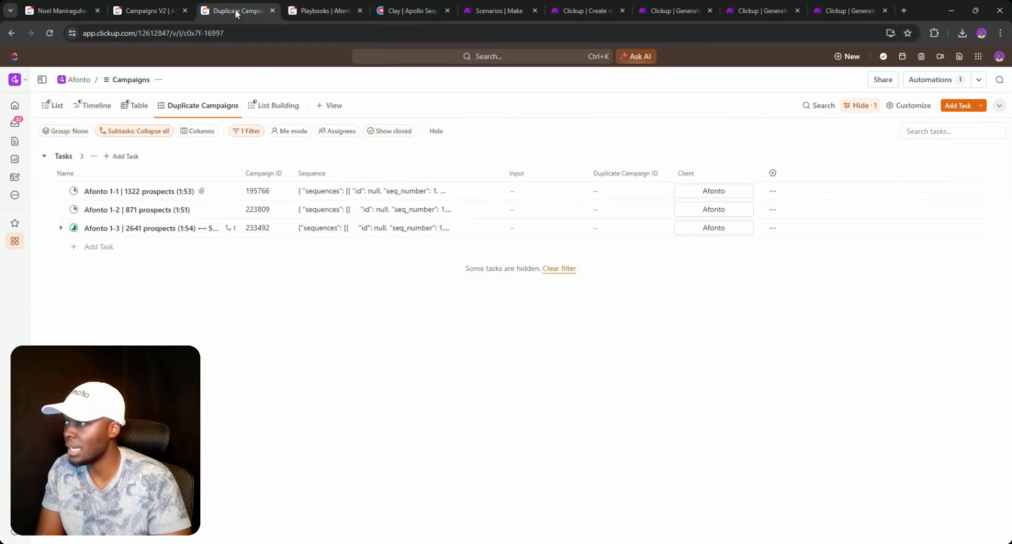
click(165, 6)
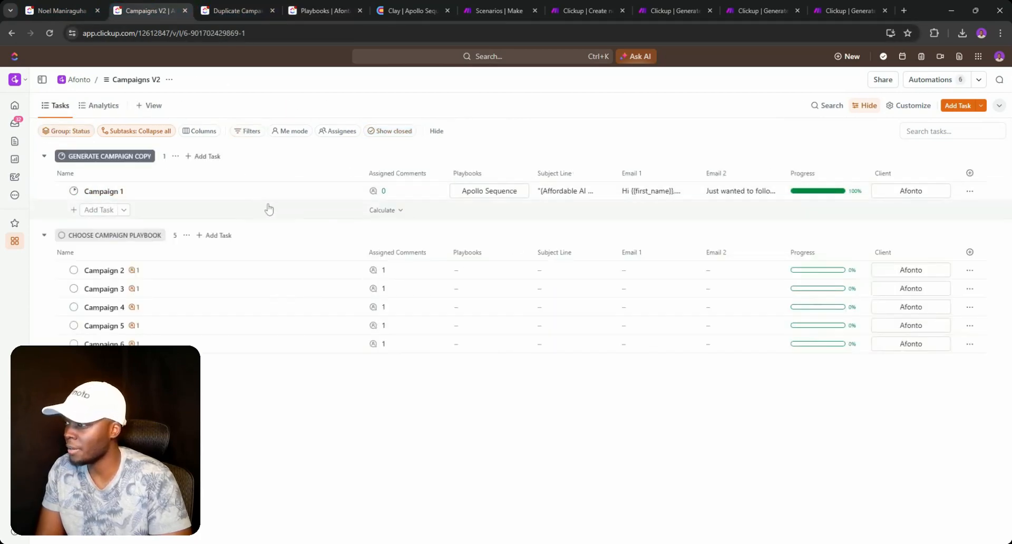
- Delete the leading quotation mark from Campaign 1's spintax subject line
click(563, 195)
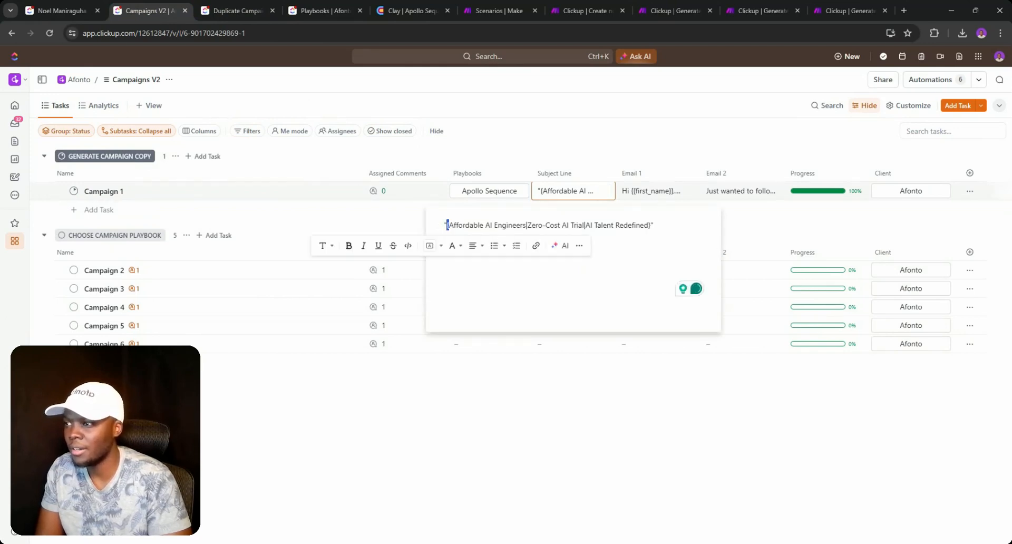
click(447, 226)
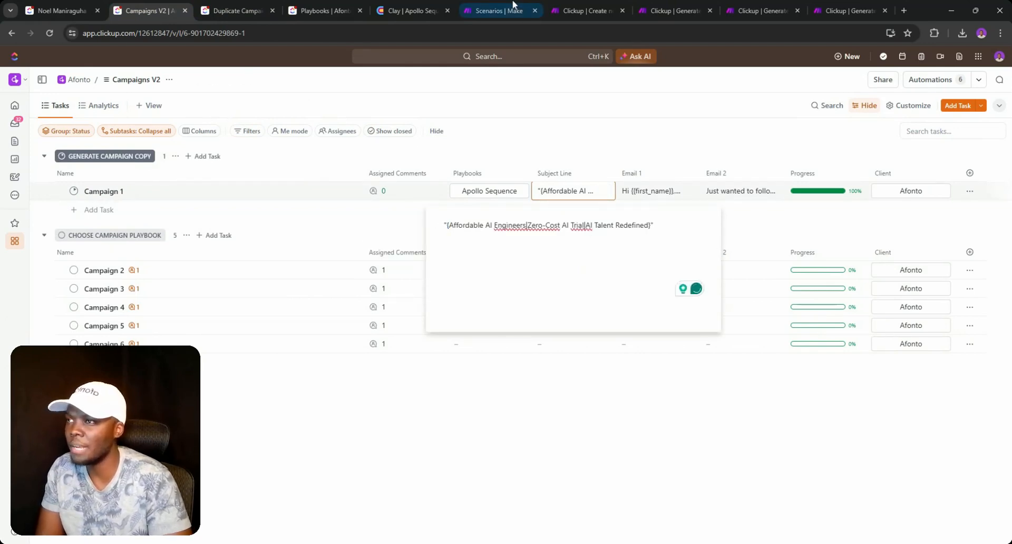
key(BackSpace)
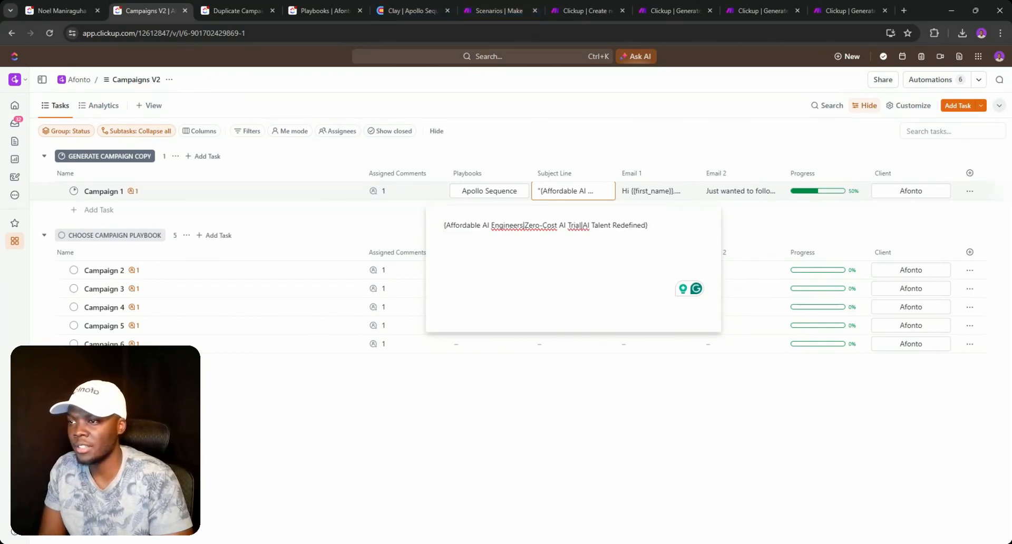
click(771, 224)
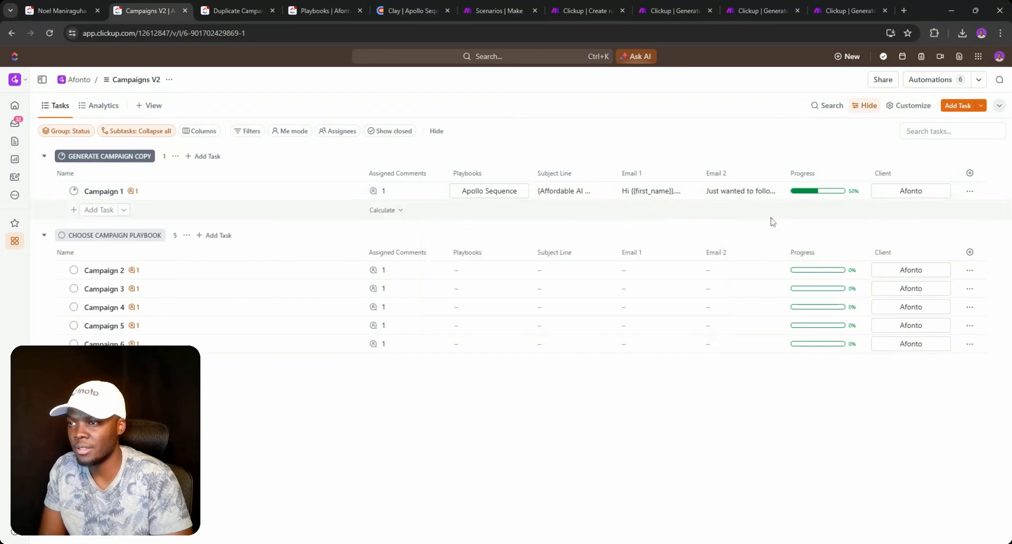
- Review Campaign 1's generated Email 1, a TeamEpic pitch at $1500 per engineer
click(652, 196)
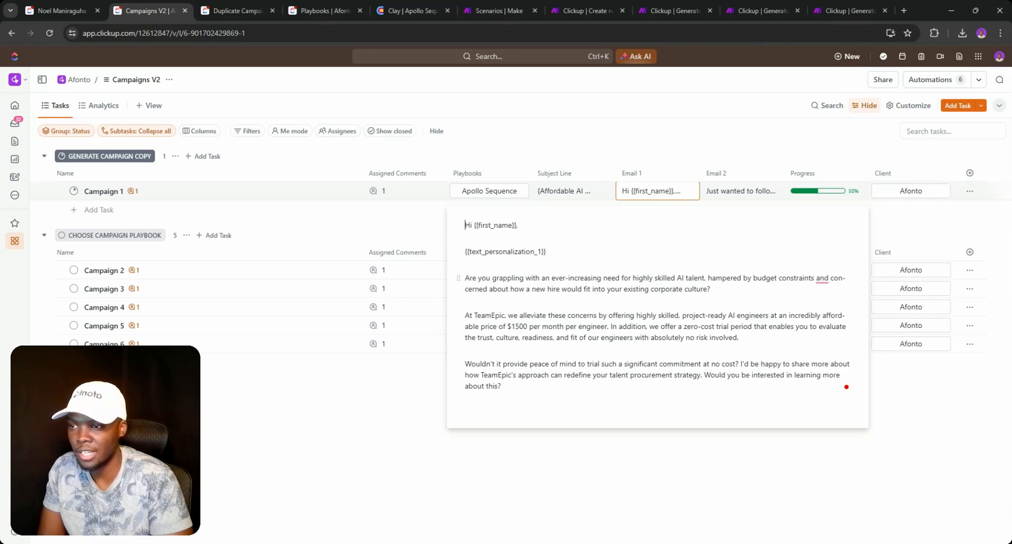
mouse_move(822, 278)
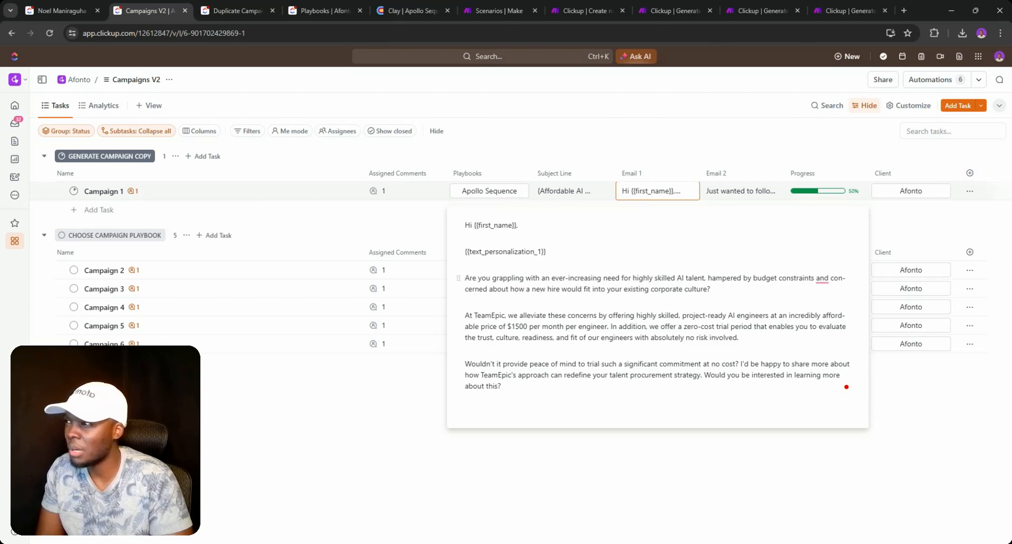
click(305, 11)
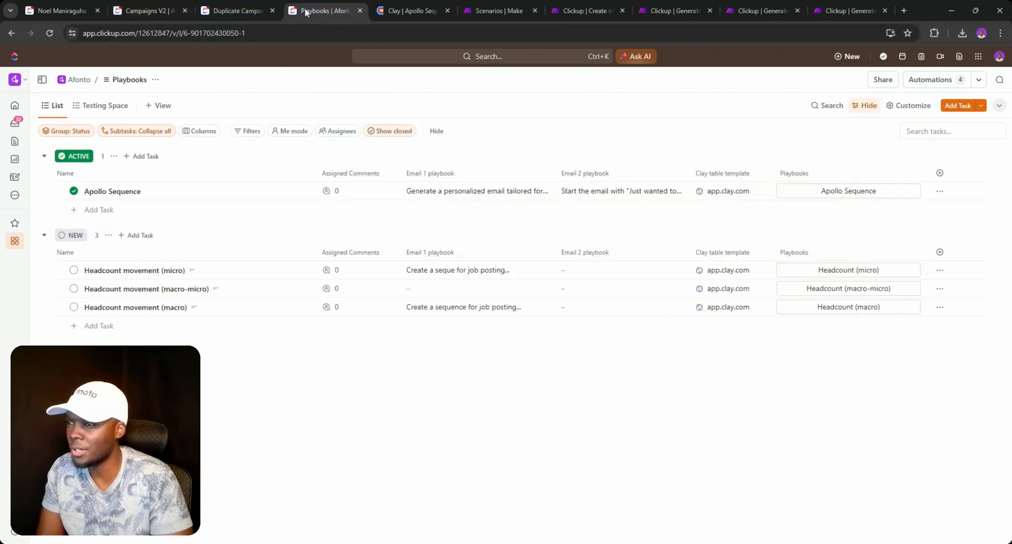
- Change the Apollo Sequence Email 1 prompt's closing-sentence limit from 40 to 20 words
click(420, 194)
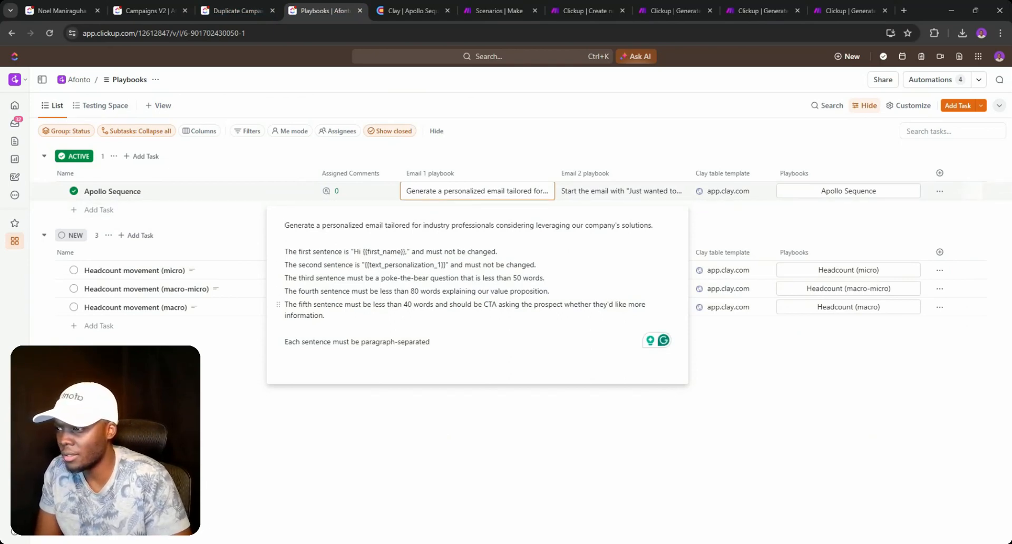
key(BackSpace)
text(2)
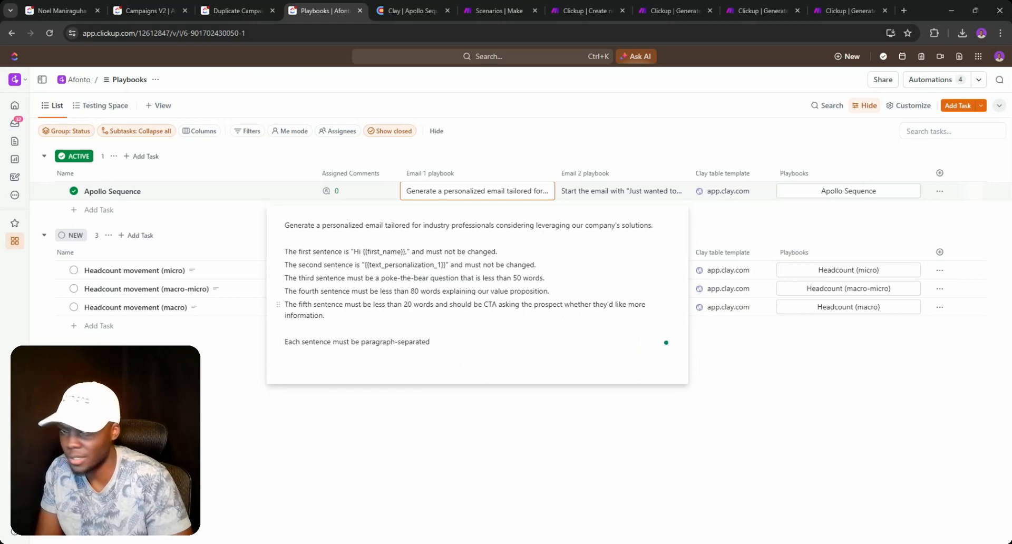
click(730, 371)
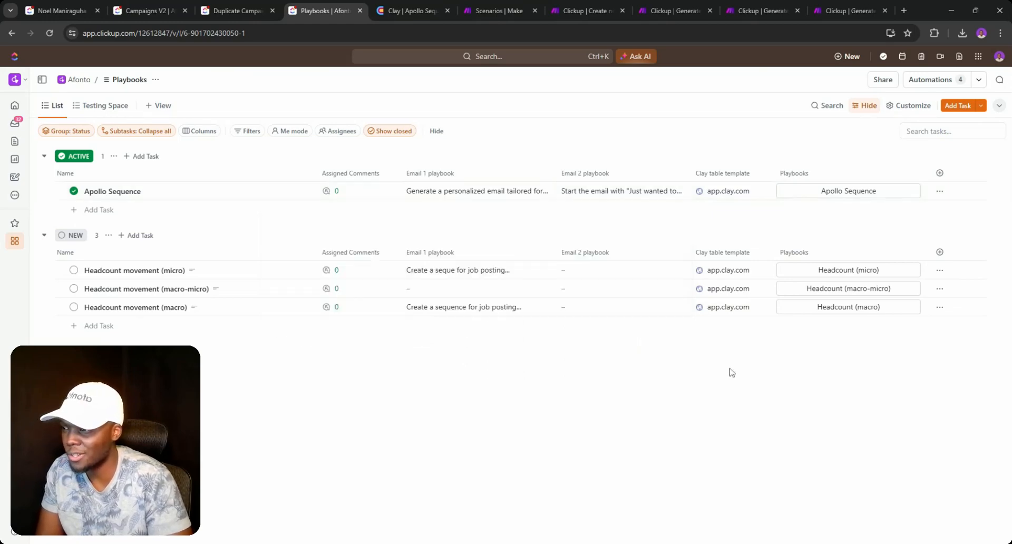
- Reset Campaign 1 via Choose campaign playbook back to the Generate Campaign Copy status
click(165, 13)
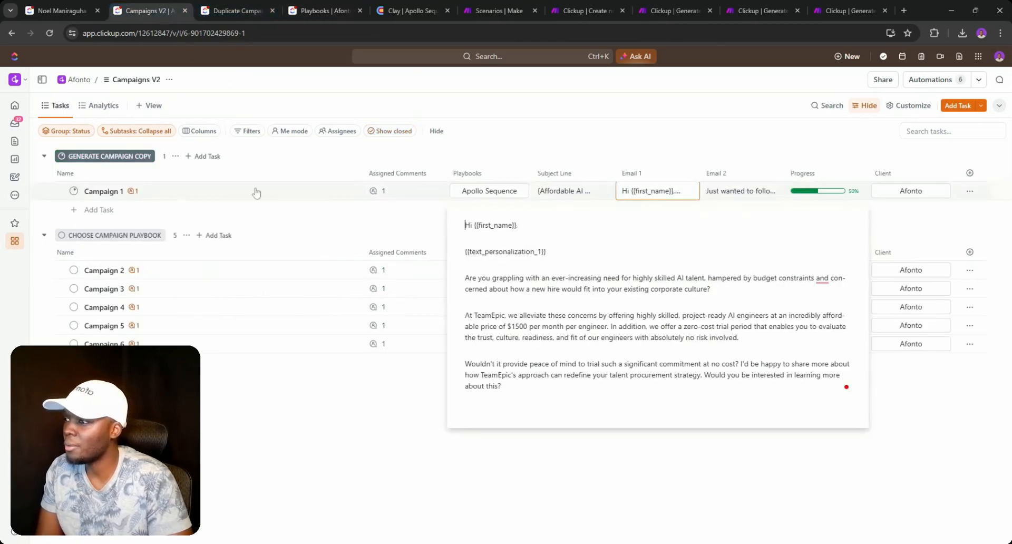
click(73, 191)
click(117, 252)
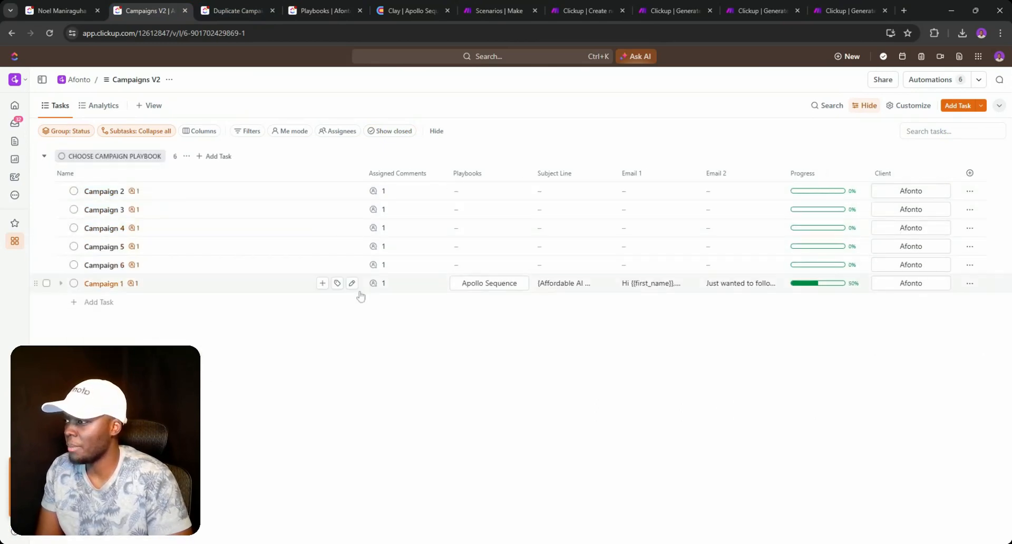
click(74, 284)
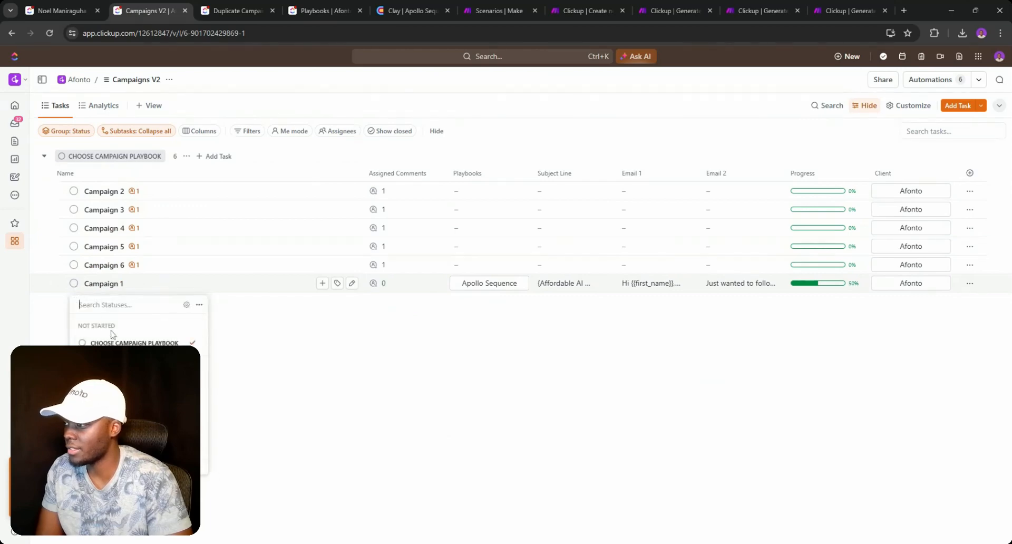
click(121, 381)
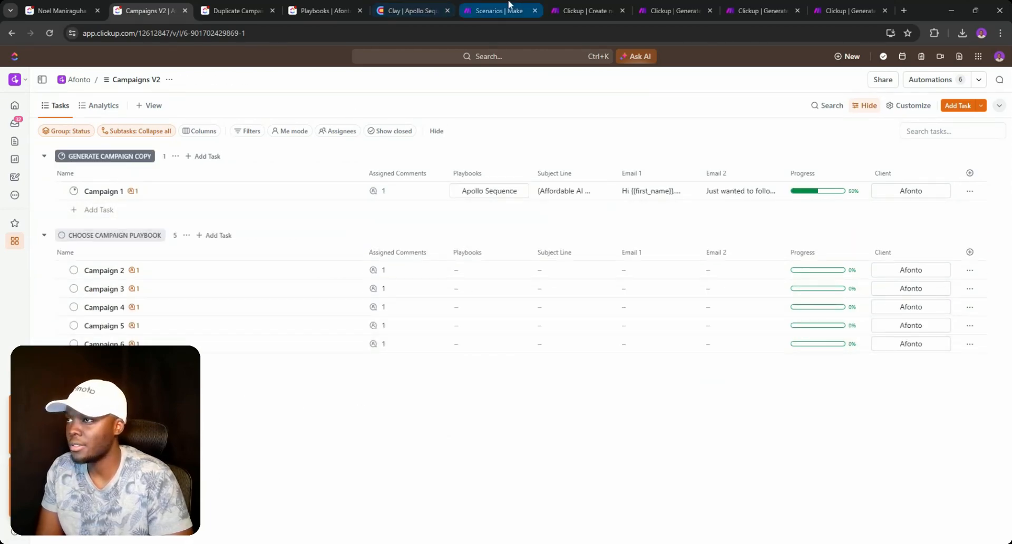
click(581, 6)
- Rerun the Generate Campaign Copy scenario once on the data queued in the webhook
click(672, 10)
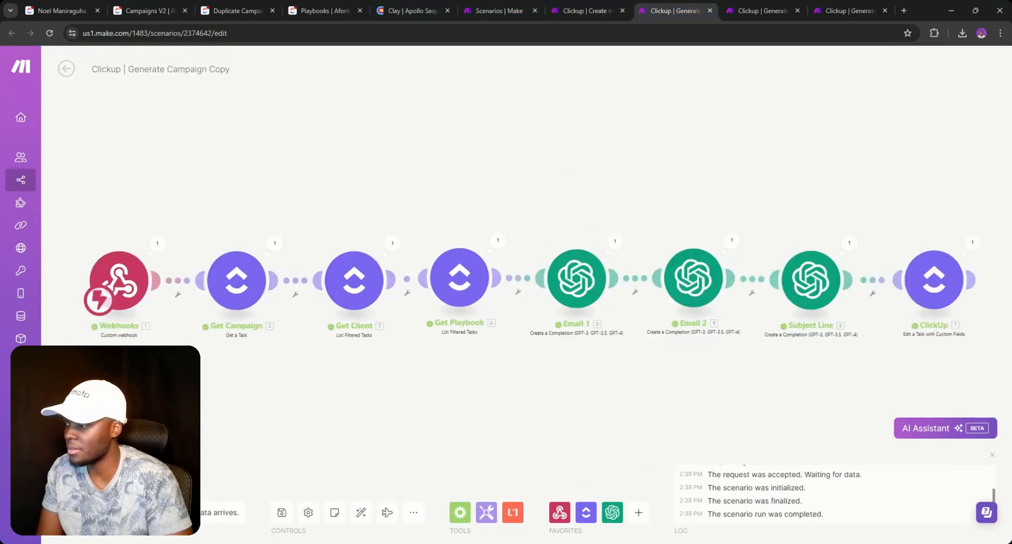
click(82, 512)
click(296, 519)
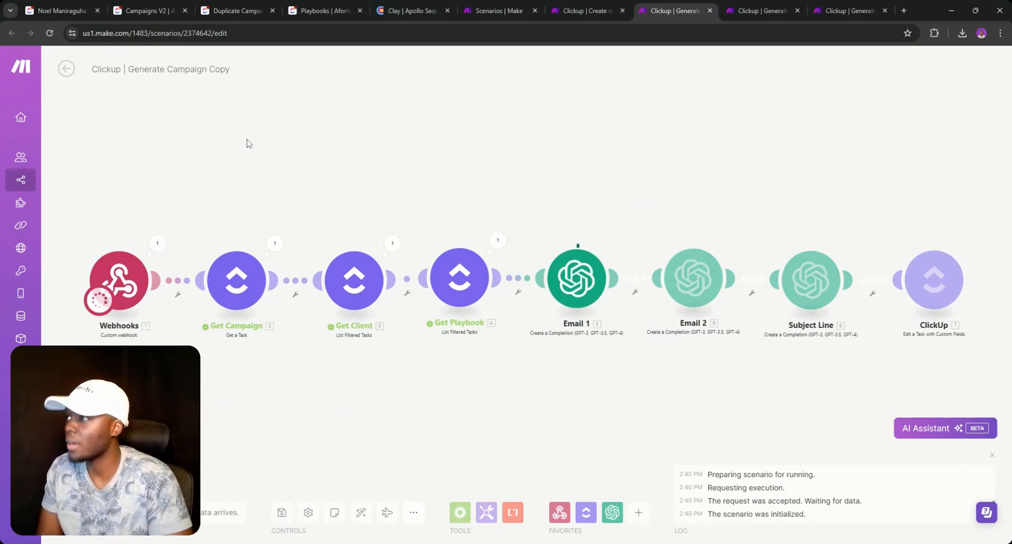
- Check Campaign 1's regenerated copy in Campaigns V2, with its subject starting '{AI Engineers'
click(145, 10)
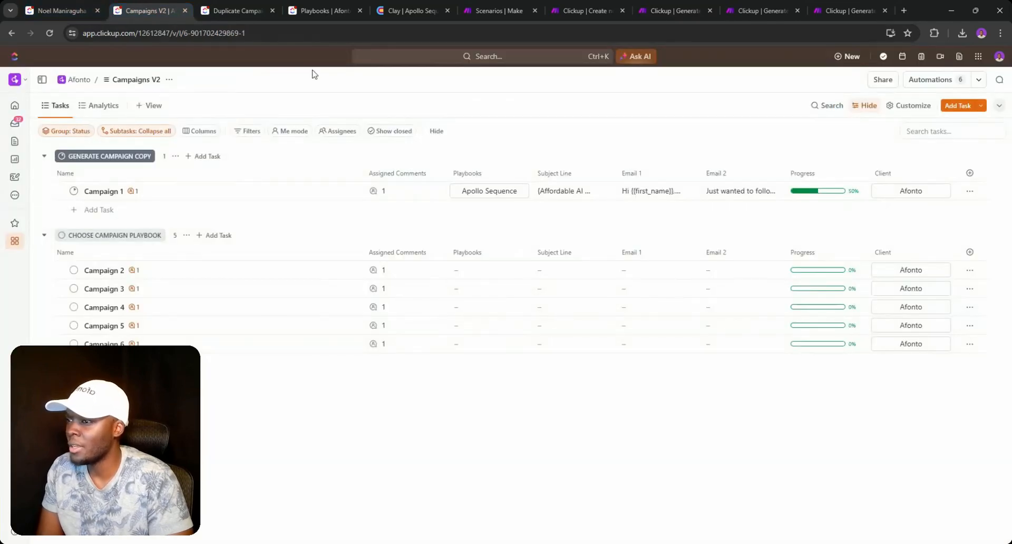
click(636, 194)
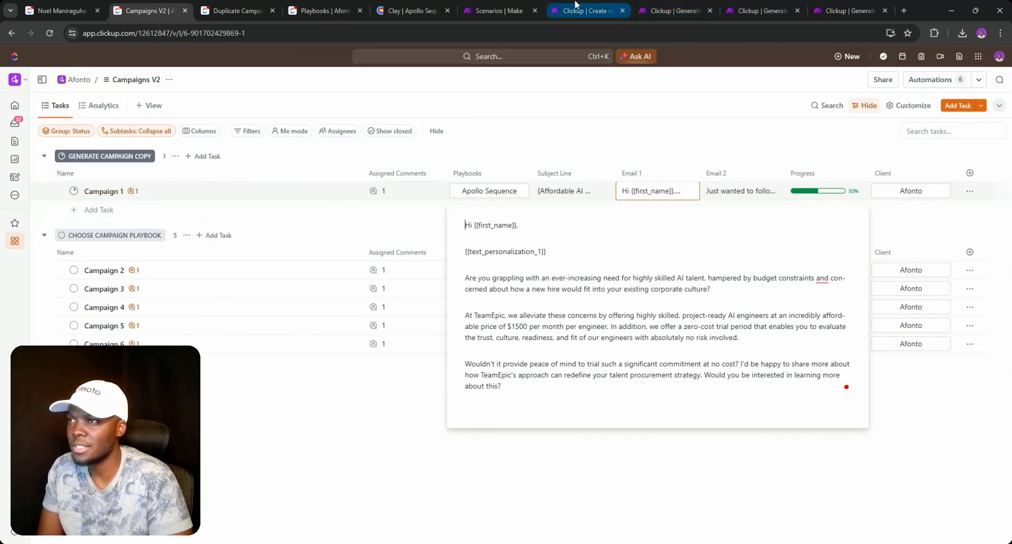
click(601, 10)
click(665, 10)
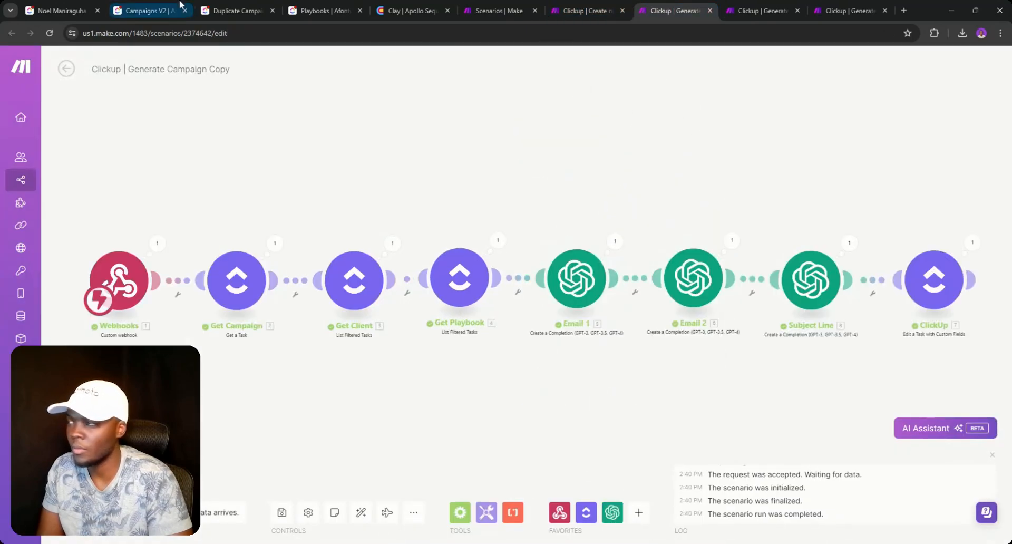
click(135, 8)
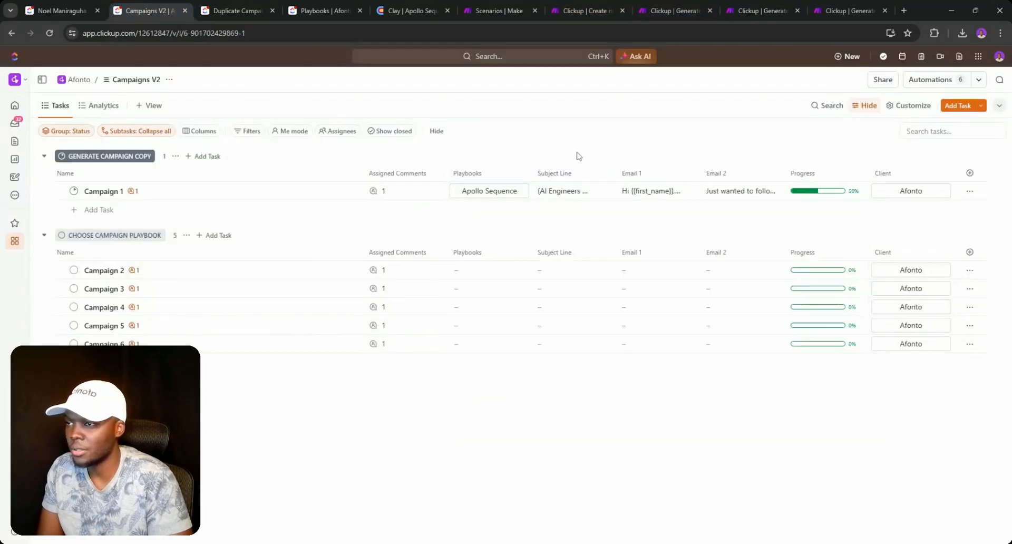
click(633, 192)
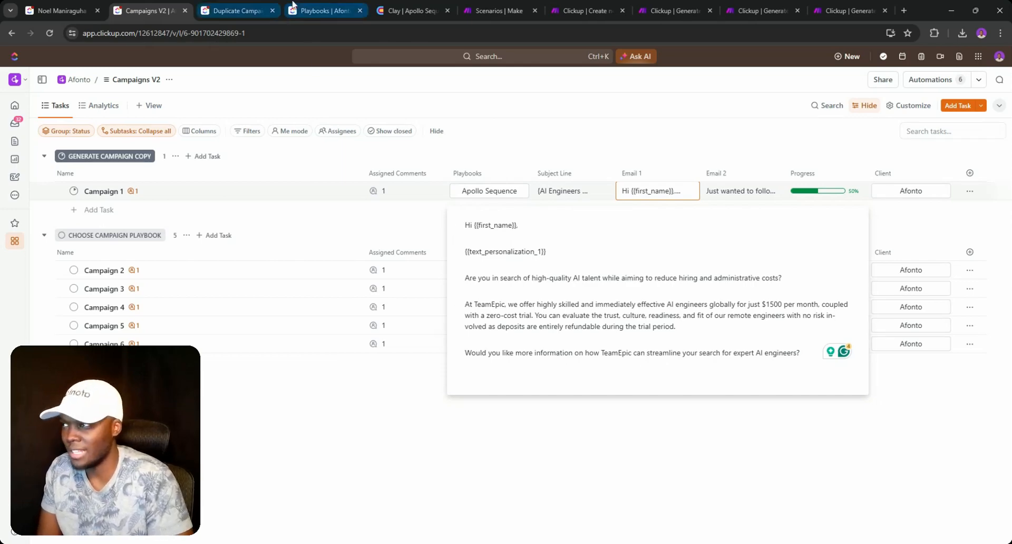
click(293, 6)
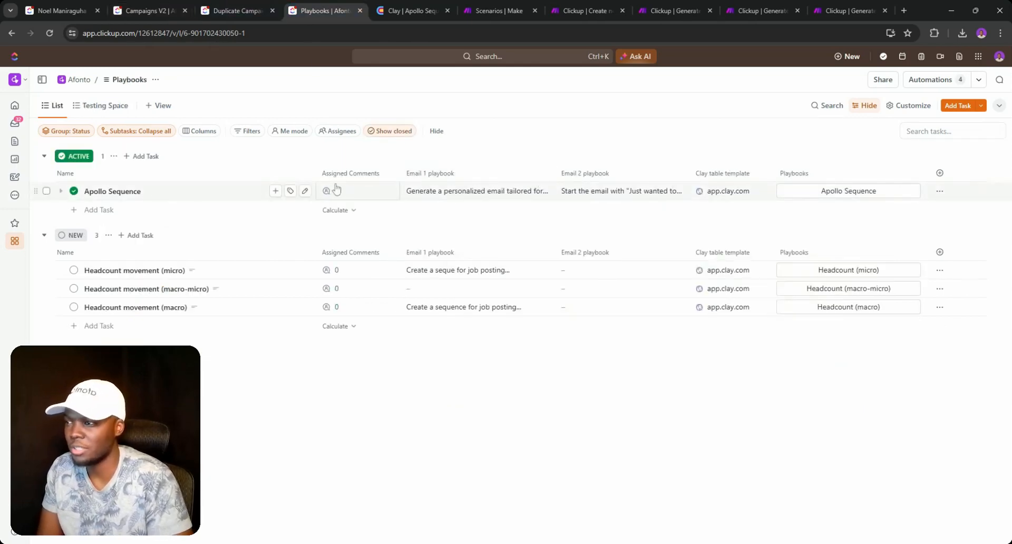
key(ctrl+2)
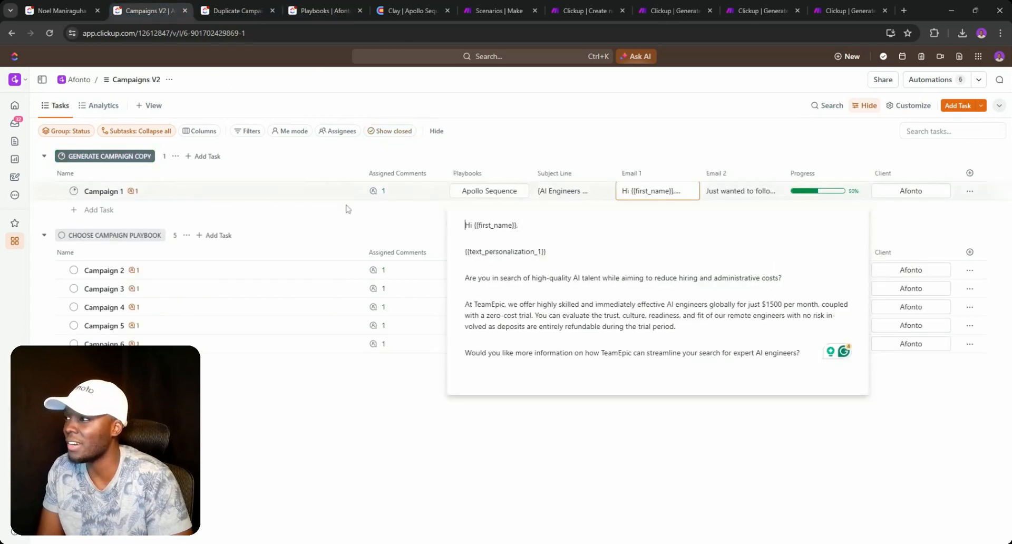
click(613, 143)
click(711, 192)
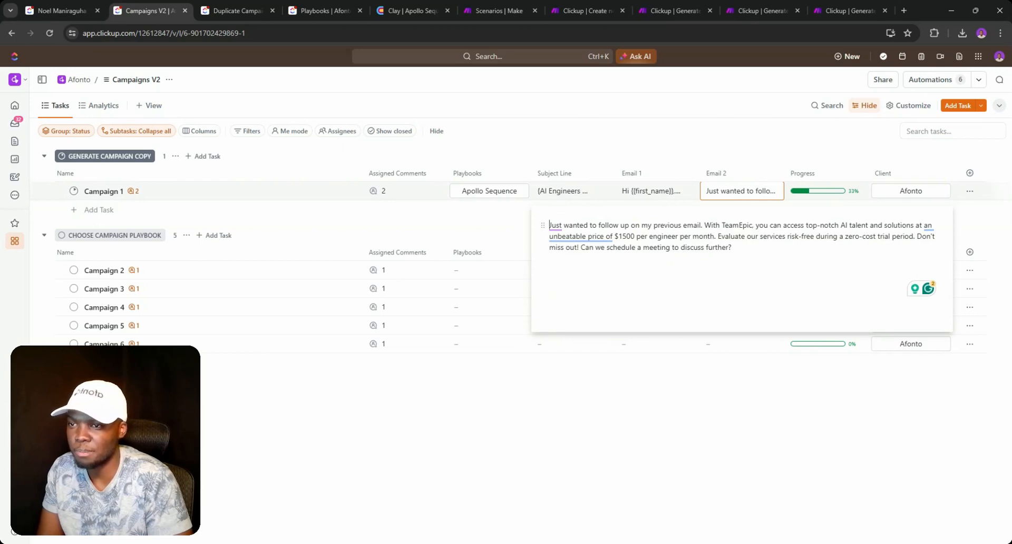
click(593, 144)
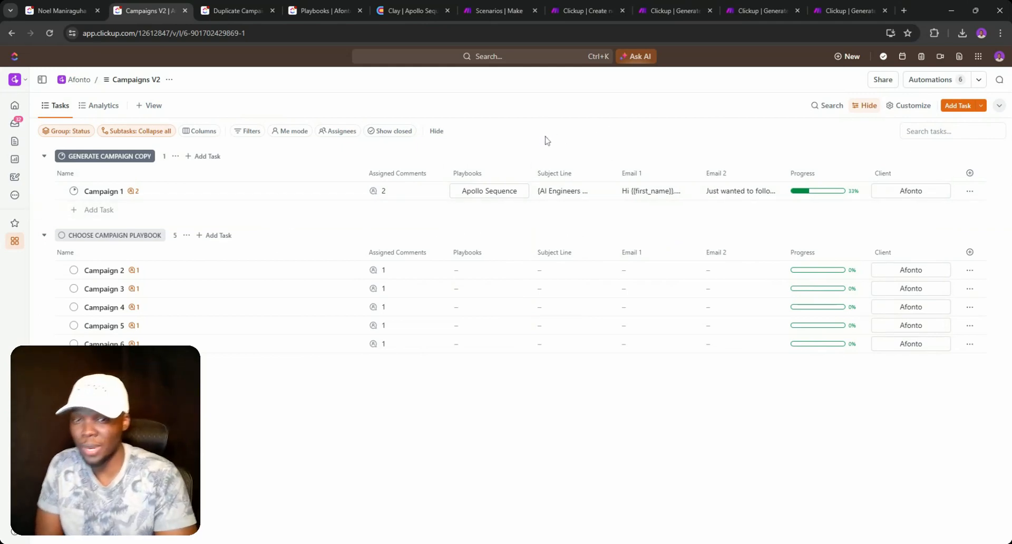
- Set the Playbooks field of Campaigns 2, 3, 4, 5 and 6 to Apollo Sequence
click(464, 270)
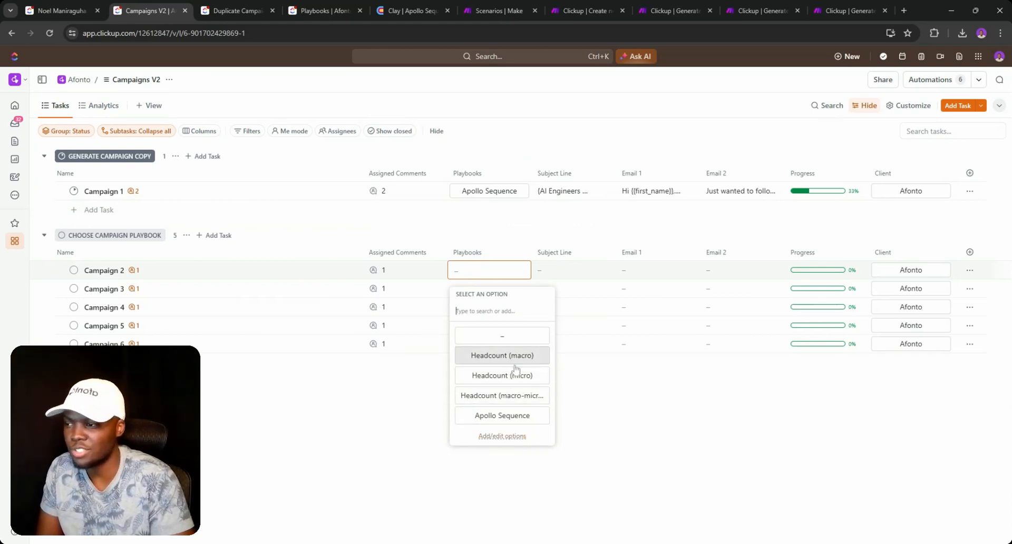
click(493, 416)
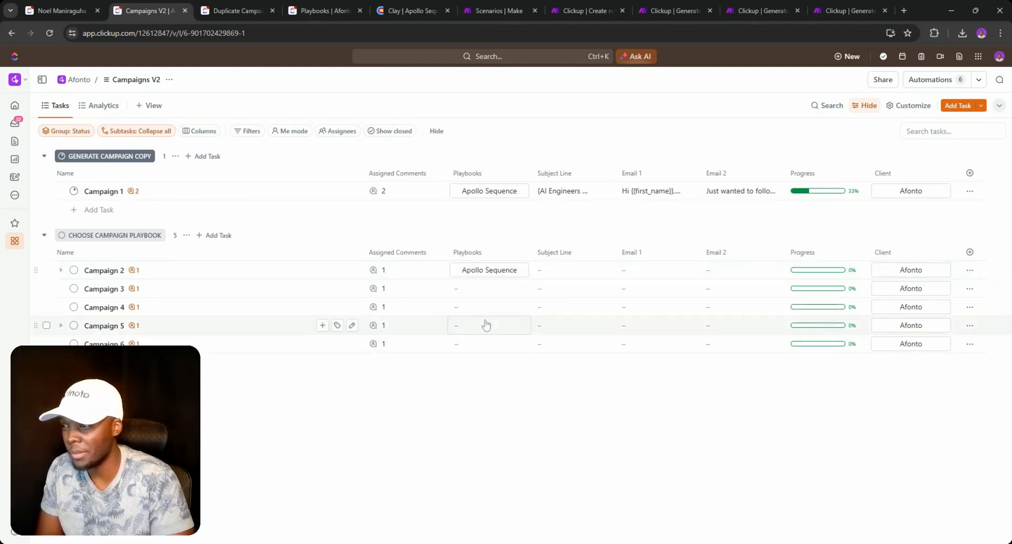
click(489, 289)
click(487, 433)
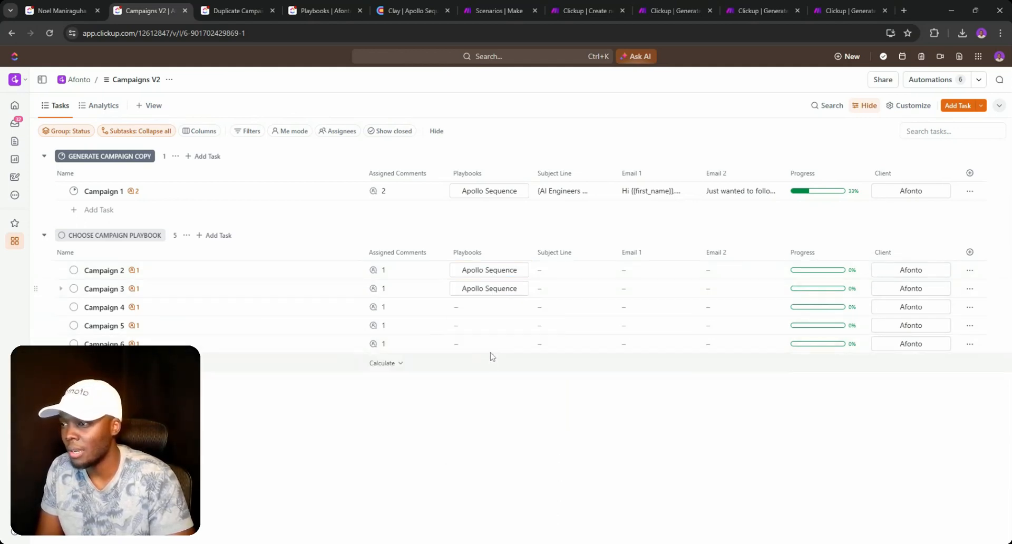
click(490, 309)
click(487, 452)
click(475, 327)
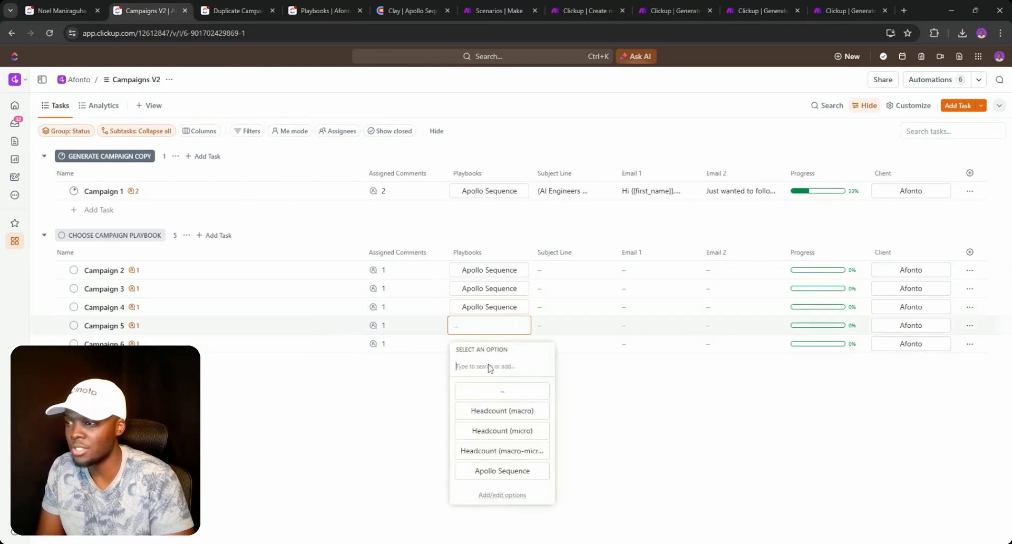
click(489, 471)
click(487, 351)
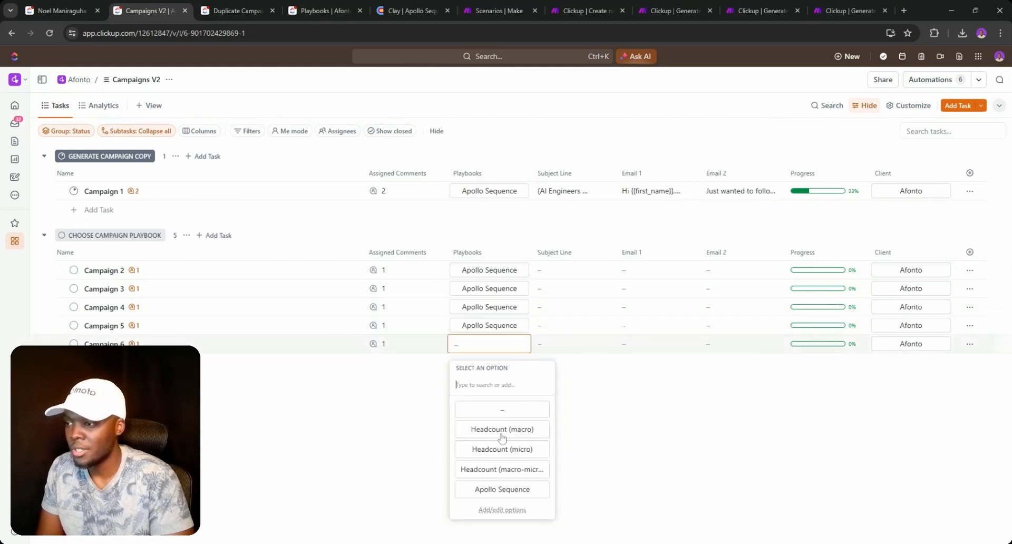
click(489, 490)
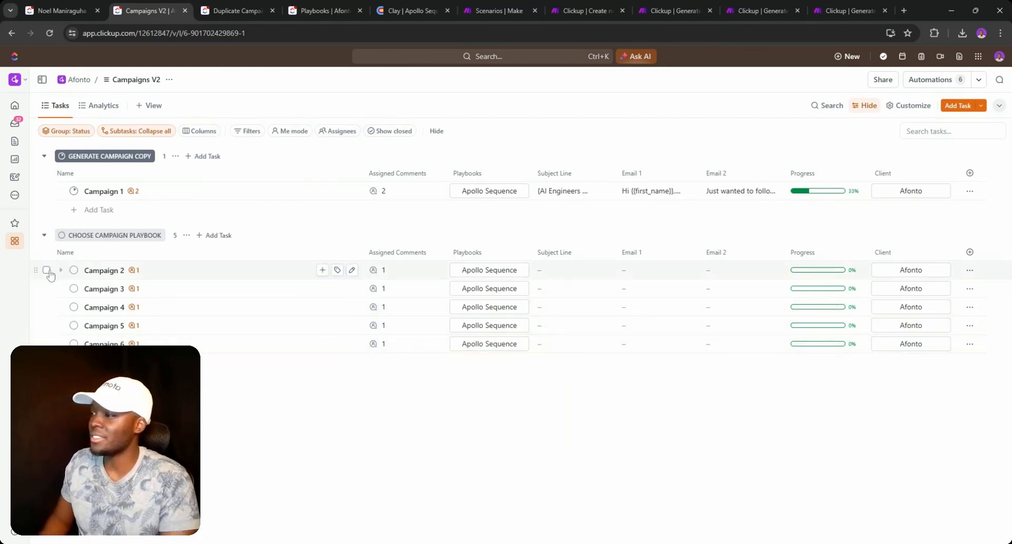
- Bulk-select Campaigns 2–6 and change their status to Generate Campaign Copy
click(46, 270)
shift+click(47, 343)
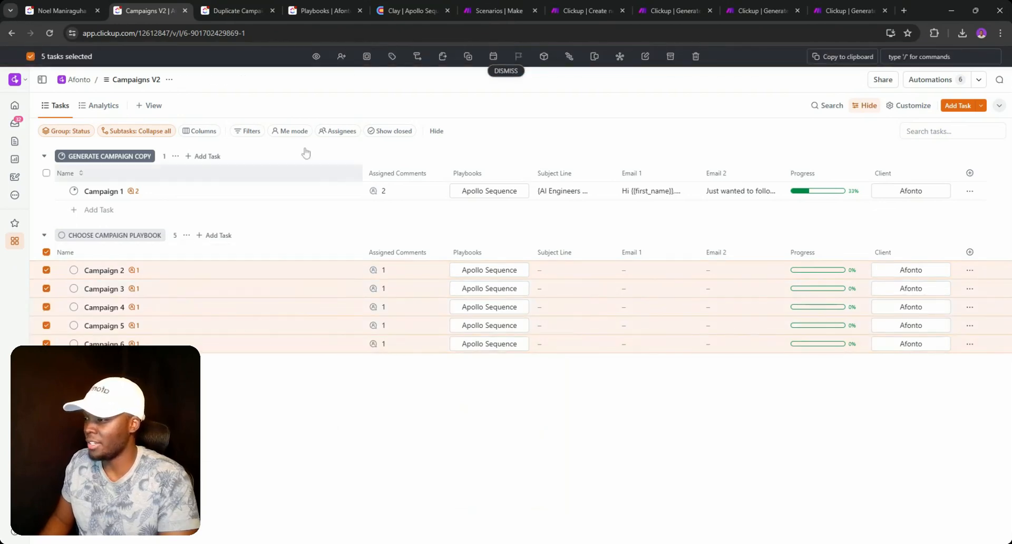
click(367, 56)
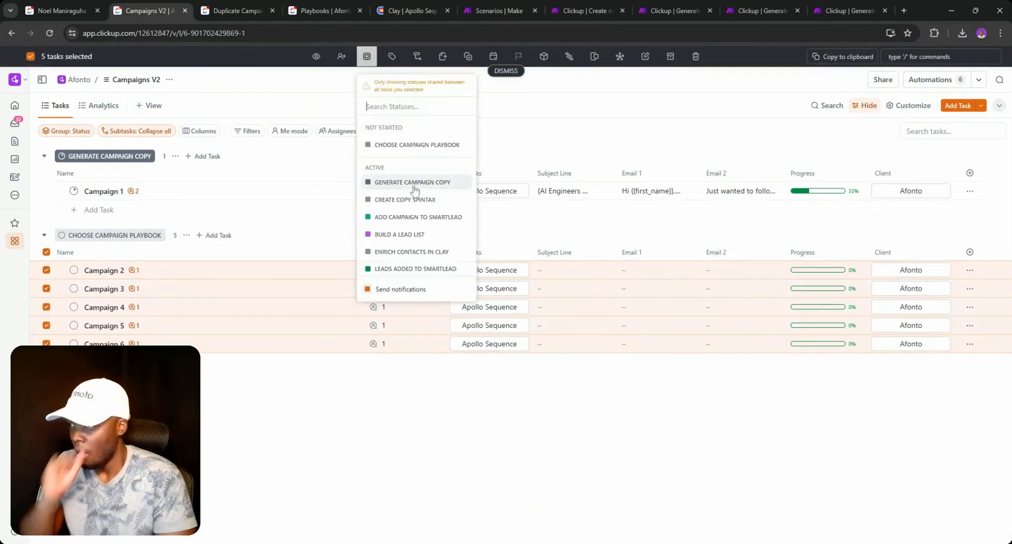
click(415, 183)
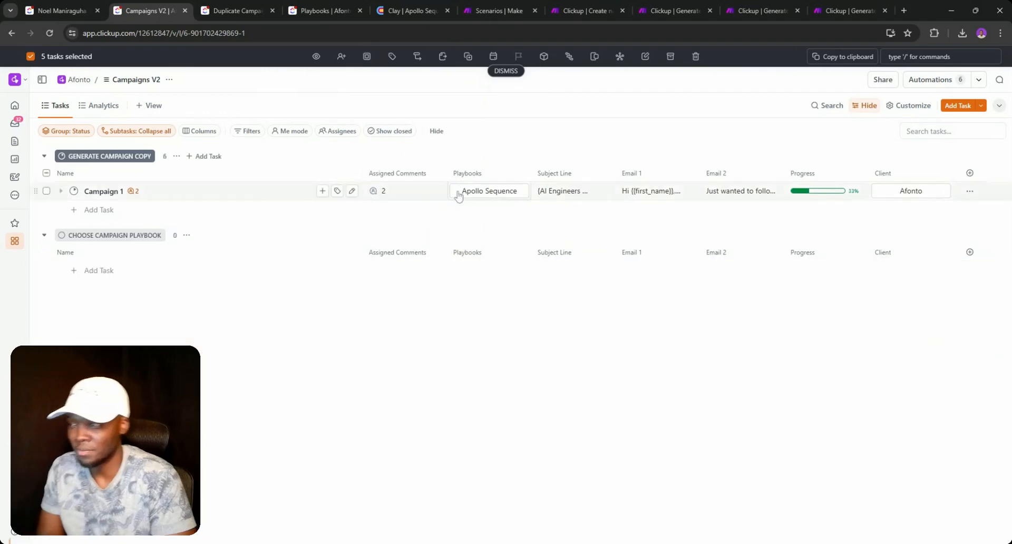
click(507, 71)
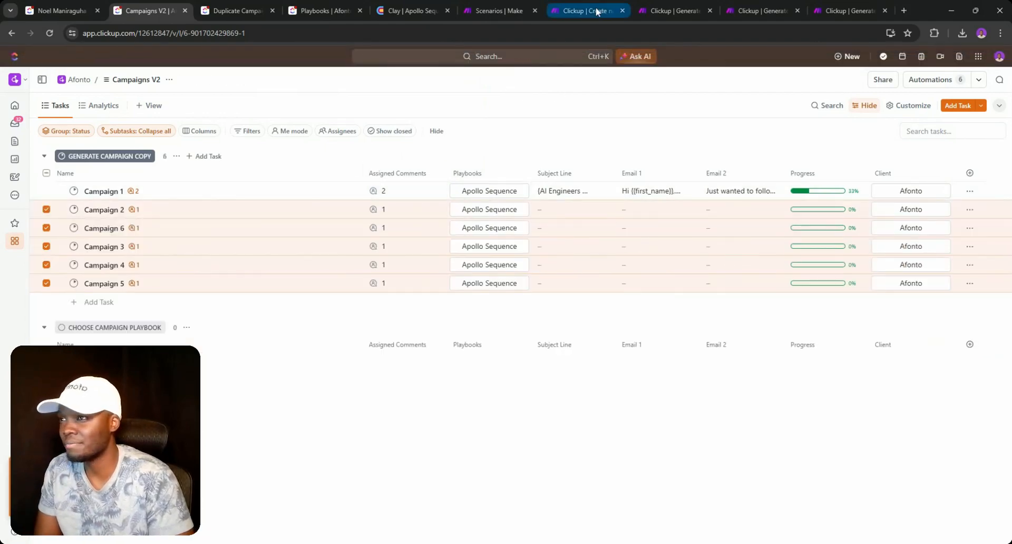
- Run Generate Campaign Copy once, processing the five old queued webhook records
click(663, 9)
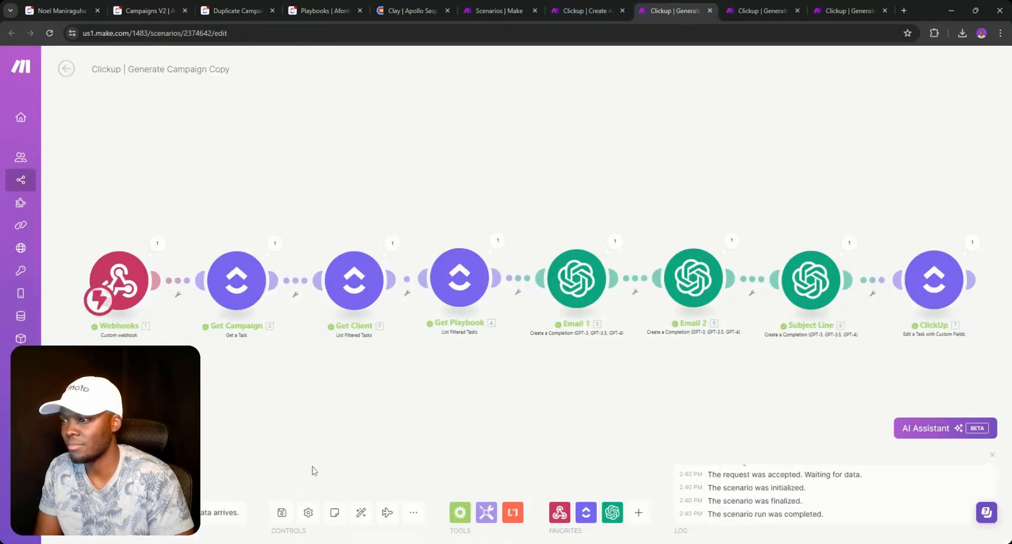
click(84, 513)
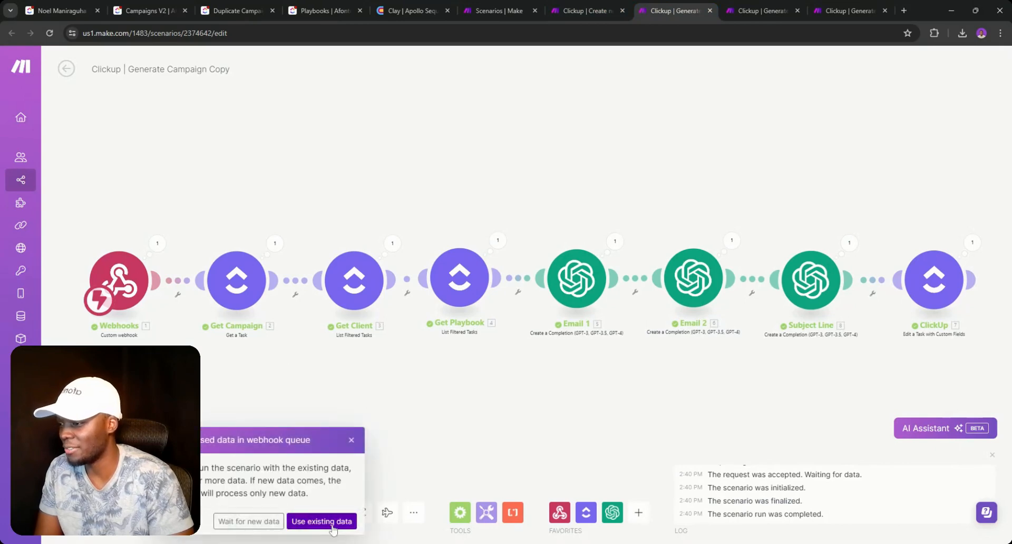
click(353, 441)
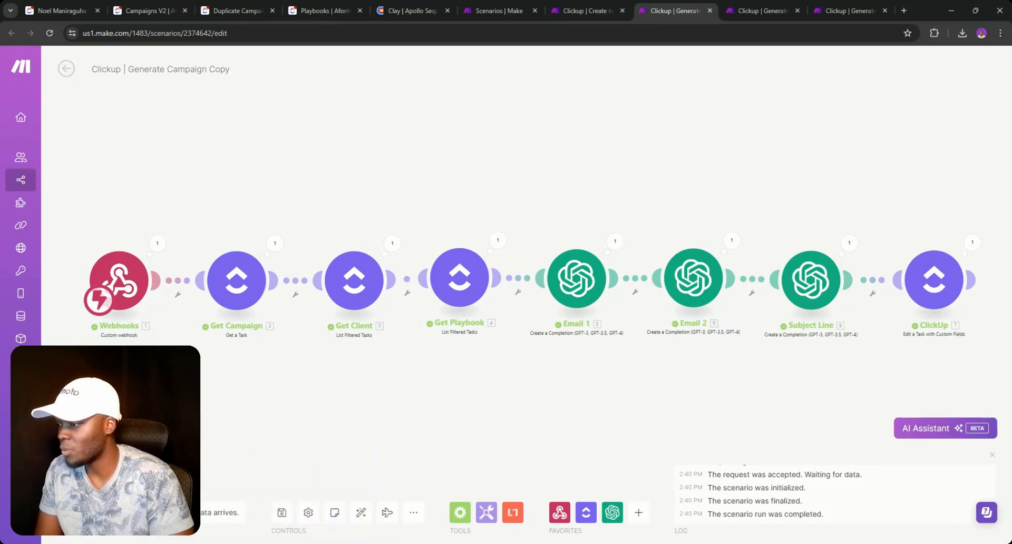
click(200, 524)
click(186, 146)
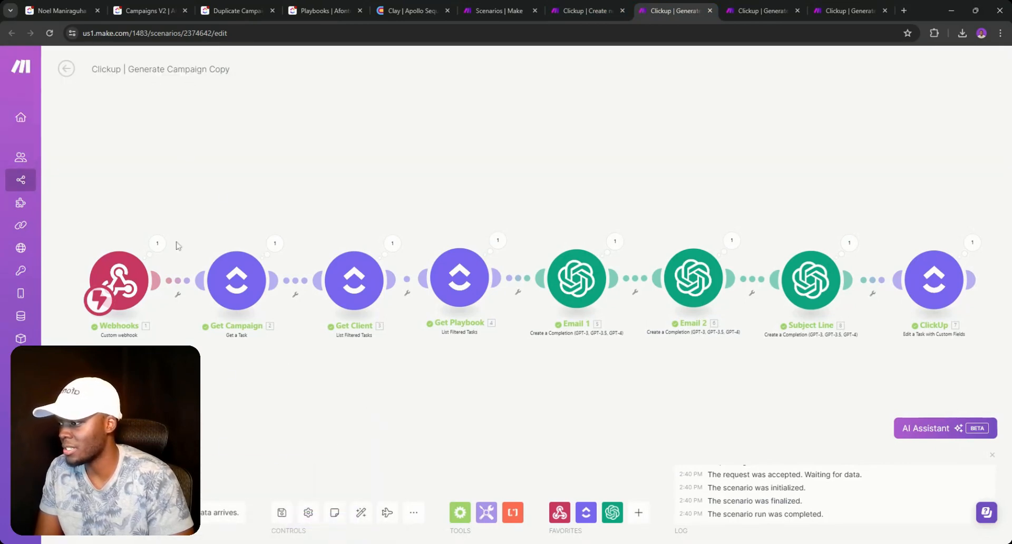
click(65, 67)
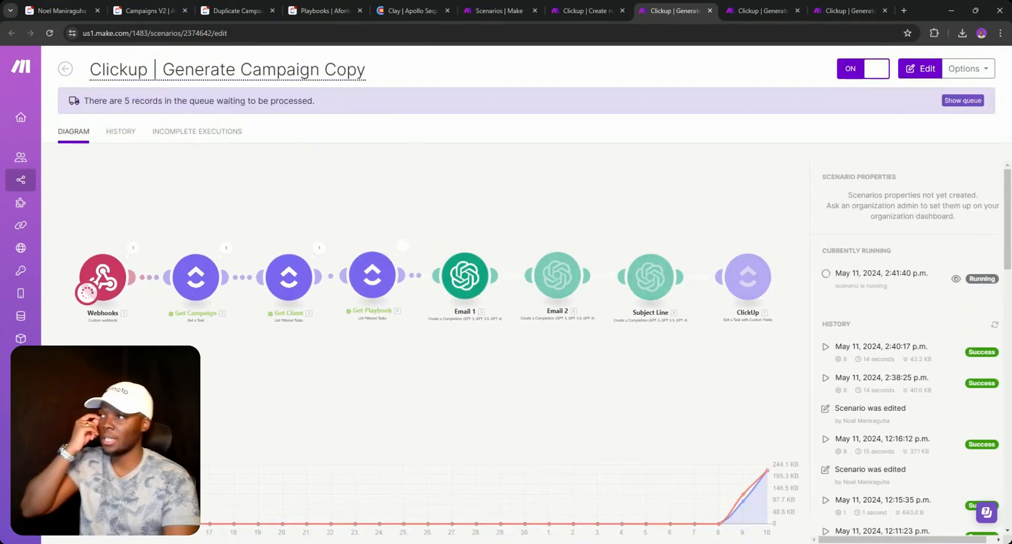
click(139, 10)
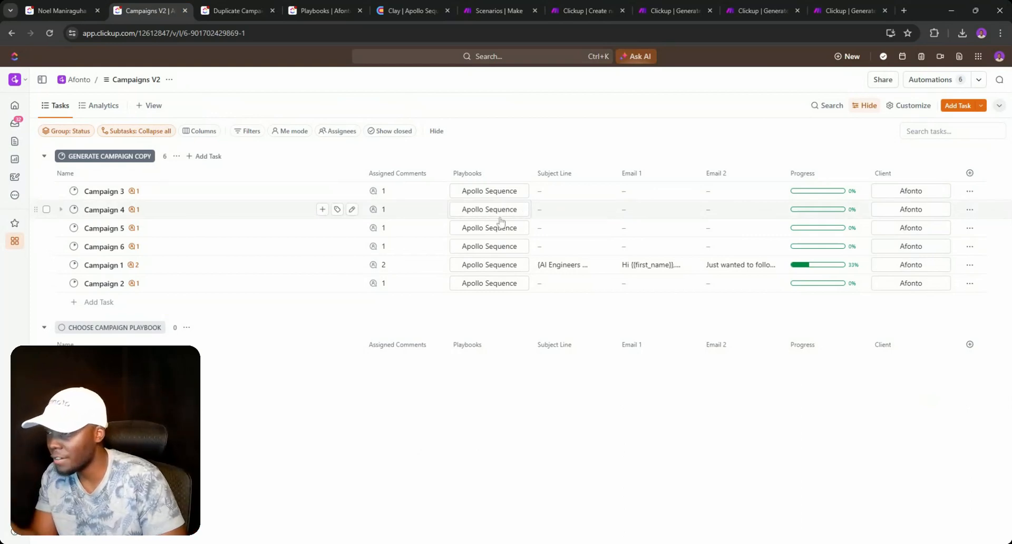
- Delete the duplicate Modify Campaign Copy comment from Campaign 1
click(403, 265)
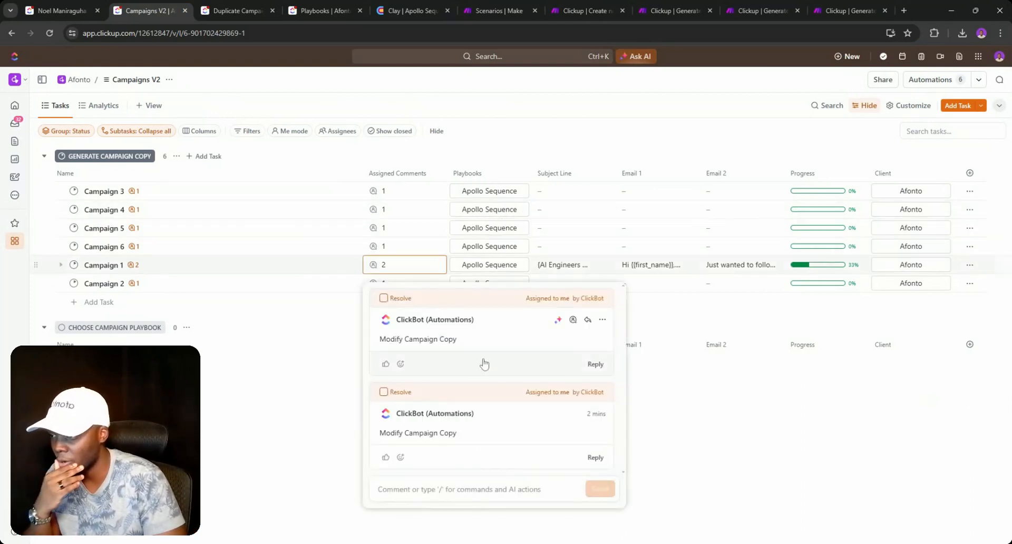
click(602, 414)
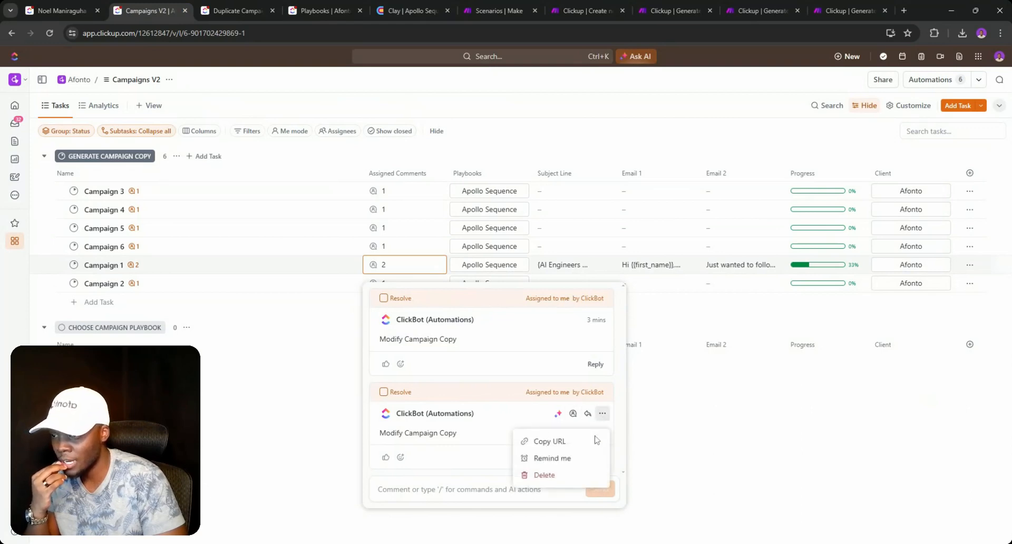
click(543, 475)
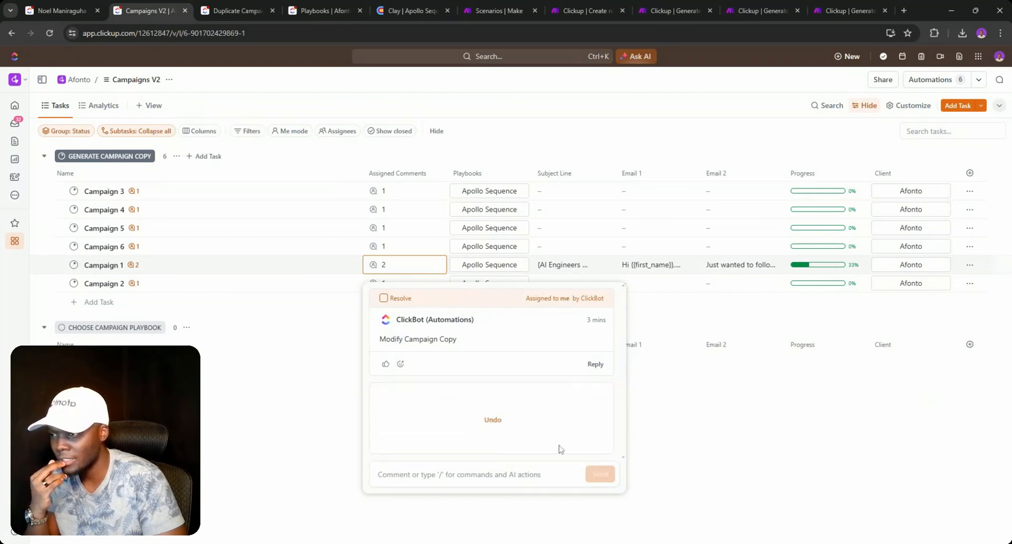
click(703, 426)
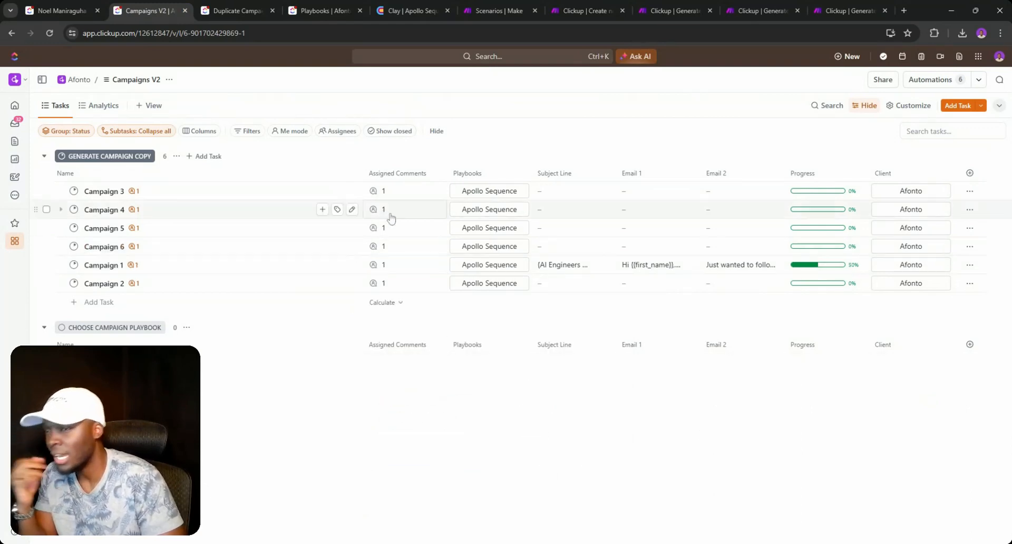
- Resolve the Choose Campaign Playbook comments on Campaigns 3, 5 and 6
click(407, 196)
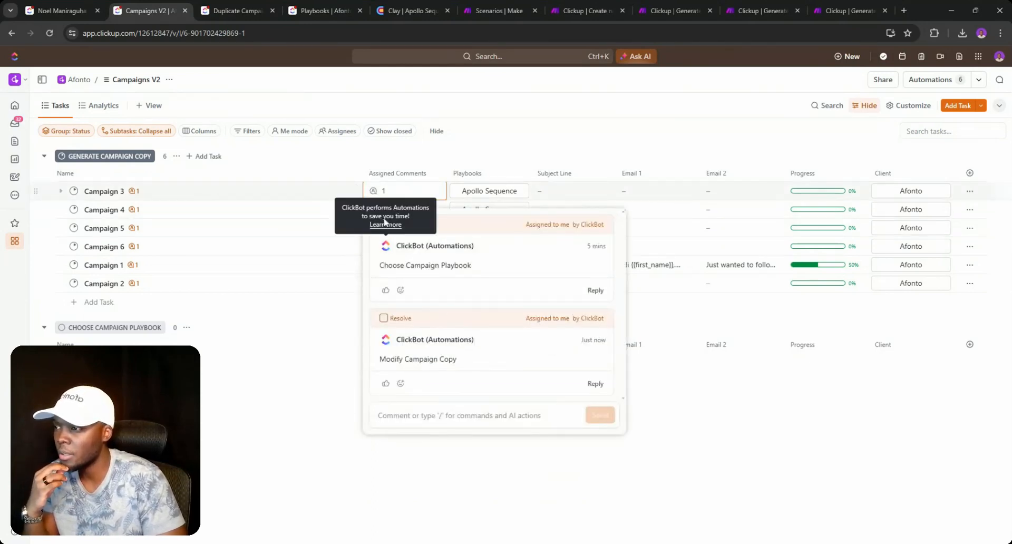
click(391, 225)
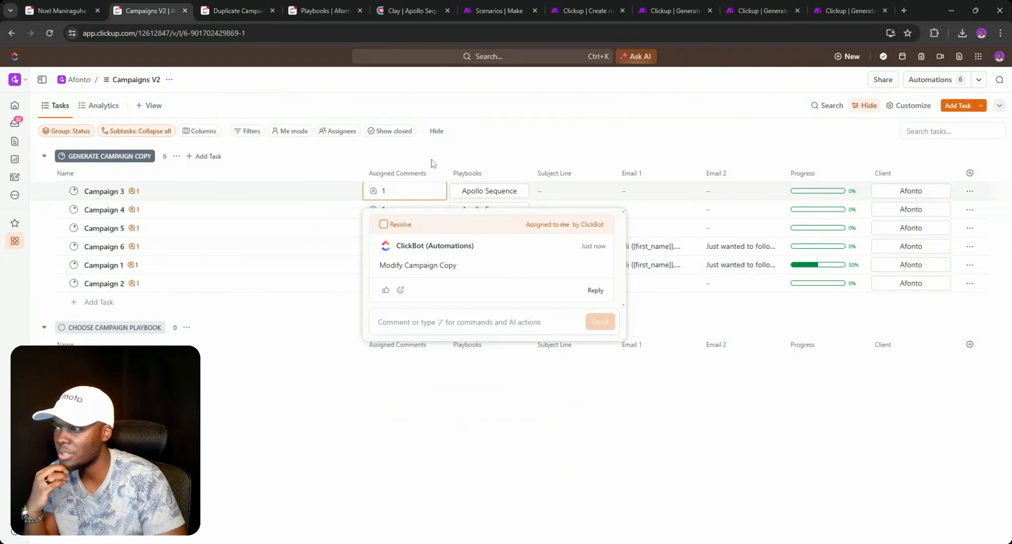
key(Escape)
click(393, 209)
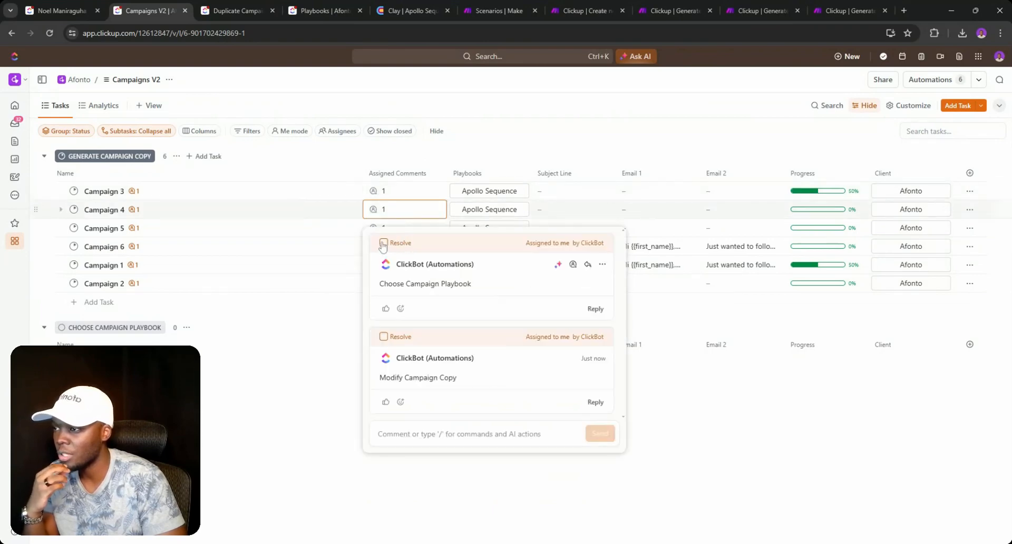
click(455, 166)
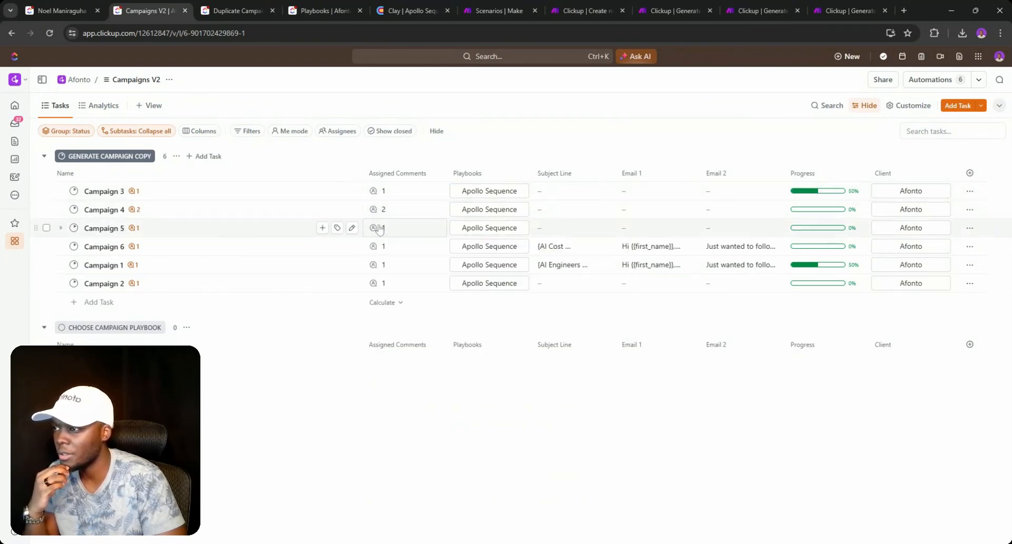
click(389, 227)
click(384, 261)
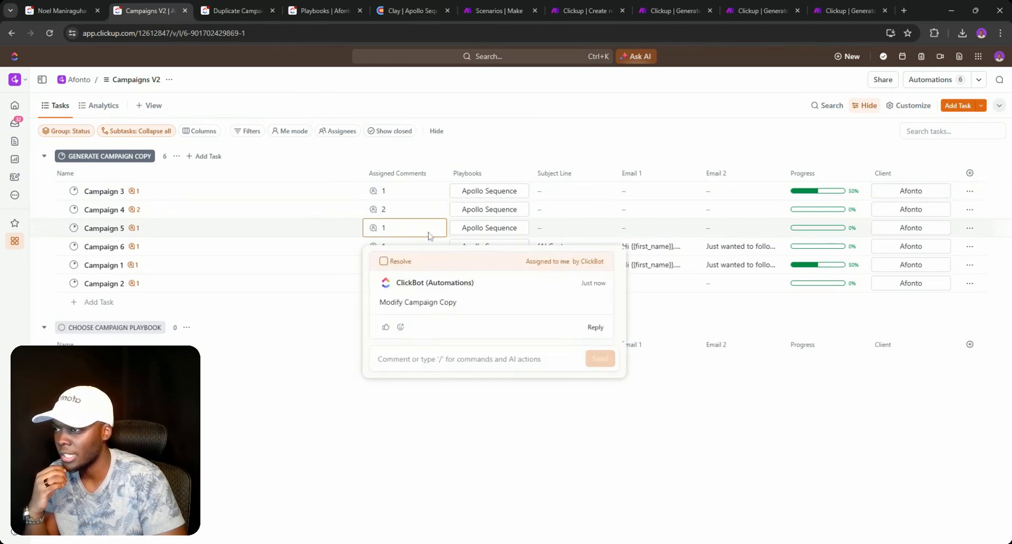
click(396, 246)
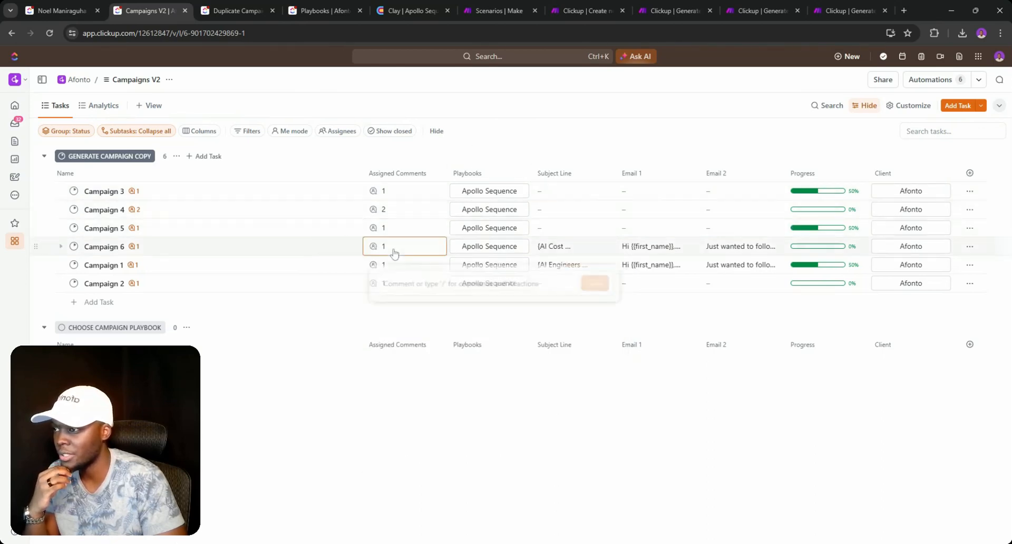
click(383, 224)
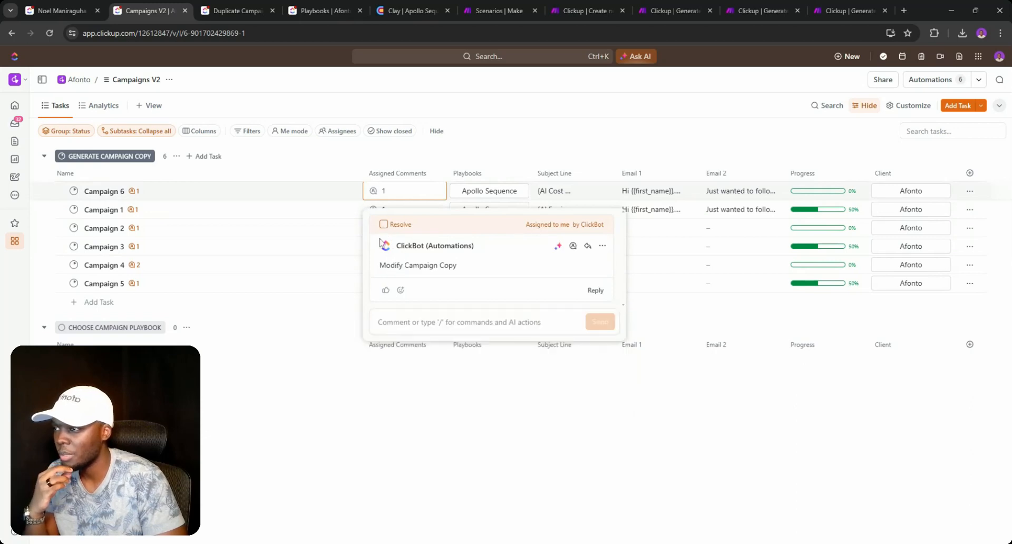
click(308, 380)
click(382, 287)
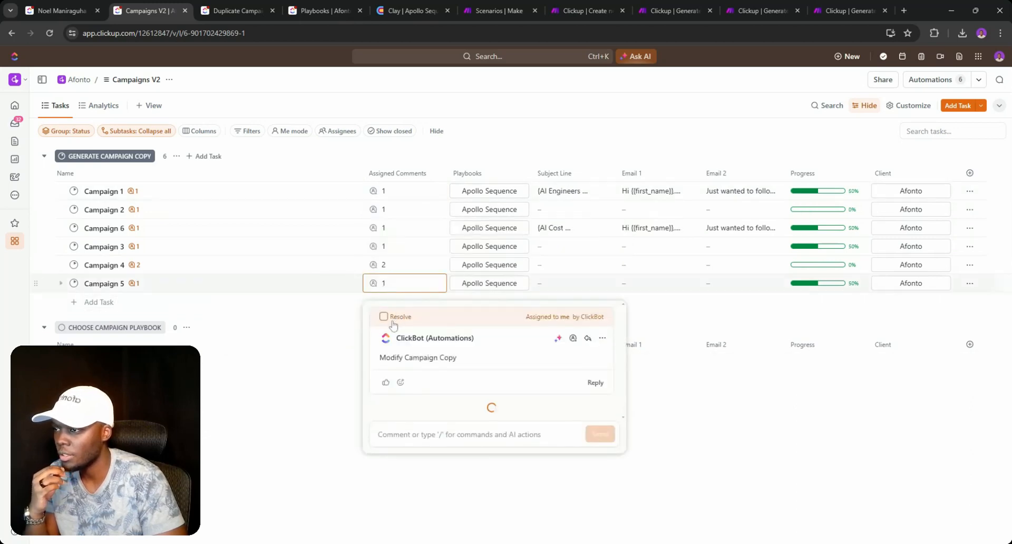
click(779, 350)
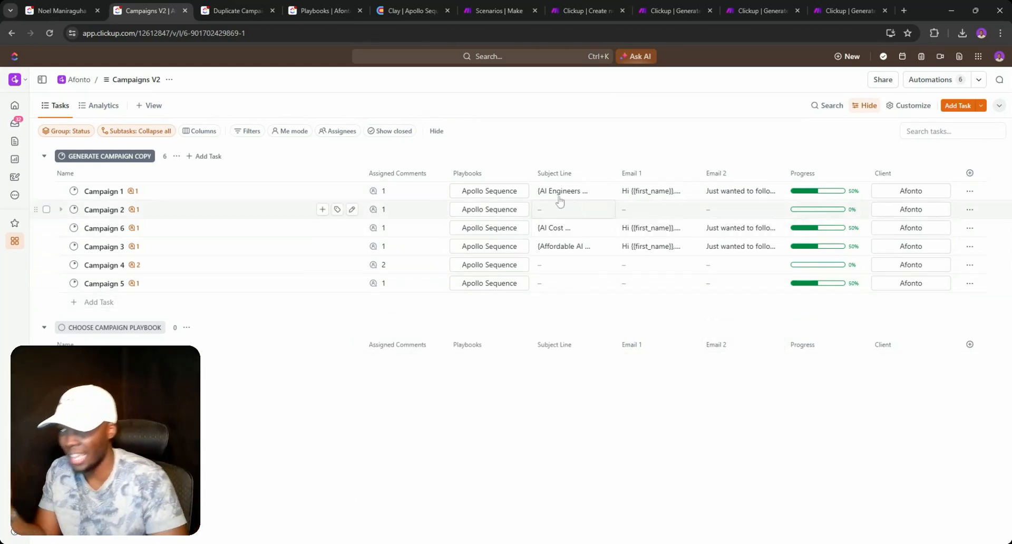
- Assign Headcount (macro) to Campaigns 1 and 5 and Headcount (micro) to Campaigns 2 and 3
click(506, 199)
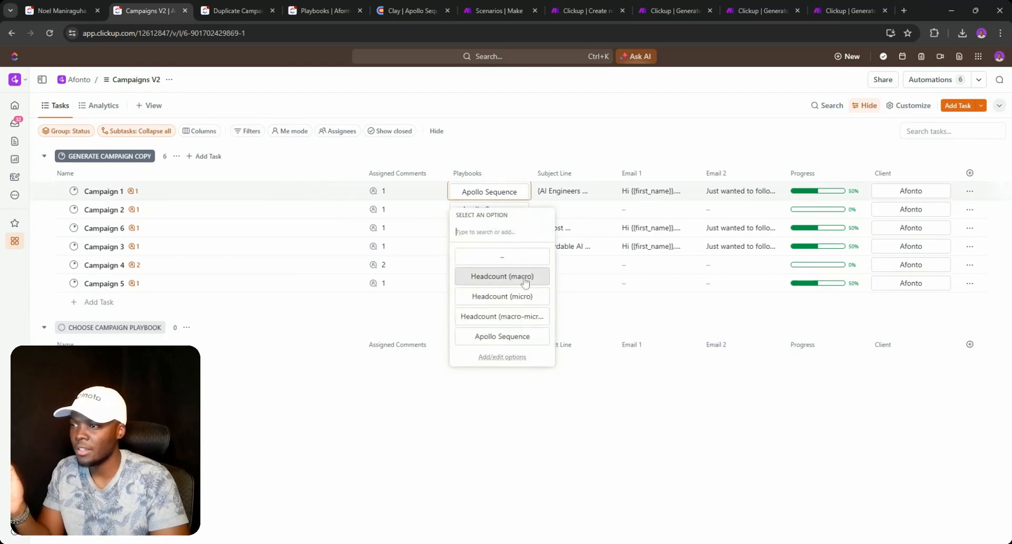
click(521, 274)
click(495, 209)
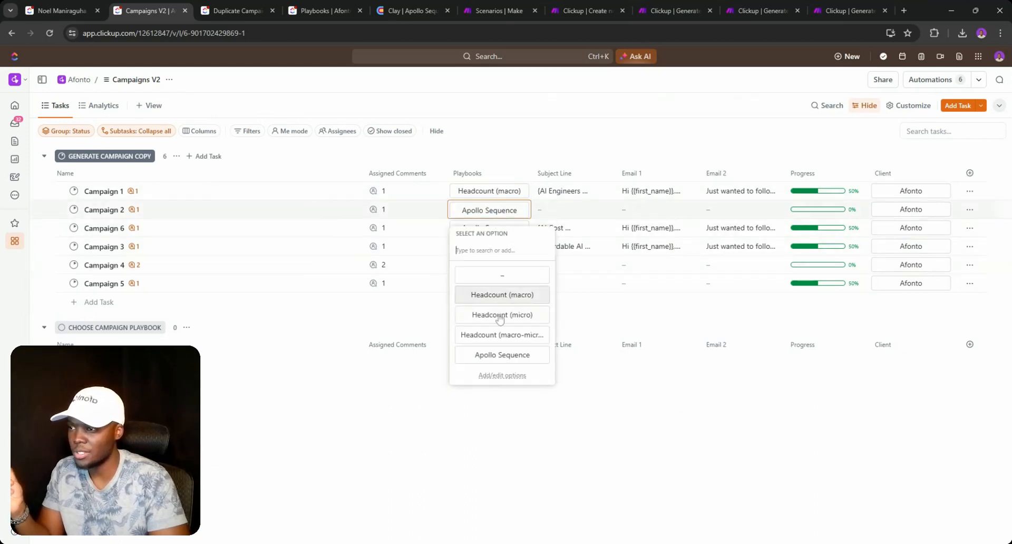
click(498, 315)
click(492, 246)
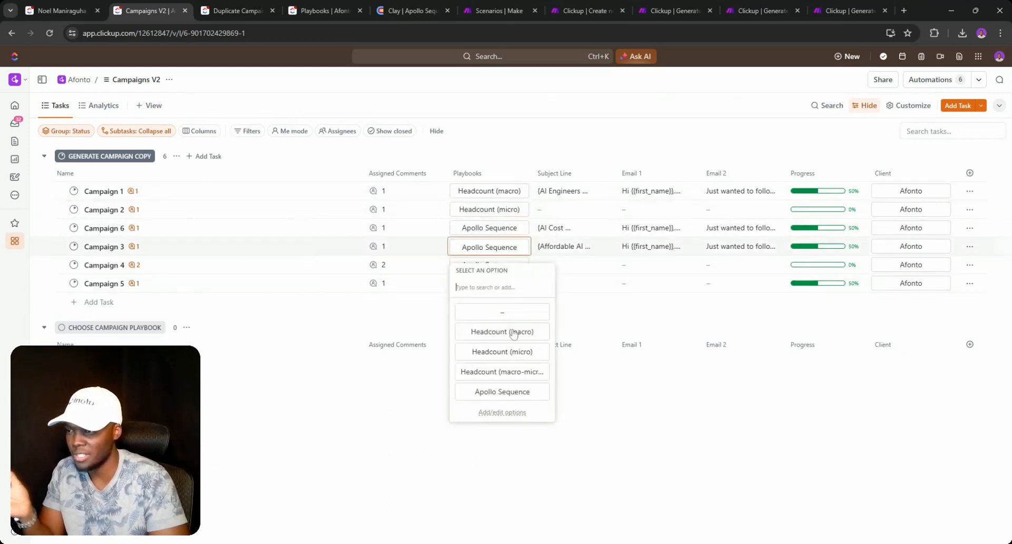
click(504, 357)
click(490, 283)
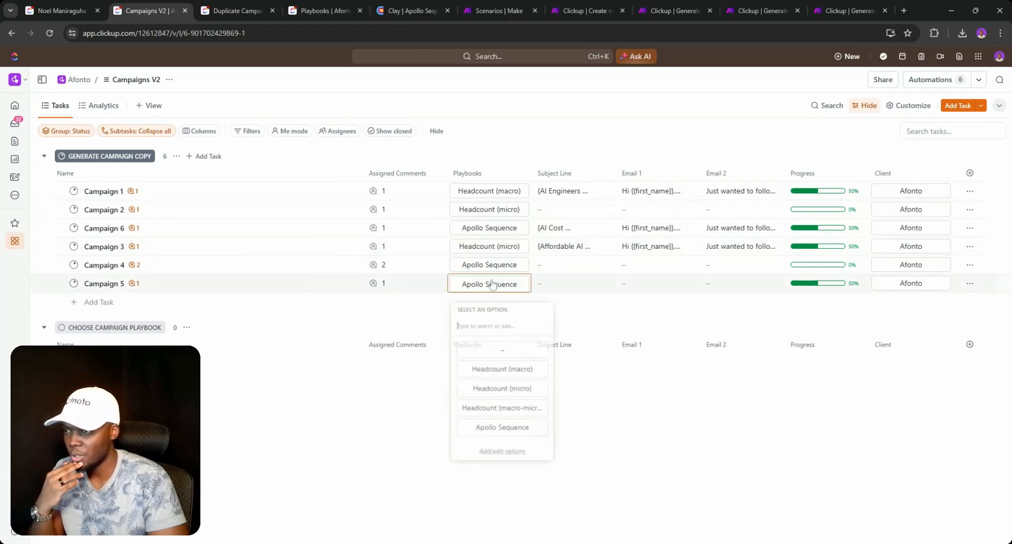
click(490, 370)
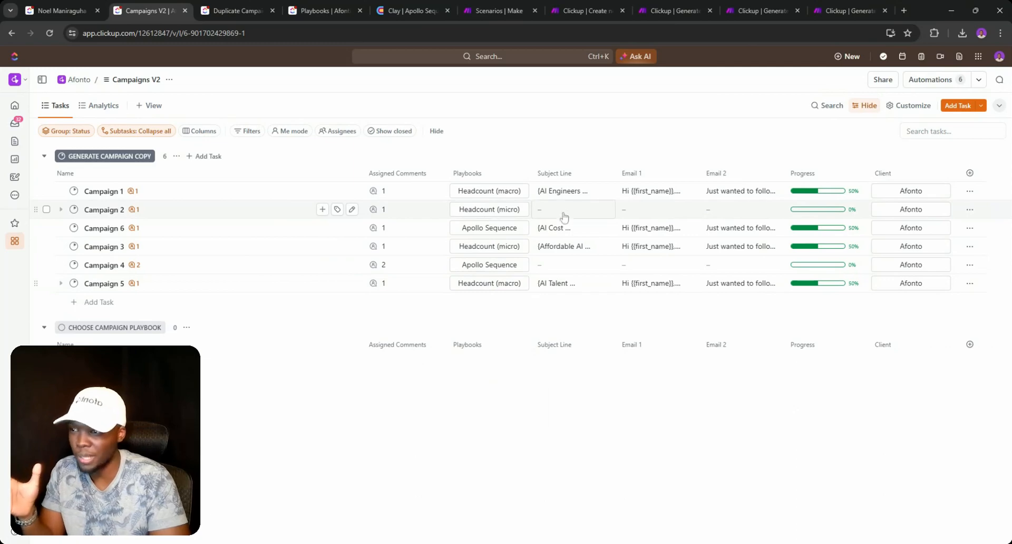
click(646, 191)
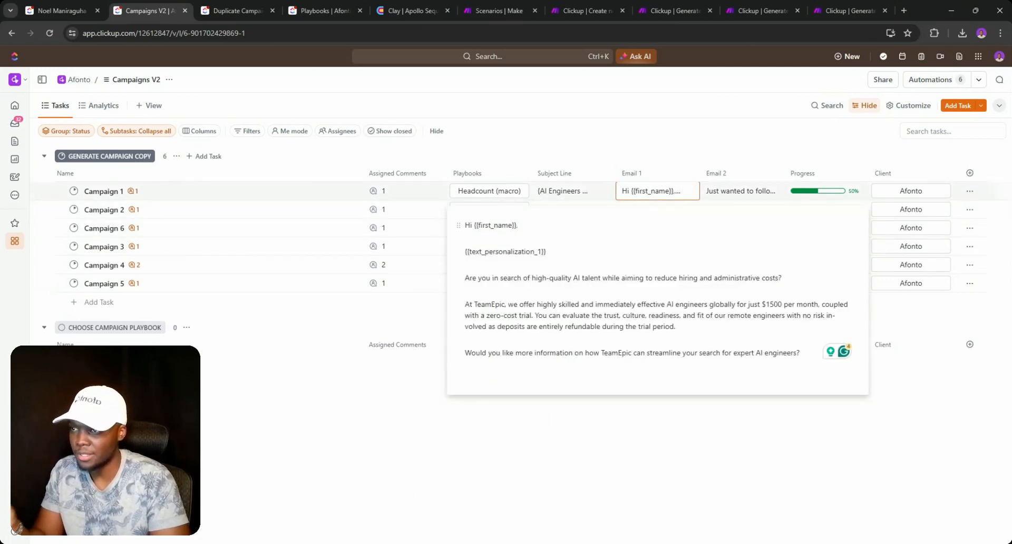
- Read the generated Email 1 copy for Campaigns 1 and 6 before going to Playbooks
click(728, 196)
click(695, 159)
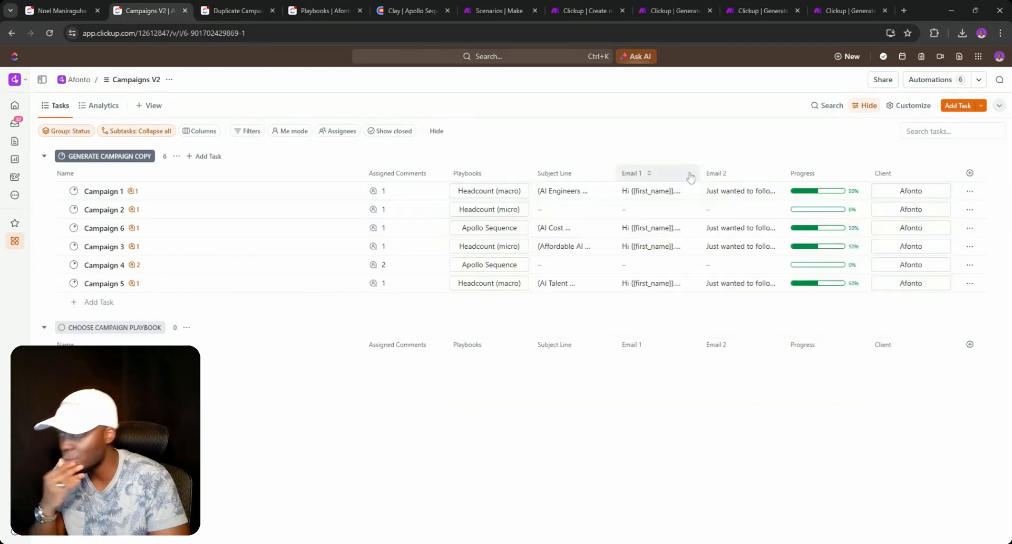
click(680, 227)
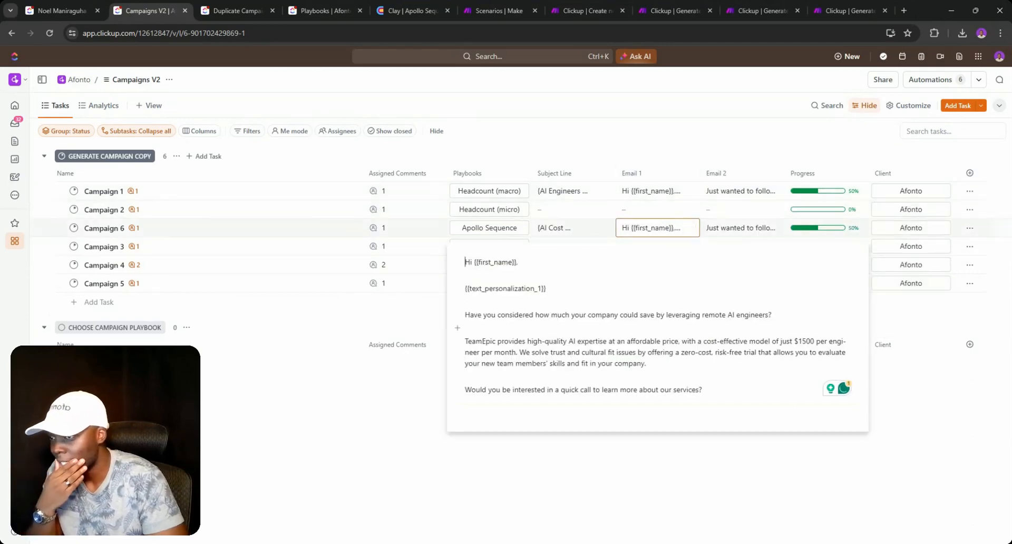
click(690, 134)
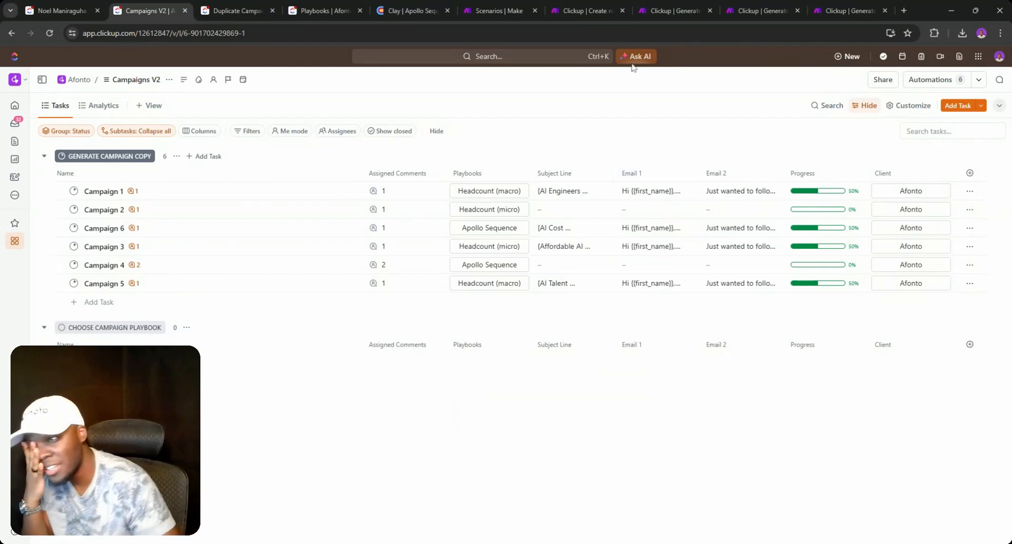
click(325, 9)
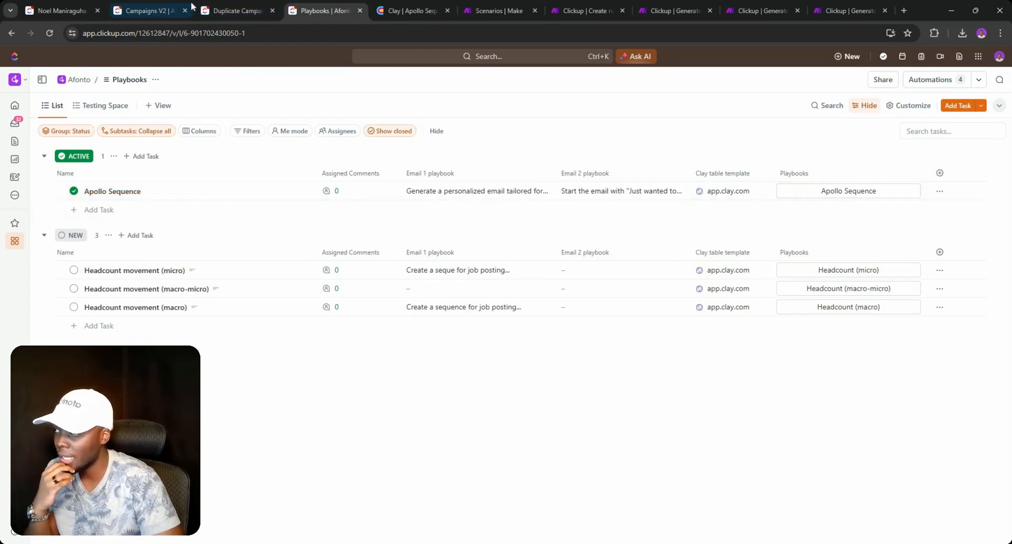
- Back on Campaigns V2, preview Campaign 5's Email 1, then open Campaign 1's assigned comments
click(156, 9)
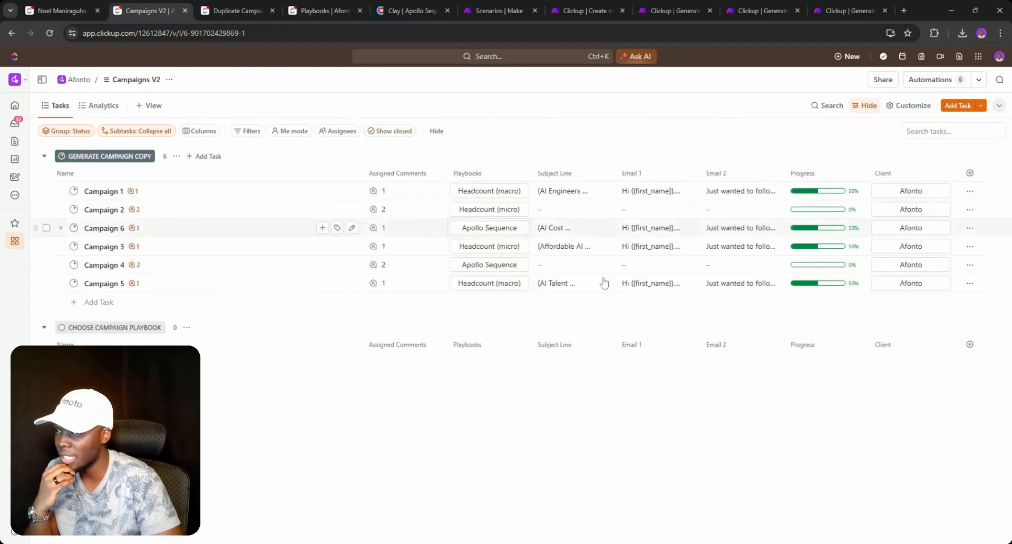
click(639, 284)
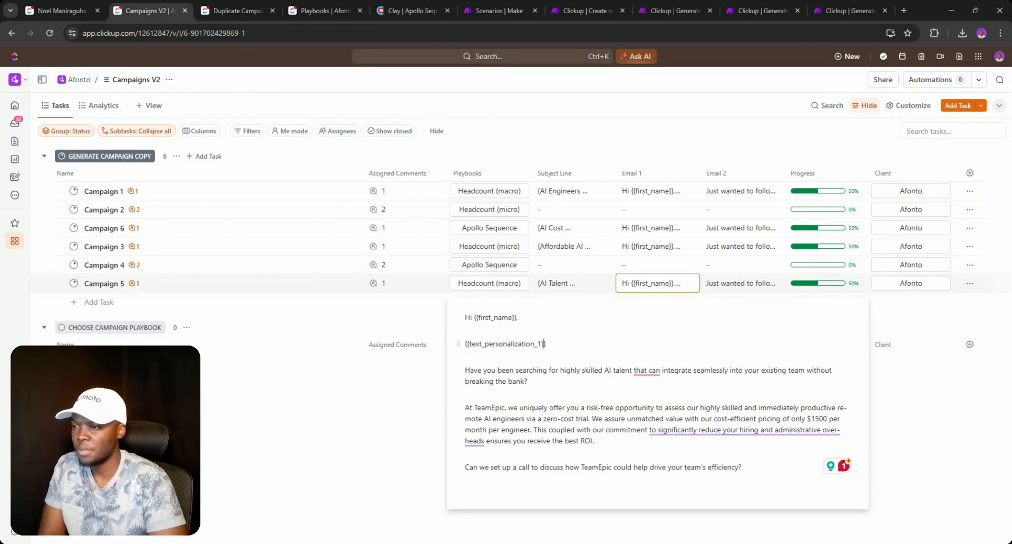
click(74, 192)
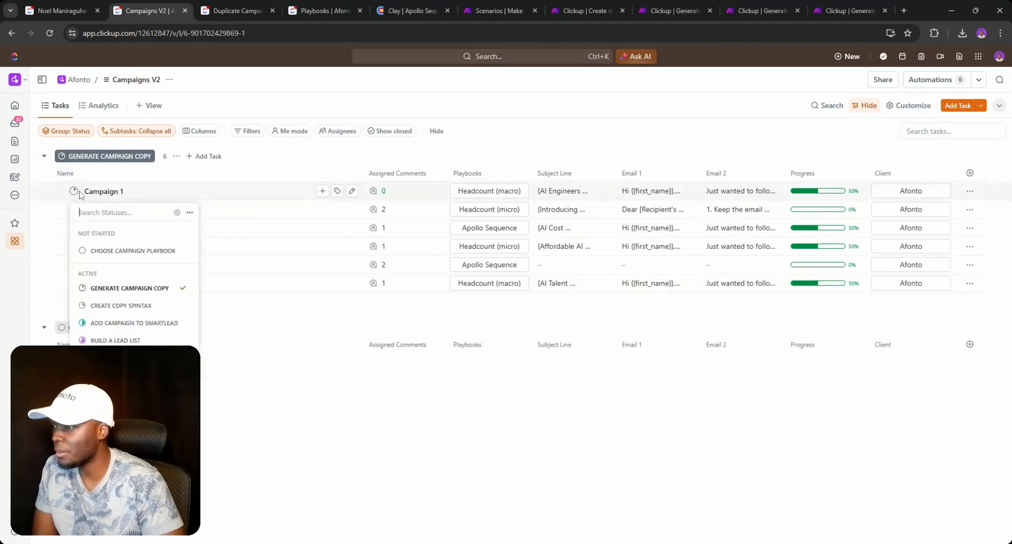
click(386, 195)
click(388, 196)
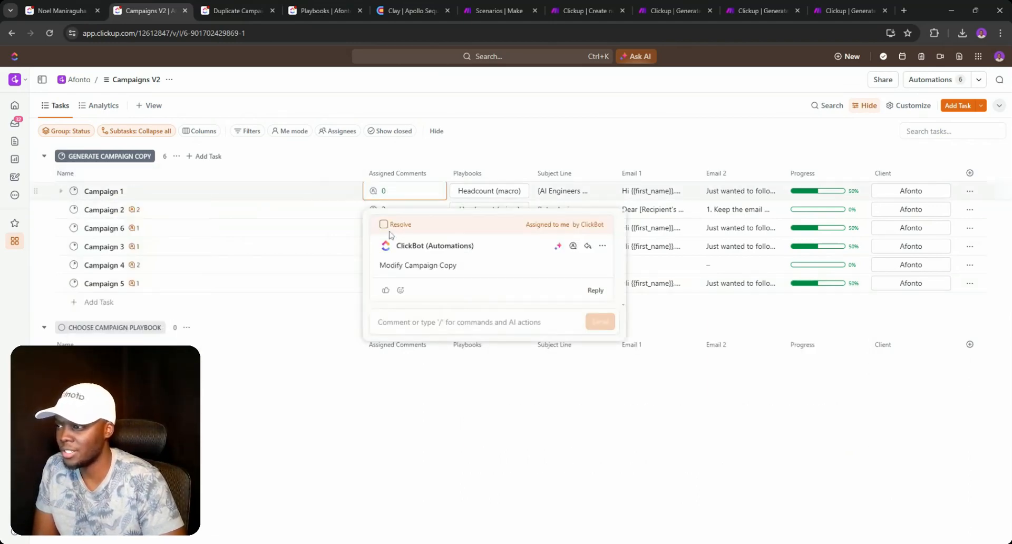
- Resolve Campaign 1's Modify Campaign Copy comment and move it to Create Copy Spintax status
click(435, 164)
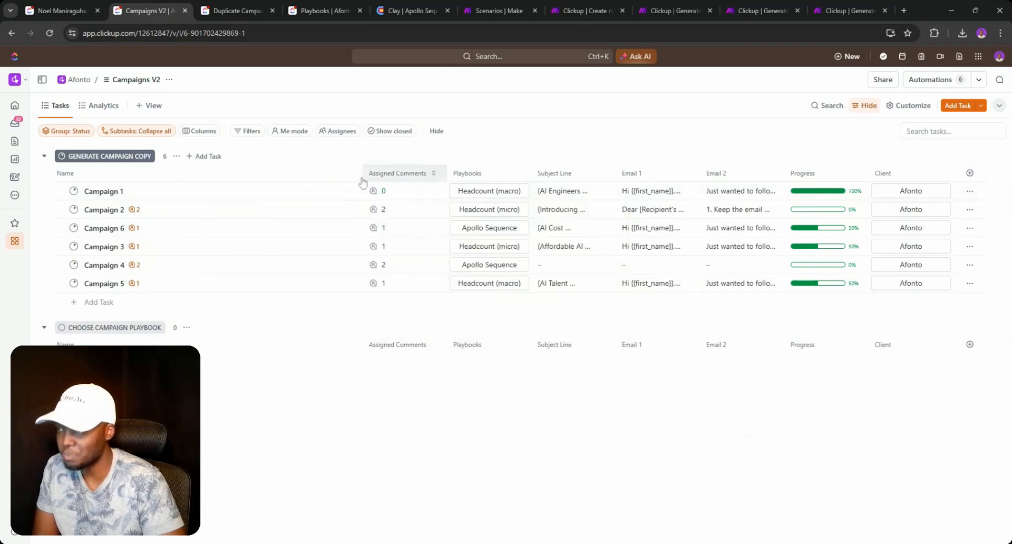
click(74, 191)
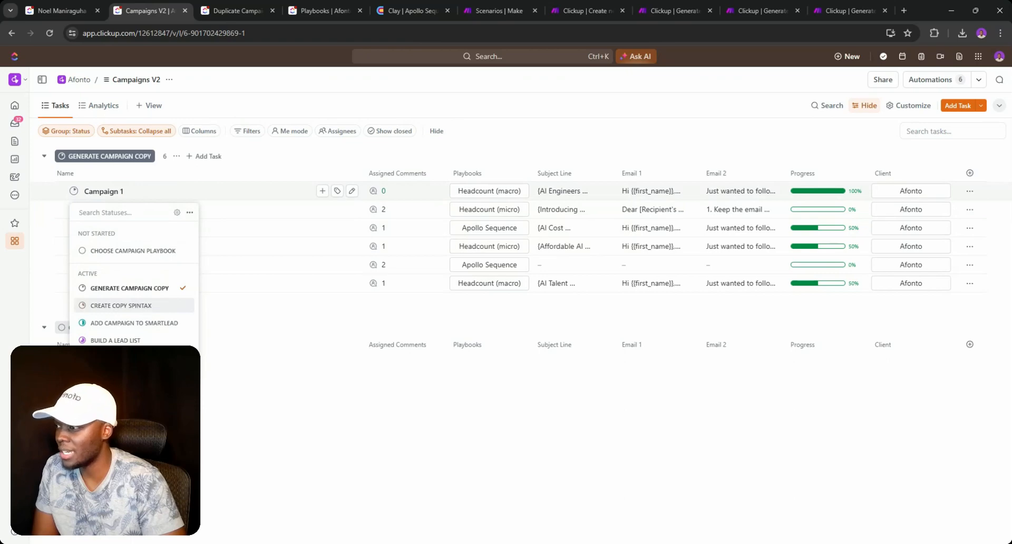
click(121, 305)
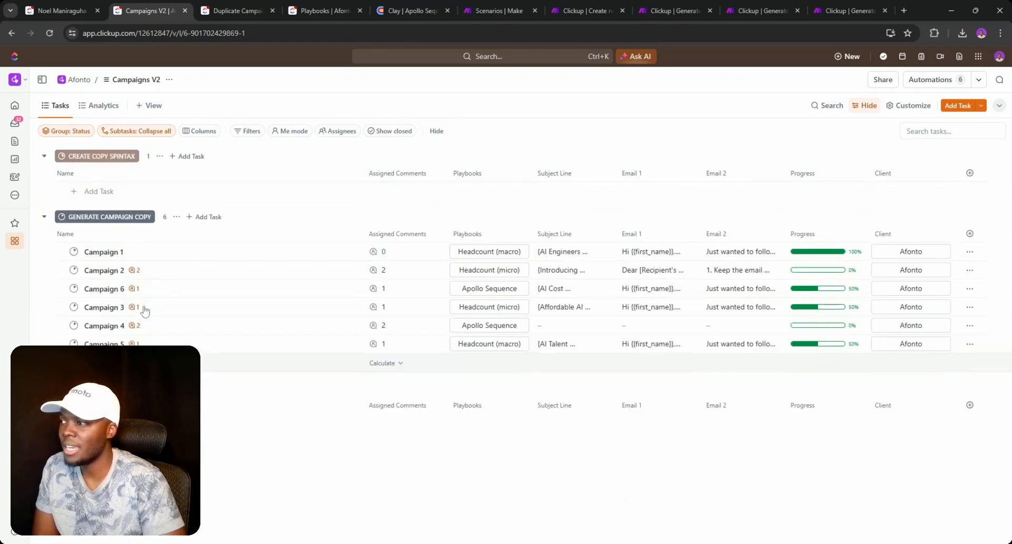
click(658, 194)
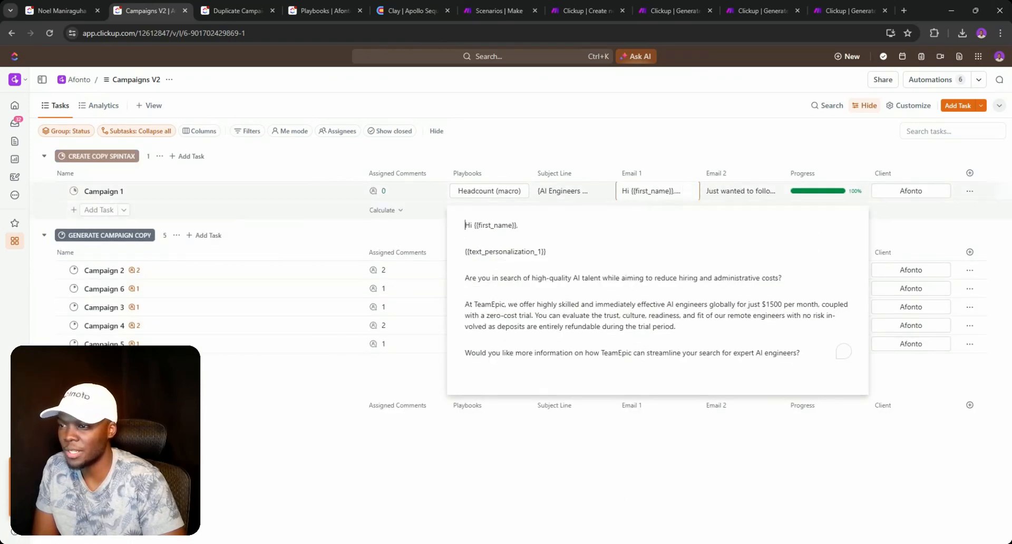
- Bring up Make's Create new tasks for email campaigns scenario
click(574, 9)
click(501, 9)
click(572, 10)
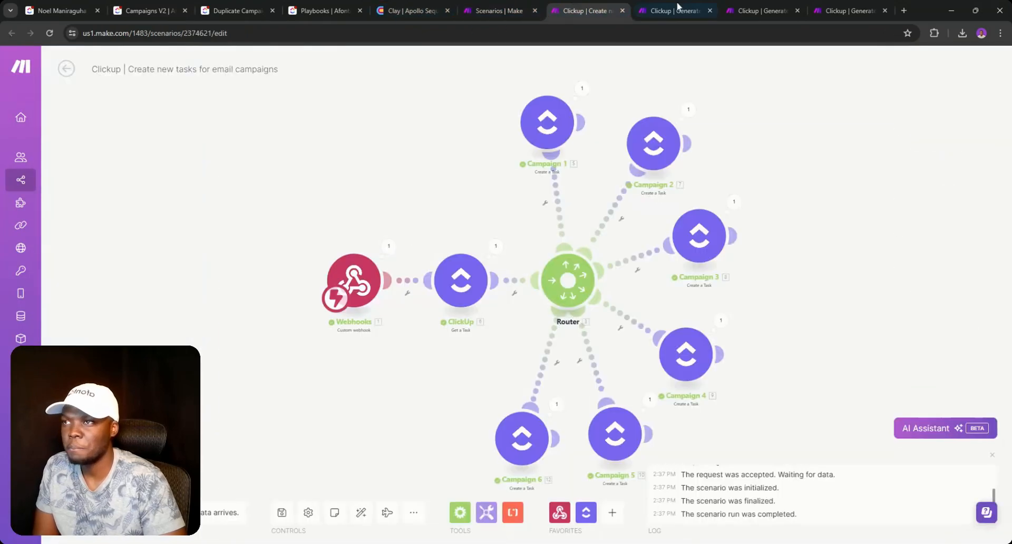
- Run the Generate Campaign Copy (spintax) scenario once, then return to ClickUp's Campaigns V2 list
click(677, 9)
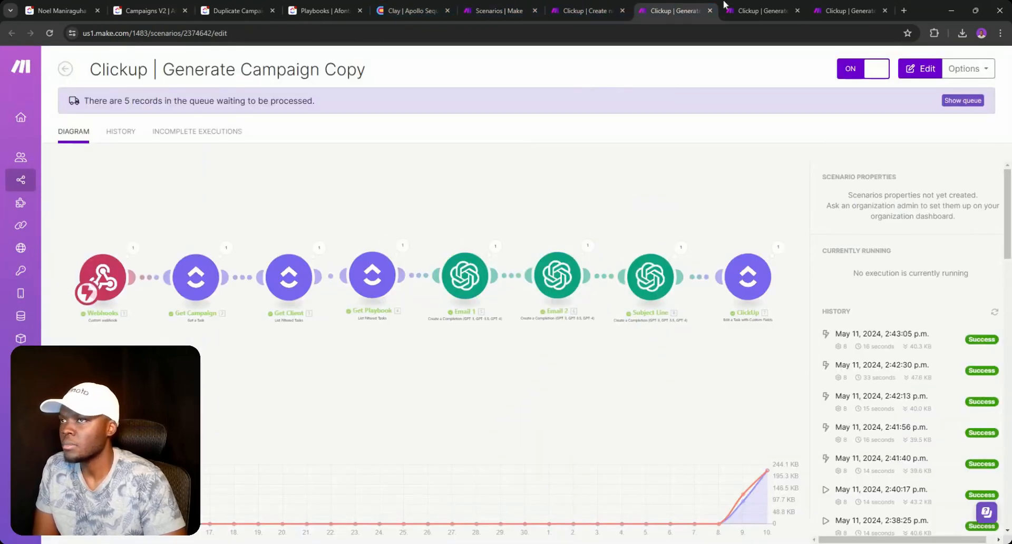
click(747, 5)
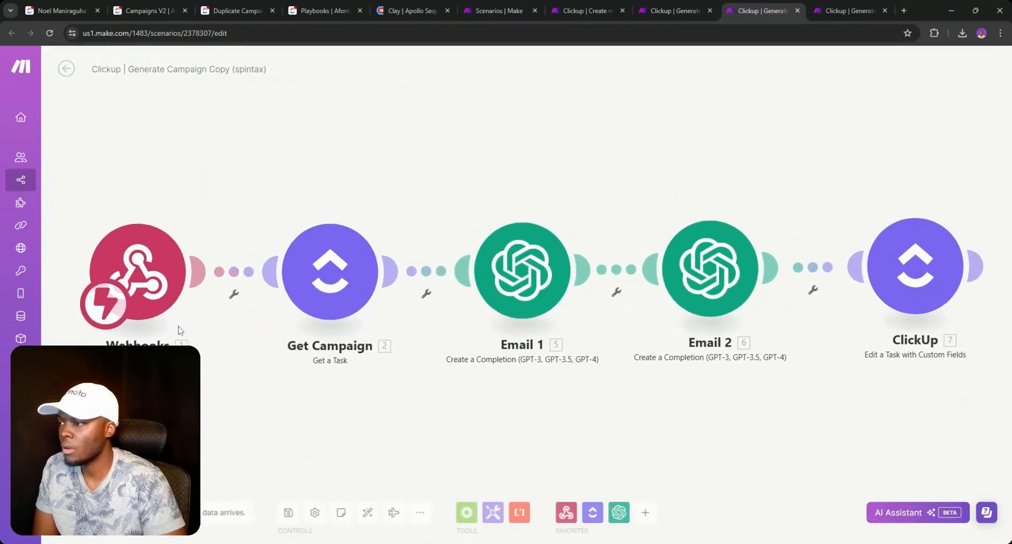
click(318, 521)
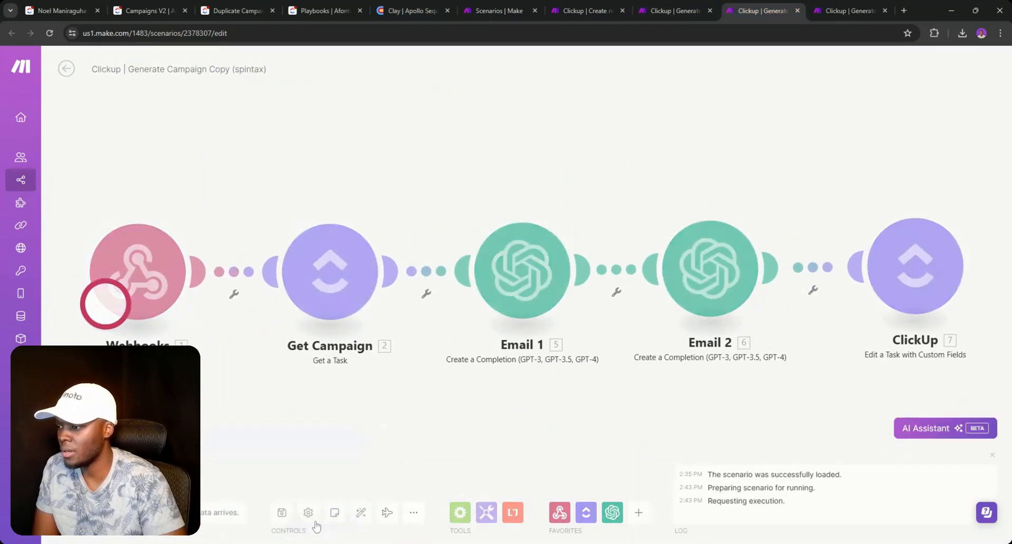
click(625, 76)
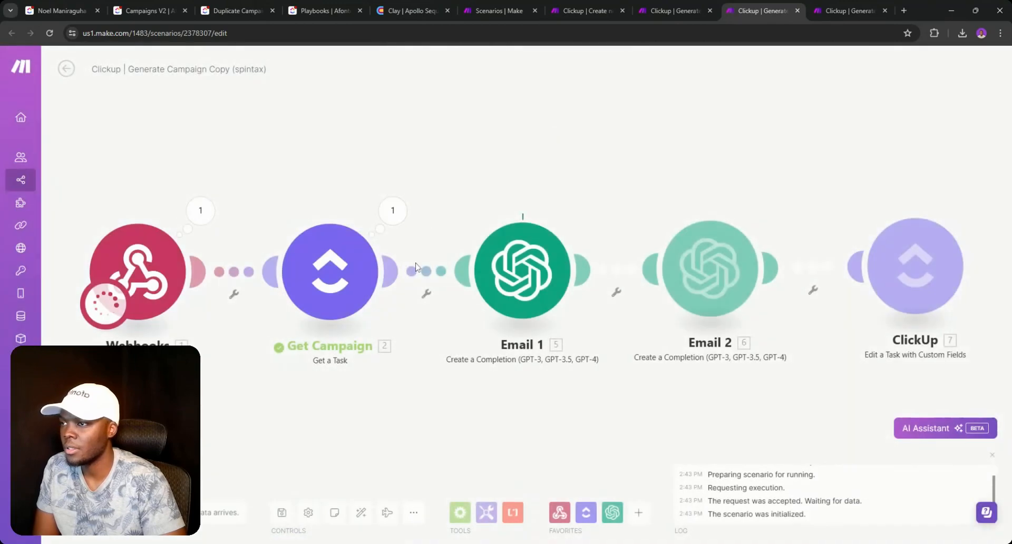
click(69, 6)
click(167, 16)
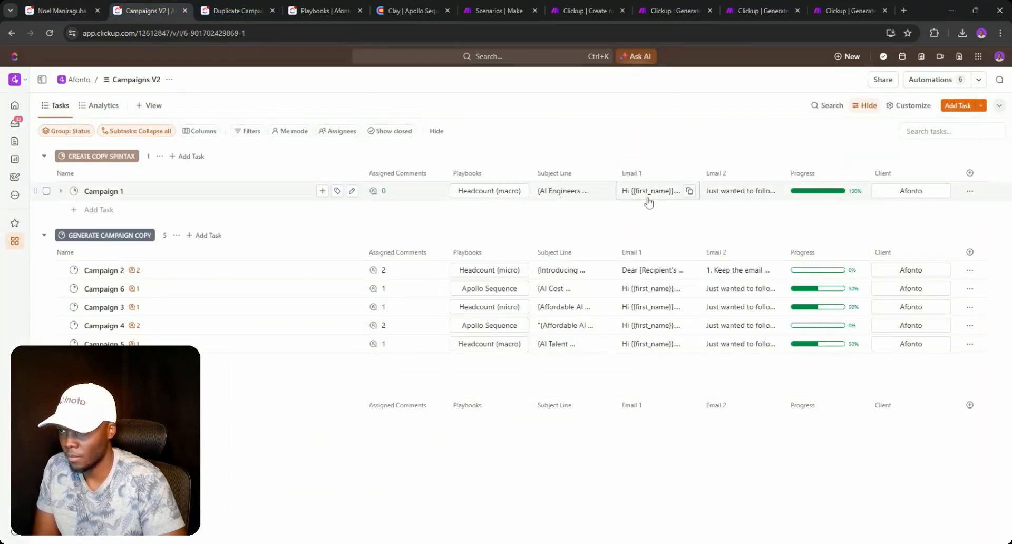
- Preview Campaign 1's Email 1 repeatedly to see whether the spintax copy has arrived
click(649, 194)
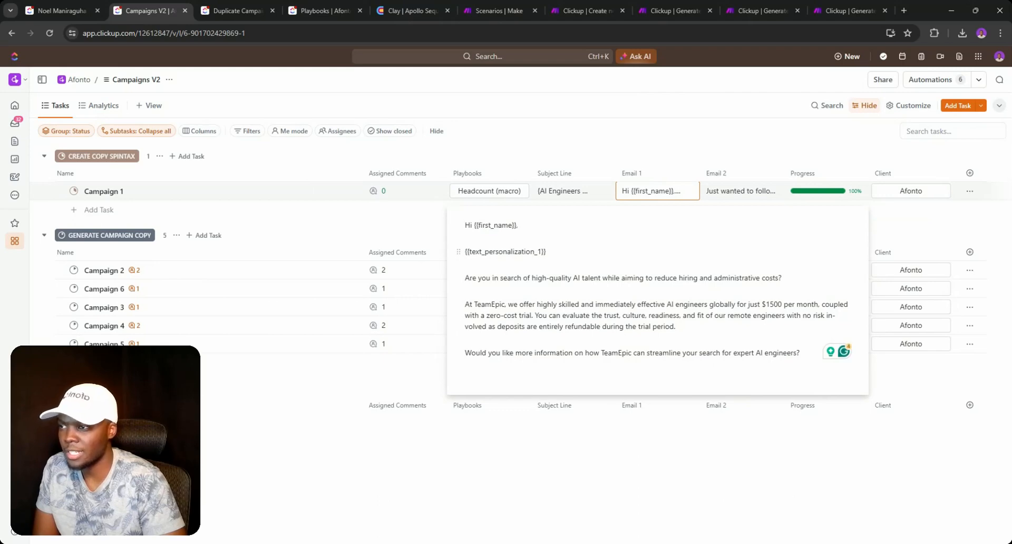
click(659, 149)
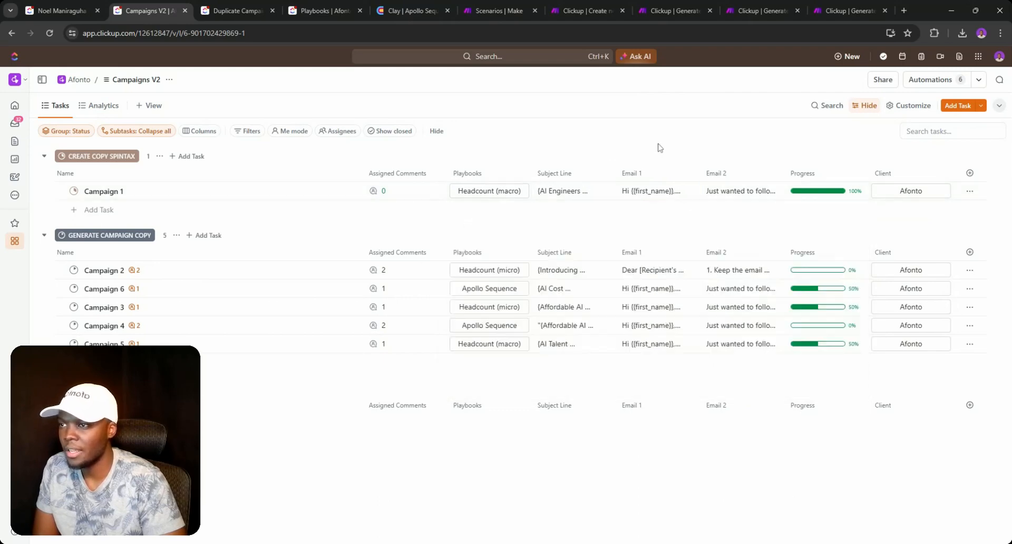
click(641, 194)
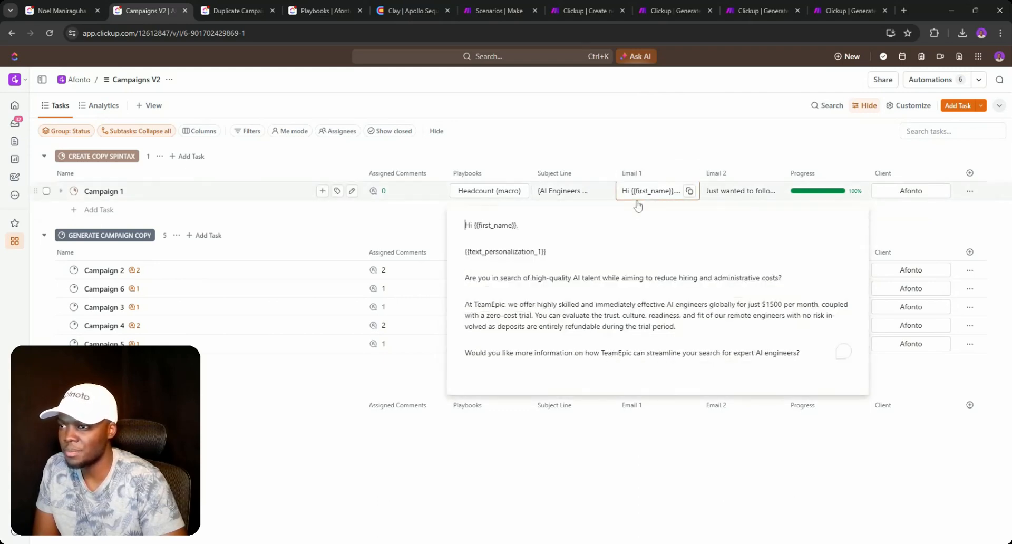
click(638, 143)
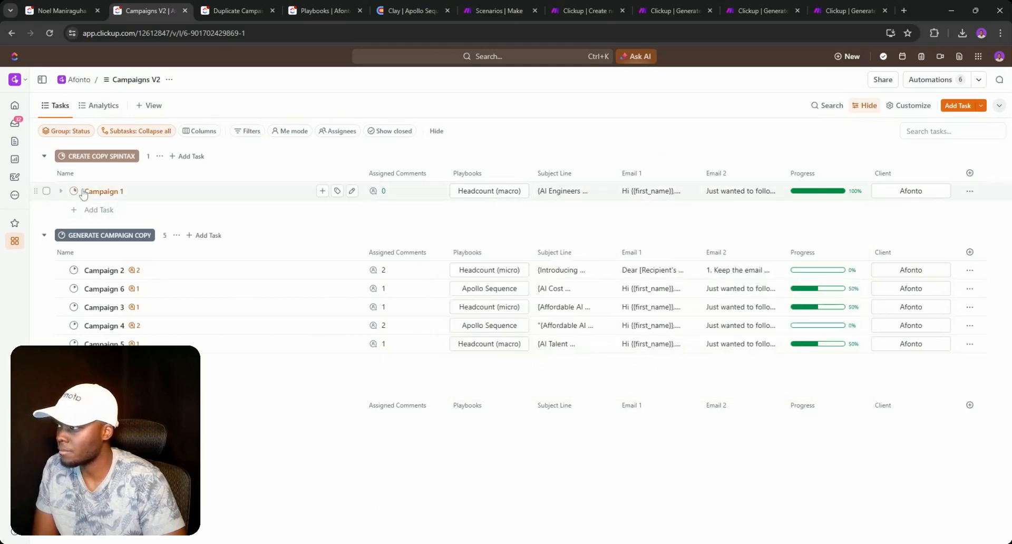
click(646, 194)
click(651, 154)
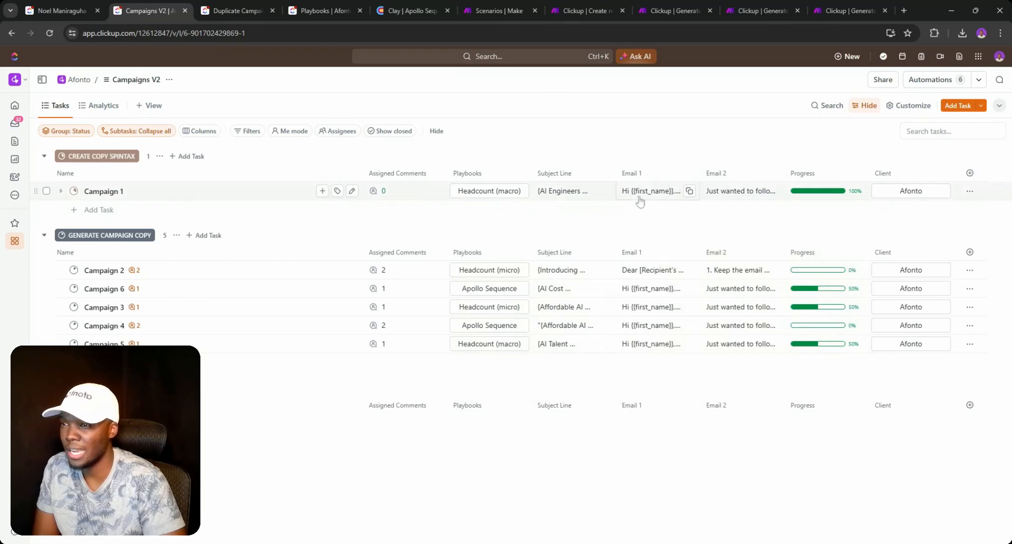
- Confirm the spintax scenario run completed in Make, then return to Campaigns V2
click(668, 6)
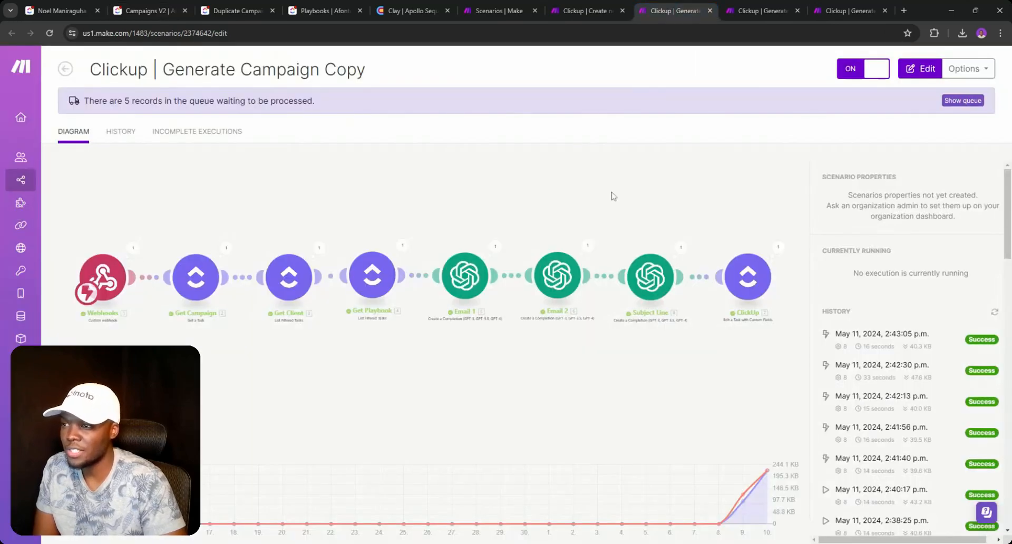
click(742, 11)
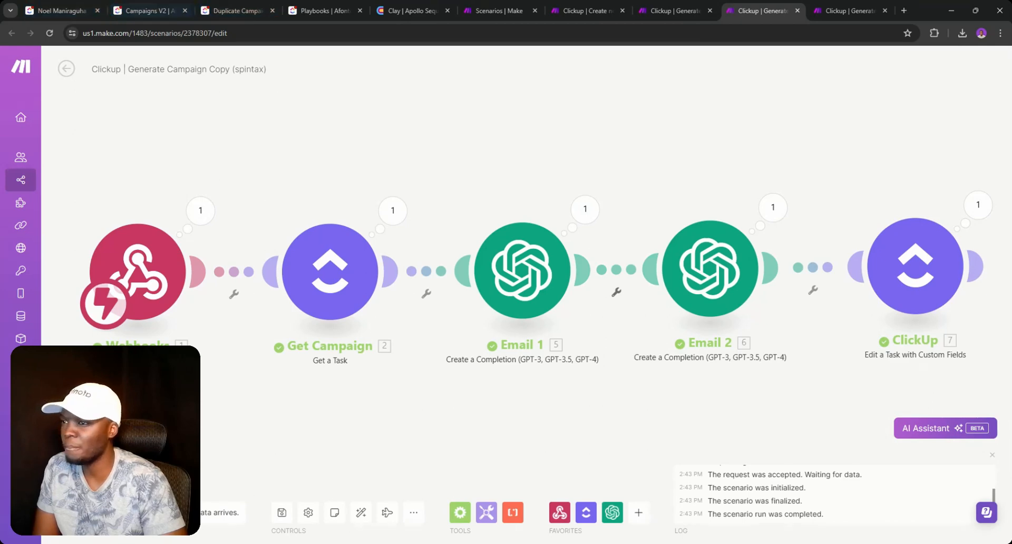
click(134, 7)
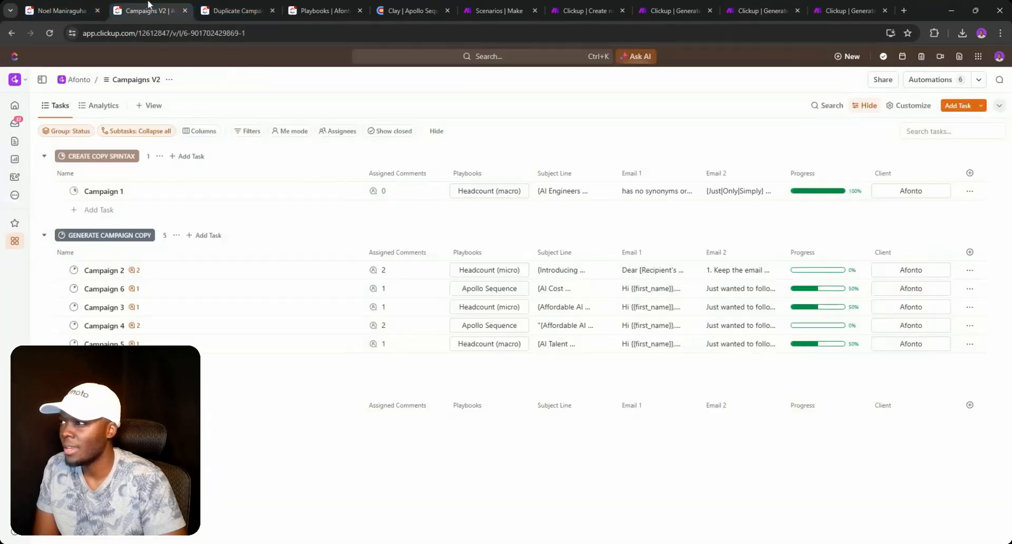
- Delete the preamble ending 'Spintax created:' so Campaign 1's Email 1 starts at 'Hi {{first_name}},'
click(649, 192)
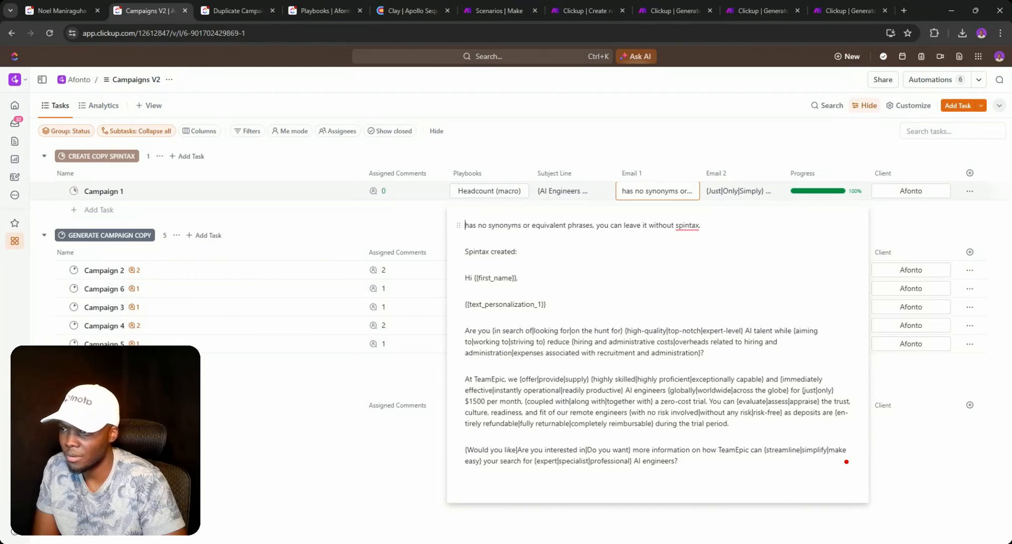
double_click(504, 225)
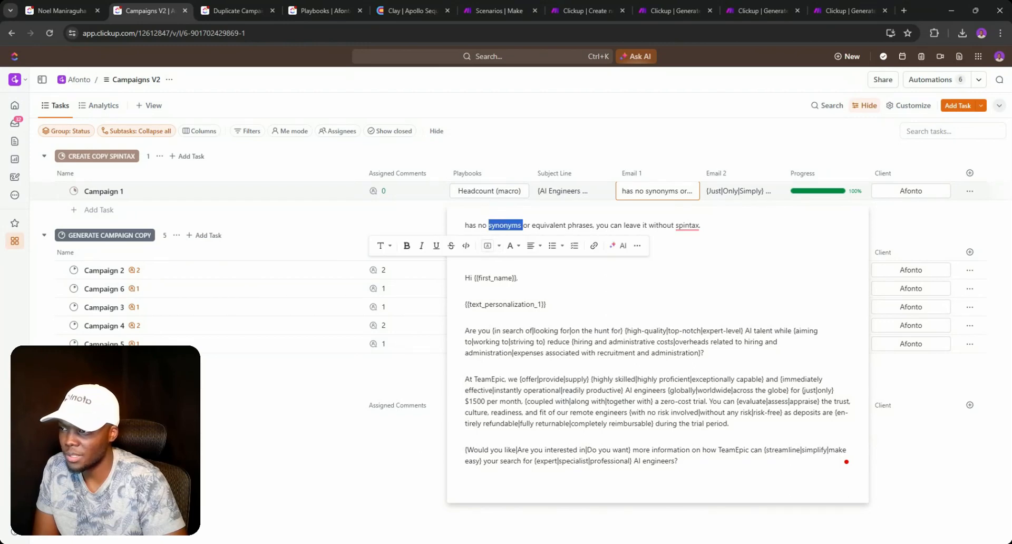
click(490, 263)
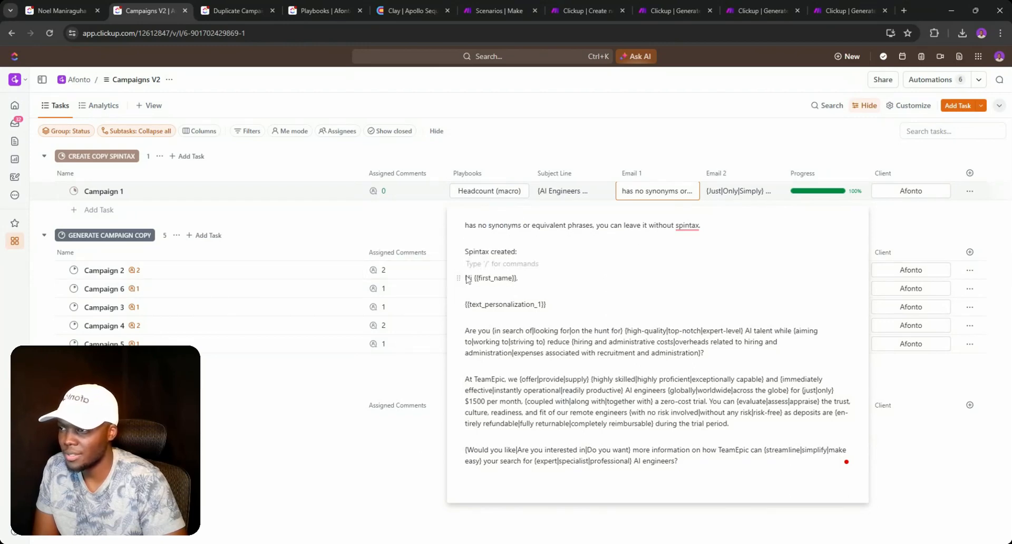
key(shift+Up)
key(shift+Up)
key(shift+Up)
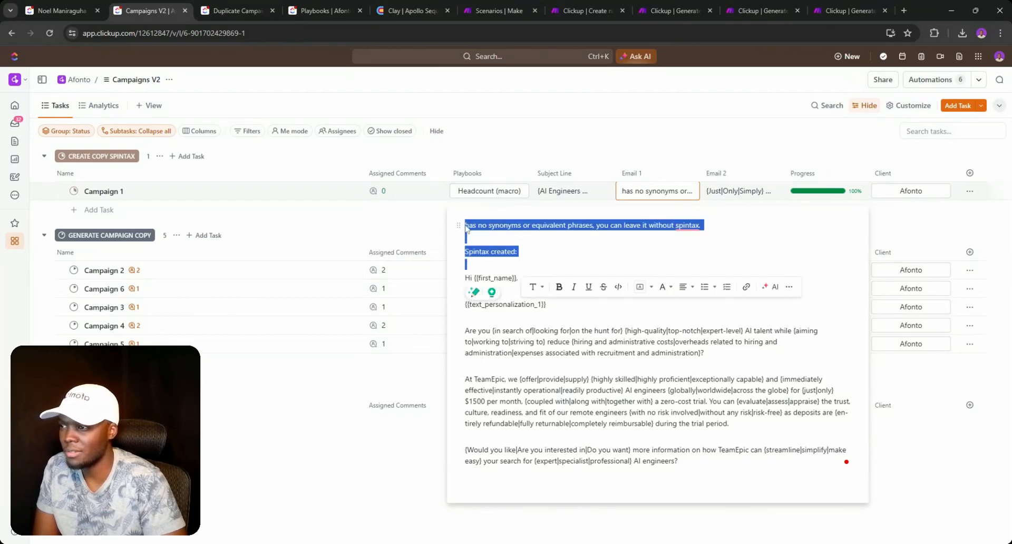
key(BackSpace)
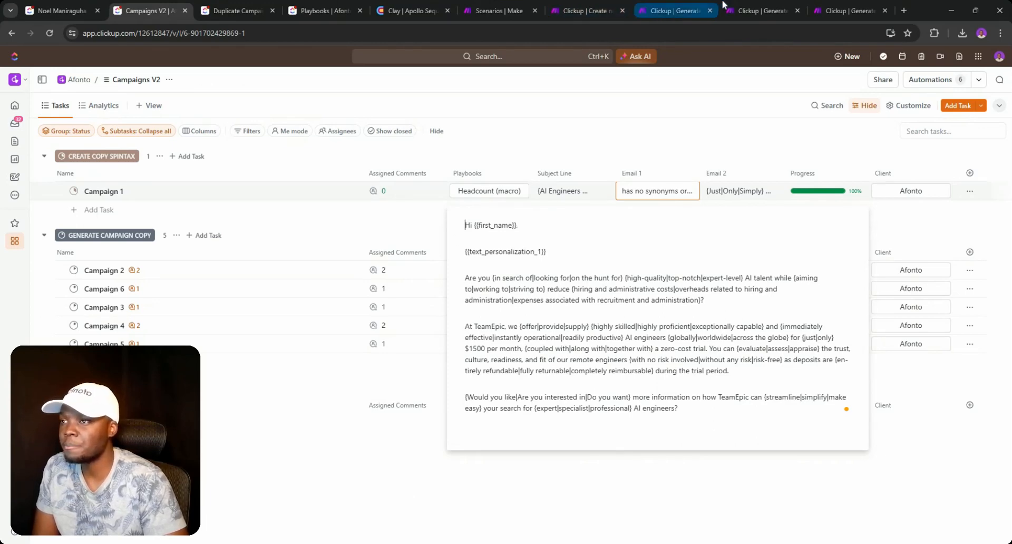
- Remove the unfinished 'If a word' line from the Email 1 OpenAI prompt's Message Content
click(759, 10)
click(532, 274)
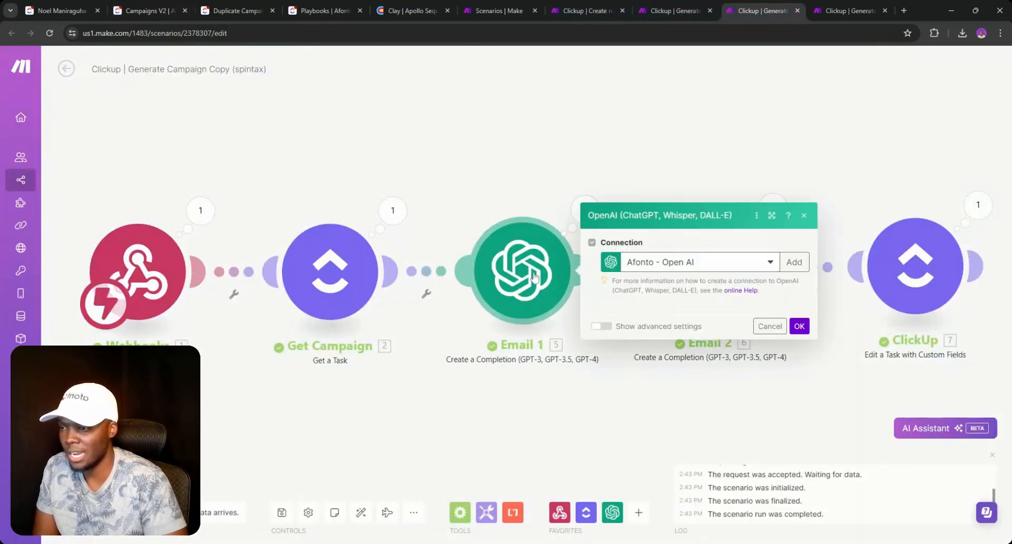
triple_click(659, 416)
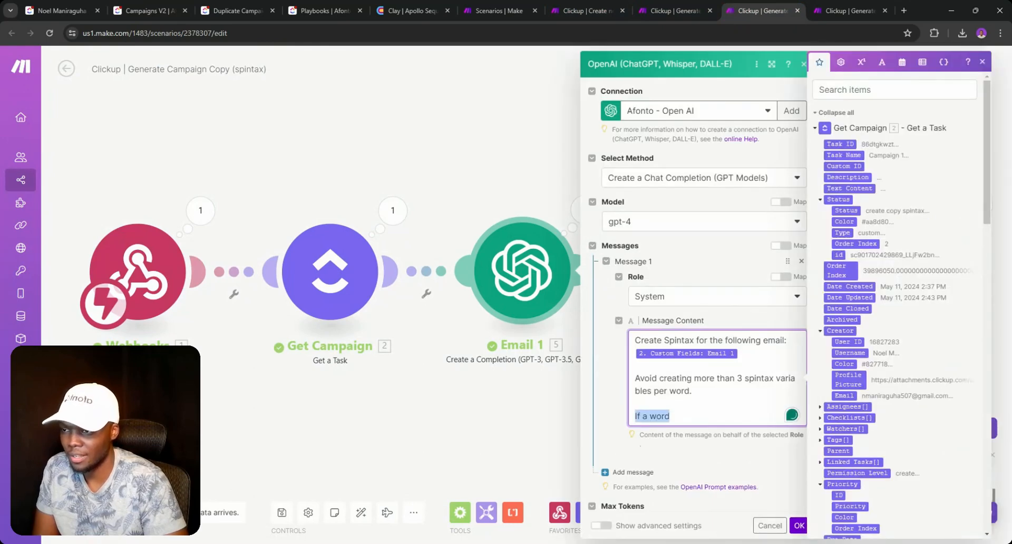
key(BackSpace)
key(BackSpace)
key(BackSpace)
mouse_move(759, 379)
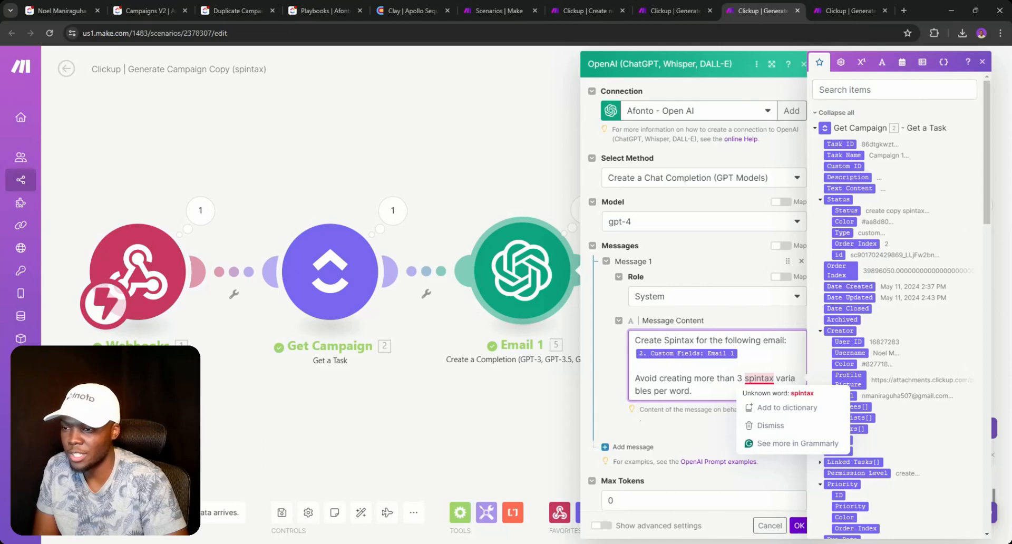
click(162, 7)
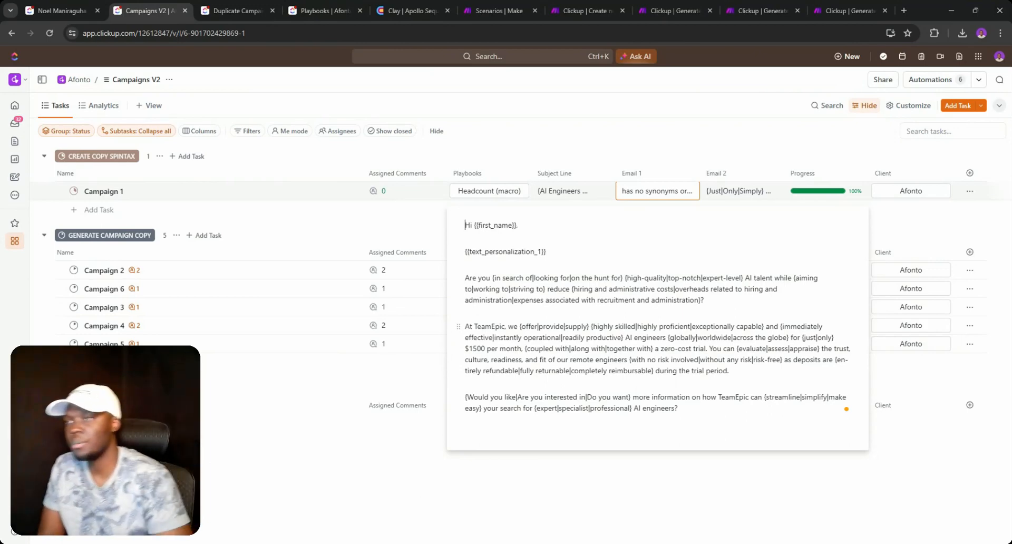
- Set Campaign 1's status to ADD CAMPAIGN TO SMARTLEAD, then switch to the Make campaign-copy scenarios
click(733, 194)
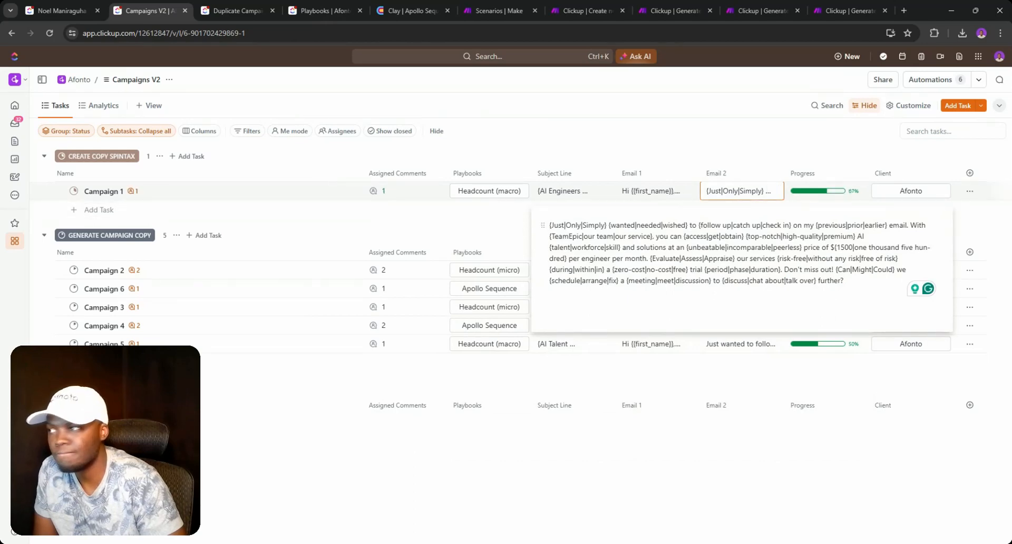
click(75, 191)
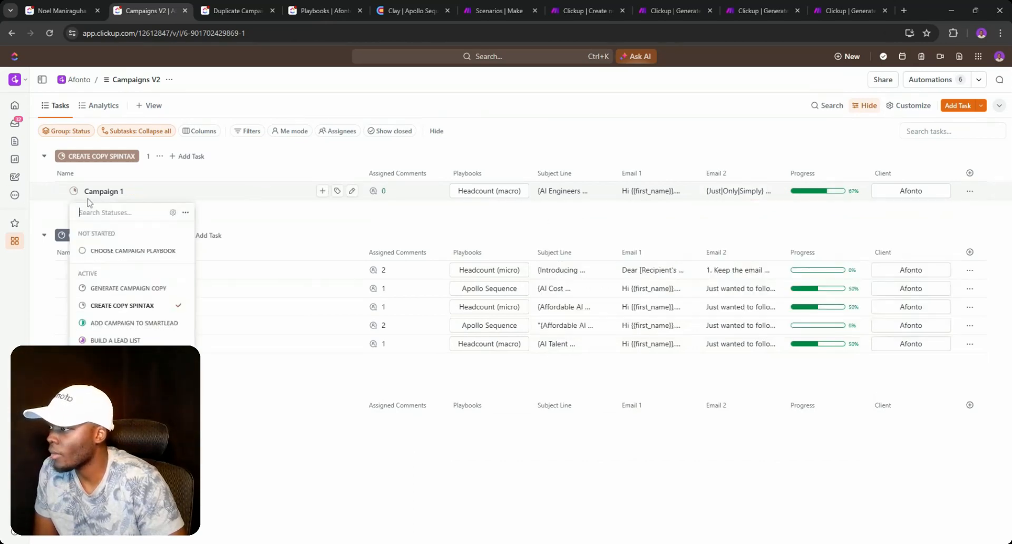
click(134, 323)
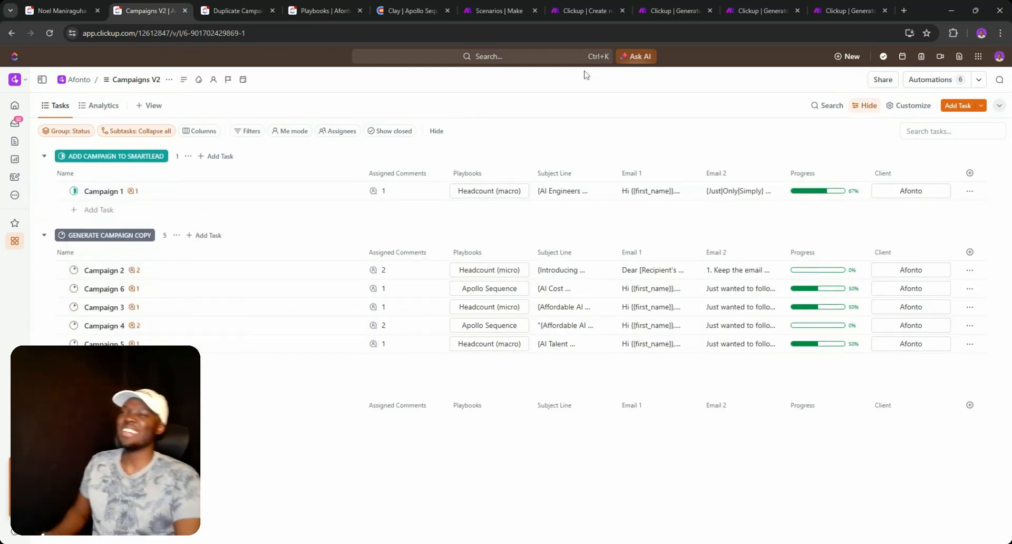
click(678, 6)
click(737, 7)
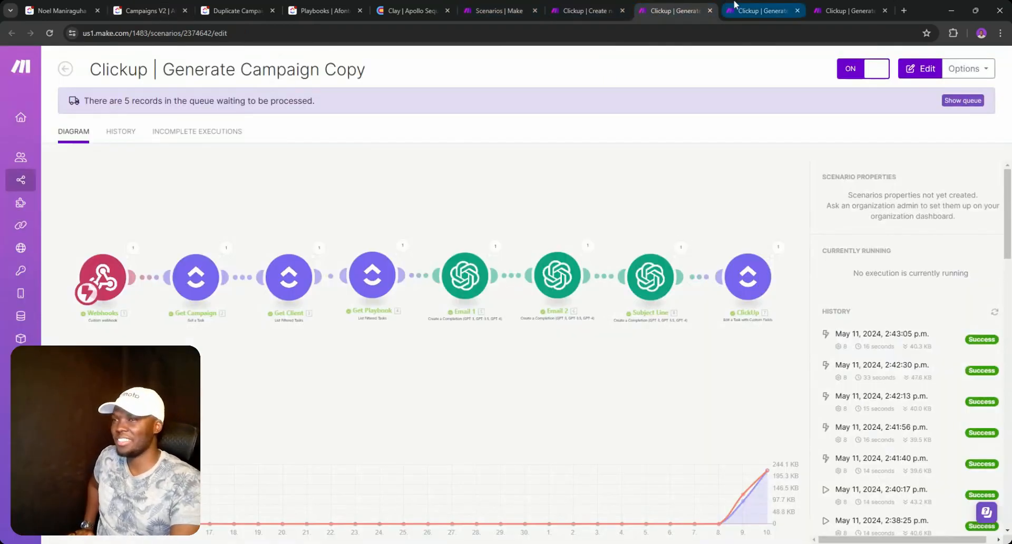
- Search All scenarios for 'To do' and open [TO DO] Clickup | Send email copy to Smartlead
click(841, 12)
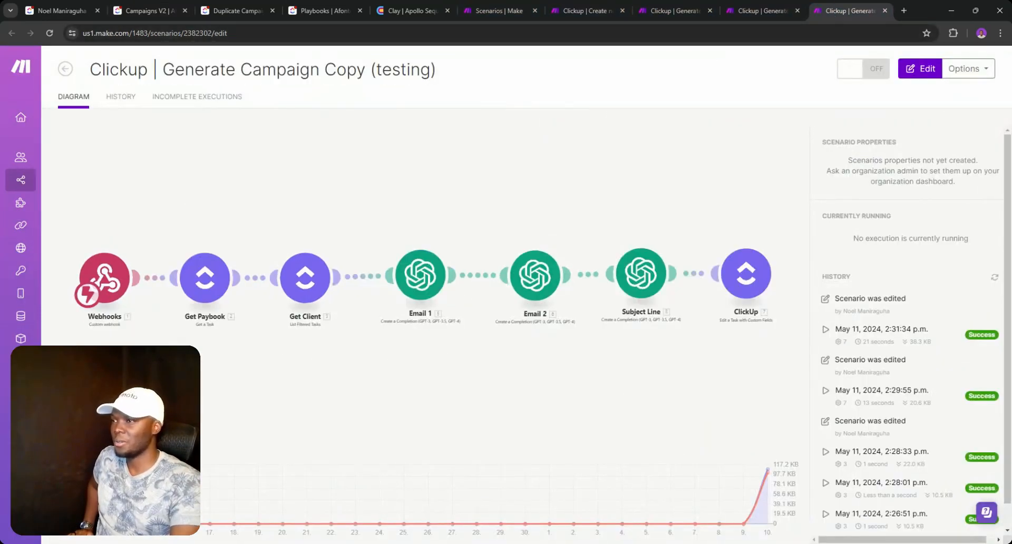
click(65, 69)
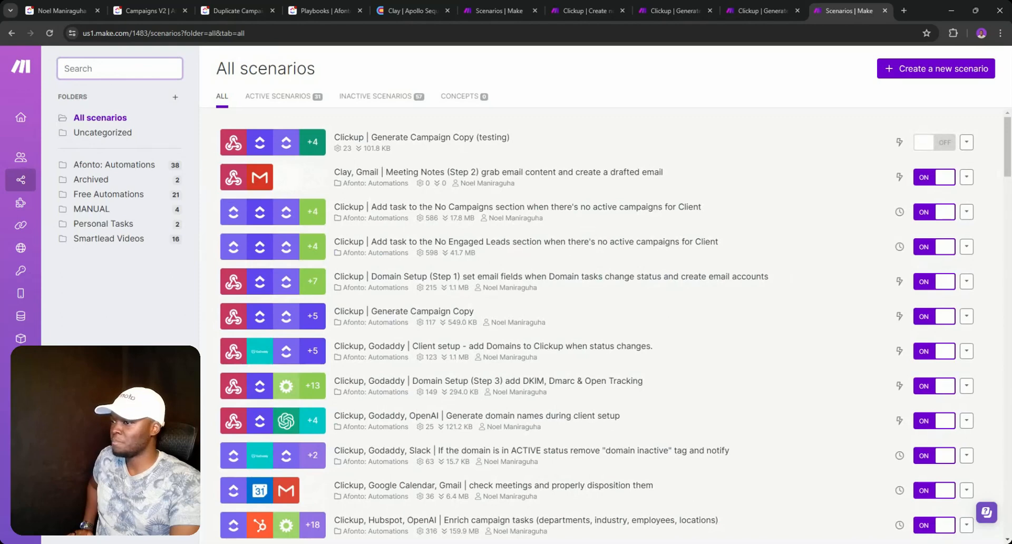
text(sma)
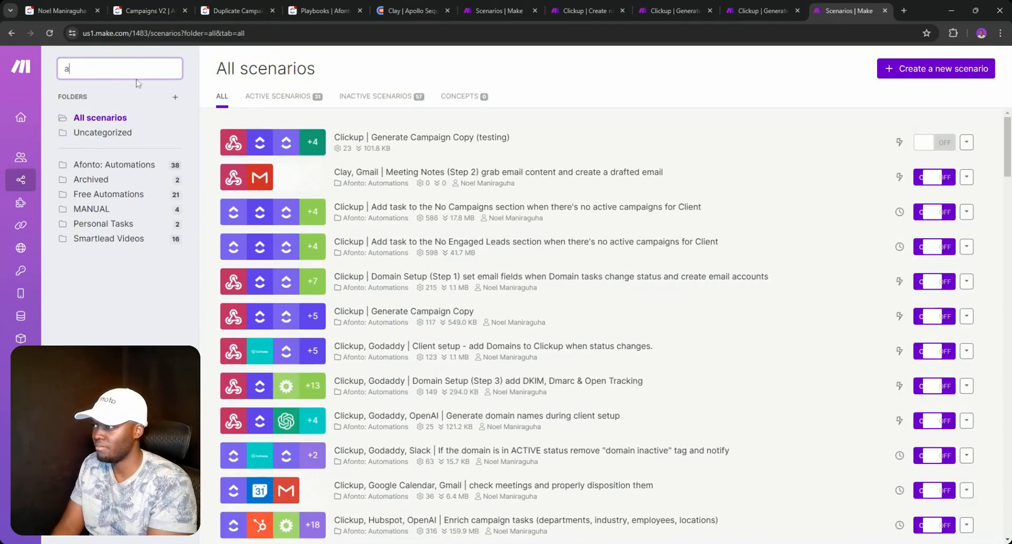
key(BackSpace)
text(campaign)
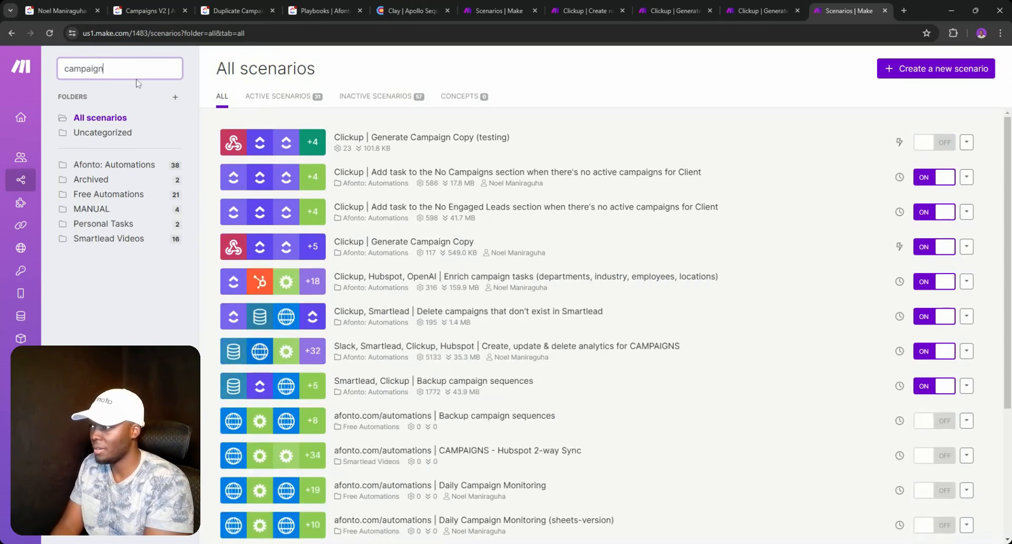
scroll(738, 332, down, 3)
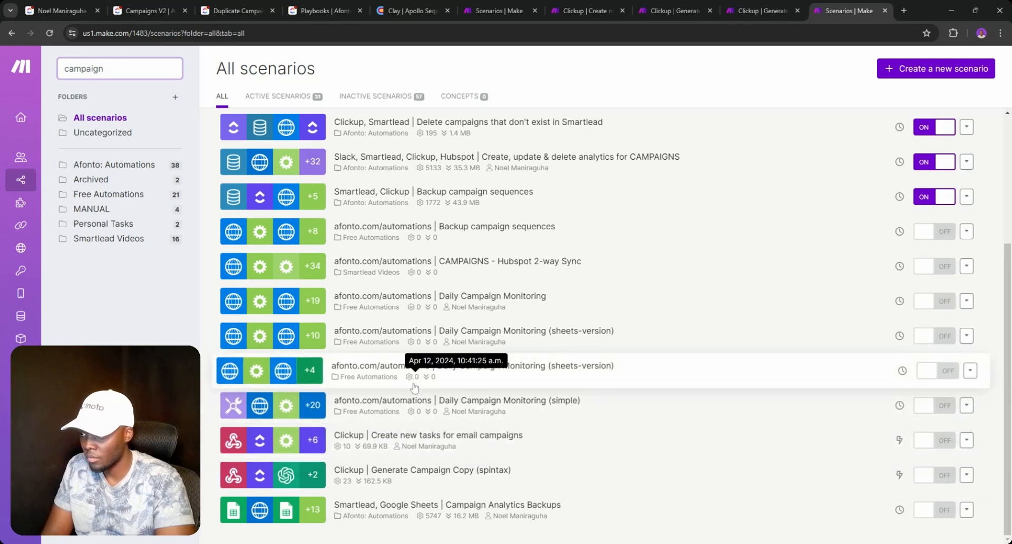
scroll(414, 390, up, 4)
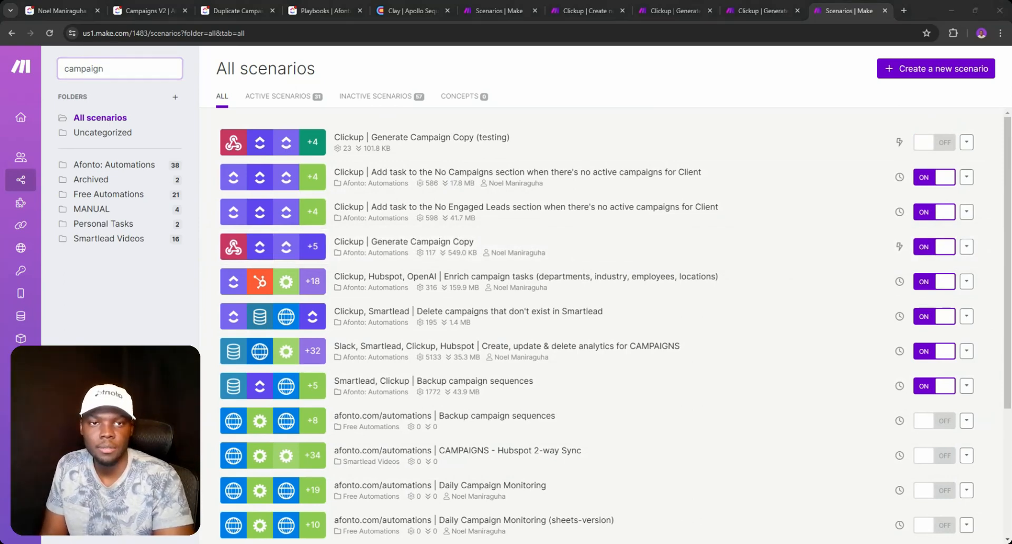
key(alt+Tab)
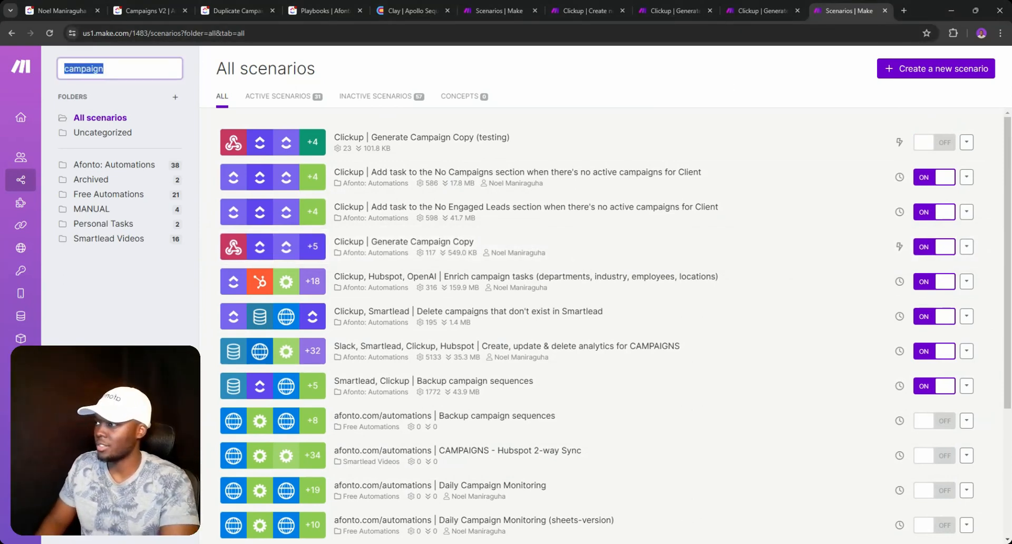
text(To do)
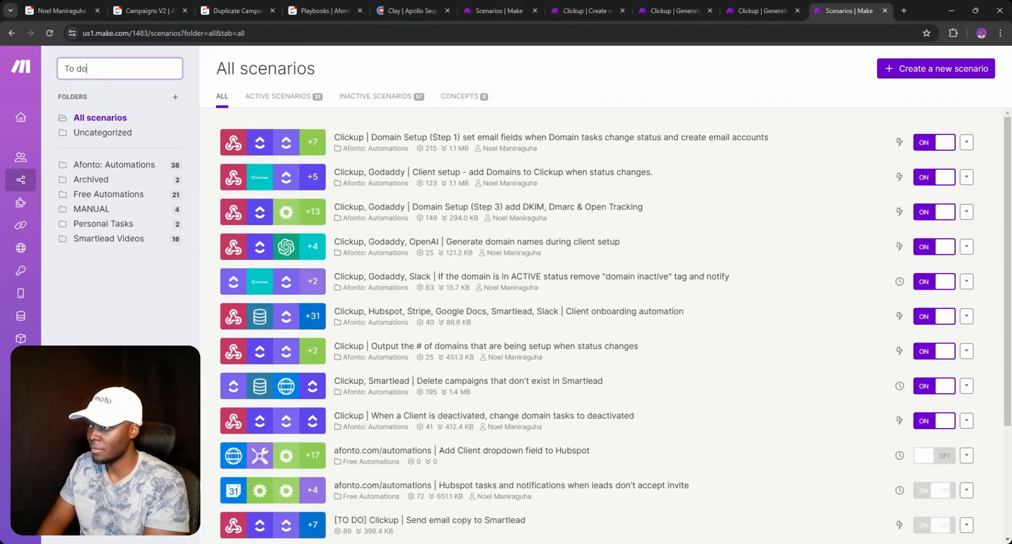
scroll(369, 392, down, 3)
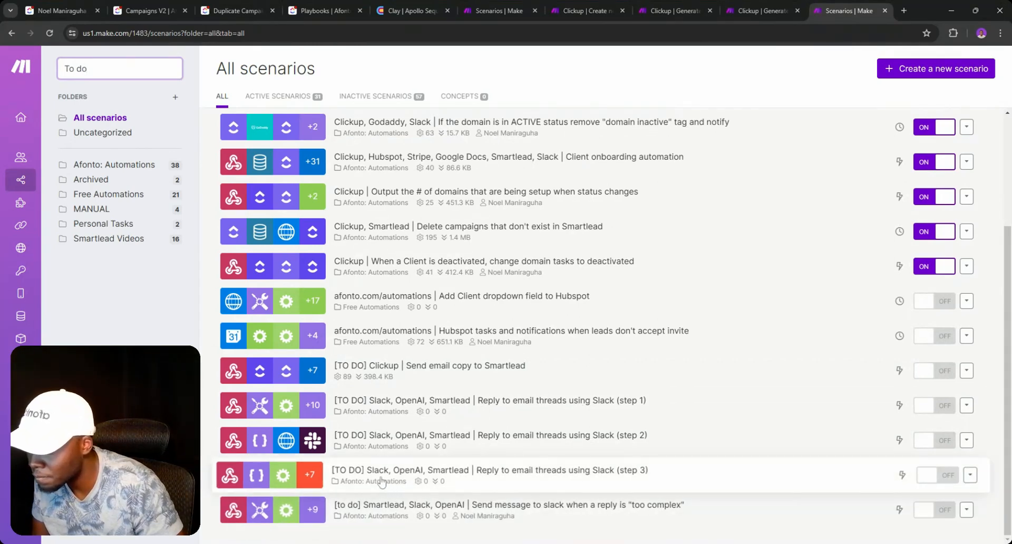
click(390, 374)
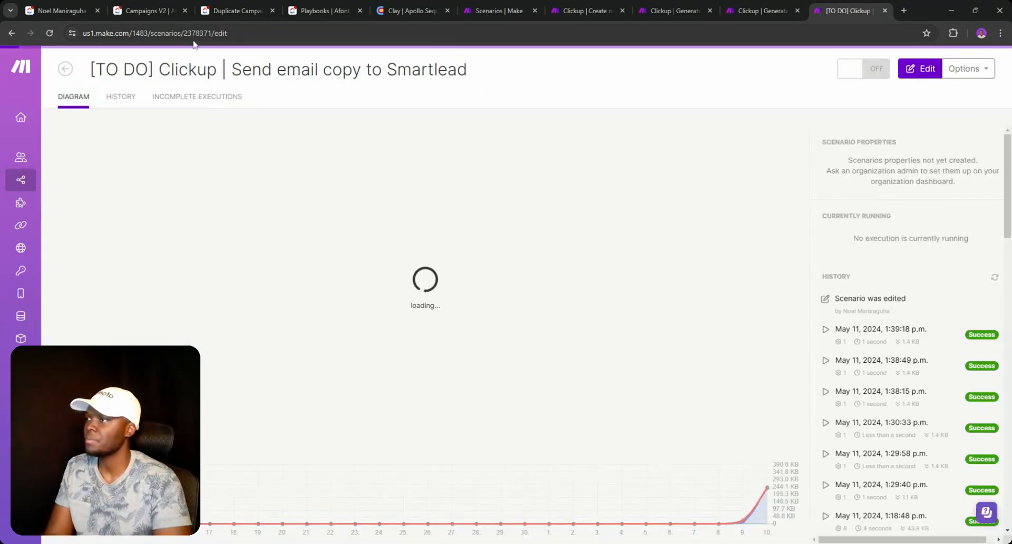
- Retitle the scenario 'Clickup, Smartlead | Send campaign copy to Smartlead' and save it
key(BackSpace)
key(BackSpace)
key(BackSpace)
key(BackSpace)
key(BackSpace)
key(BackSpace)
key(BackSpace)
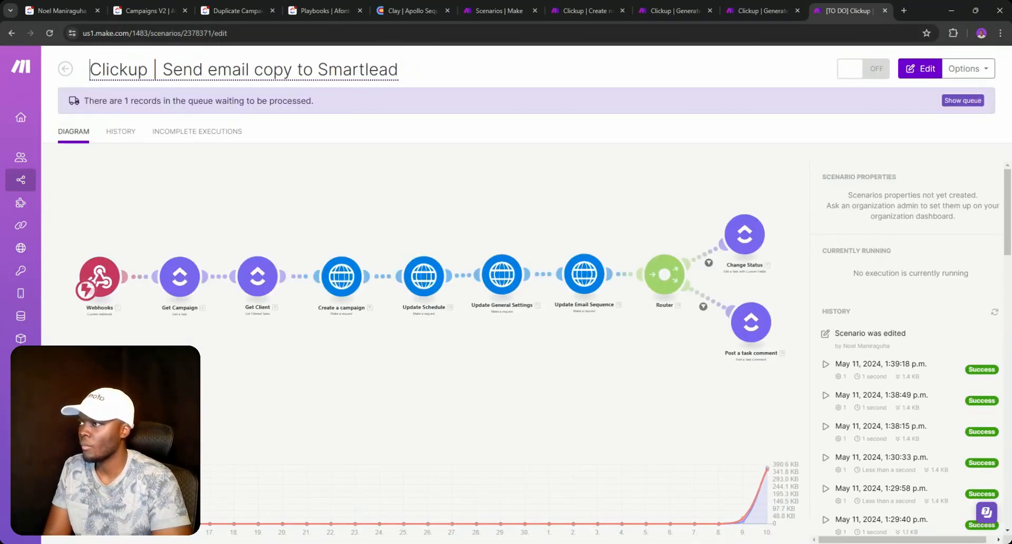
text(, Smartl)
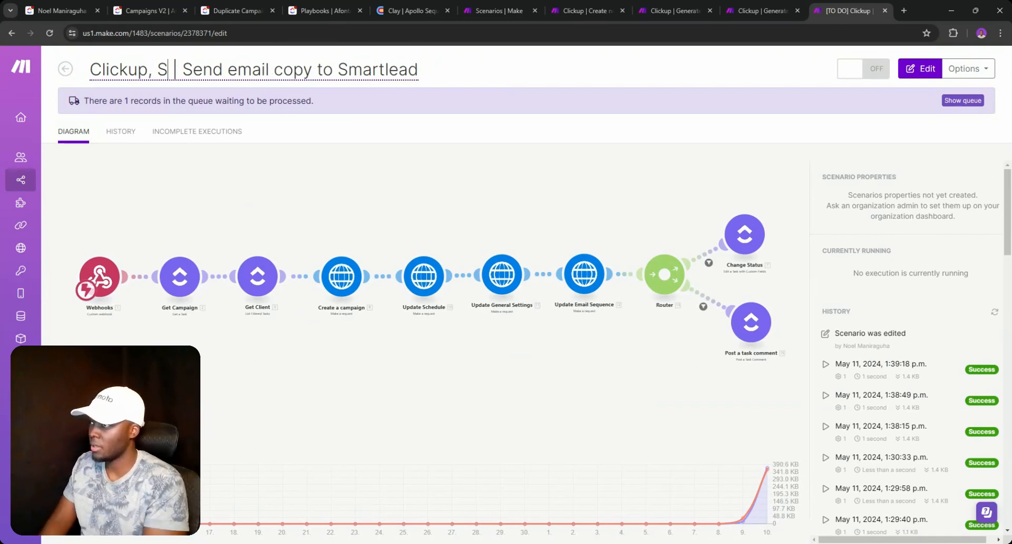
text(ead)
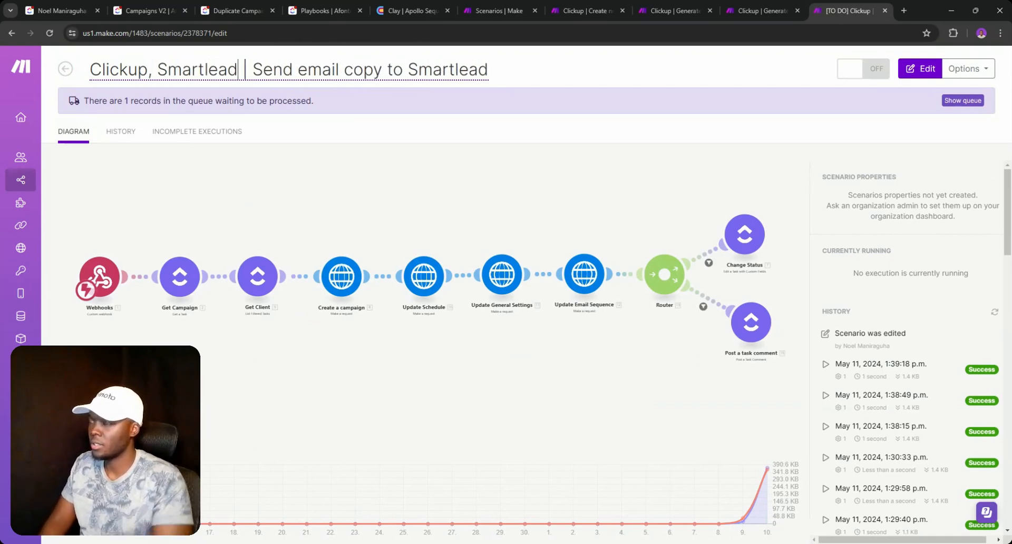
click(294, 70)
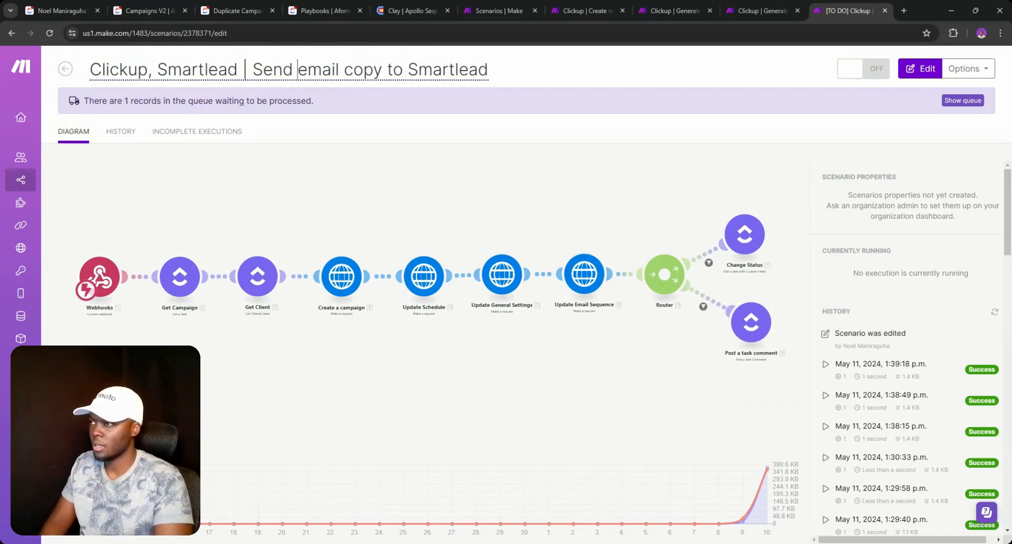
triple_click(300, 69)
double_click(300, 70)
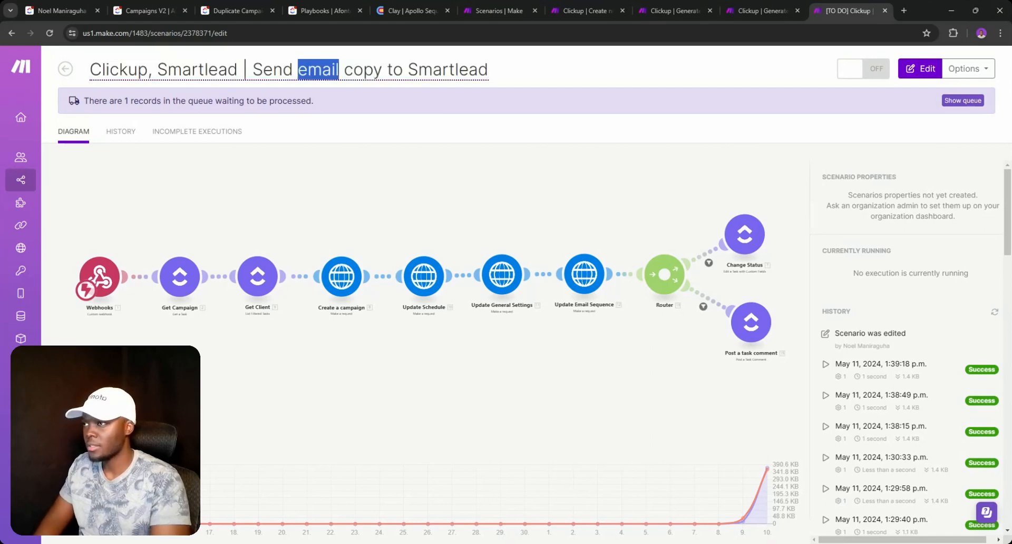
text(campaign)
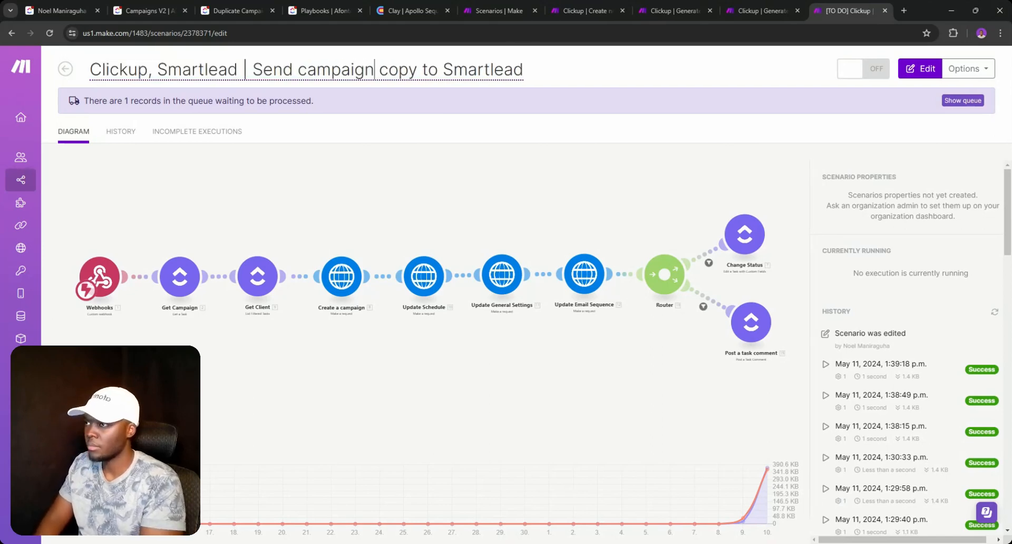
key(Return)
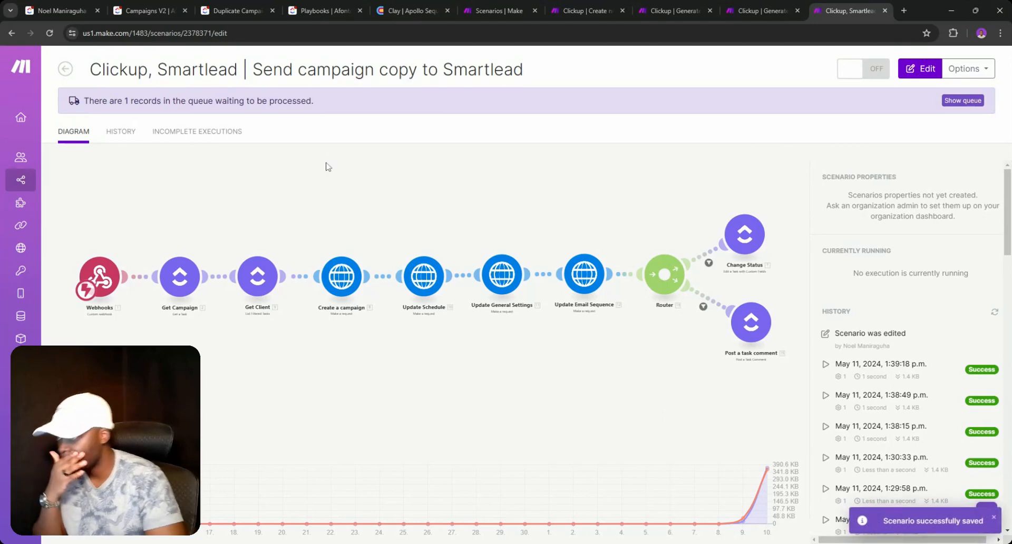
- Open the scenario diagram, then open a new browser tab
click(294, 202)
click(87, 512)
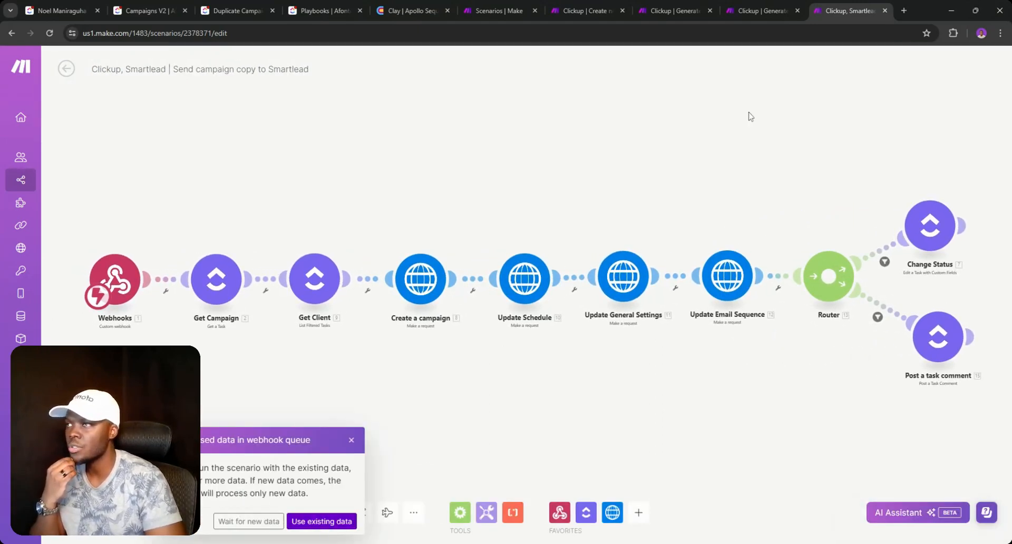
click(903, 10)
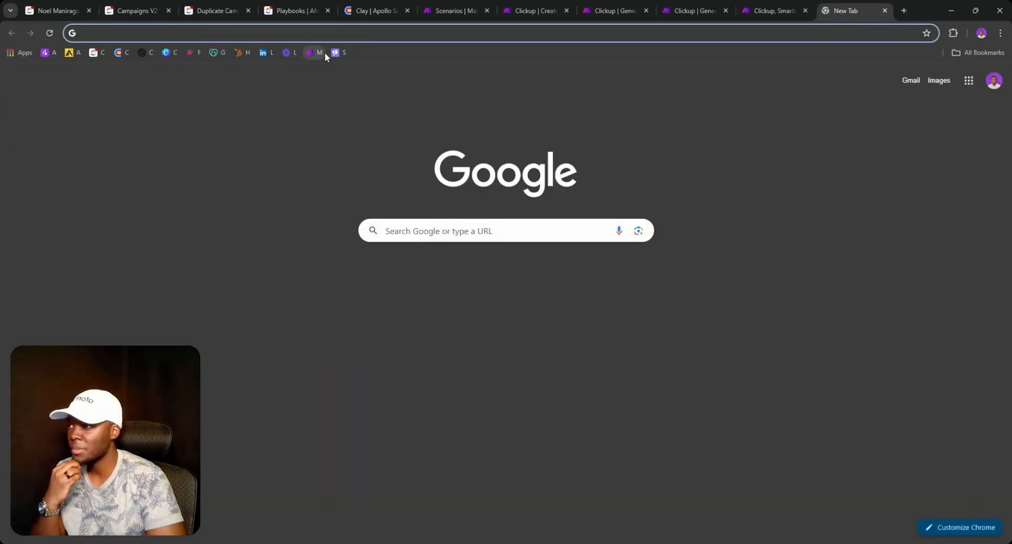
- Load Smartlead's Email Campaign list of four campaigns, then return to ClickUp's client task
click(334, 53)
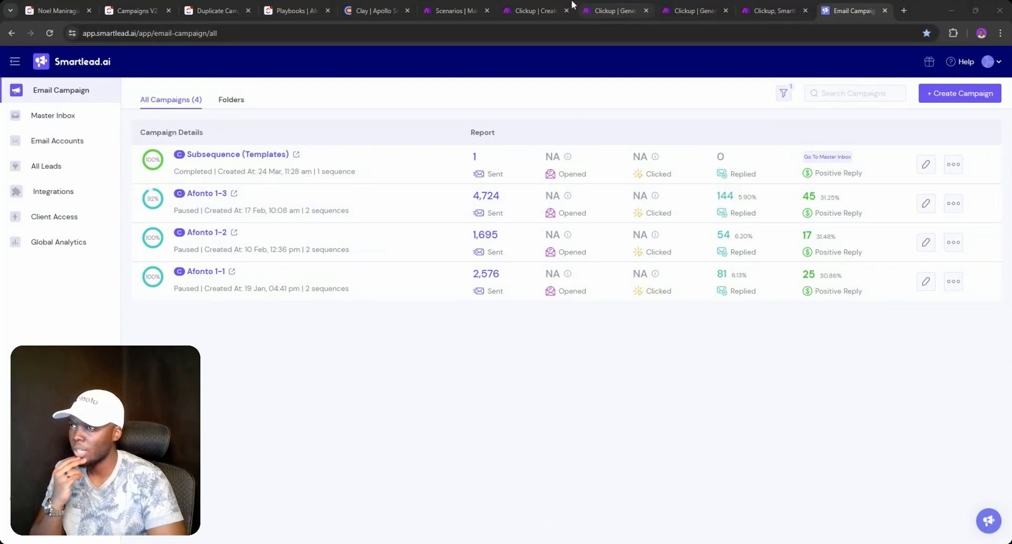
click(55, 10)
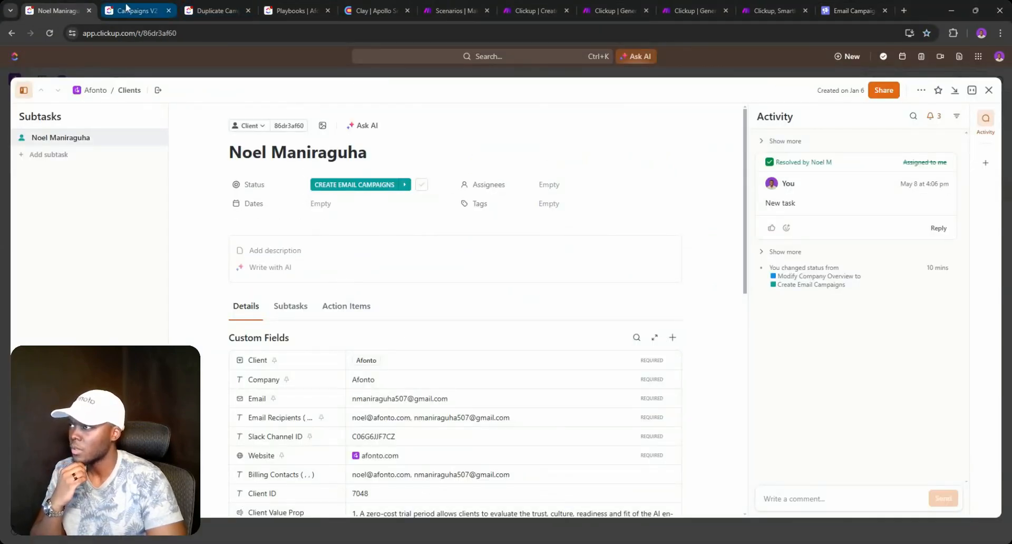
- Recheck the Campaigns V2 list, then bring up the 'Clickup | Create new tasks for email campaigns' Make scenario
click(158, 10)
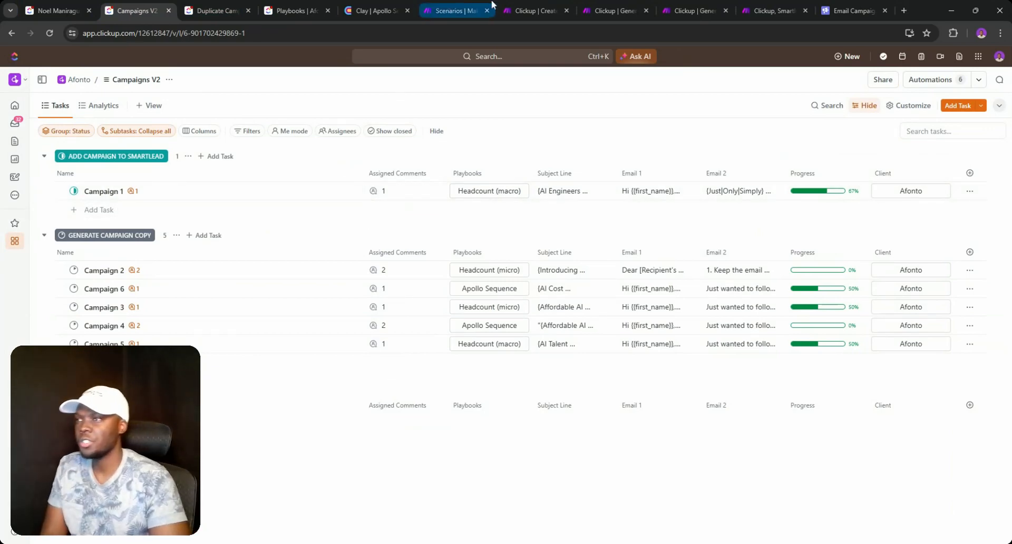
click(521, 6)
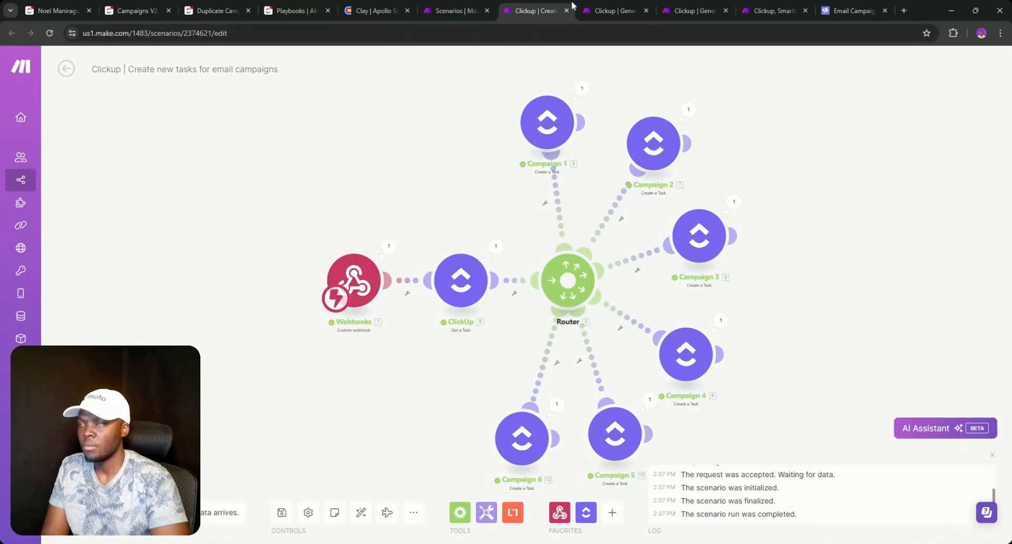
- Open the Generate Campaign Copy scenario in the Make editor
click(603, 10)
click(535, 11)
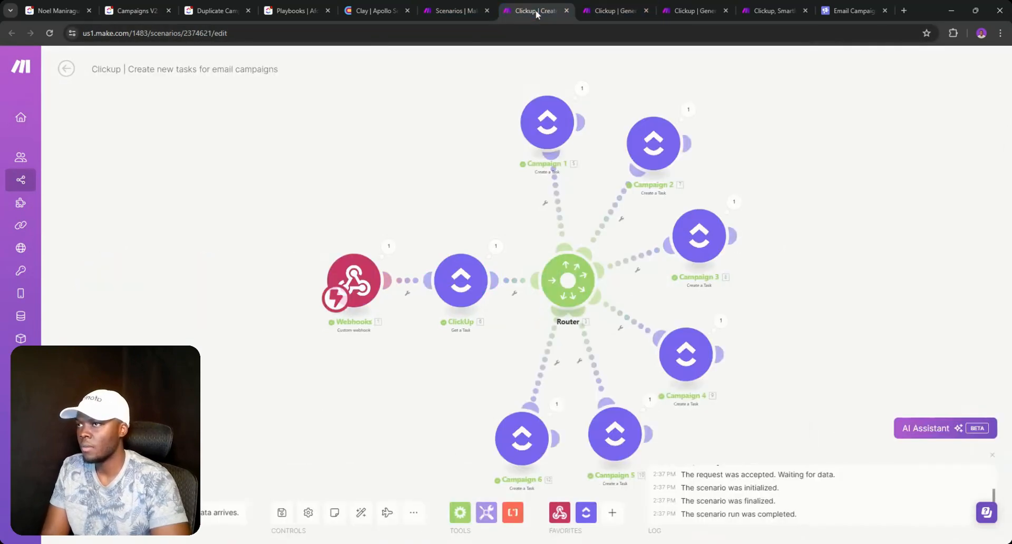
click(607, 9)
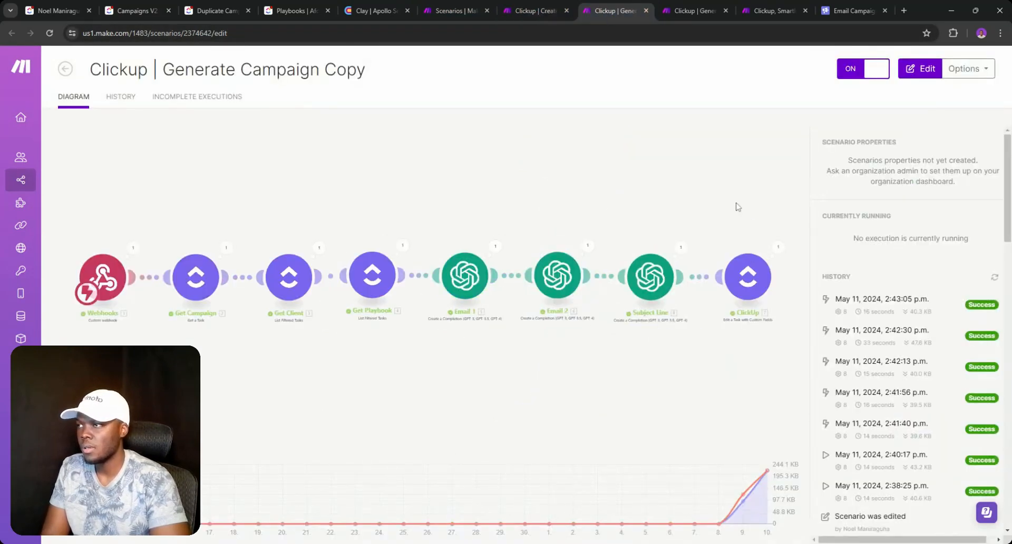
click(920, 68)
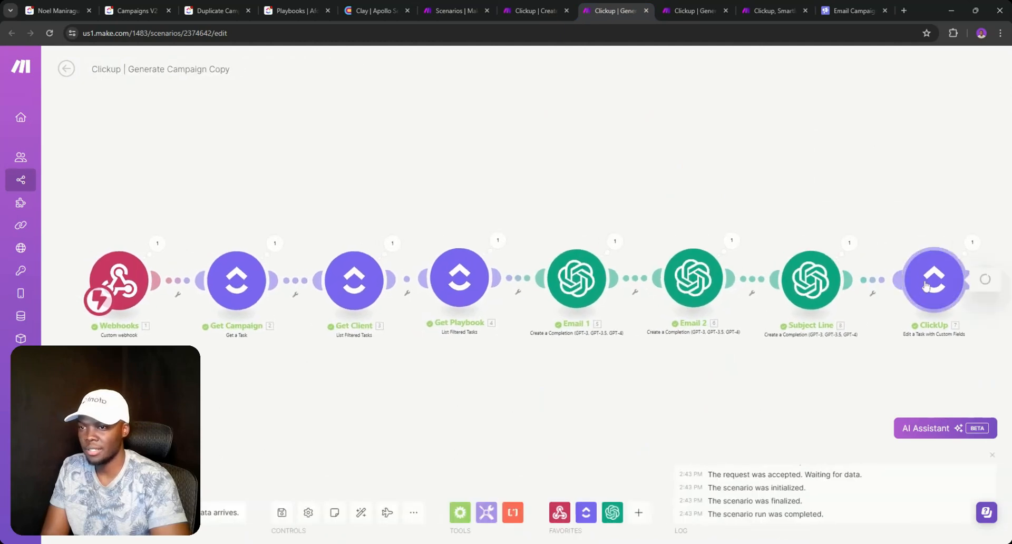
- In the final ClickUp module, start Task Name with the Company custom field followed by '|'
click(926, 285)
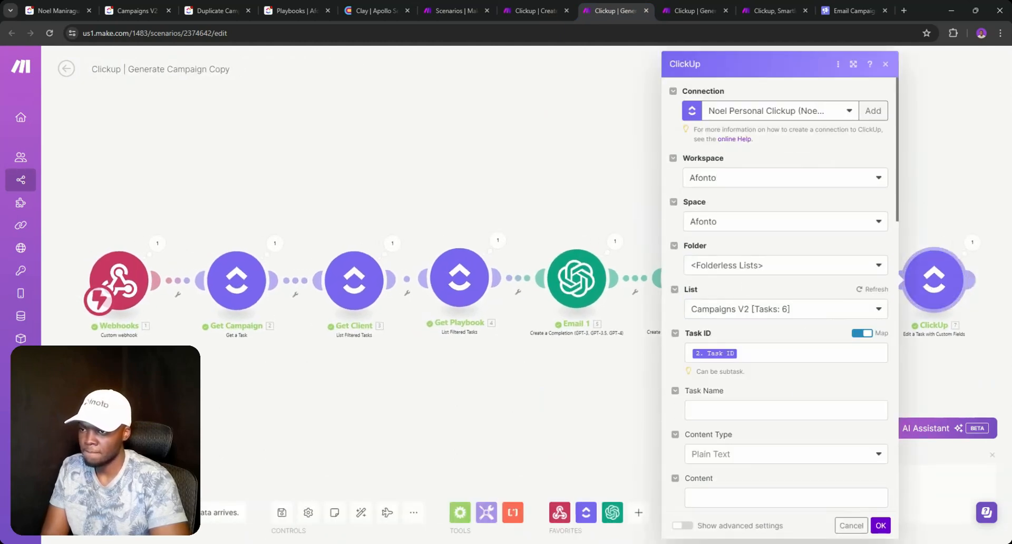
scroll(742, 179, down, 5)
click(691, 147)
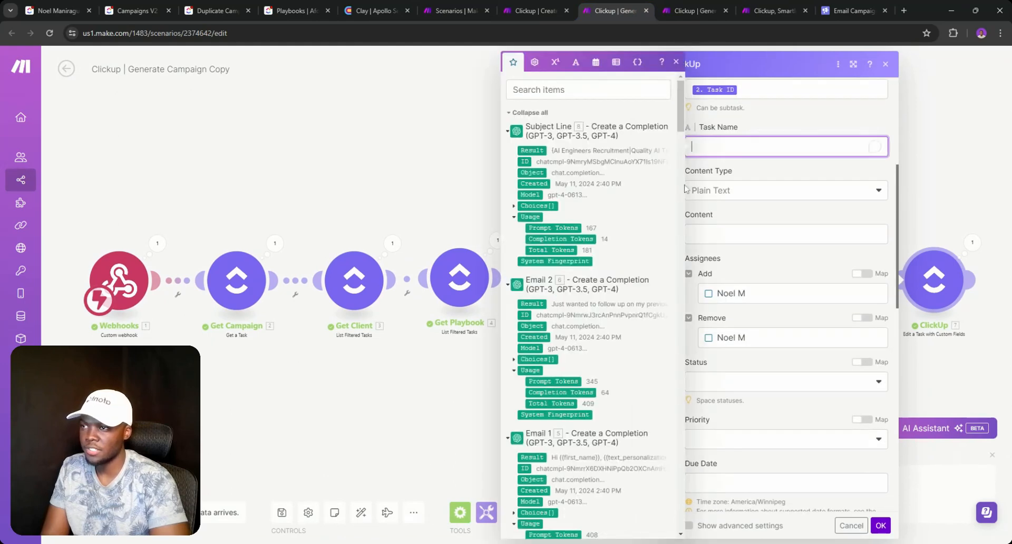
scroll(560, 302, down, 15)
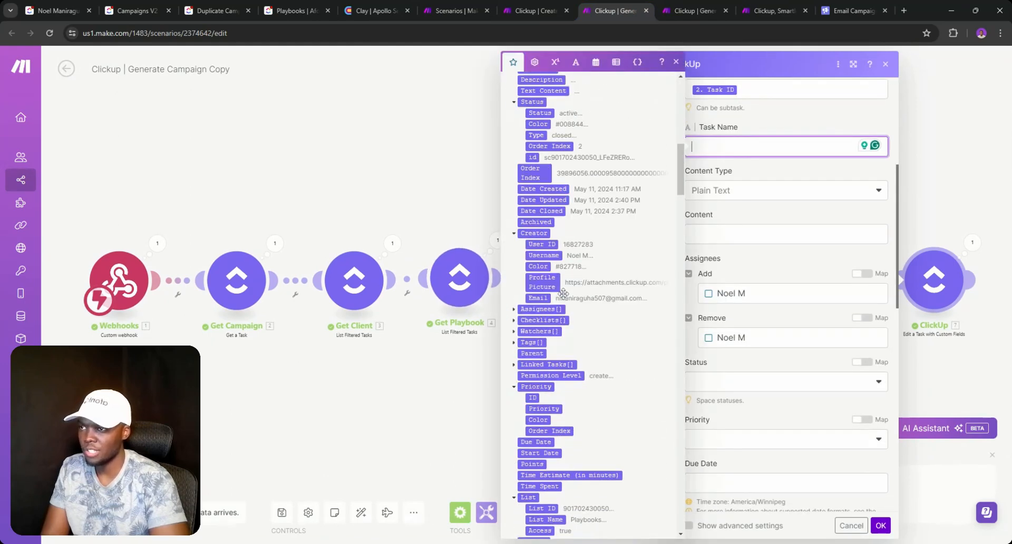
scroll(563, 298, down, 15)
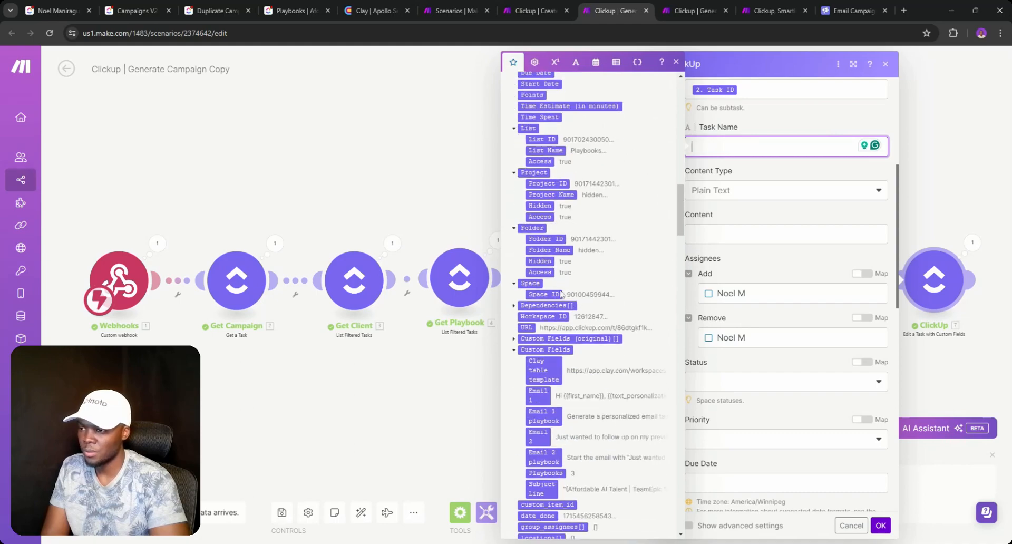
scroll(561, 293, down, 15)
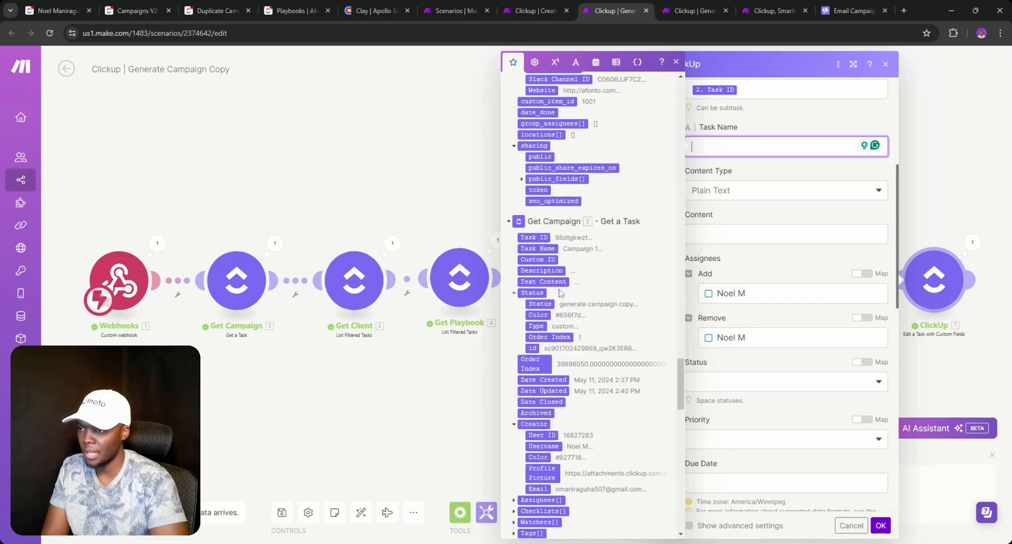
scroll(560, 293, down, 10)
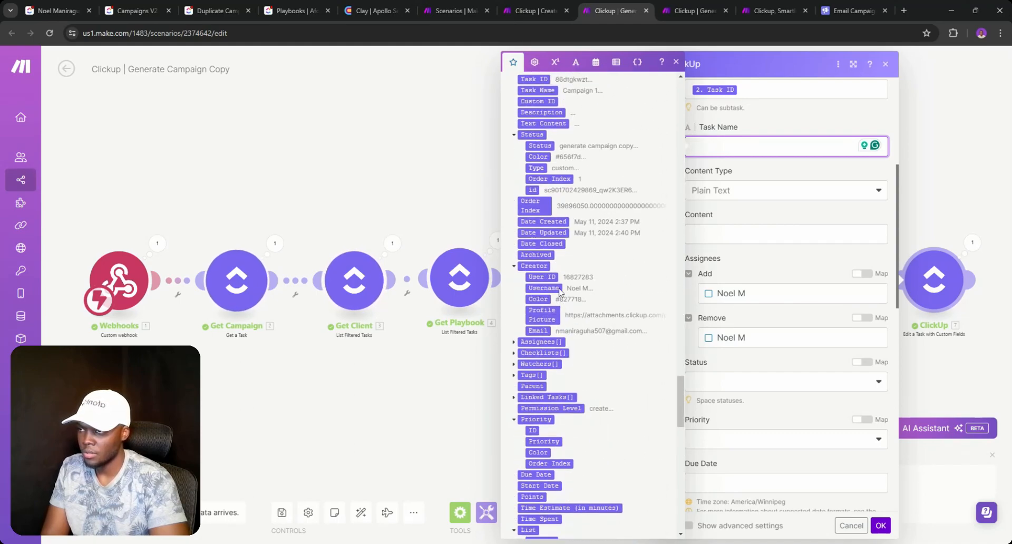
scroll(559, 291, up, 10)
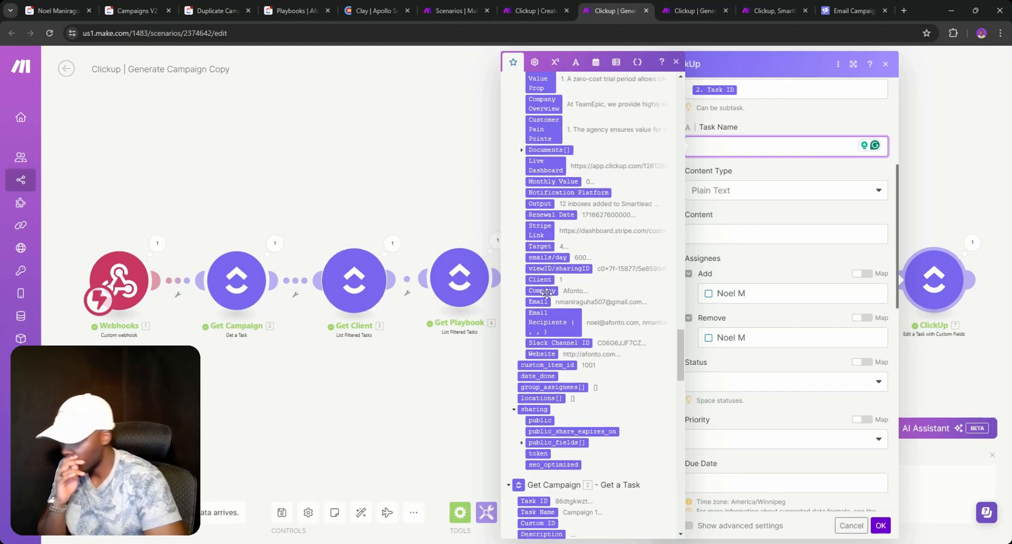
click(548, 290)
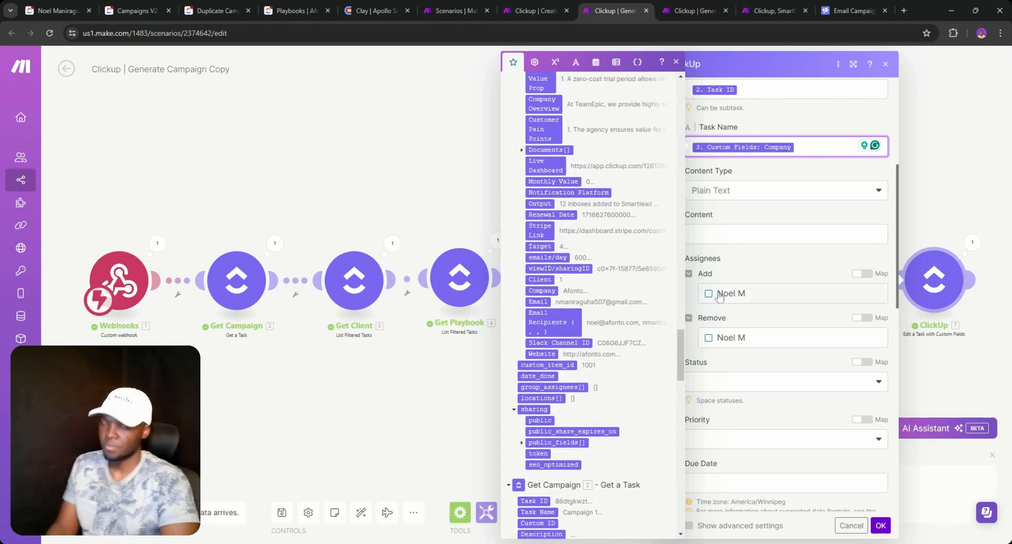
text(||)
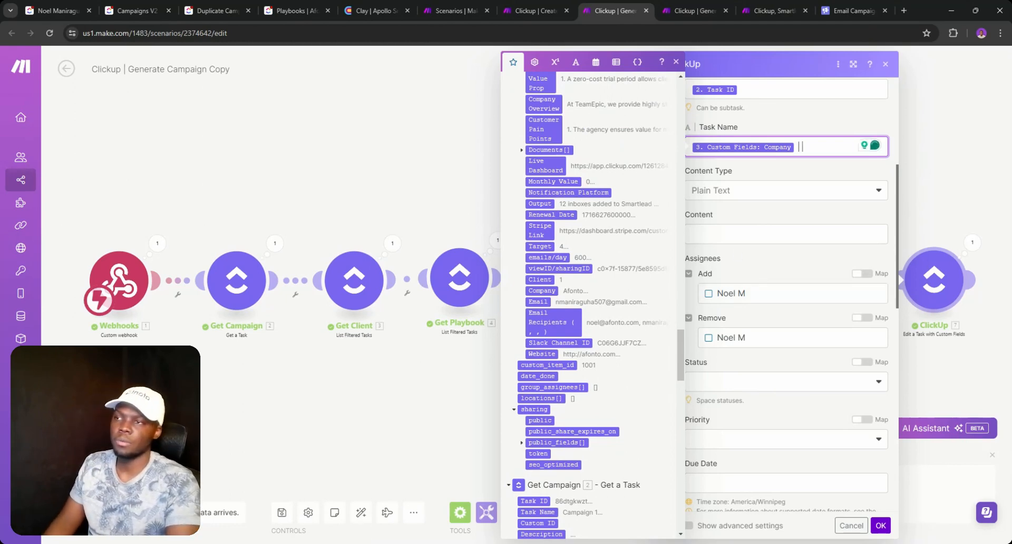
- Append module 4's Task Name after the company, confirm the module and save the scenario
scroll(595, 294, down, 12)
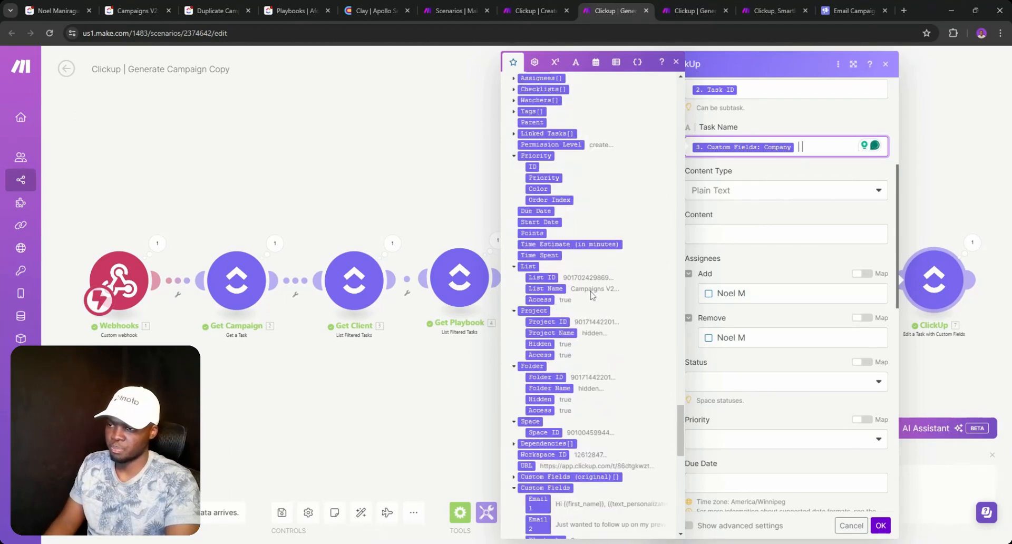
scroll(586, 284, up, 10)
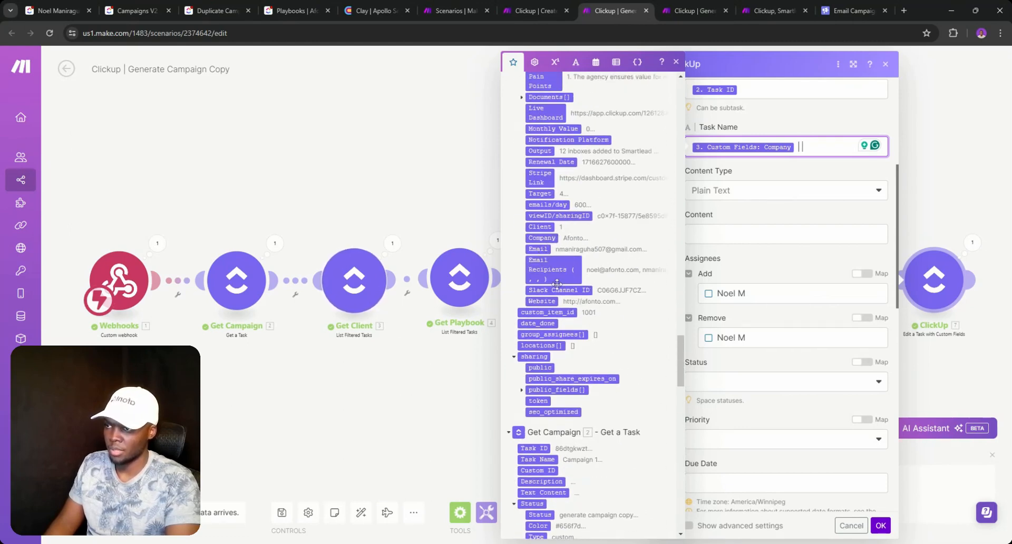
scroll(549, 279, up, 3)
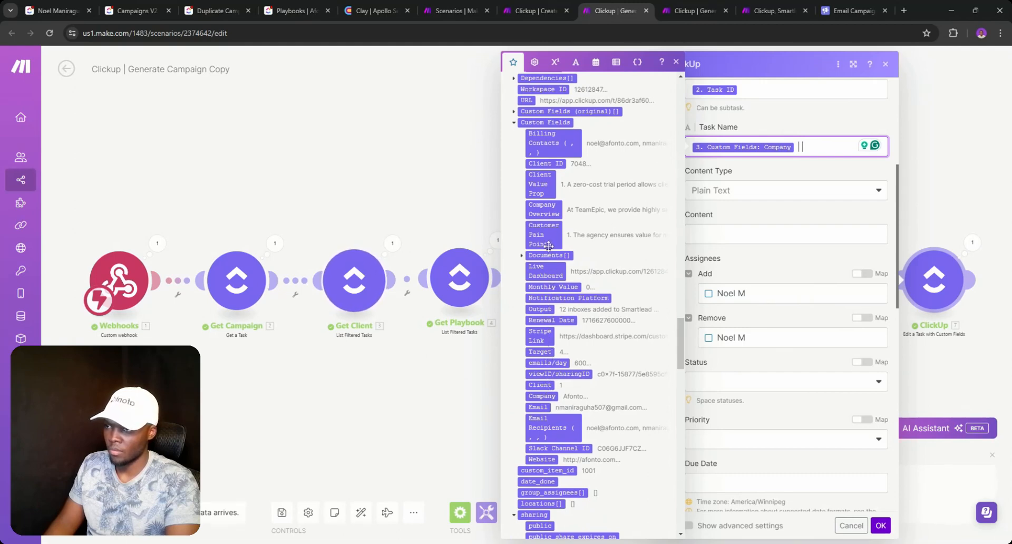
scroll(548, 247, up, 1)
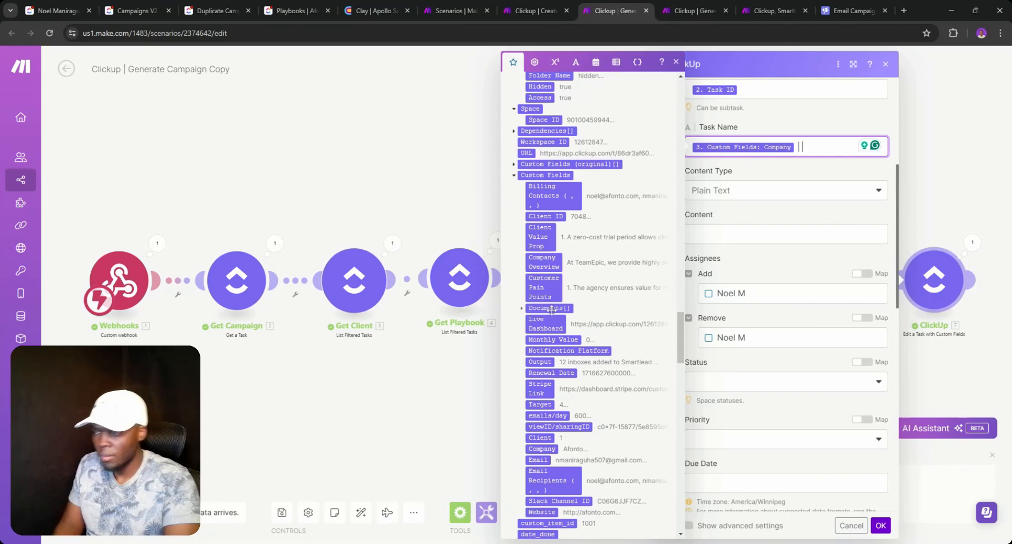
scroll(545, 374, up, 3)
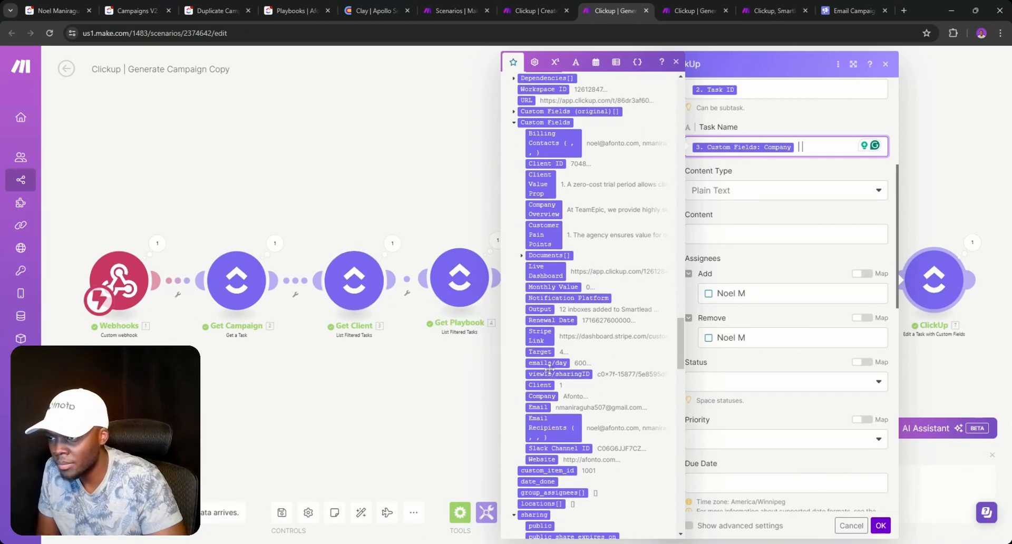
scroll(579, 211, up, 5)
scroll(588, 100, down, 7)
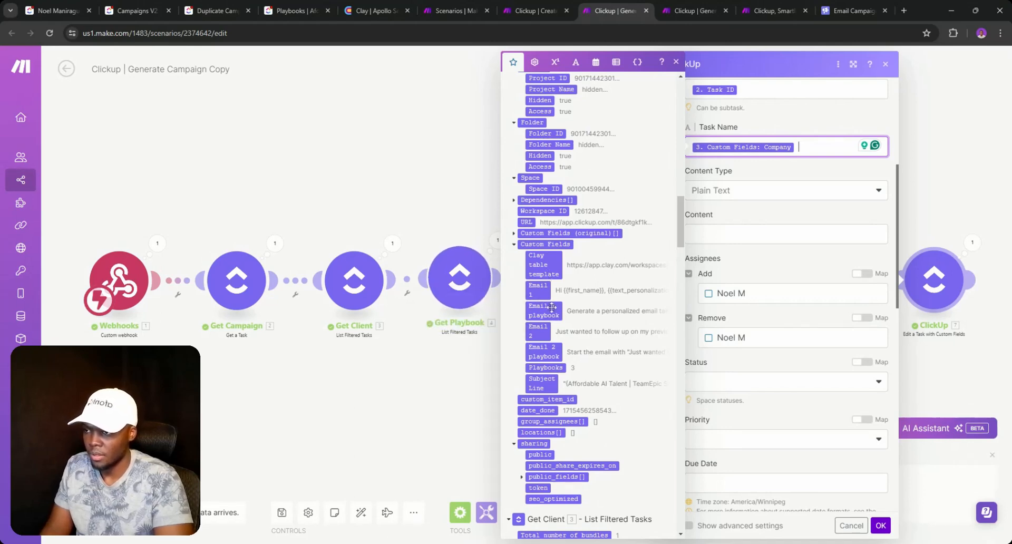
scroll(548, 285, down, 12)
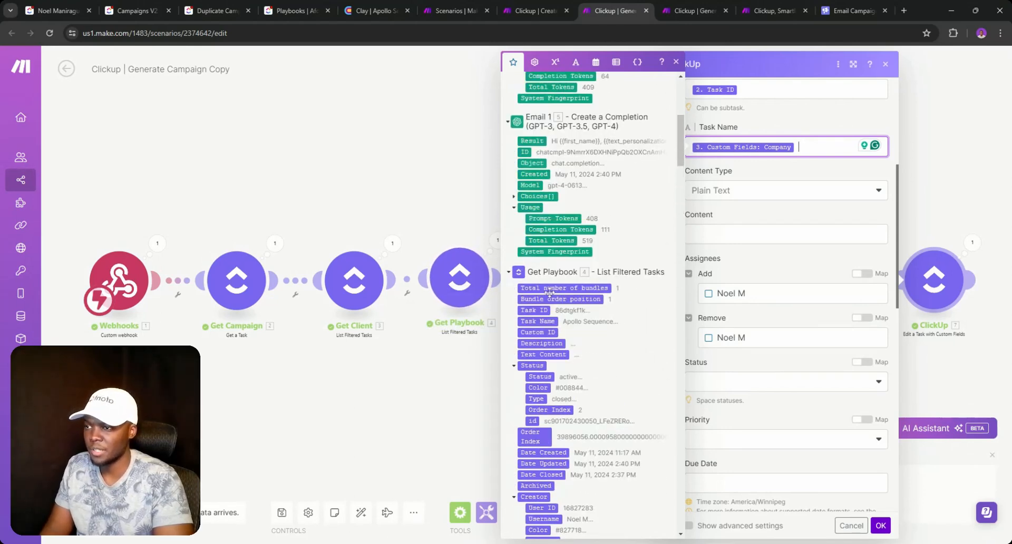
click(543, 321)
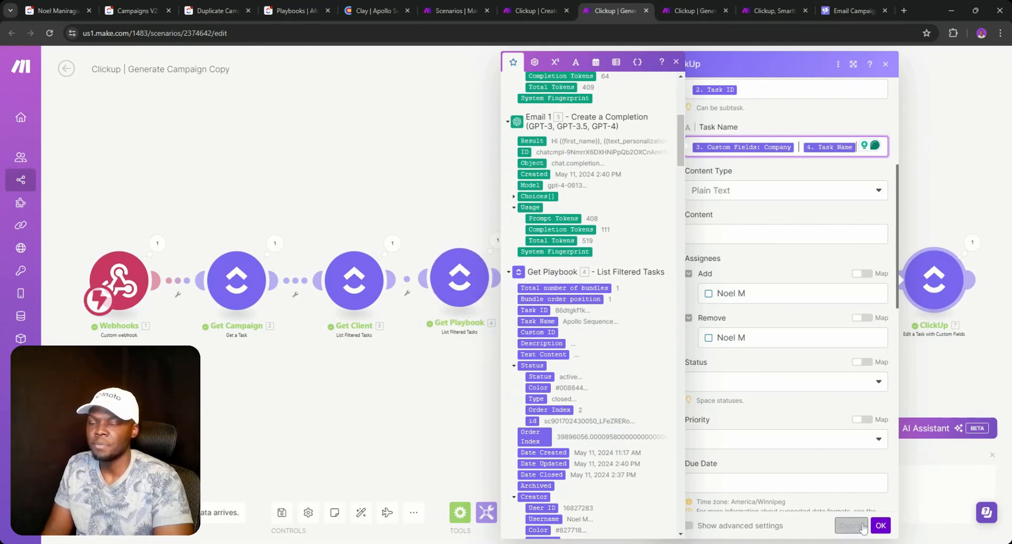
click(880, 525)
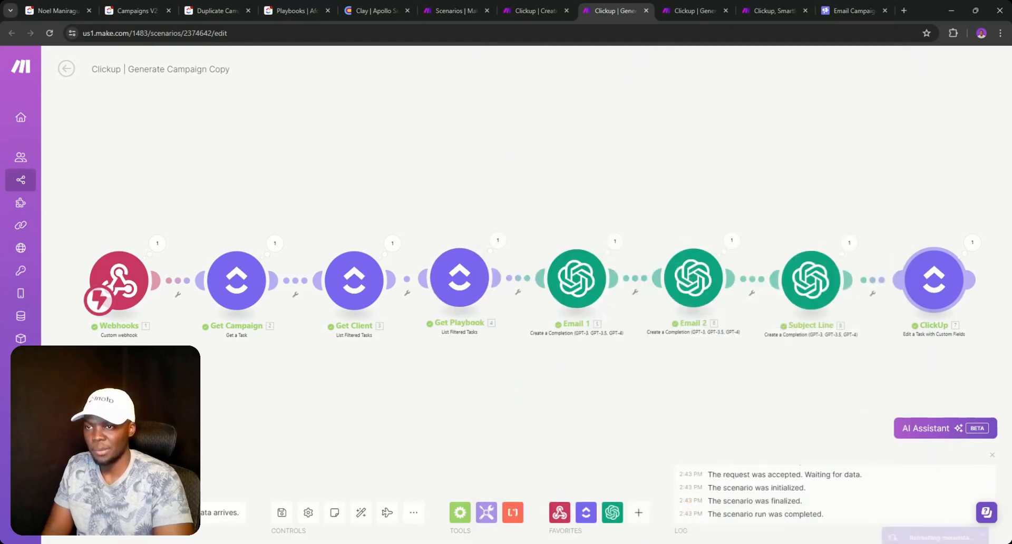
click(282, 512)
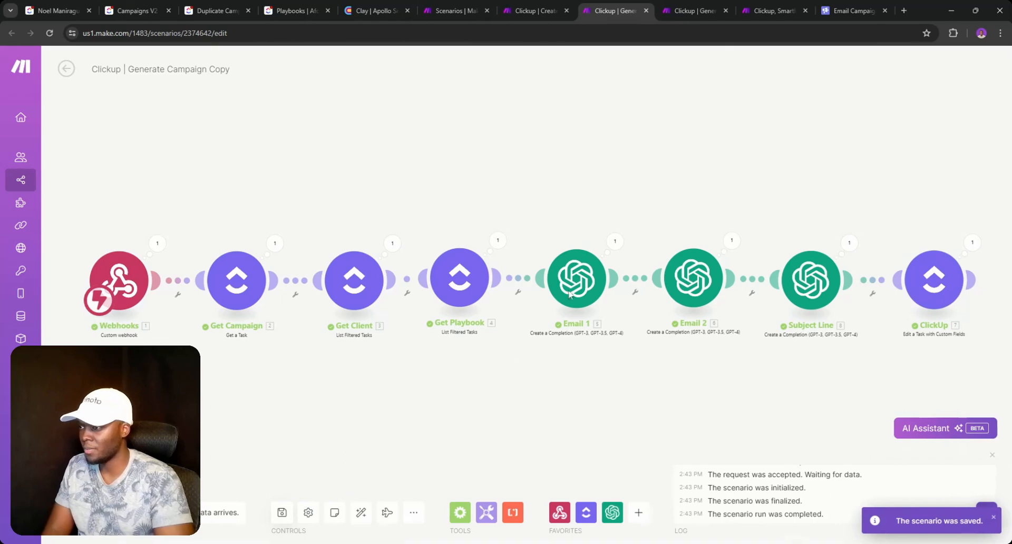
- In the Campaigns V2 list, begin renaming Campaign 1 by typing 'A' for Afonto
click(131, 10)
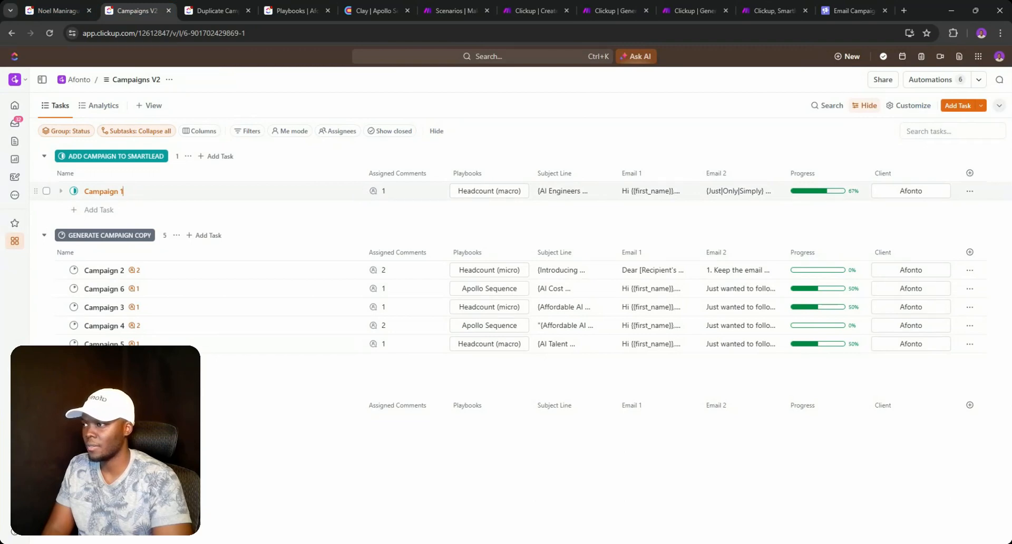
double_click(122, 191)
text(Afonto | Headcount (macro)
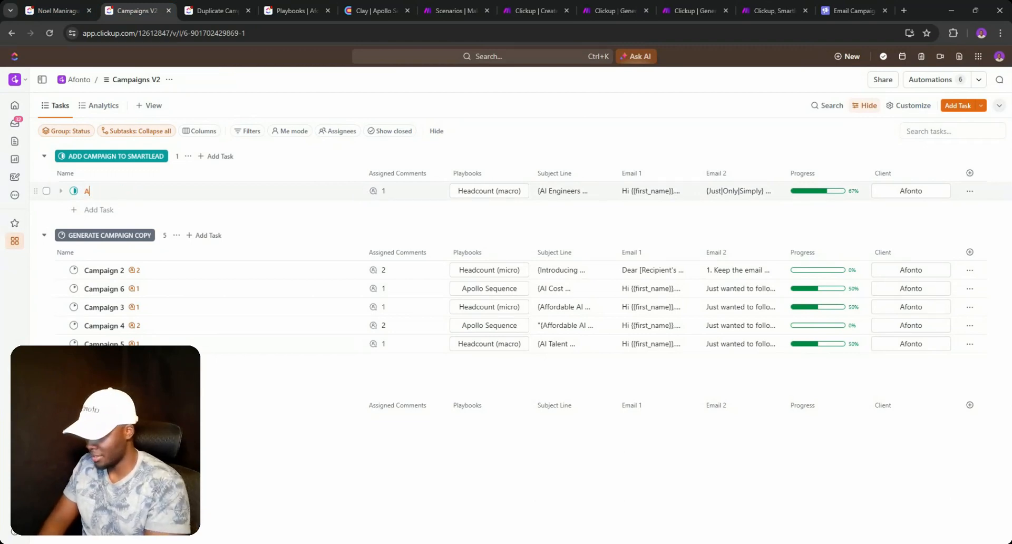
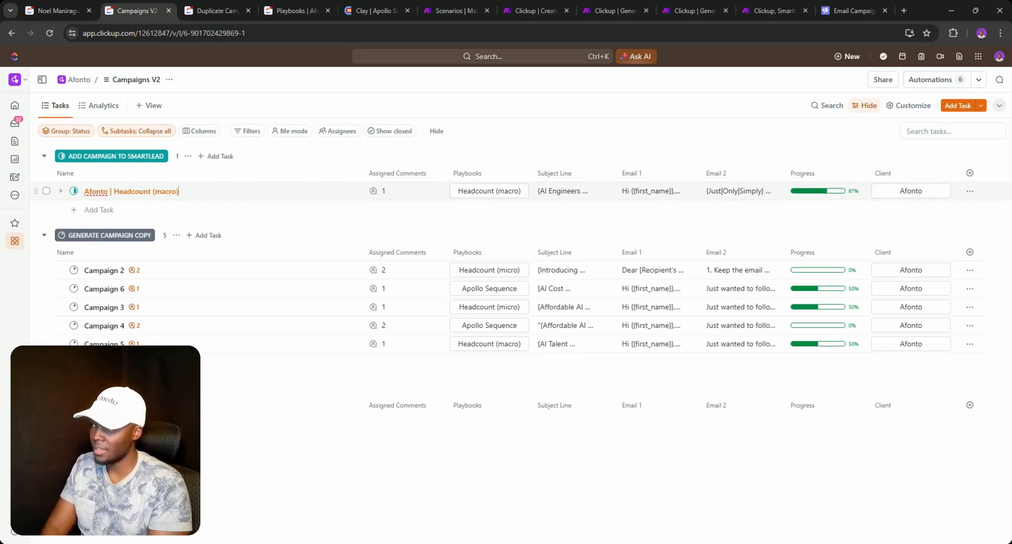
- Confirm the task name, set Afonto | Headcount (macro) to Create Copy Spintax, then back to Add Campaign to Smartlead
key(Return)
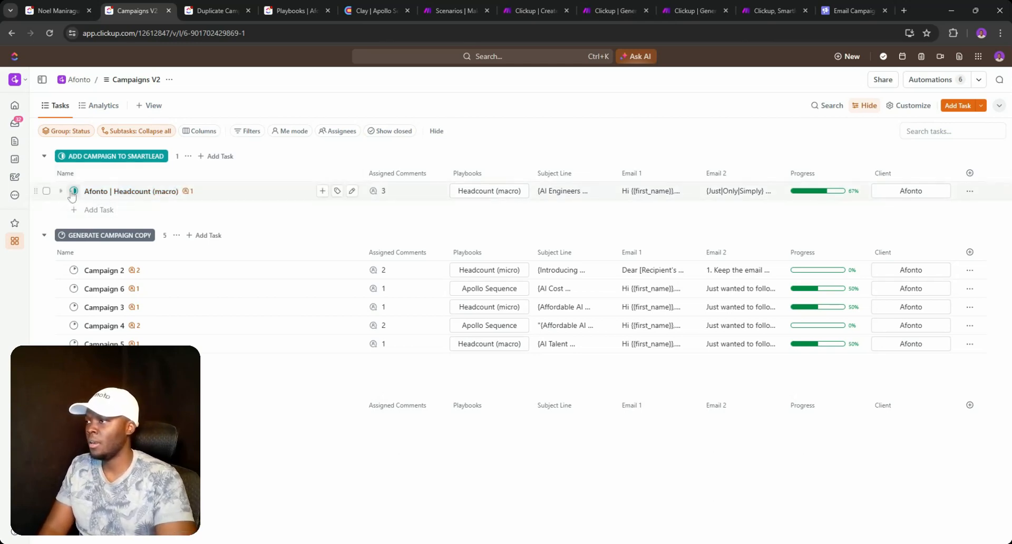
click(73, 192)
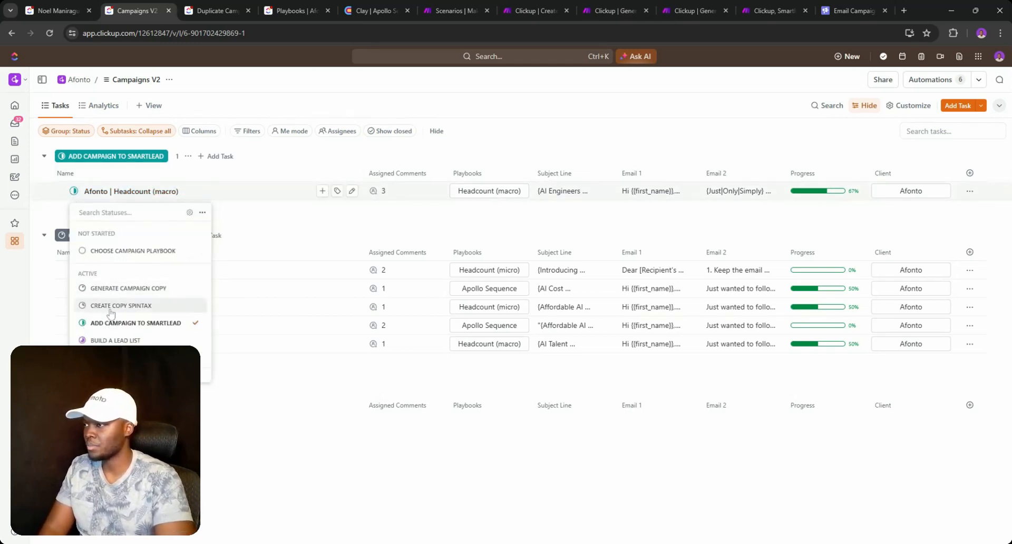
click(110, 305)
click(73, 191)
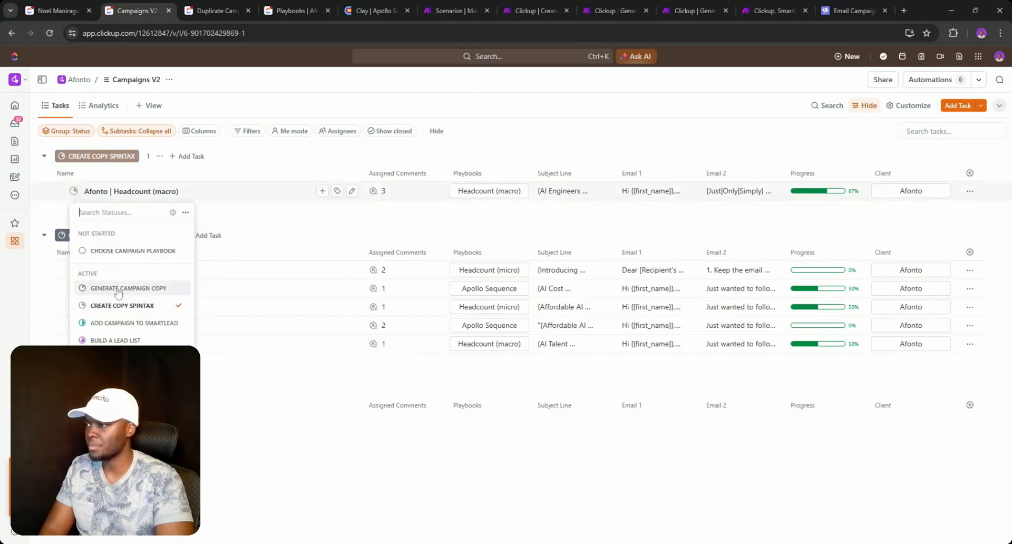
click(127, 323)
click(535, 10)
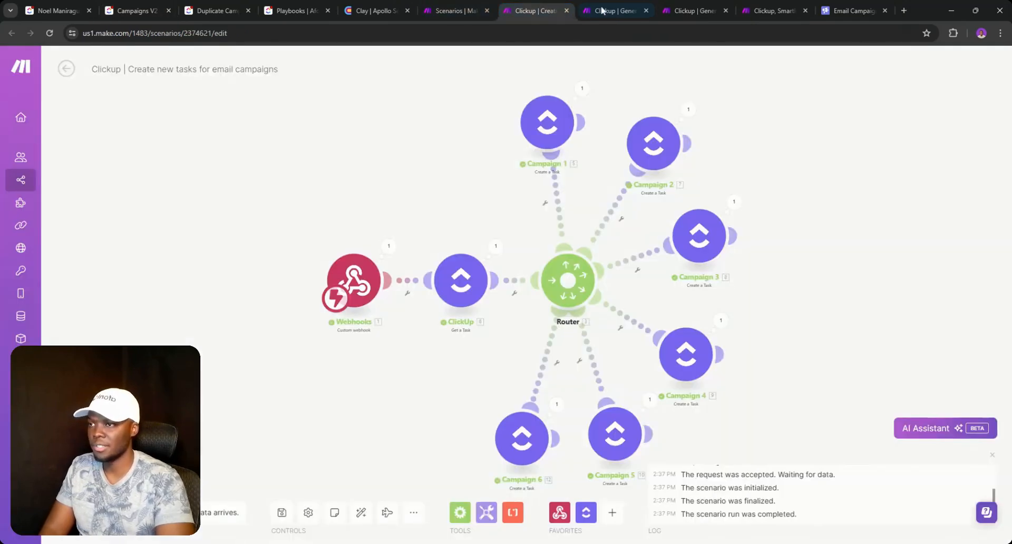
- In the Send campaign copy to Smartlead scenario, run only the webhook module on the queued data
click(602, 11)
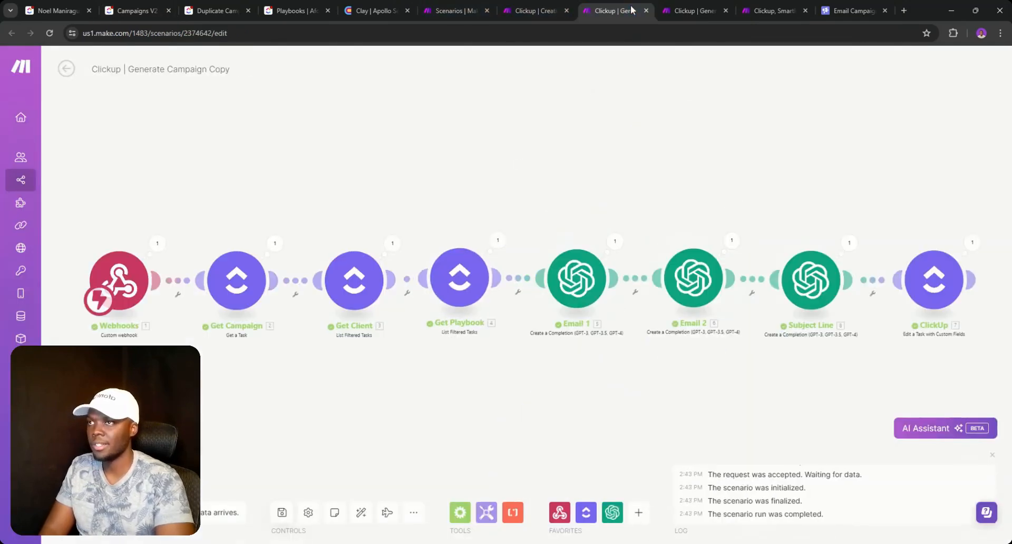
click(687, 9)
click(757, 9)
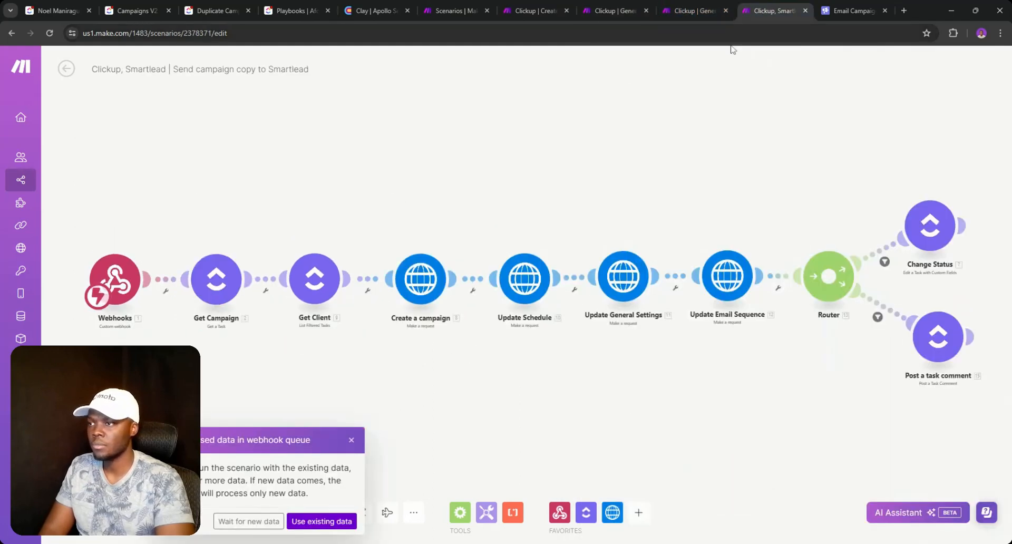
right_click(109, 263)
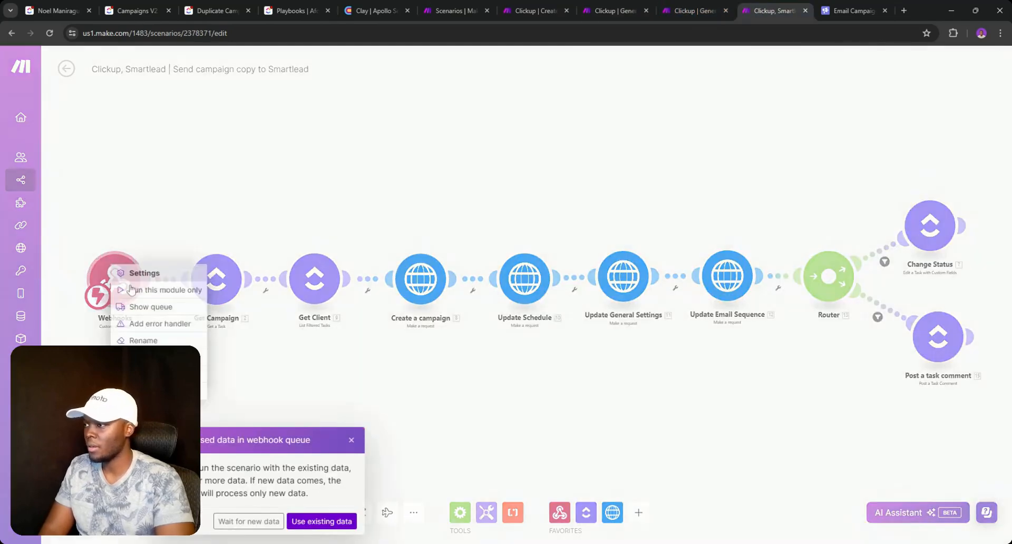
click(130, 289)
click(336, 522)
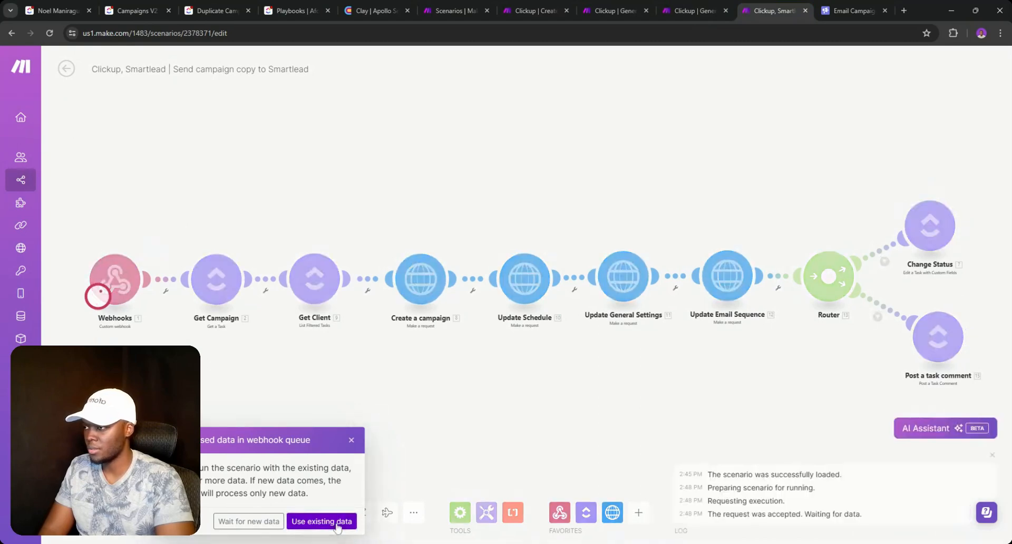
click(351, 441)
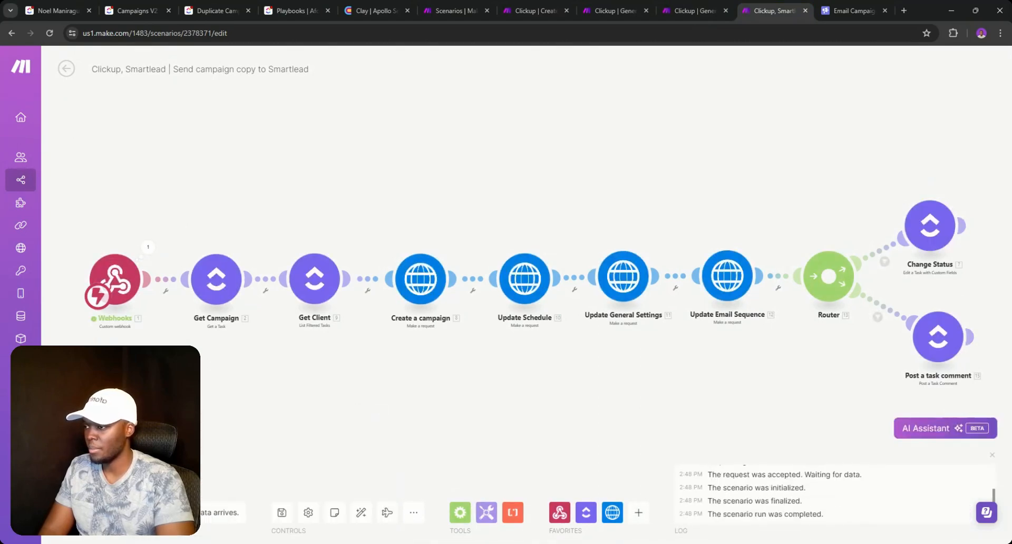
- Run the whole scenario once using the existing queued webhook data
click(94, 513)
click(313, 521)
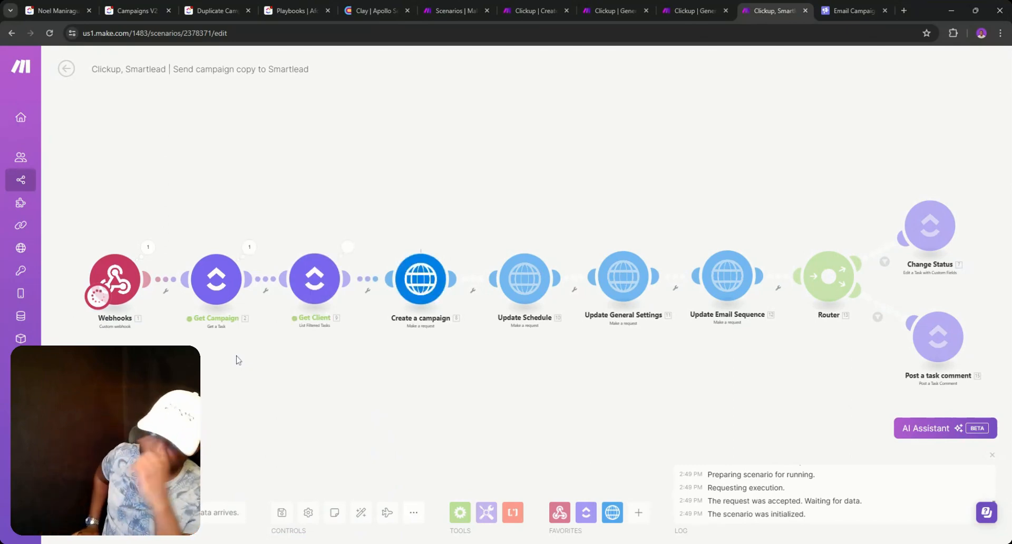
click(849, 10)
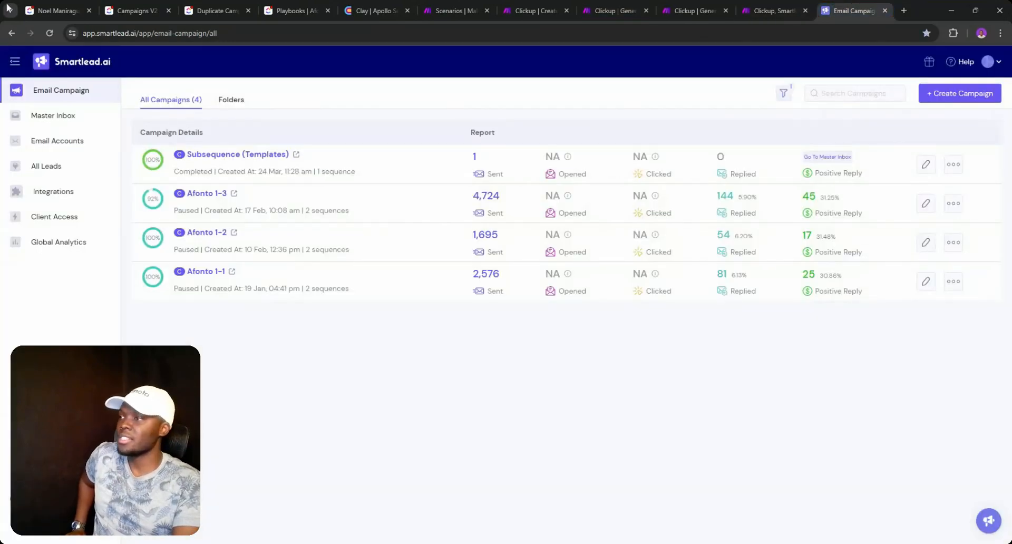
- Reload Smartlead's campaigns and open the Afonto | Headcount (macro) draft's email sequence
click(49, 34)
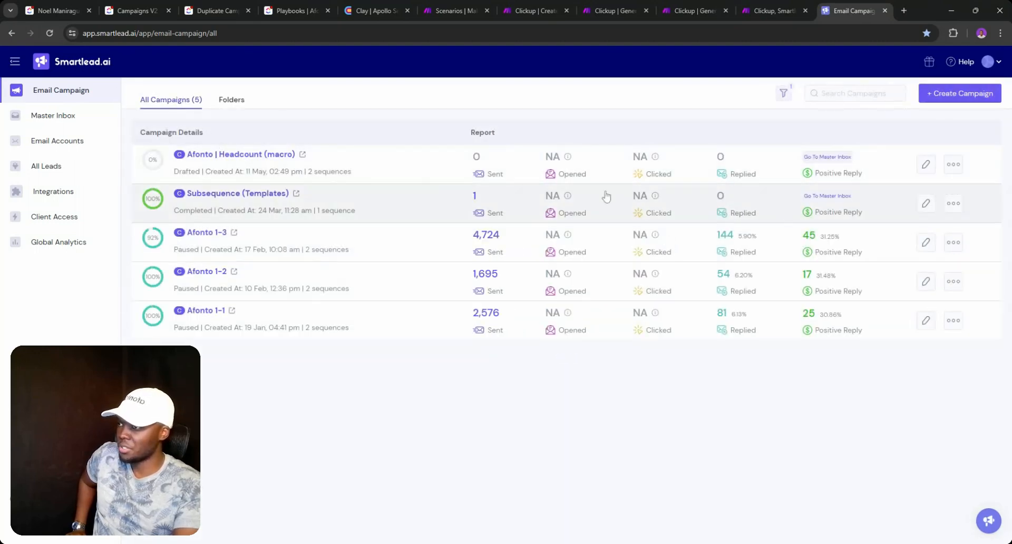
click(926, 165)
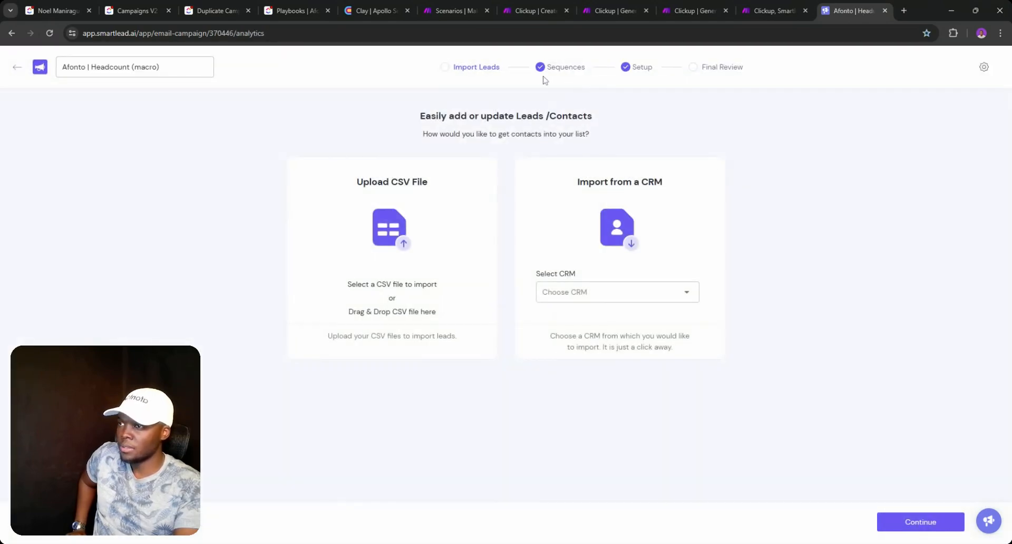
click(548, 76)
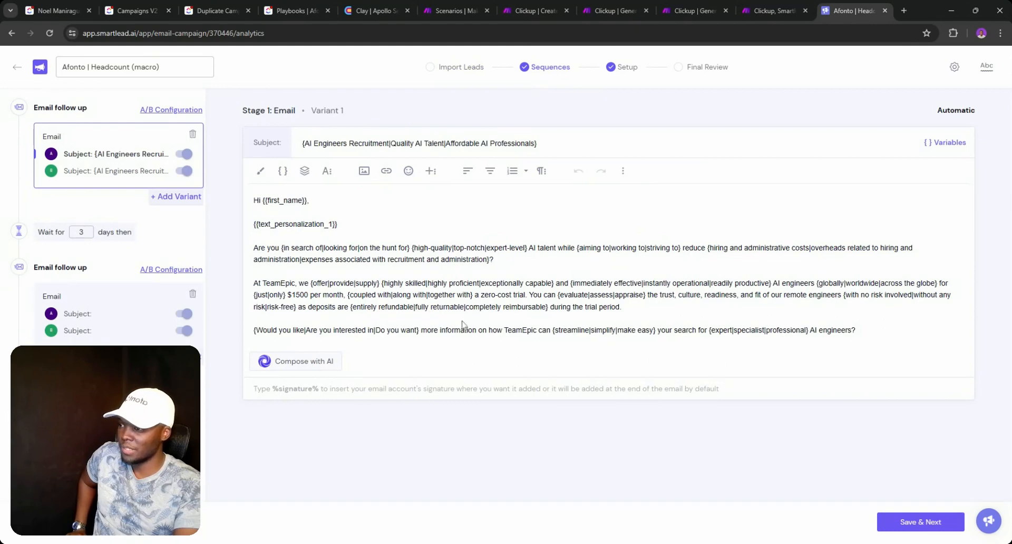
- Review variants A and B of both emails, then go to the Setup step
double_click(119, 180)
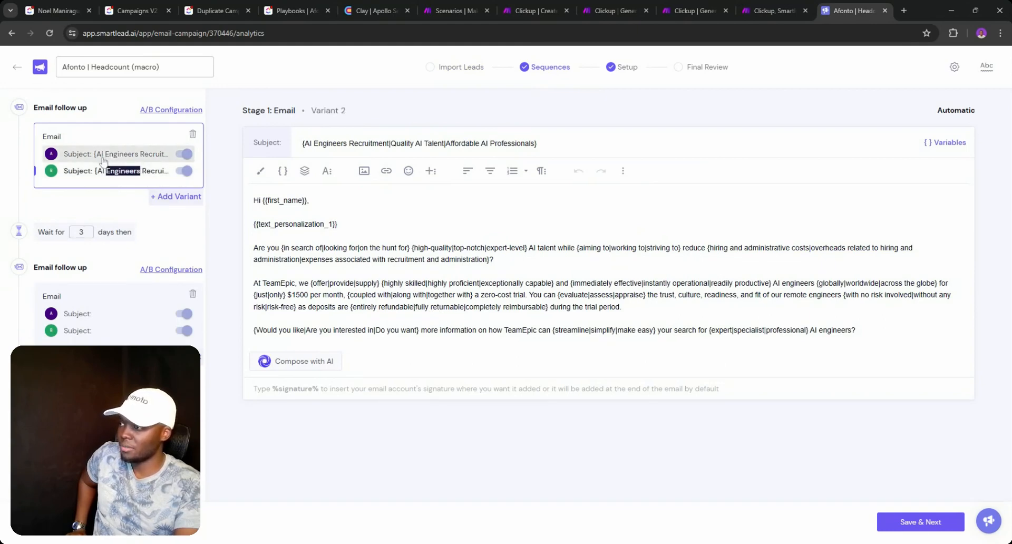
click(103, 158)
click(97, 170)
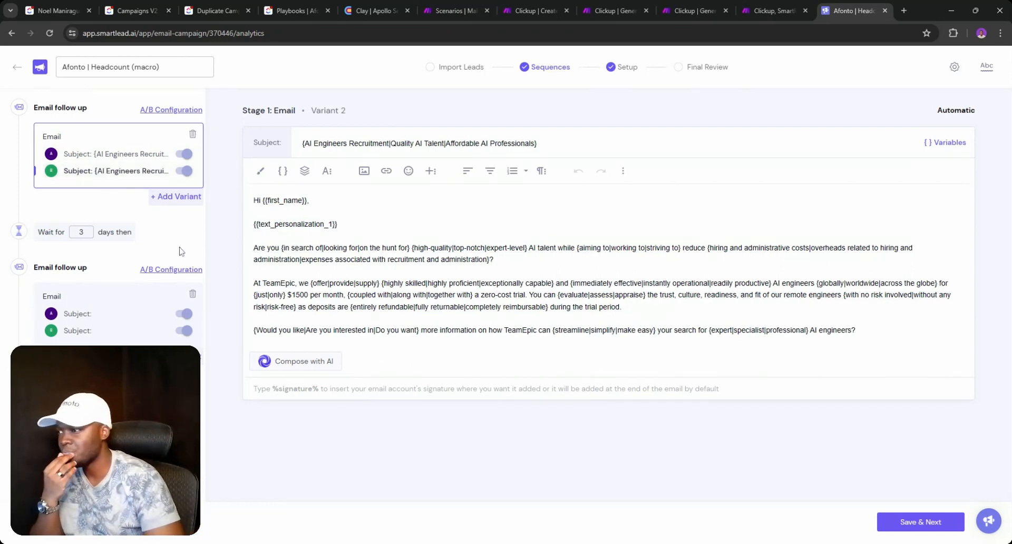
click(99, 313)
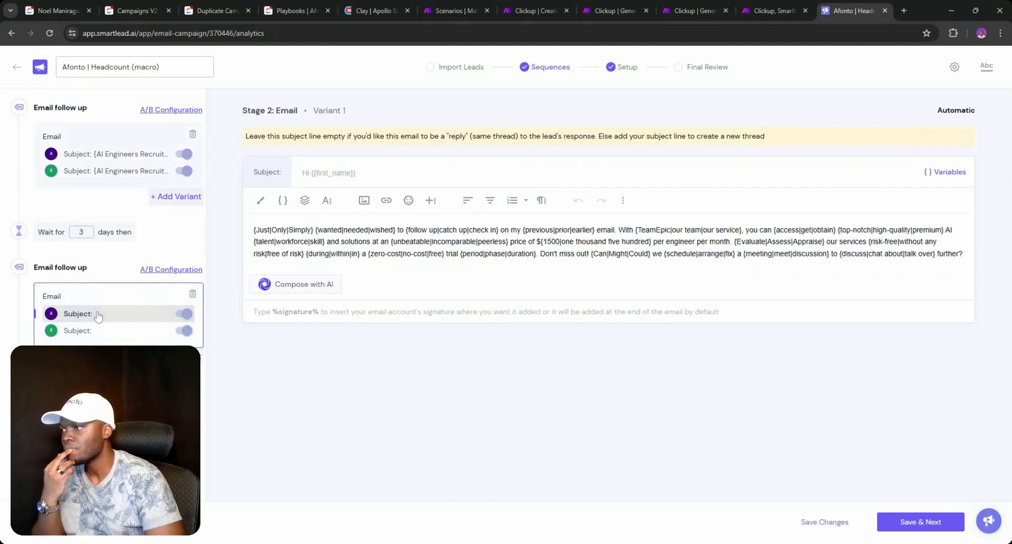
click(108, 338)
click(628, 64)
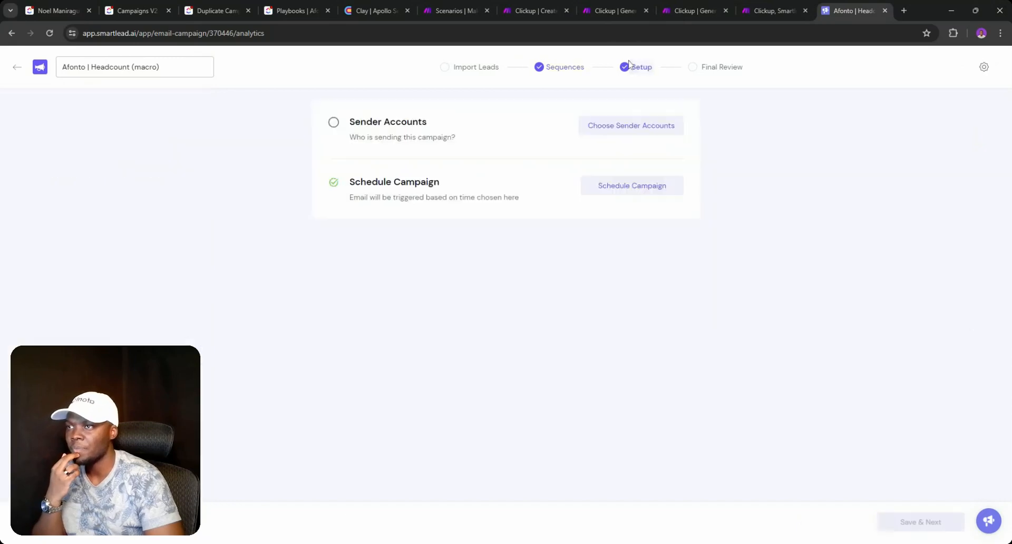
click(610, 185)
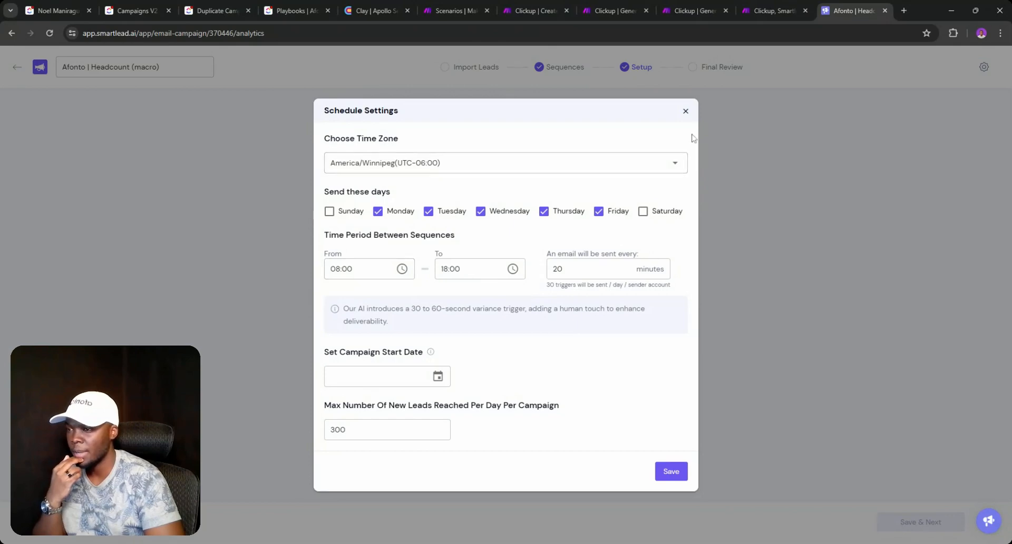
click(686, 110)
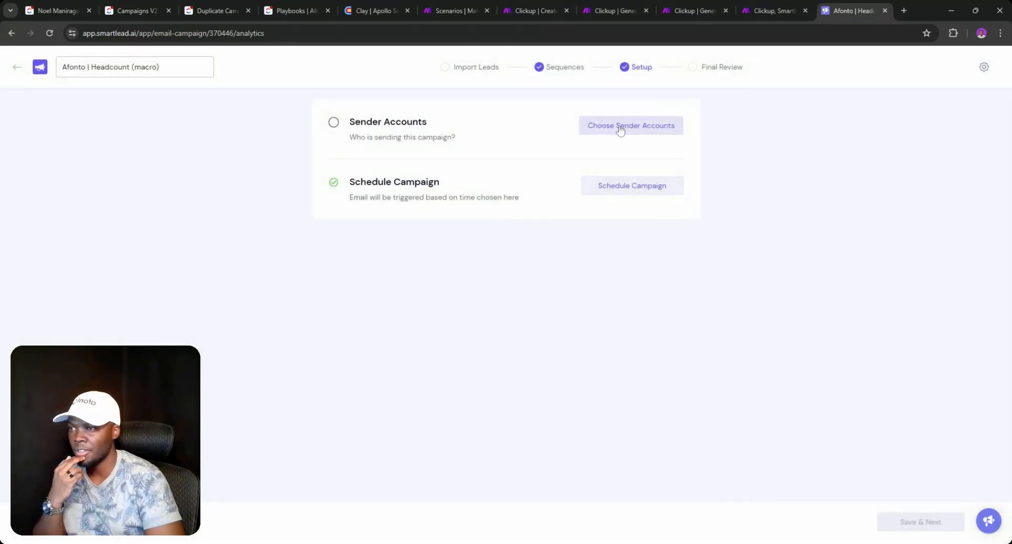
click(984, 67)
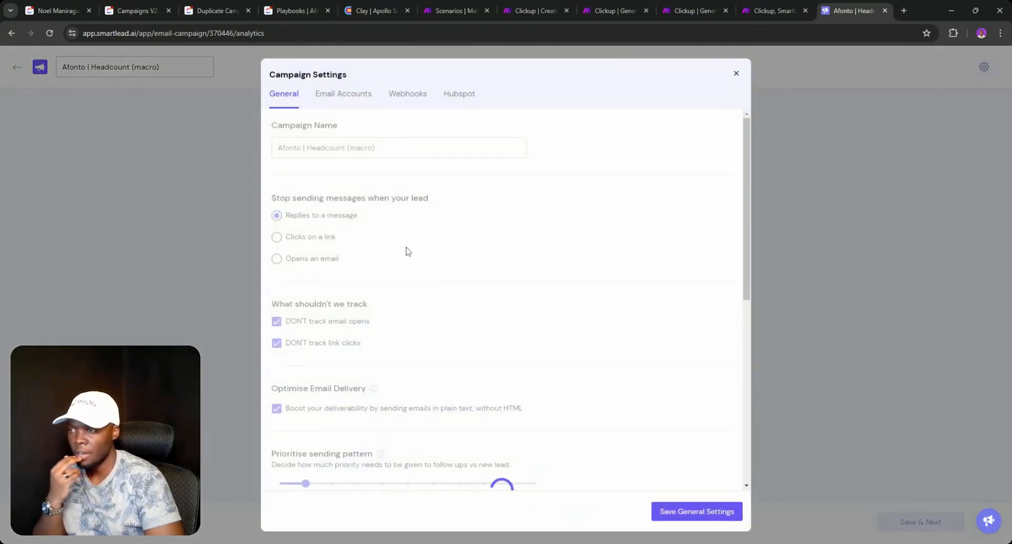
scroll(371, 212, down, 6)
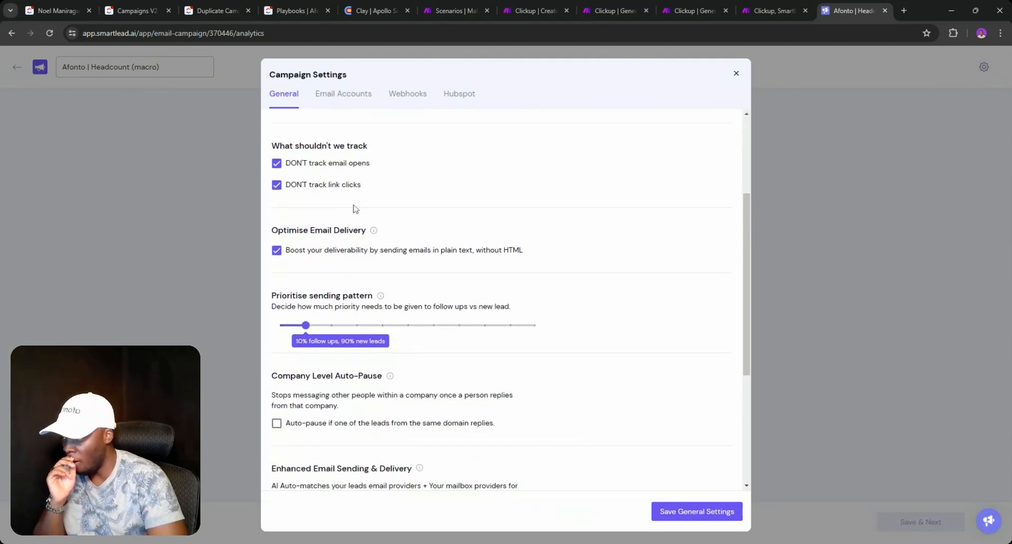
scroll(363, 223, down, 1)
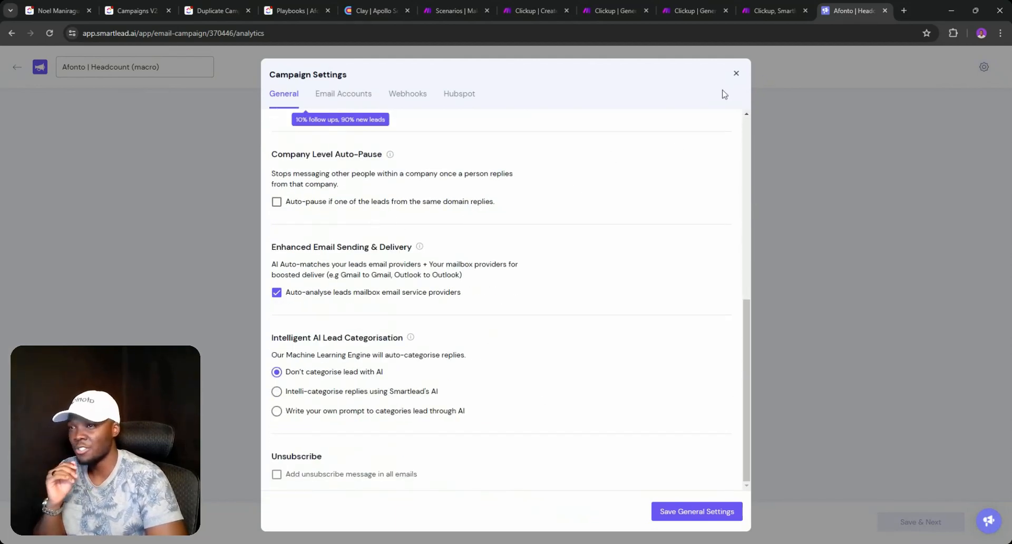
click(355, 399)
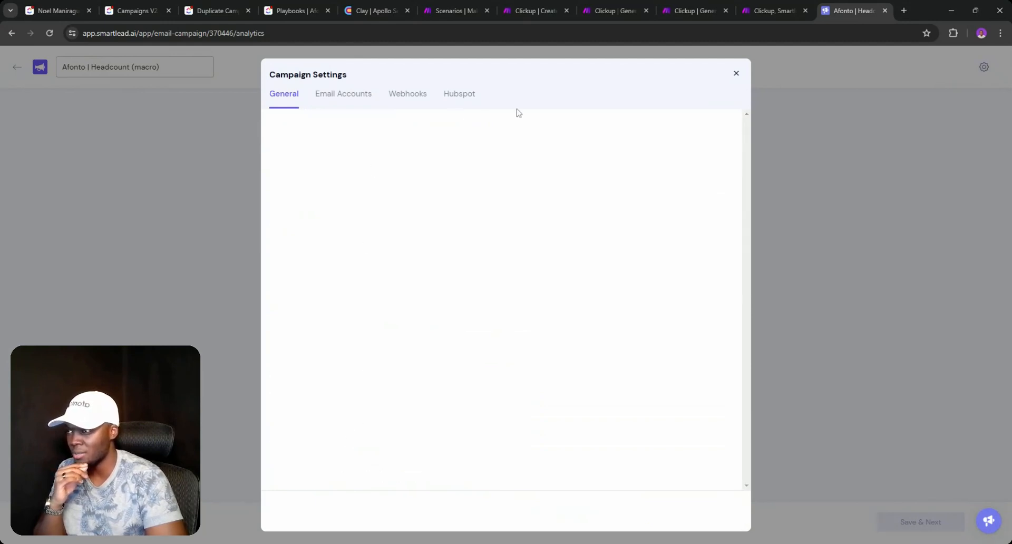
click(736, 74)
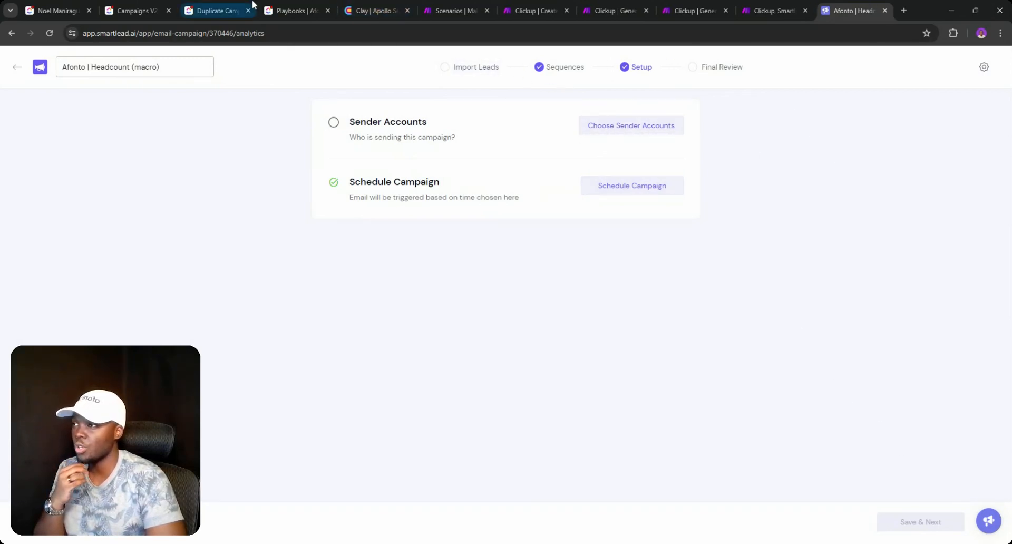
- Confirm the Afonto | Headcount (macro) task in Campaigns V2 now has Build a Lead List status
click(126, 9)
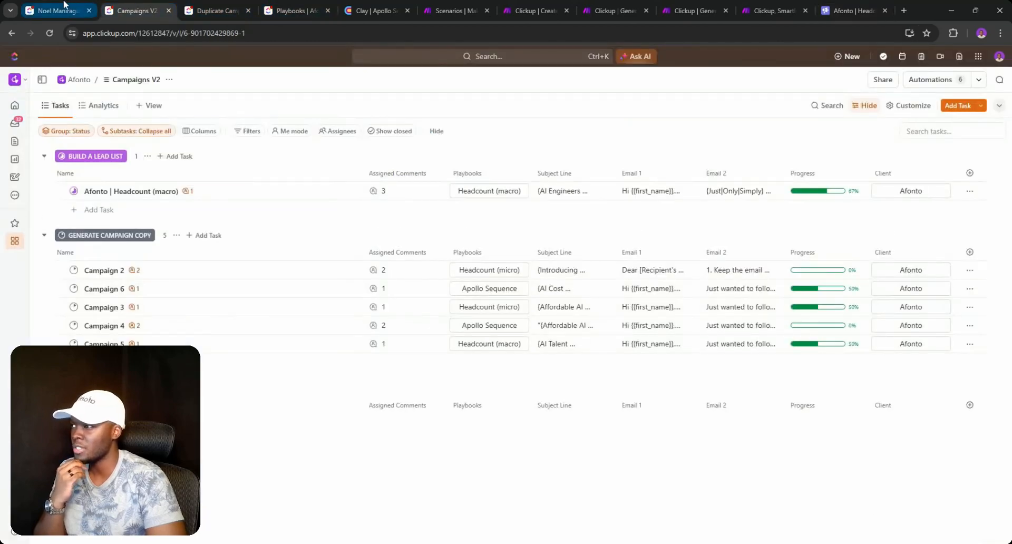
click(74, 191)
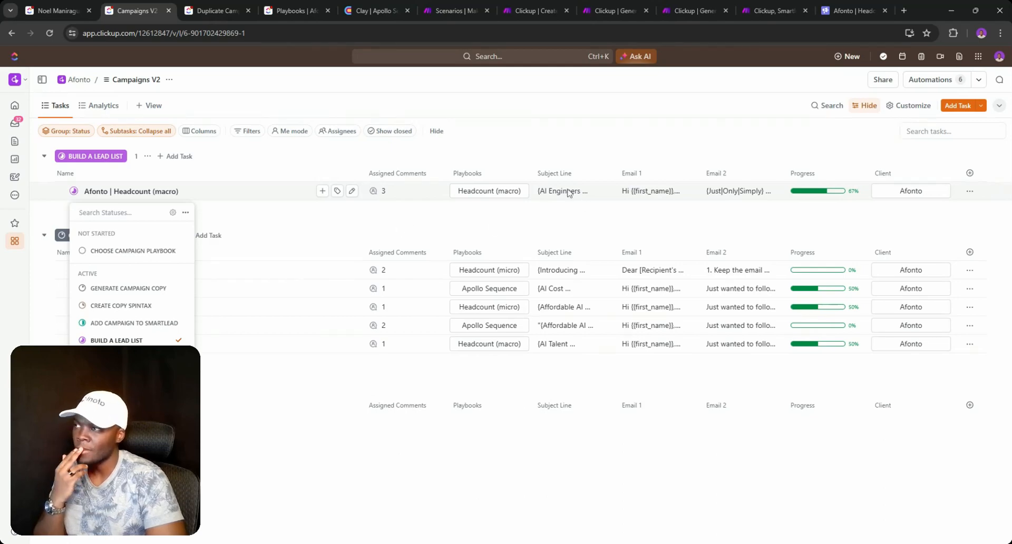
key(Escape)
click(379, 11)
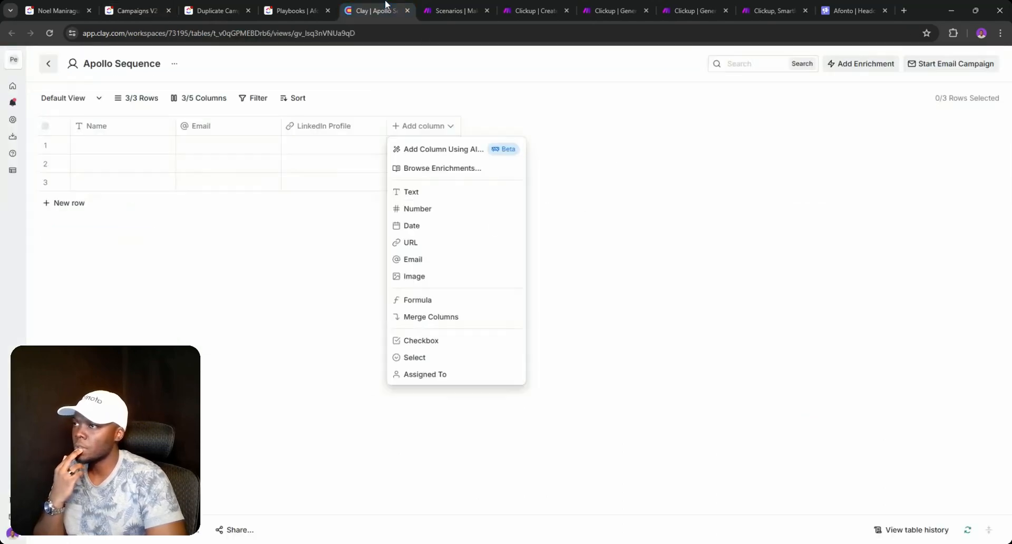
- Add a ChatGPT: Generate text enrichment column to the Apollo Sequence table
click(331, 217)
click(407, 132)
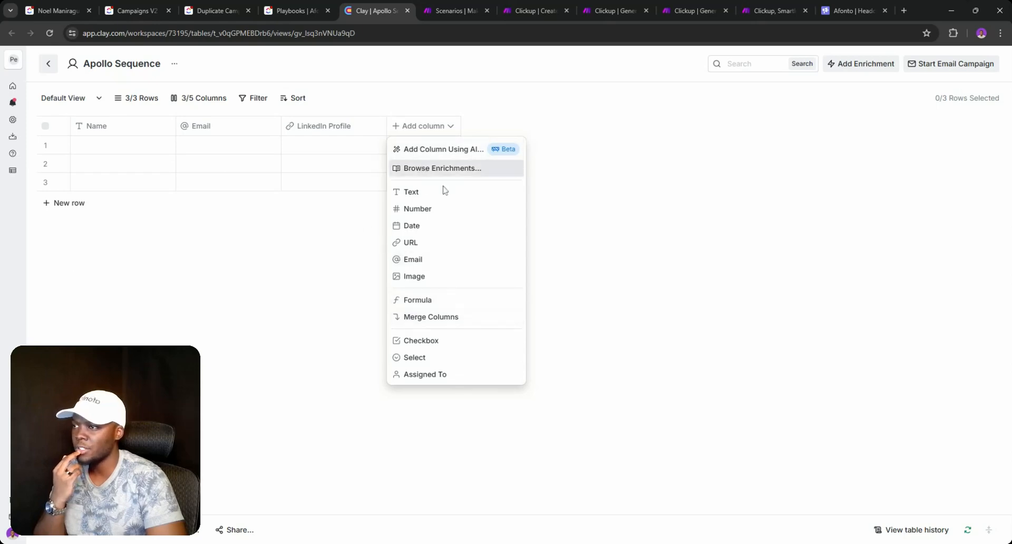
click(457, 163)
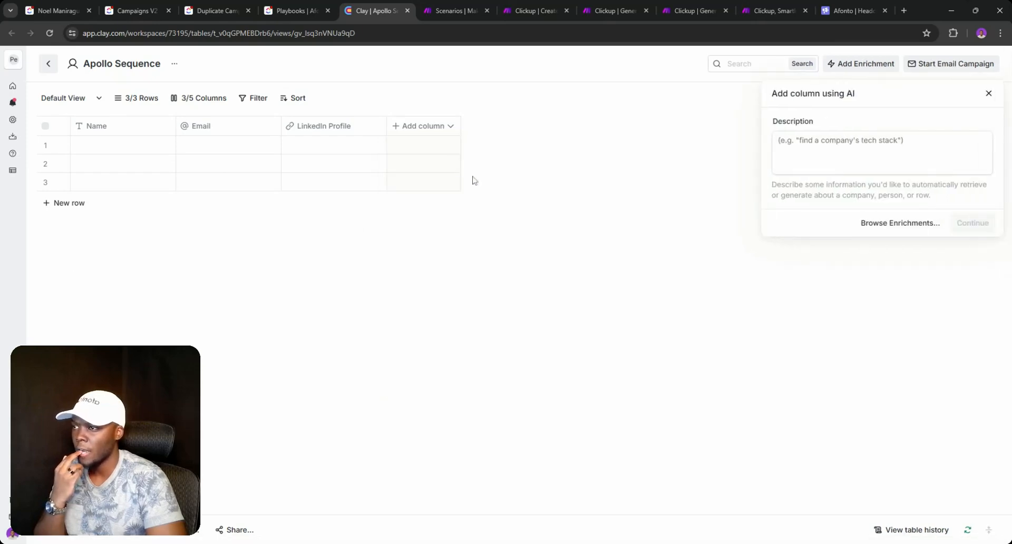
click(440, 129)
click(447, 170)
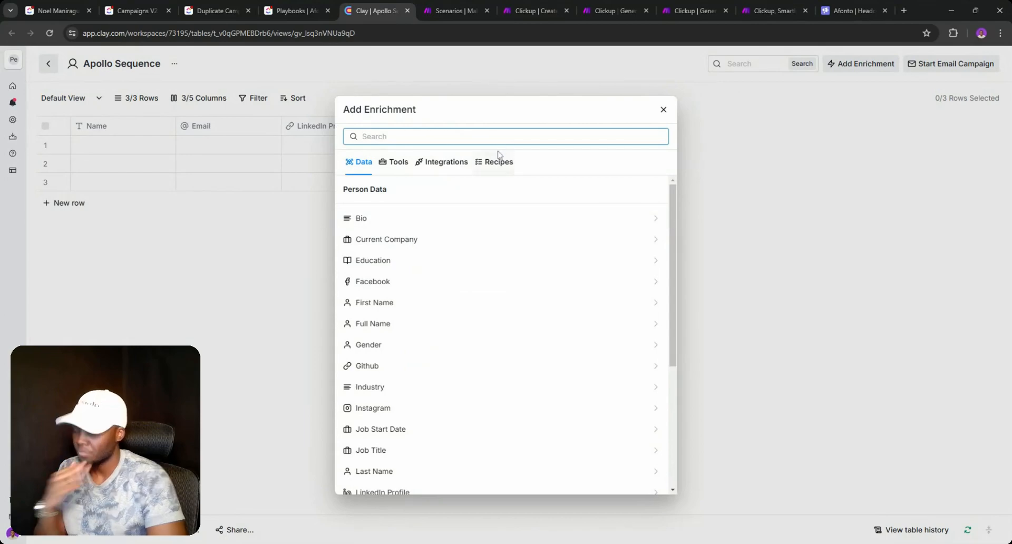
text(Gp)
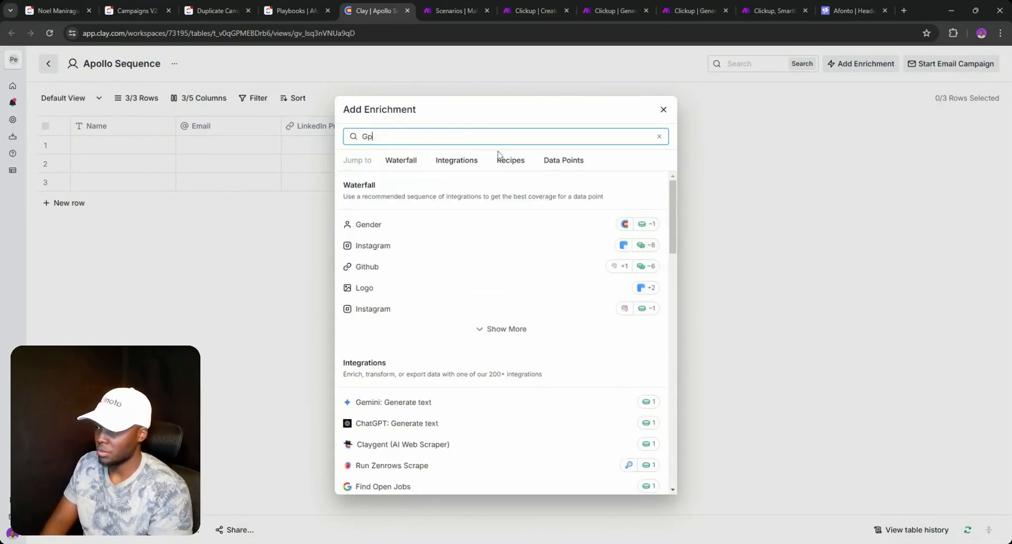
key(BackSpace)
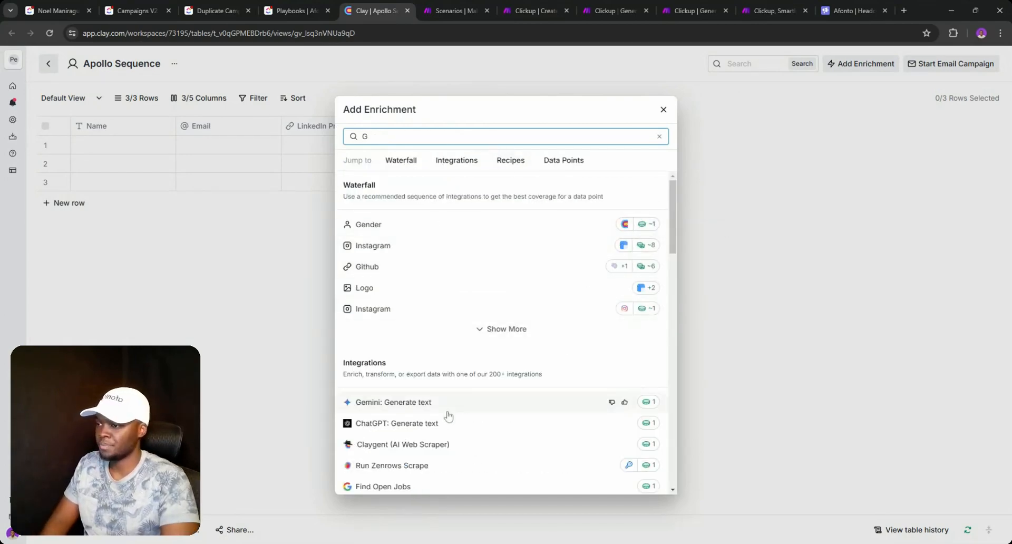
click(442, 422)
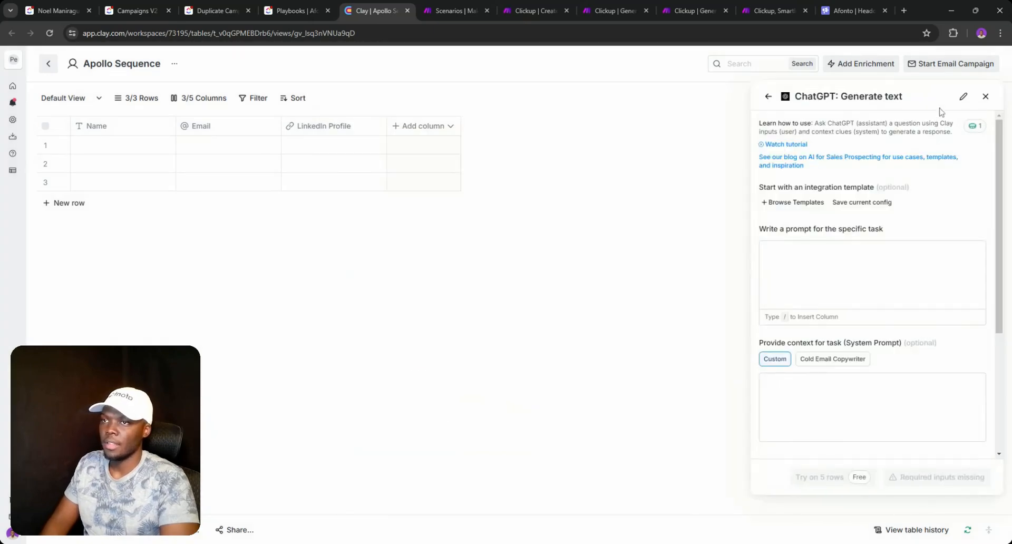
- Rename the enrichment 'AI first line', then discard it and close the enrichment catalogue
click(963, 95)
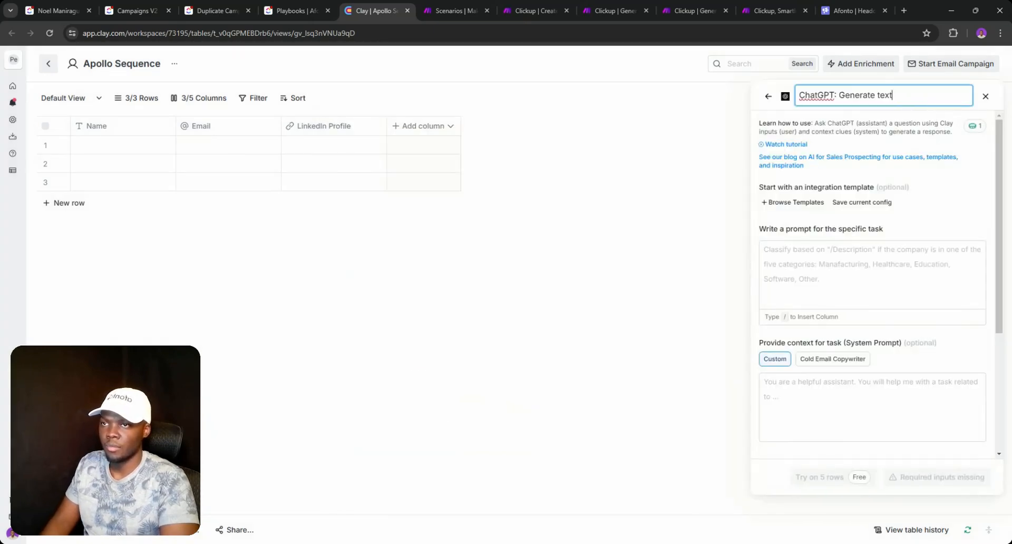
text(AI first line)
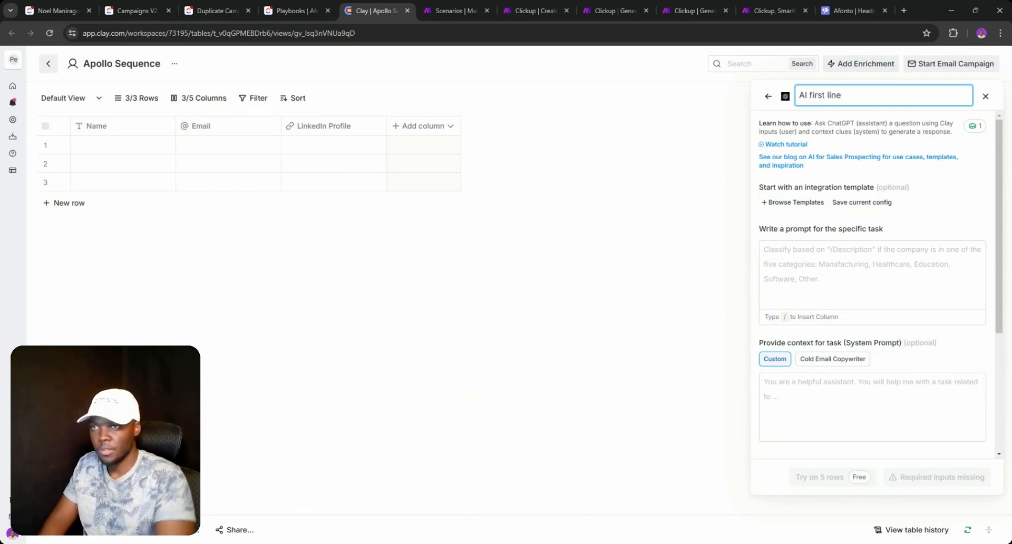
click(949, 219)
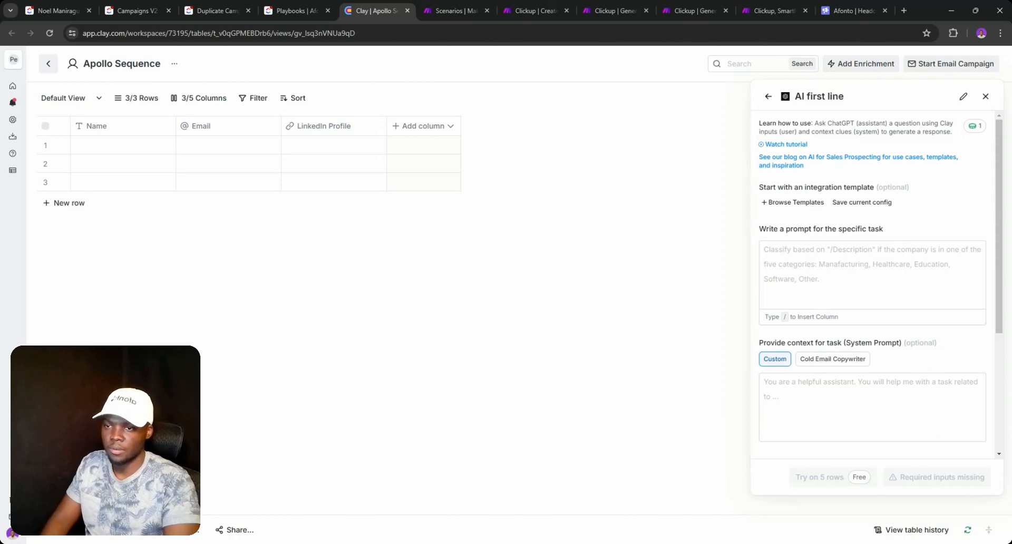
click(992, 102)
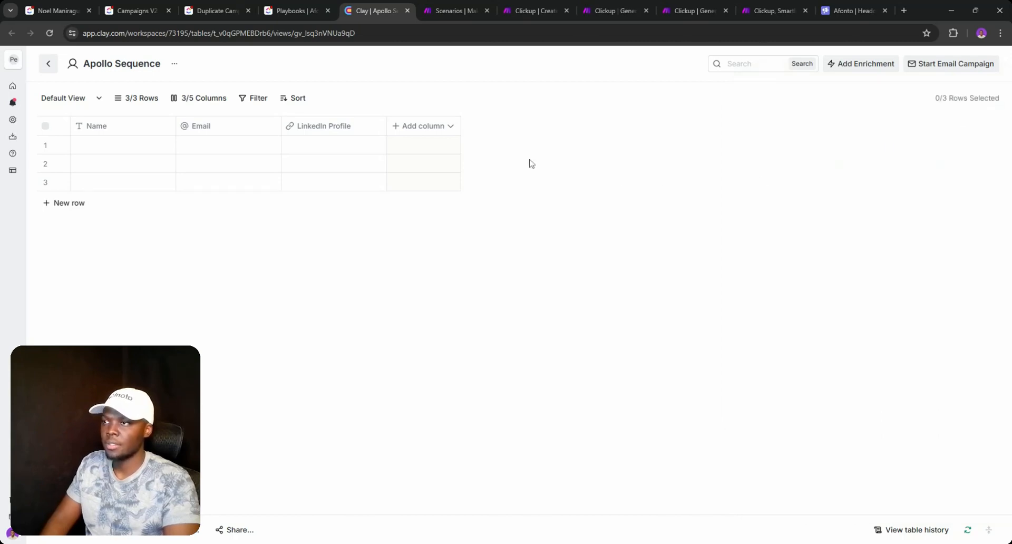
click(425, 130)
click(433, 167)
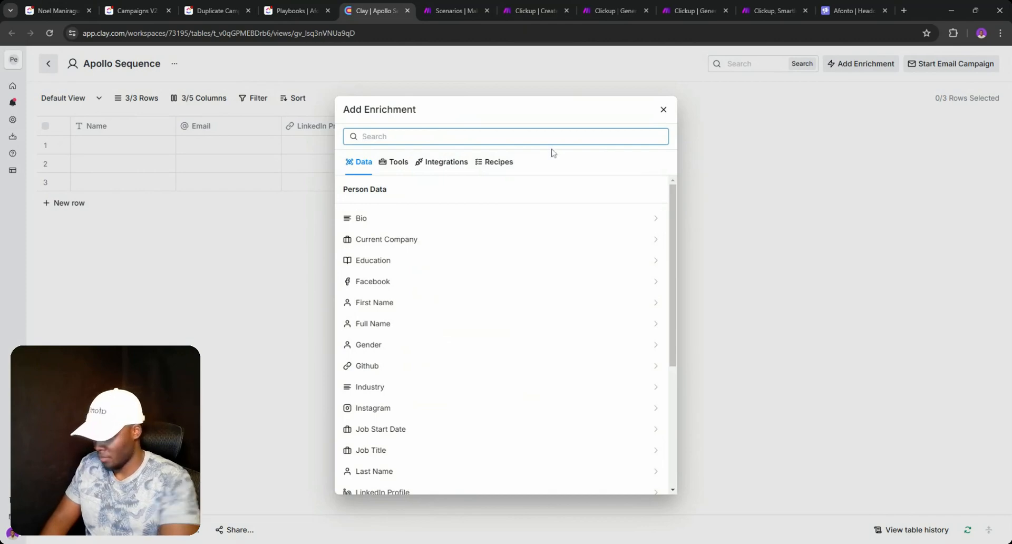
click(663, 109)
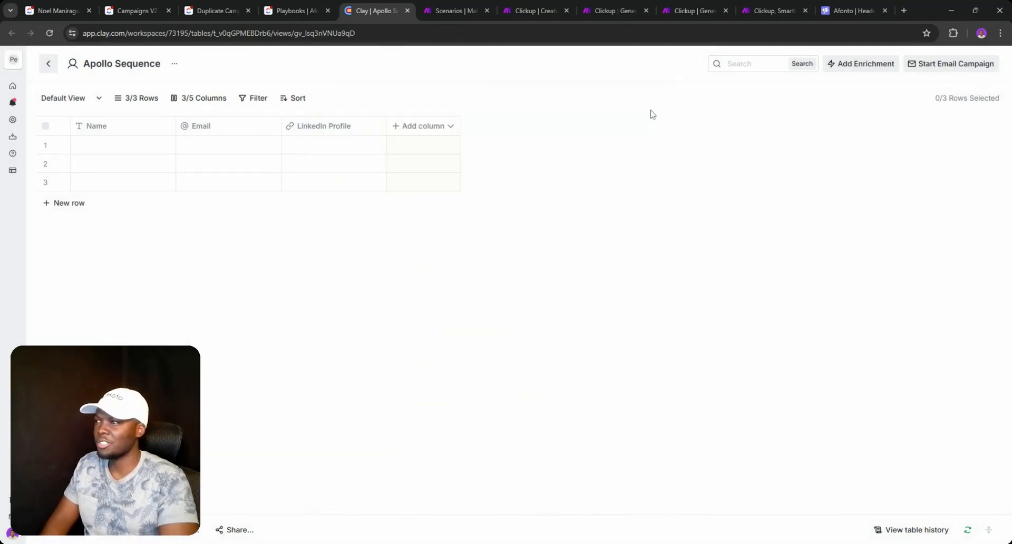
click(126, 6)
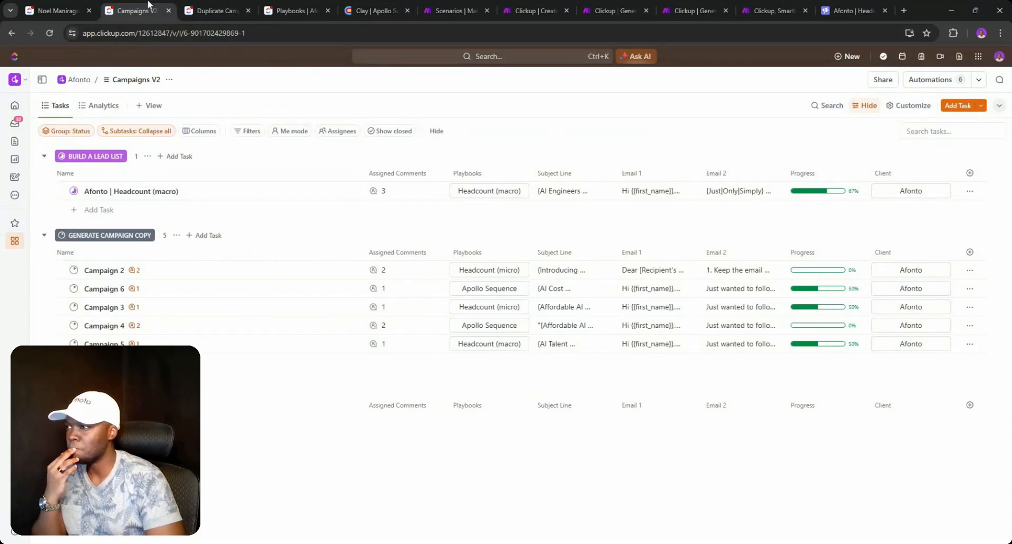
- Review status options for the Afonto task in Campaigns V2 and the Apollo Sequence playbook
click(74, 192)
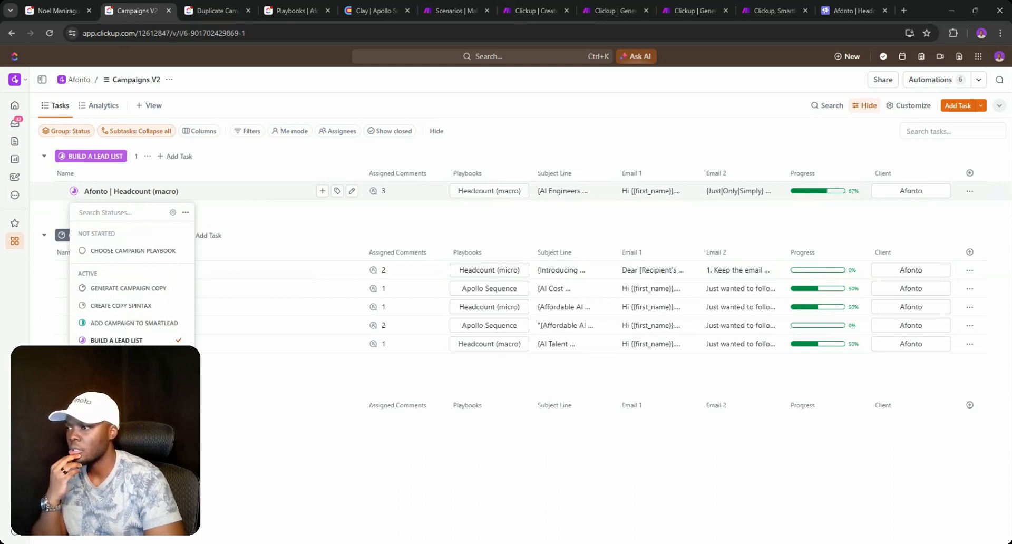
click(56, 11)
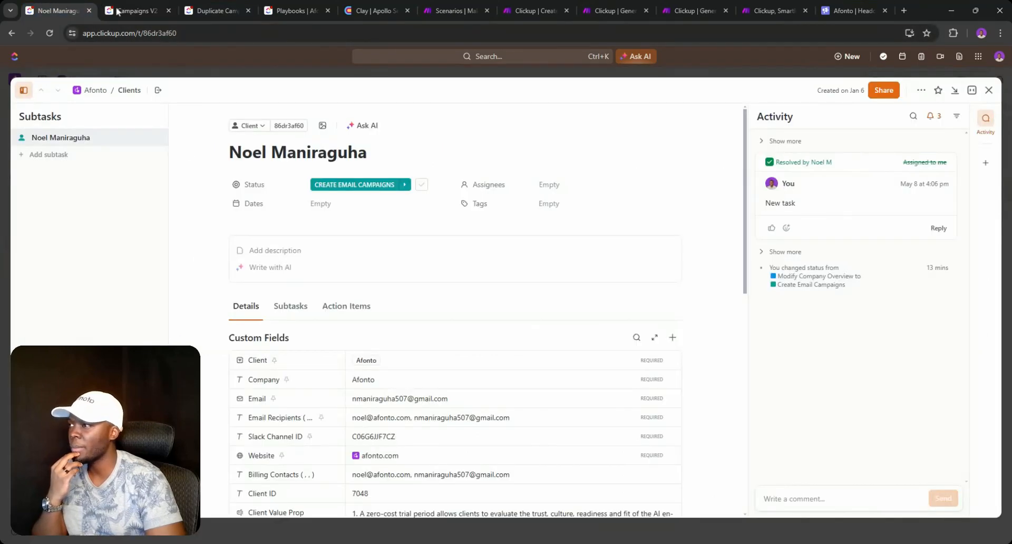
click(302, 9)
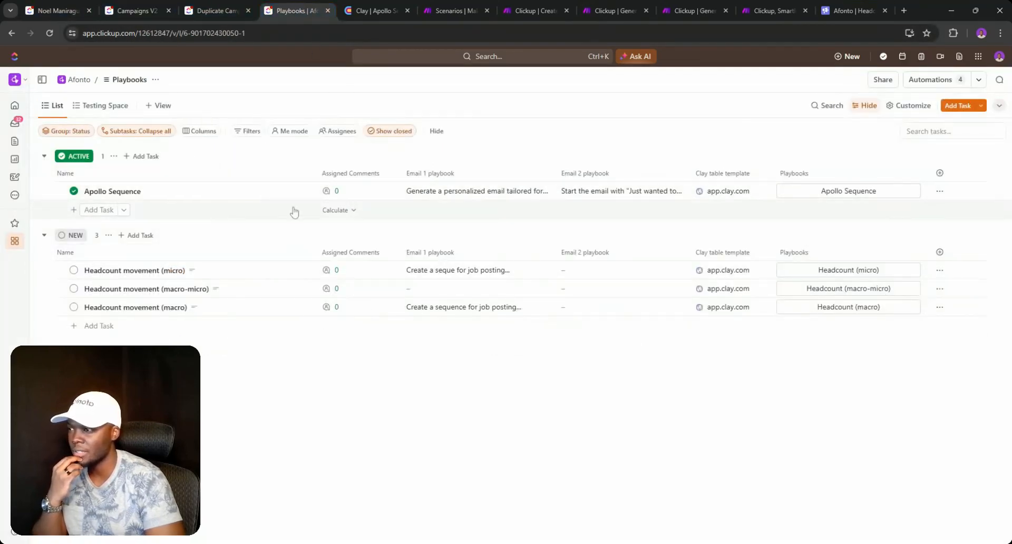
click(74, 190)
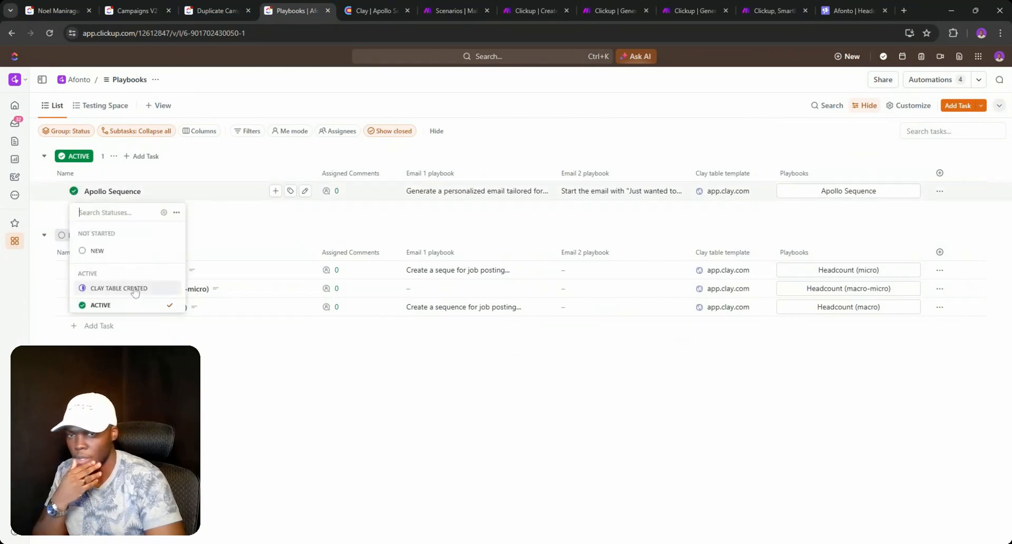
click(372, 10)
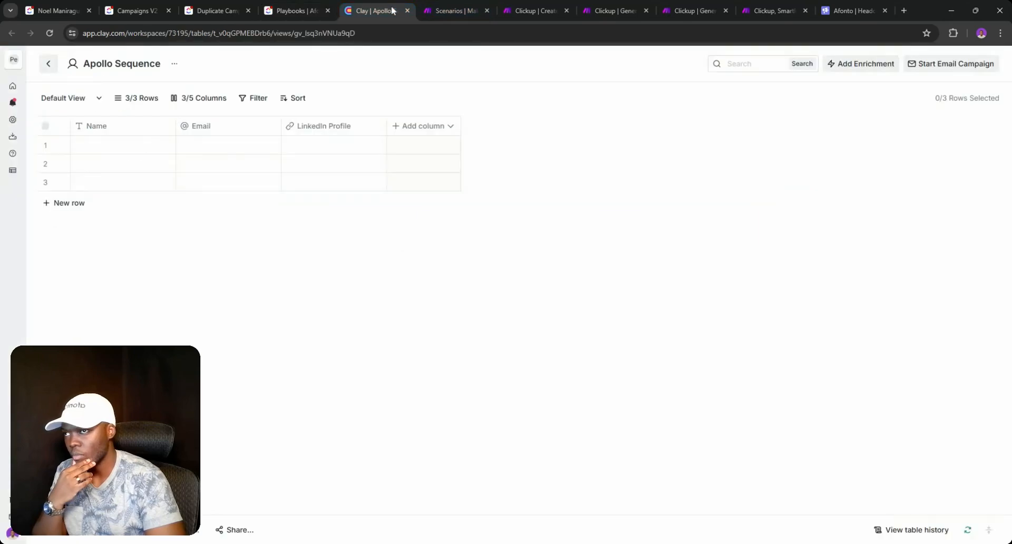
- Glance at Browse Enrichments, then go back to the My Workspace table list
click(399, 126)
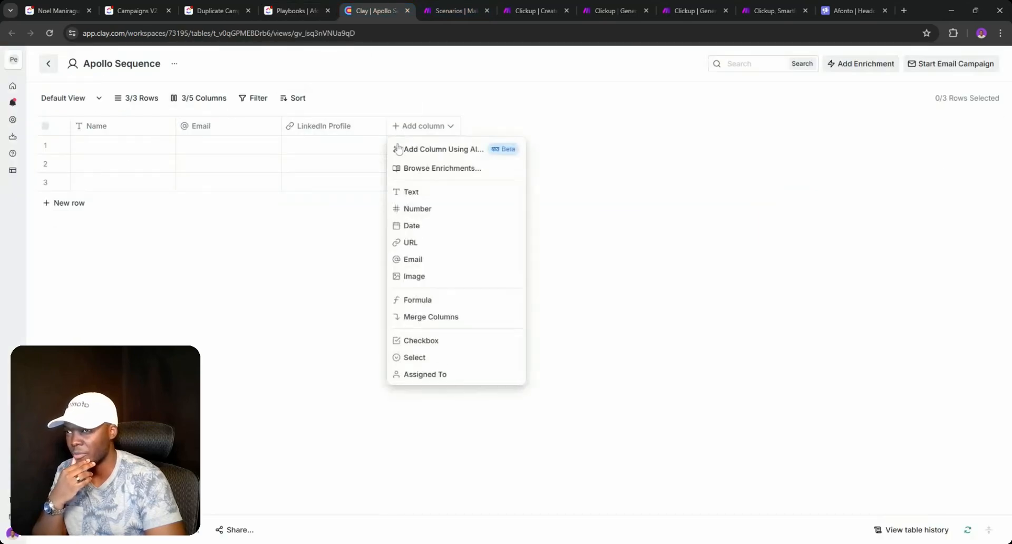
click(445, 168)
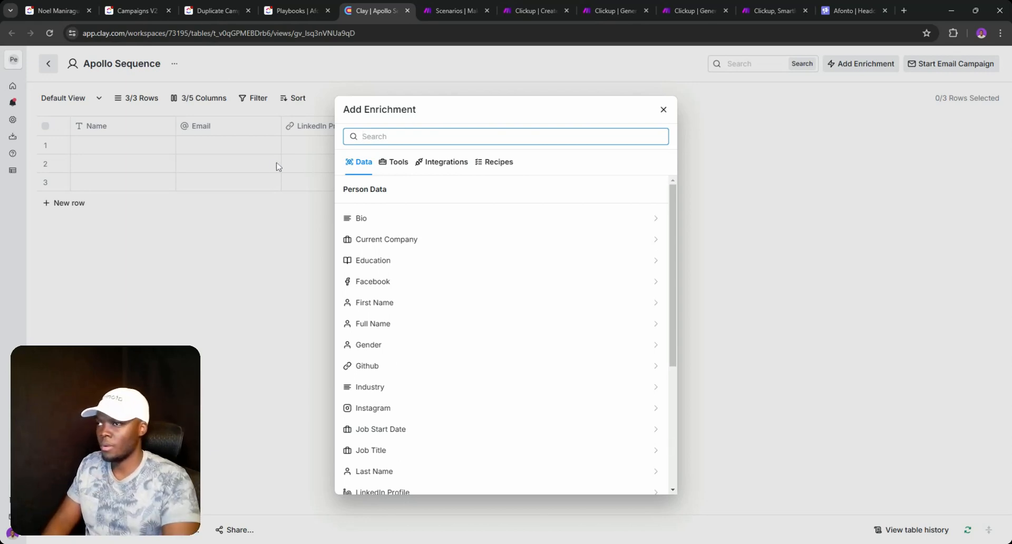
click(49, 64)
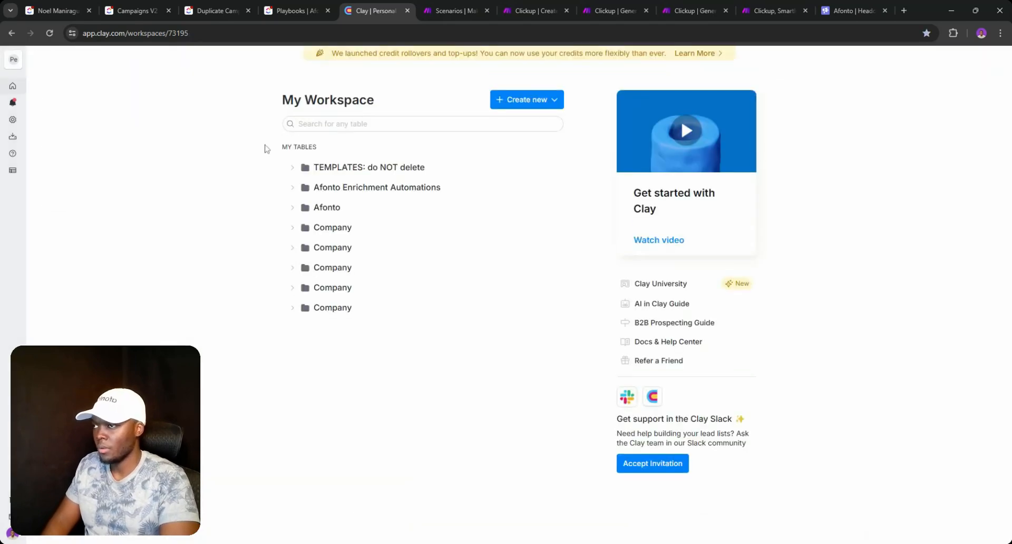
- Duplicate Afonto 1-3 from Afonto > (Step 2) Campaigns > Spongebob Campaign and rename it 'aPOLLO'
click(291, 210)
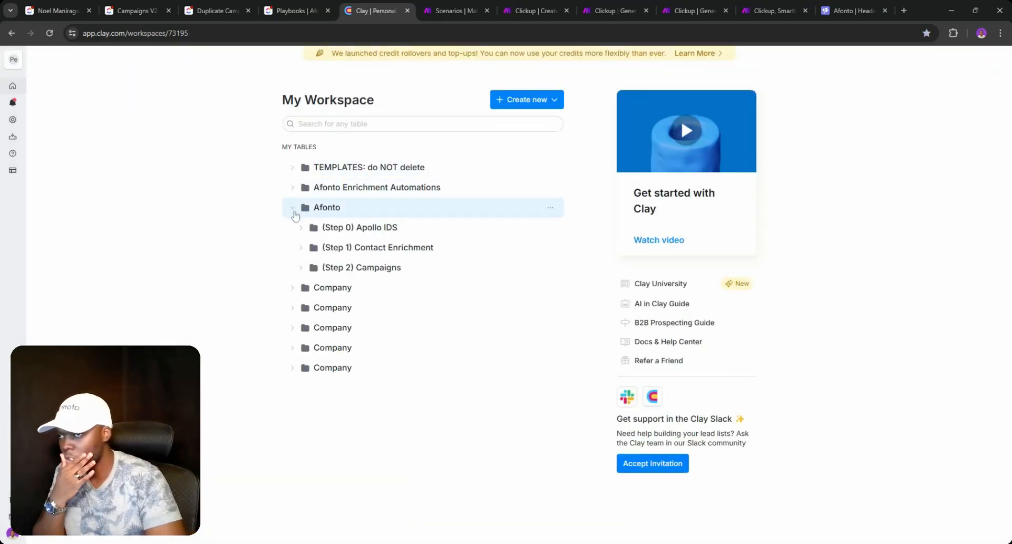
click(301, 267)
click(316, 288)
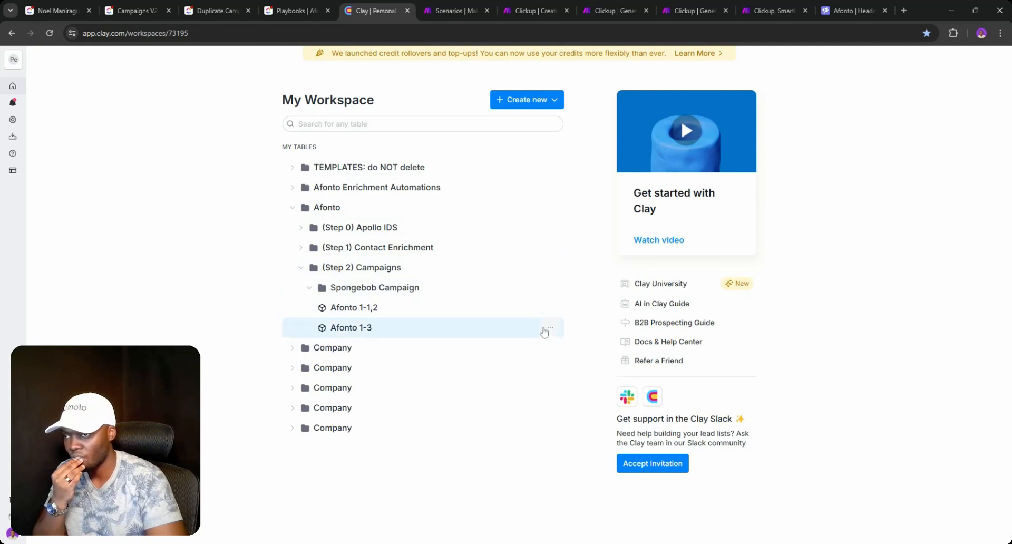
click(549, 331)
click(561, 351)
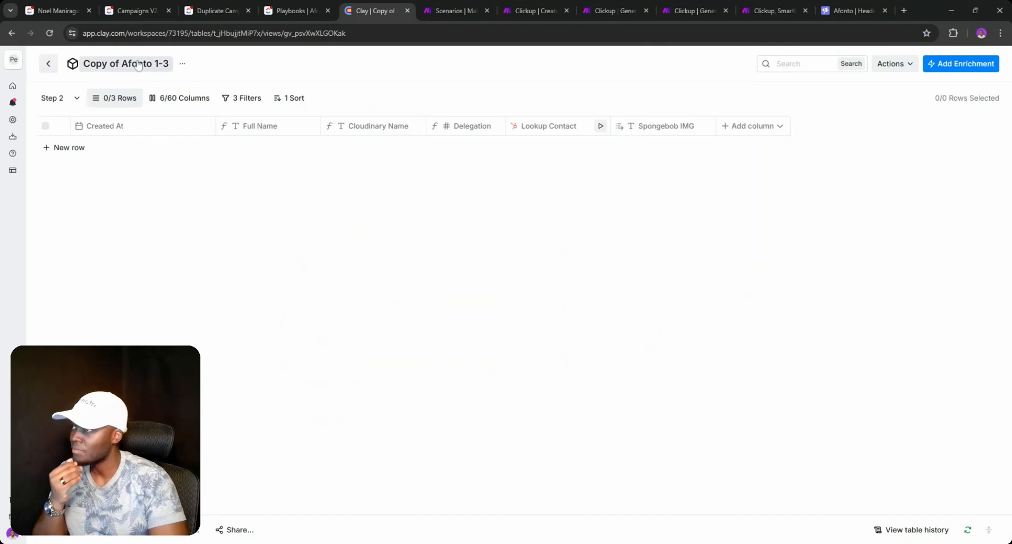
click(138, 64)
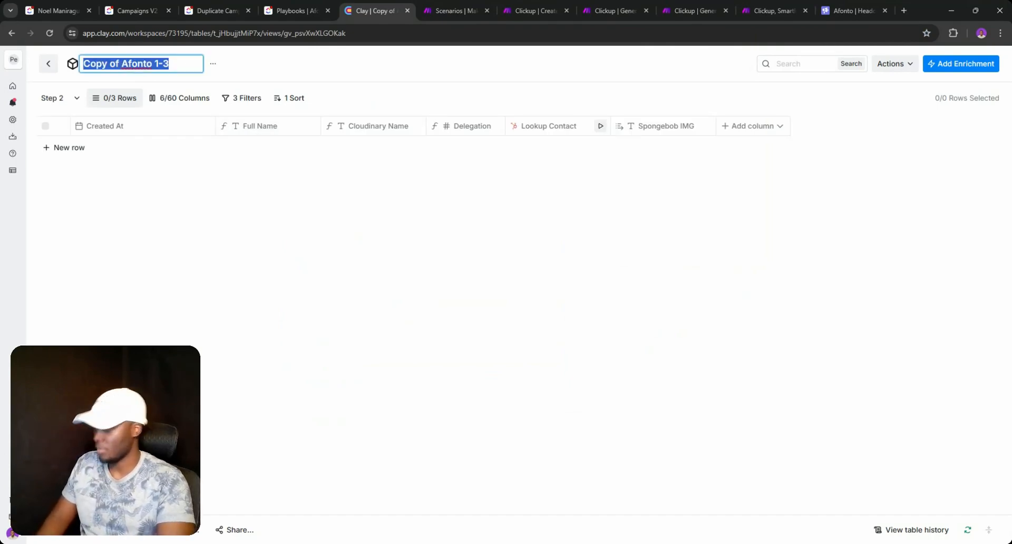
text(aPOLLO)
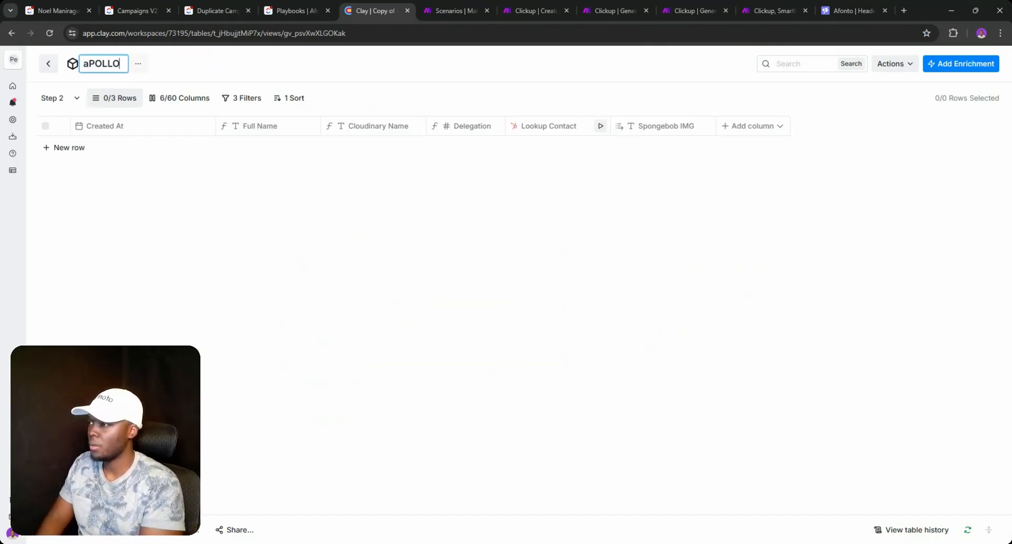
key(Return)
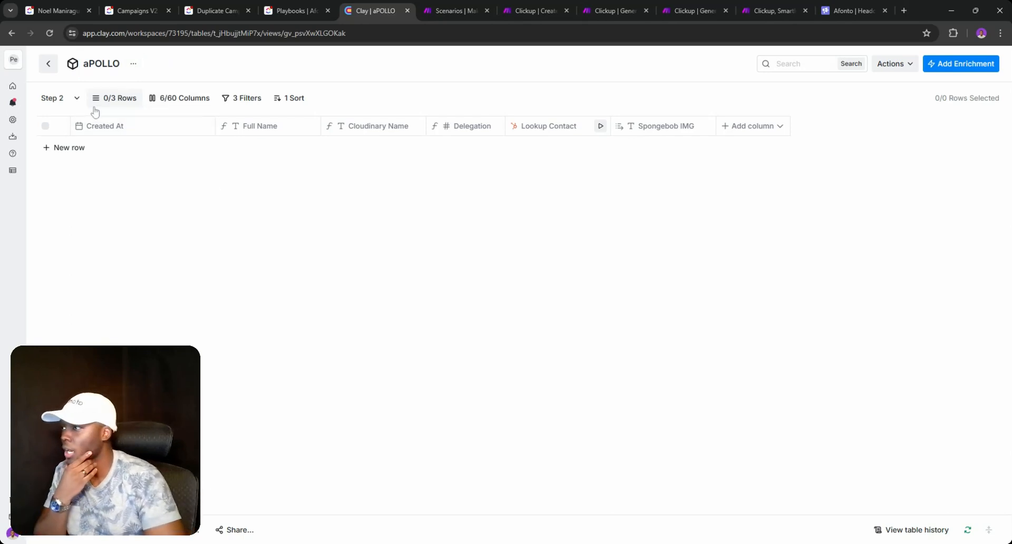
- Delete the aPOLLO table and confirm the deletion
click(77, 98)
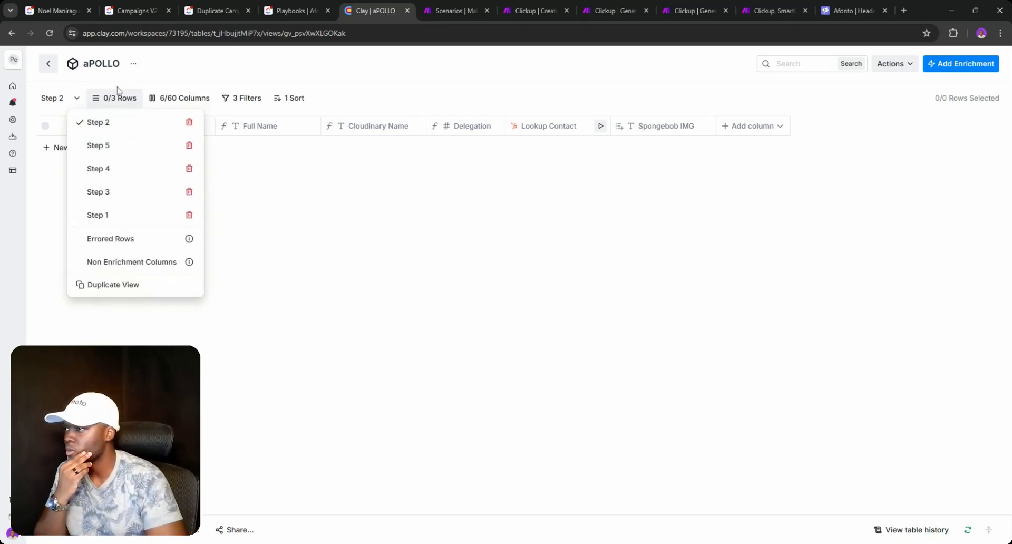
click(135, 71)
click(134, 71)
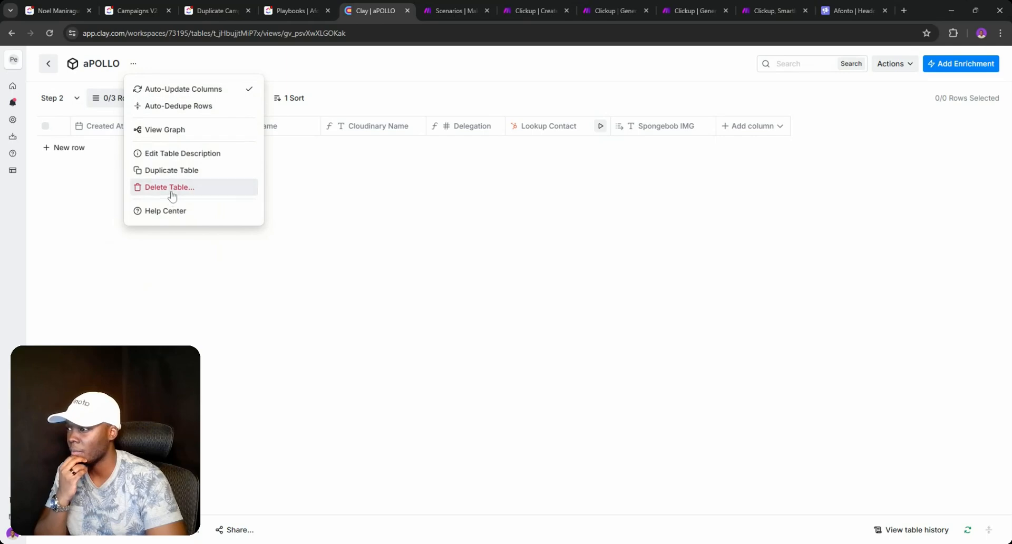
click(170, 192)
click(552, 251)
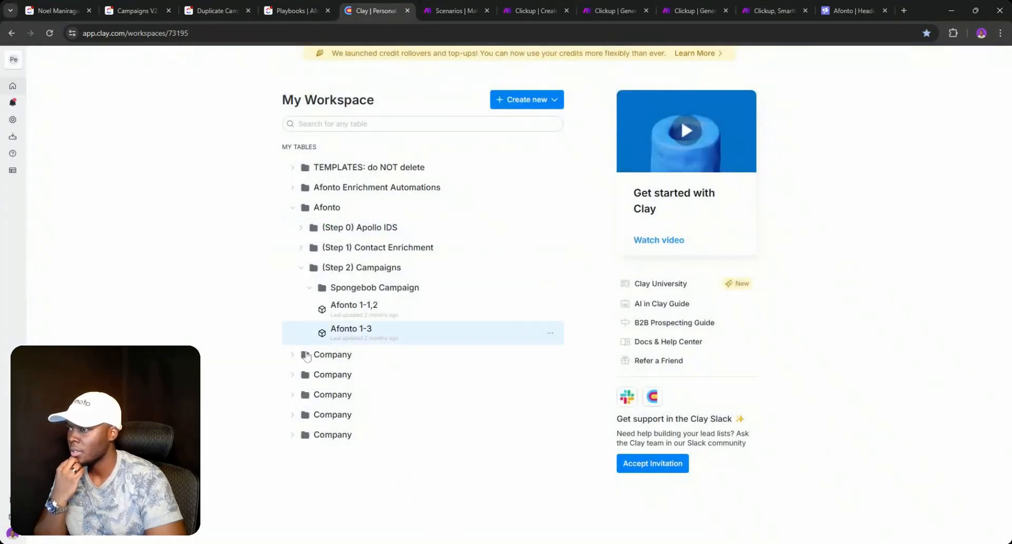
- Under Company > (Step 3) Campaigns > 55 Knots 1-X, duplicate the 55 Knots 1-1 table
click(295, 355)
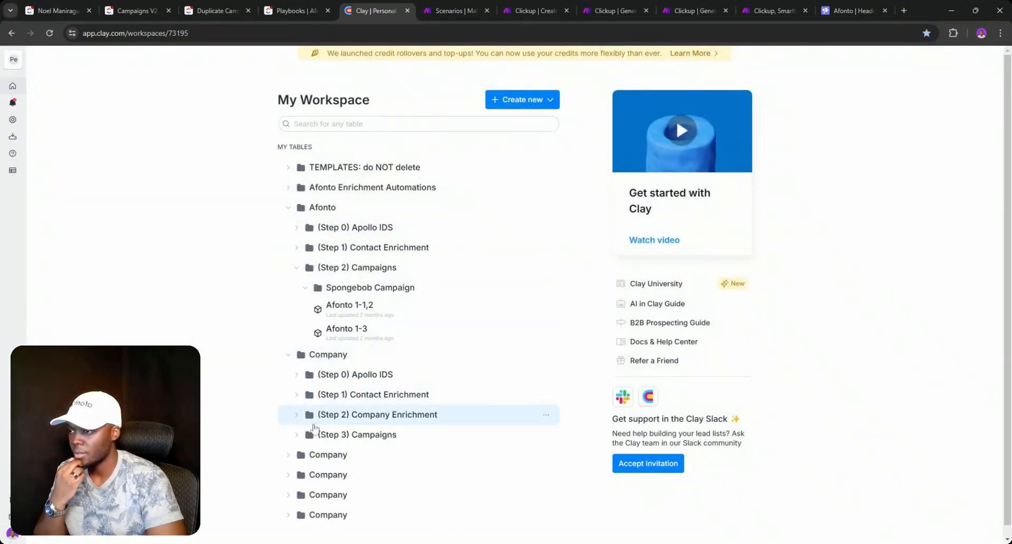
click(297, 435)
click(310, 460)
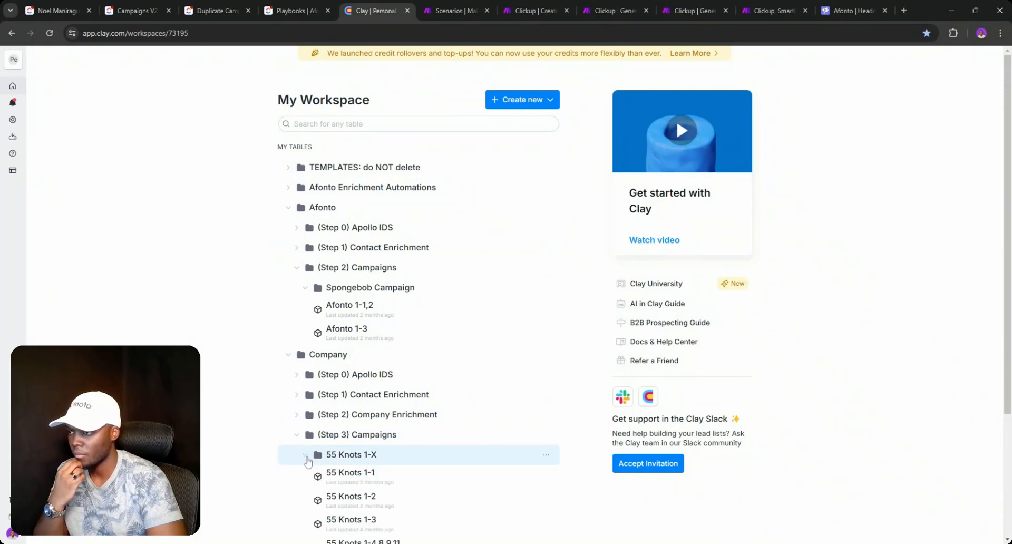
click(547, 478)
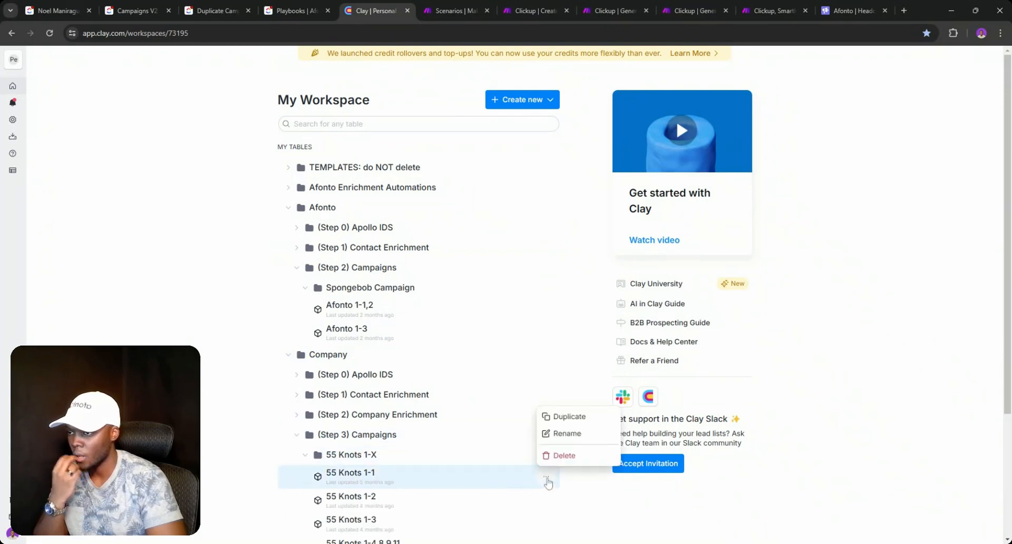
click(555, 422)
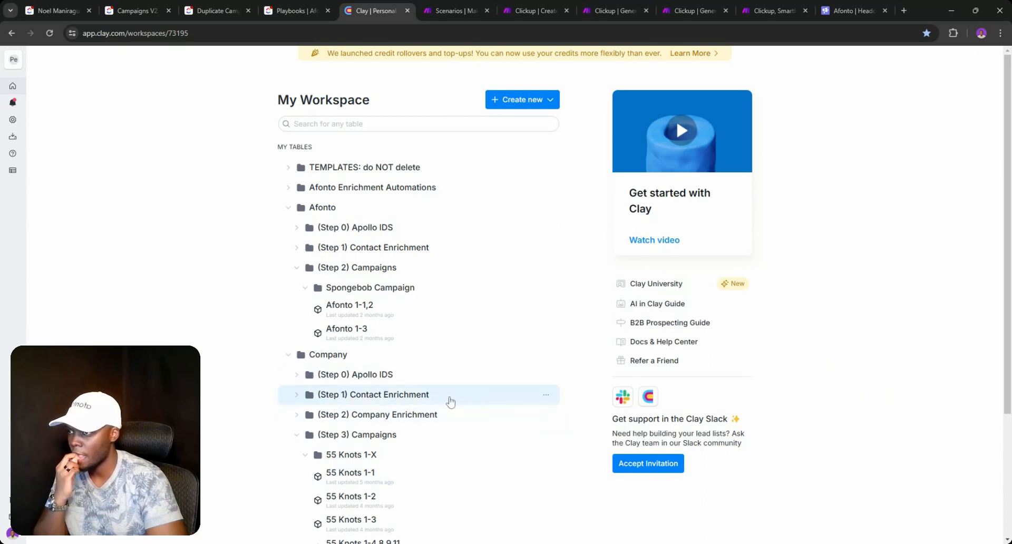
scroll(485, 380, down, 2)
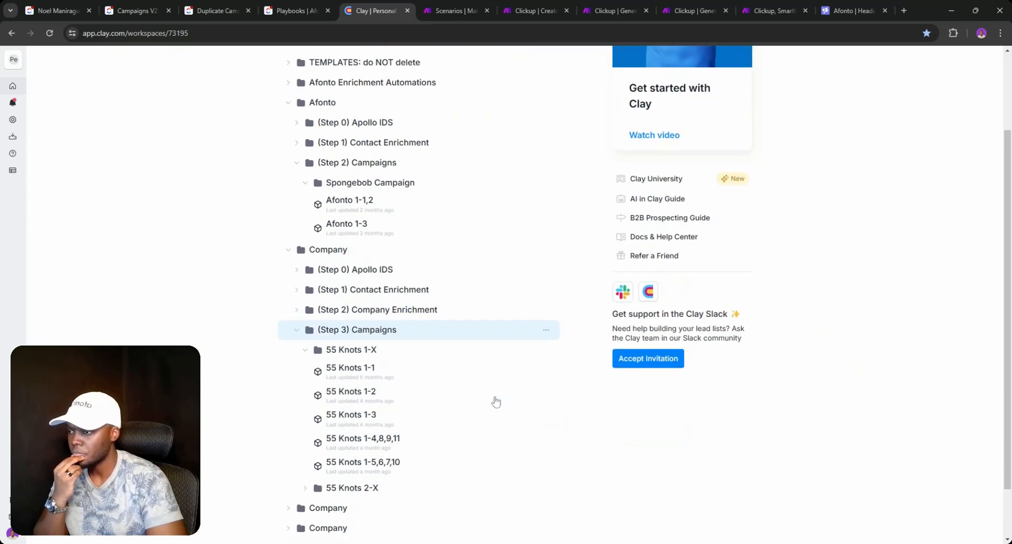
click(547, 374)
click(553, 393)
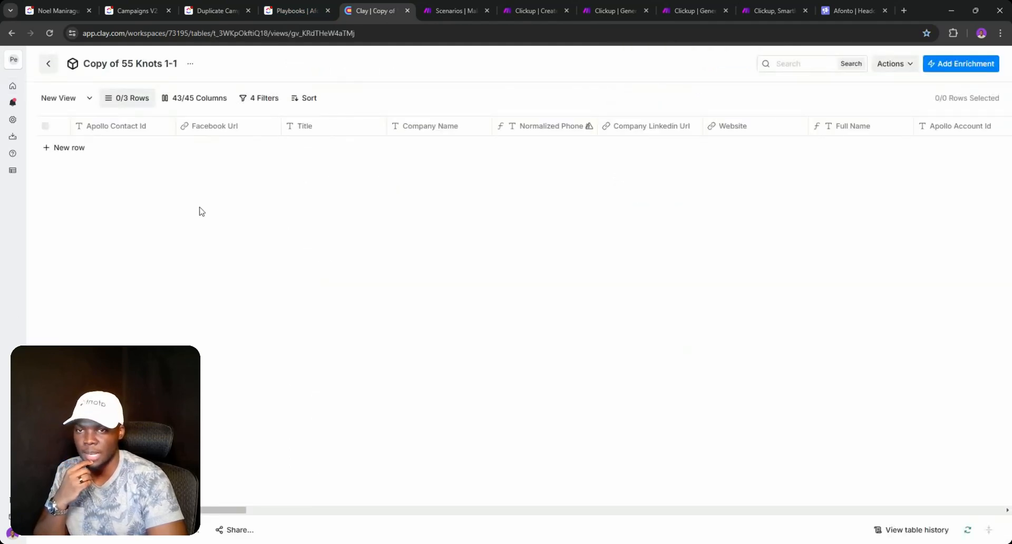
click(89, 98)
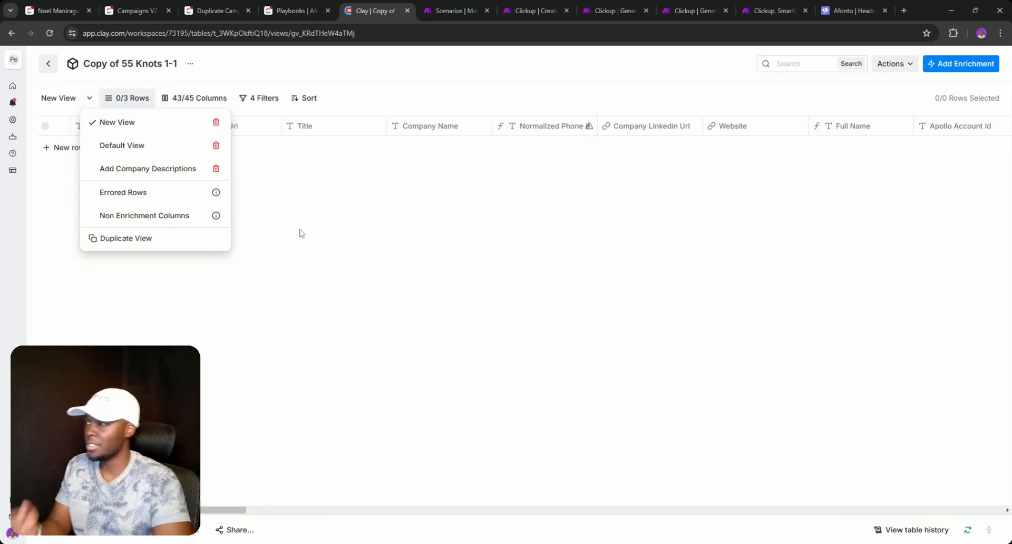
click(220, 510)
drag(228, 514, 339, 469)
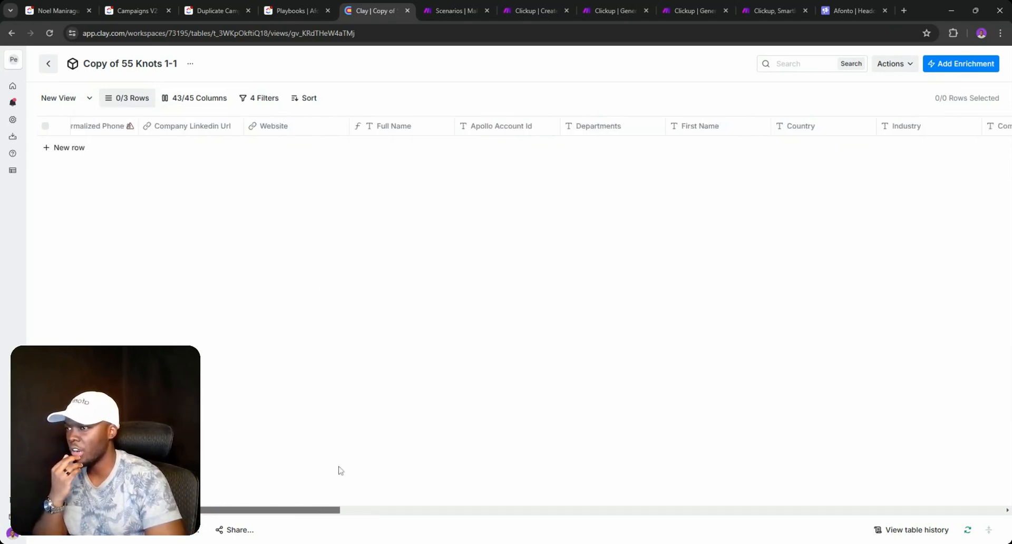
mouse_move(243, 134)
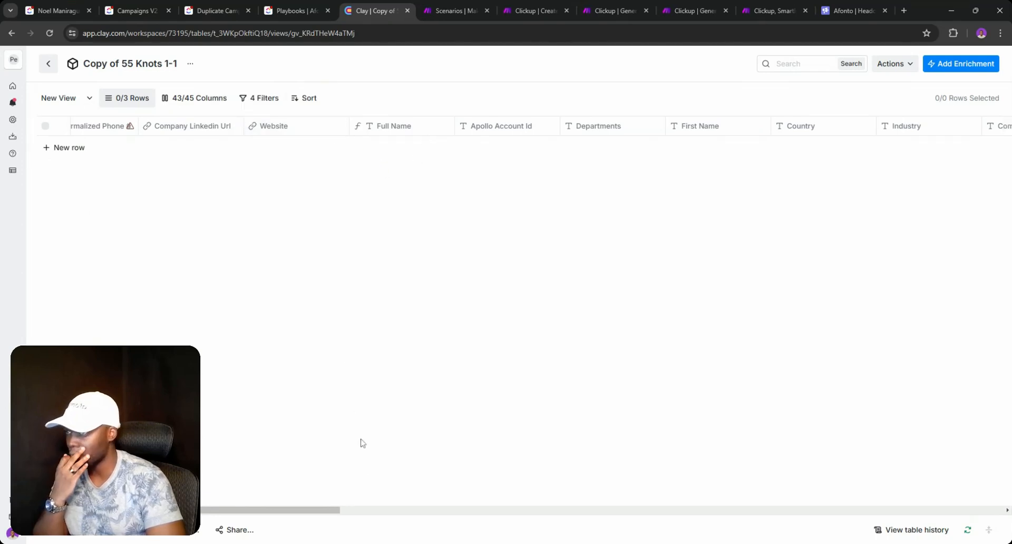
drag(277, 514, 339, 367)
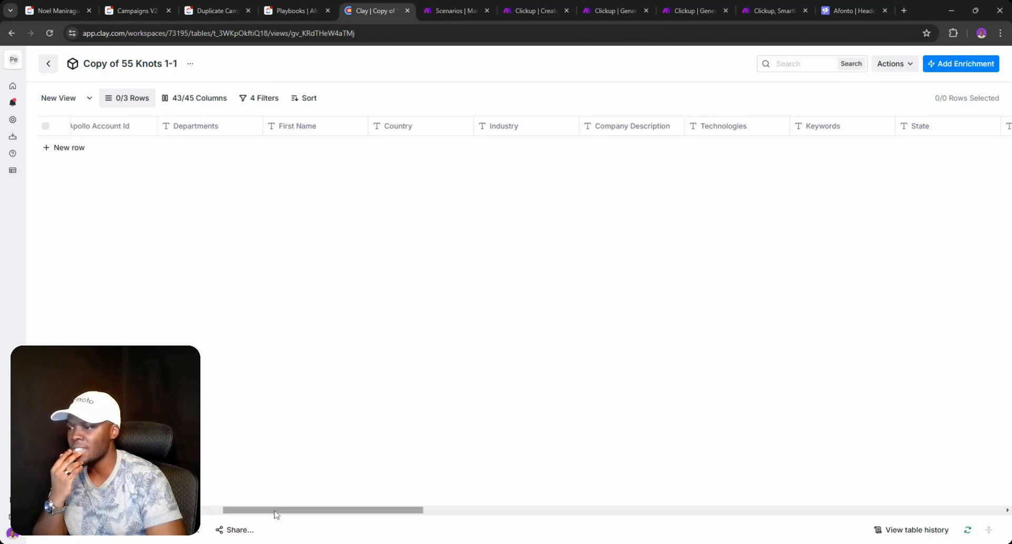
drag(275, 515, 374, 517)
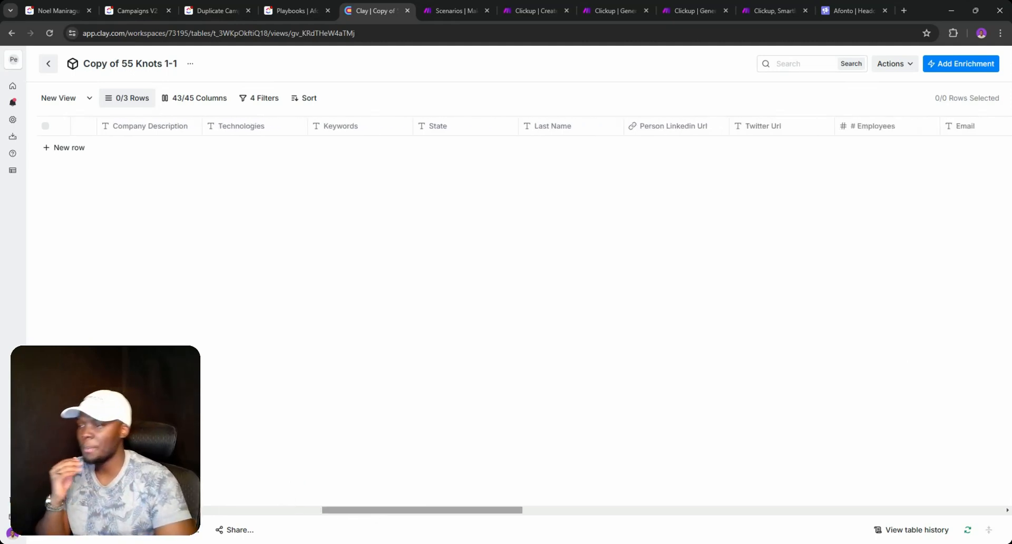
drag(378, 511, 424, 511)
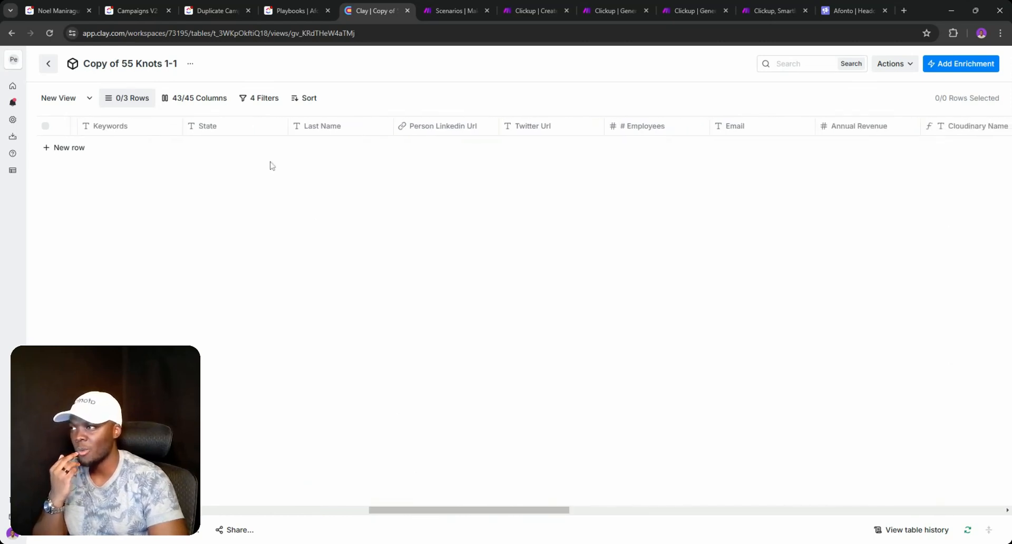
drag(490, 513, 709, 517)
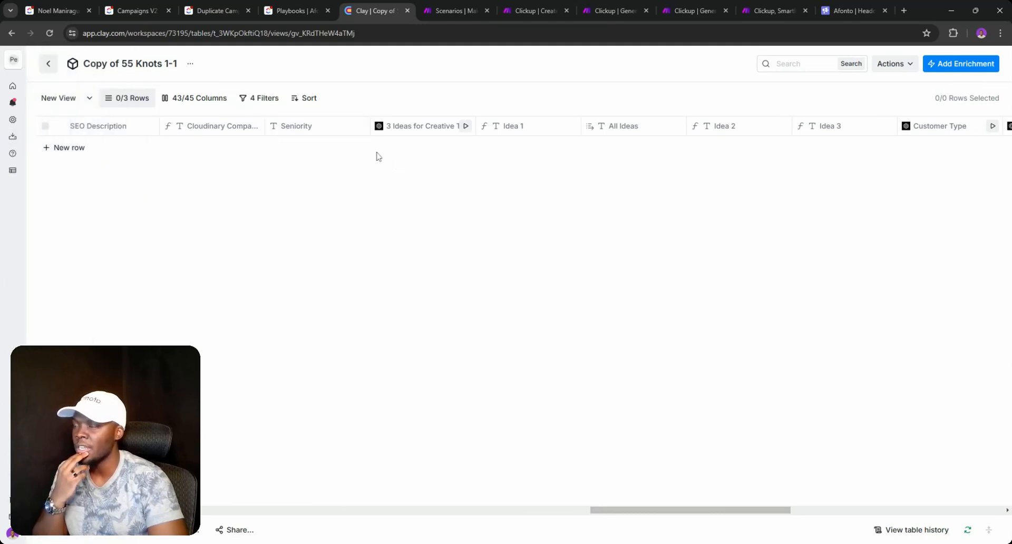
- Delete the 3 Ideas for Creative Talent column and confirm
click(407, 131)
scroll(458, 216, left, 5)
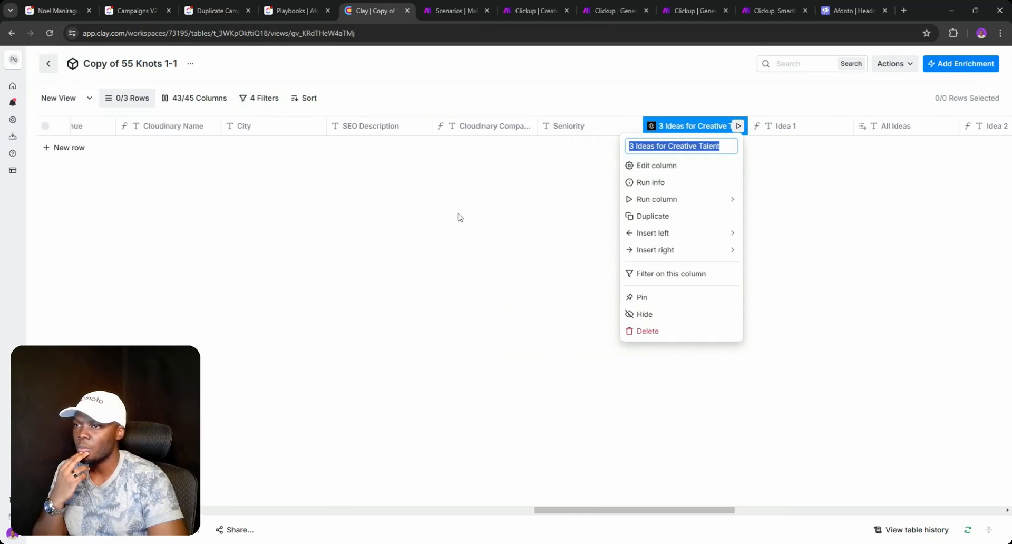
click(458, 217)
drag(590, 510, 652, 511)
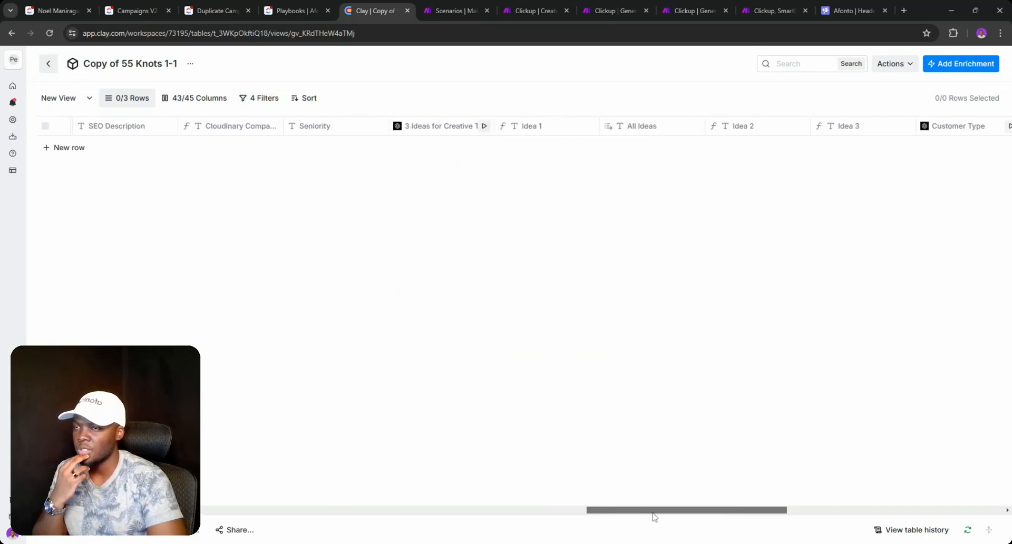
click(421, 126)
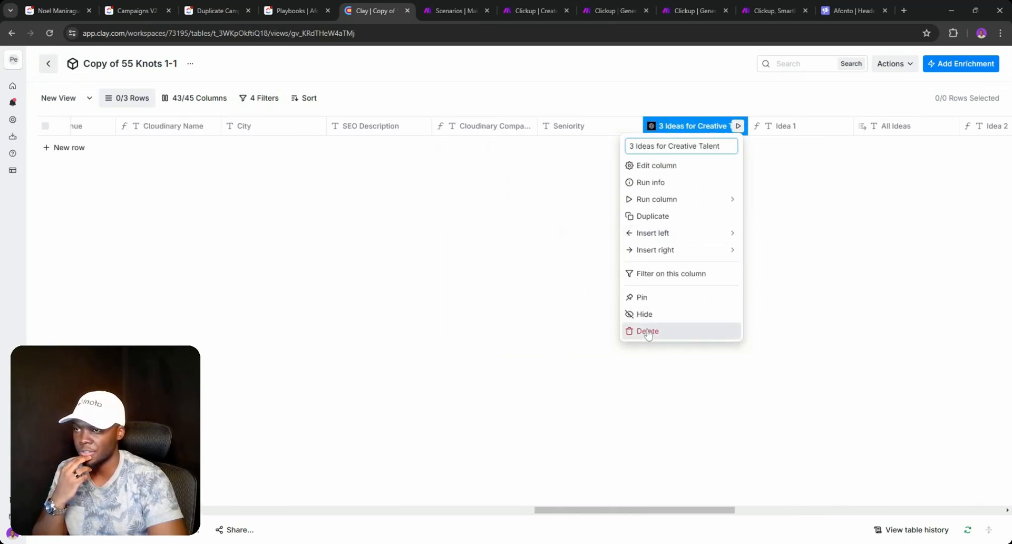
click(647, 332)
click(585, 228)
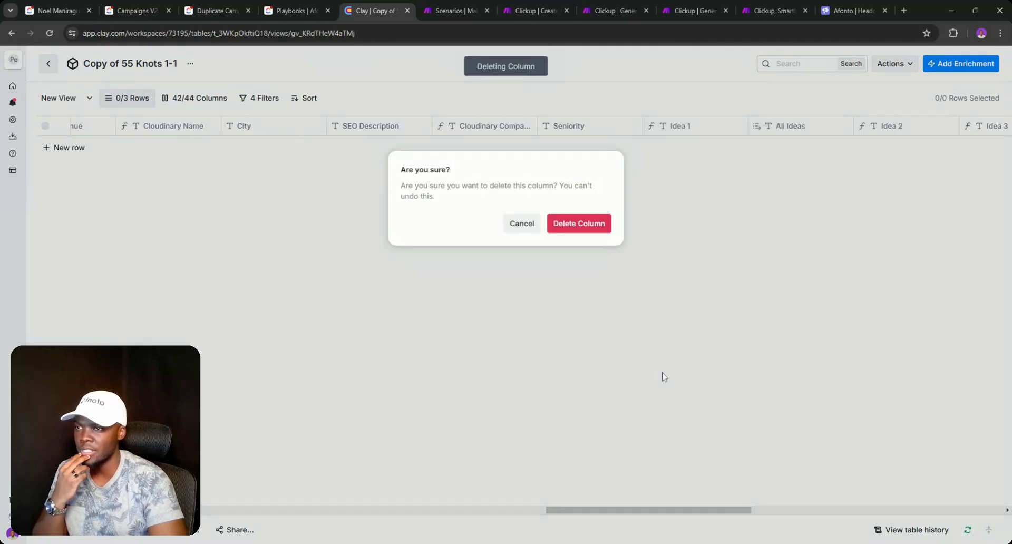
- Move the Idea 1 column after Idea 2 and rearrange columns around All Ideas and First Line 1
drag(693, 515, 743, 514)
drag(363, 117, 511, 134)
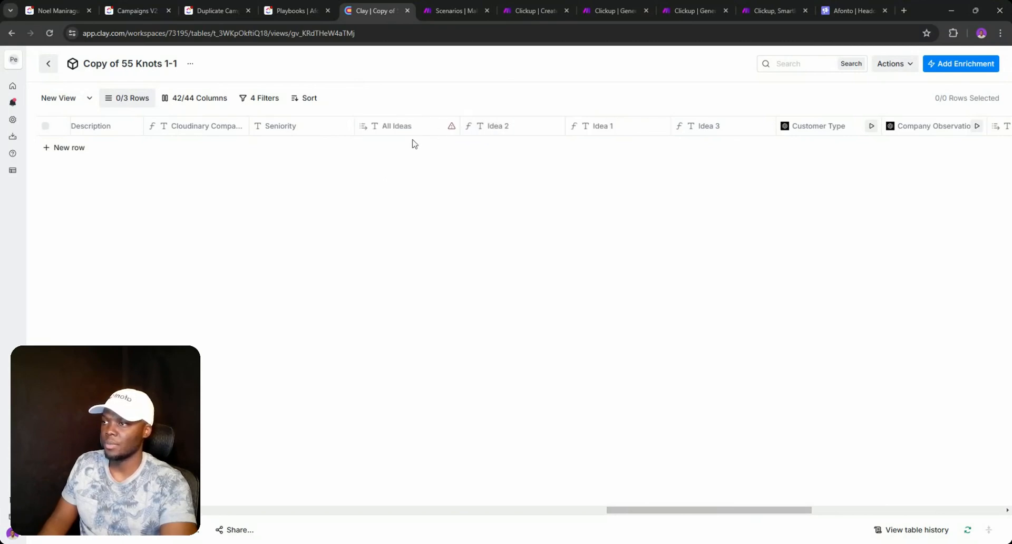
drag(394, 128, 987, 153)
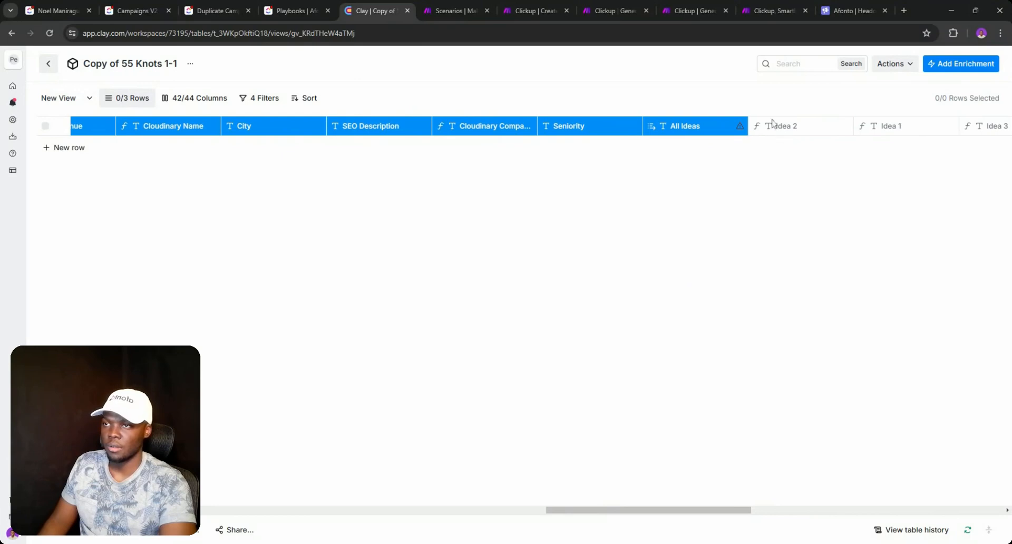
click(756, 105)
click(713, 127)
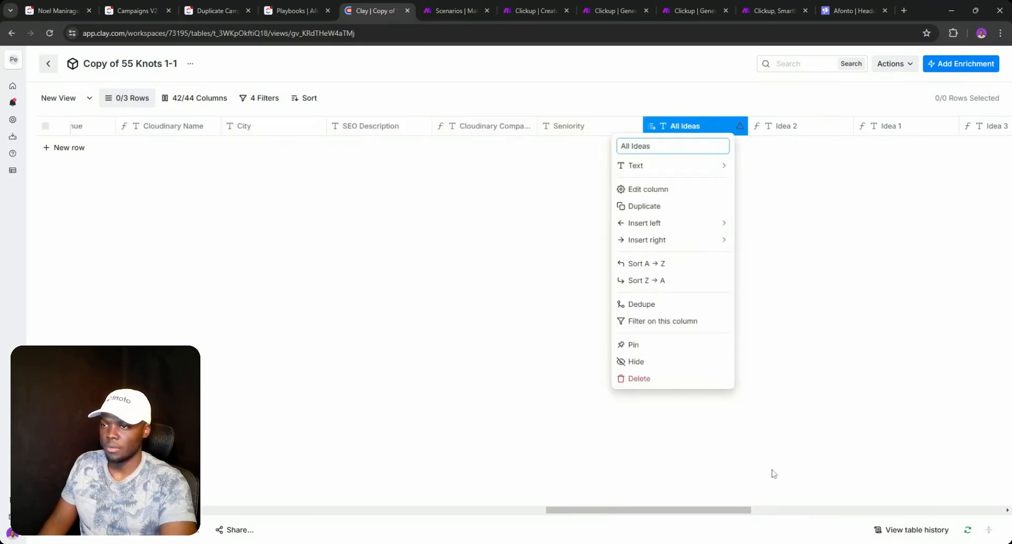
drag(685, 509, 862, 498)
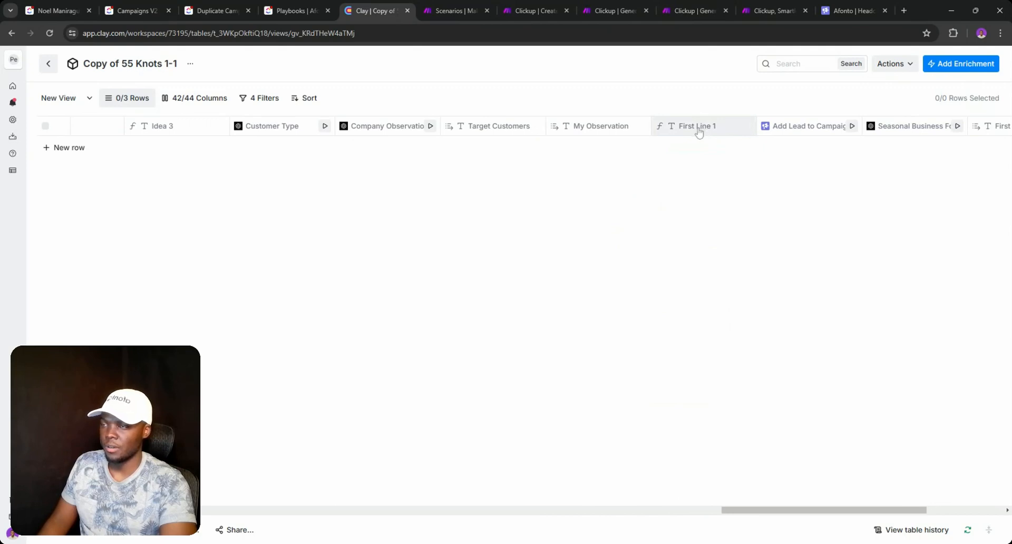
shift+click(663, 131)
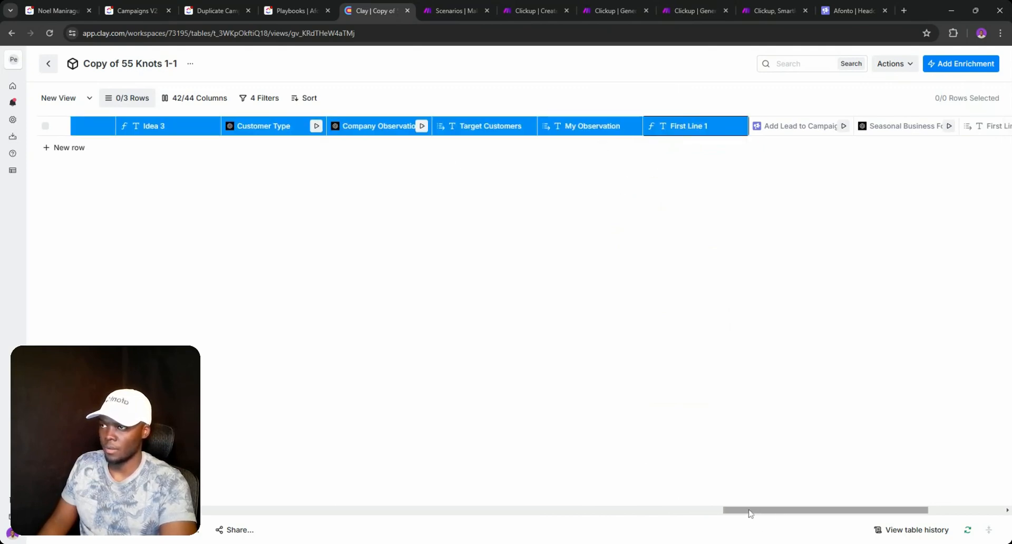
drag(741, 512, 662, 508)
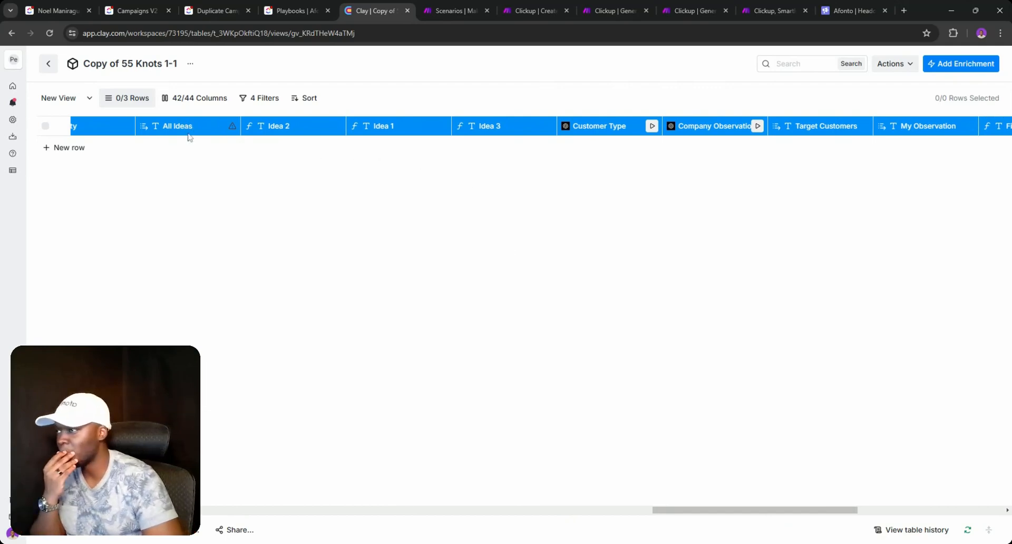
click(567, 194)
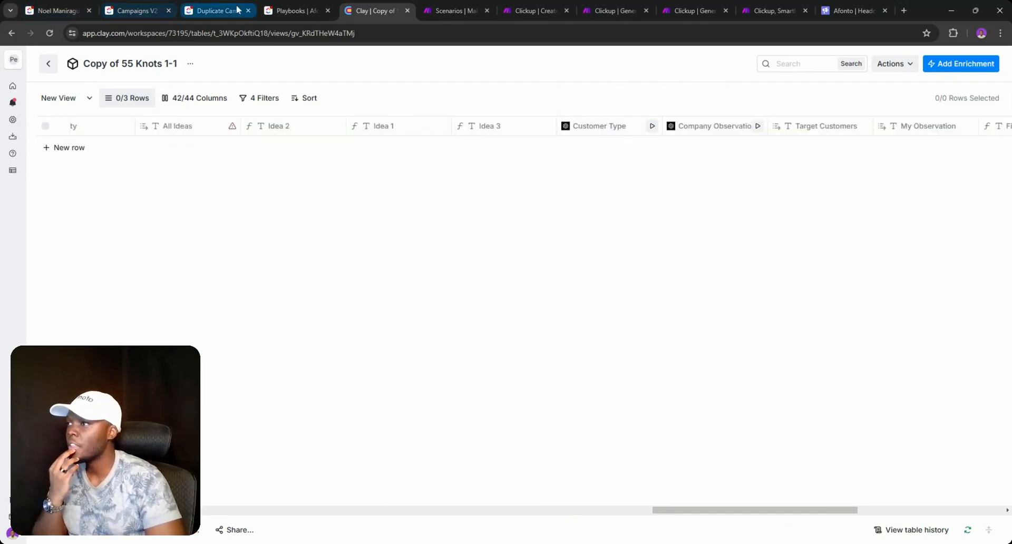
click(296, 11)
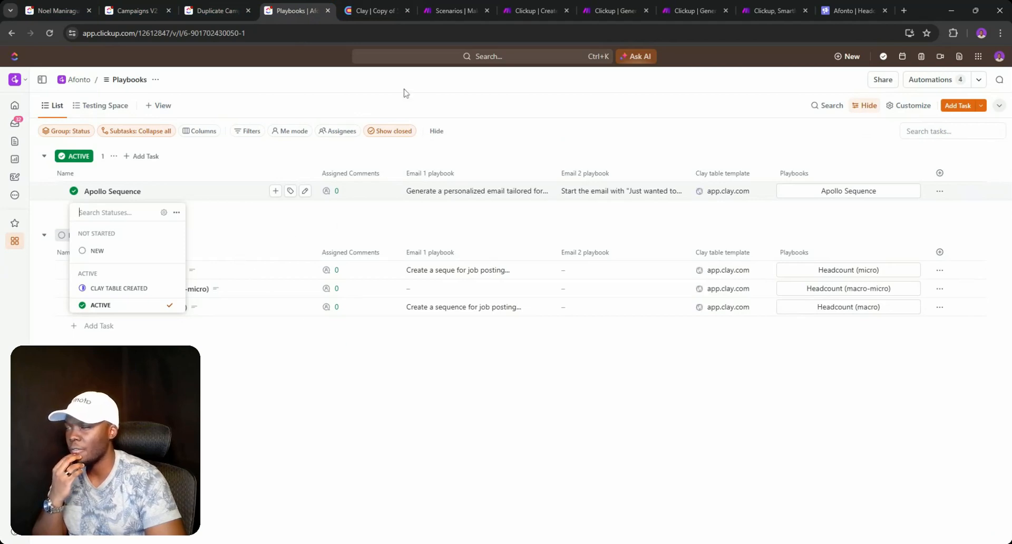
- Read the Apollo Sequence Email 1 prompt and the Campaigns V2 Email 1 copy, then return to Clay
click(598, 193)
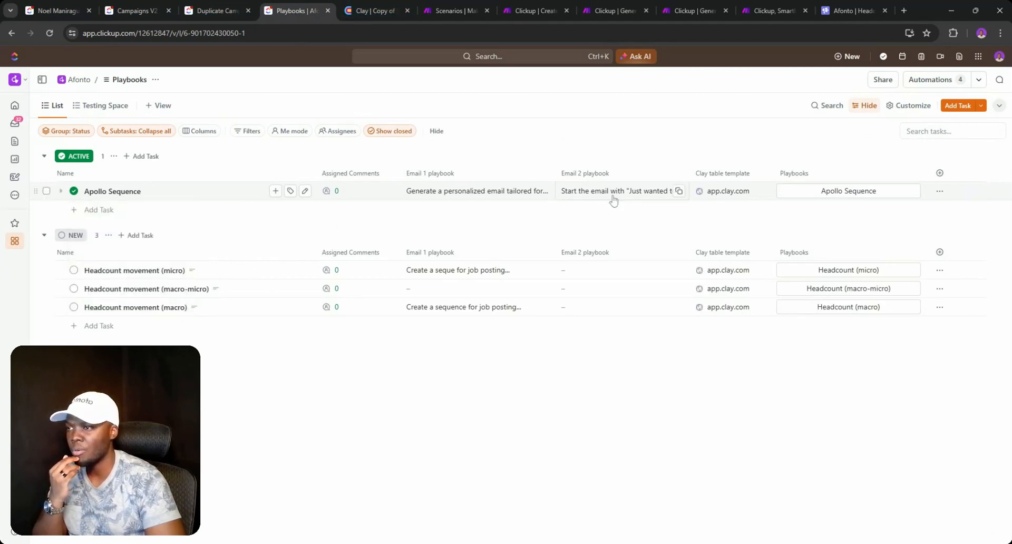
click(482, 194)
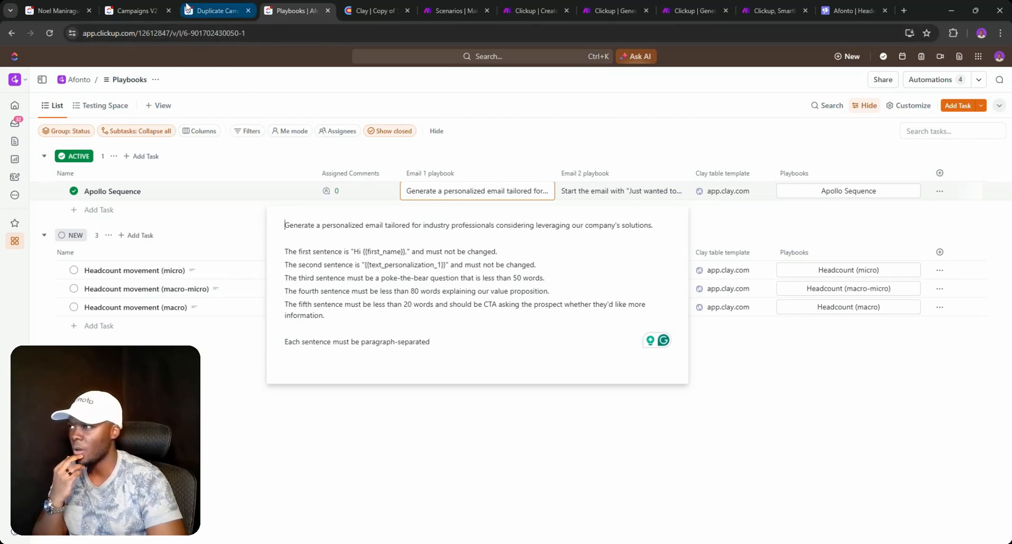
click(158, 10)
click(657, 191)
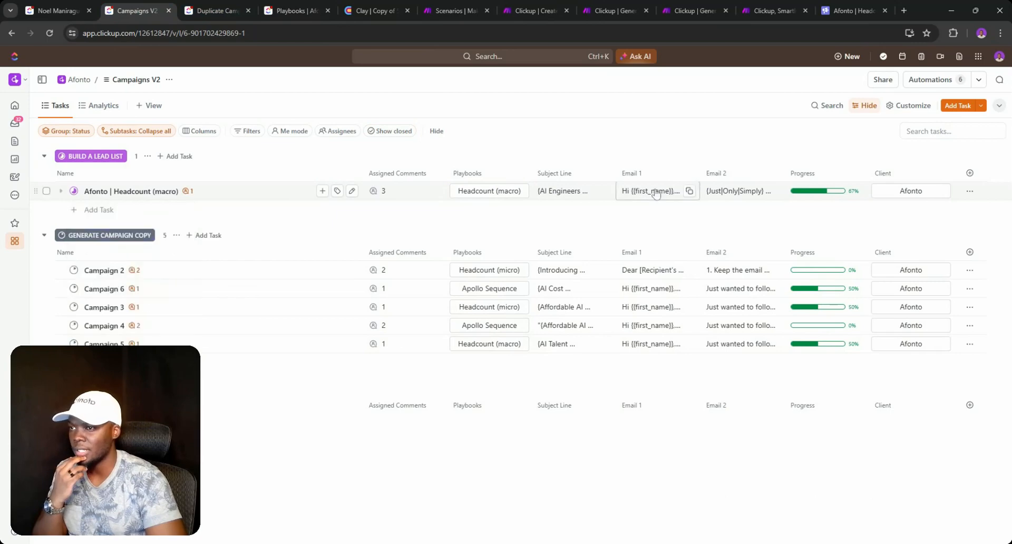
click(657, 191)
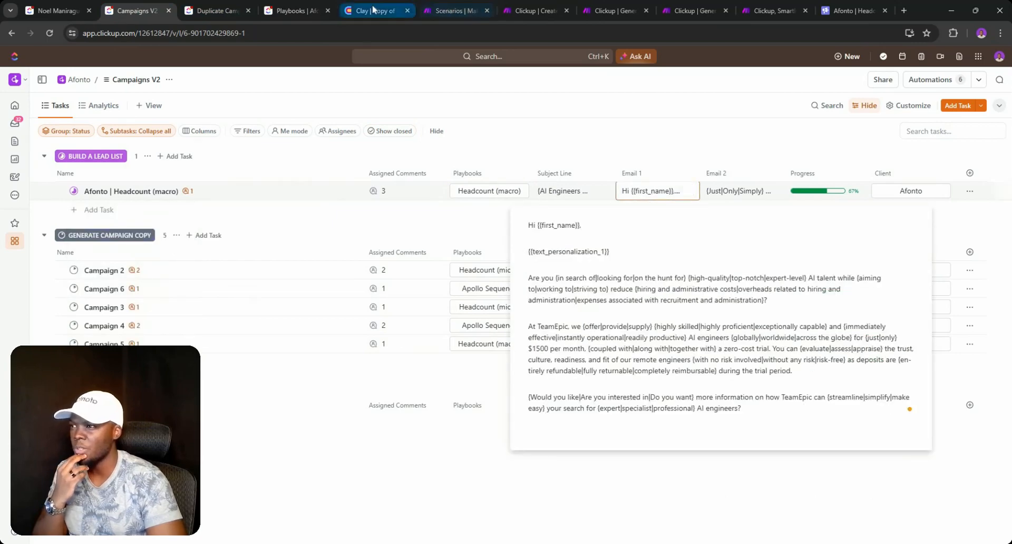
click(354, 8)
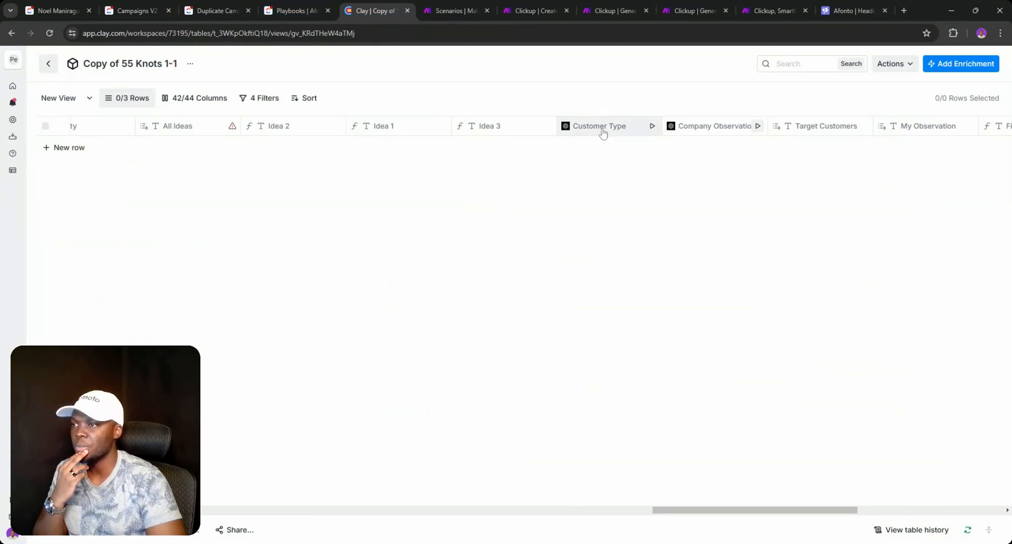
- Delete the Customer Type, All Ideas and Idea 2 columns from the copied table
click(603, 132)
click(685, 331)
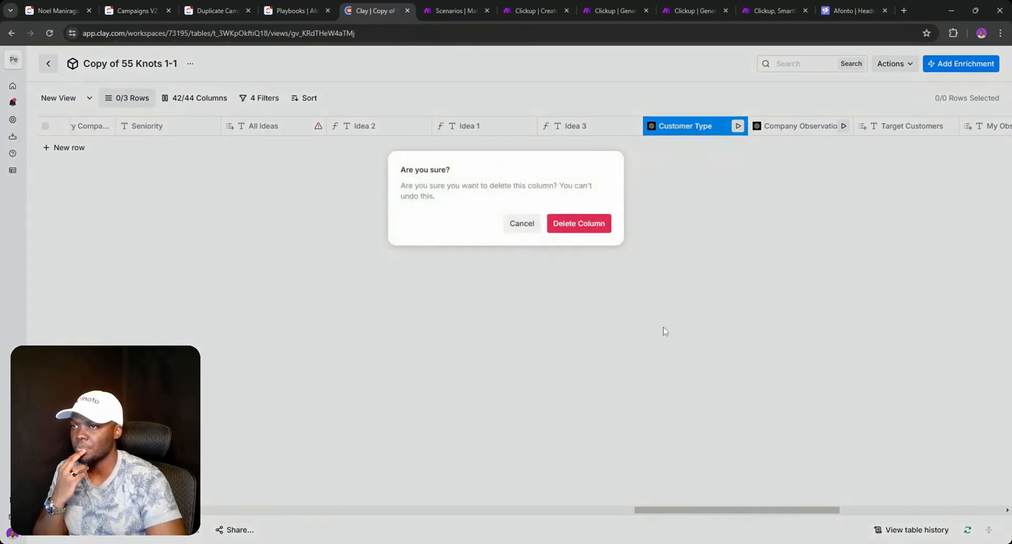
click(577, 226)
click(303, 126)
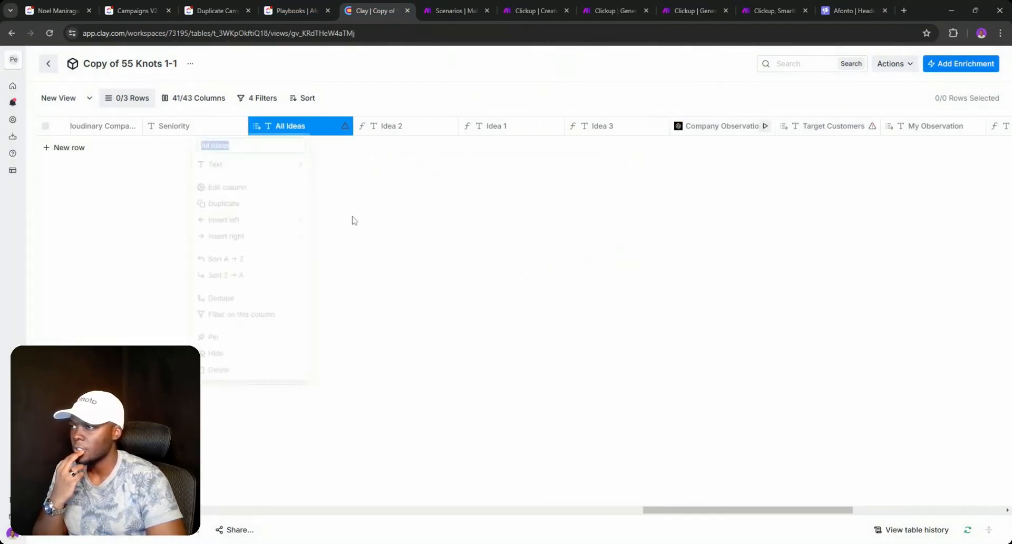
click(638, 378)
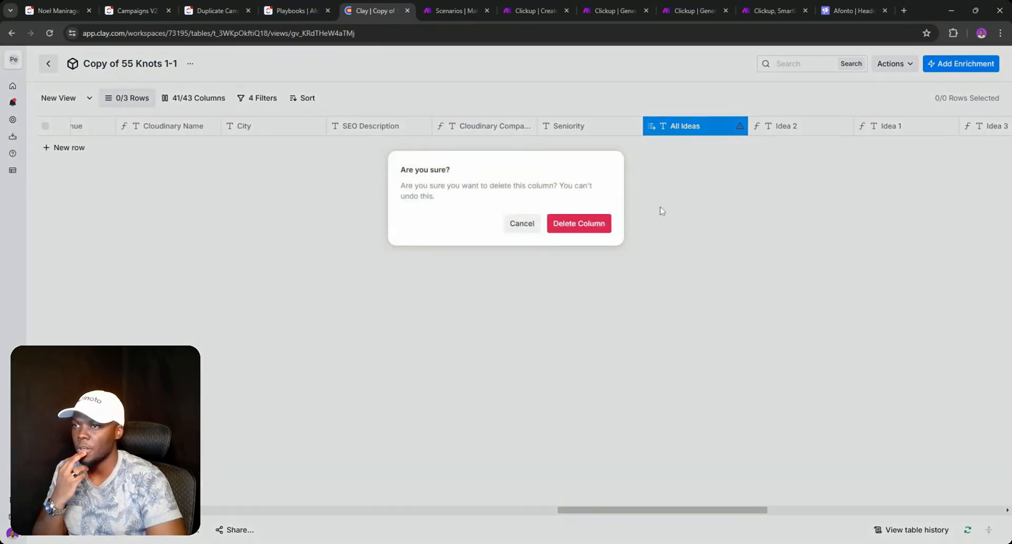
click(578, 223)
click(717, 128)
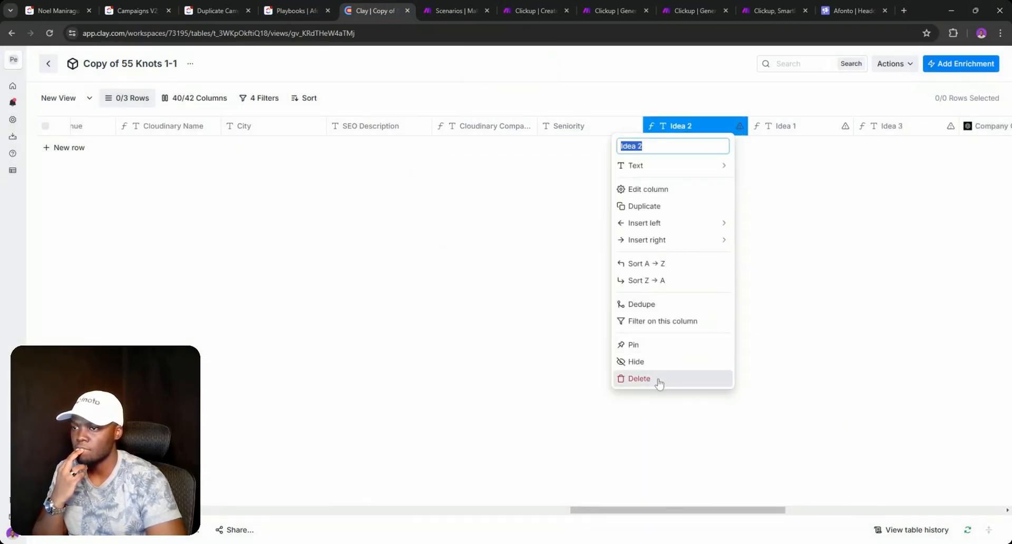
click(659, 380)
click(583, 227)
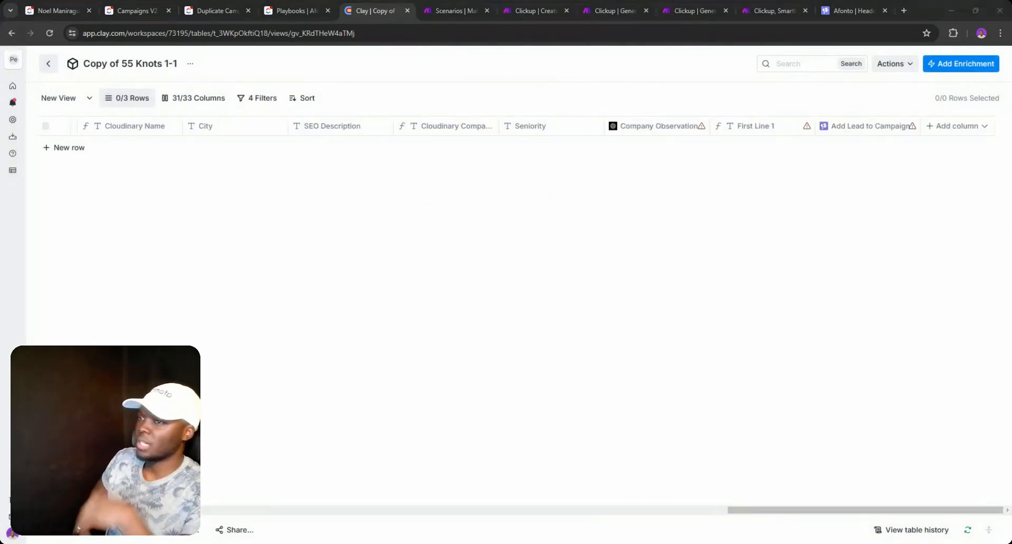
- Rename the table to 'Apollo Playbook'
click(171, 64)
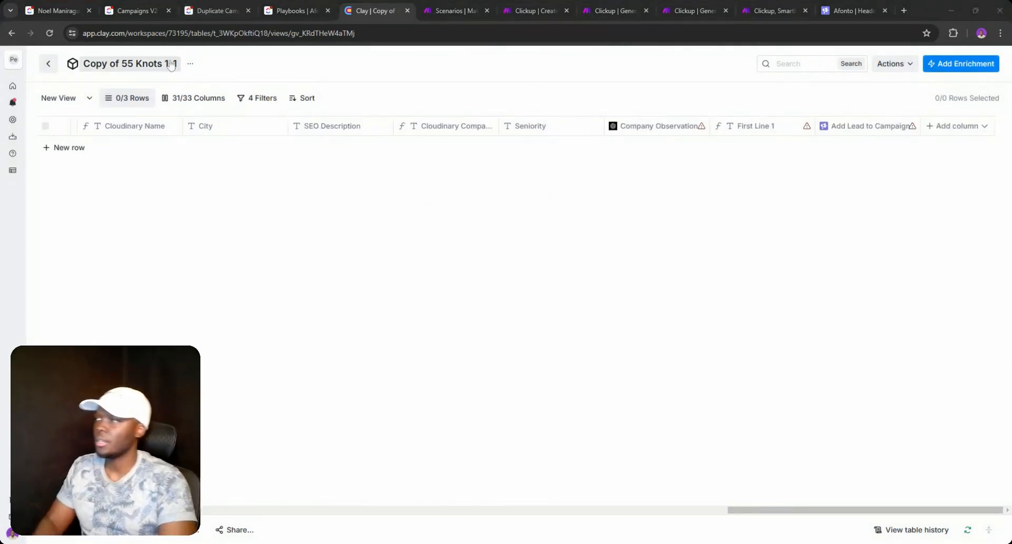
key(ctrl+a)
text(A)
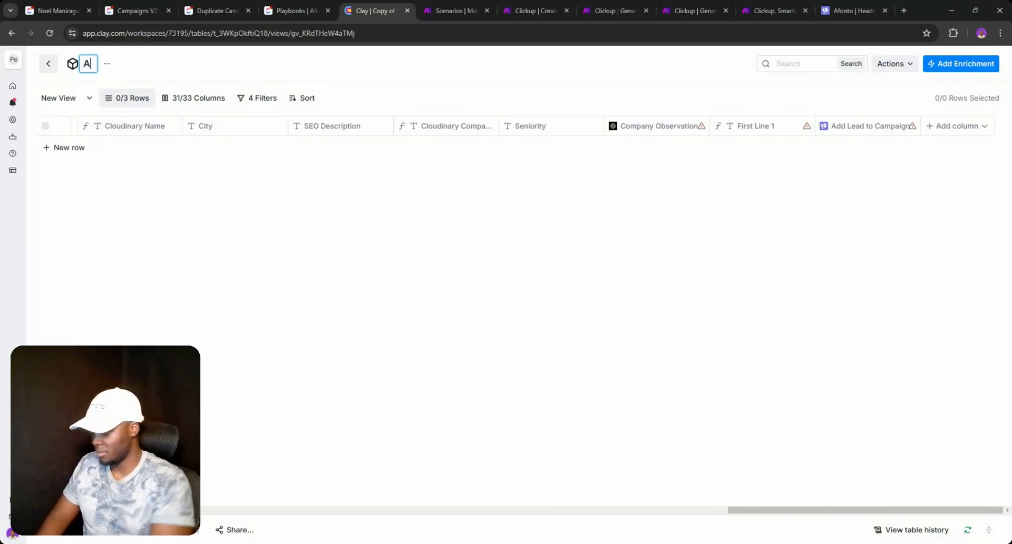
text(pollo )
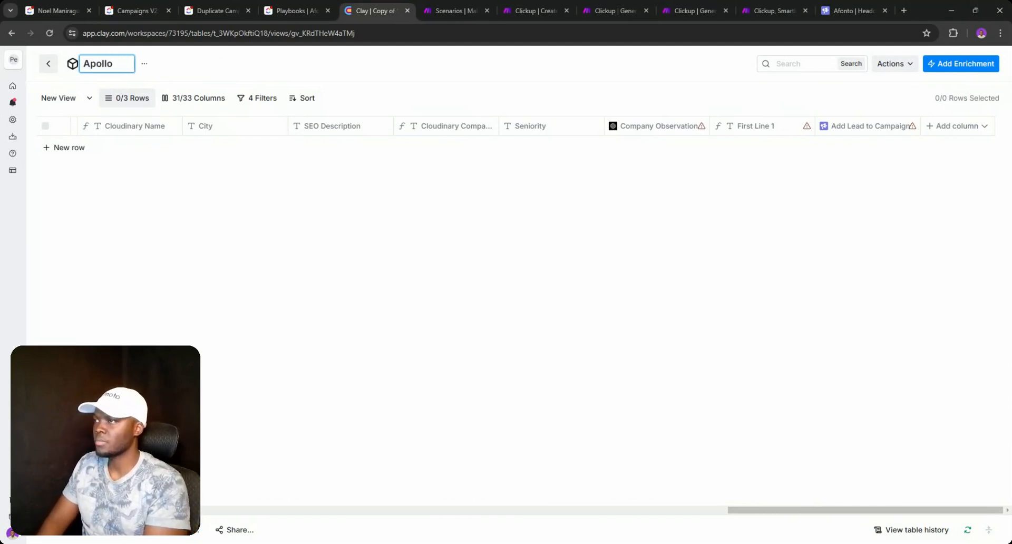
text(Pay)
key(BackSpace)
key(BackSpace)
text(la)
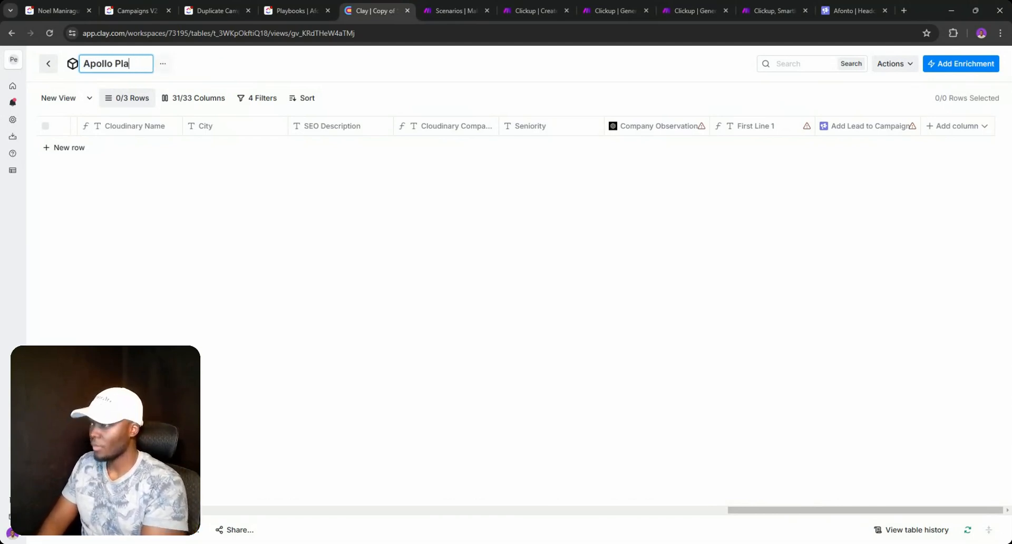
text(ybook)
key(Return)
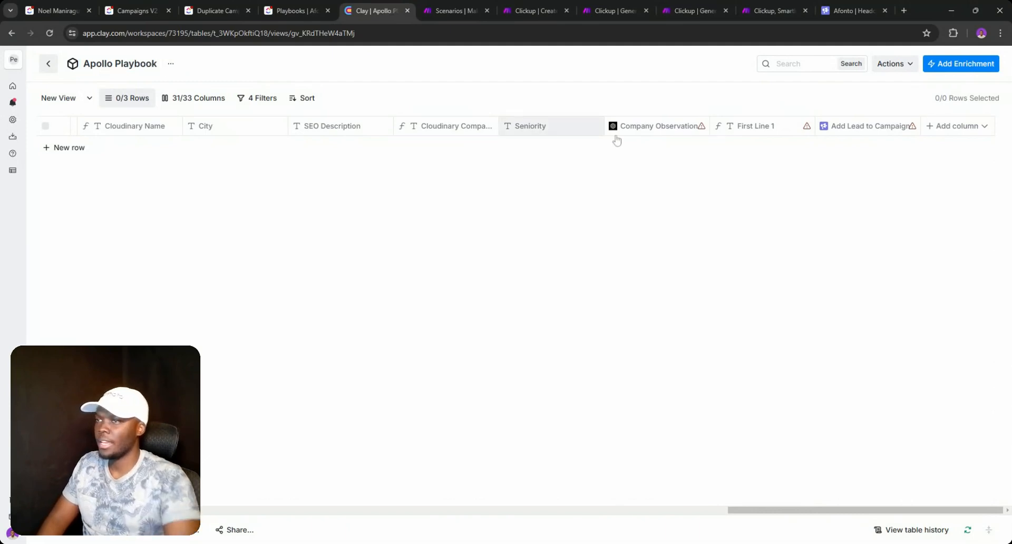
- Open the Company Observation column settings and clear its existing ChatGPT prompt
click(668, 132)
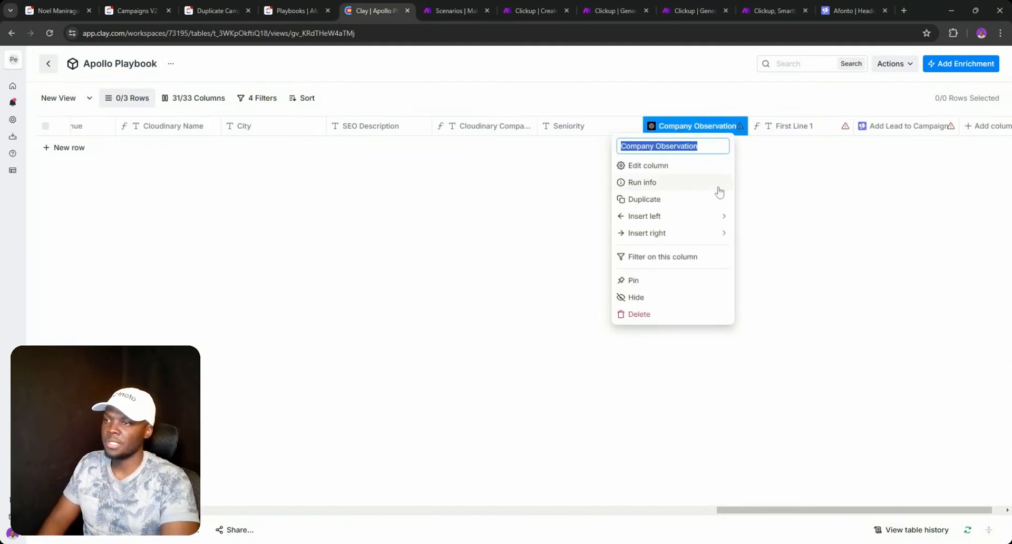
key(Escape)
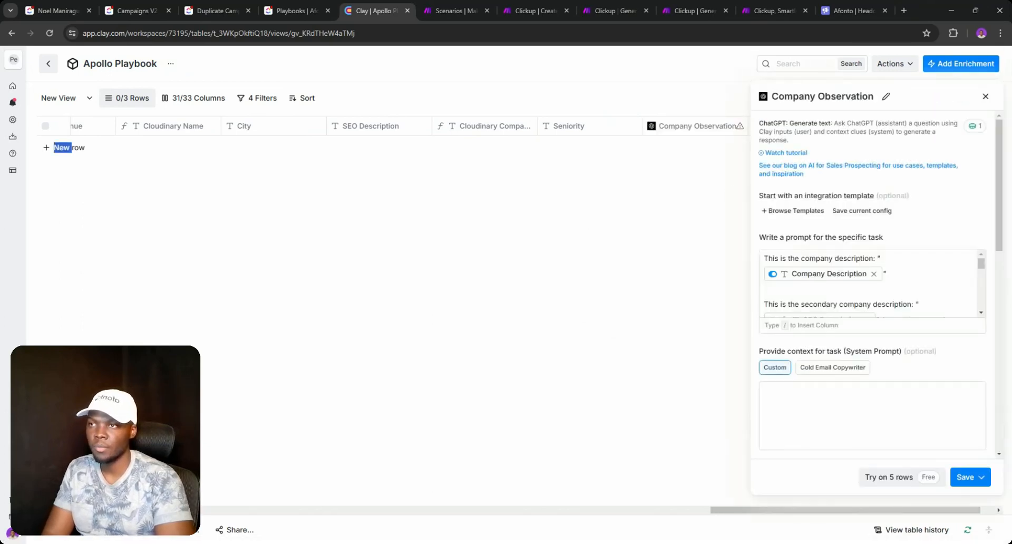
click(842, 258)
key(ctrl+a)
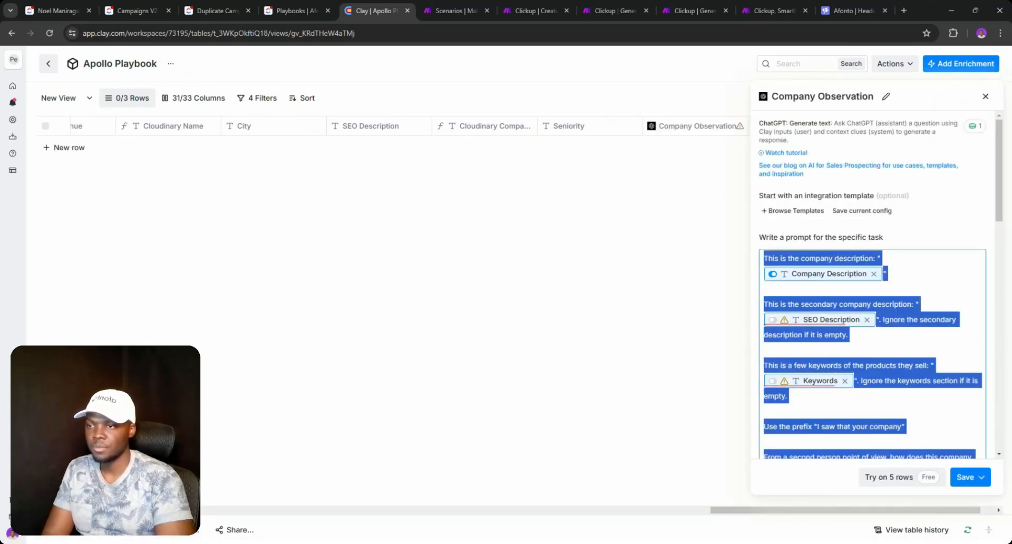
key(BackSpace)
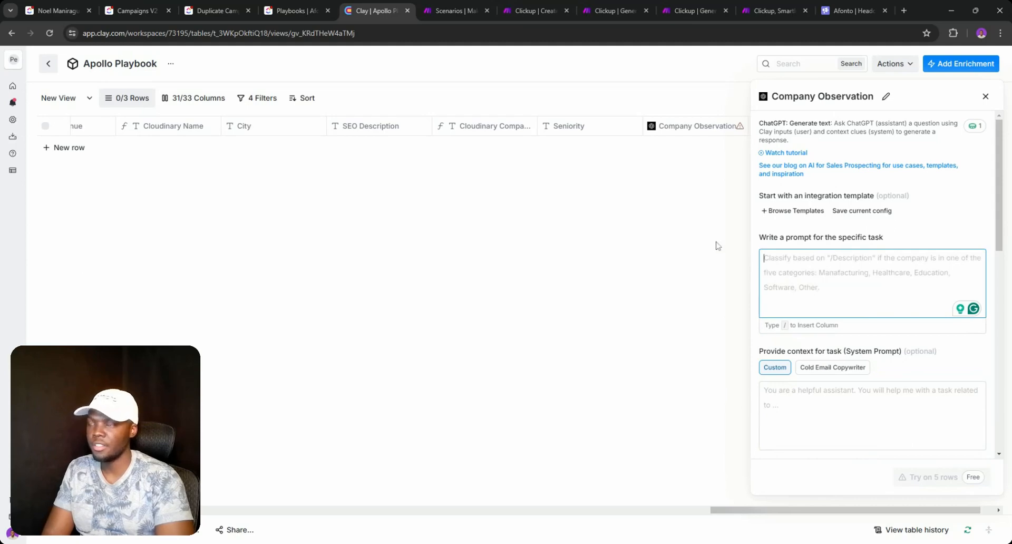
click(124, 6)
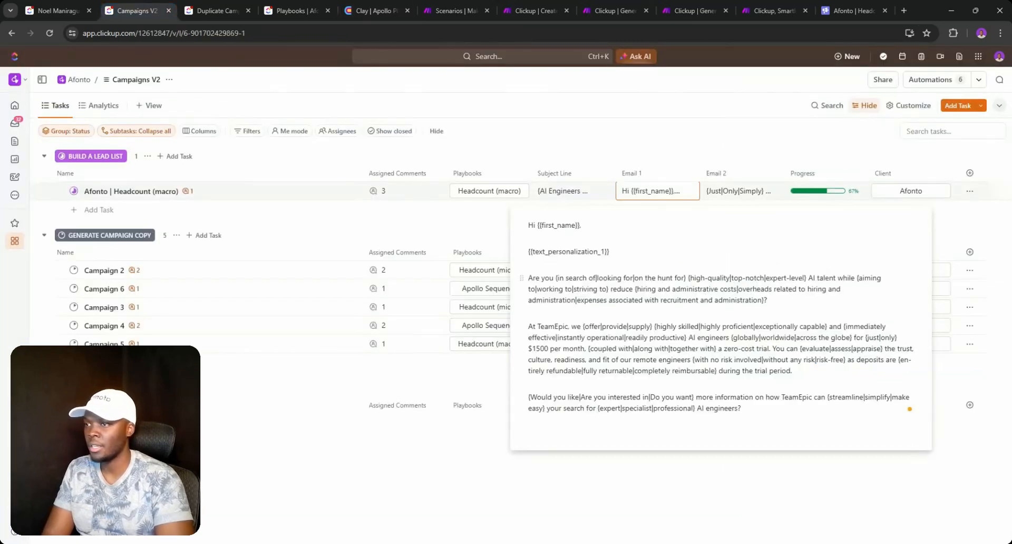
click(387, 12)
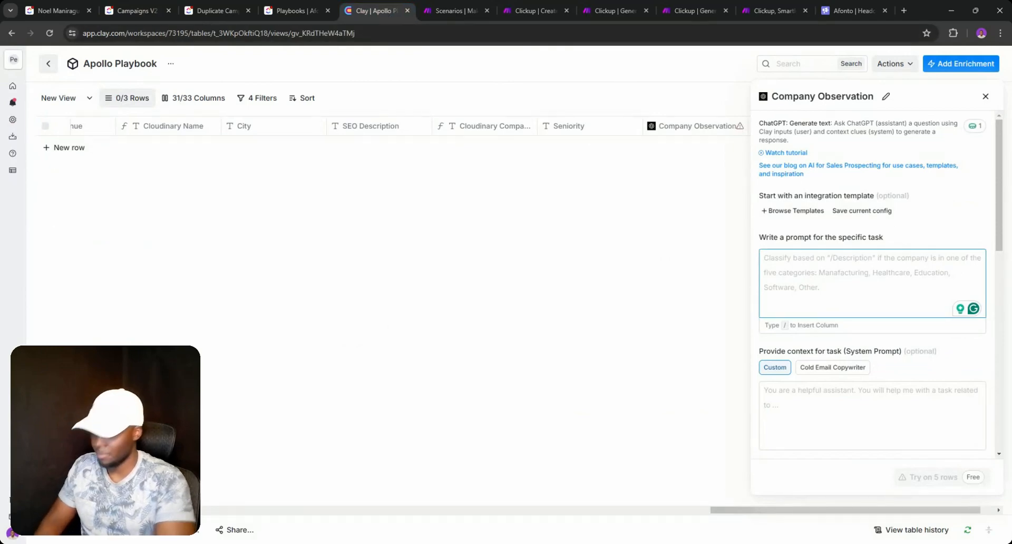
- Enter the prompt 'AI-generated first line' and save the column without running it
text(Al )
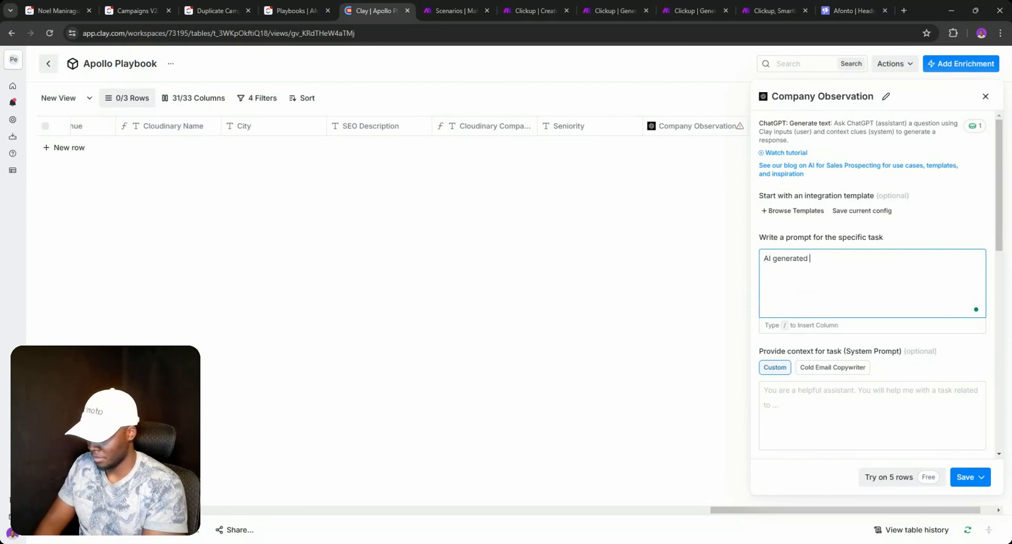
text(generated first line)
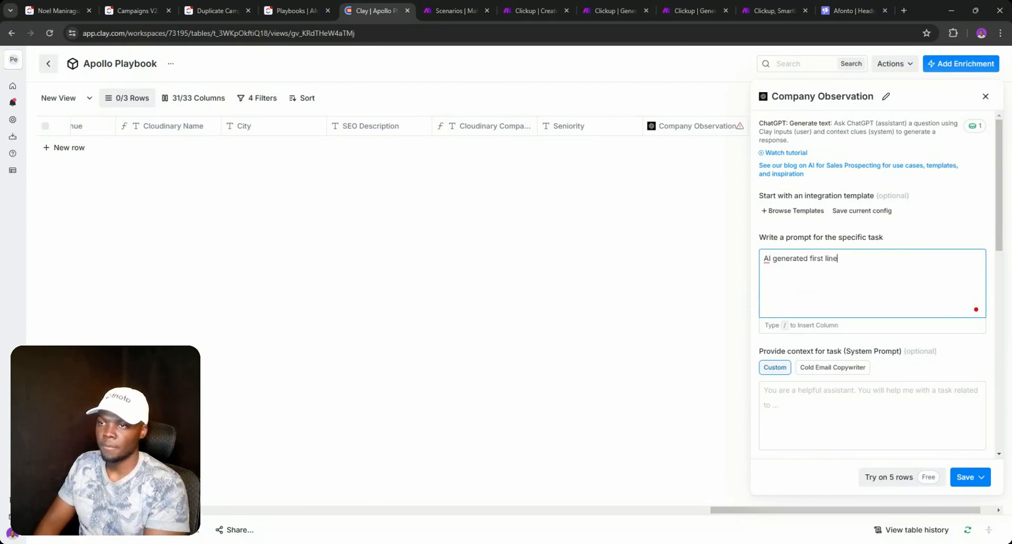
mouse_move(789, 259)
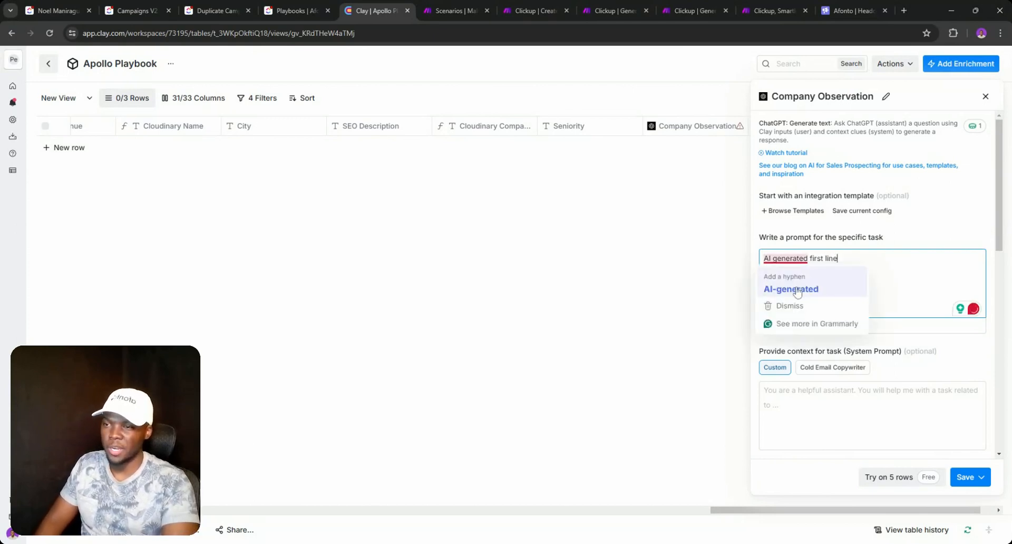
click(793, 289)
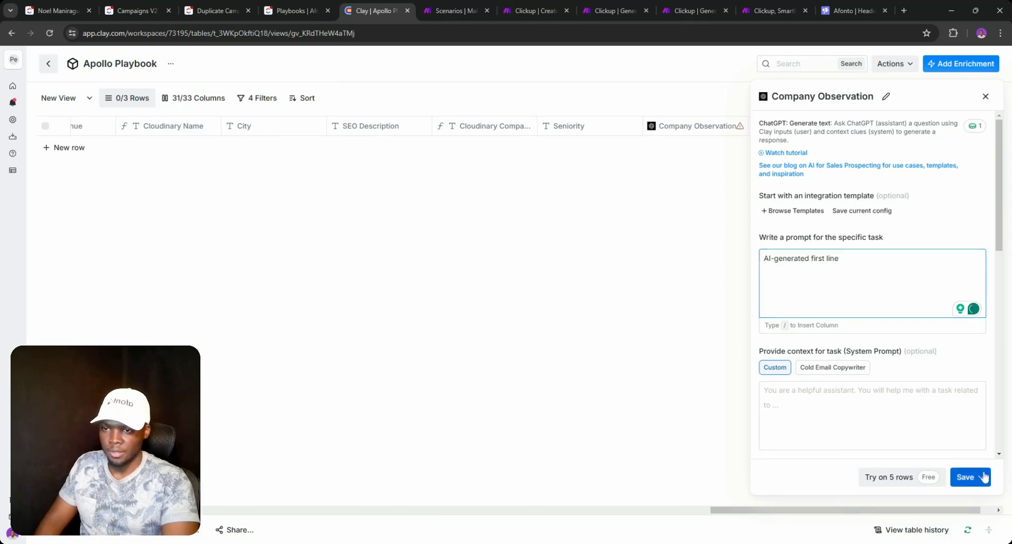
click(966, 477)
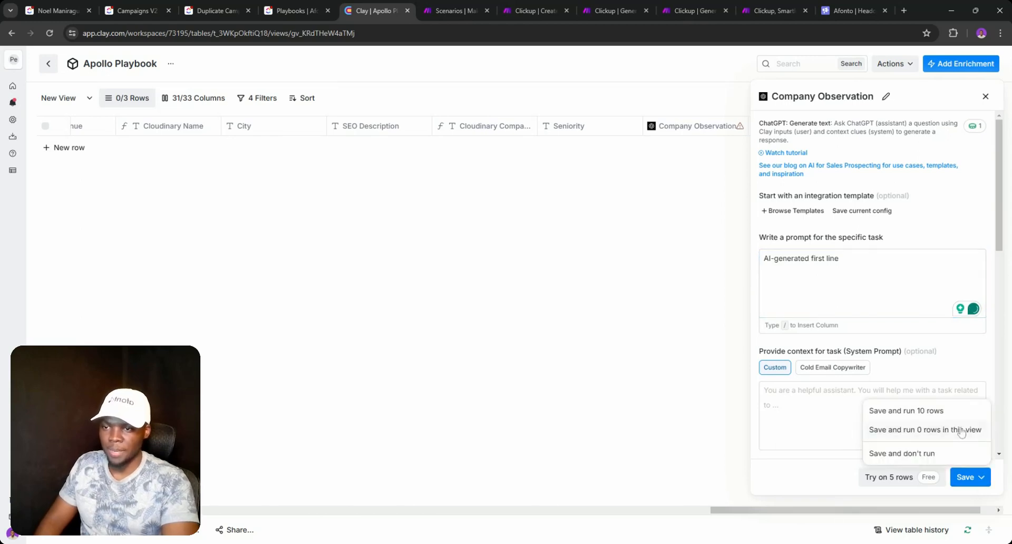
click(905, 454)
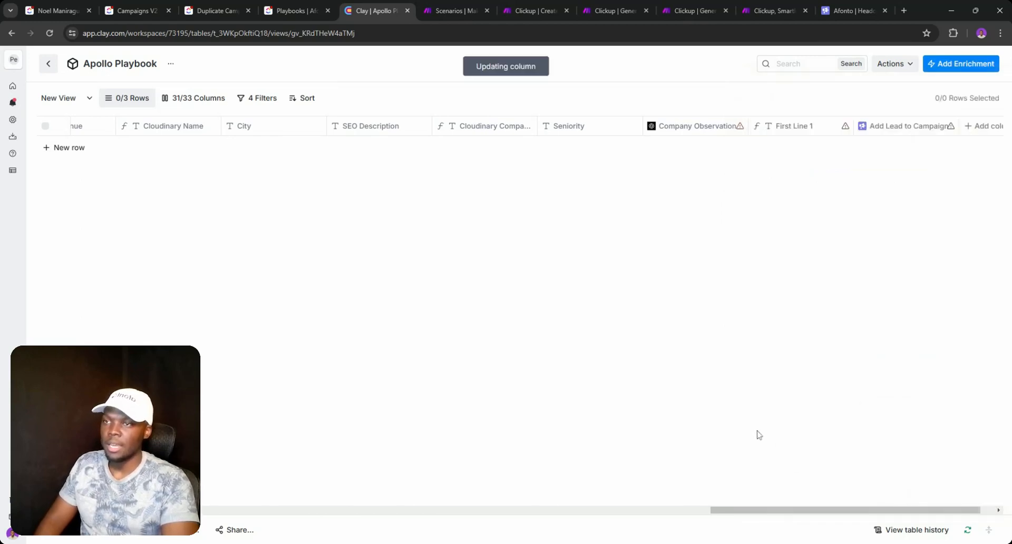
- Open the Add Lead to Campaign column settings and scroll to its lead field mappings
drag(756, 510, 771, 510)
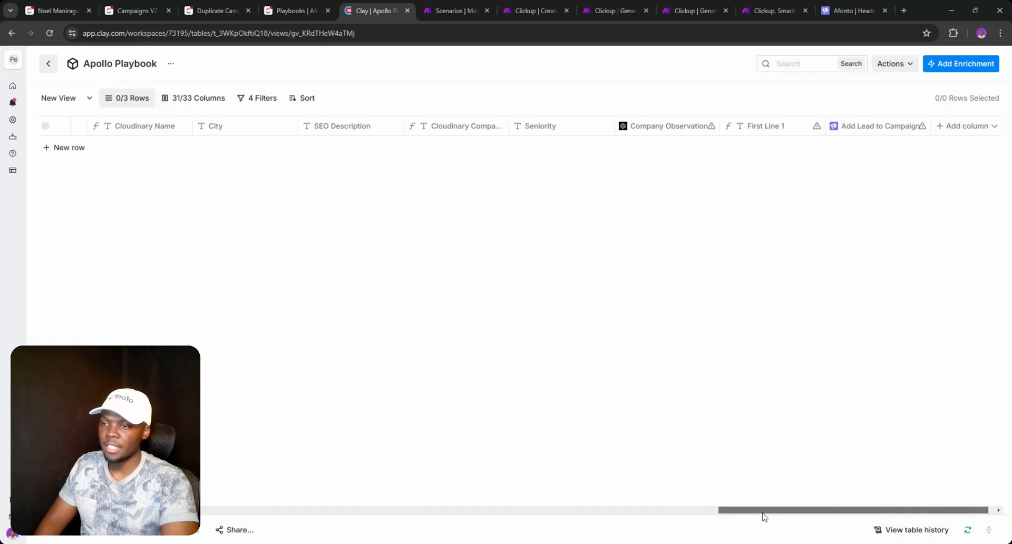
click(736, 132)
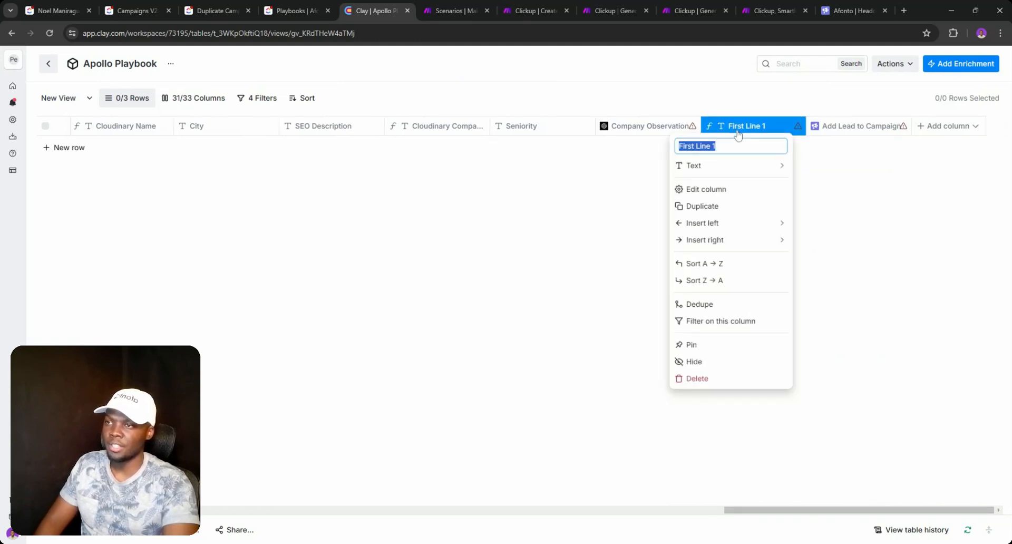
click(845, 169)
click(833, 131)
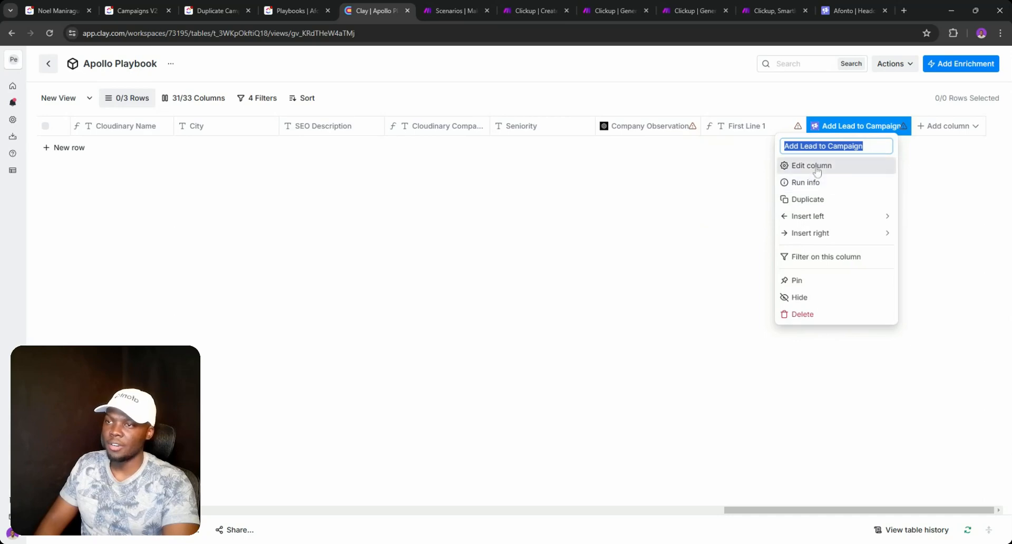
click(816, 170)
scroll(860, 258, down, 4)
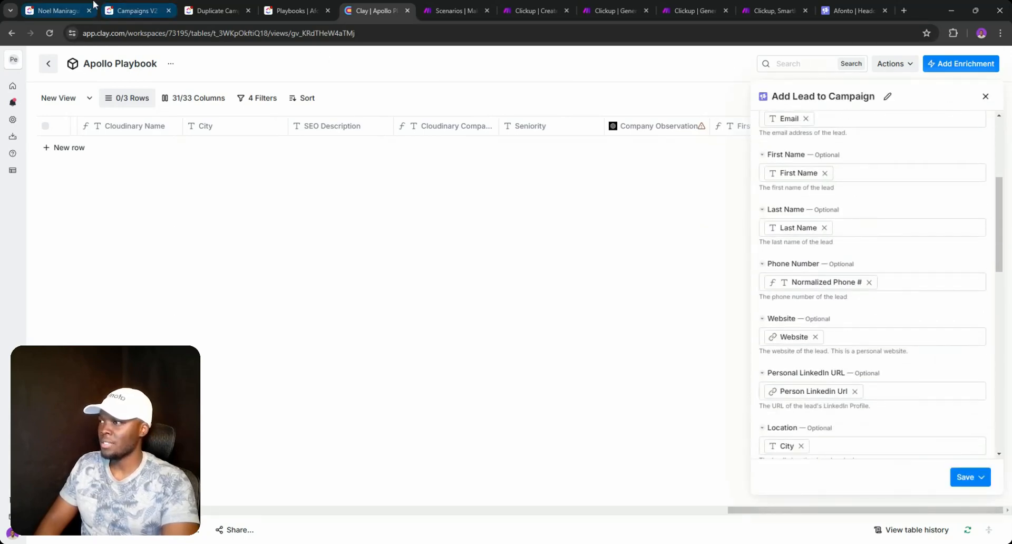
- Check the Afonto task's status choices in Campaigns V2, then return to the Clay table
click(150, 11)
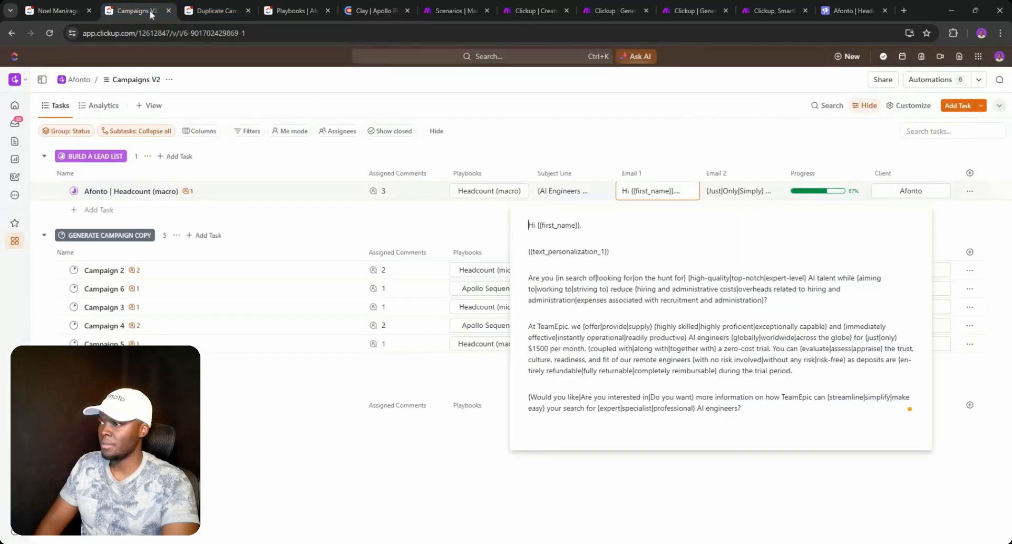
click(76, 192)
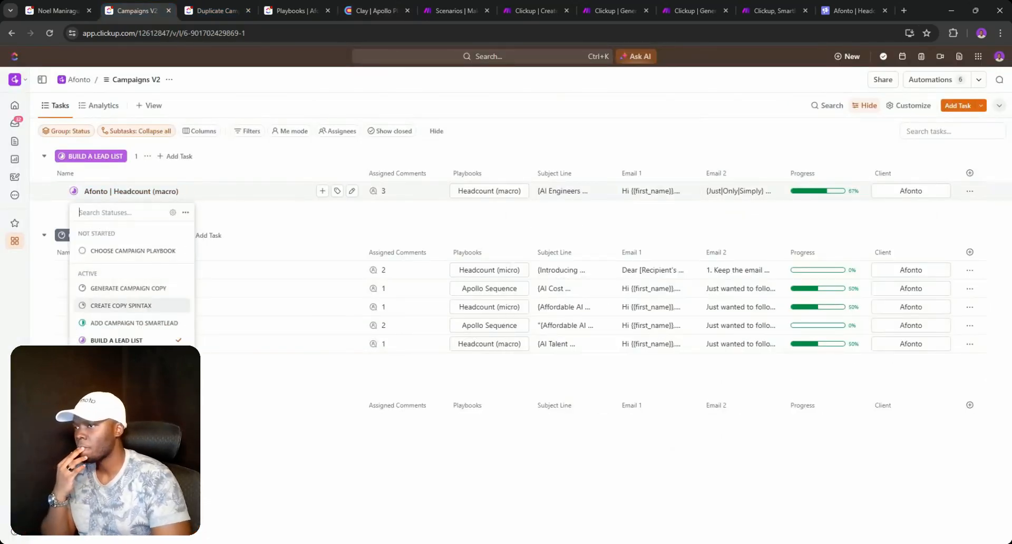
click(369, 10)
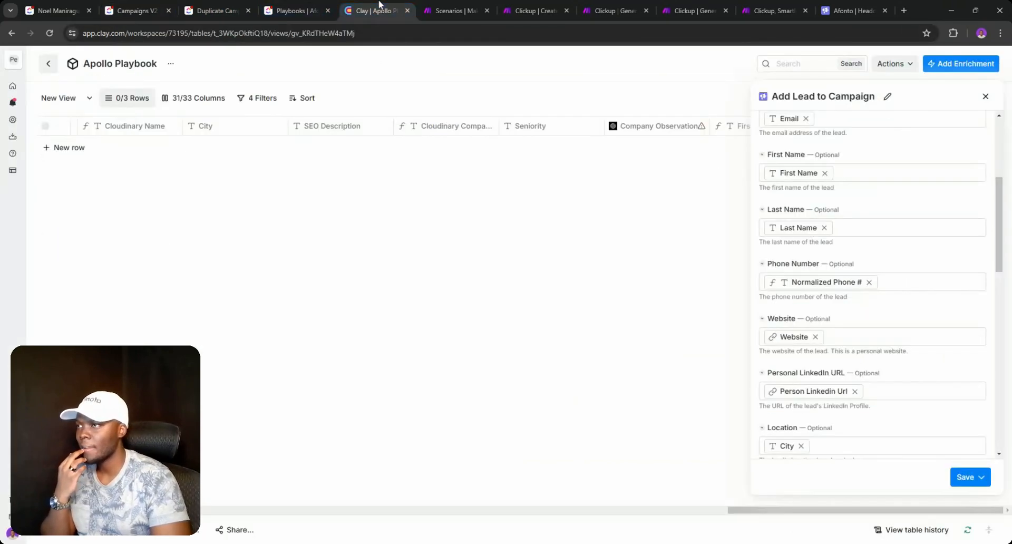
- Move the Apollo Playbook table into the TEMPLATES Campaign Playbooks folder
click(52, 64)
scroll(369, 424, down, 3)
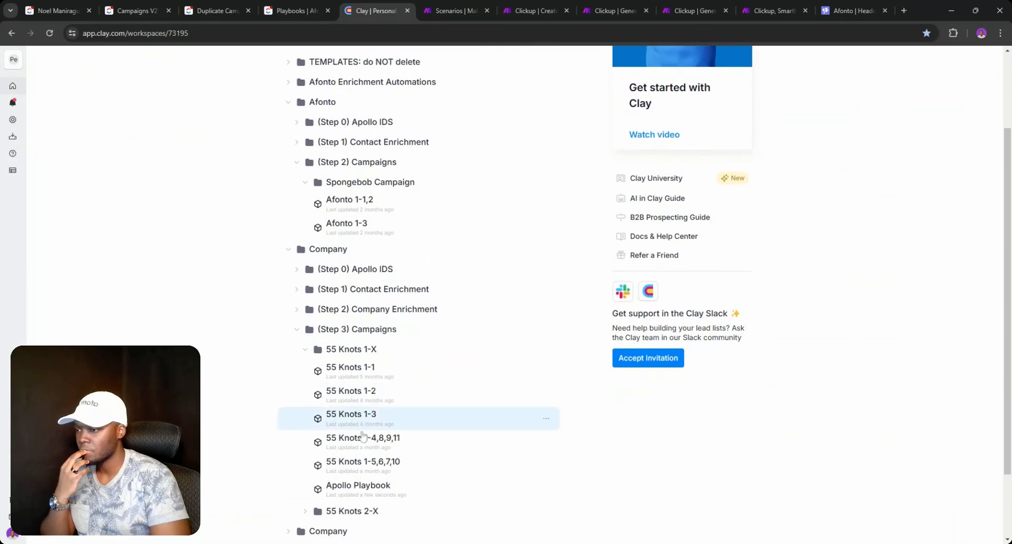
click(331, 489)
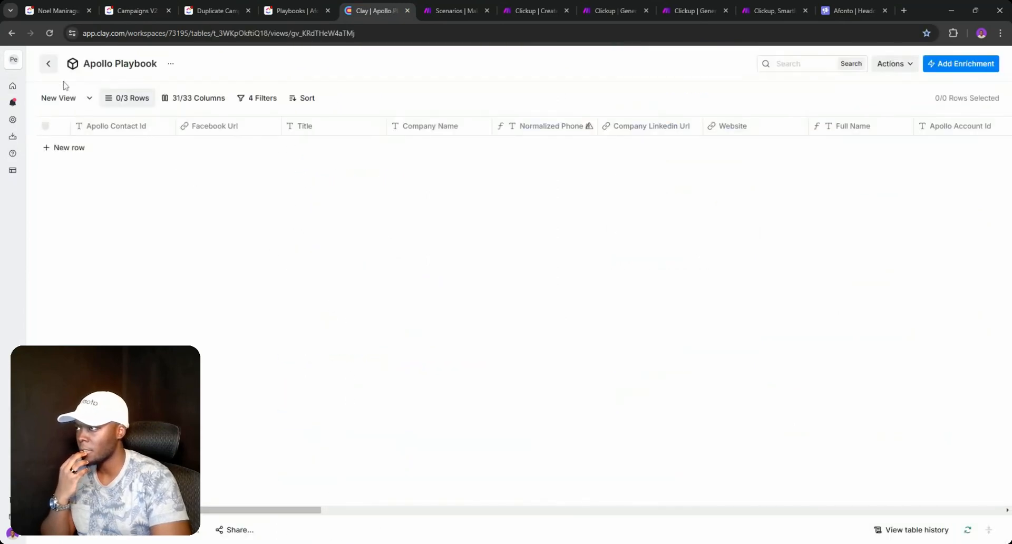
click(48, 63)
scroll(337, 400, down, 2)
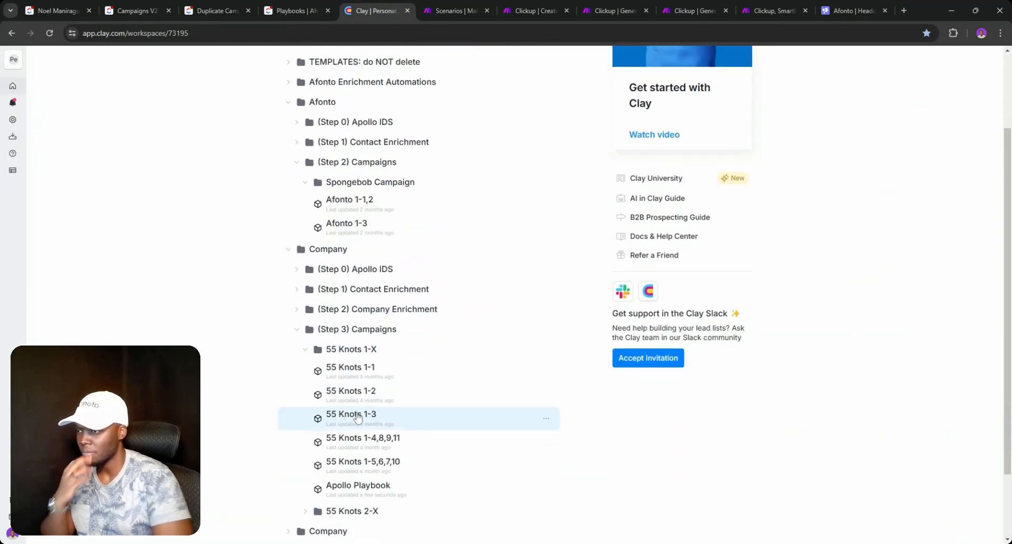
drag(364, 485, 339, 58)
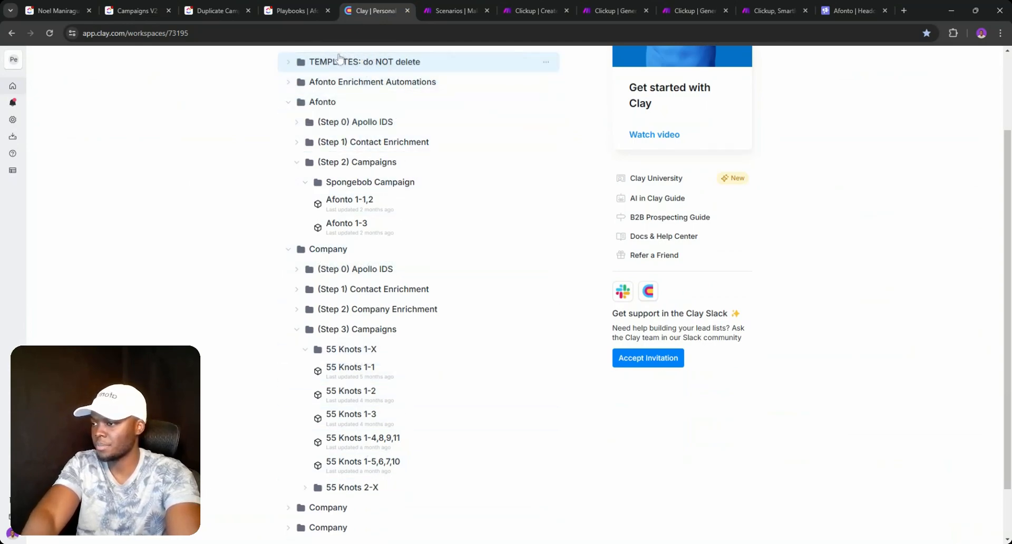
click(290, 63)
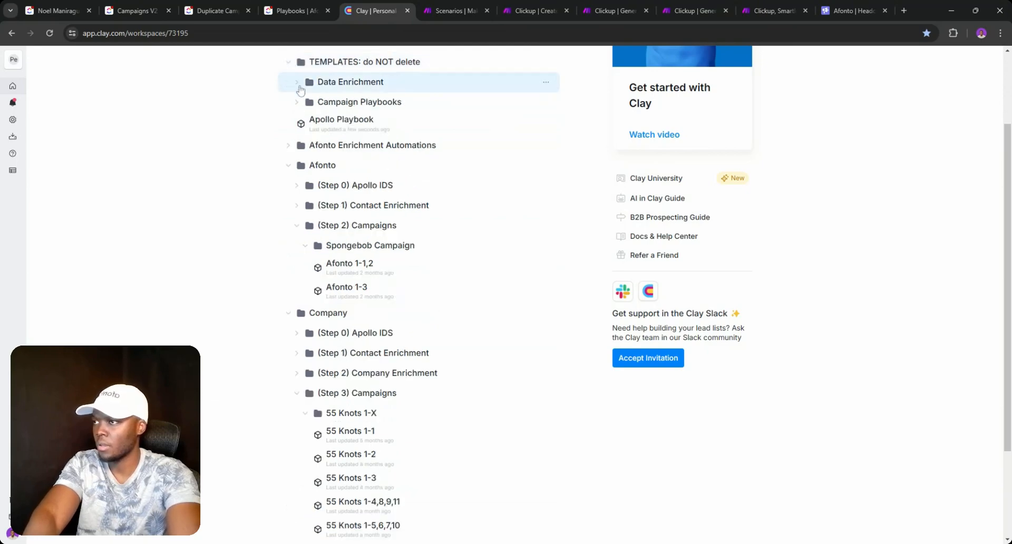
drag(317, 126, 334, 103)
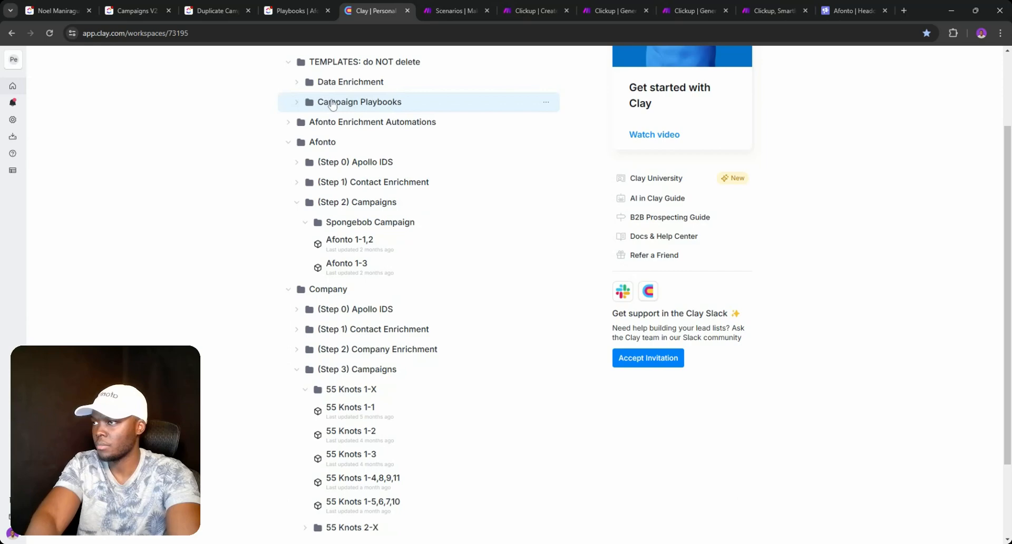
click(298, 107)
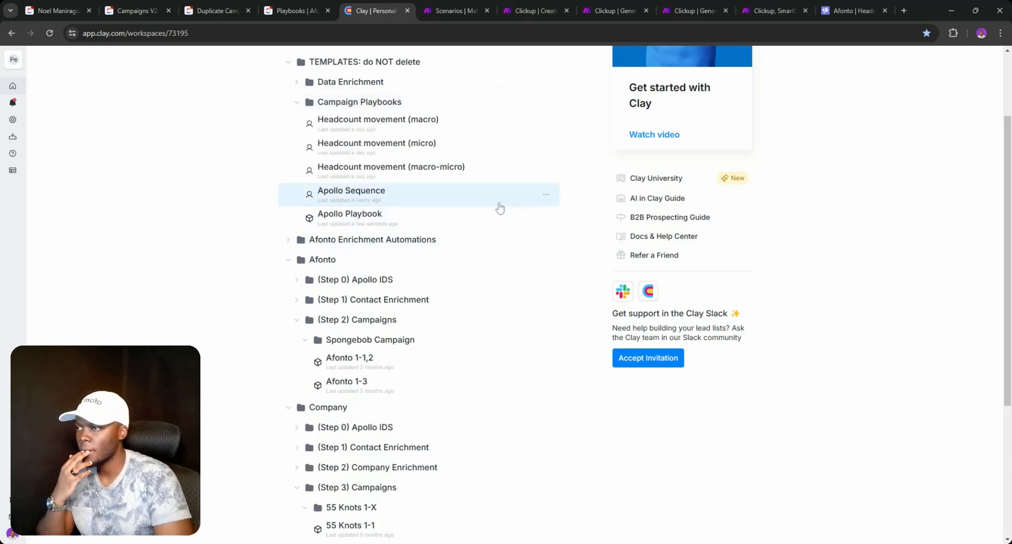
- Delete the existing Apollo Sequence table from Campaign Playbooks
click(548, 198)
click(566, 232)
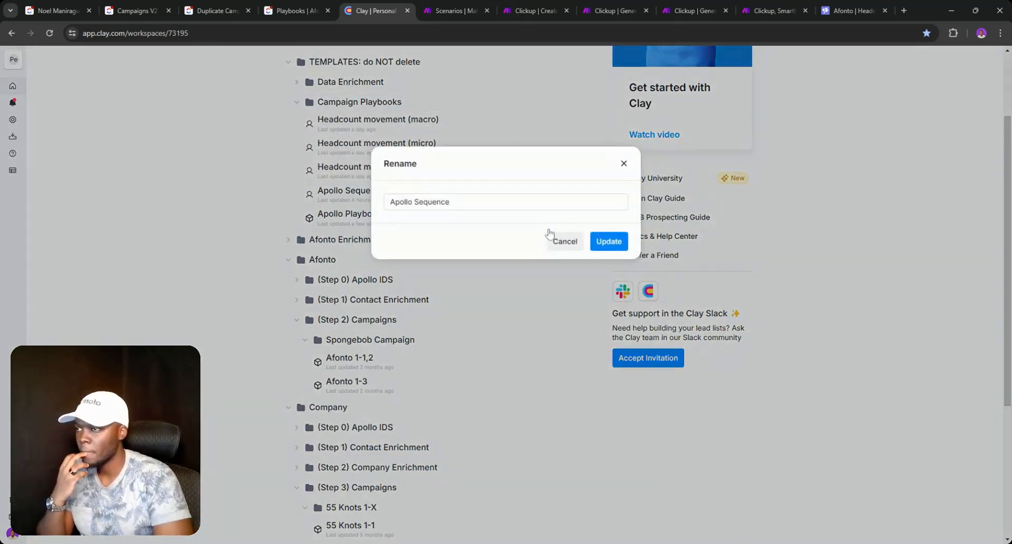
key(ctrl+a)
click(565, 241)
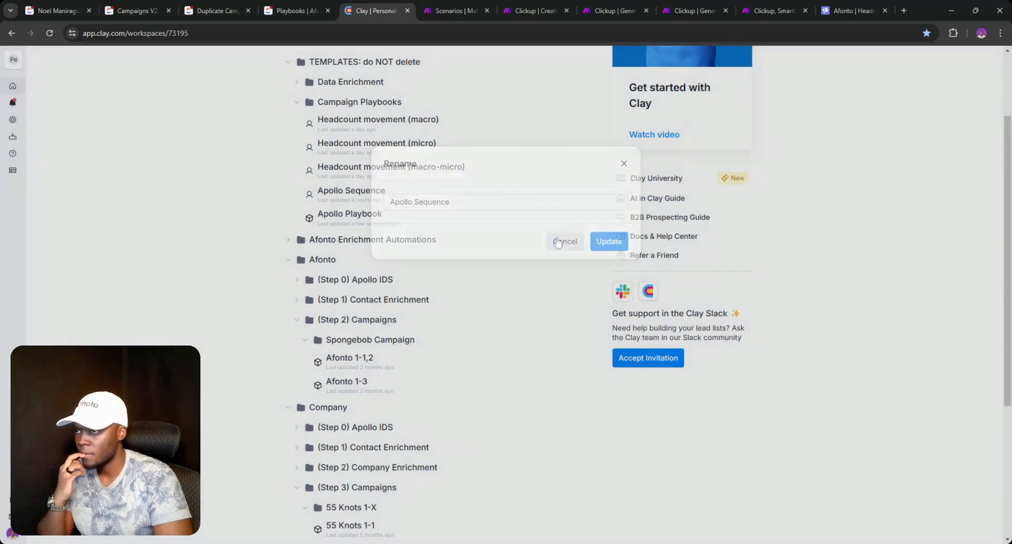
click(546, 196)
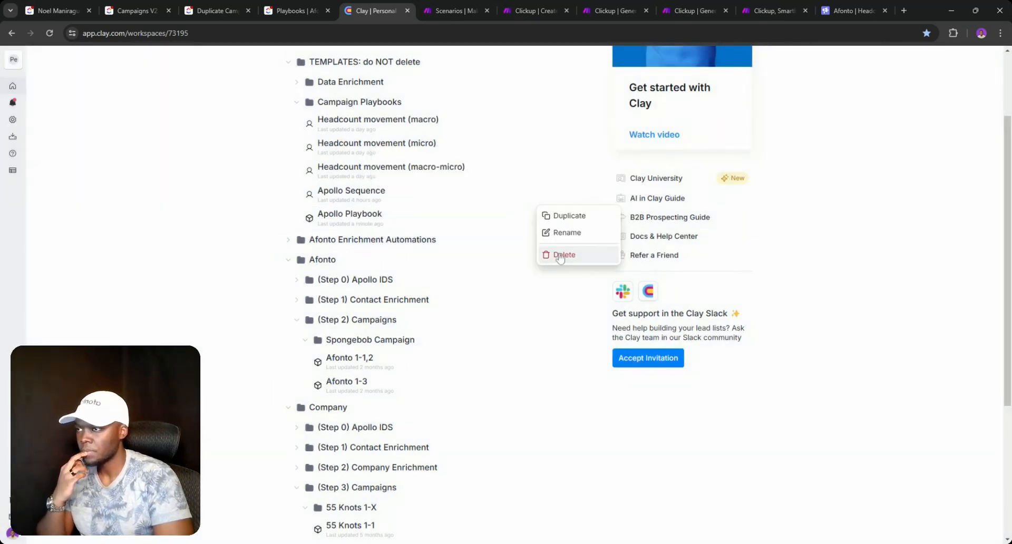
click(559, 255)
click(558, 250)
- Rename Apollo Playbook to 'Apollo Sequence' and expand Afonto's (Step 0) Apollo IDS folder
click(544, 196)
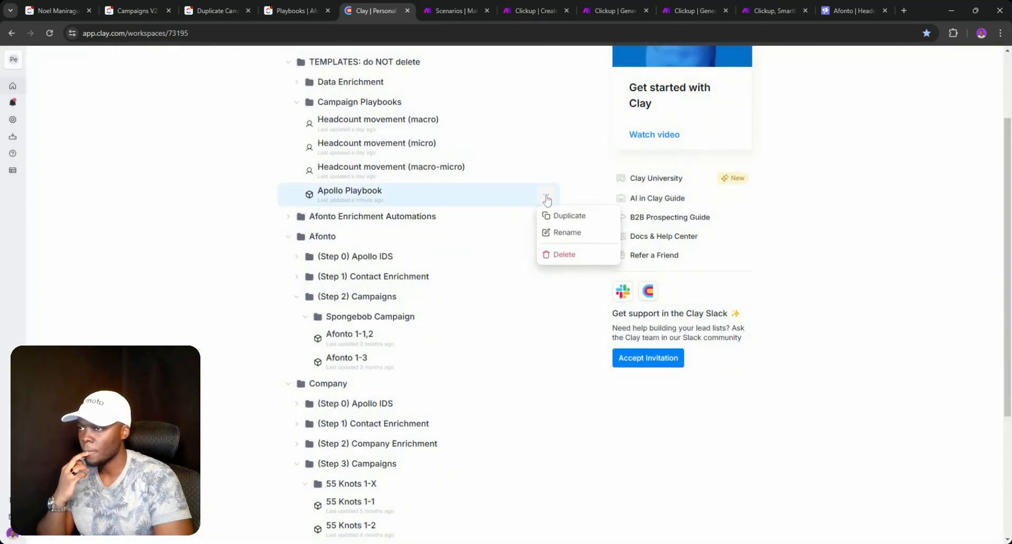
click(561, 232)
click(537, 203)
key(ctrl+shift+Left)
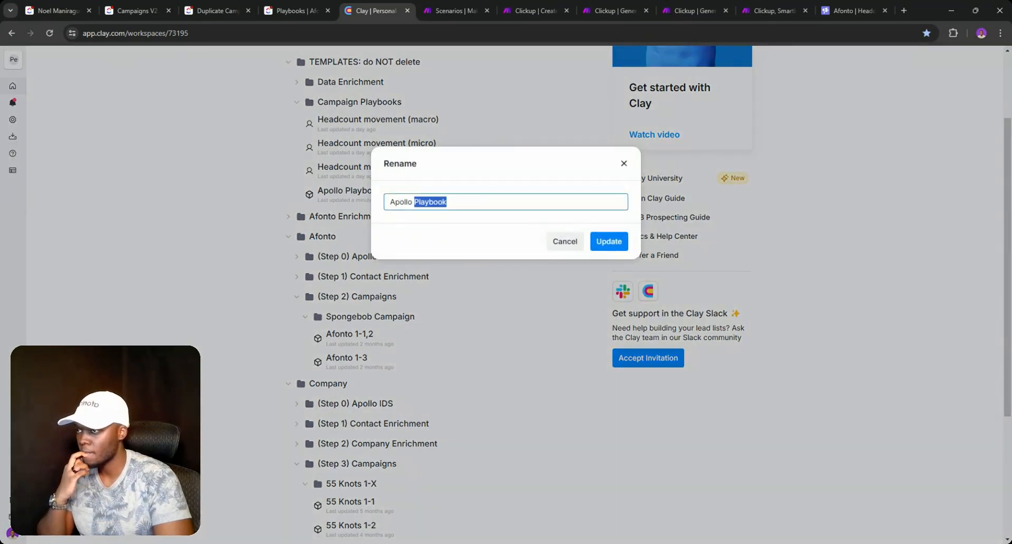
text(Sequence)
click(610, 241)
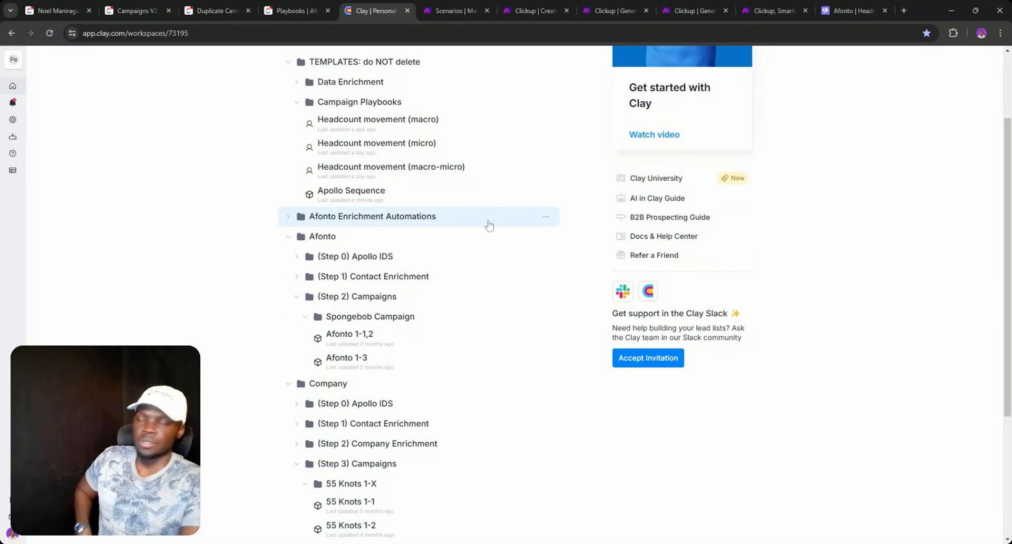
click(296, 467)
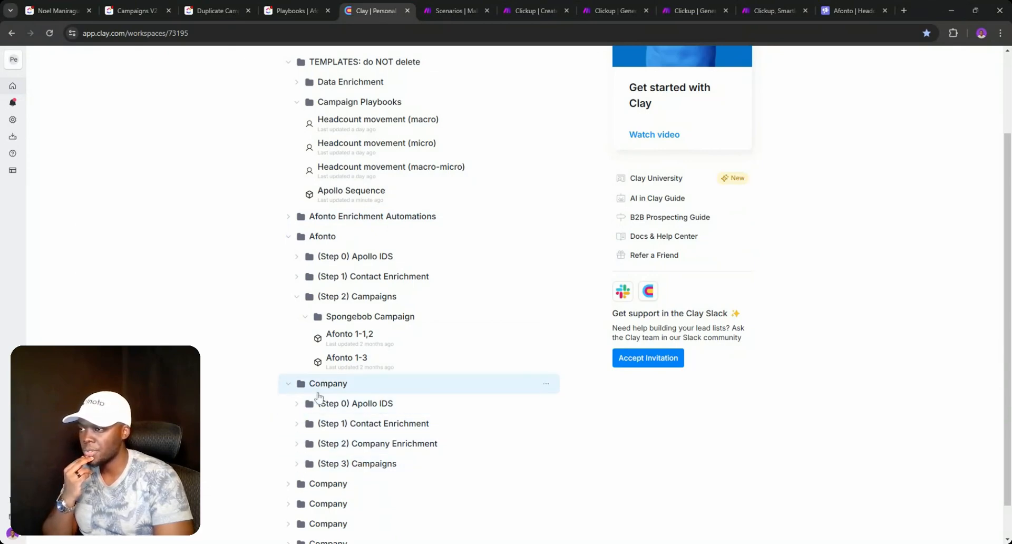
click(309, 257)
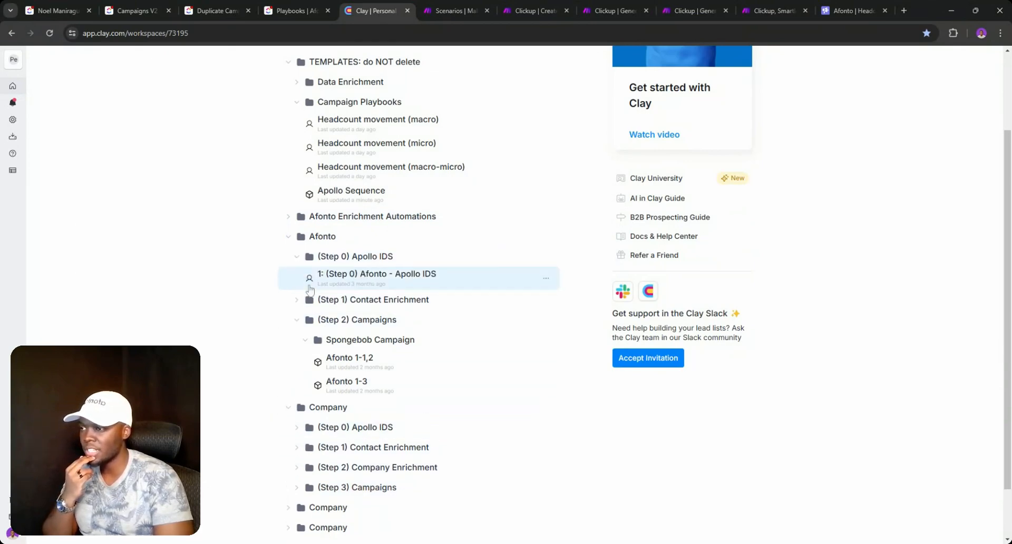
click(335, 288)
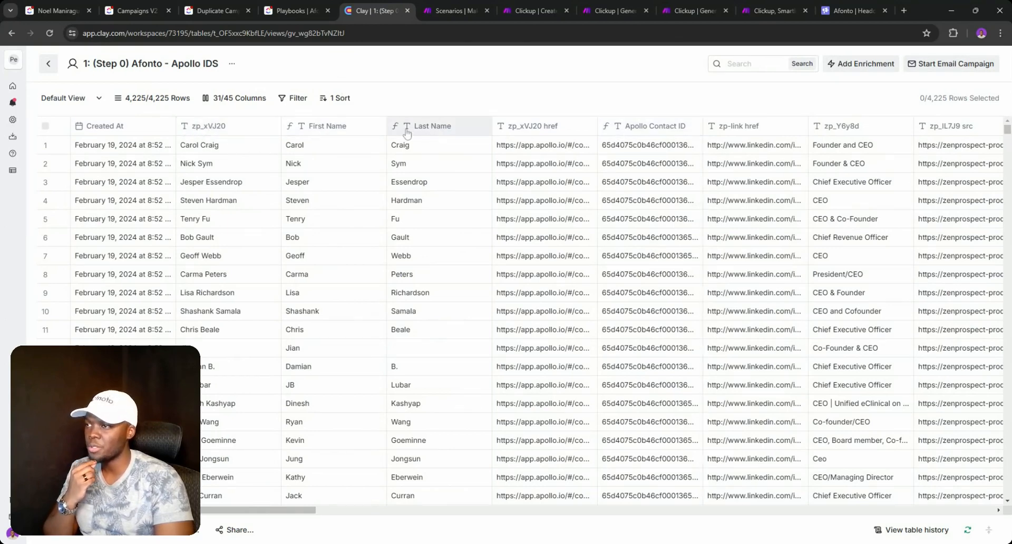
drag(281, 509, 979, 537)
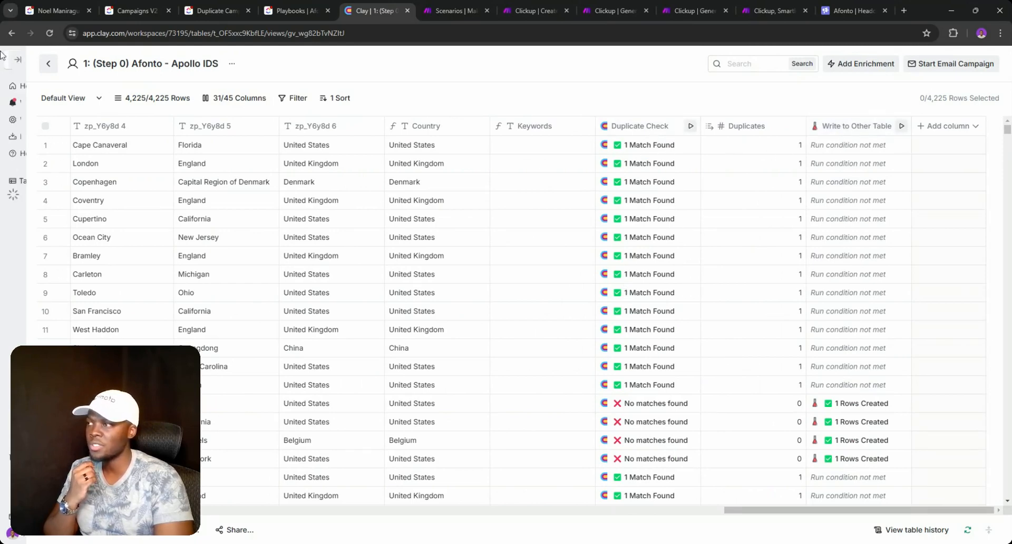
click(49, 64)
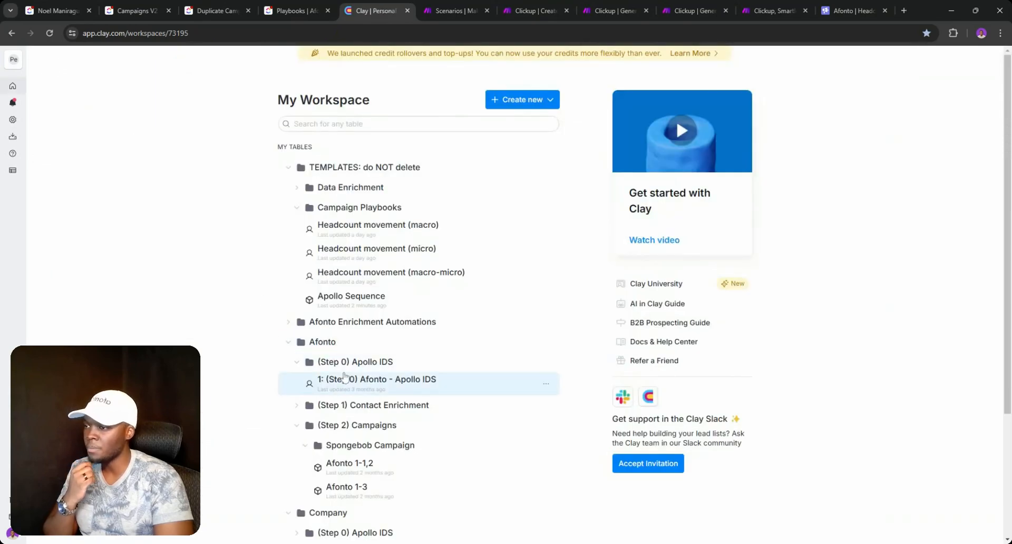
- Open the (Step 1) Afonto - Contact Enrichment table in Default View and scroll across its columns
click(298, 405)
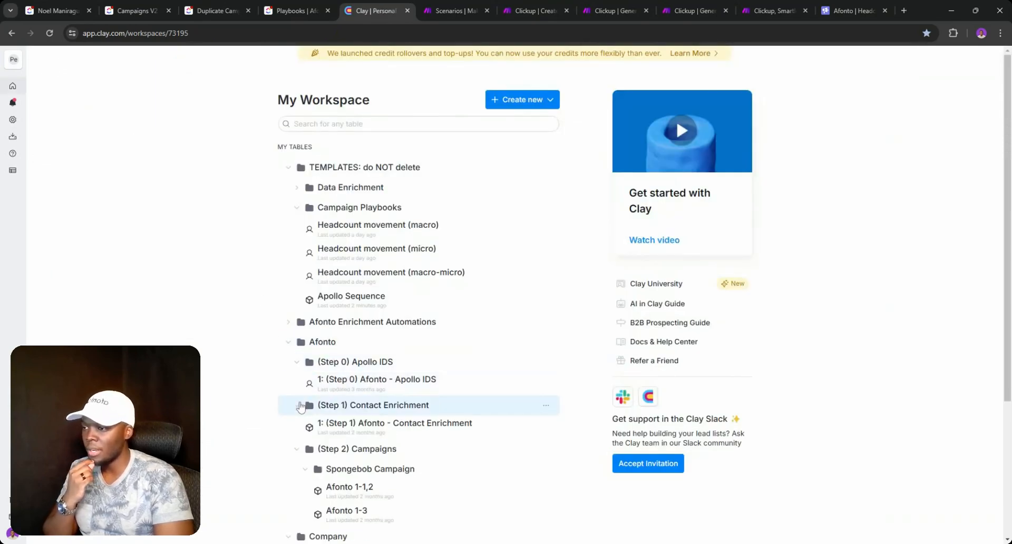
click(389, 426)
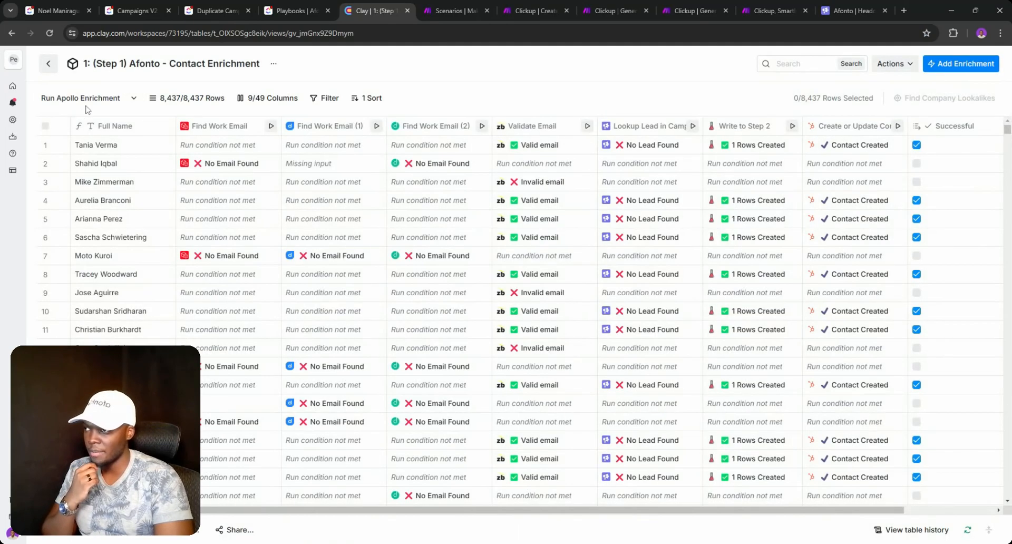
click(133, 99)
click(164, 170)
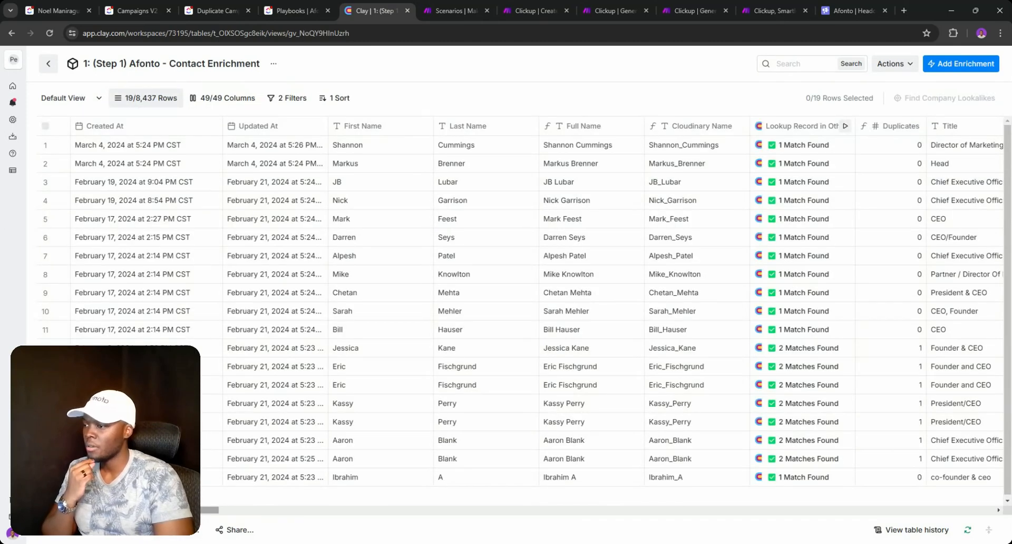
drag(183, 510, 212, 513)
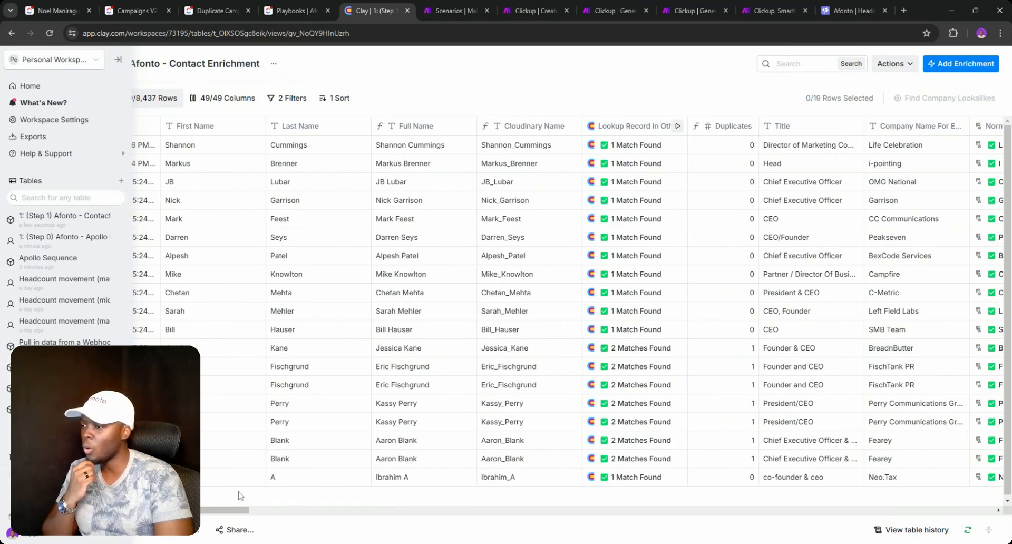
drag(232, 510, 338, 510)
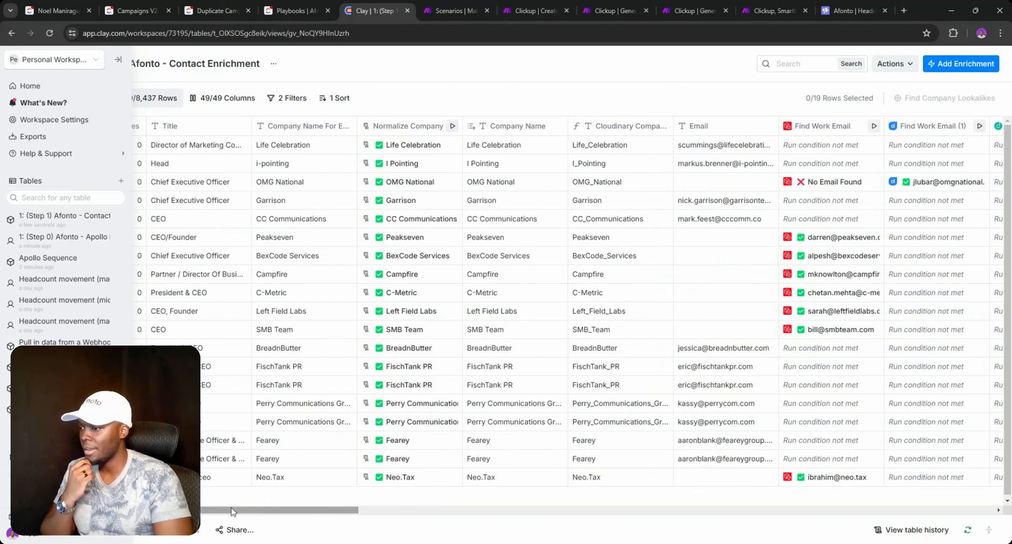
drag(230, 514, 859, 519)
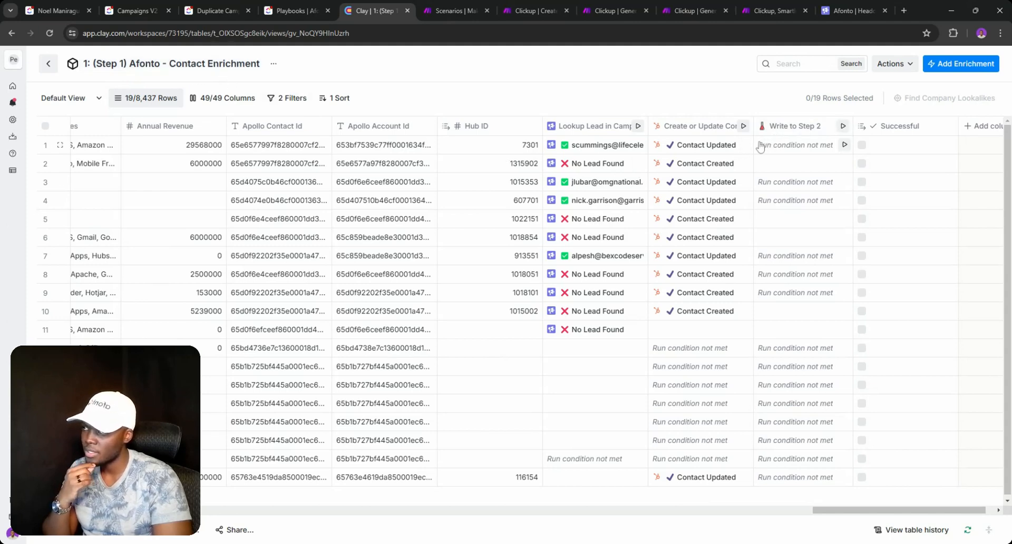
- Back out to My Workspace with the Company folder collapsed, then switch to ClickUp's Afonto task
click(49, 66)
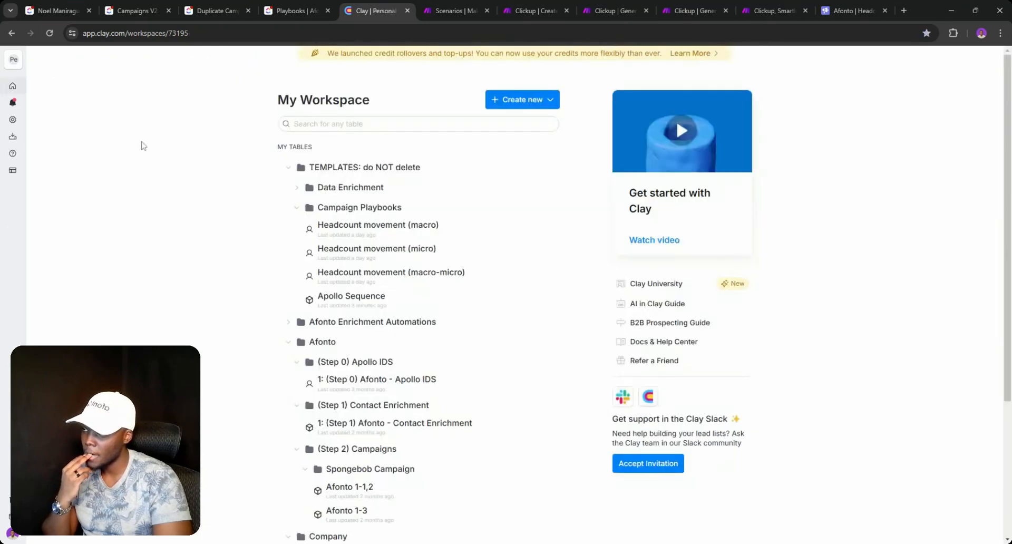
scroll(298, 400, down, 2)
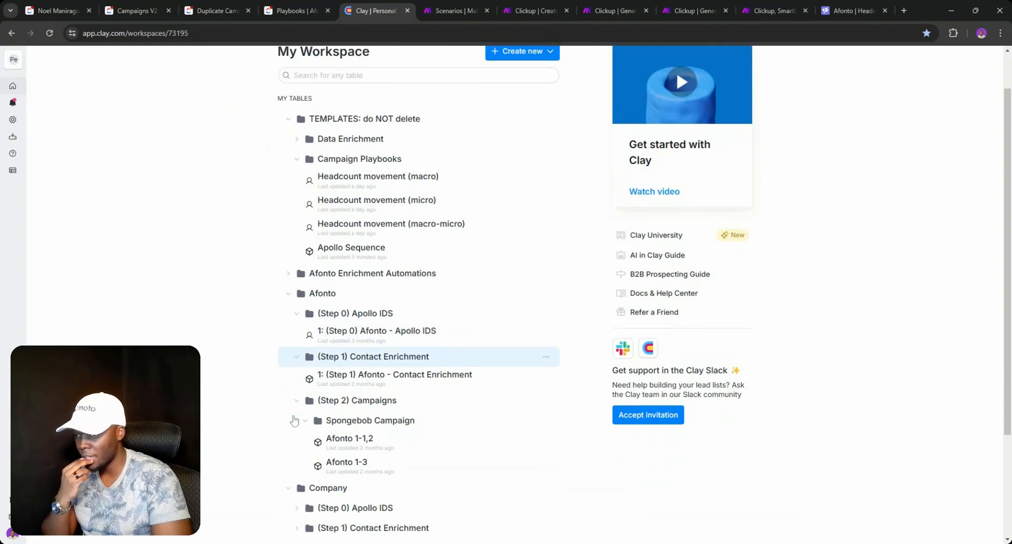
click(293, 434)
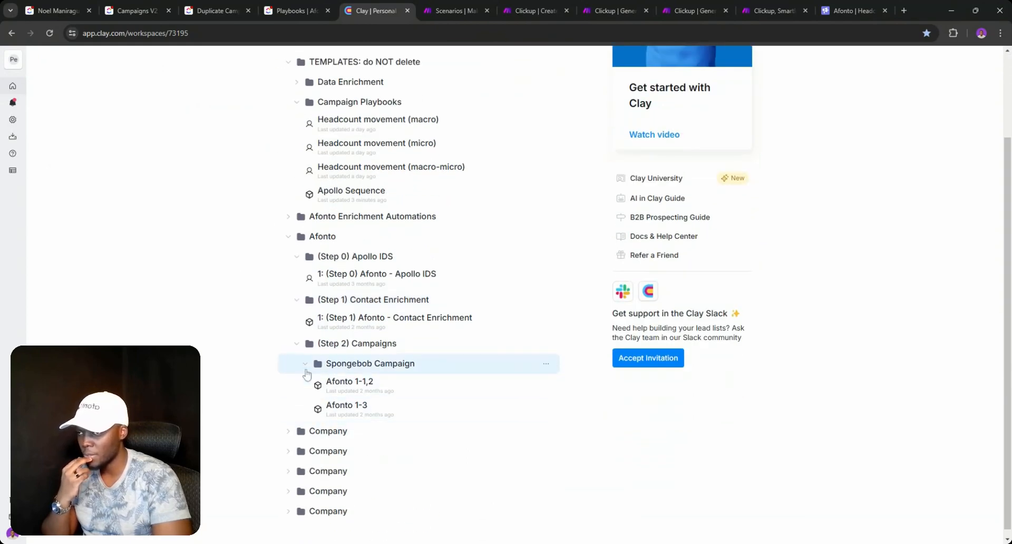
scroll(303, 363, up, 1)
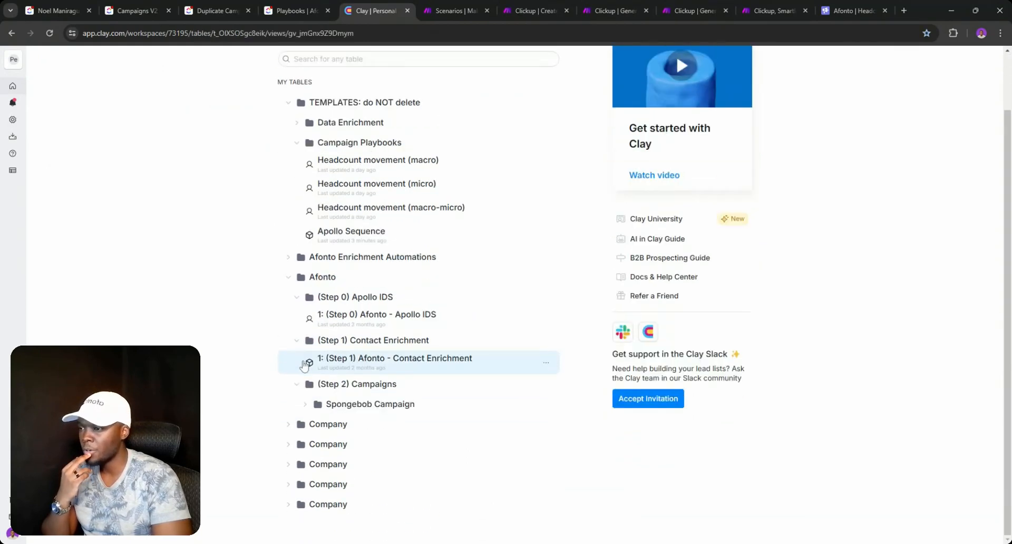
click(303, 363)
click(49, 65)
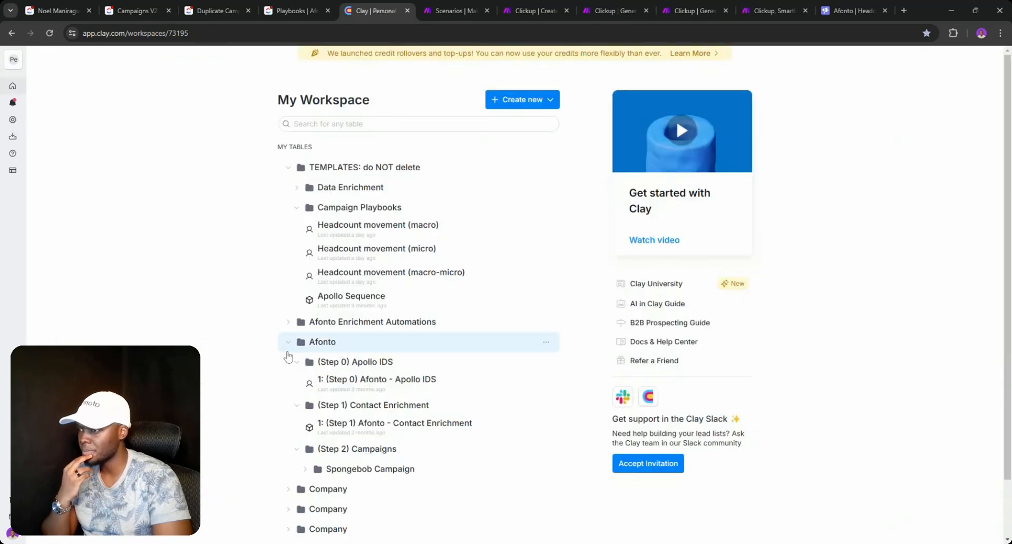
scroll(316, 327, down, 2)
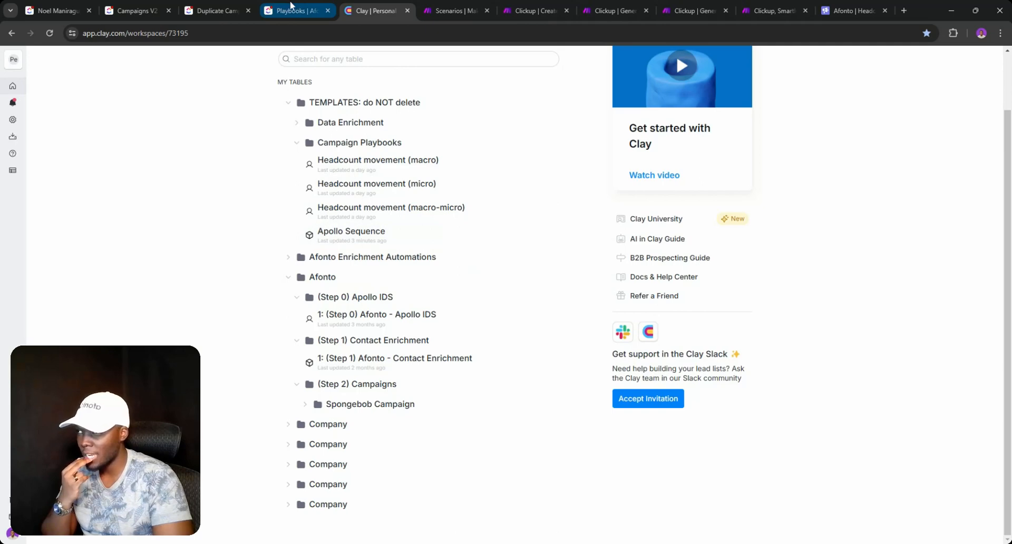
click(63, 10)
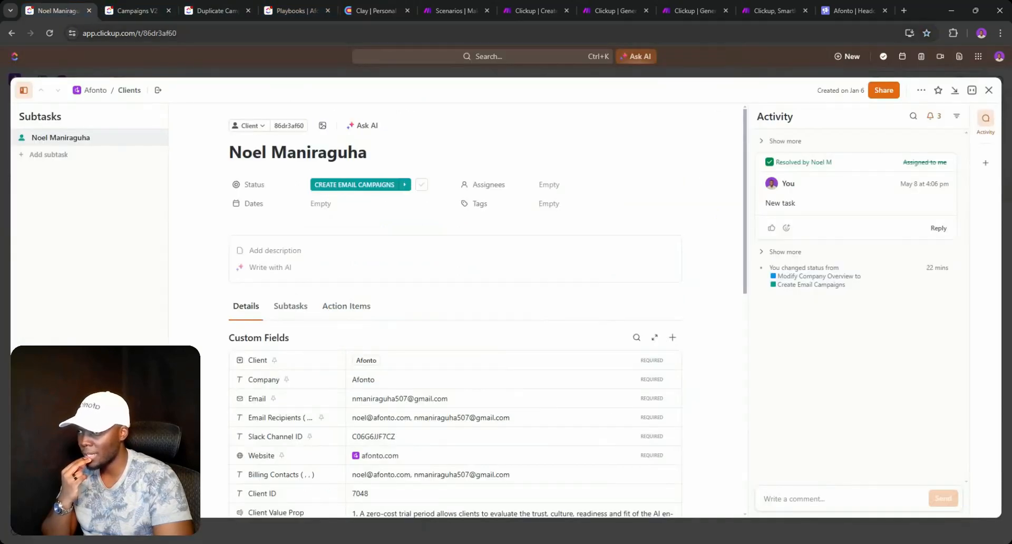
- Duplicate the ClickUp client task tab and open GTM Strategy Template from the Whiteboards overview
right_click(67, 5)
click(104, 93)
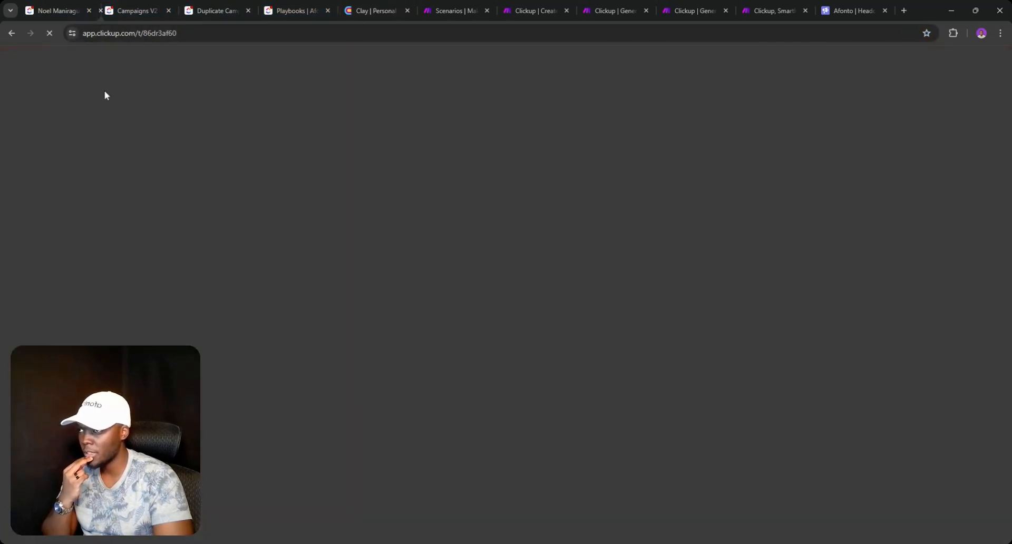
click(67, 5)
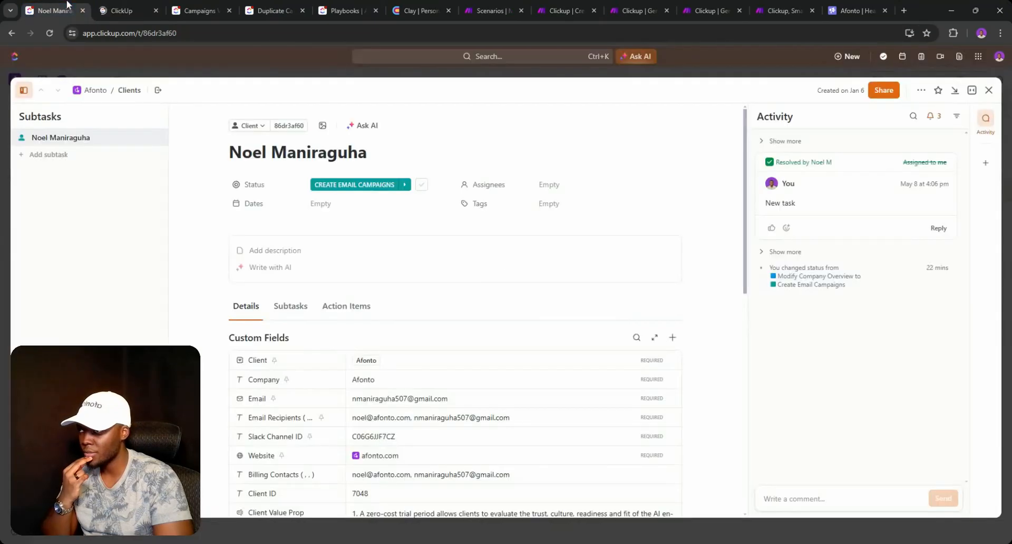
click(988, 90)
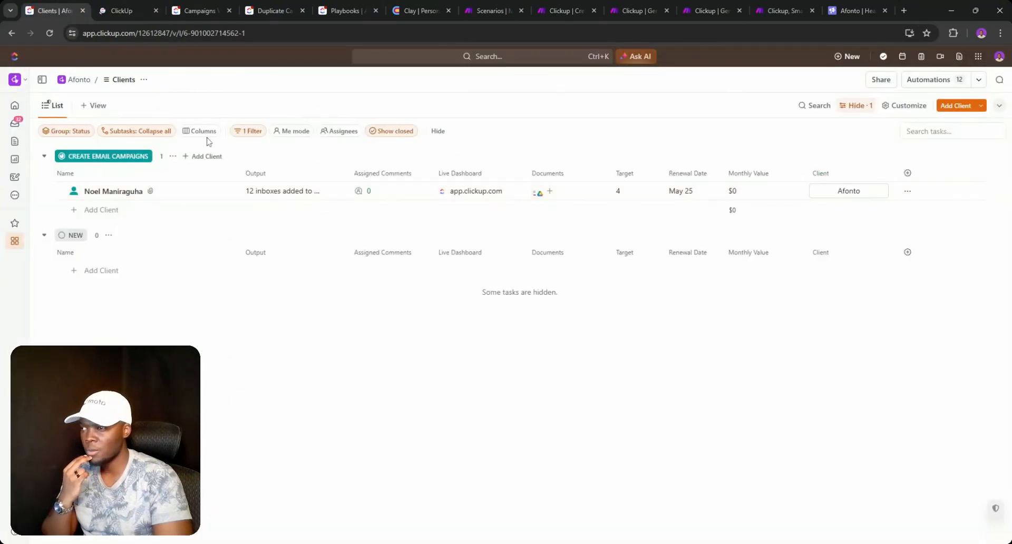
click(17, 179)
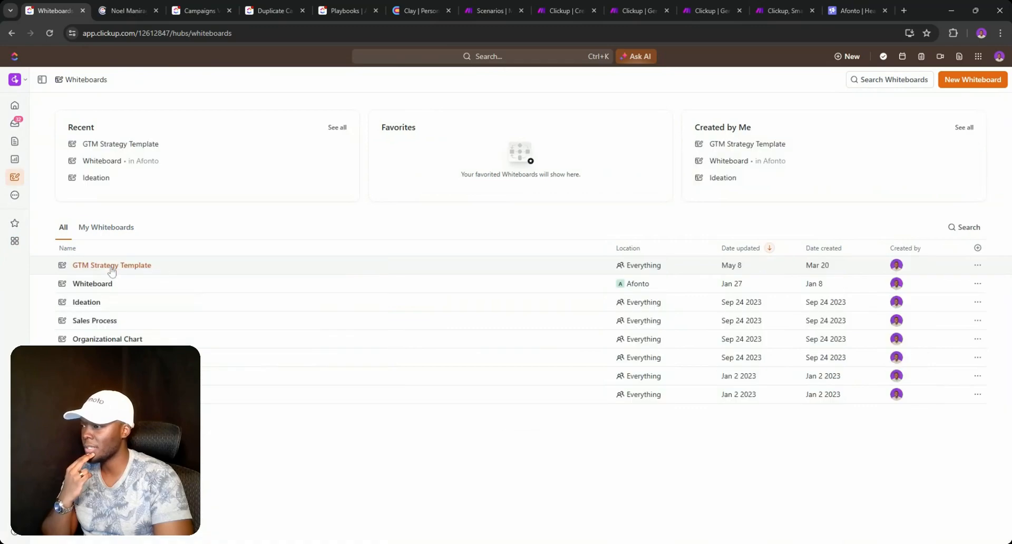
click(111, 266)
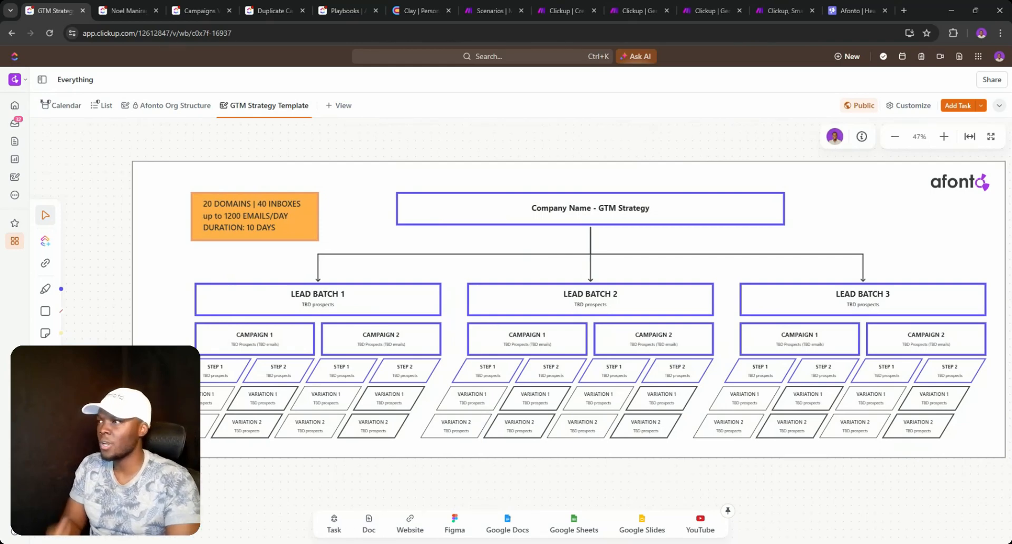
- Read Campaign 6 and Campaign 2's Email 1 copy and Campaign 2's Email 2 copy in Campaigns V2
click(188, 14)
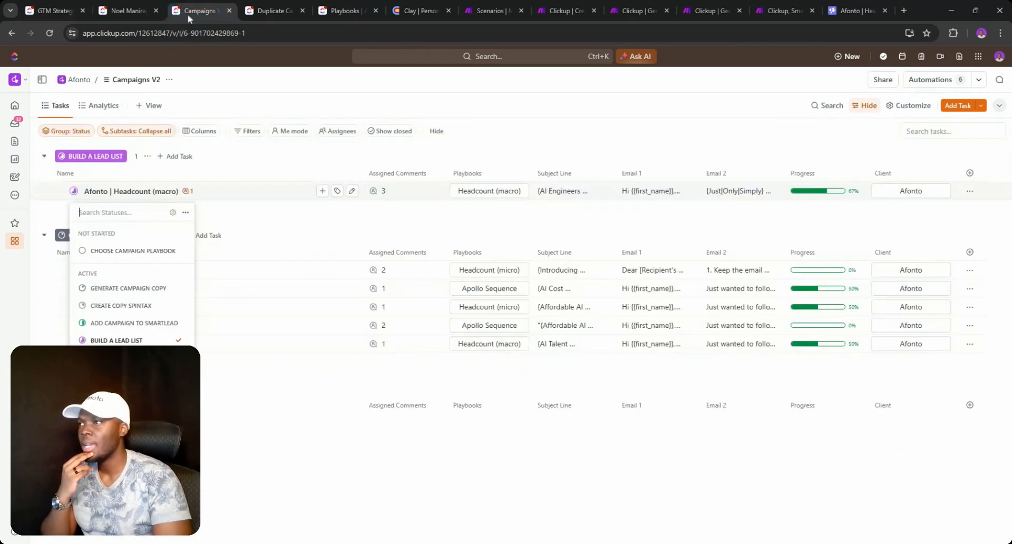
click(333, 162)
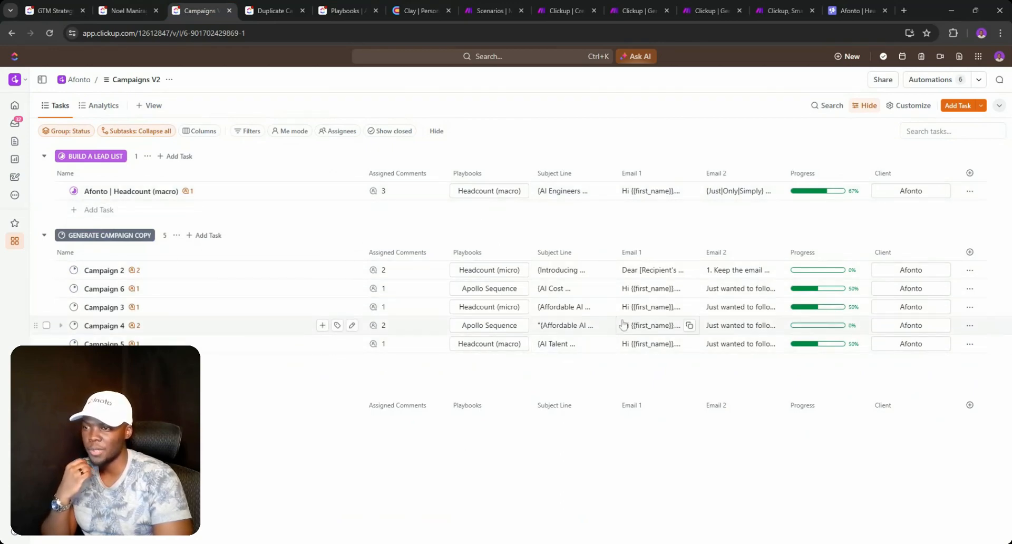
click(632, 295)
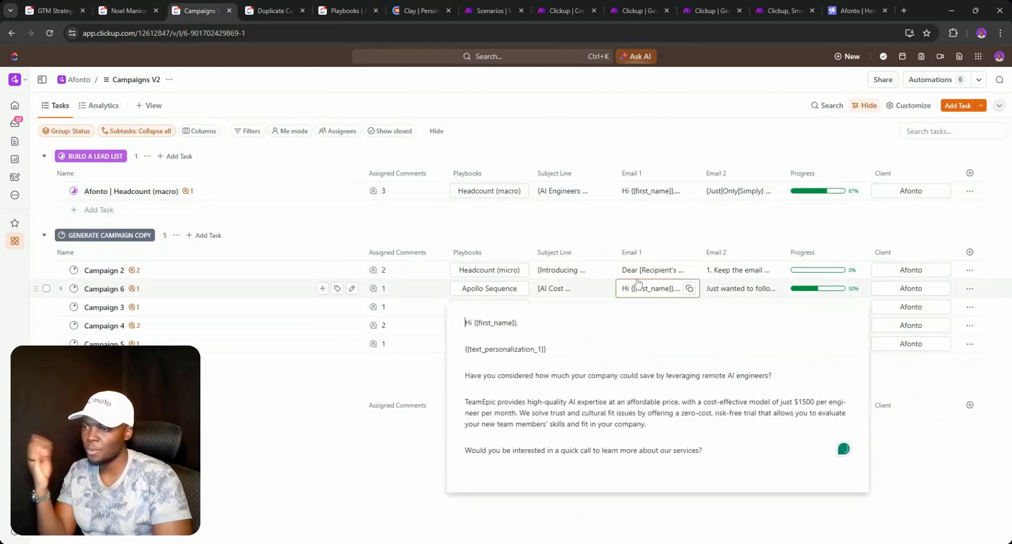
click(638, 271)
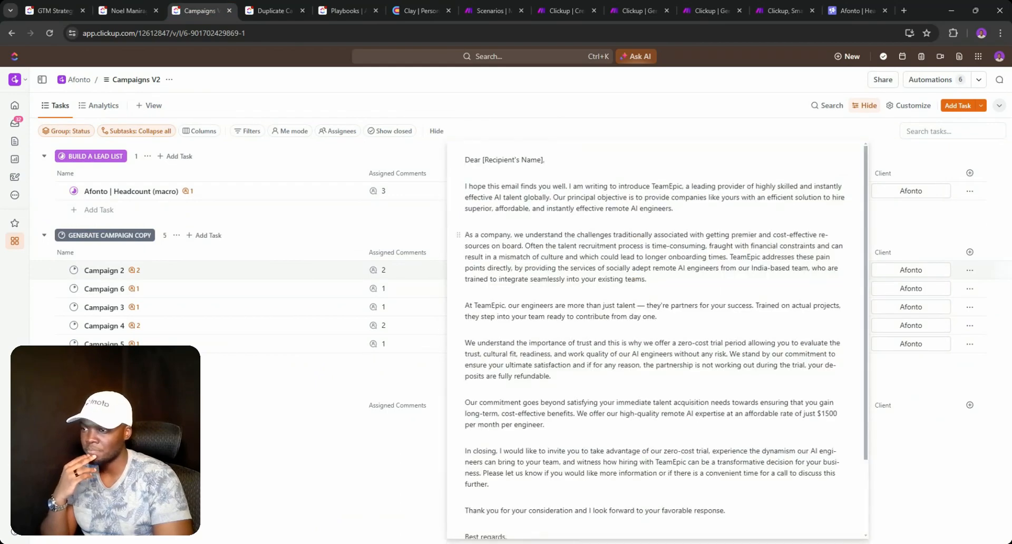
scroll(656, 340, down, 5)
scroll(656, 340, up, 4)
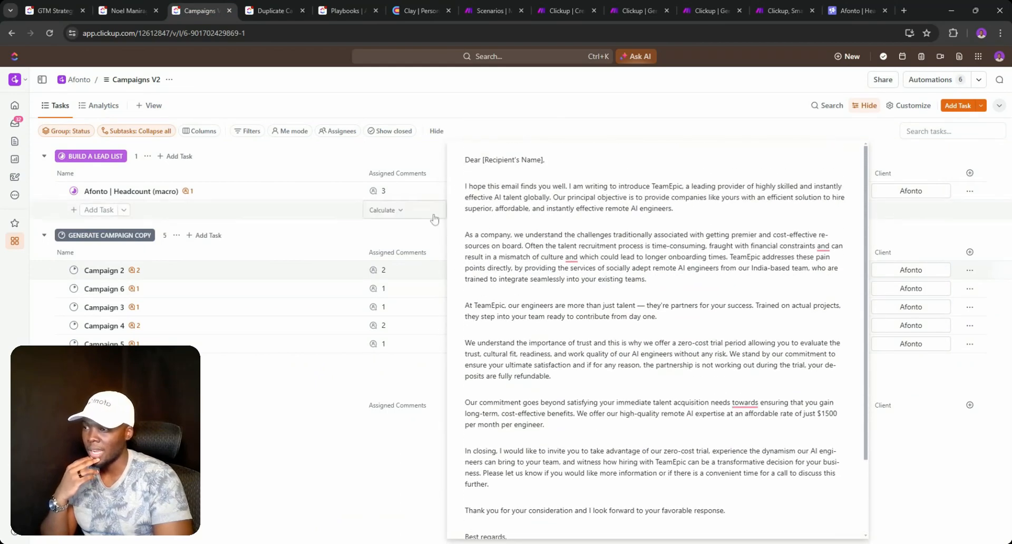
click(384, 210)
click(542, 250)
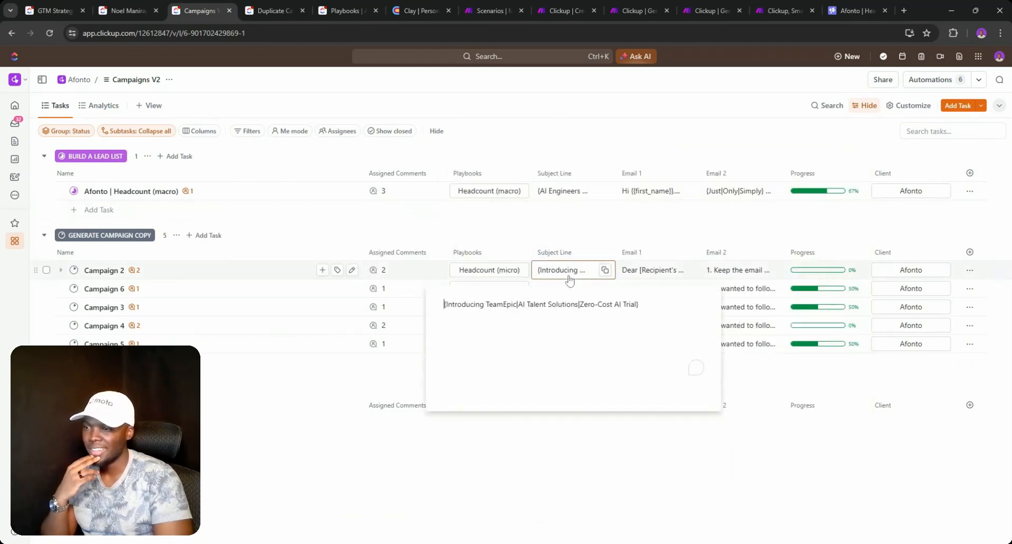
click(732, 279)
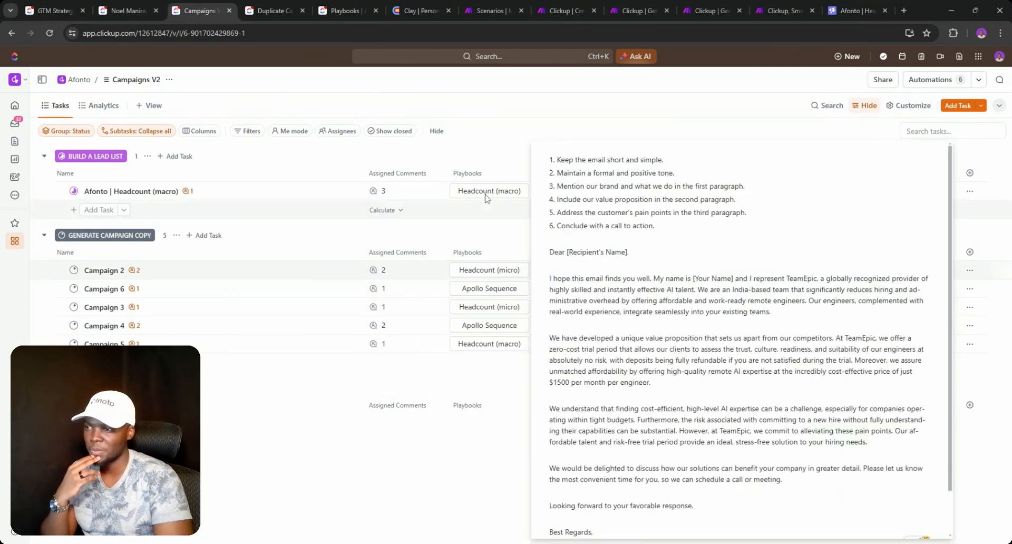
click(489, 222)
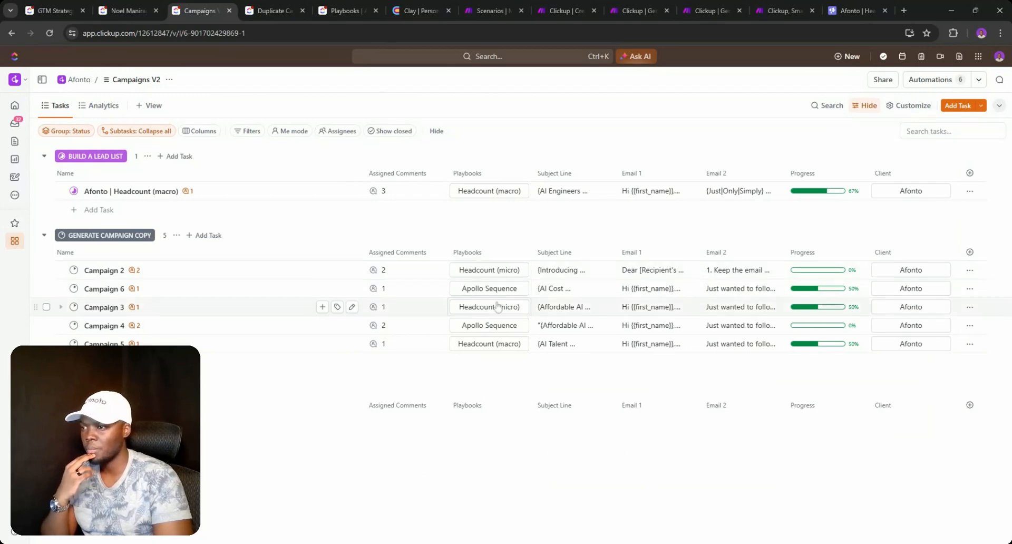
- Preview Campaign 6 and 3's Email 1, check GTM Strategy, then open the Afonto | Headcount (macro) Smartlead campaign
click(652, 292)
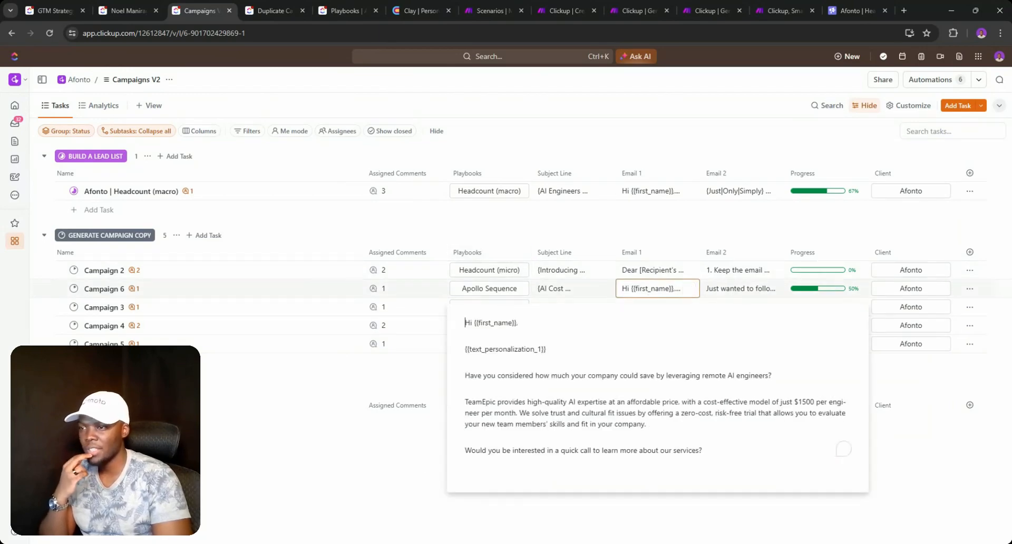
click(663, 234)
click(666, 307)
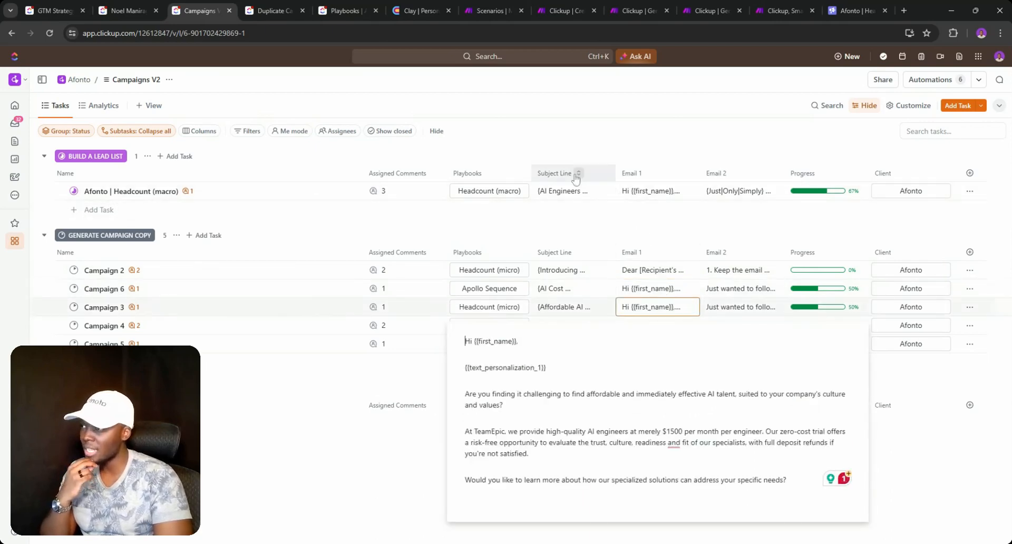
click(45, 5)
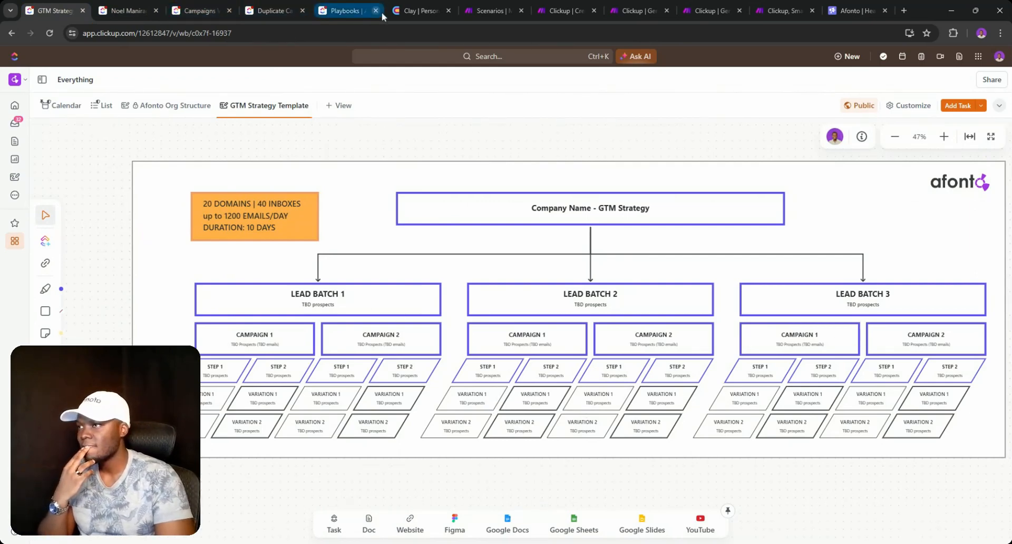
click(192, 9)
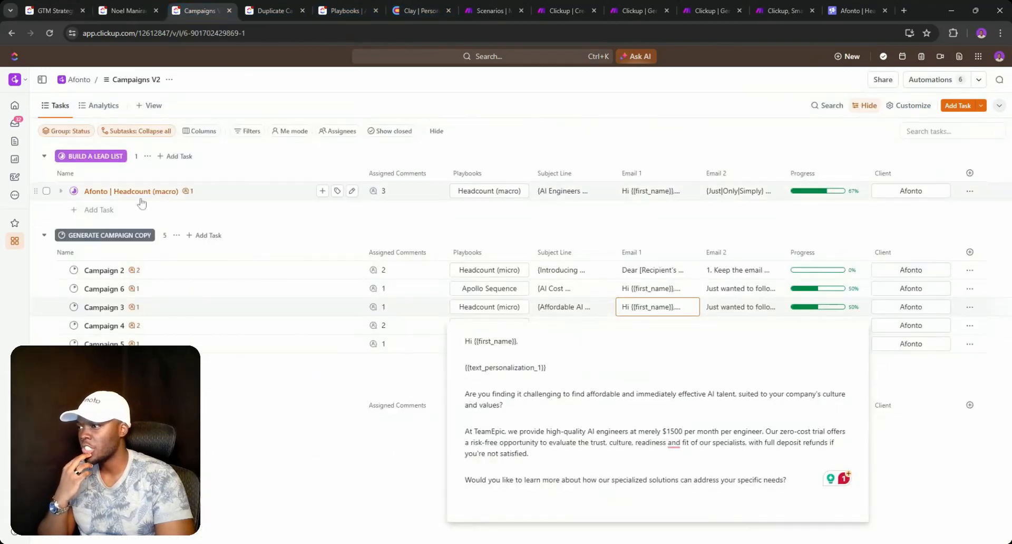
click(74, 190)
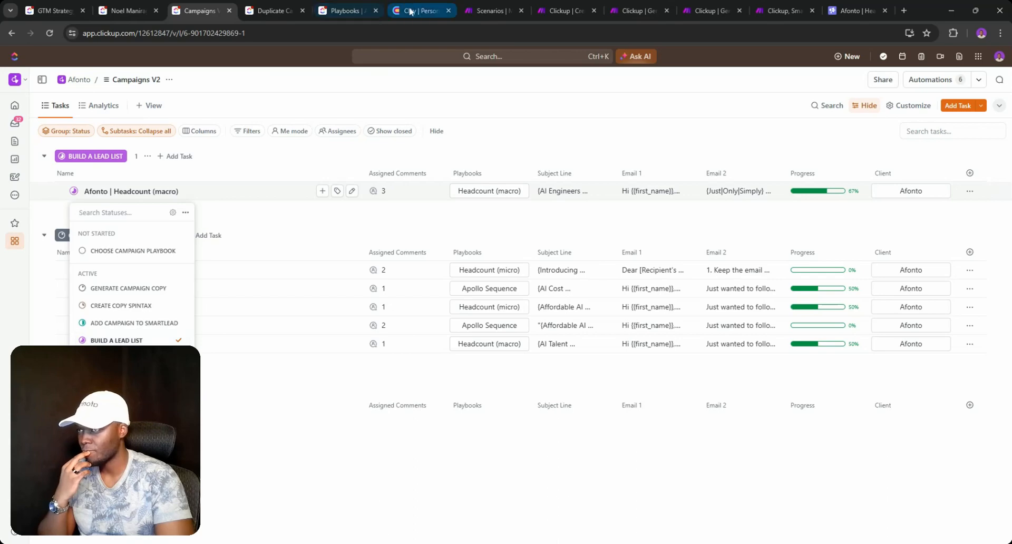
click(854, 11)
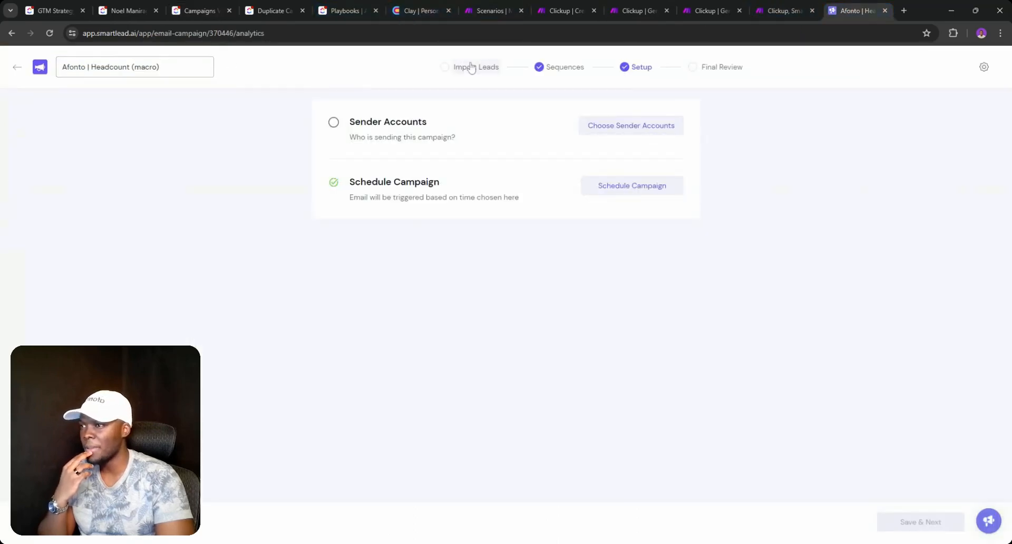
click(560, 69)
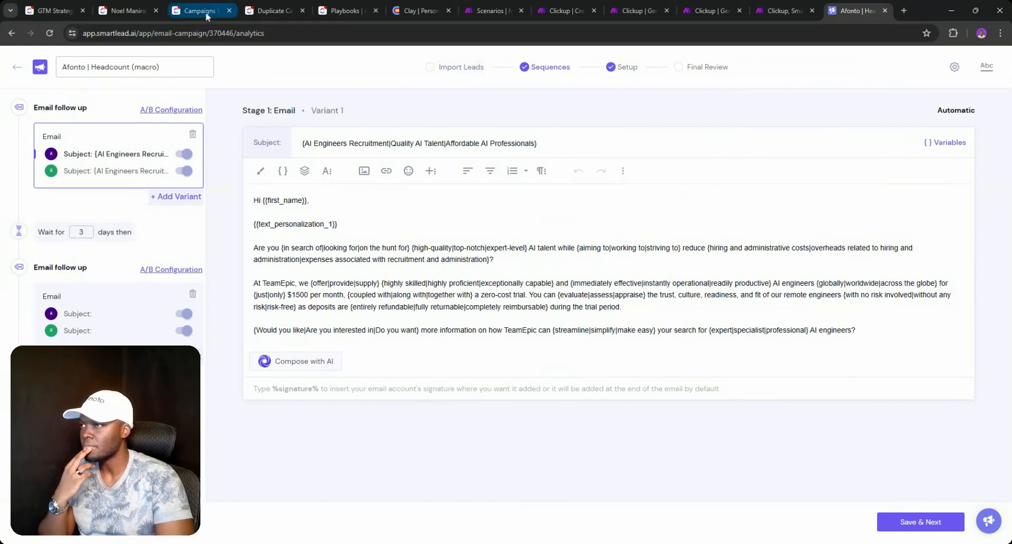
click(420, 11)
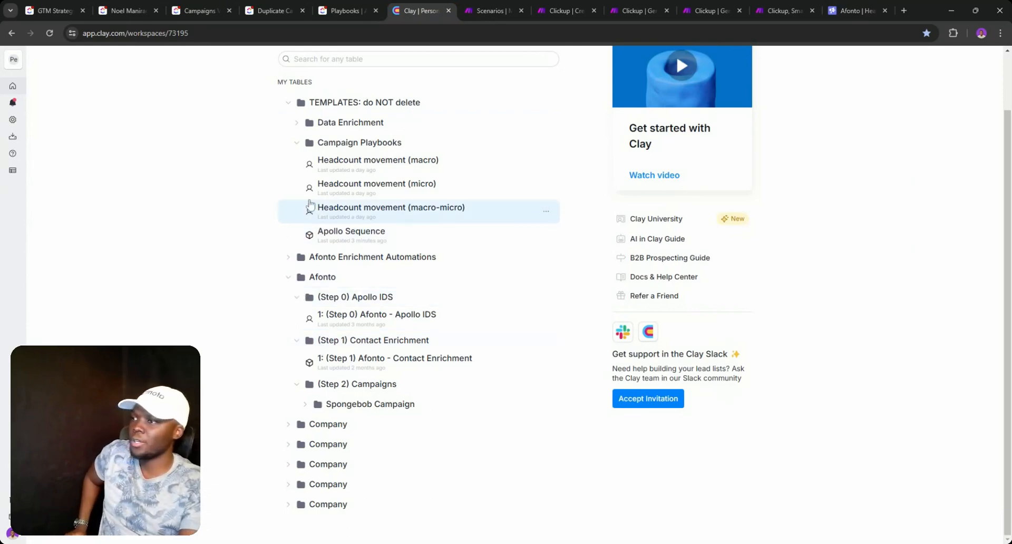
- Collapse the Campaign Playbooks folder, then toggle the (Step 2) Campaigns folder closed and open again
click(298, 145)
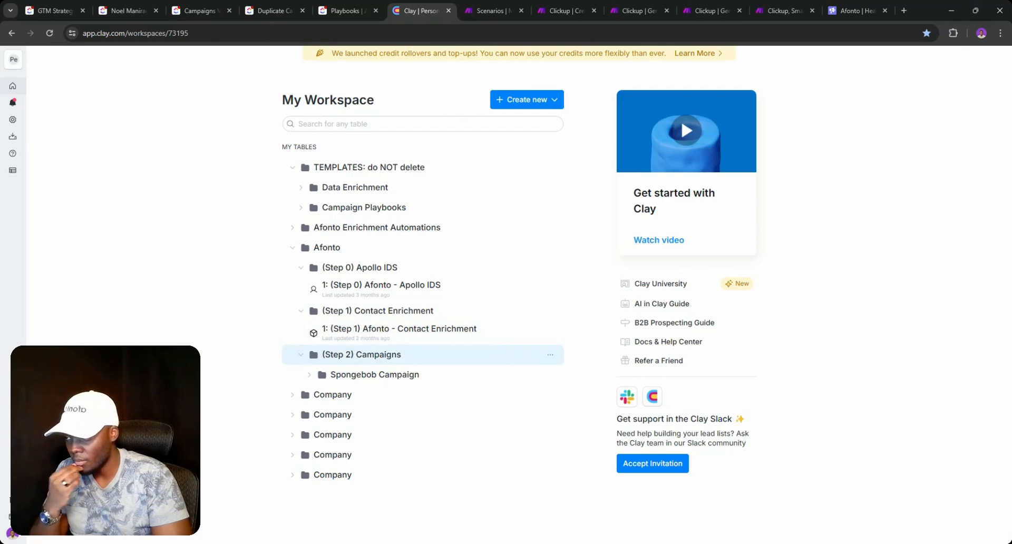
click(301, 355)
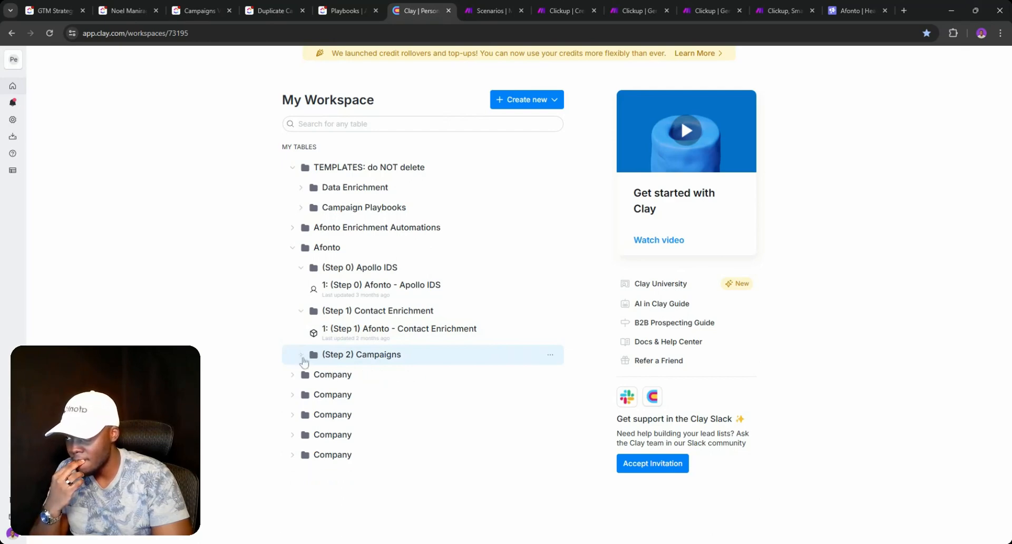
click(301, 354)
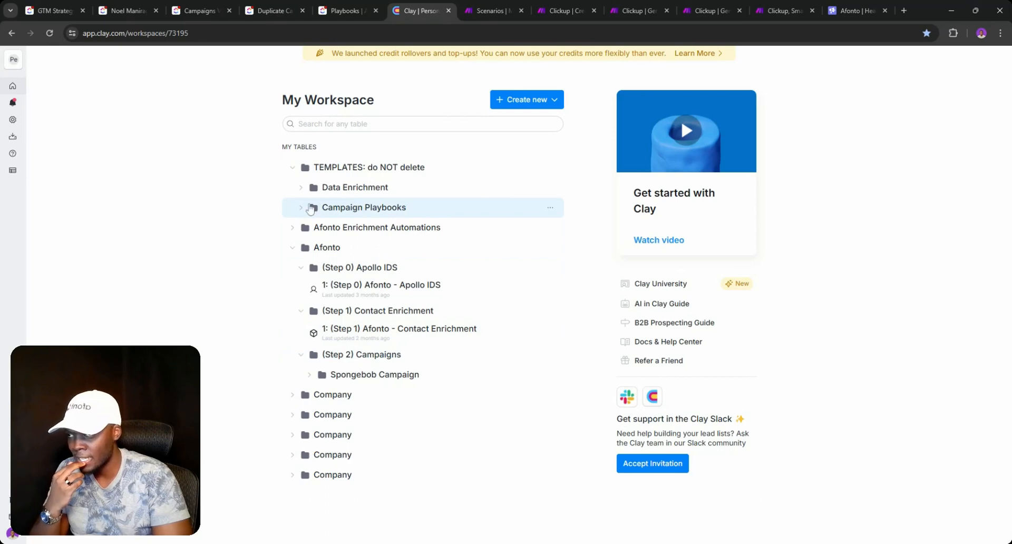
- Duplicate the Apollo Sequence table in the Campaign Playbooks folder
click(300, 210)
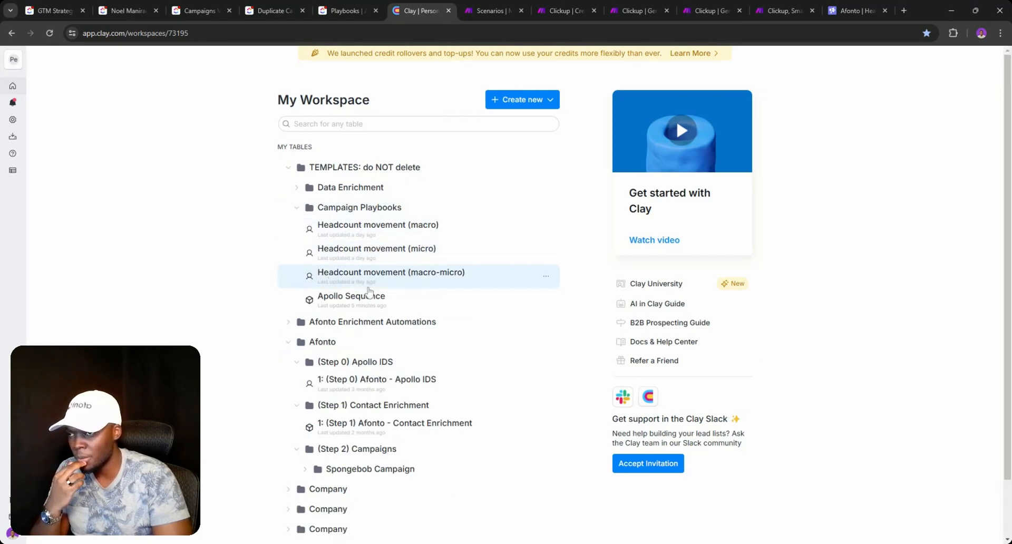
click(547, 301)
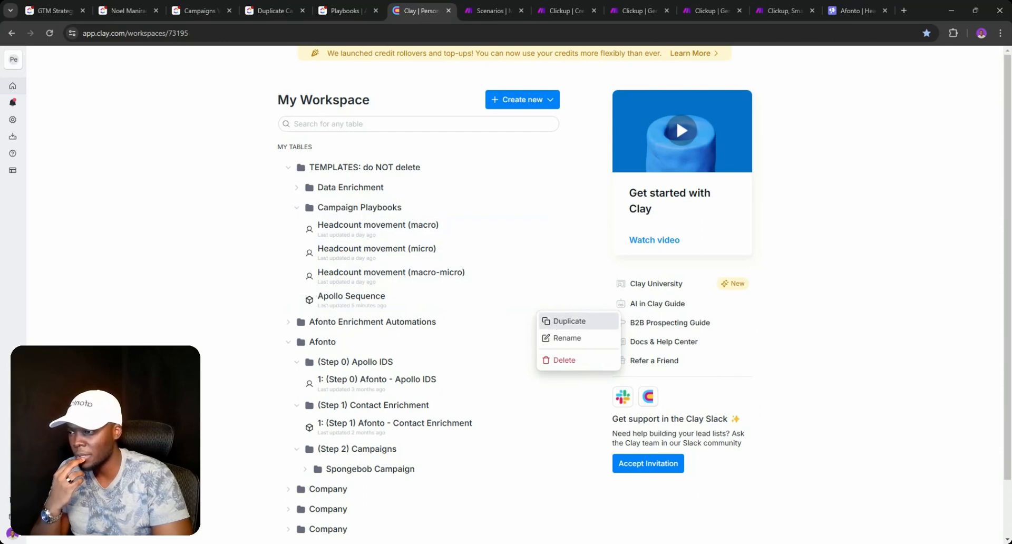
key(Escape)
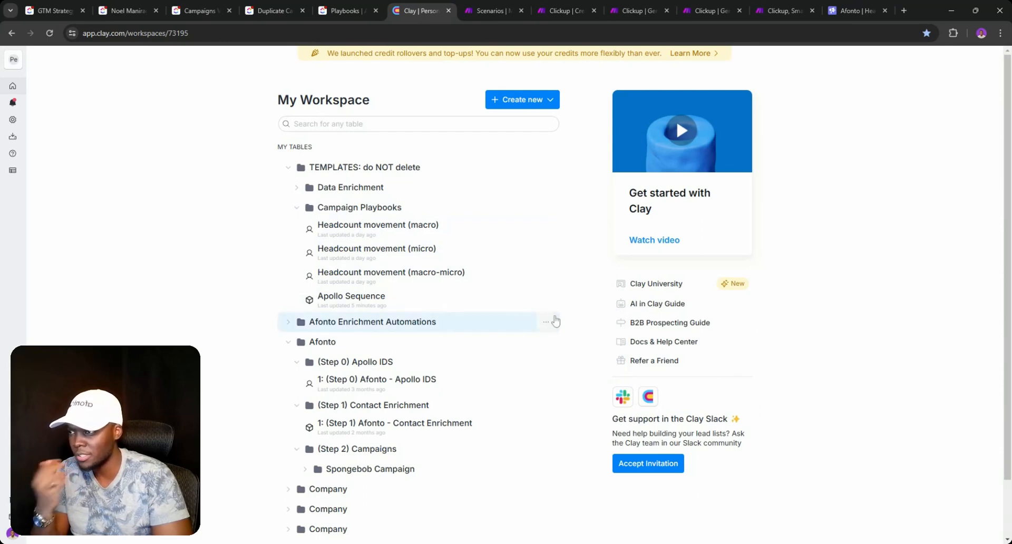
- Copy the Smartlead campaign name and paste it as the copied table's title
click(857, 10)
double_click(113, 67)
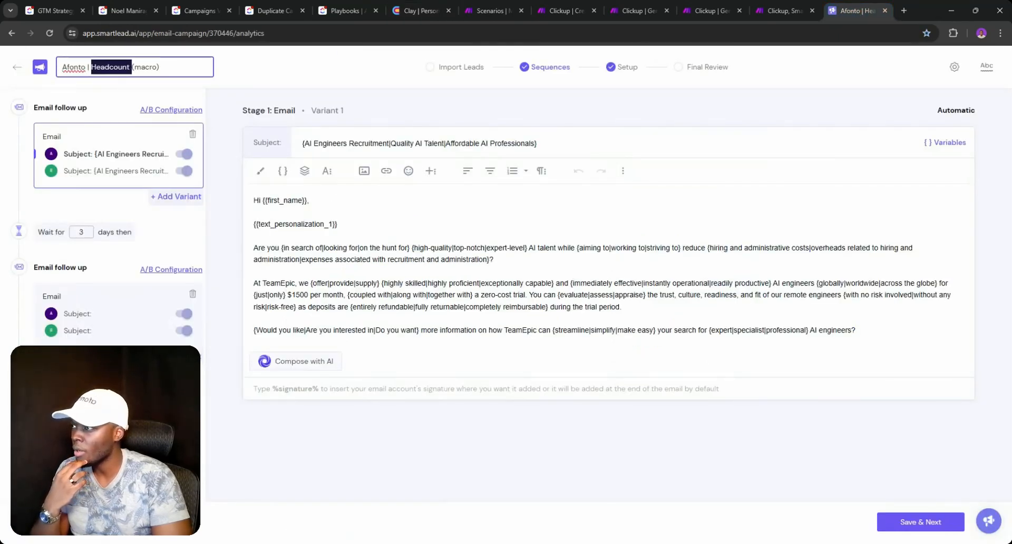
click(113, 67)
triple_click(113, 67)
key(ctrl+c)
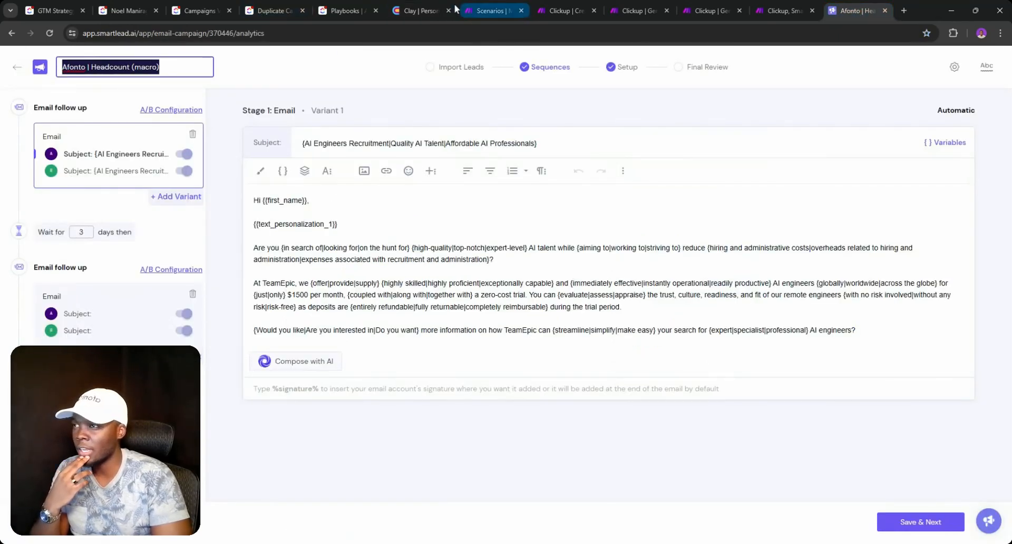
click(427, 10)
click(113, 65)
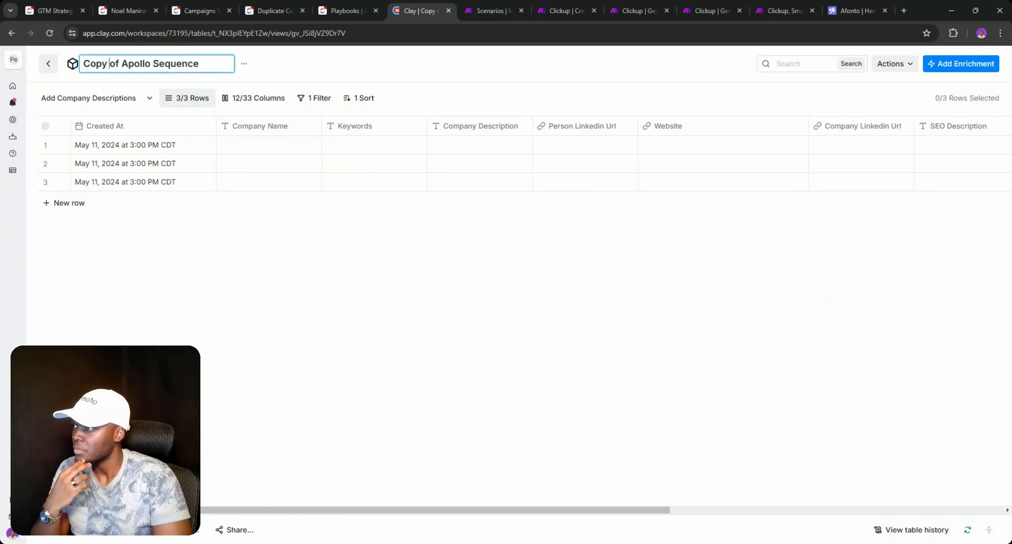
triple_click(115, 64)
key(ctrl+v)
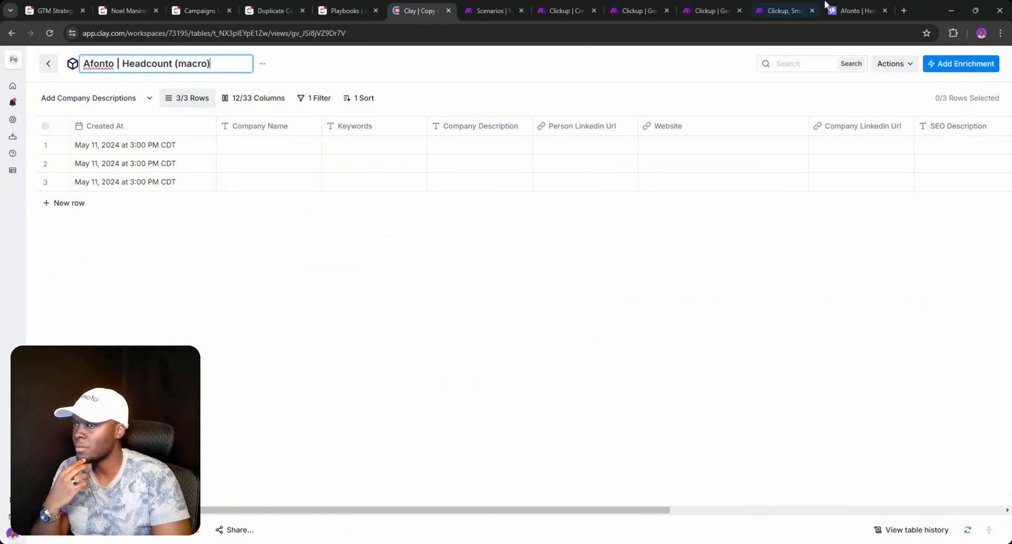
- Append ' | 1' to the title, making it Afonto | Headcount (macro) | 1
click(856, 11)
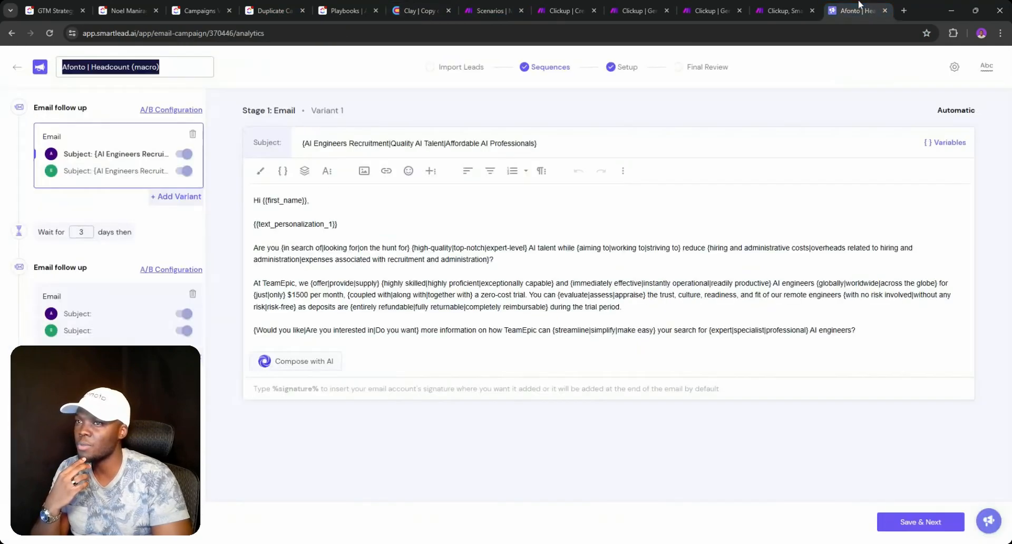
click(264, 12)
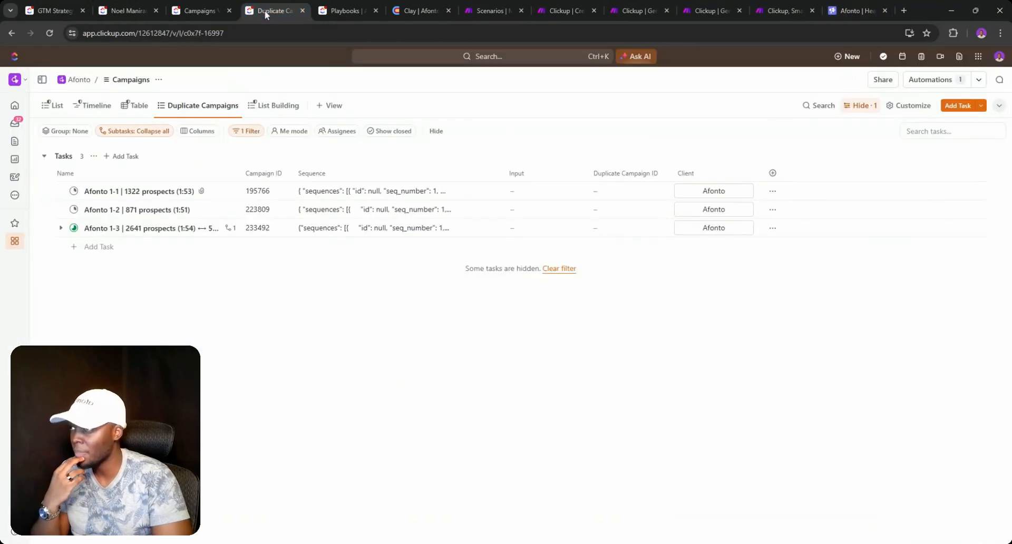
click(340, 9)
click(409, 12)
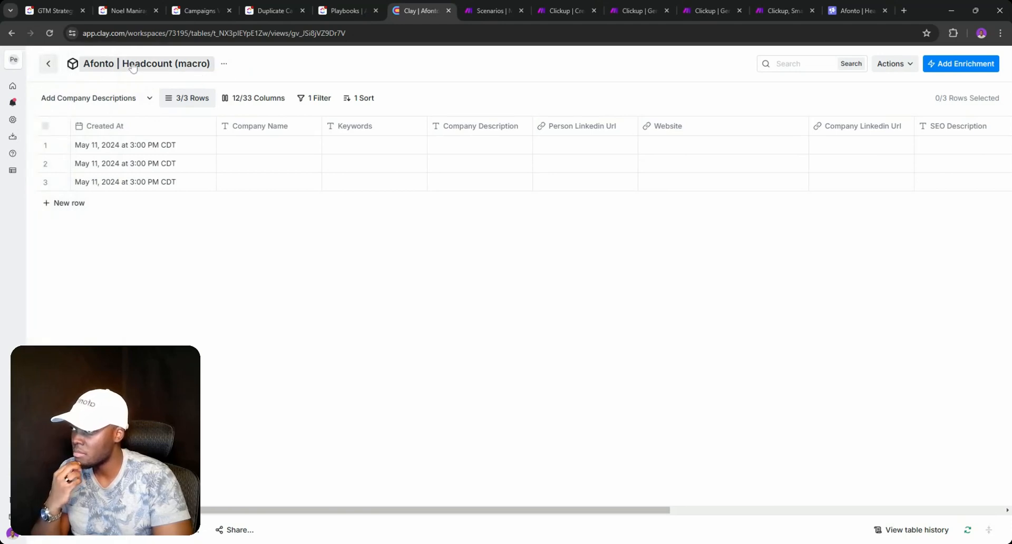
click(200, 66)
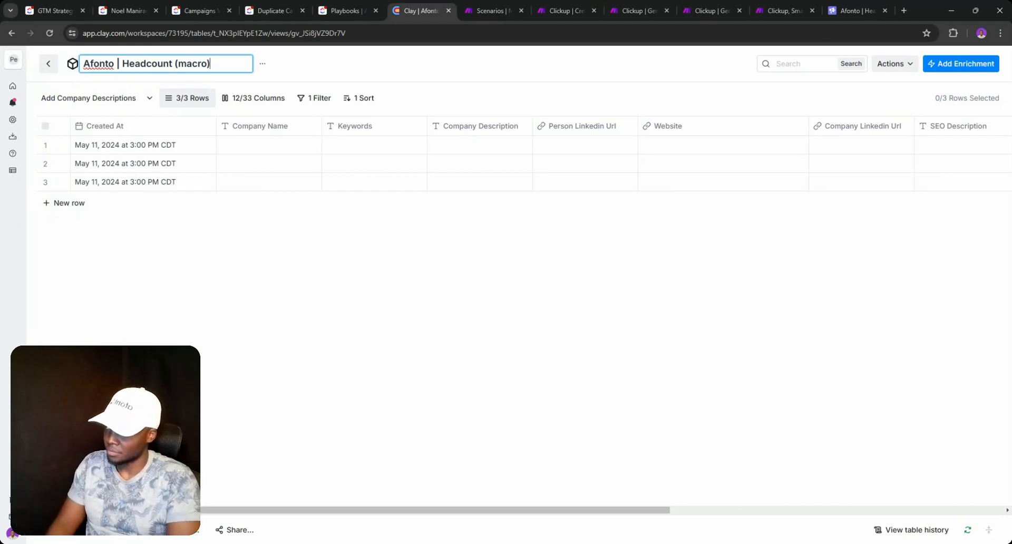
text(| 1)
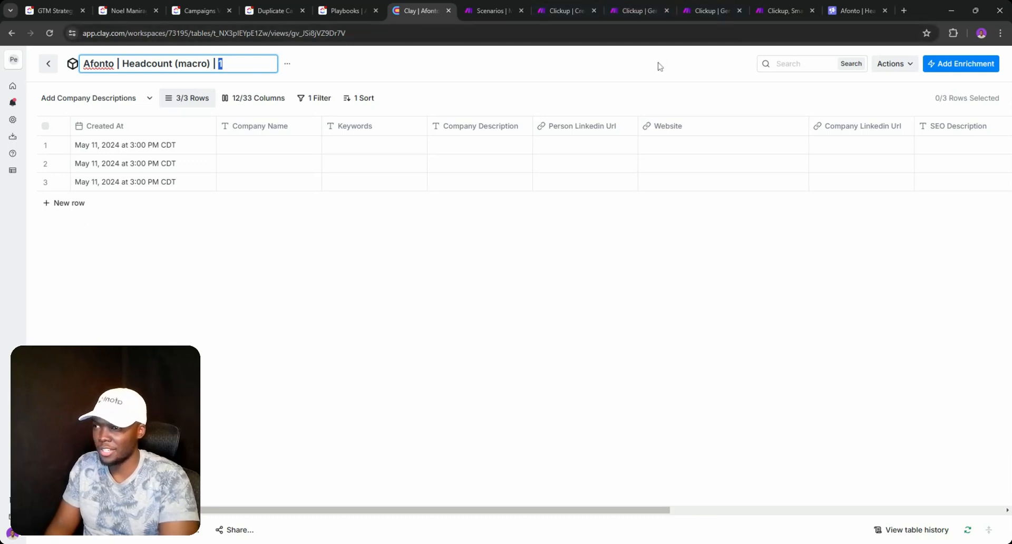
key(ctrl+a)
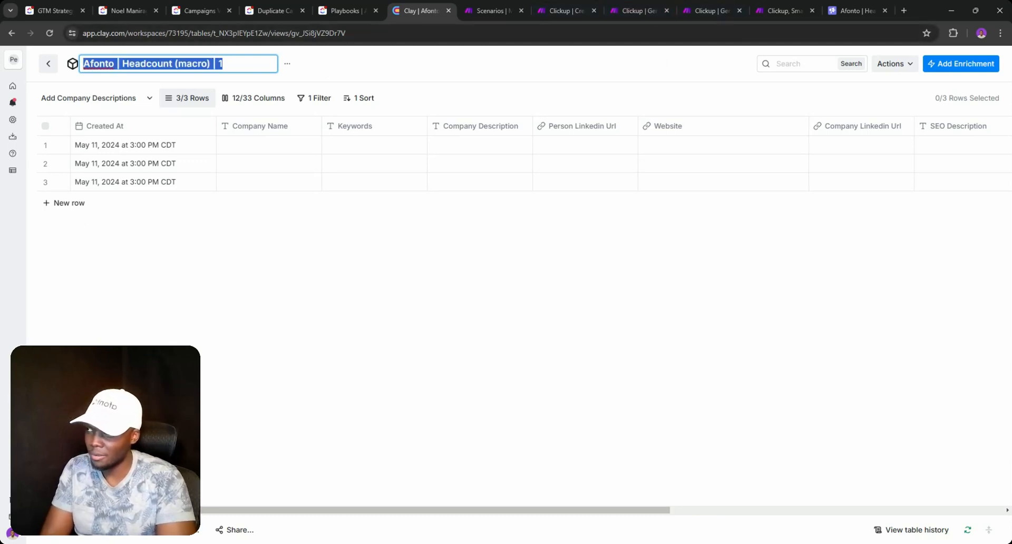
key(End)
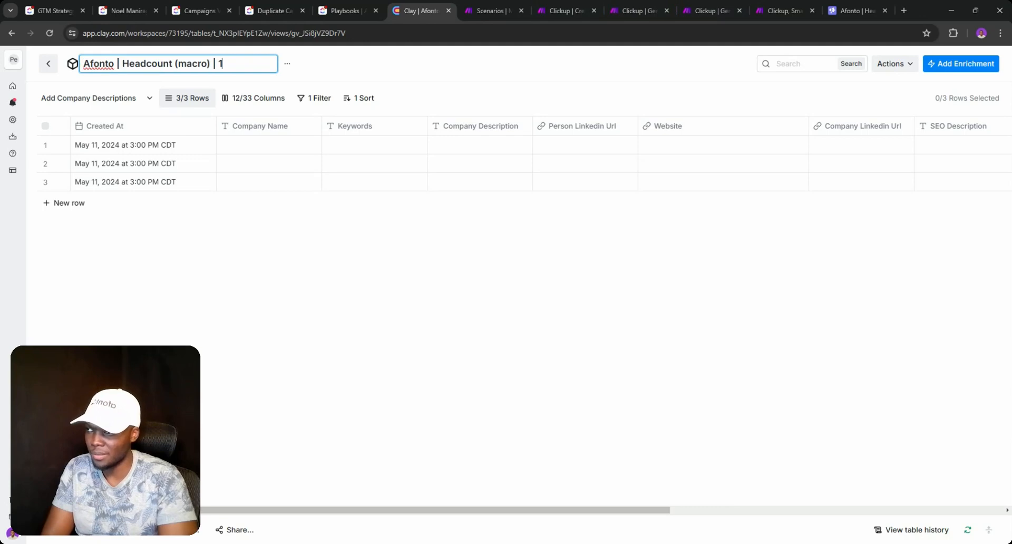
key(BackSpace)
key(BackSpace)
key(BackSpace)
key(BackSpace)
key(Return)
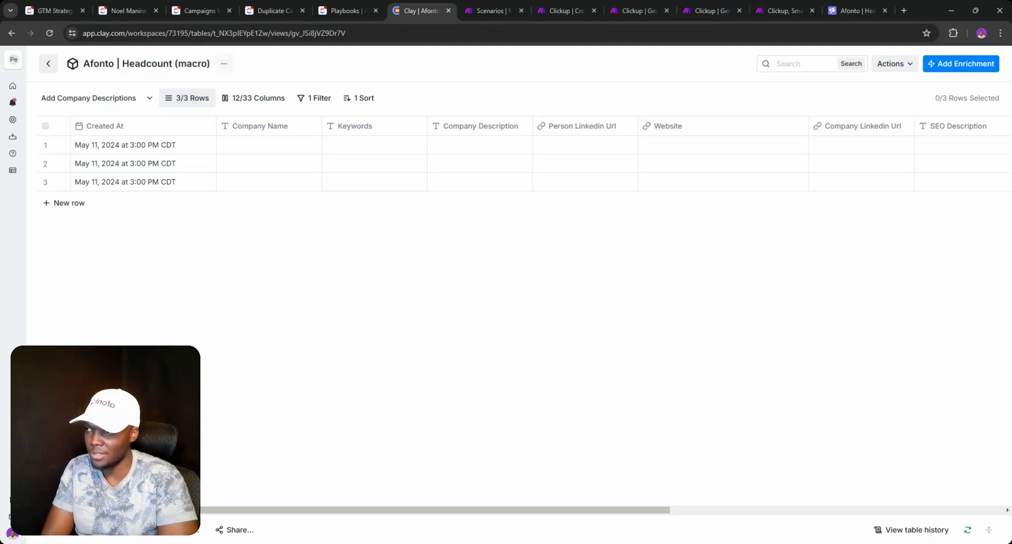
click(215, 67)
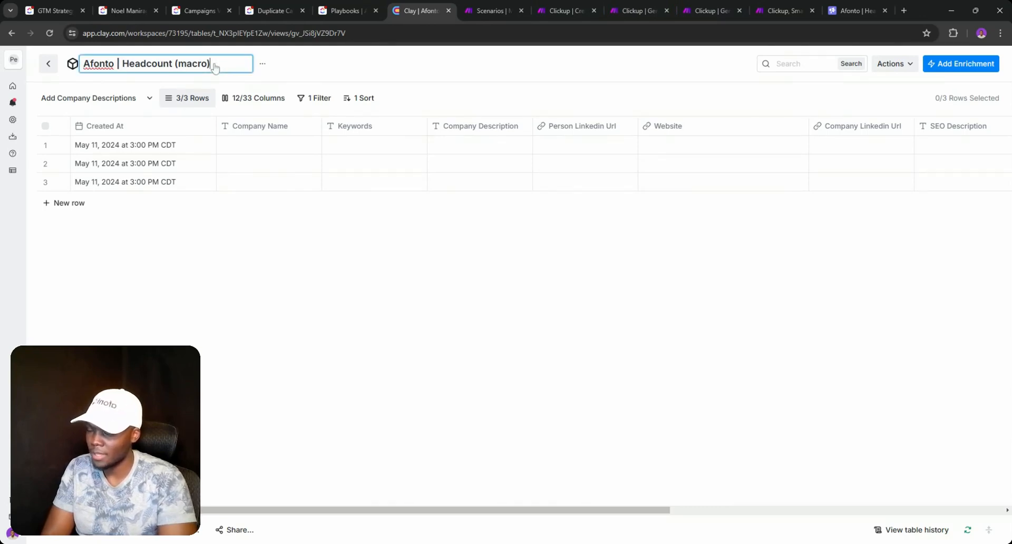
text(| 1)
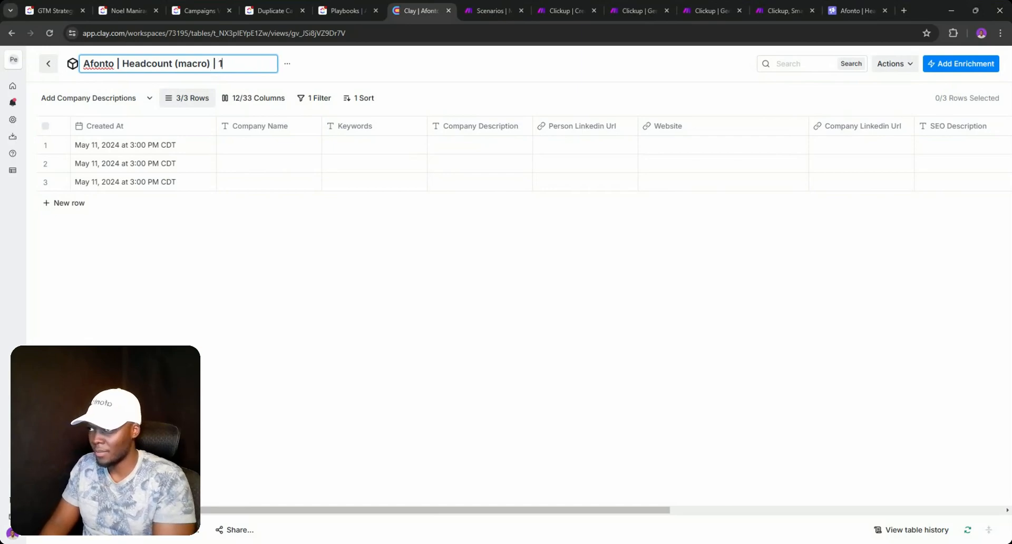
key(Return)
- Return to the workspace list and browse the Company, (Step 3) Campaigns and 55 Knots folders
click(48, 63)
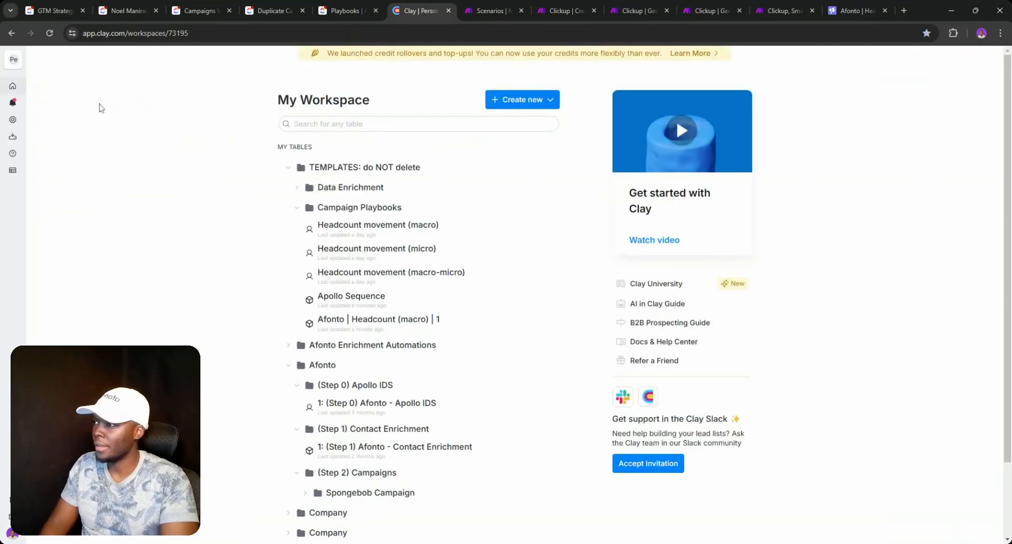
scroll(439, 305, down, 2)
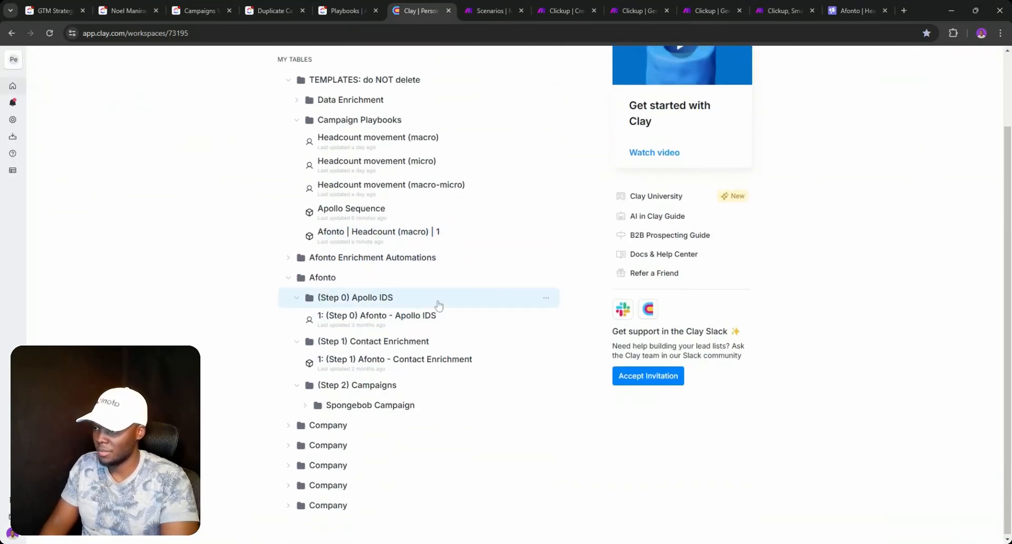
click(289, 425)
click(308, 505)
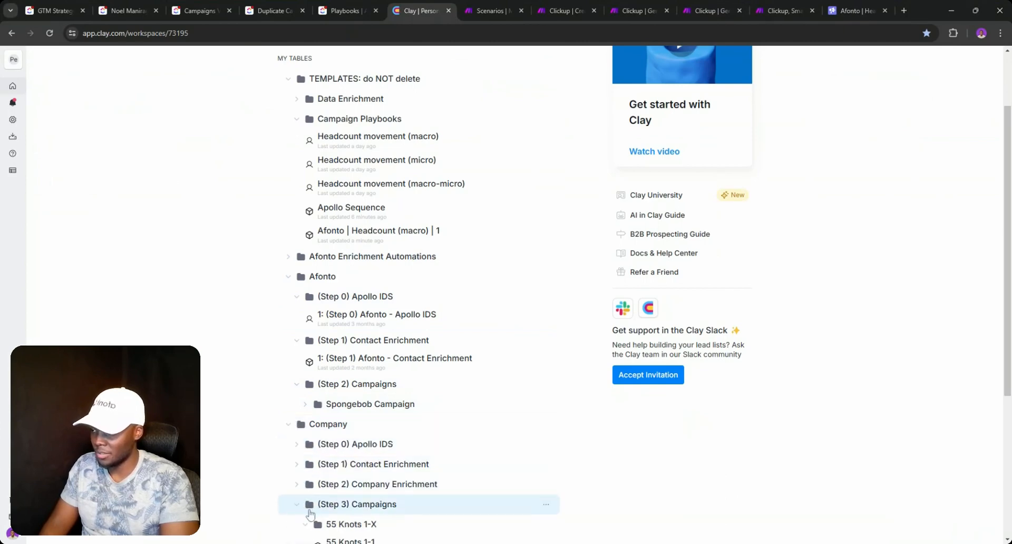
scroll(312, 523, down, 2)
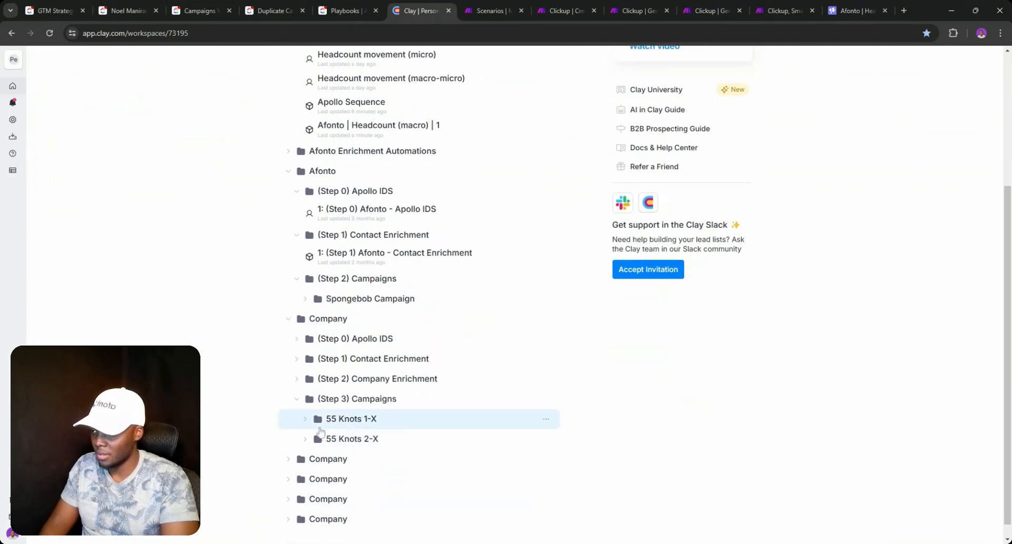
click(310, 420)
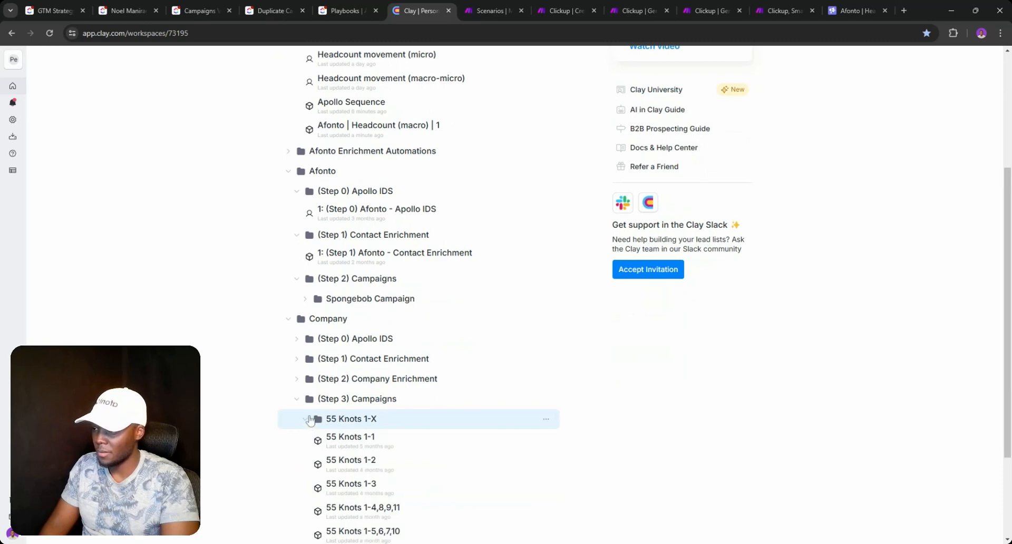
click(289, 319)
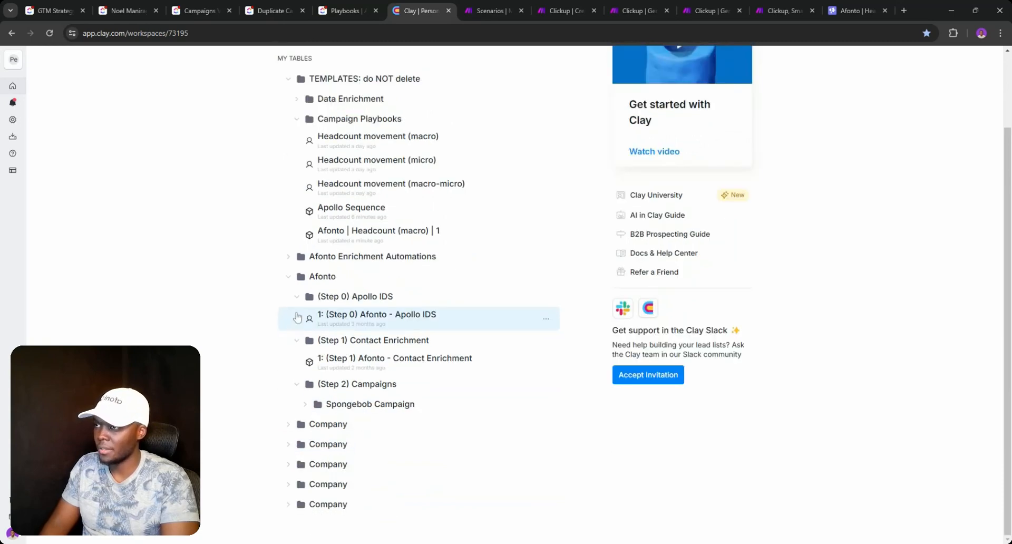
- Rename the Afonto | Headcount (macro) | 1 table to Afonto | Headcount (macro) | 1-1
click(453, 235)
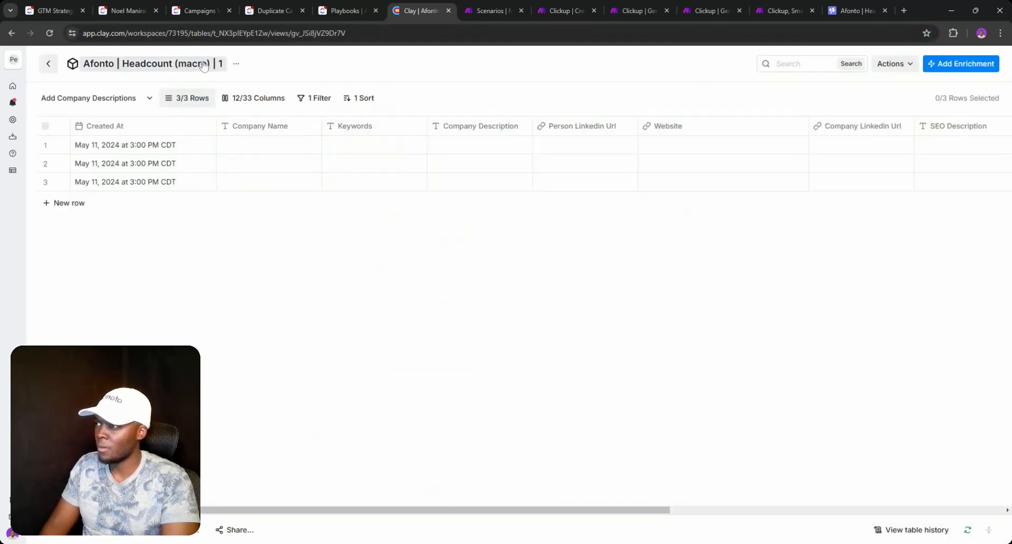
click(222, 66)
text(-1)
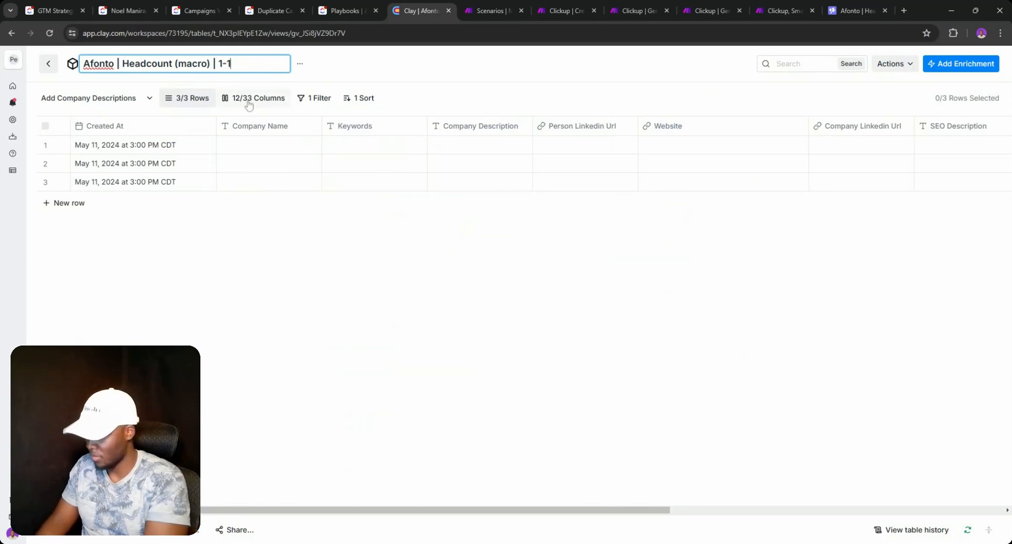
key(Return)
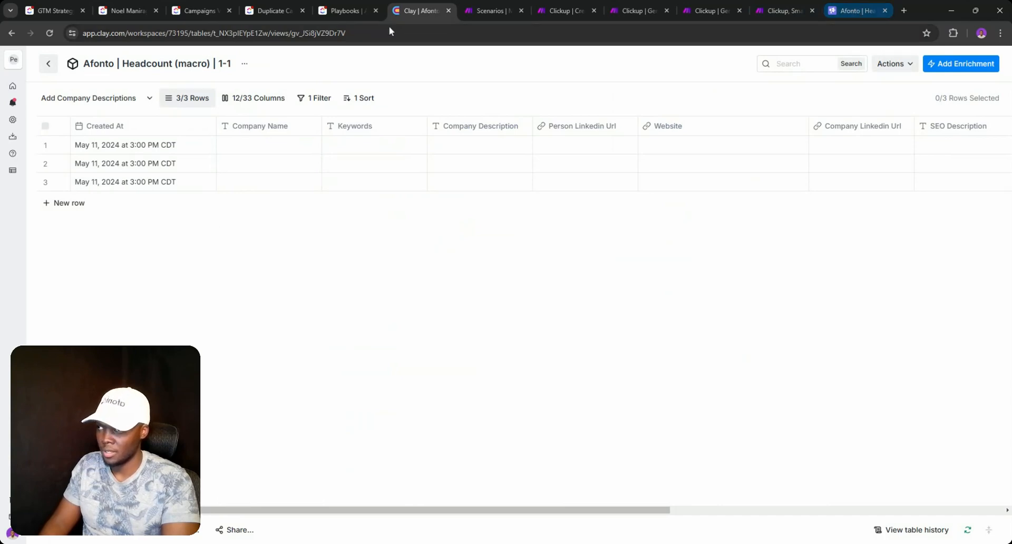
click(226, 63)
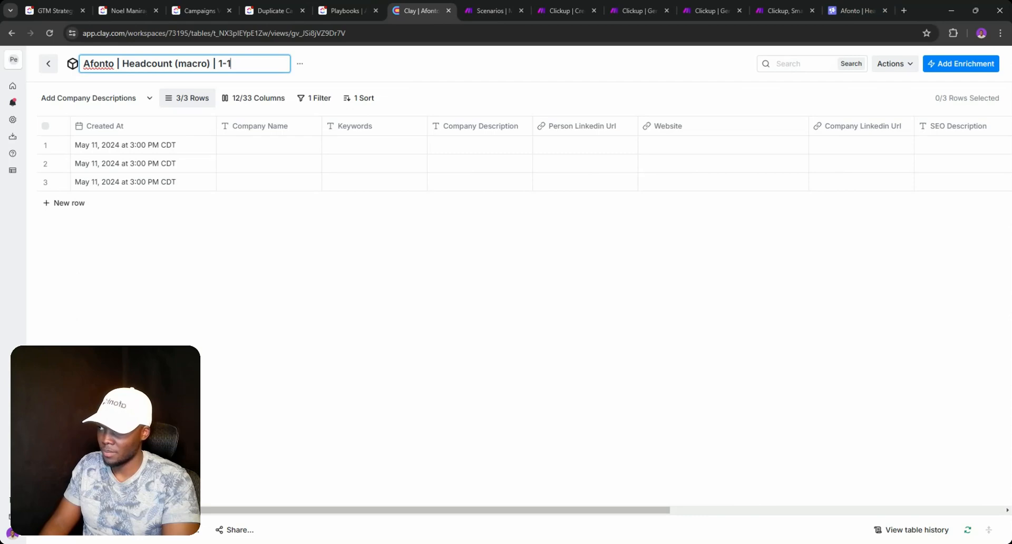
click(351, 73)
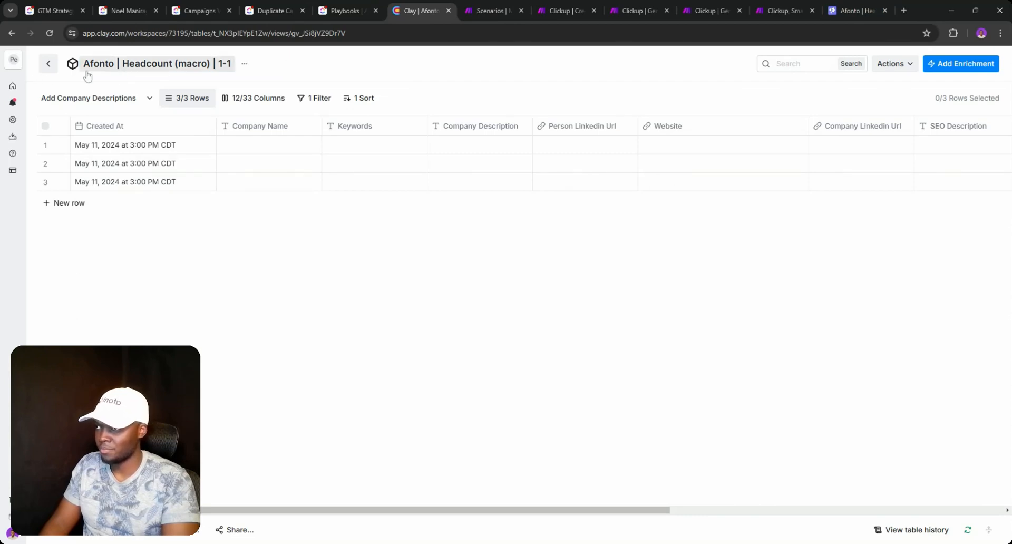
click(57, 69)
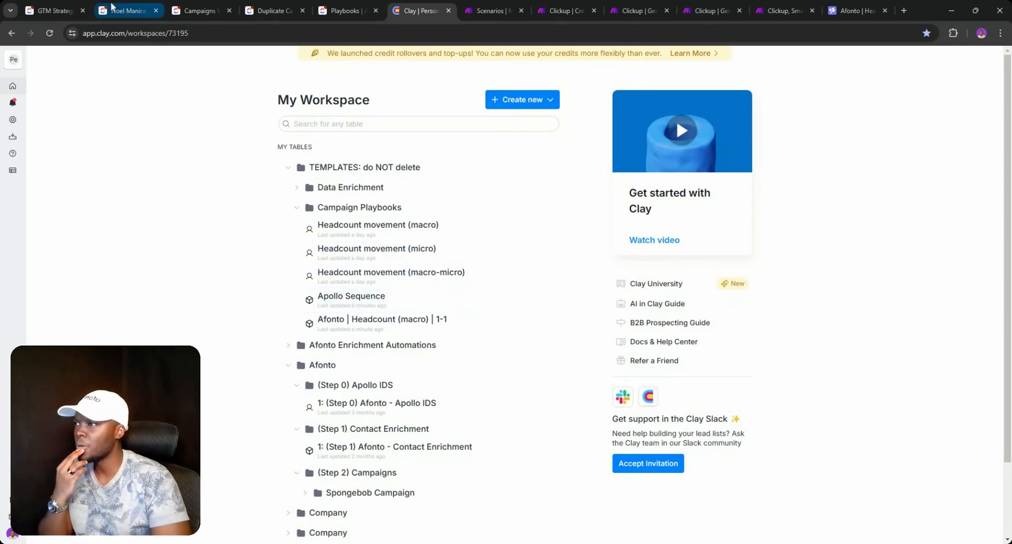
- Add a full stop to the Playbooks task-created comment automation's text and save it
click(347, 10)
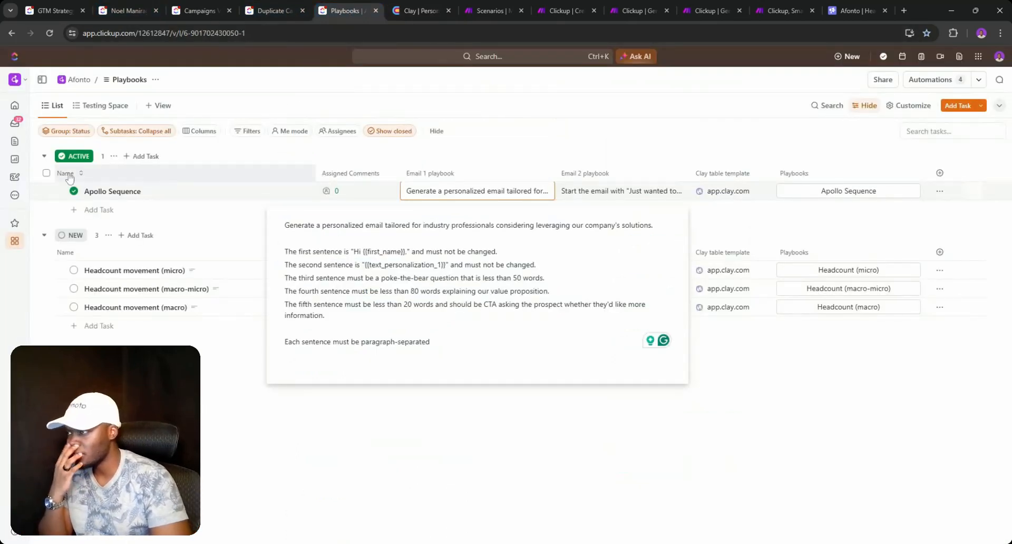
click(74, 191)
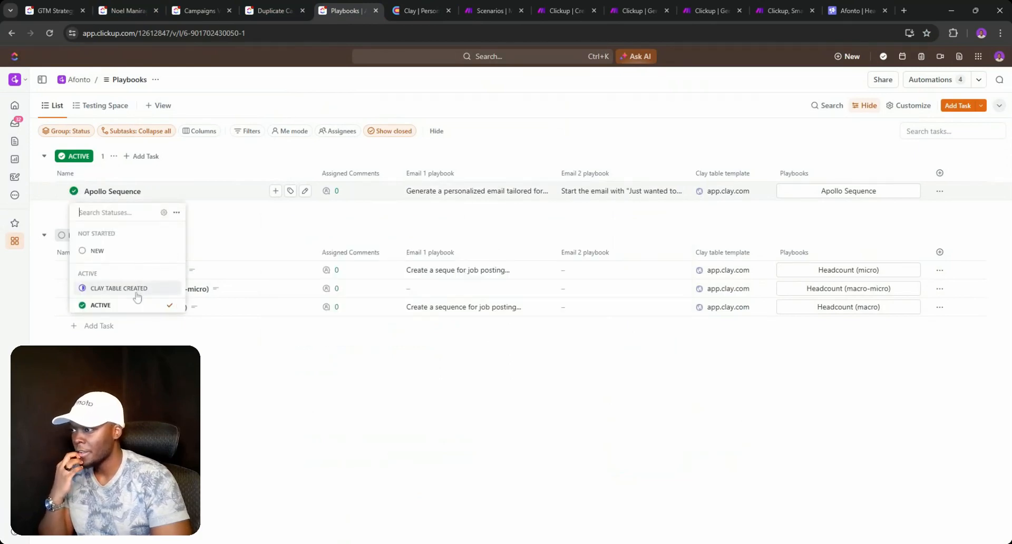
click(931, 85)
click(931, 83)
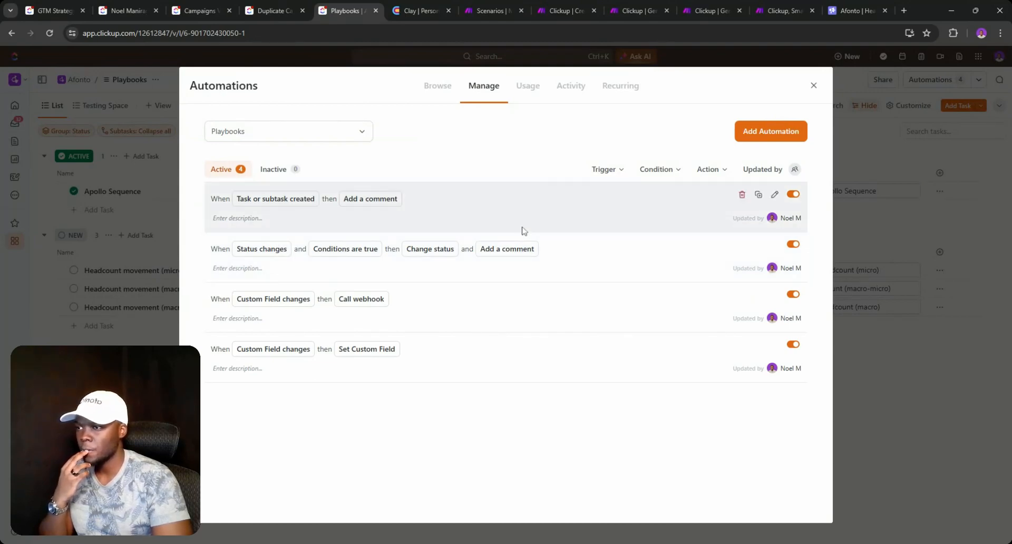
click(772, 196)
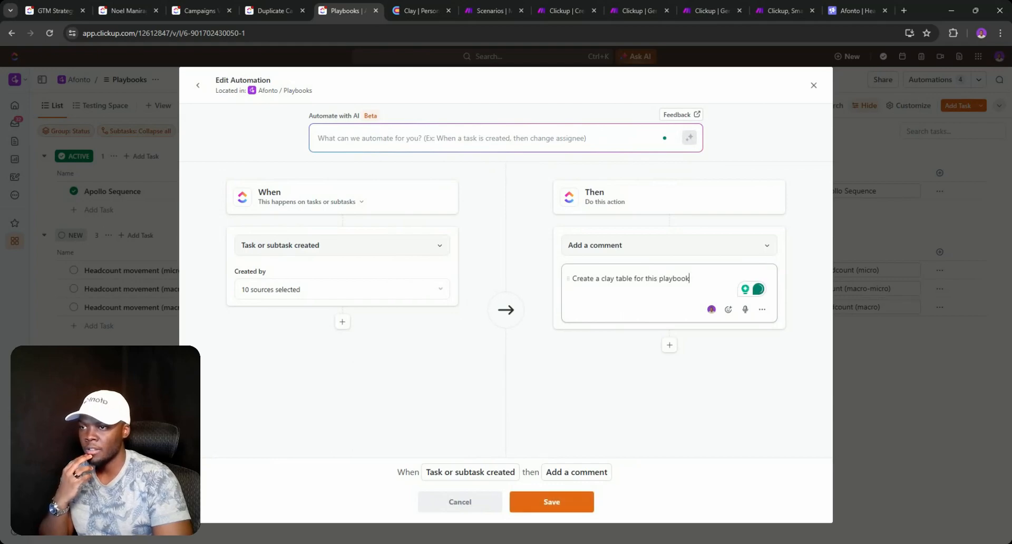
text(.)
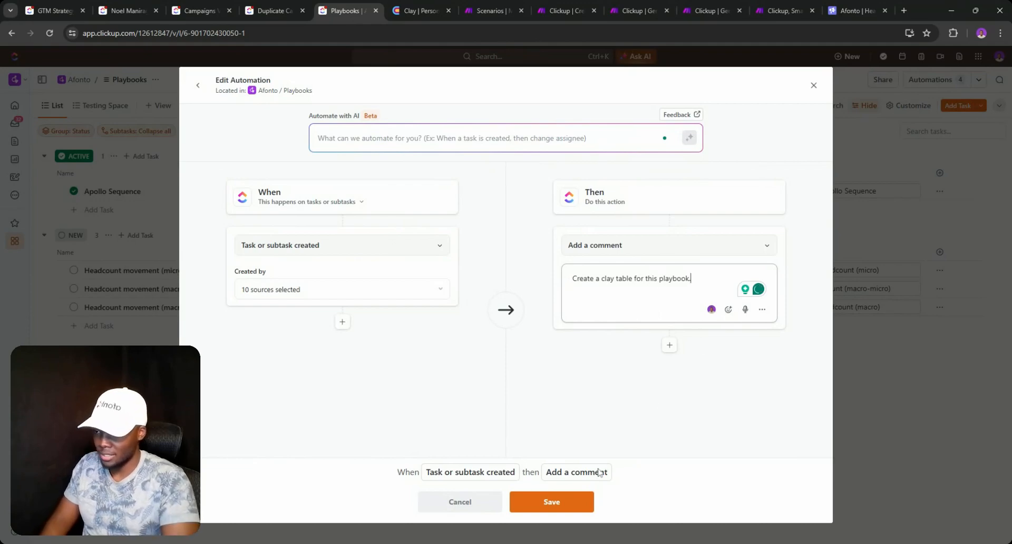
click(574, 501)
click(813, 84)
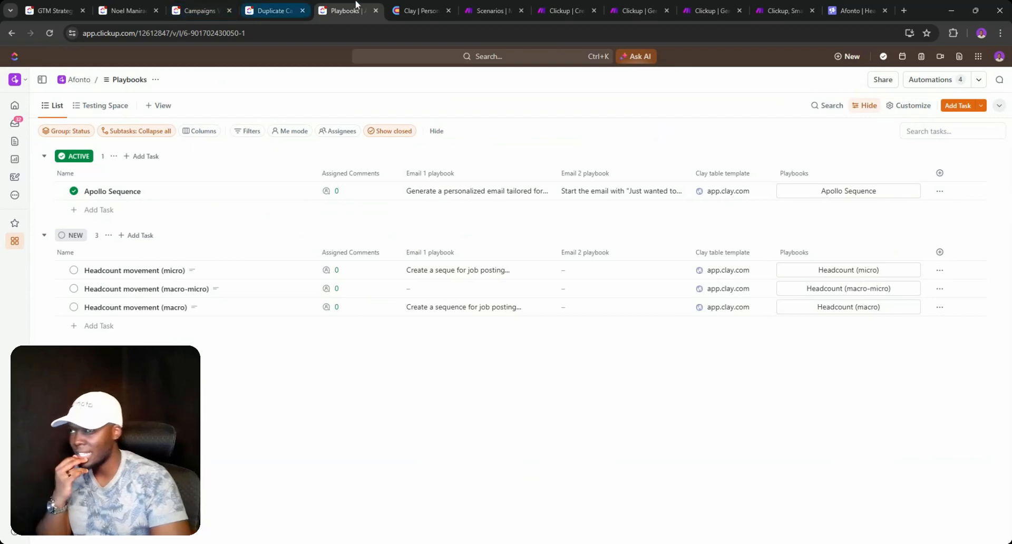
click(420, 11)
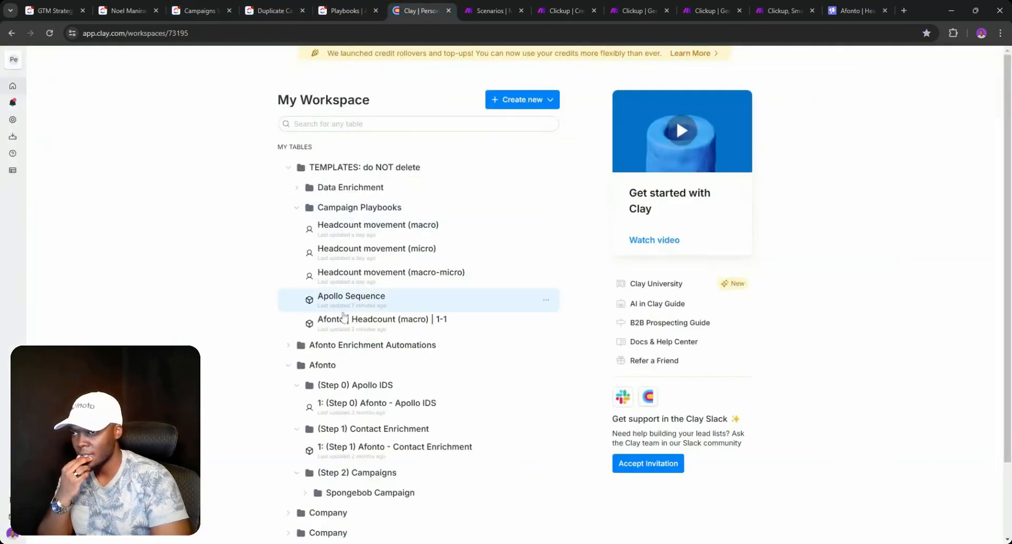
- Switch to the ClickUp Campaigns V2 list
click(210, 8)
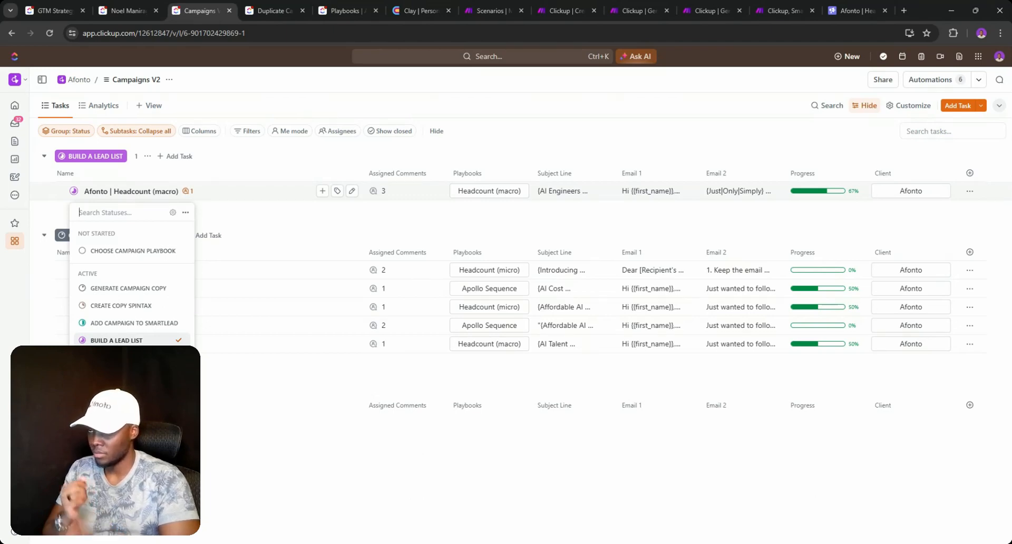
- Review the fourth, fifth and last Campaigns V2 automations, then choose to duplicate the second
click(944, 78)
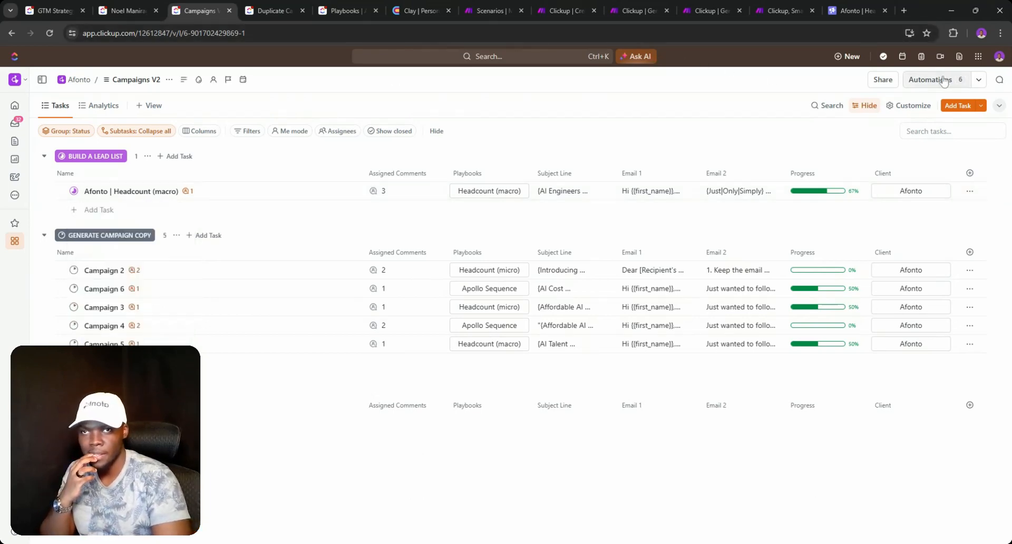
click(944, 78)
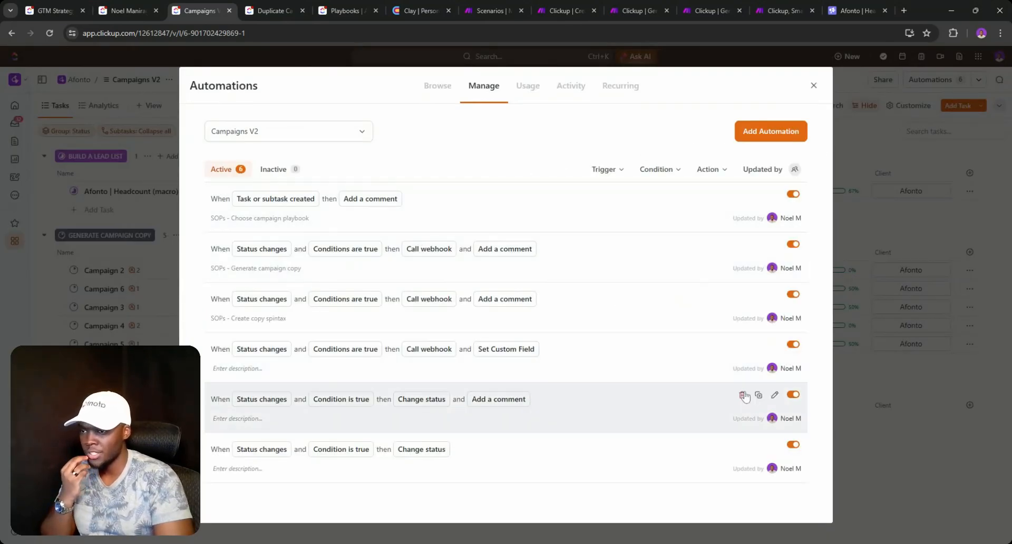
click(774, 396)
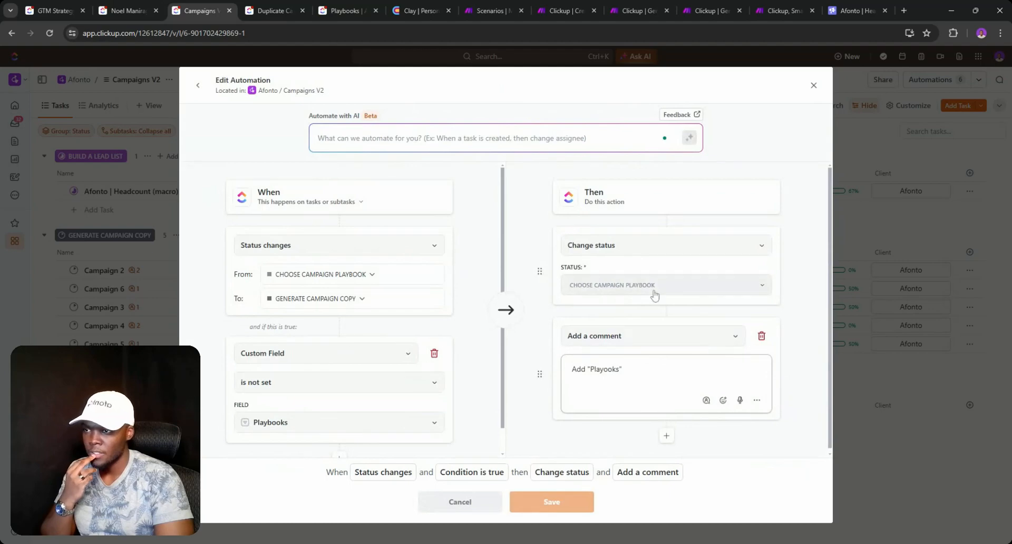
click(434, 501)
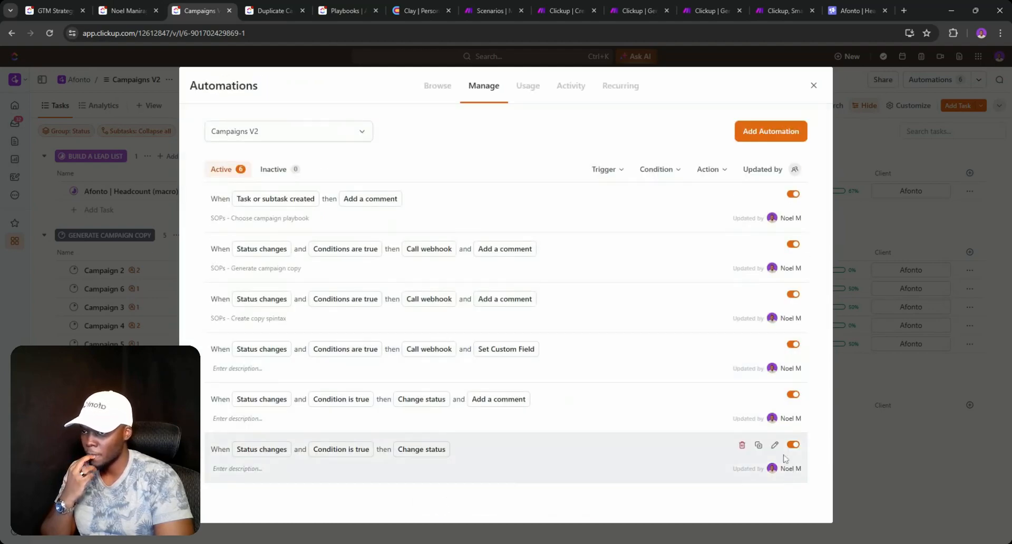
click(774, 446)
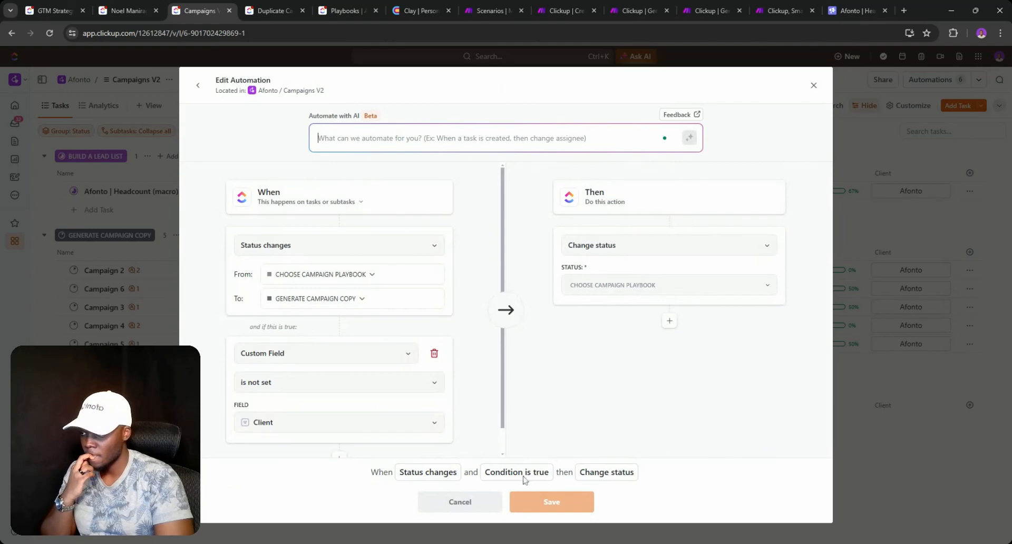
click(470, 505)
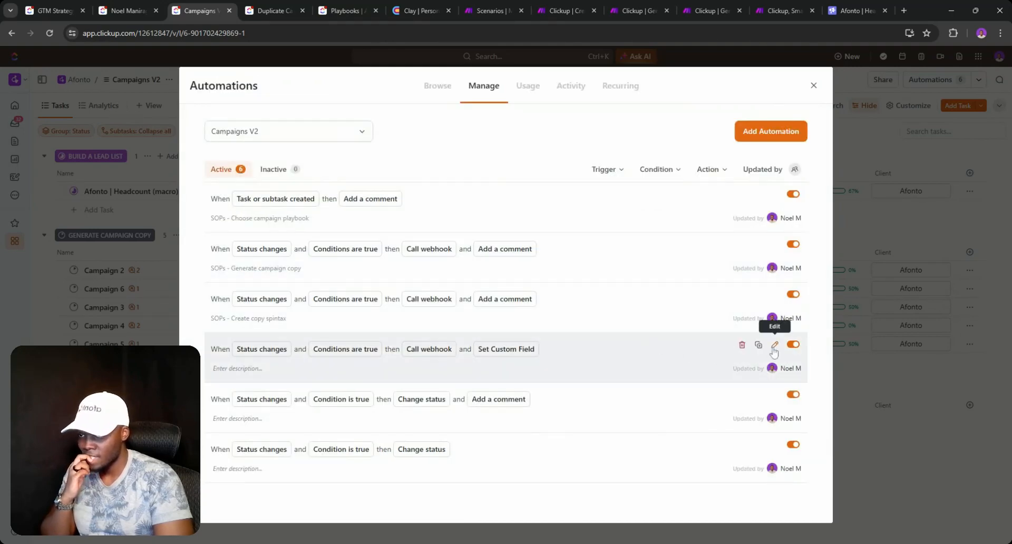
click(774, 345)
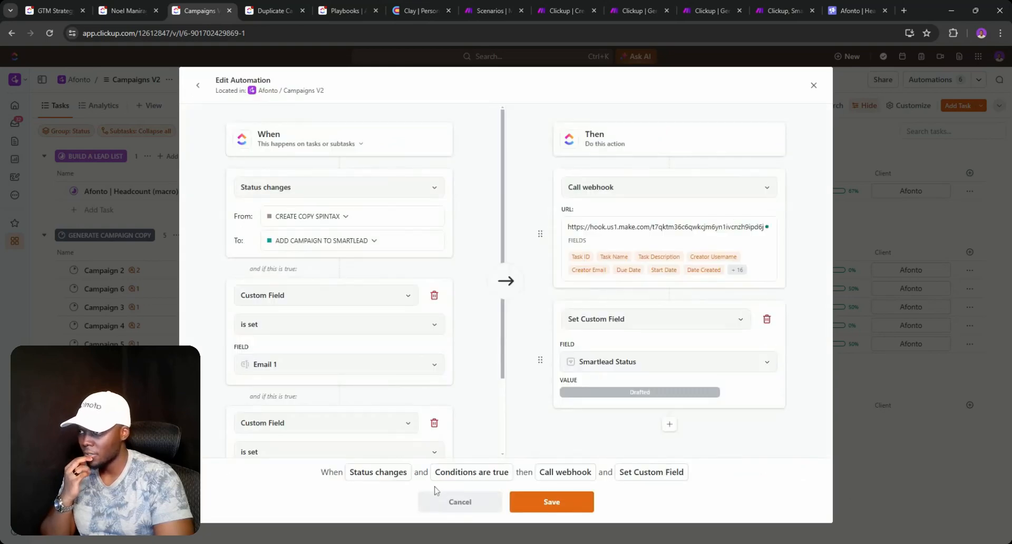
click(459, 501)
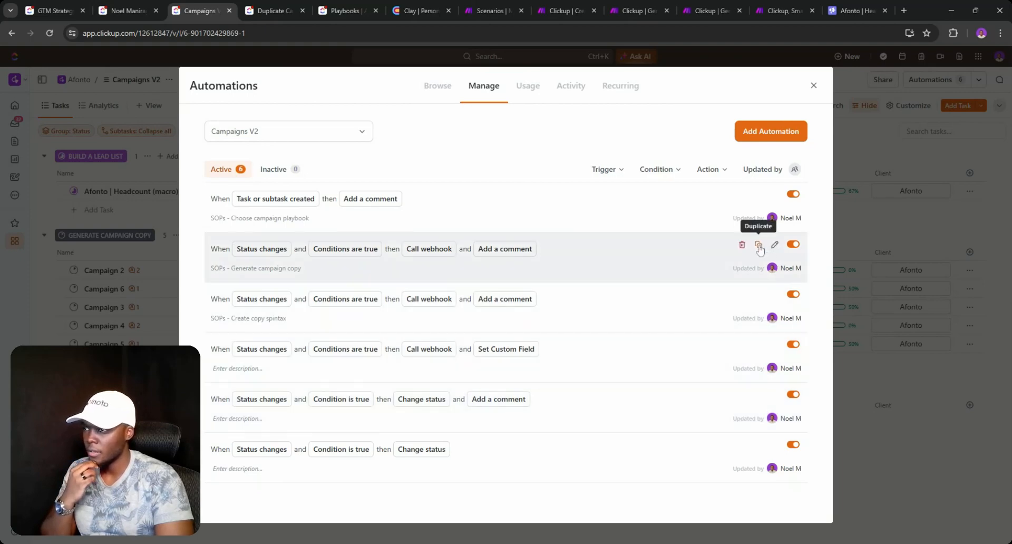
click(759, 246)
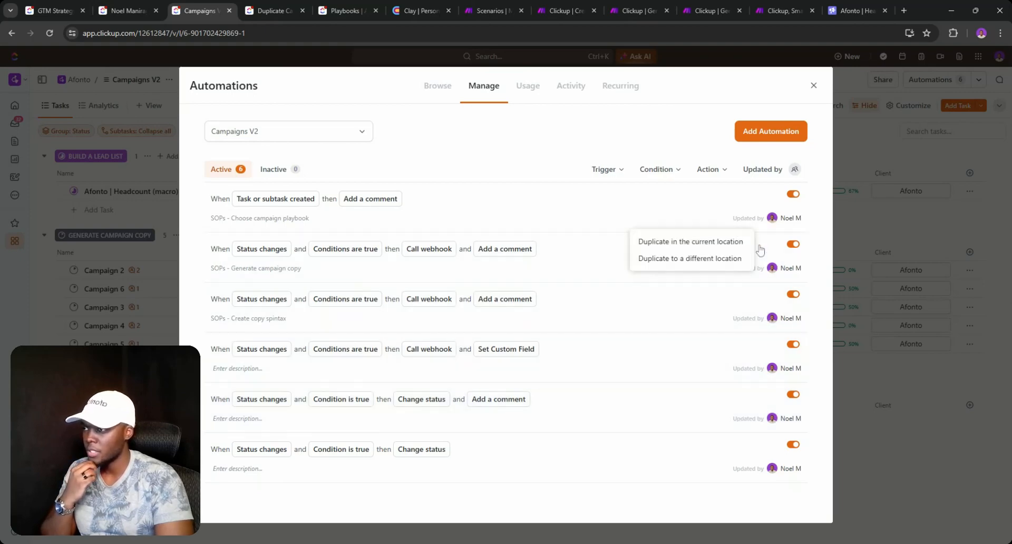
- Duplicate the automation within Campaigns V2 and clear the copied webhook URL
click(721, 243)
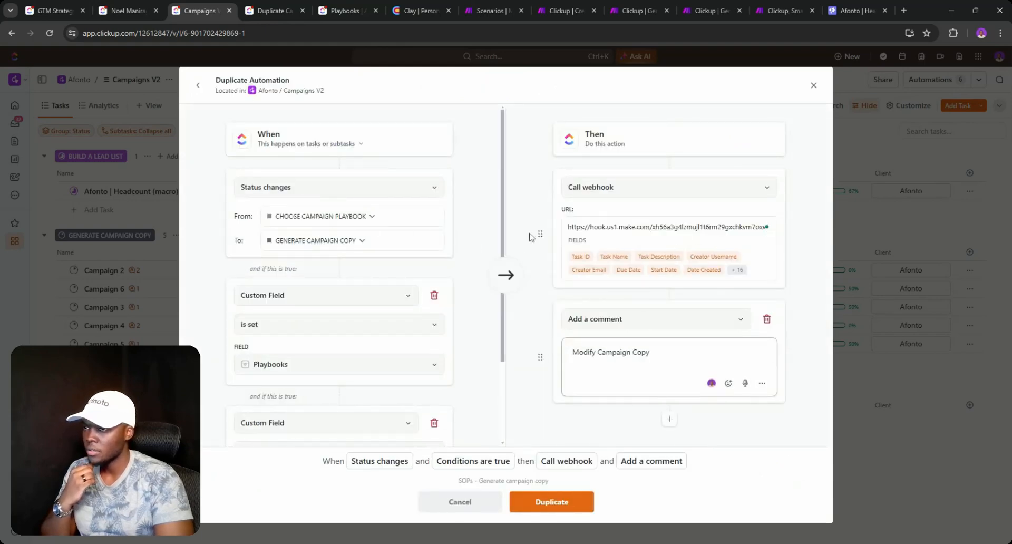
click(664, 227)
key(ctrl+a)
key(BackSpace)
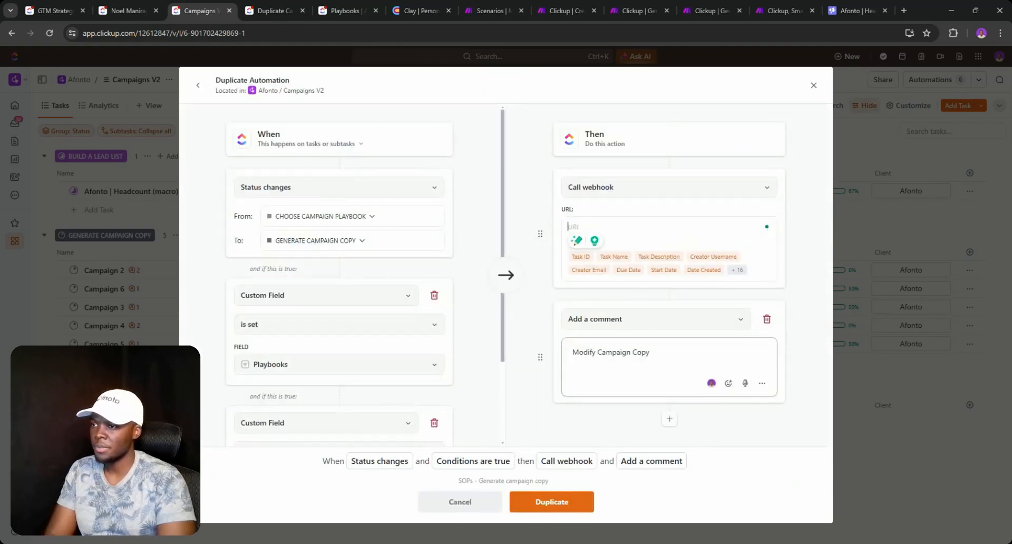
- Set the trigger to status changing from ADD CAMPAIGN TO SMARTLEAD to BUILD A LEAD LIST
click(337, 216)
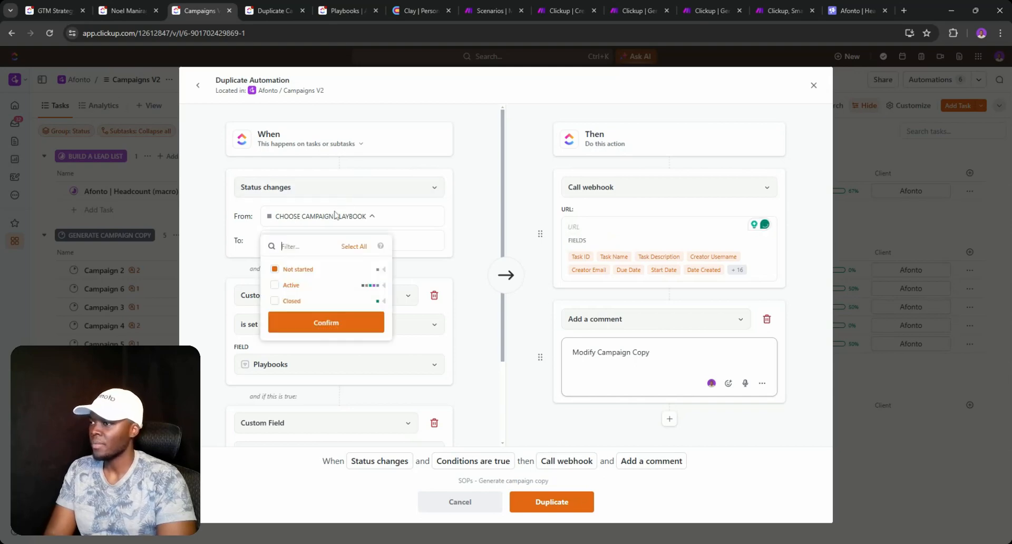
click(384, 285)
click(274, 332)
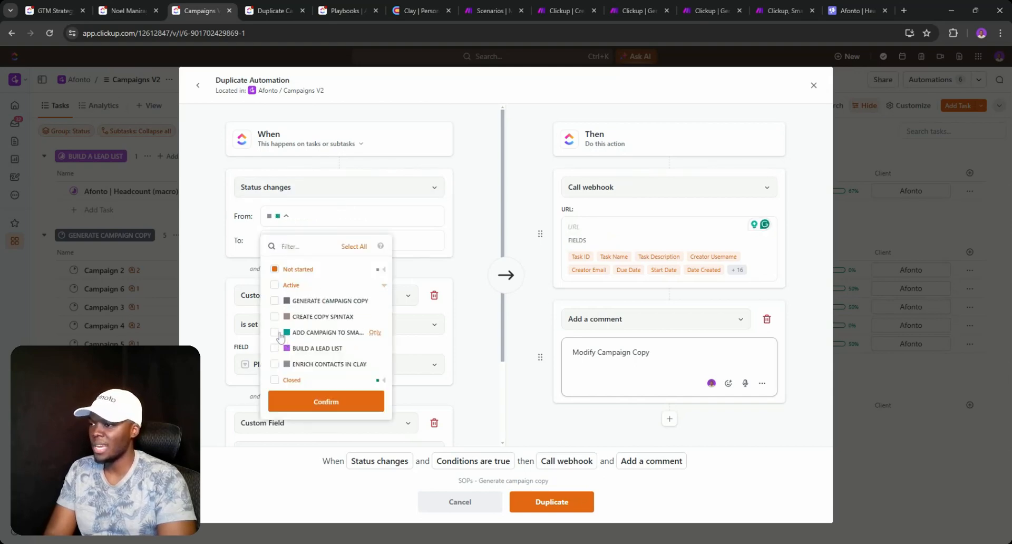
click(274, 268)
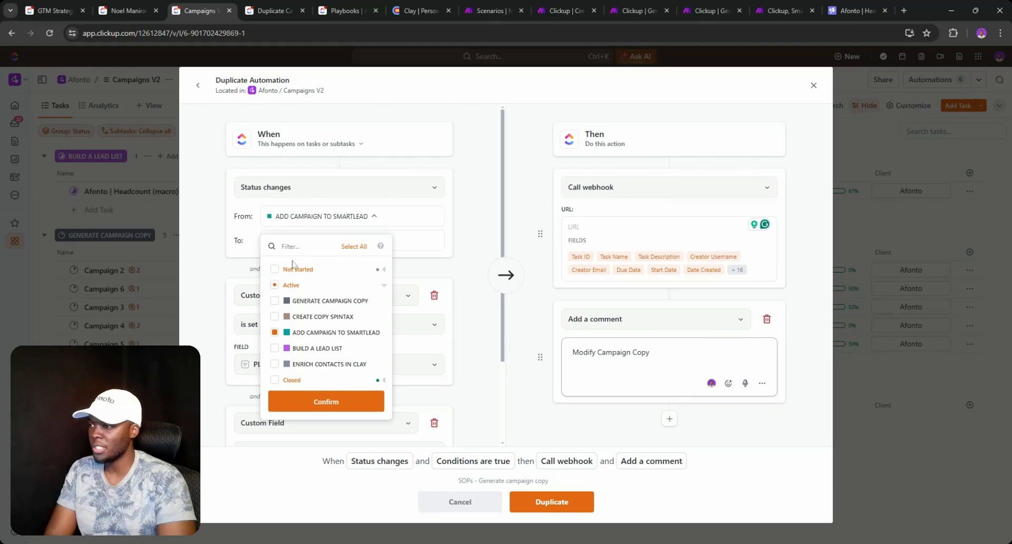
click(390, 233)
click(387, 242)
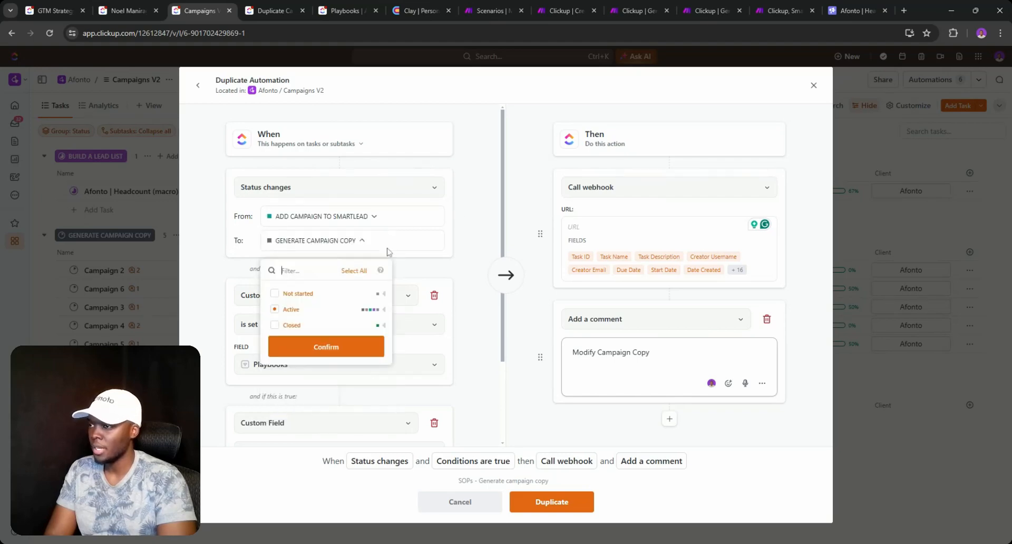
click(383, 309)
click(275, 372)
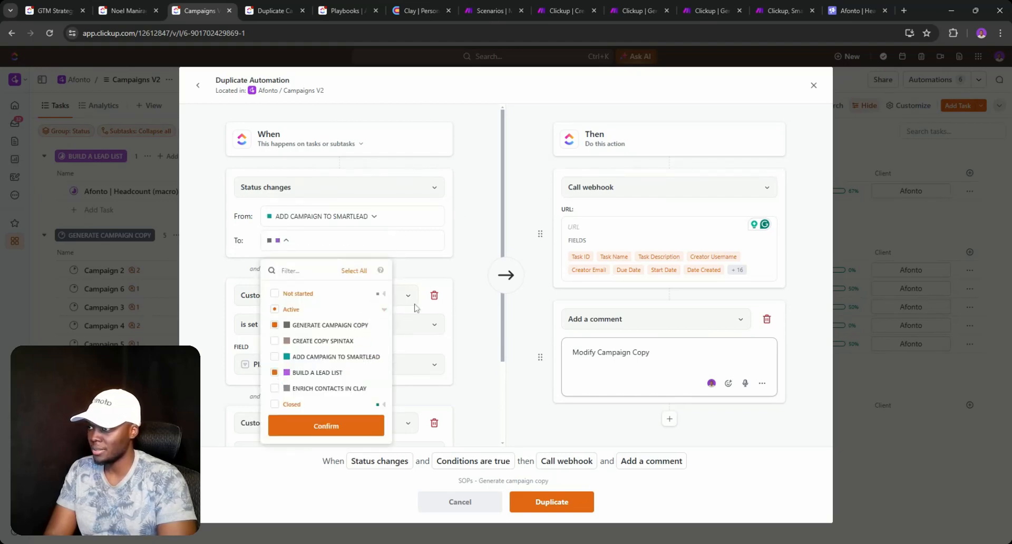
click(275, 324)
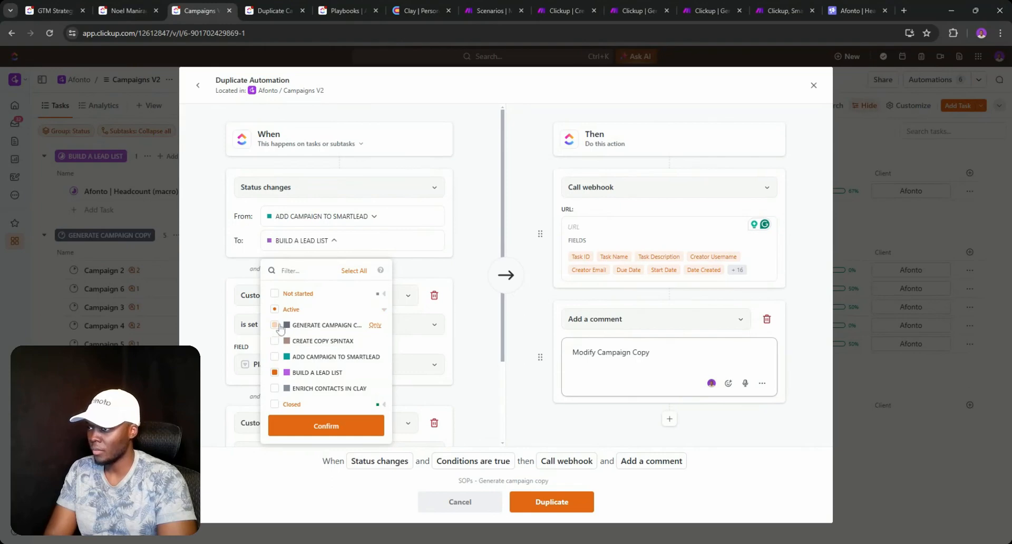
click(487, 232)
scroll(445, 287, down, 2)
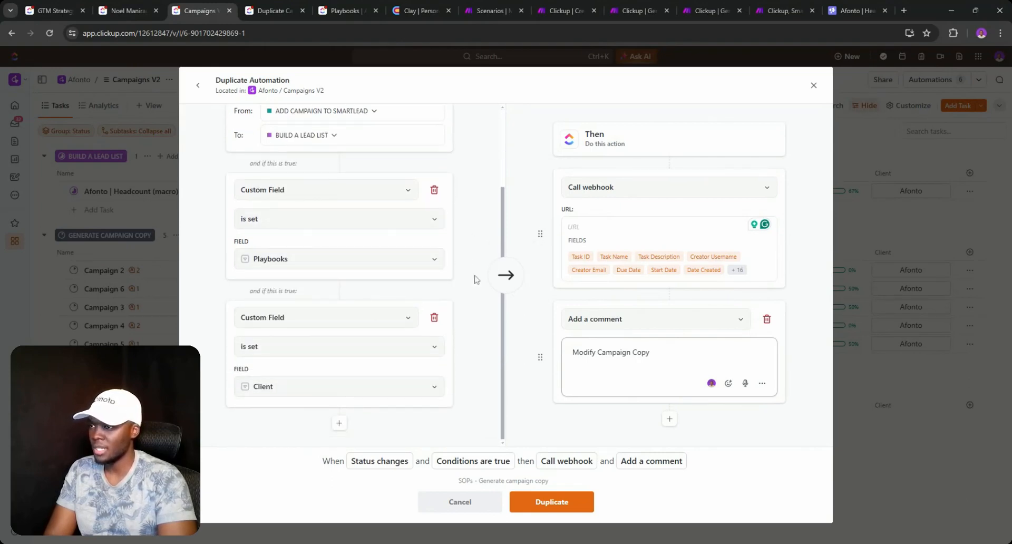
- Add a condition requiring the Email 1 custom field to be set
click(339, 423)
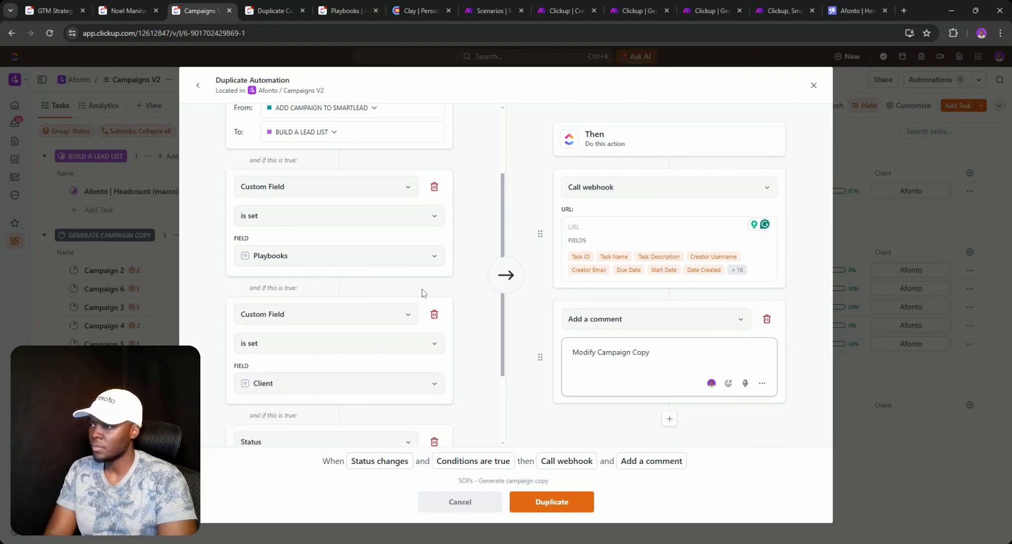
click(339, 344)
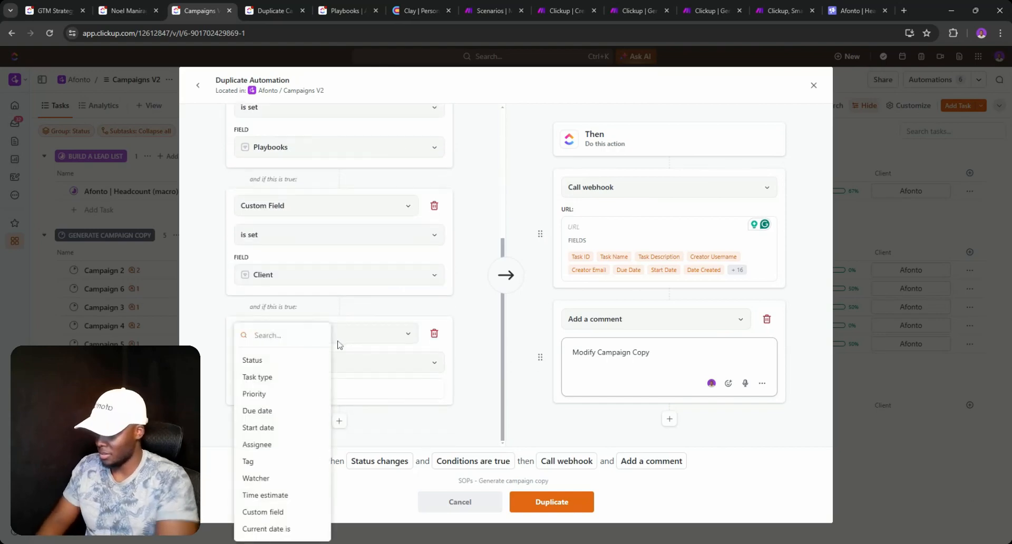
text(EMAIL)
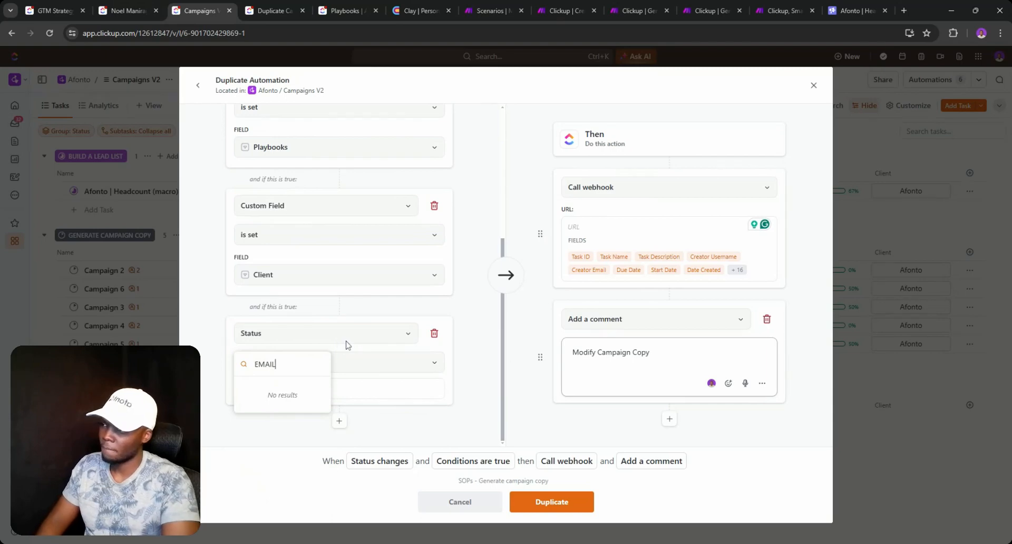
key(ctrl+a)
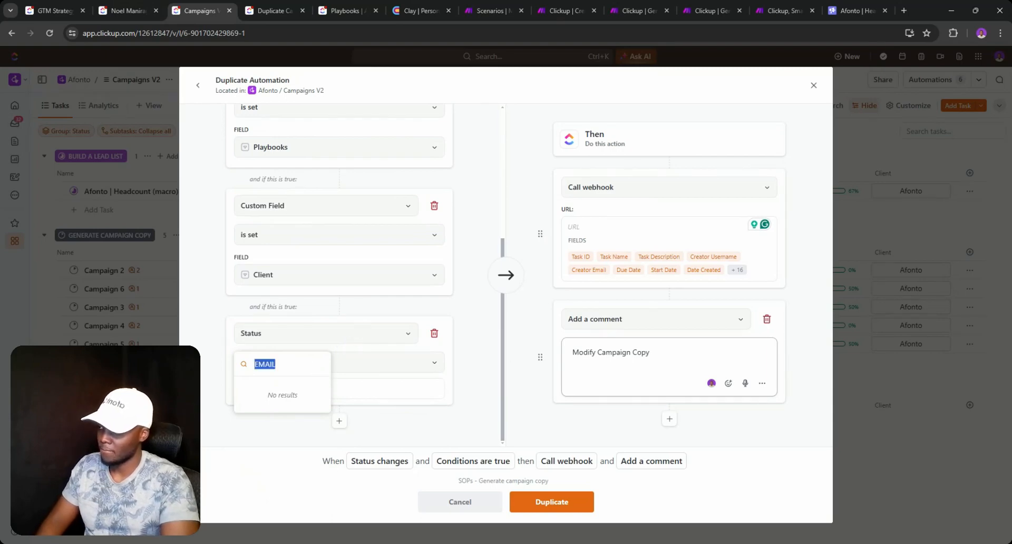
text(custom)
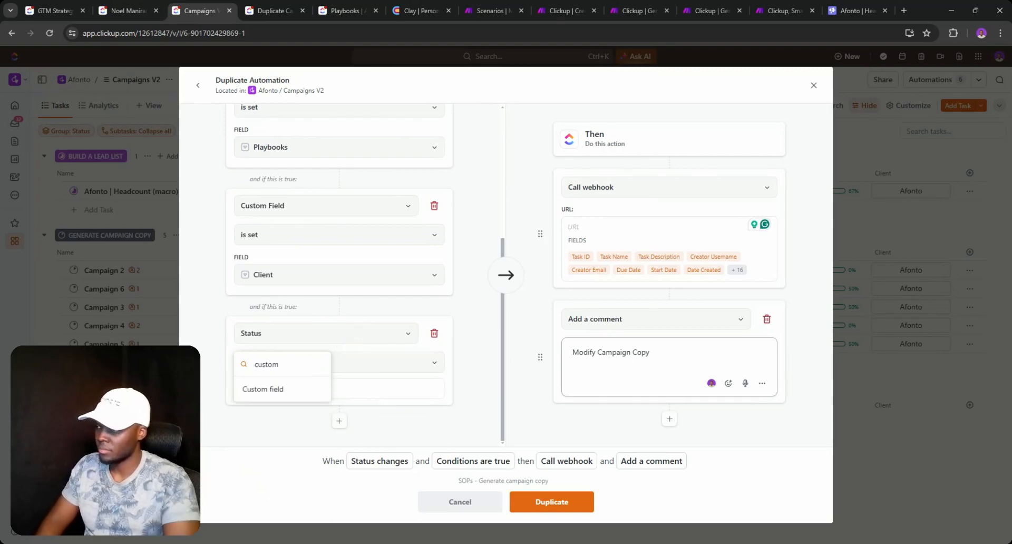
click(315, 387)
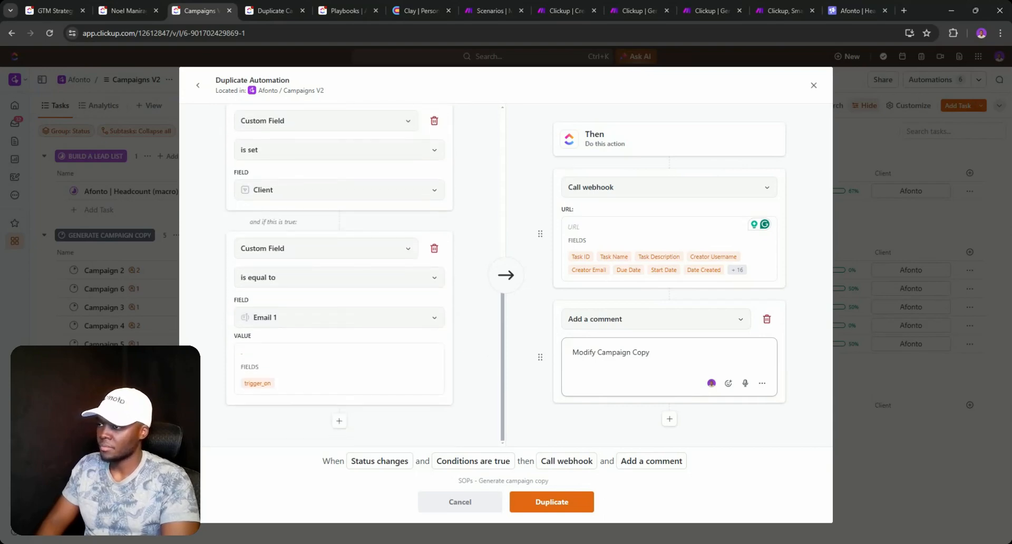
click(335, 291)
click(289, 365)
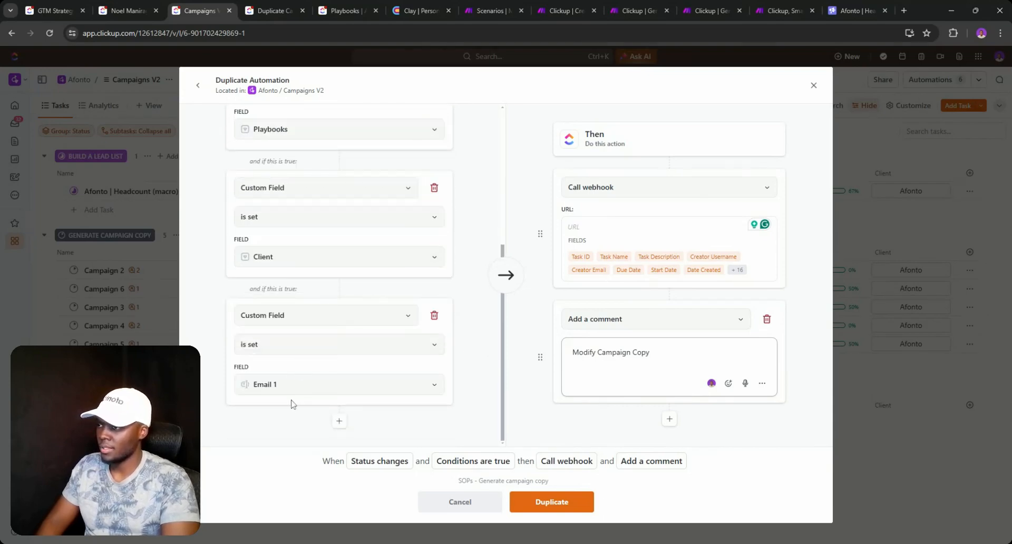
- Add a second condition requiring the Email 2 custom field to be set
click(338, 421)
scroll(355, 406, down, 1)
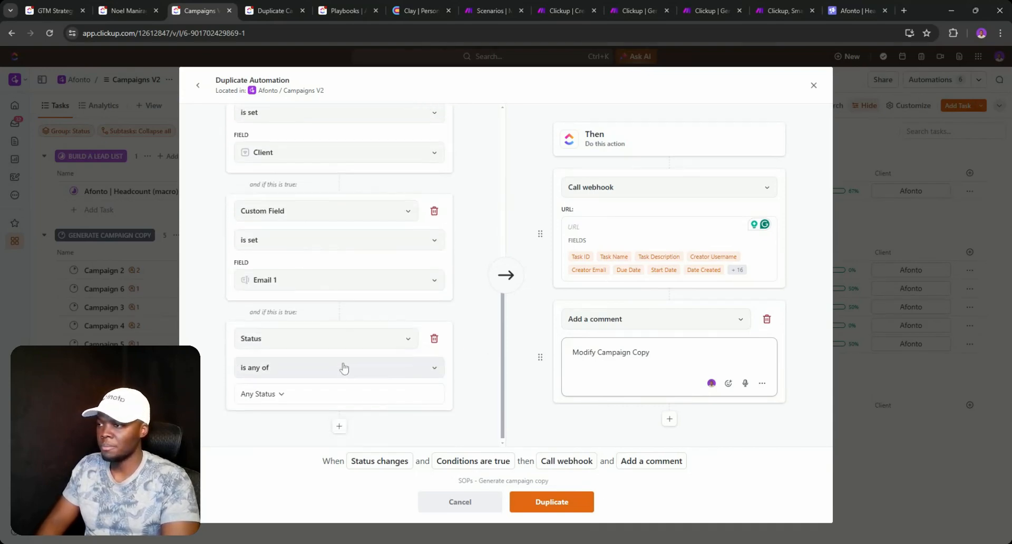
click(324, 334)
text(E)
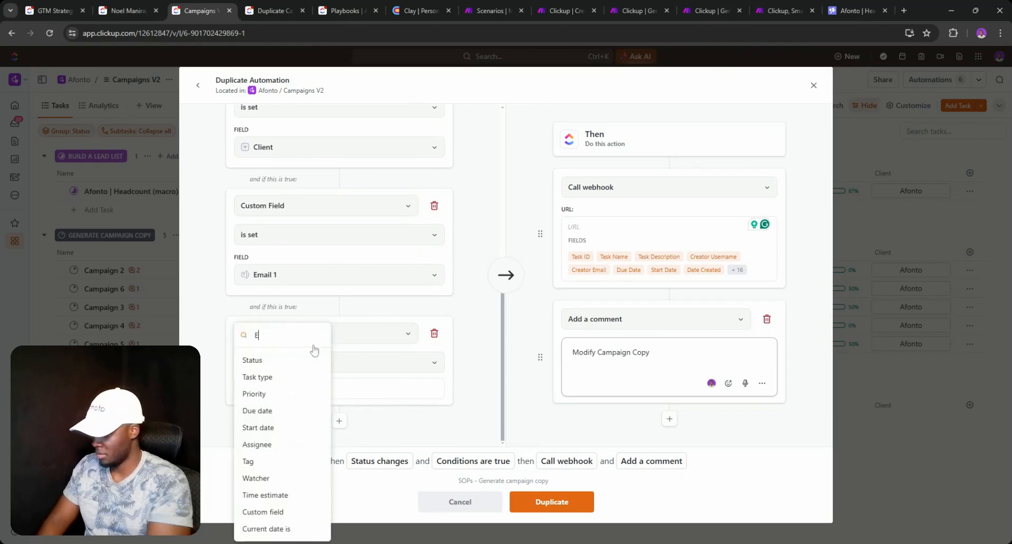
text(mail 2)
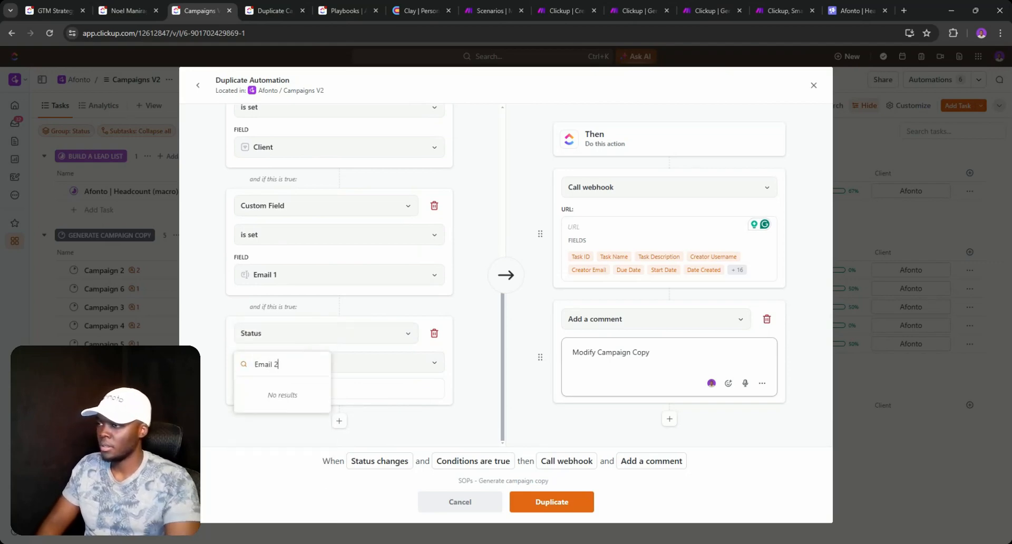
key(BackSpace)
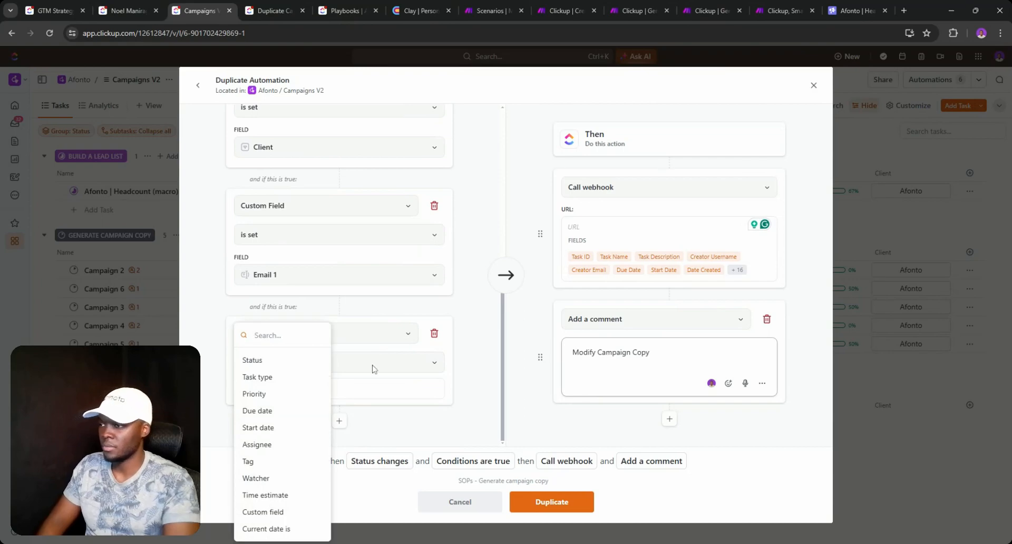
click(373, 368)
click(373, 369)
click(361, 335)
click(361, 334)
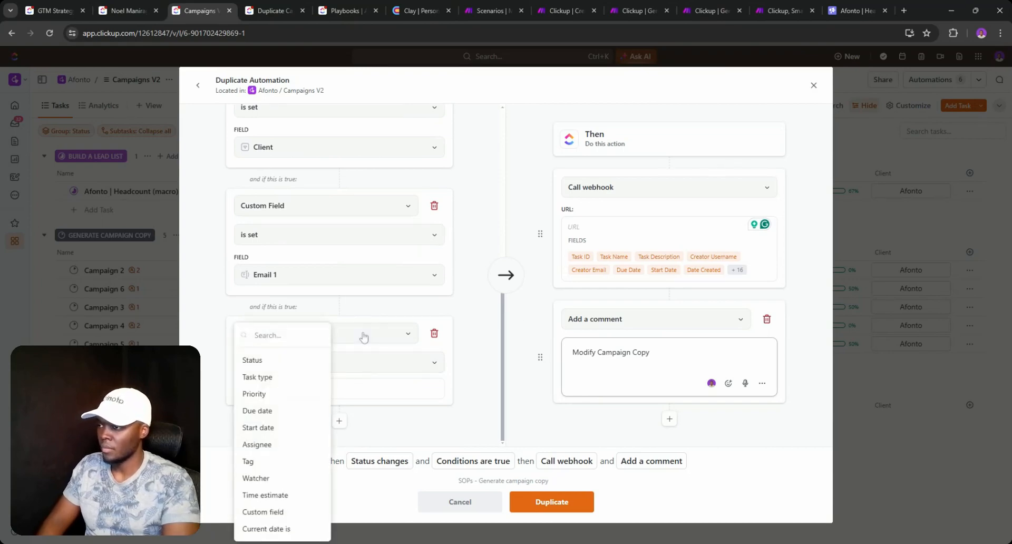
text(custom)
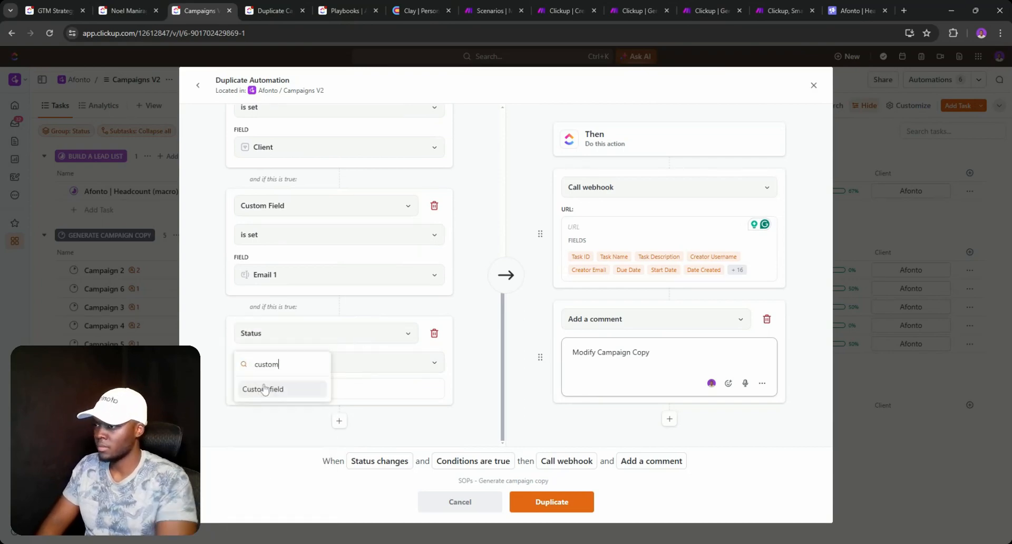
click(269, 386)
click(286, 405)
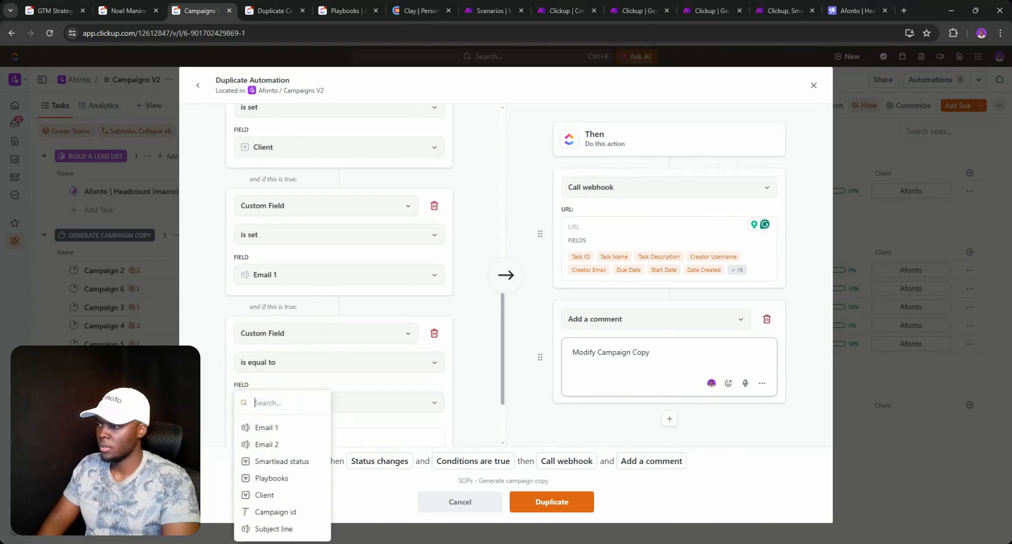
click(280, 445)
click(291, 369)
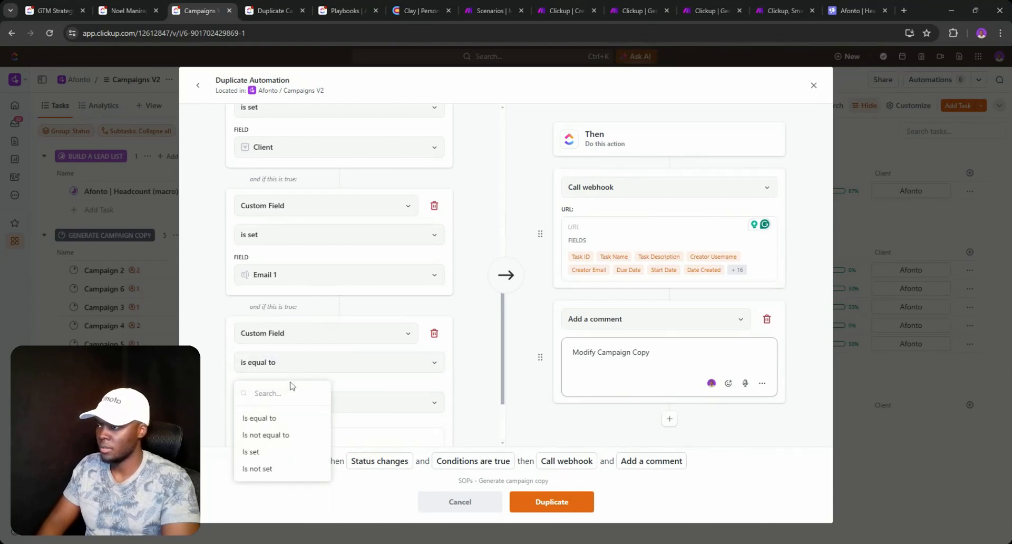
click(263, 452)
scroll(368, 324, up, 6)
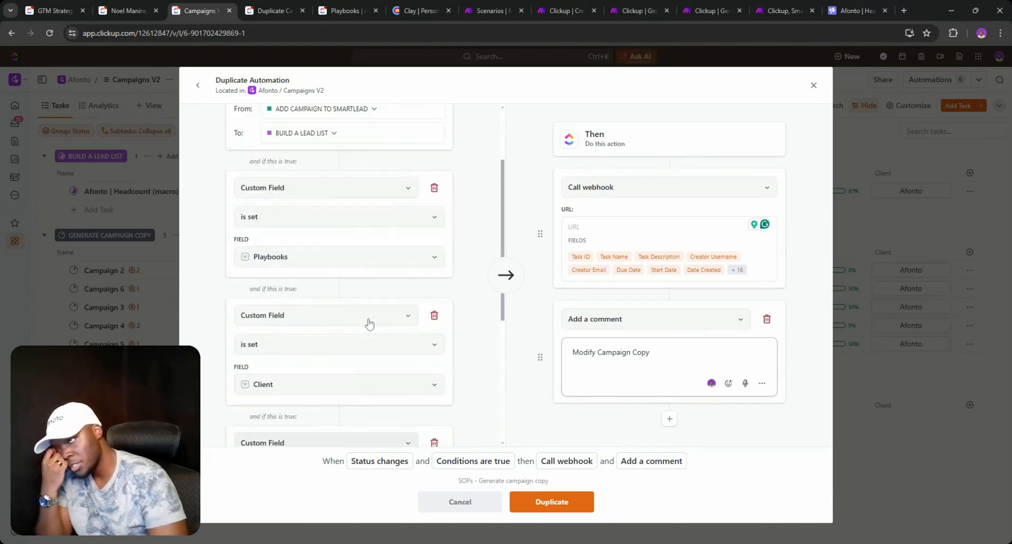
- Replace the webhook with a single Add a comment action reading 'Duplicate clay', removing Modify Campaign Copy
click(764, 194)
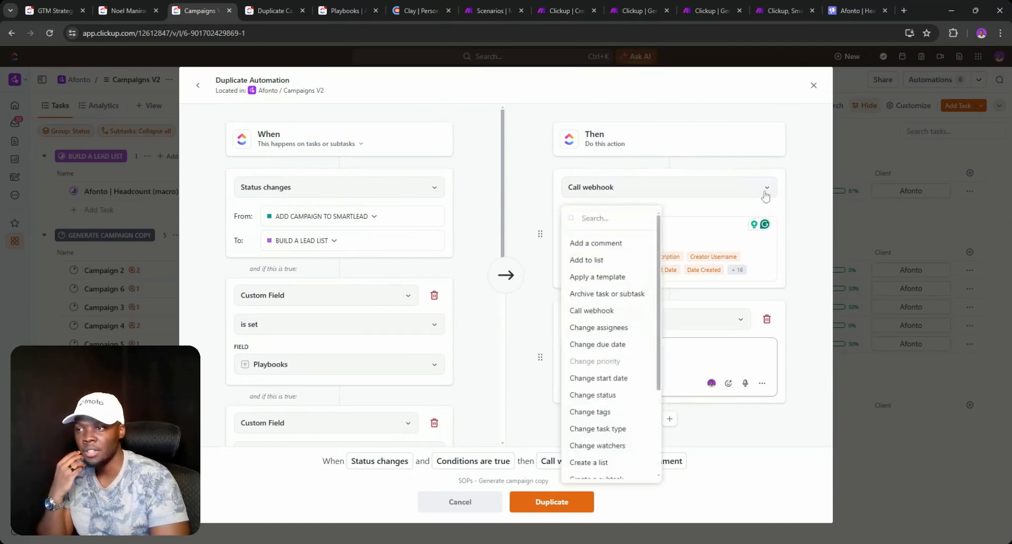
click(783, 296)
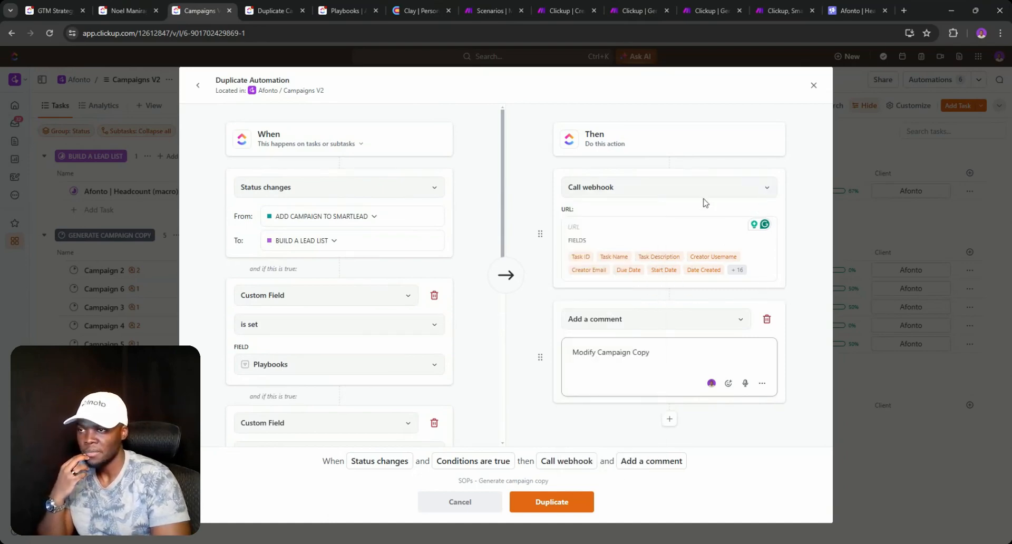
click(709, 190)
click(599, 242)
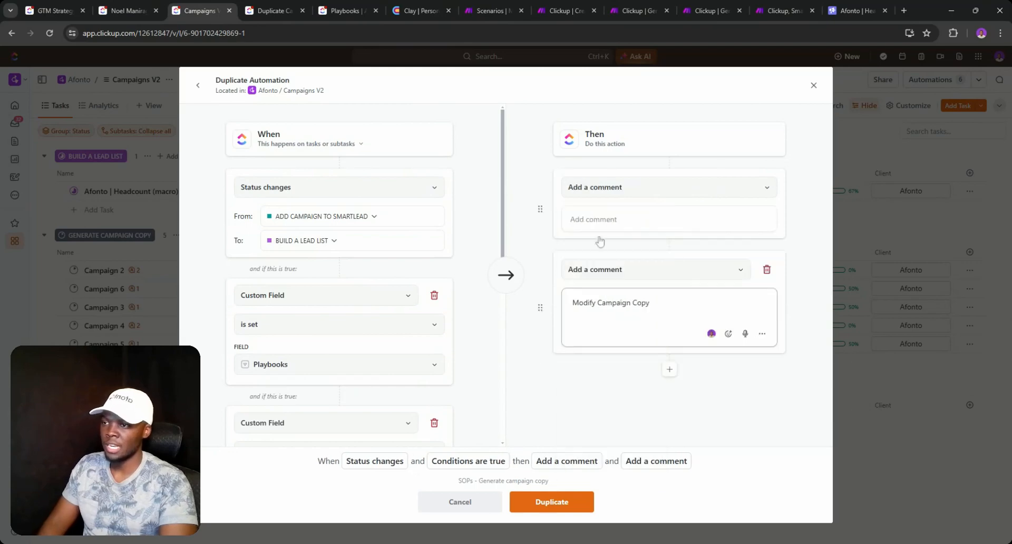
click(765, 269)
click(661, 219)
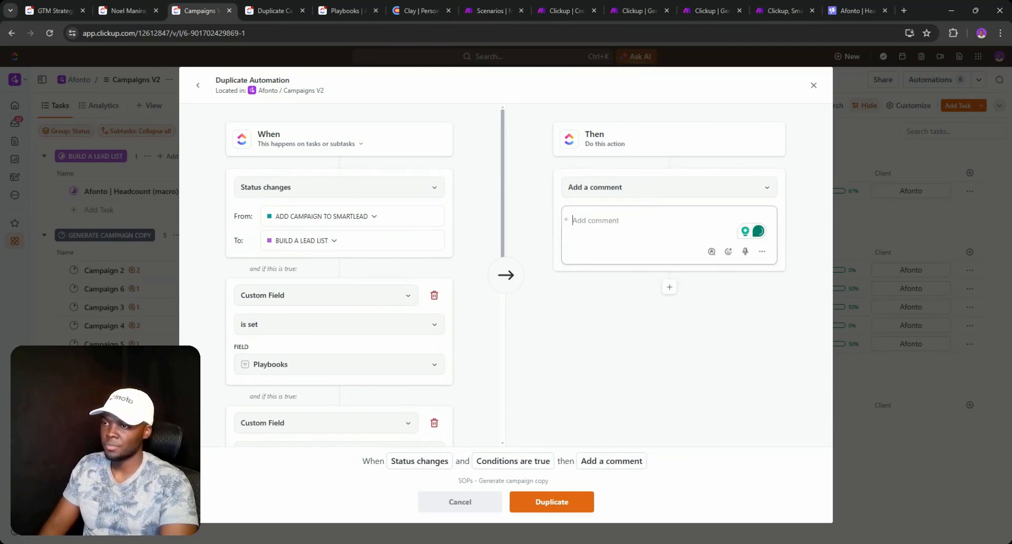
text(Add)
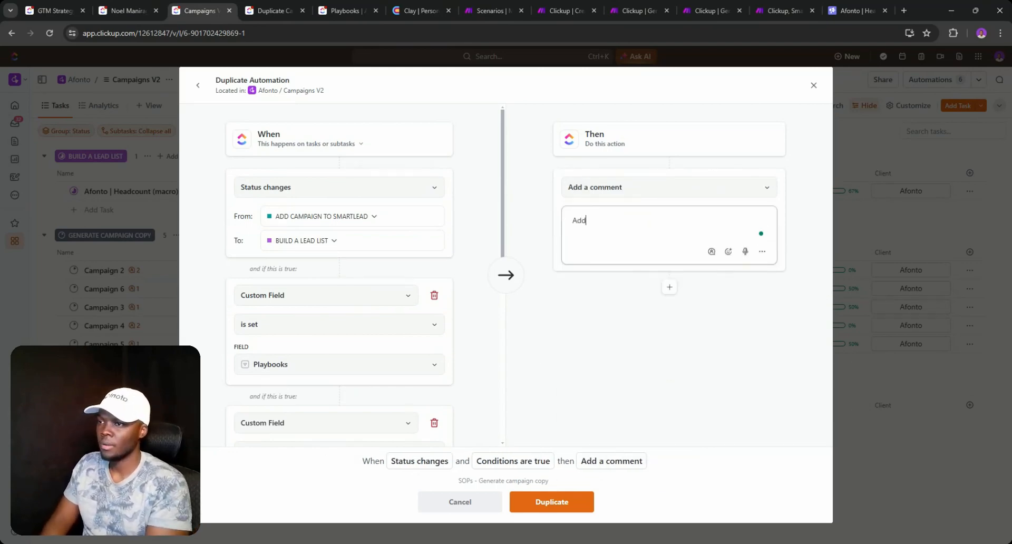
key(BackSpace)
key(BackSpace)
key(BackSpace)
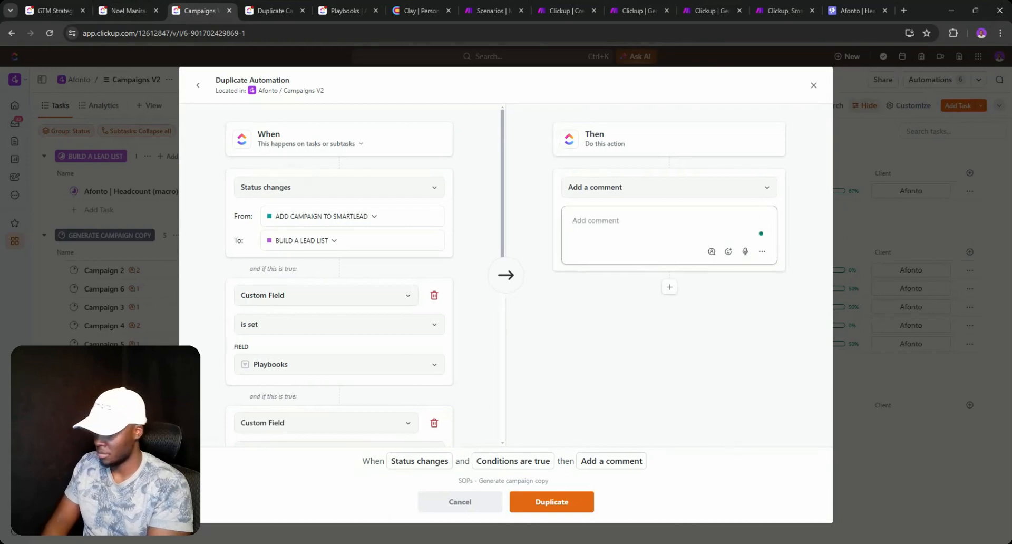
text(Duplic)
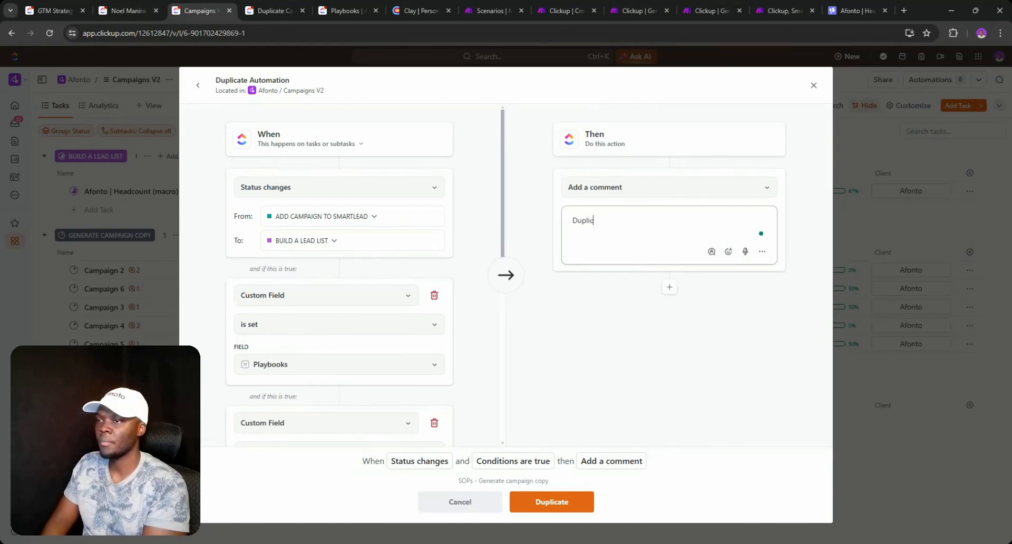
text(ate )
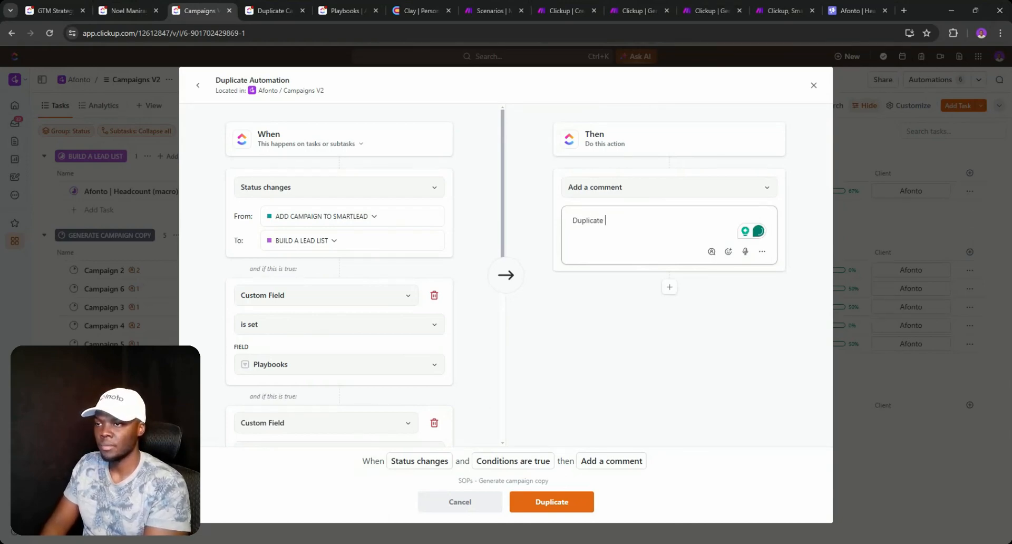
text(clay table)
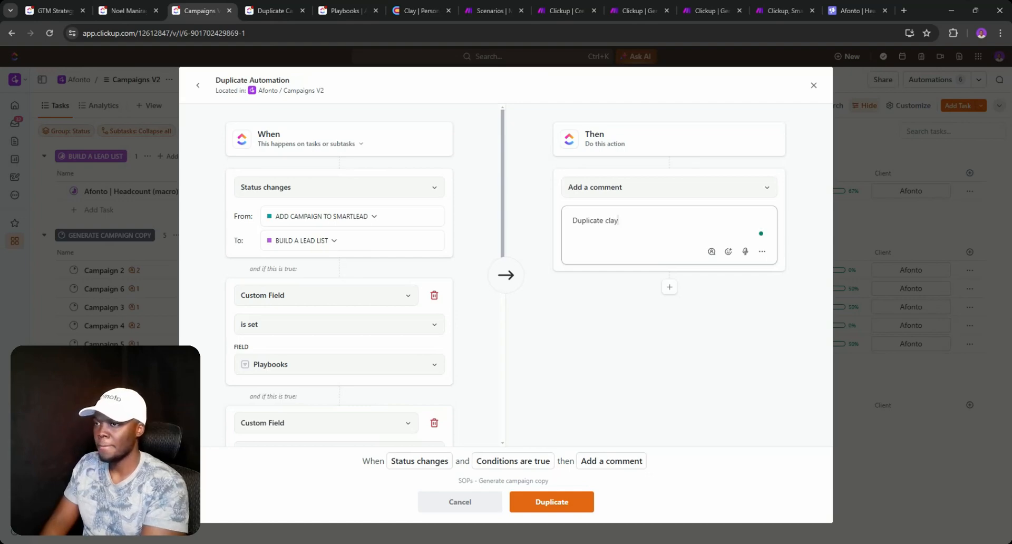
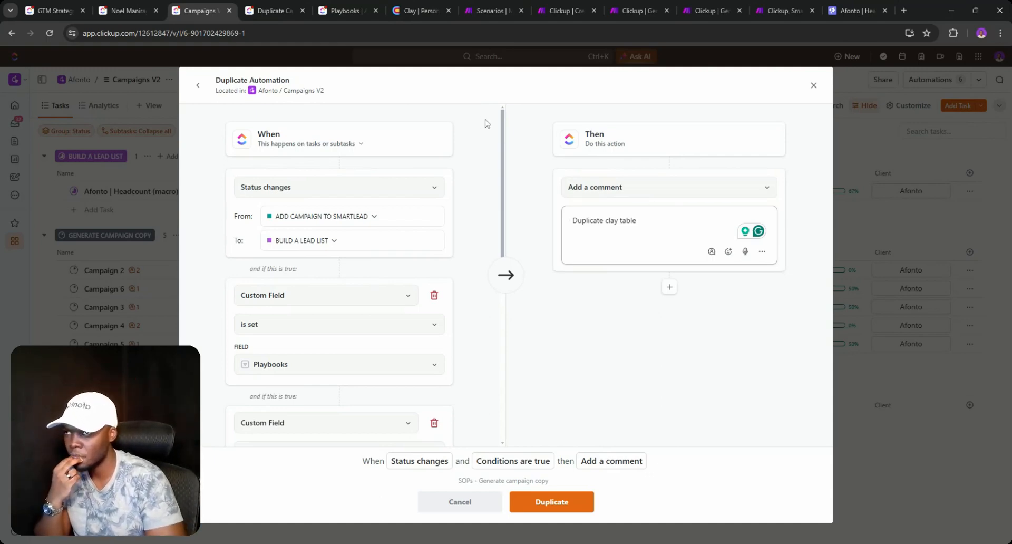
- Write the comment 'Duplicate clay table for playbook within Clay.' and paste the Clay workspace link
click(420, 10)
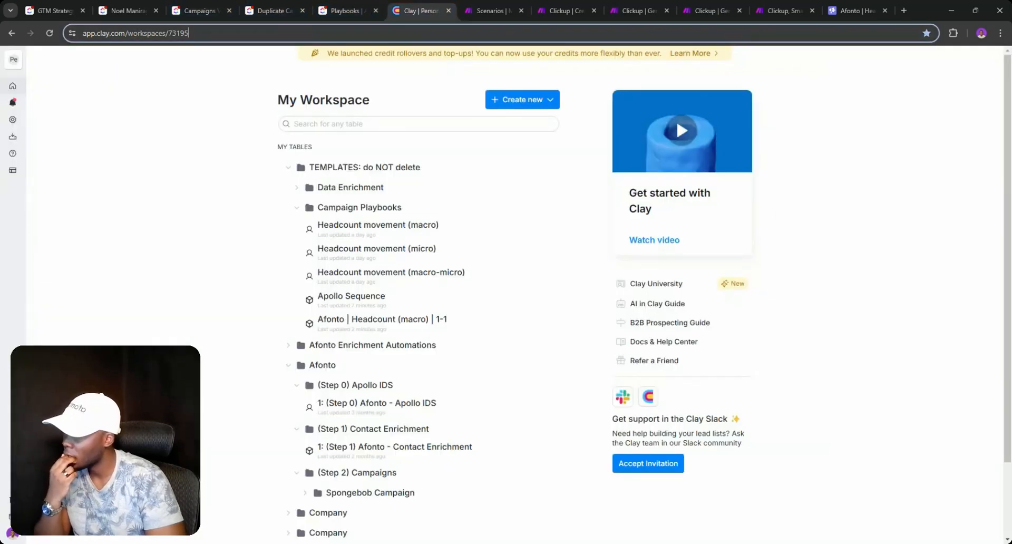
click(200, 10)
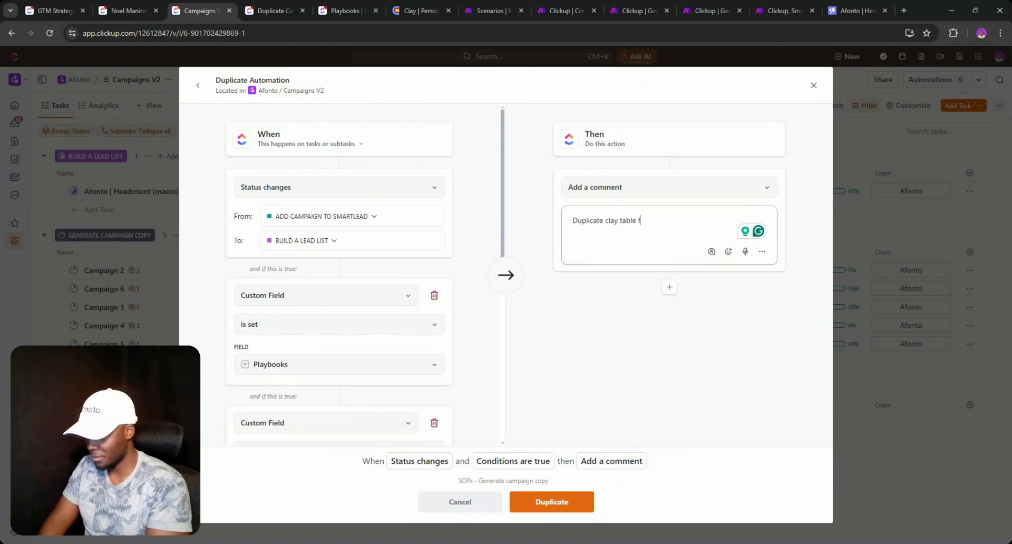
text(or w)
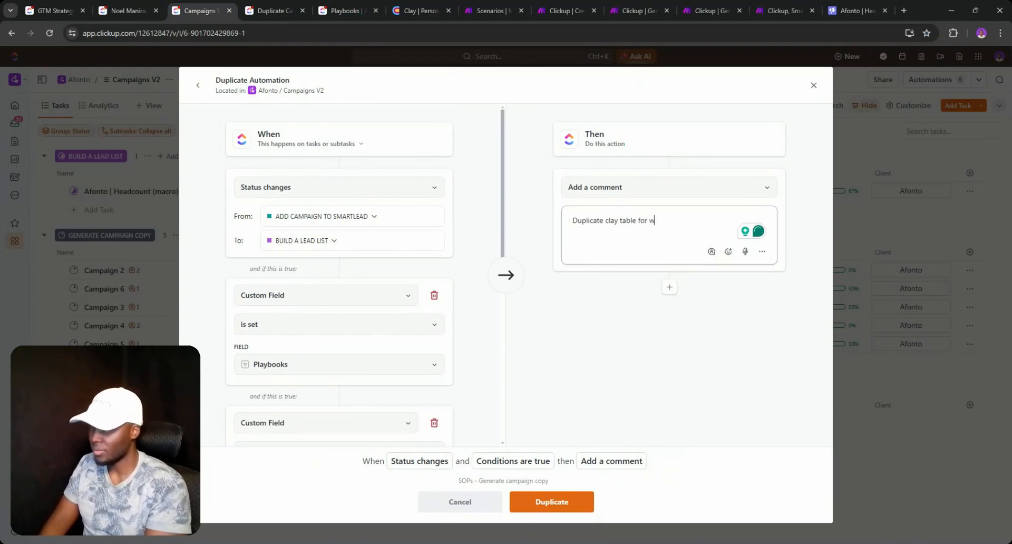
text(or)
key(BackSpace)
key(BackSpace)
key(BackSpace)
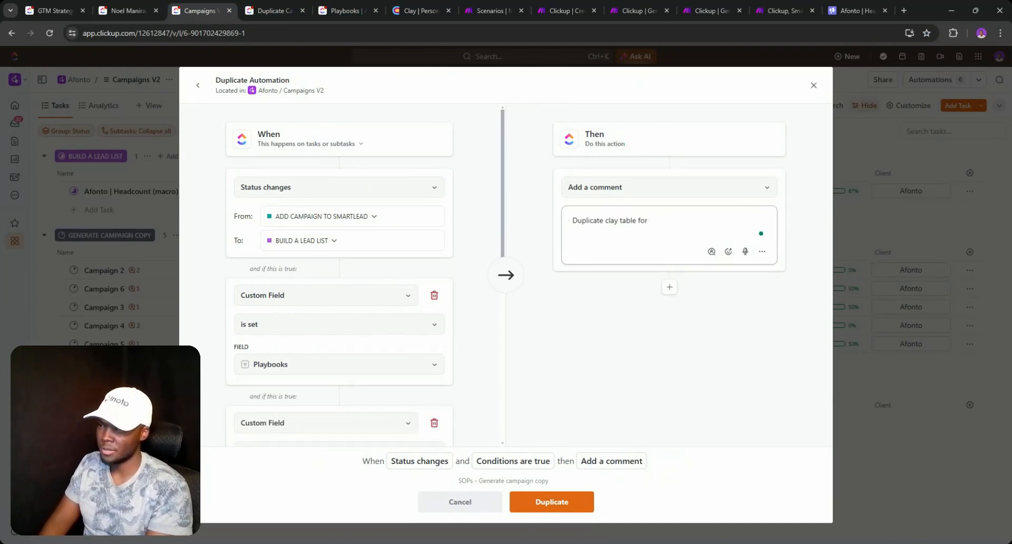
text(playbook within Clay.)
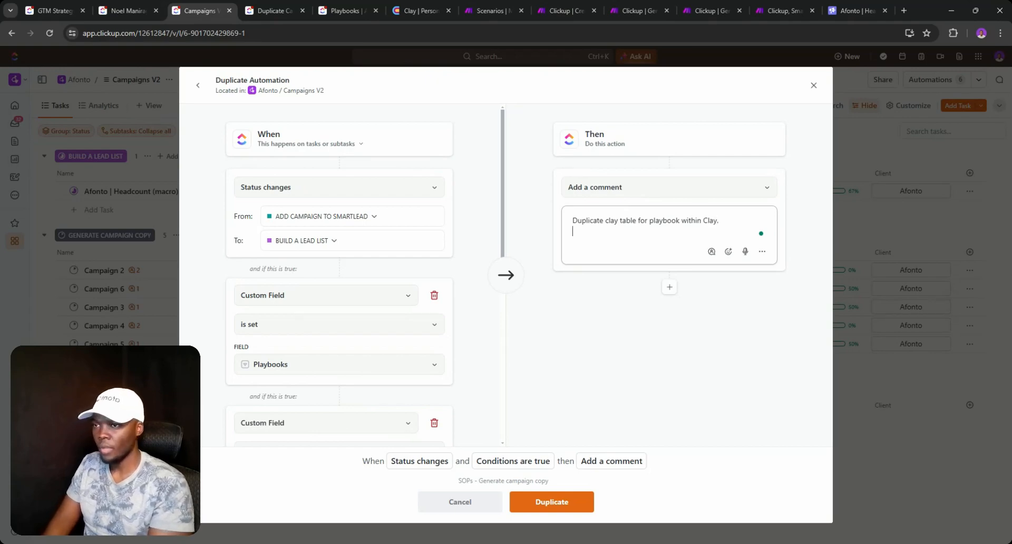
text(https://app.clay.com/workspaces/73195)
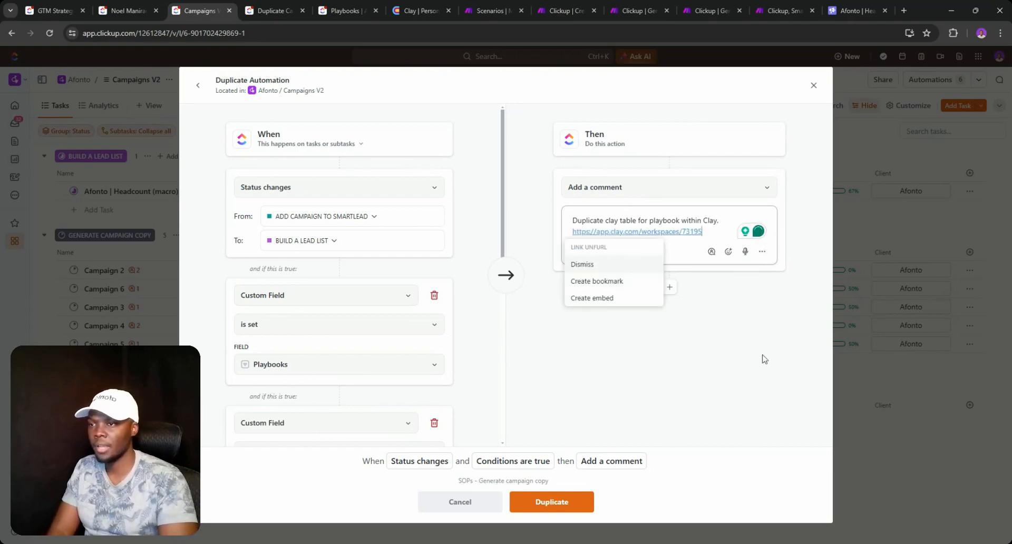
- Assign the comment to me and create the duplicated automation
click(712, 251)
click(718, 308)
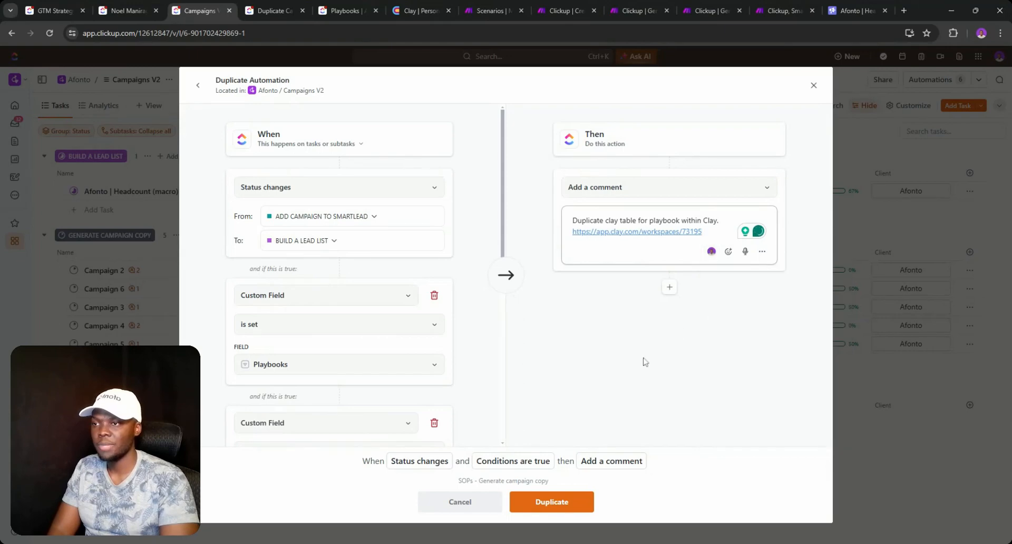
click(538, 507)
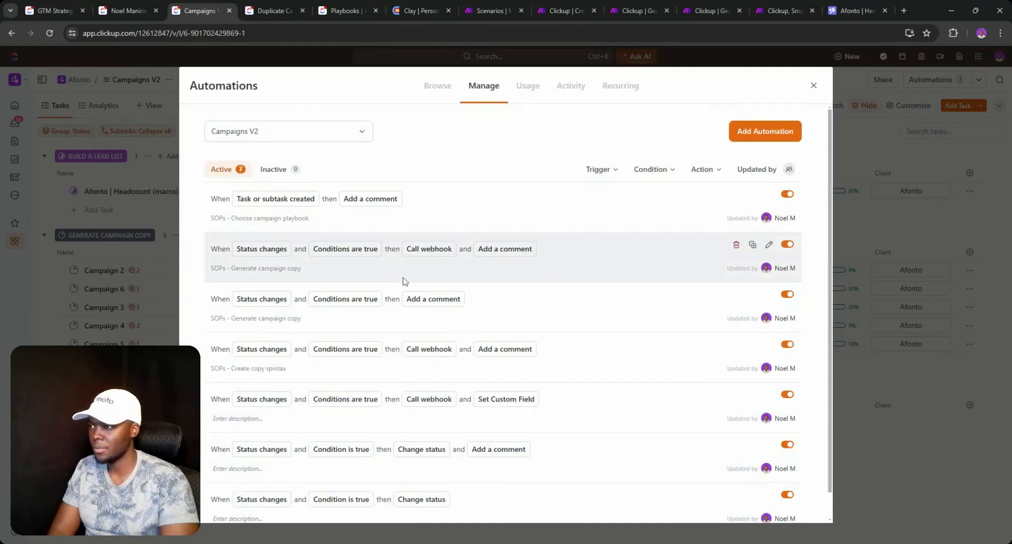
- Rename the third automation's description to 'SOPs - Build a lead list'
double_click(288, 318)
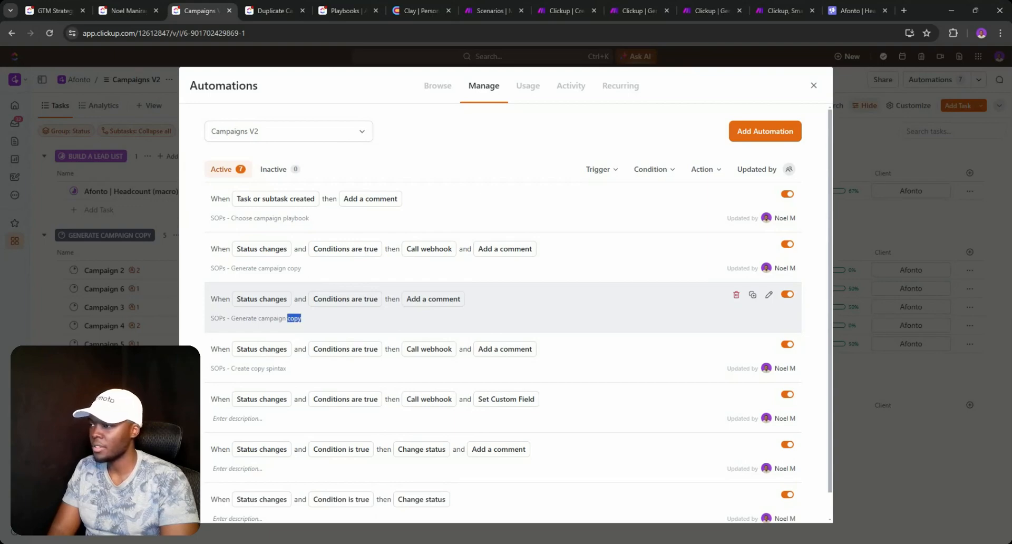
key(BackSpace)
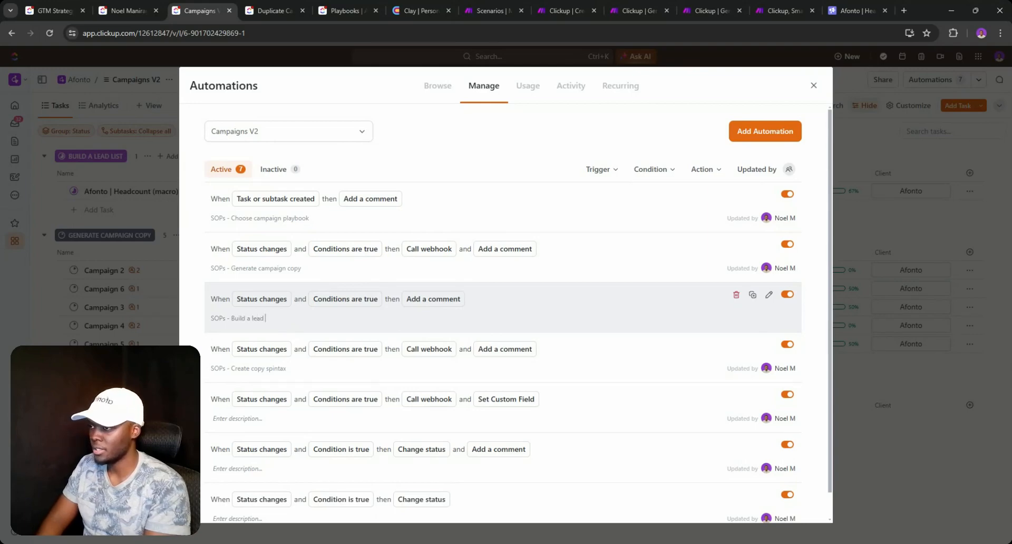
text(t)
key(Return)
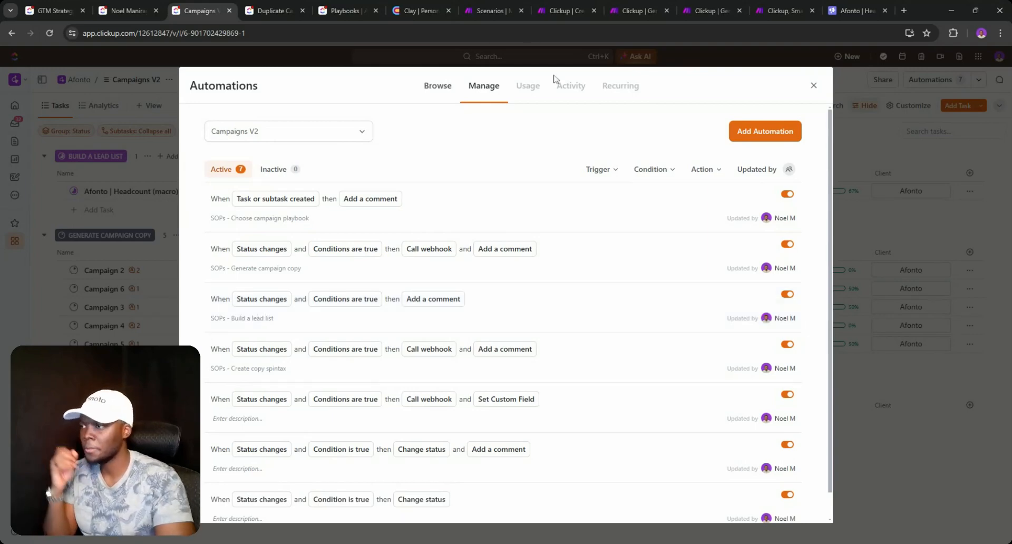
- Close the automations manager and glance at the Clay workspace before returning to Campaigns V2
click(812, 85)
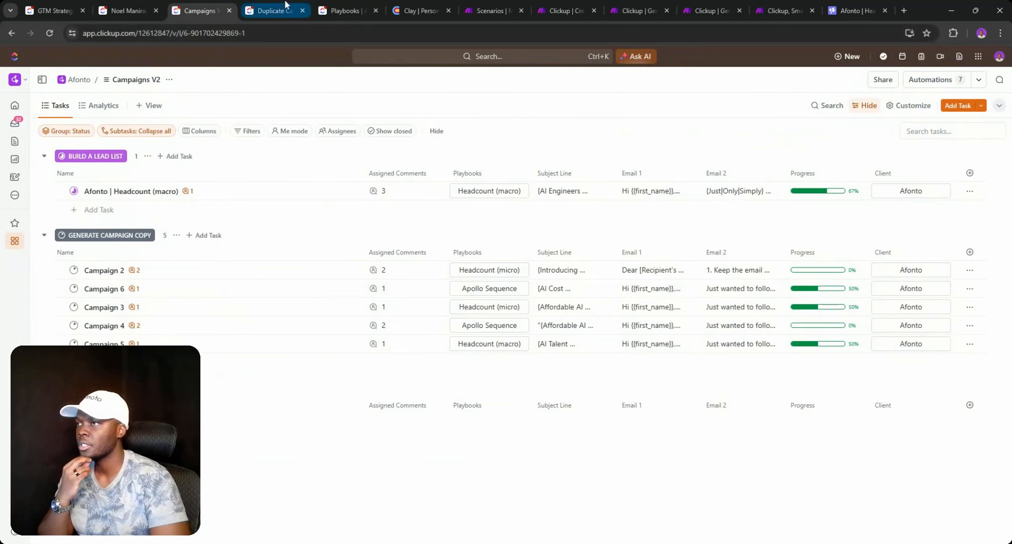
click(409, 8)
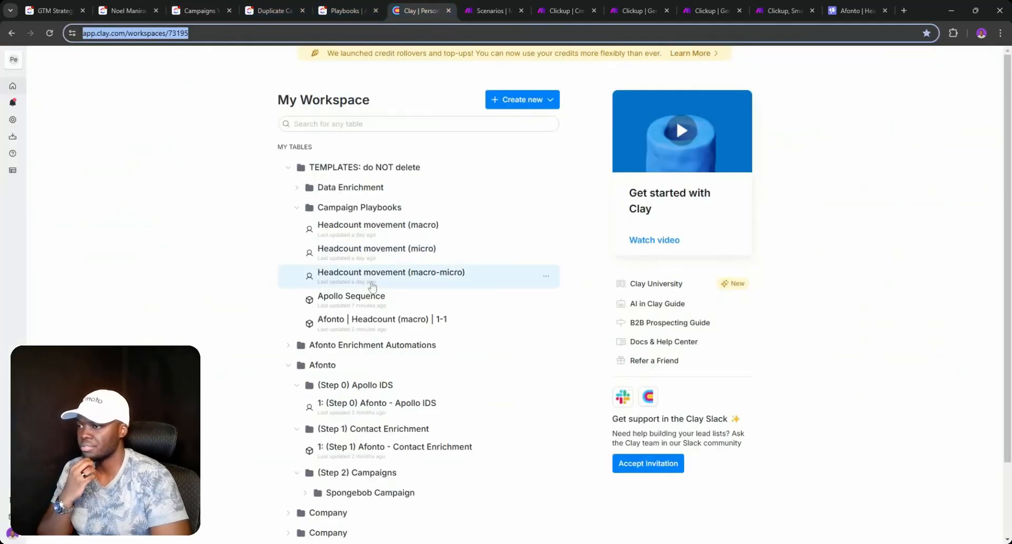
scroll(288, 274, down, 2)
click(185, 6)
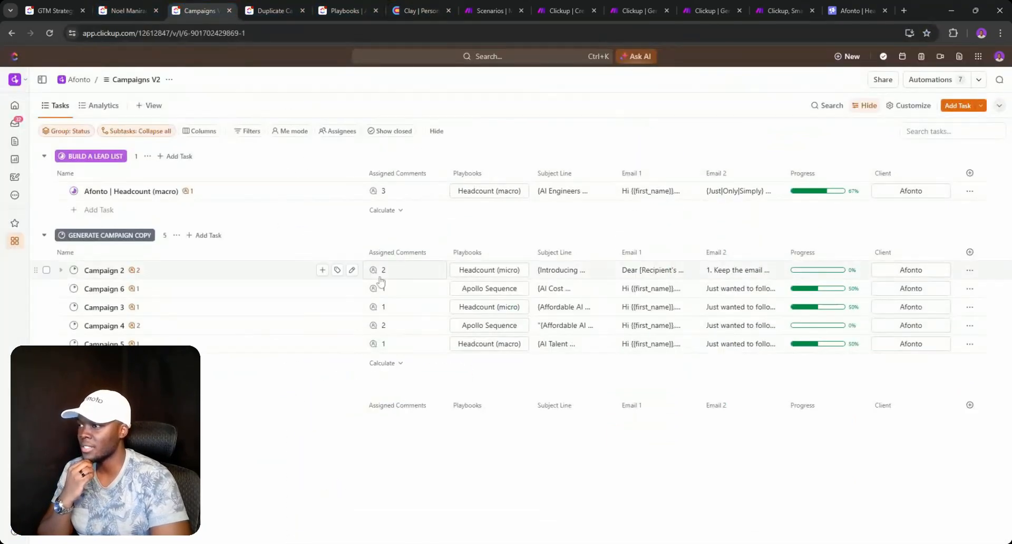
- Reopen the Campaigns V2 automations and select the Build a lead list automation's comment text
click(930, 79)
scroll(743, 335, down, 1)
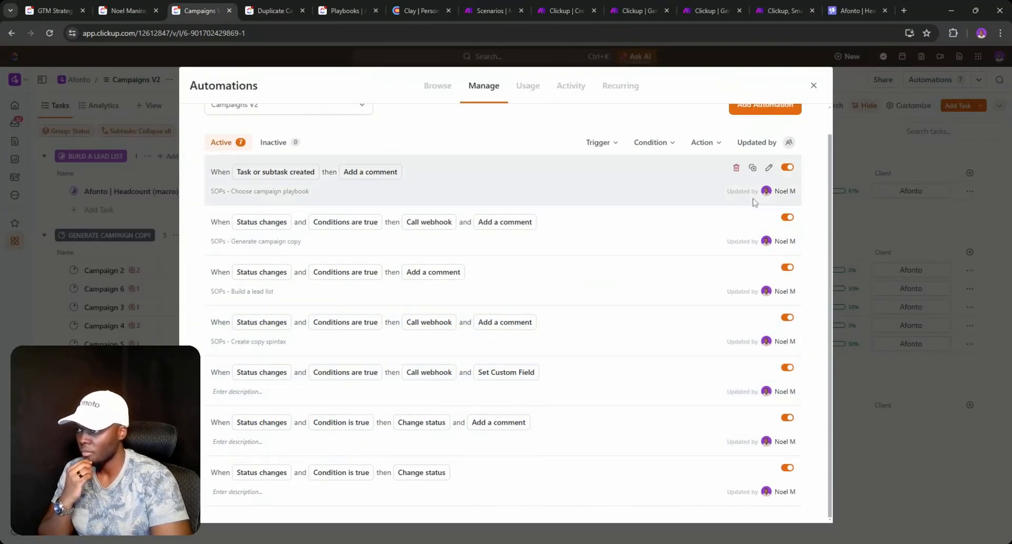
click(769, 217)
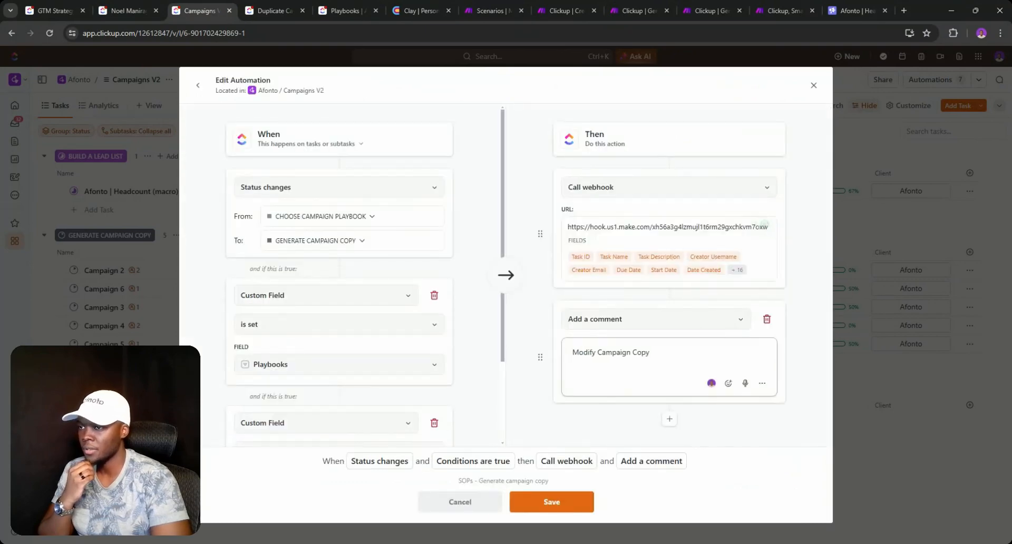
click(198, 84)
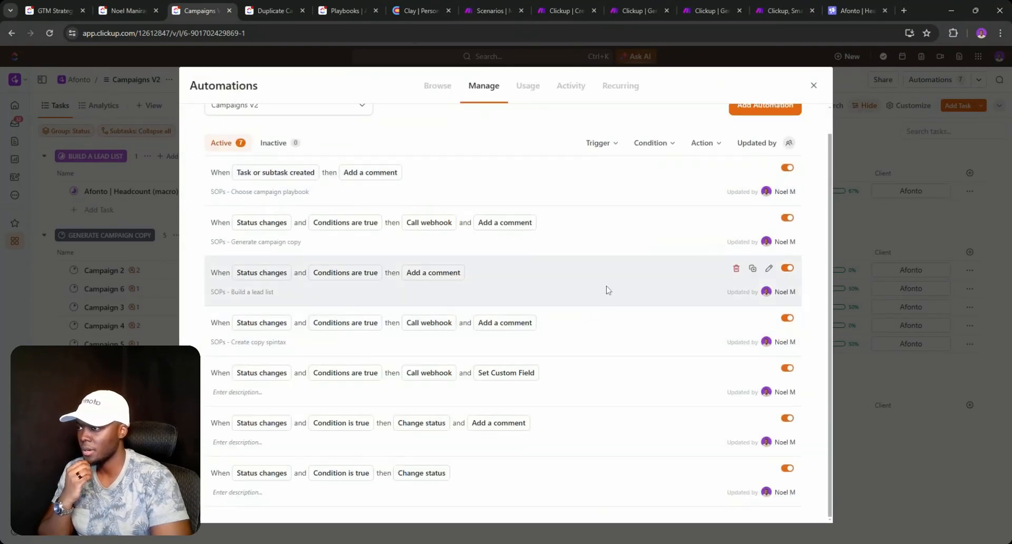
scroll(609, 289, up, 1)
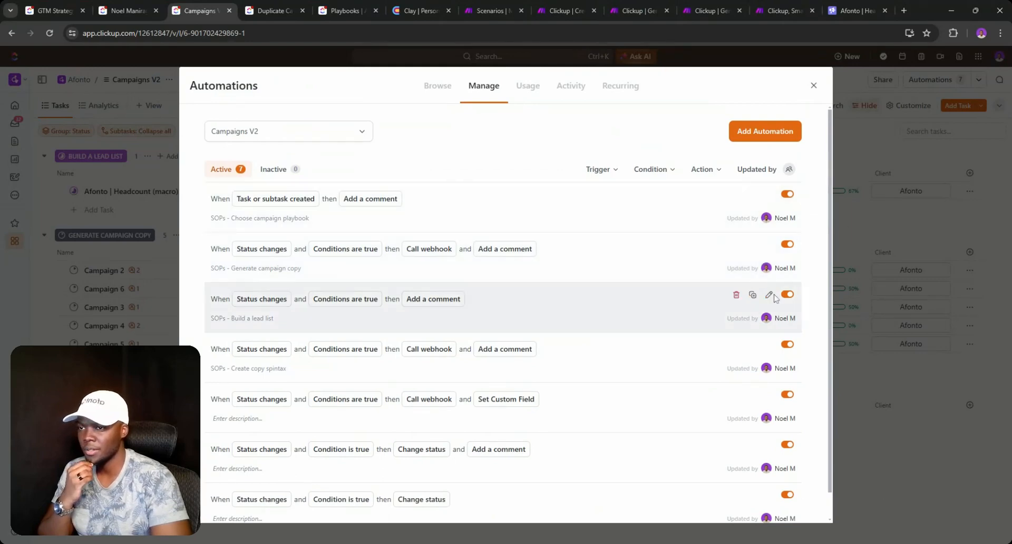
click(768, 295)
key(ctrl+a)
key(ctrl+c)
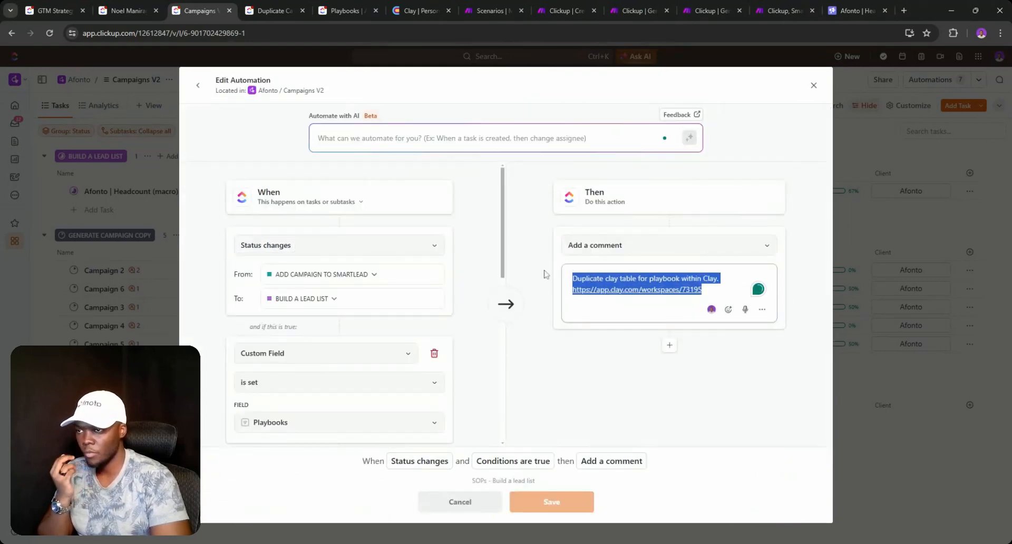
- Resolve the old Modify Campaign Copy bot comment on the Afonto task
click(813, 85)
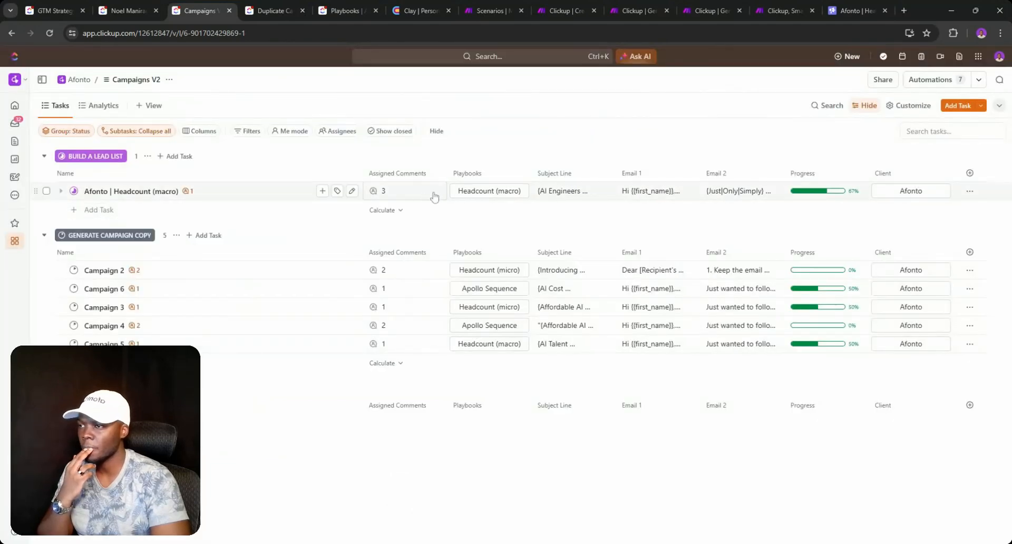
click(383, 192)
click(383, 226)
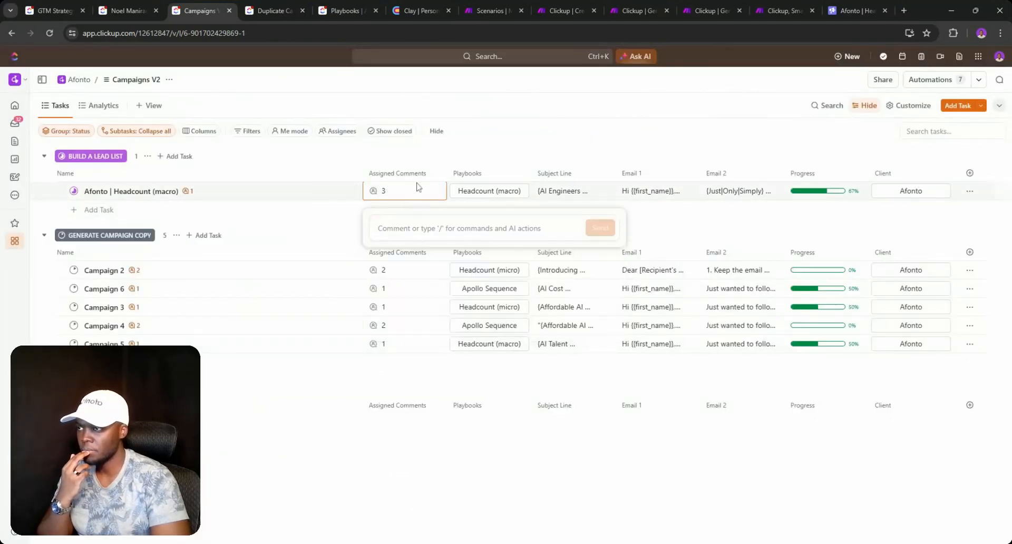
- Post the pasted Clay-table note on the Afonto task and follow its Clay link
click(405, 197)
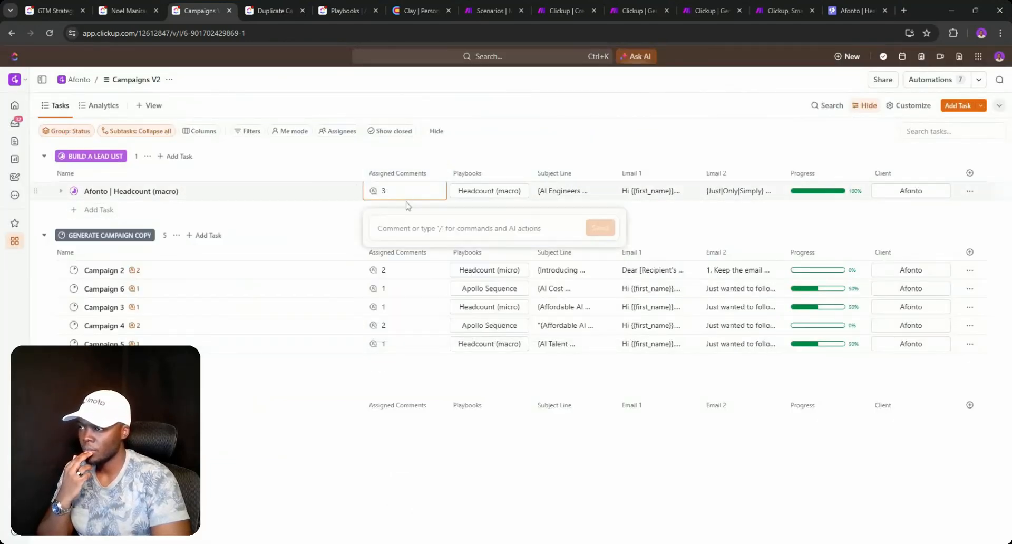
key(ctrl+v)
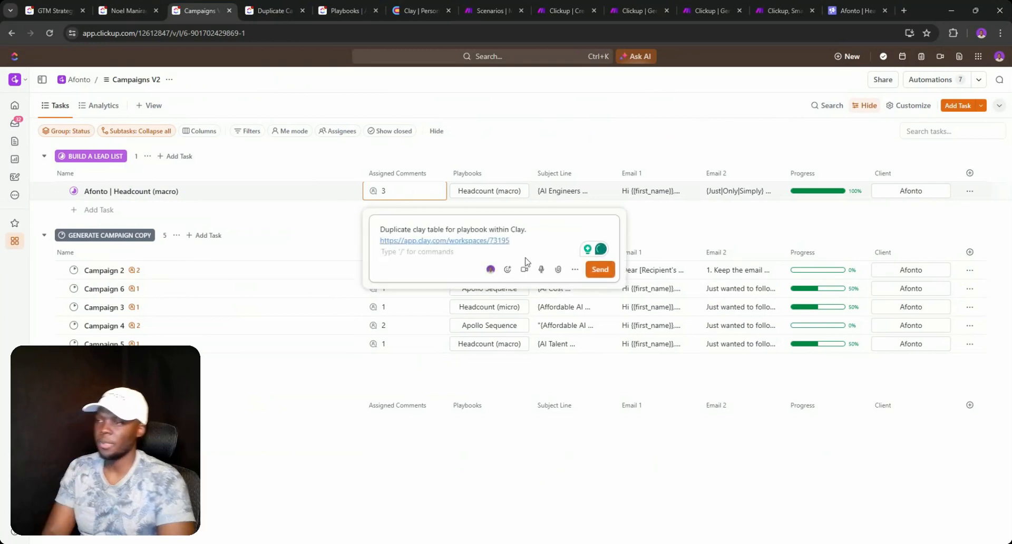
click(599, 259)
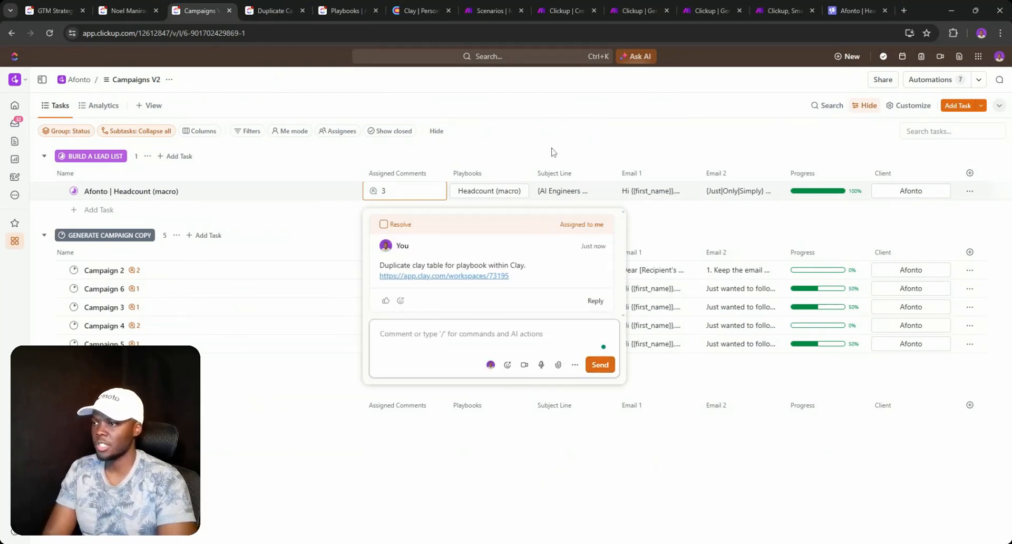
key(Escape)
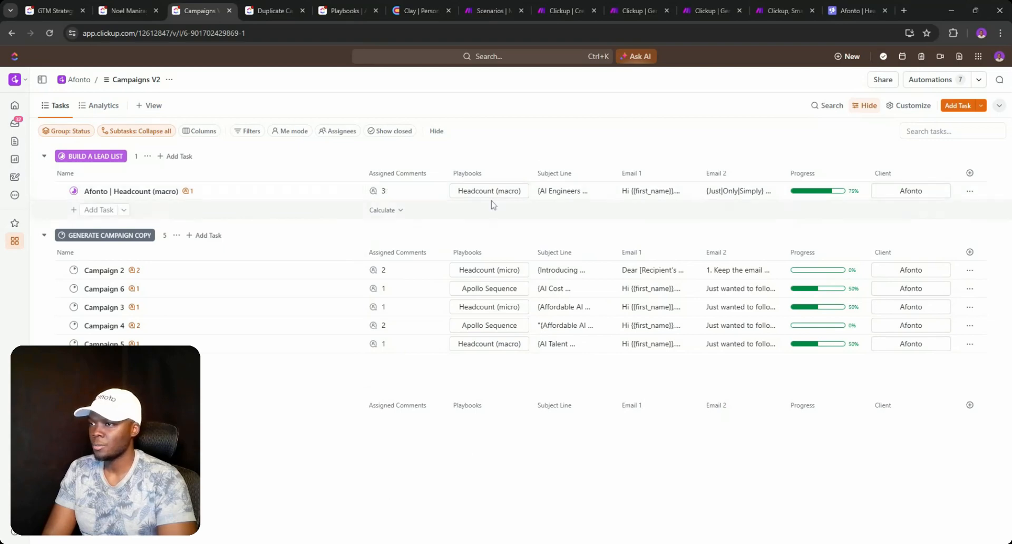
click(379, 192)
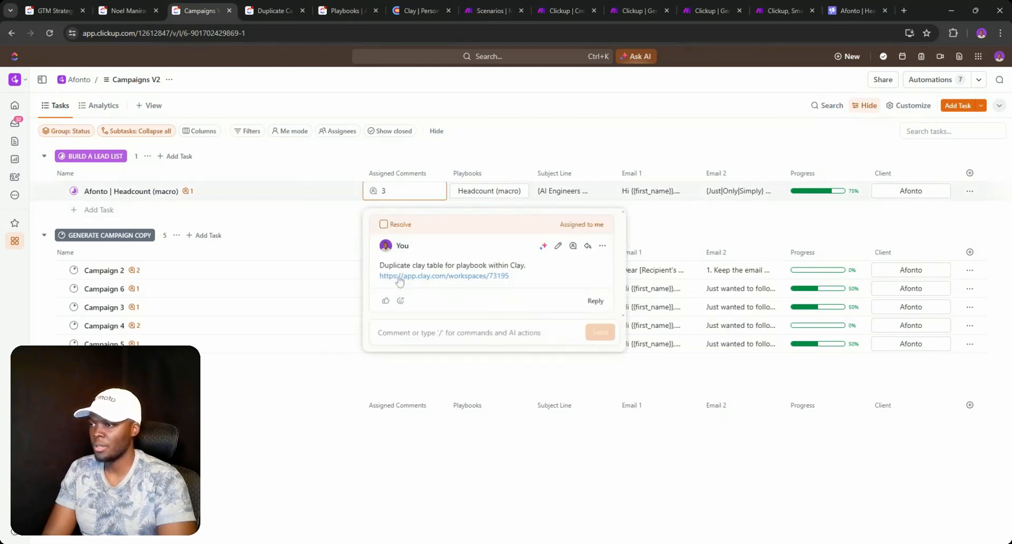
click(400, 277)
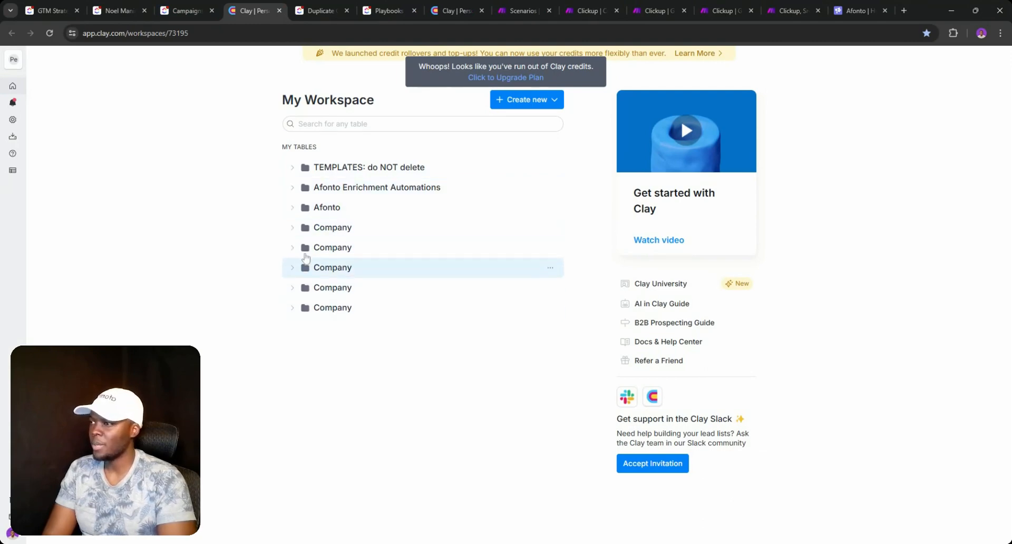
- Browse the Afonto, Enrichment Automations, TEMPLATES and Campaign Playbooks folders in Clay
click(291, 207)
click(292, 207)
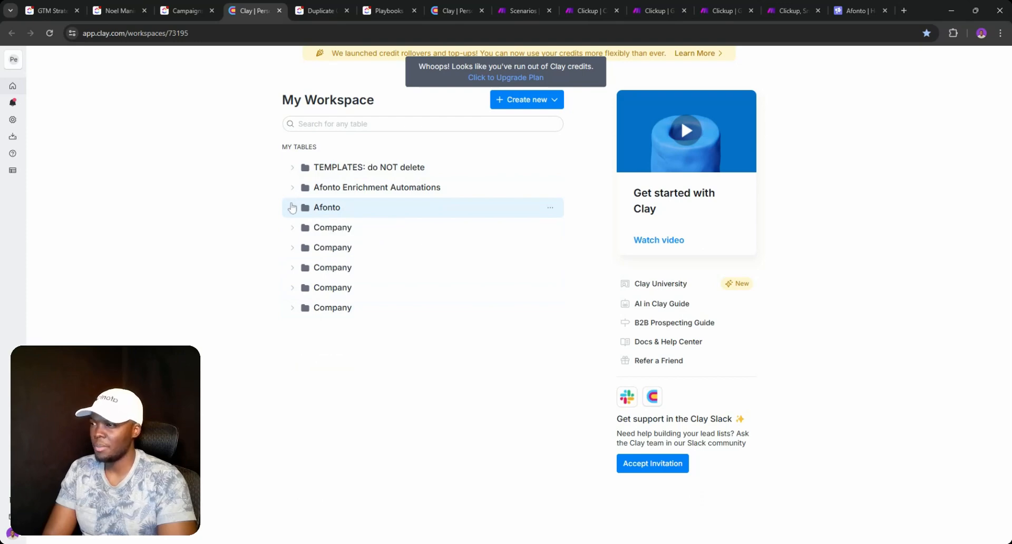
click(292, 189)
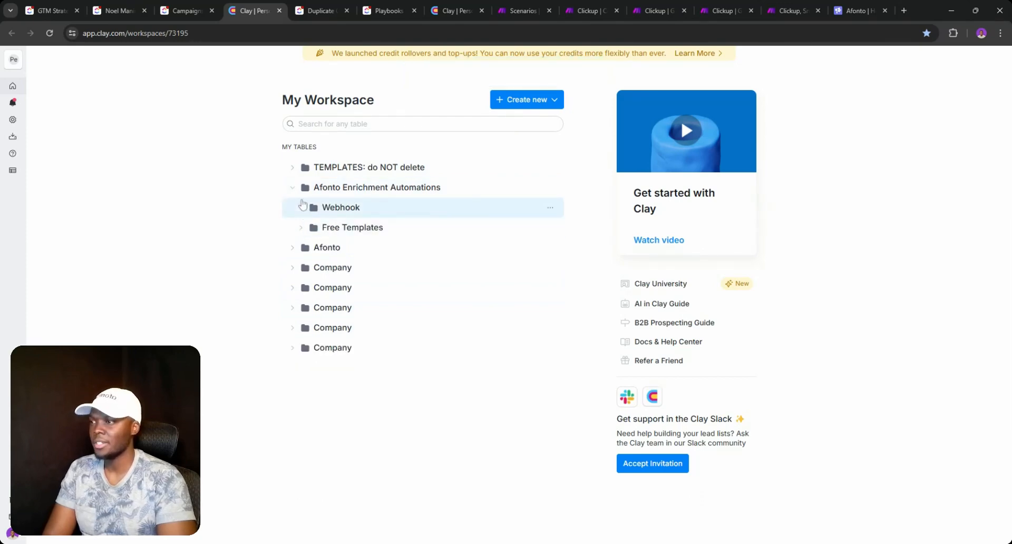
click(299, 191)
click(292, 167)
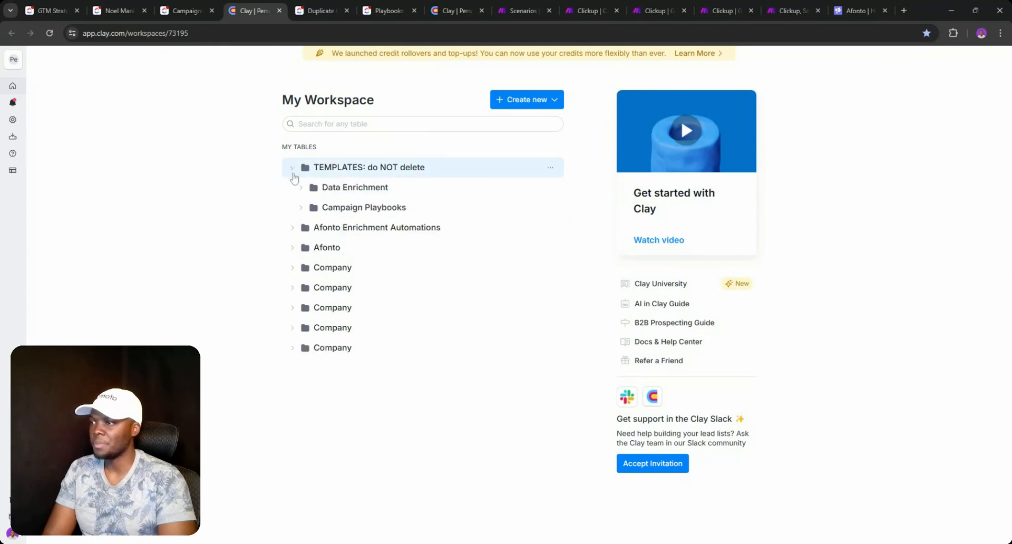
click(301, 209)
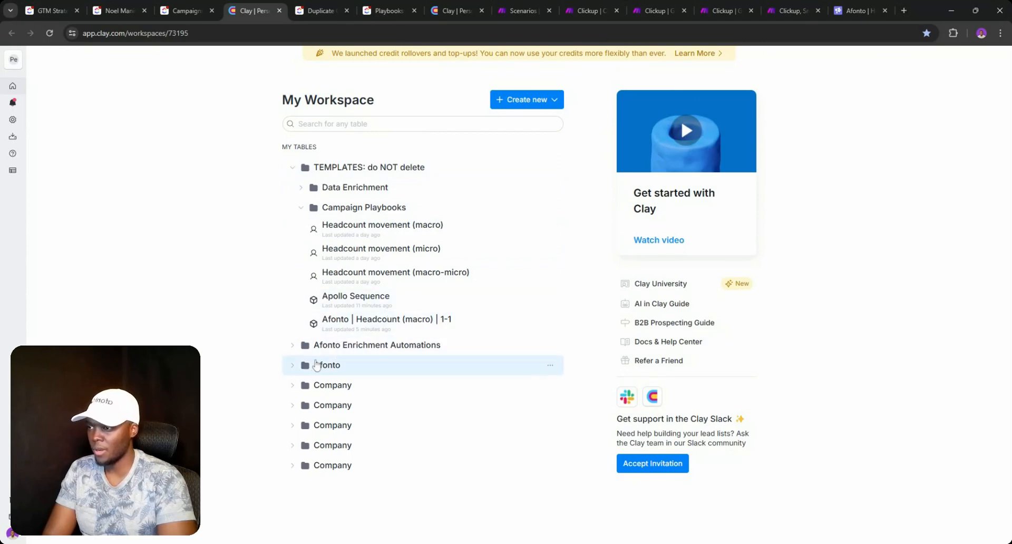
- Look over the Smartlead campaign name, then return to the Clay workspace tables
click(856, 10)
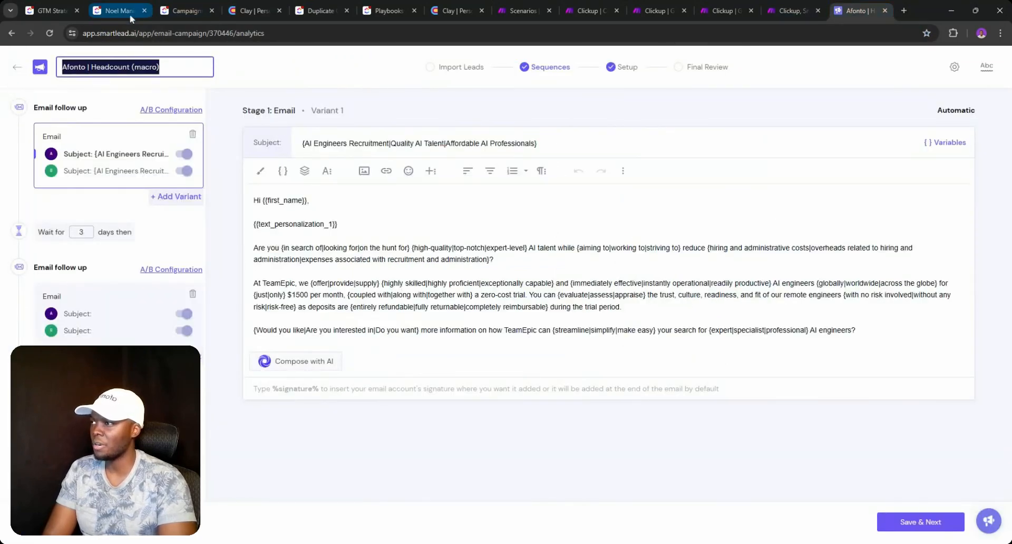
click(167, 67)
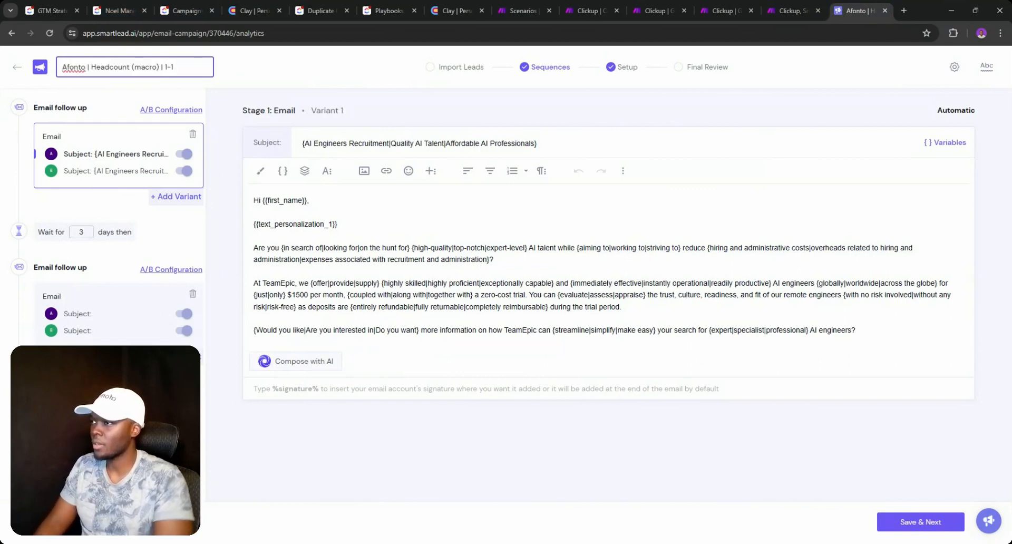
click(191, 6)
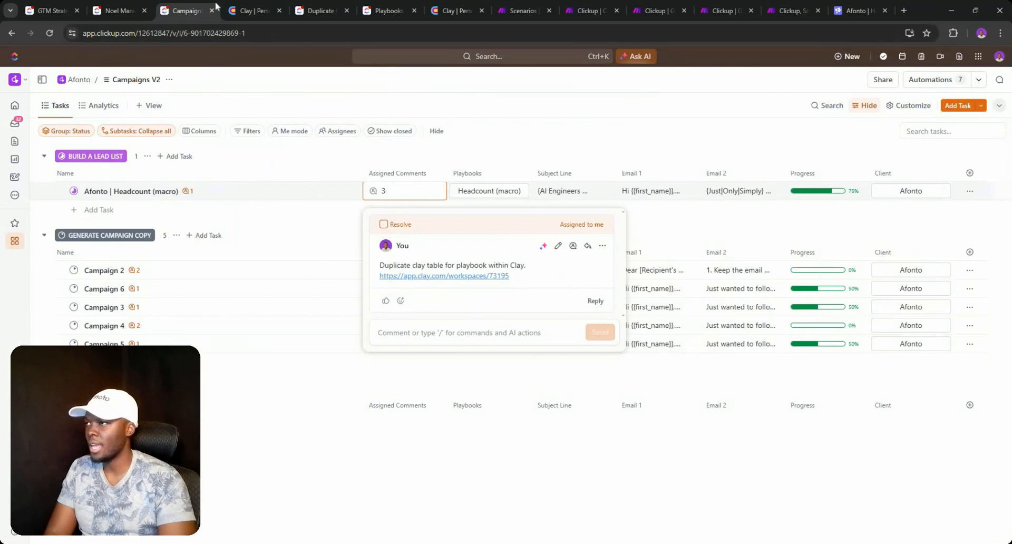
click(253, 10)
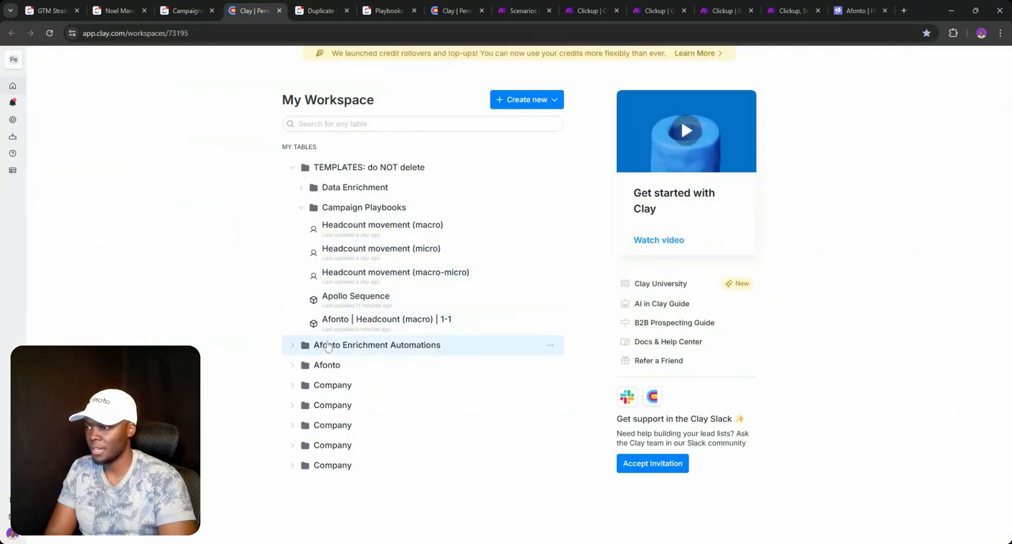
- Expand Afonto and (Step 2) Campaigns and bring up that folder's options menu
click(293, 364)
click(308, 430)
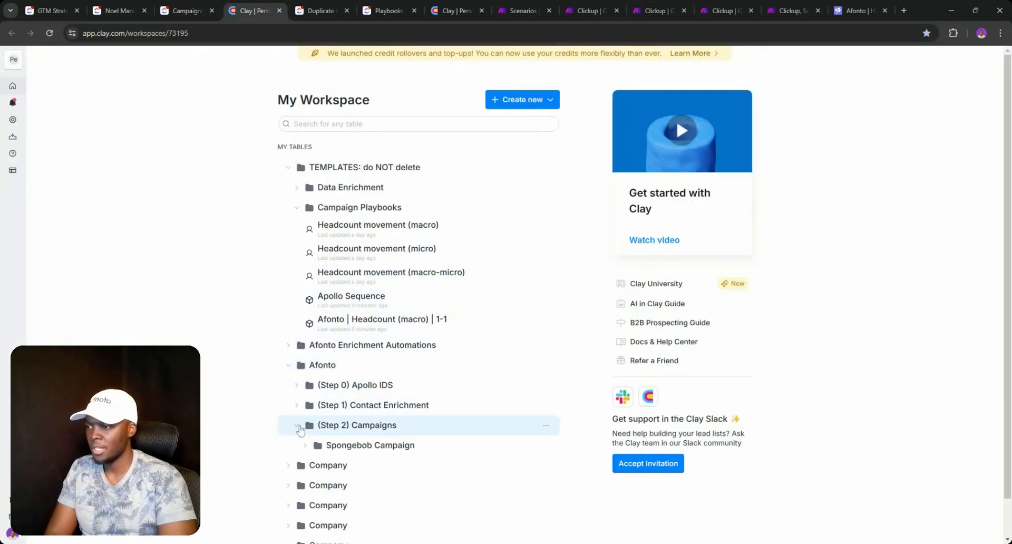
scroll(369, 405, down, 1)
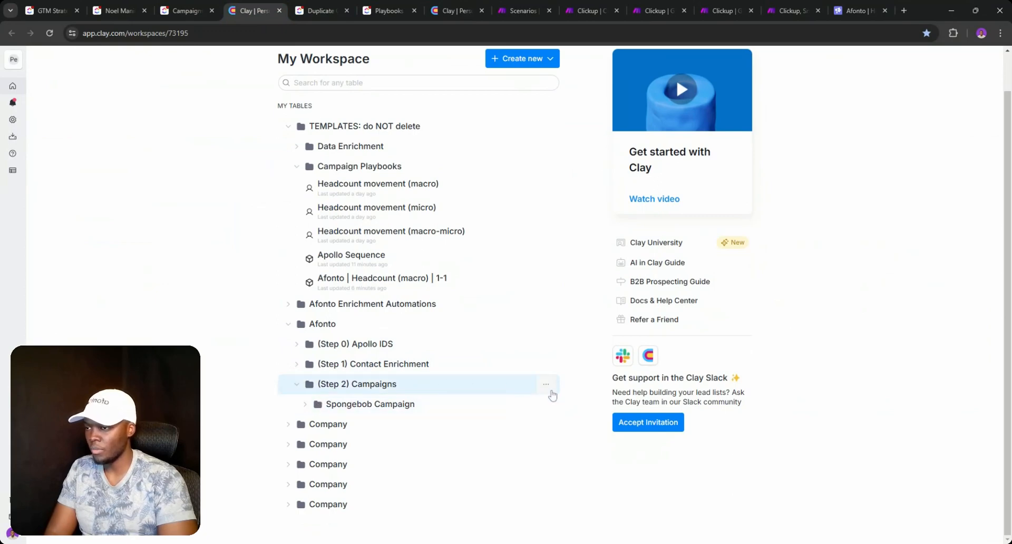
click(546, 386)
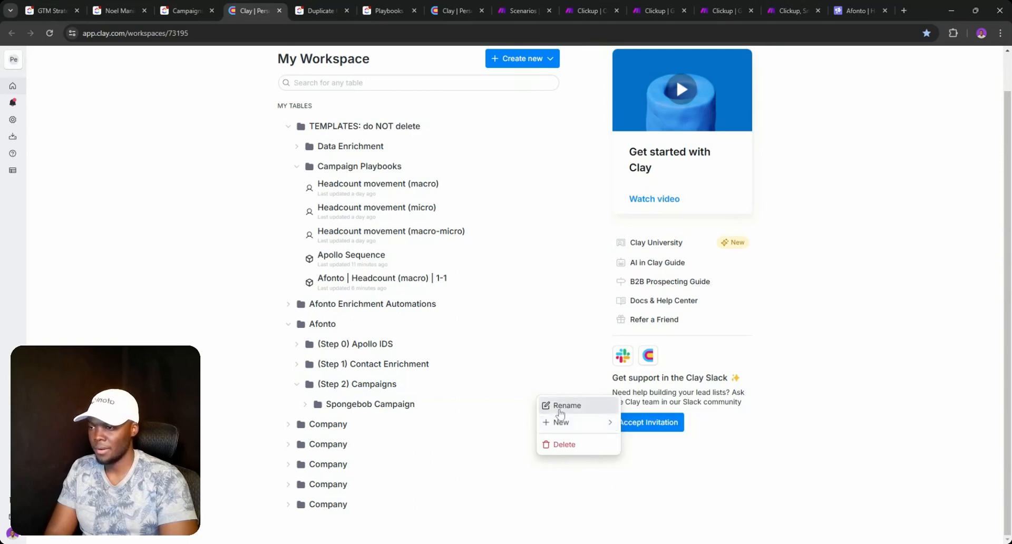
- Create a new folder named 'Headcount (macro)' inside (Step 2) Campaigns
mouse_move(561, 421)
click(648, 467)
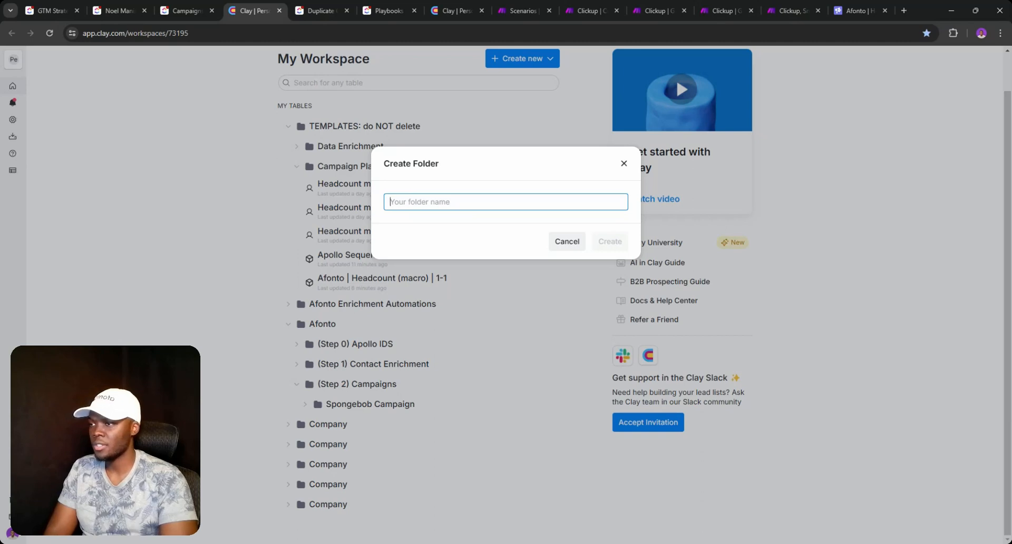
text(Headcount (macro)
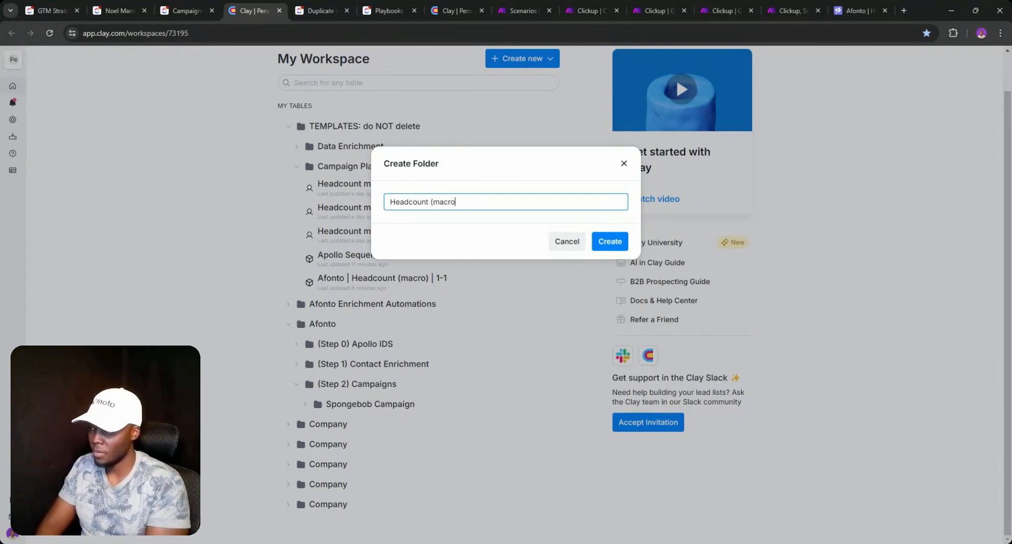
click(609, 242)
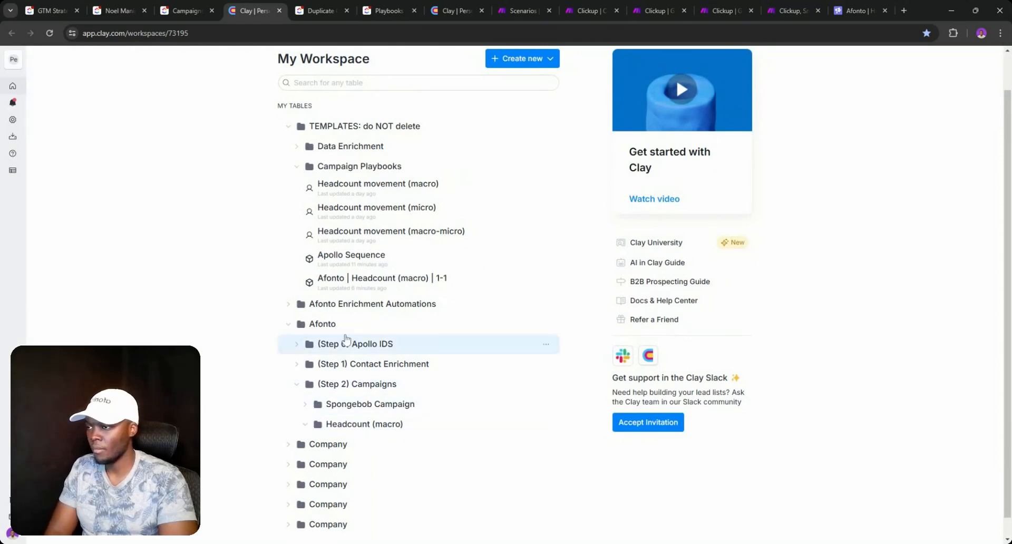
- Move the Afonto | Headcount (macro) | 1-1 table into the Headcount (macro) folder
click(364, 280)
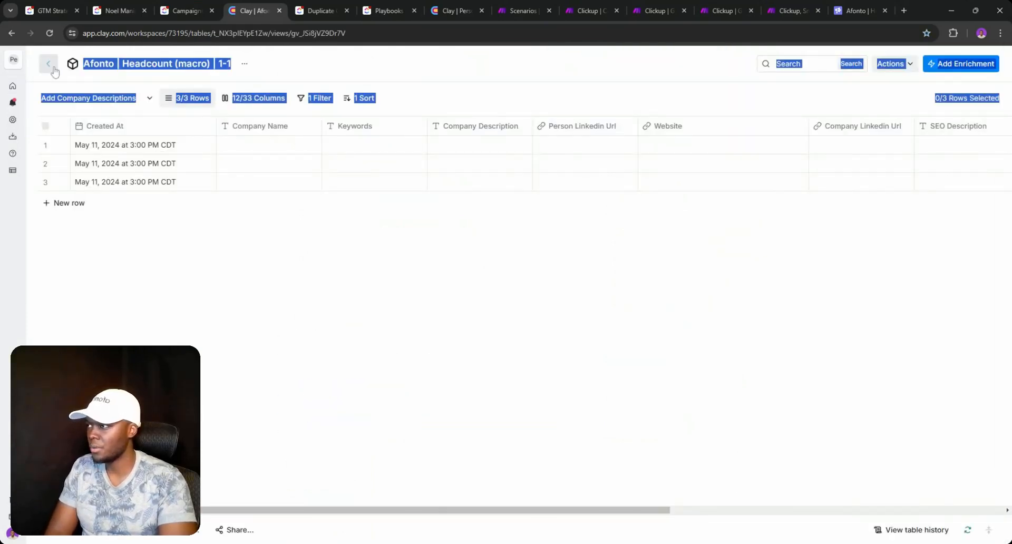
click(58, 67)
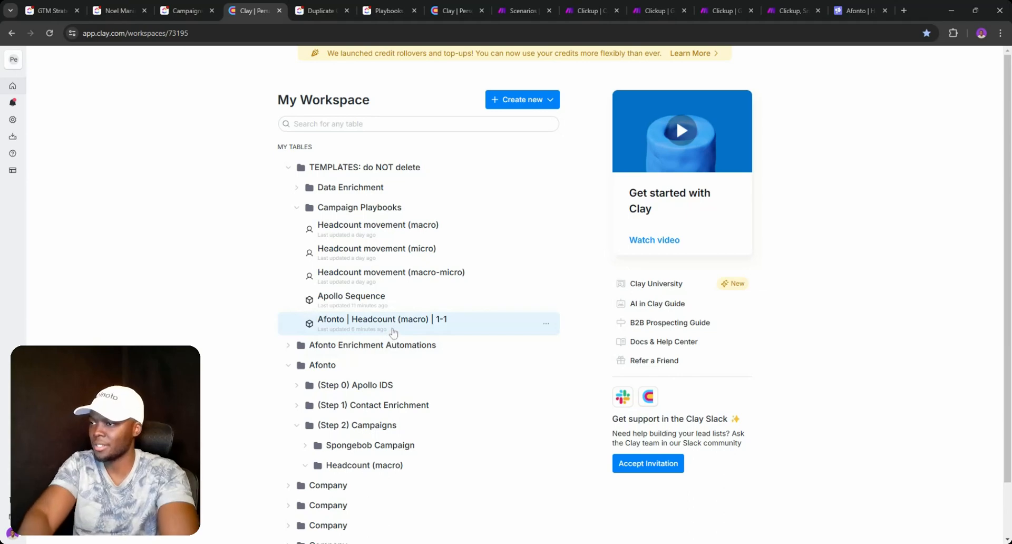
drag(392, 332, 362, 472)
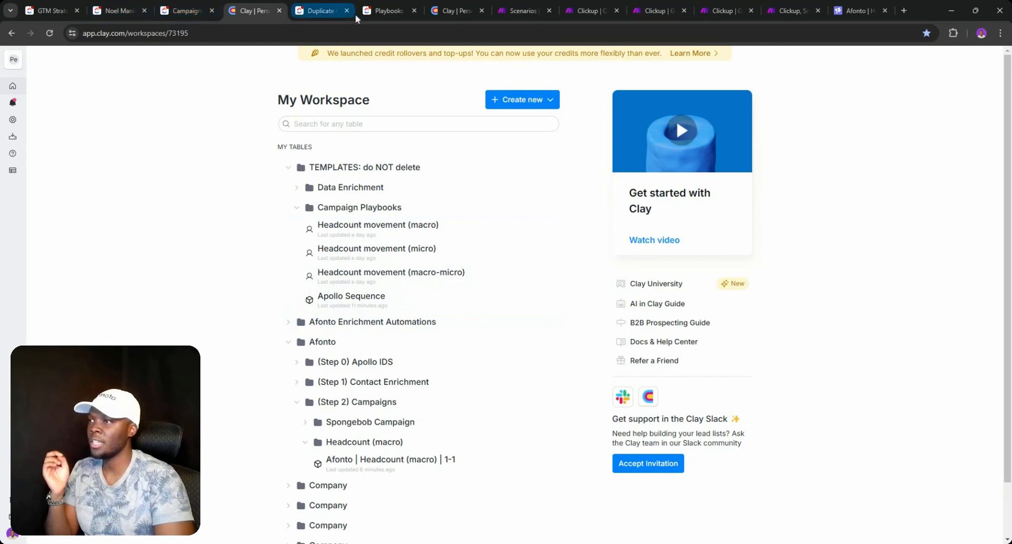
click(388, 10)
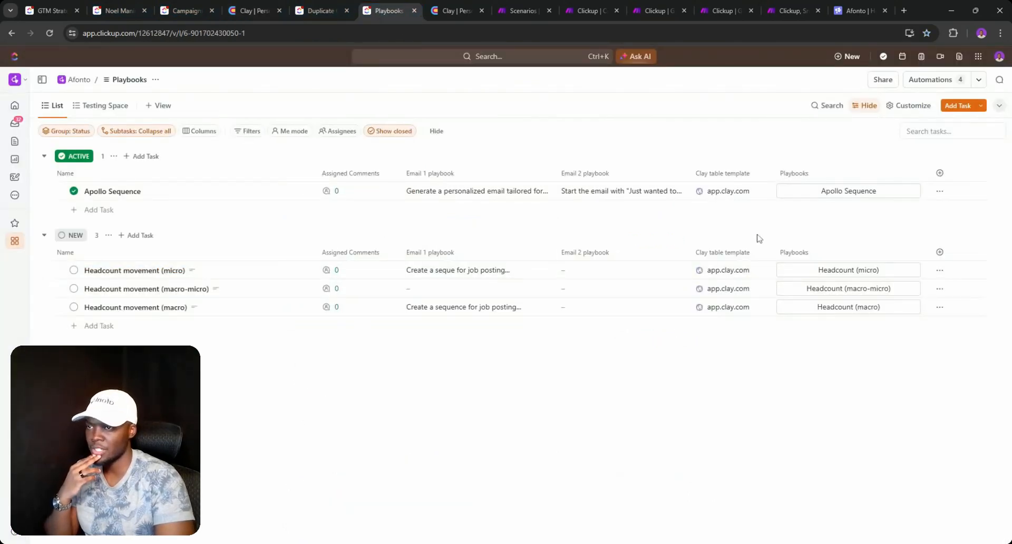
- Check Apollo Sequence's status options in Playbooks, then go to the other Clay tab
click(74, 190)
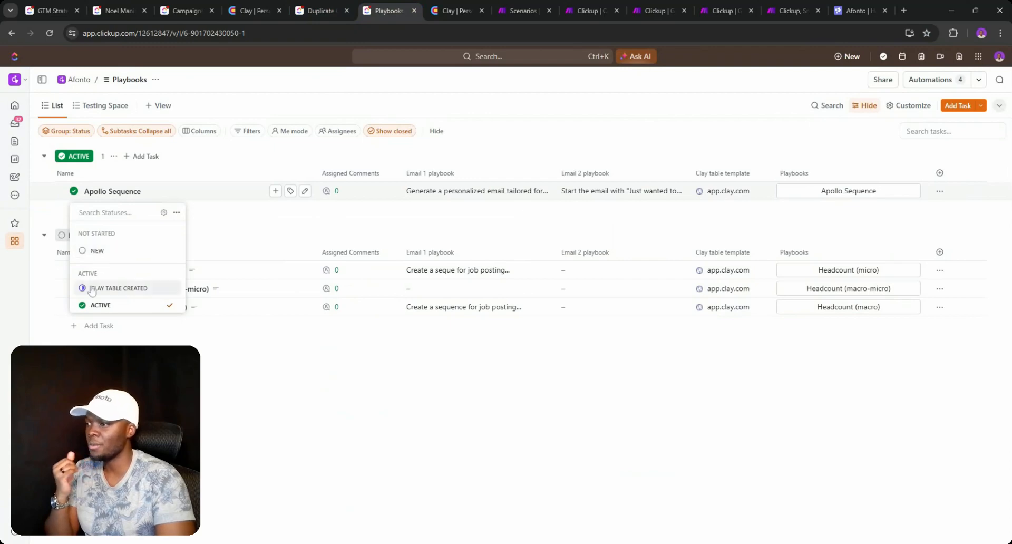
click(438, 7)
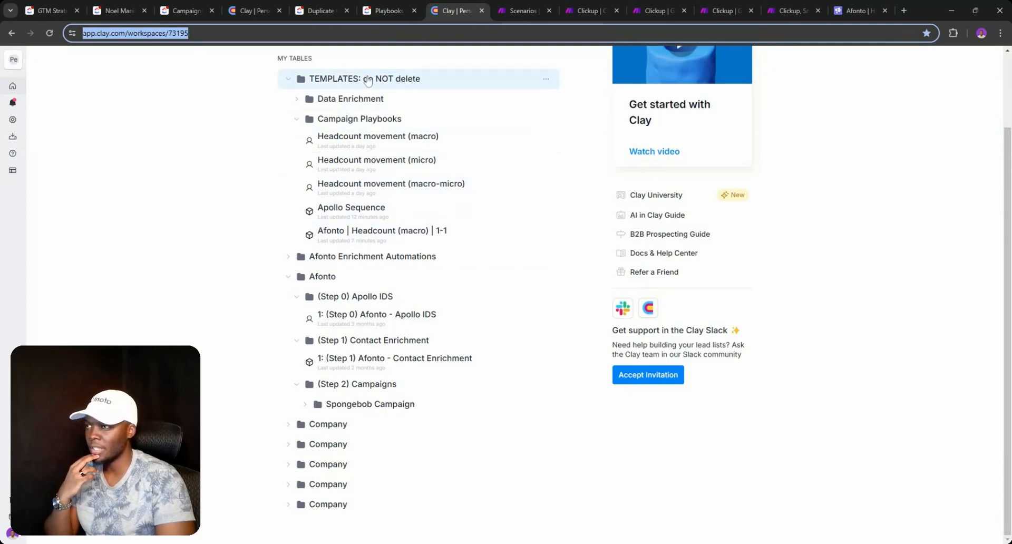
- Close the duplicate Clay tab and scroll across the Afonto | Headcount (macro) | 1-1 table's columns
click(481, 11)
click(263, 10)
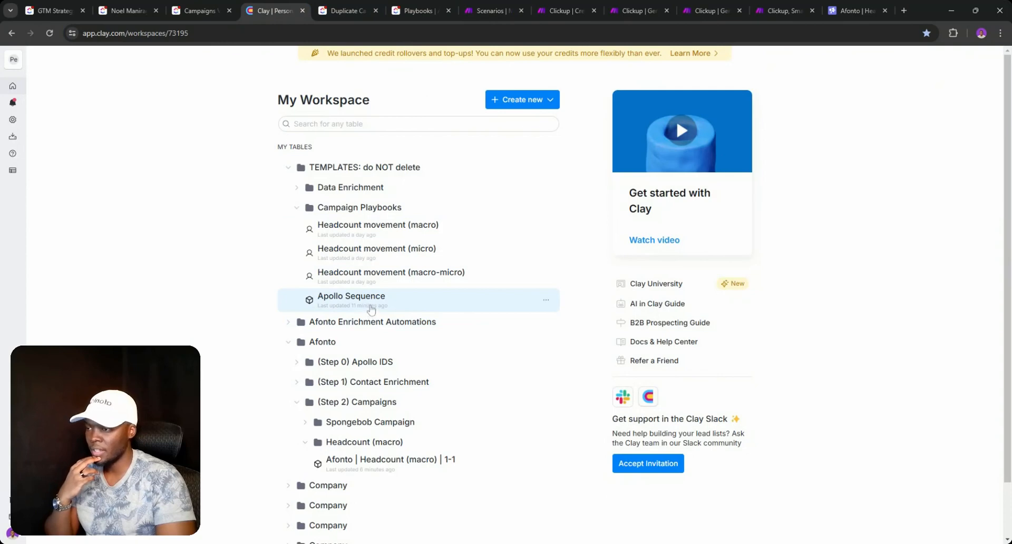
click(351, 456)
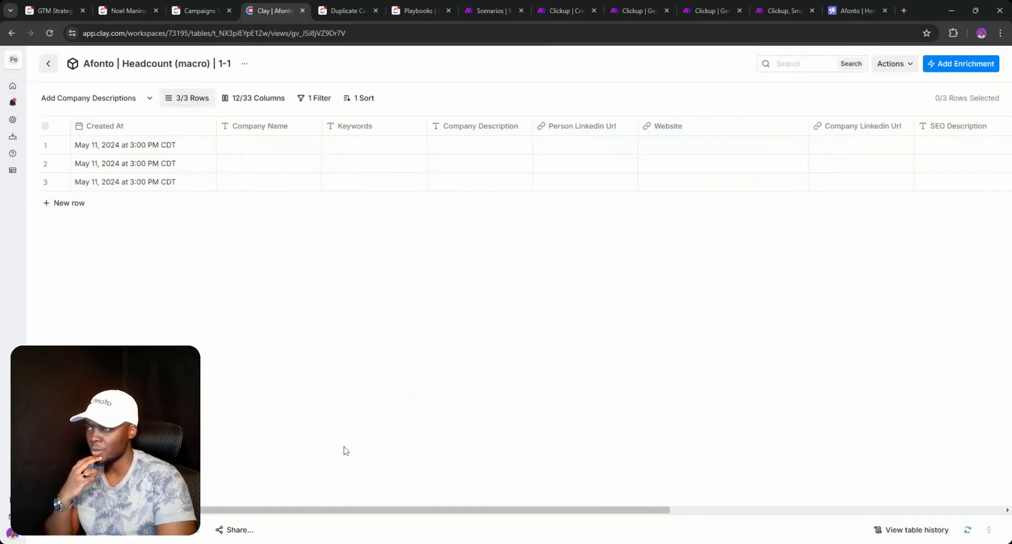
drag(300, 510, 717, 508)
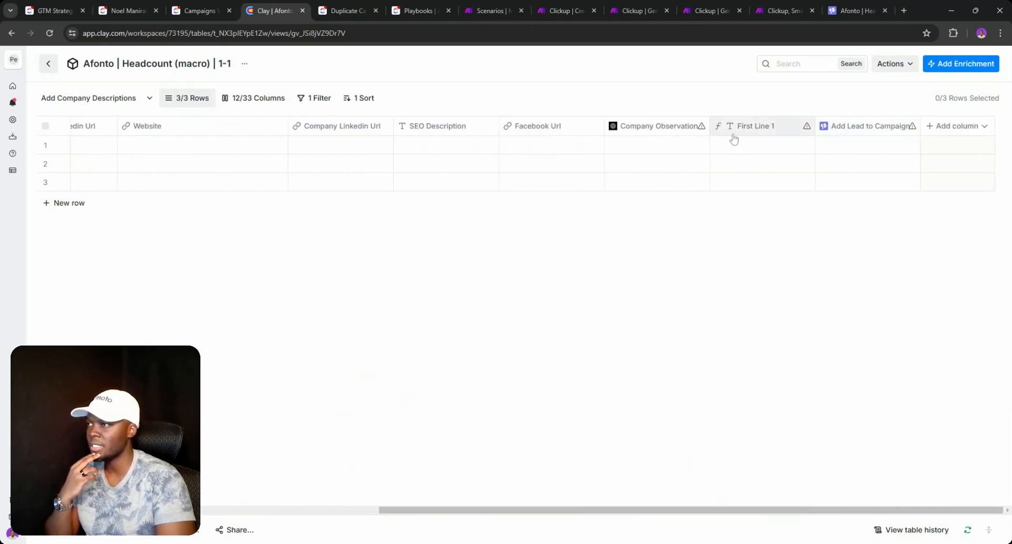
click(129, 10)
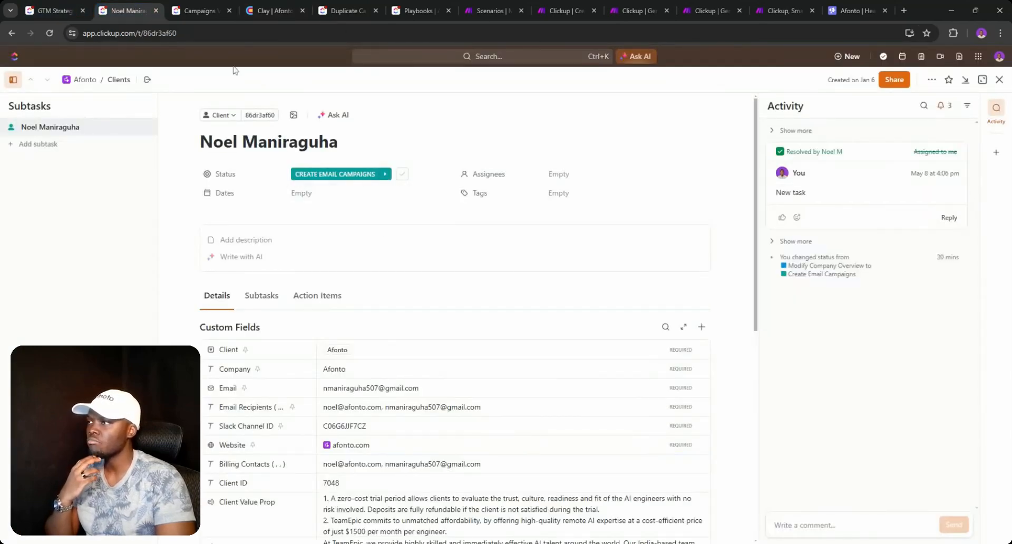
- Check the lead-list task's status options and Clay duplication comment, then open Campaigns V2 automations
click(200, 10)
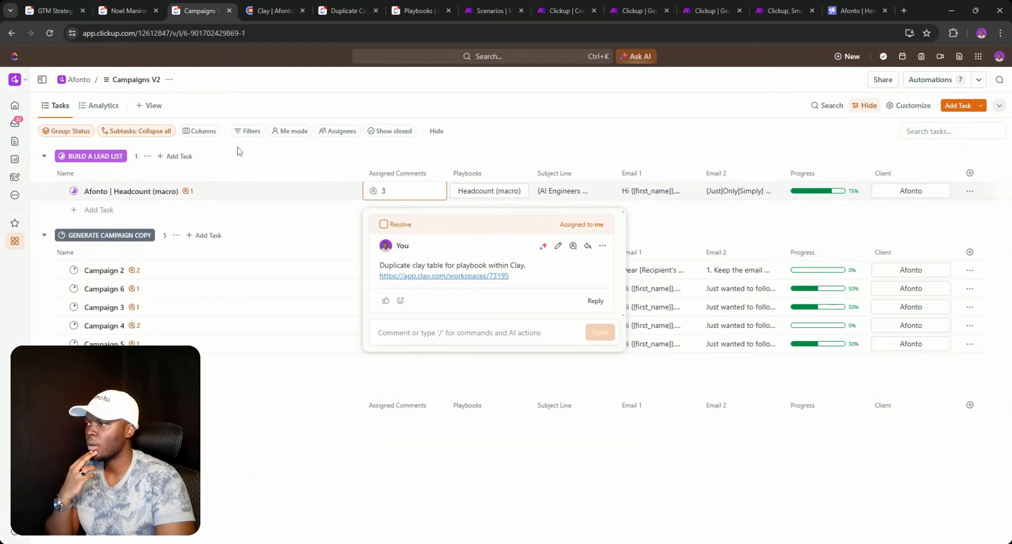
click(74, 191)
click(74, 191)
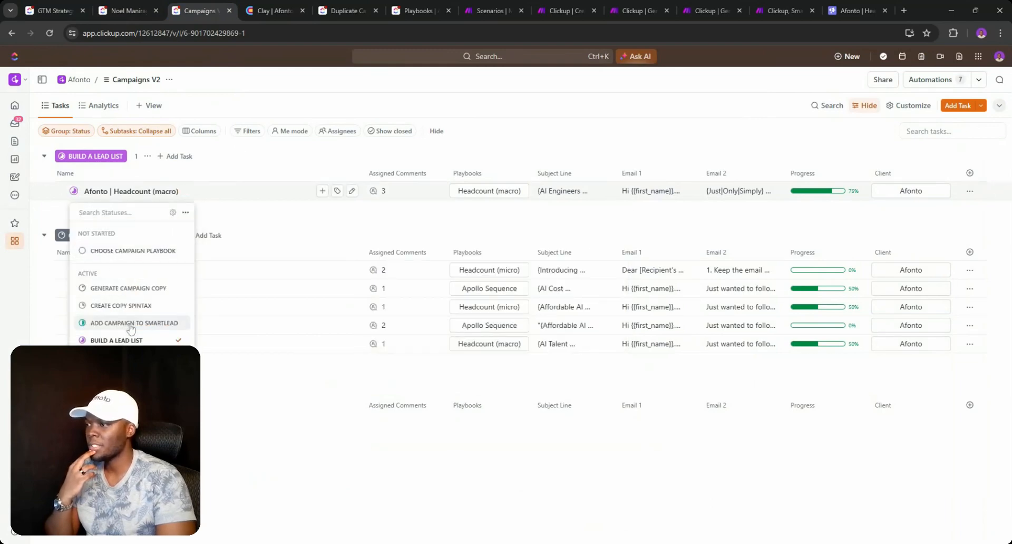
click(392, 196)
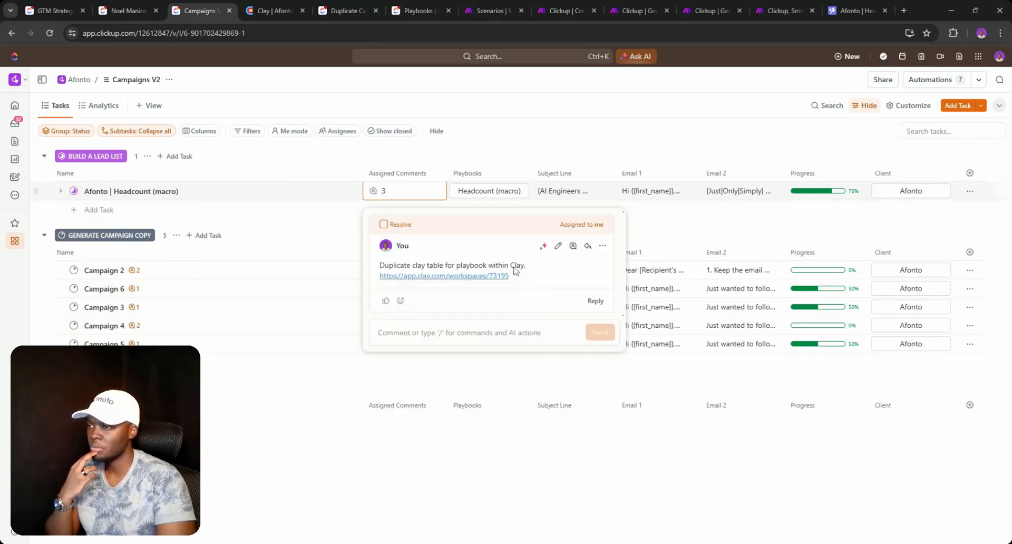
click(928, 79)
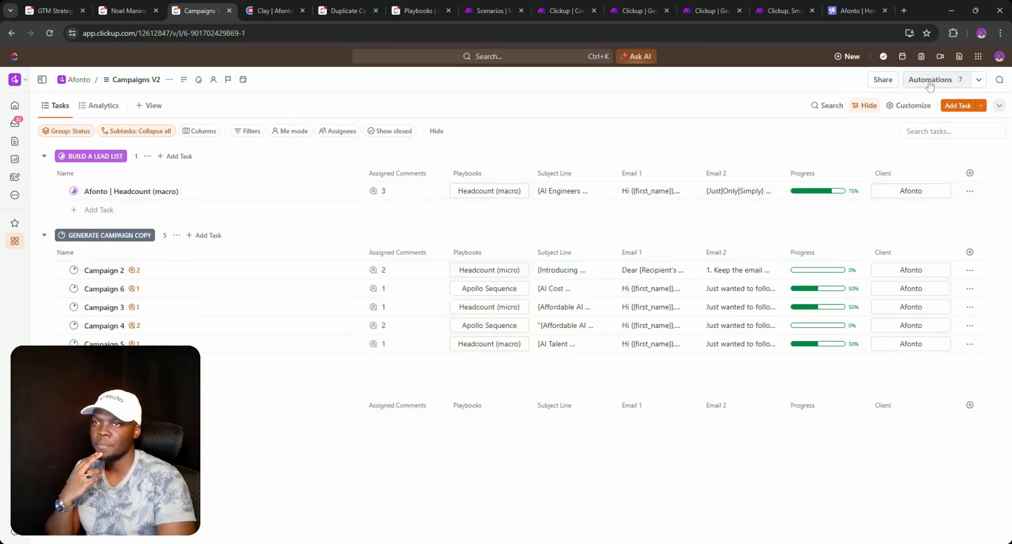
click(929, 80)
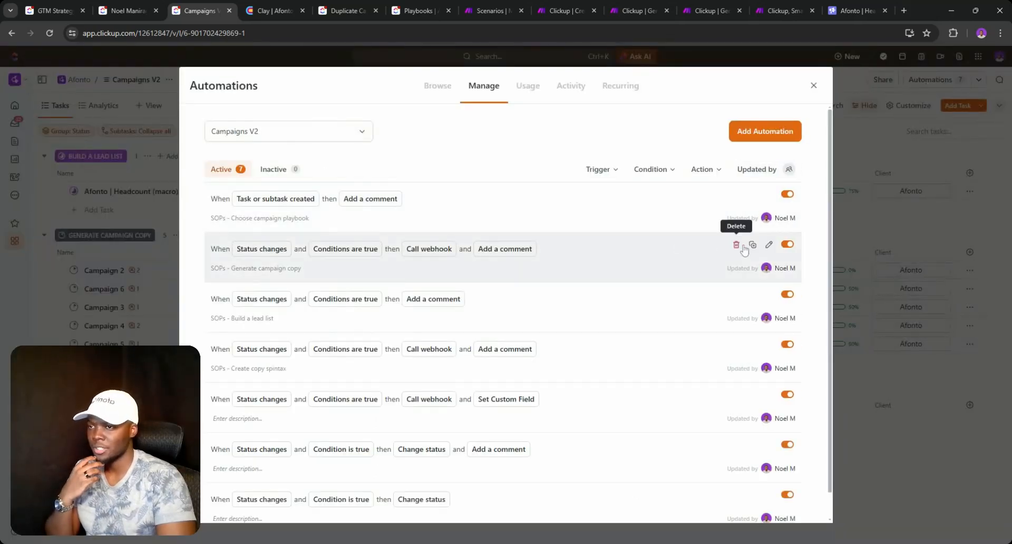
- Add a second Add a comment action to the Build a lead list automation
click(769, 296)
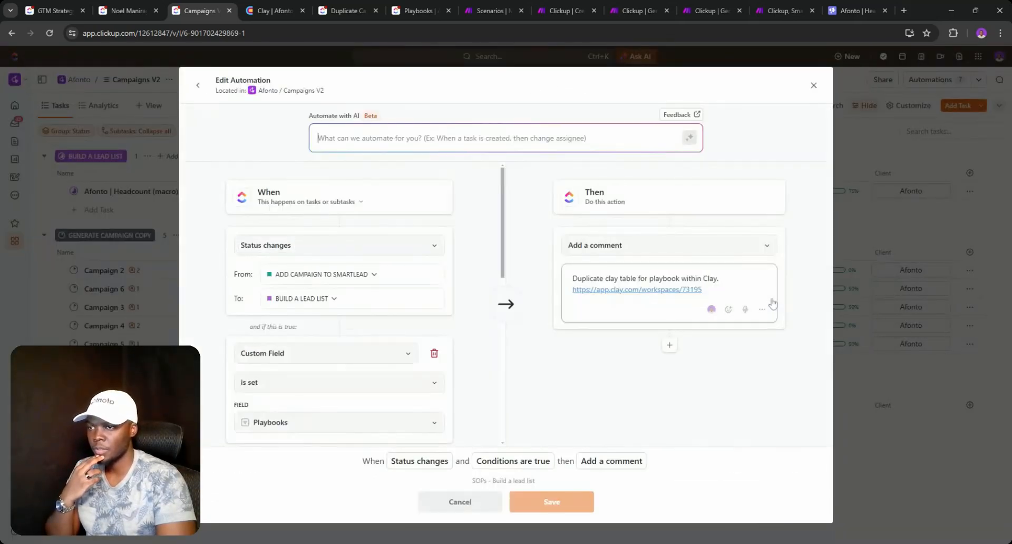
click(666, 337)
click(631, 362)
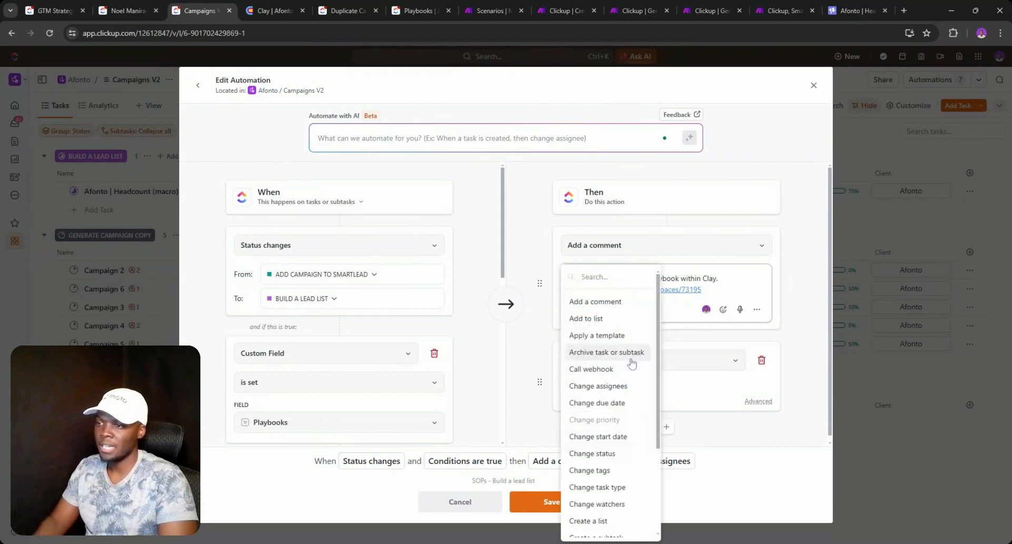
text(cOOM)
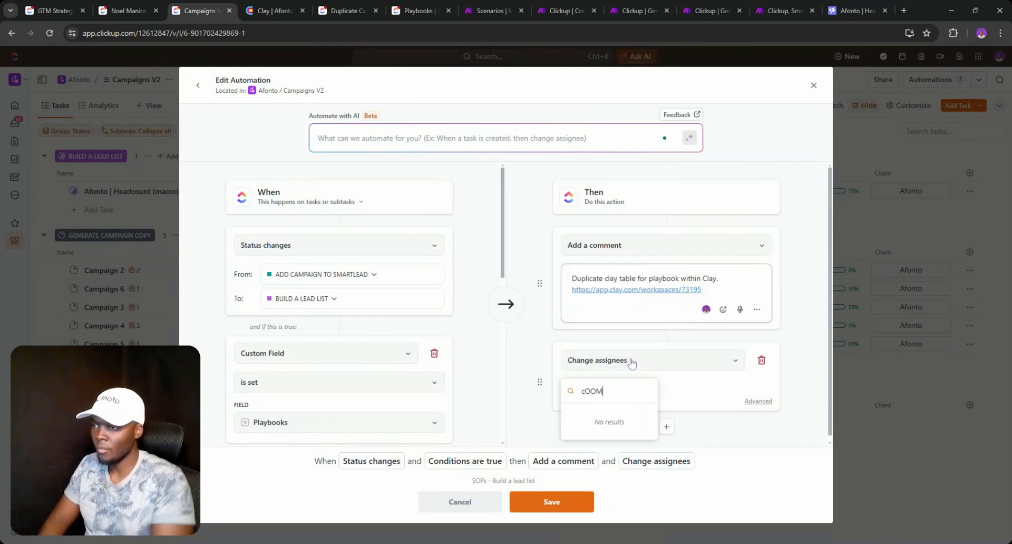
key(BackSpace)
key(BackSpace)
key(BackSpace)
key(BackSpace)
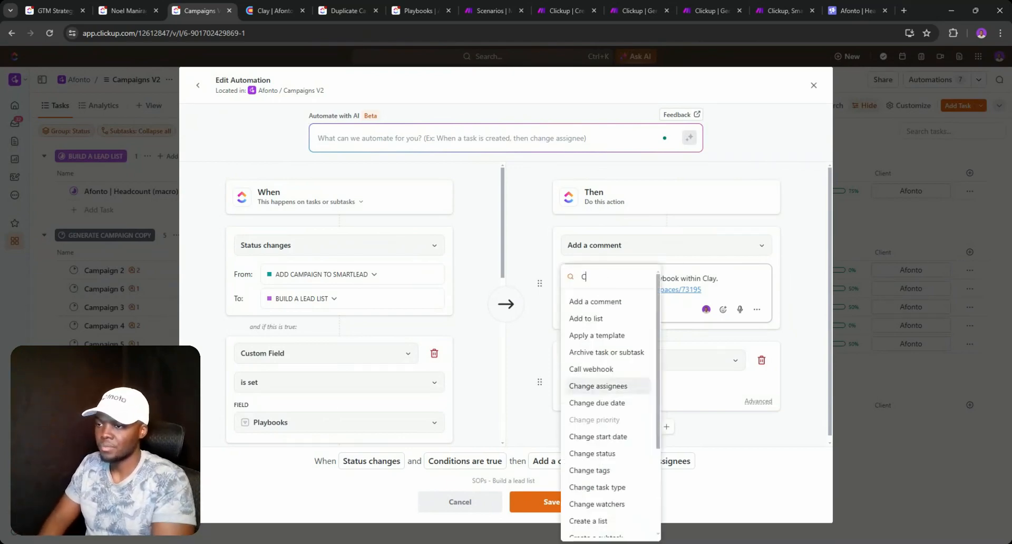
text(C)
click(595, 301)
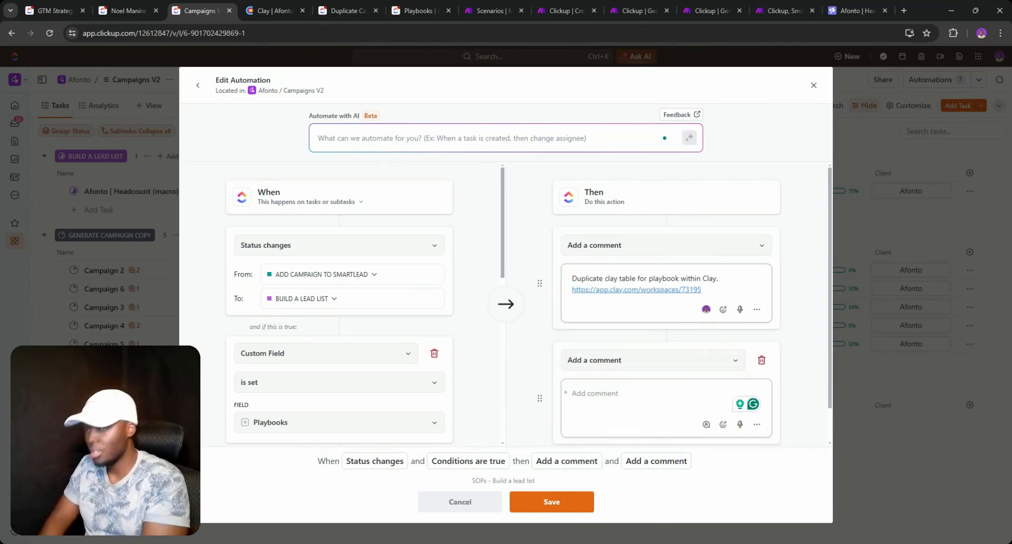
- Type the second comment 'Export and import lead list' with Apollo on a new line
text(H)
key(BackSpace)
text(B)
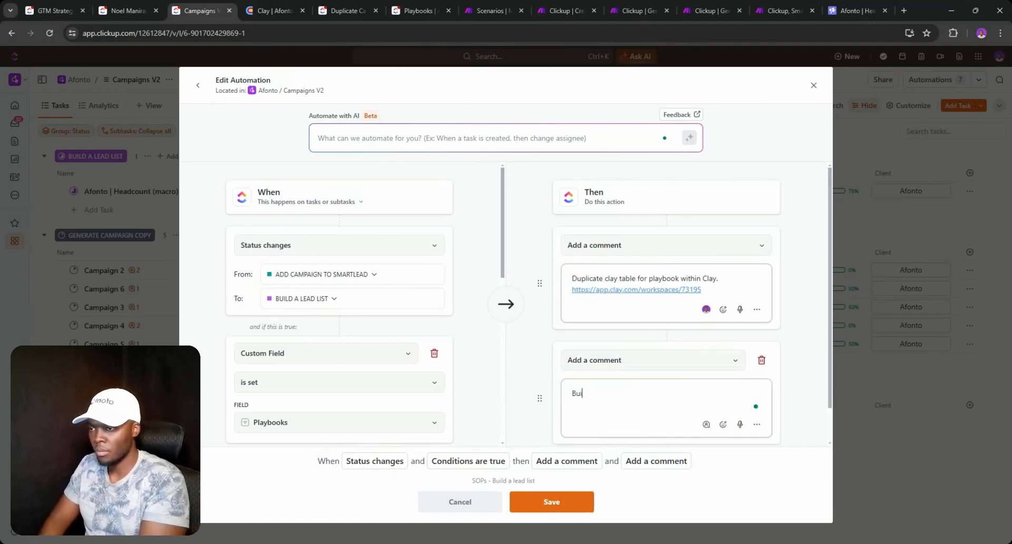
text(u)
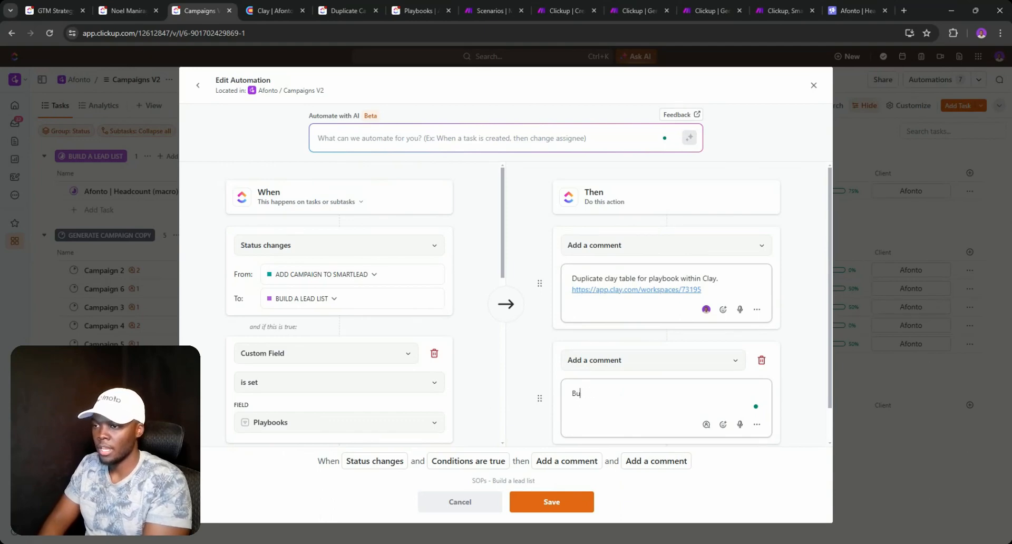
key(BackSpace)
key(BackSpace)
text(Export and import lead list.)
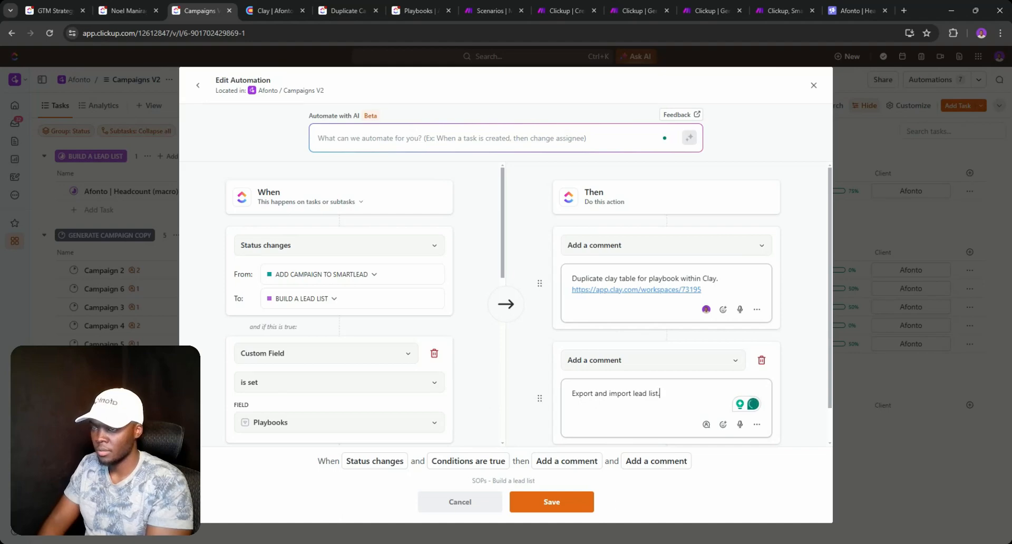
key(Return)
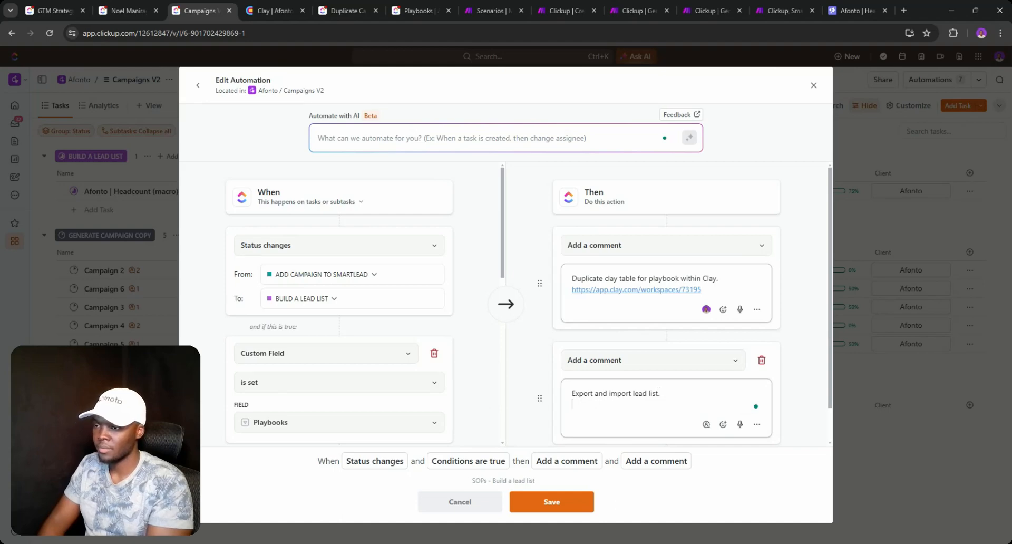
text(Apollo)
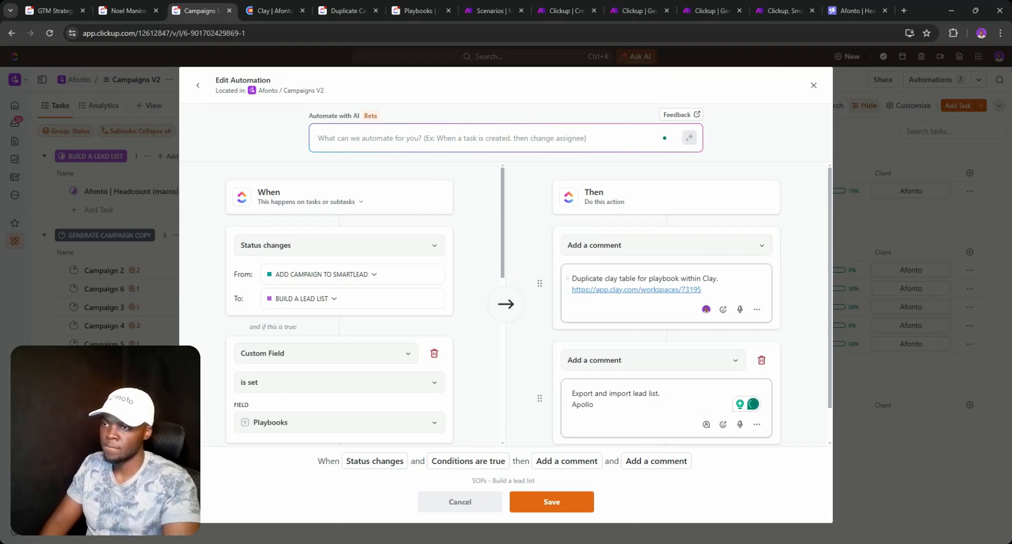
- Replace the raw Clay URL in the first comment with a link on the word 'Clay'
click(692, 296)
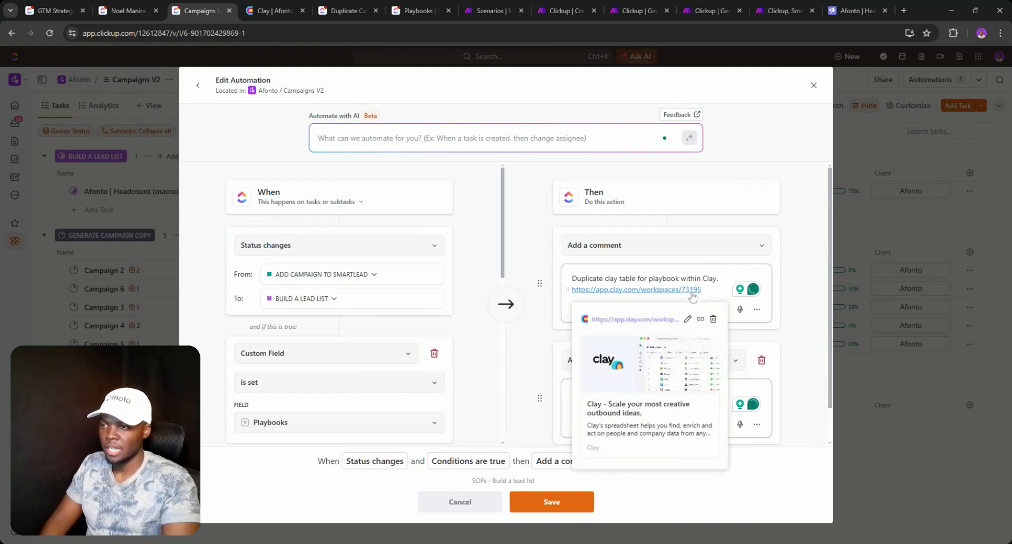
key(shift+Home)
key(ctrl+c)
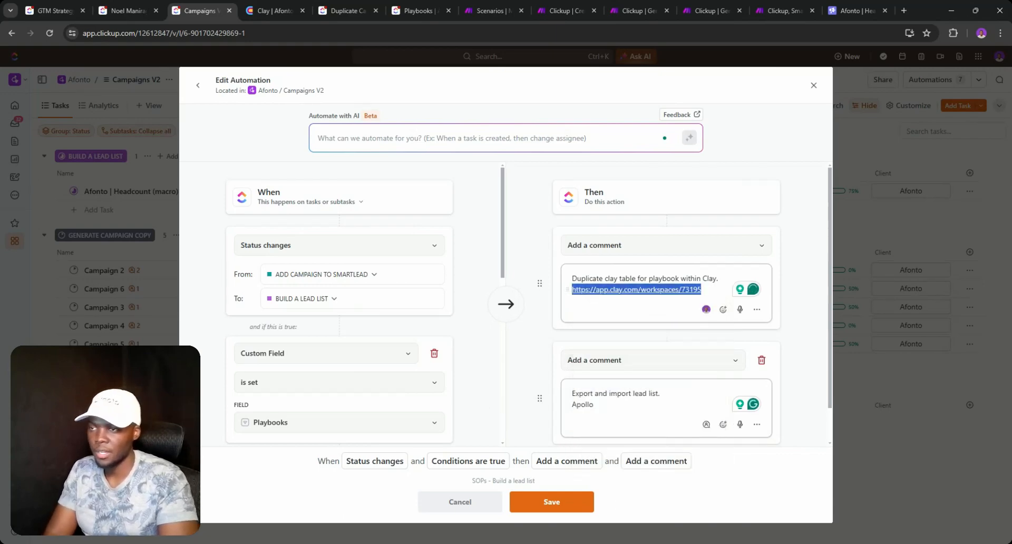
key(BackSpace)
key(BackSpace)
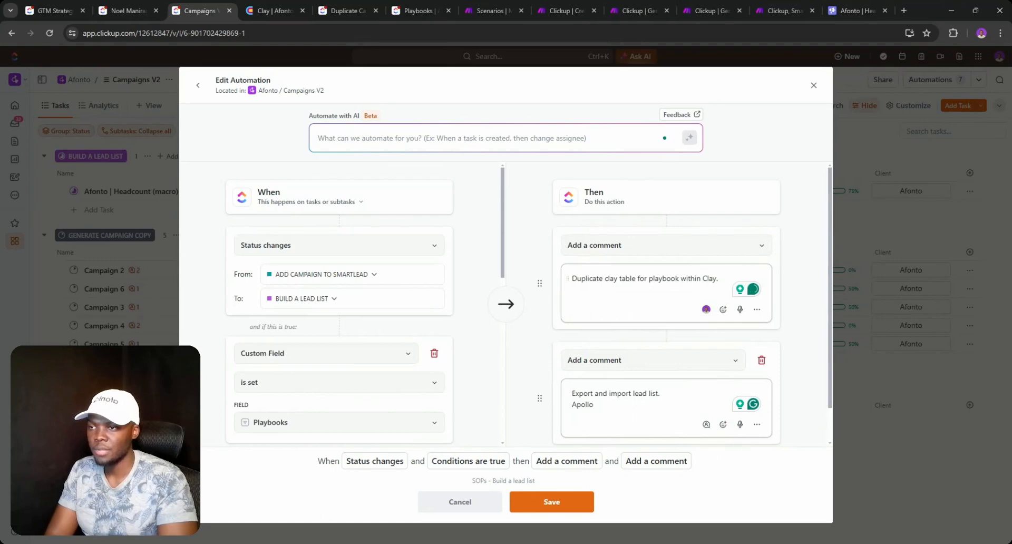
double_click(706, 278)
click(794, 261)
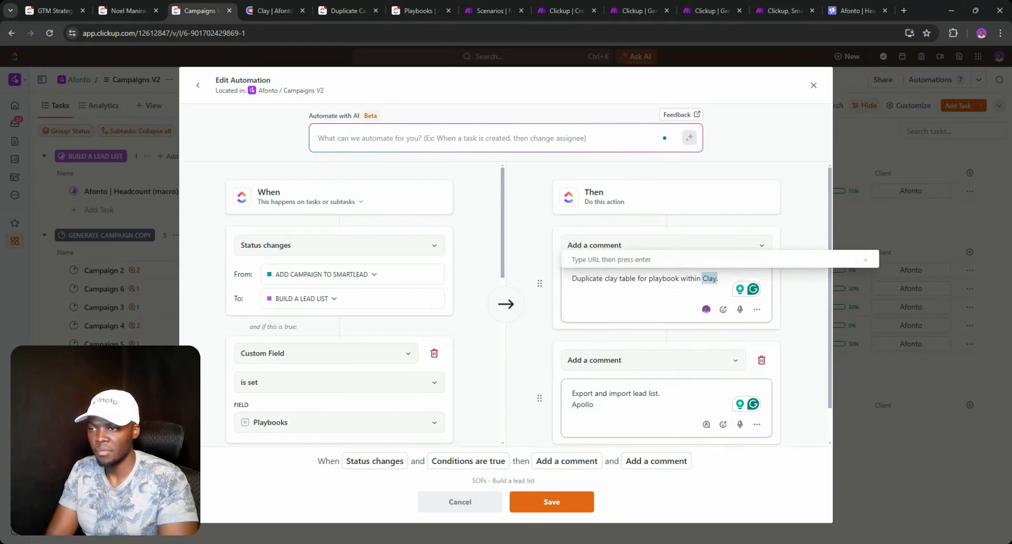
key(ctrl+v)
key(Return)
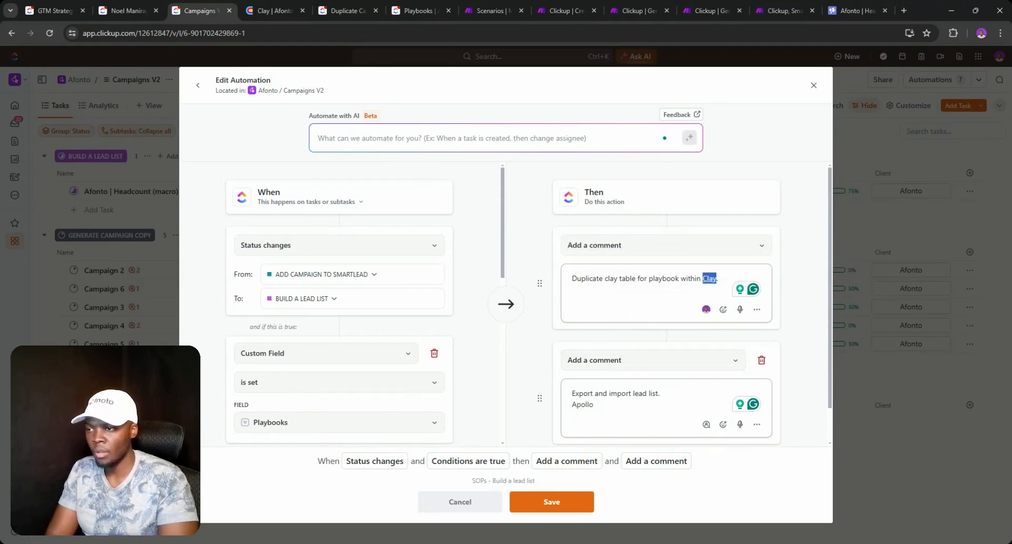
- Join '(Apollo)' onto the second comment line and hyperlink the word 'Apollo'
click(570, 405)
key(BackSpace)
key(BackSpace)
text((Apollo)
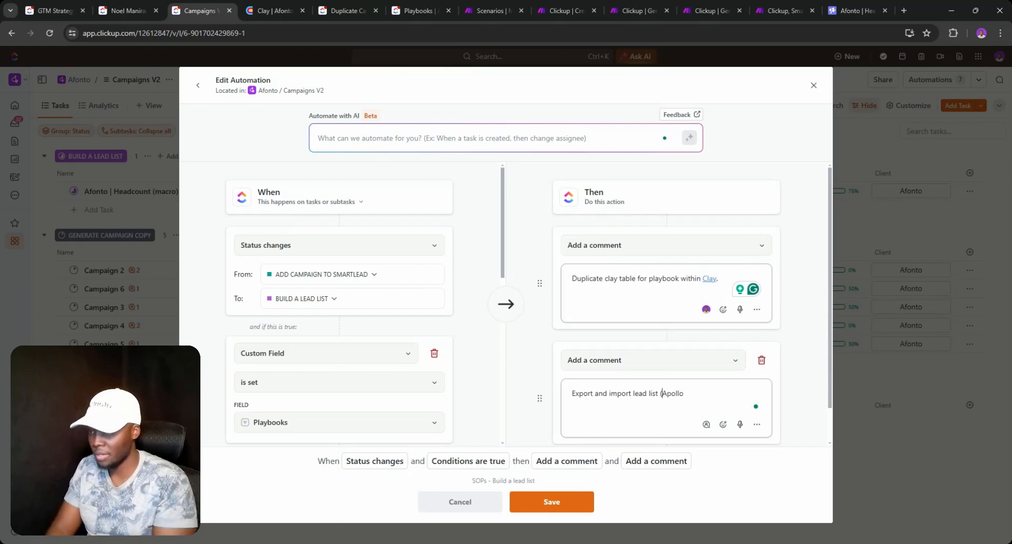
key(Right)
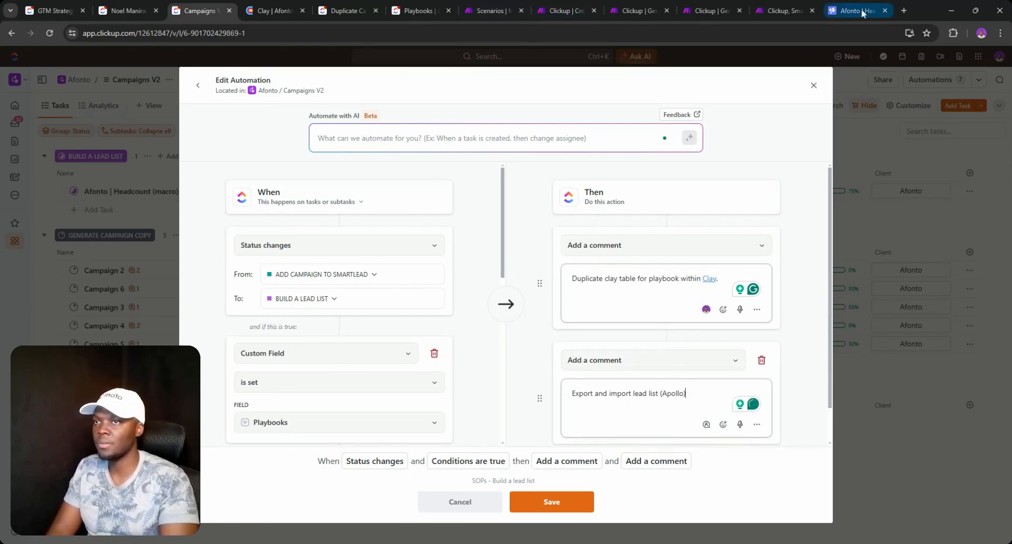
click(903, 10)
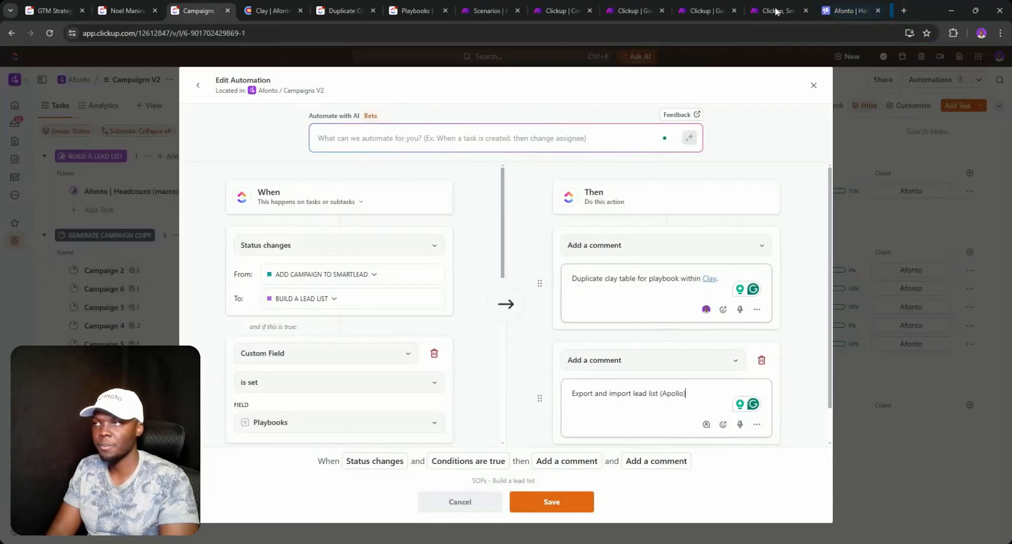
click(885, 10)
double_click(672, 394)
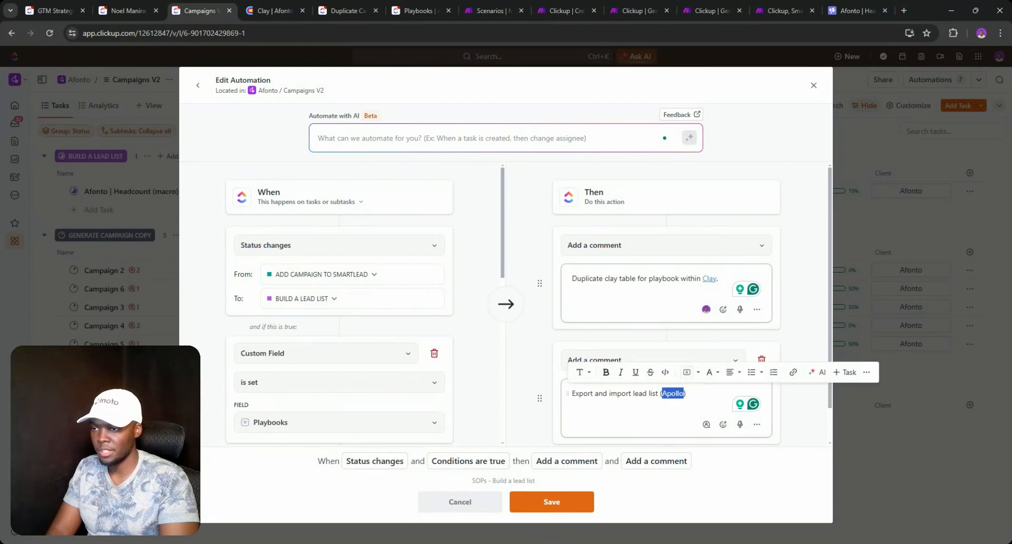
key(ctrl+v)
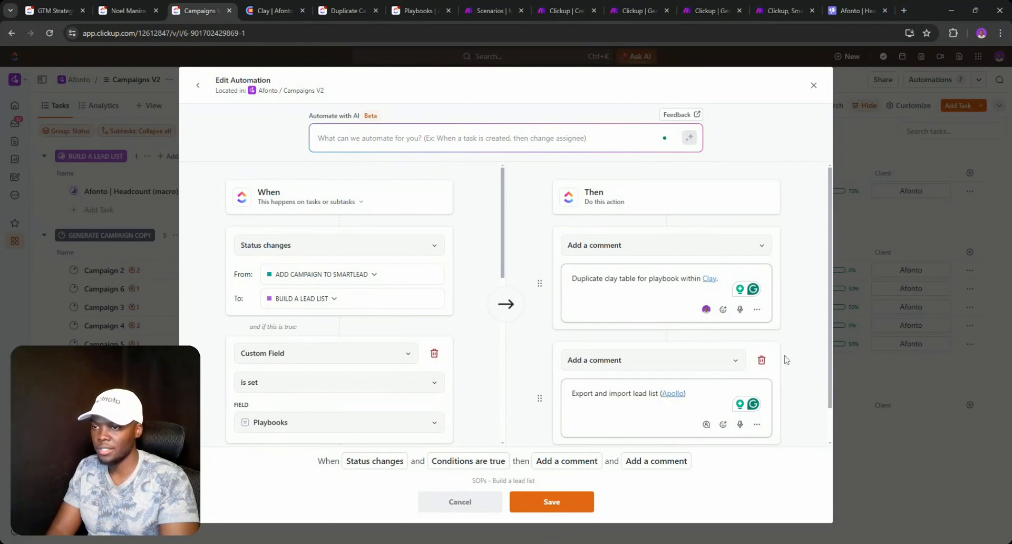
scroll(769, 363, down, 1)
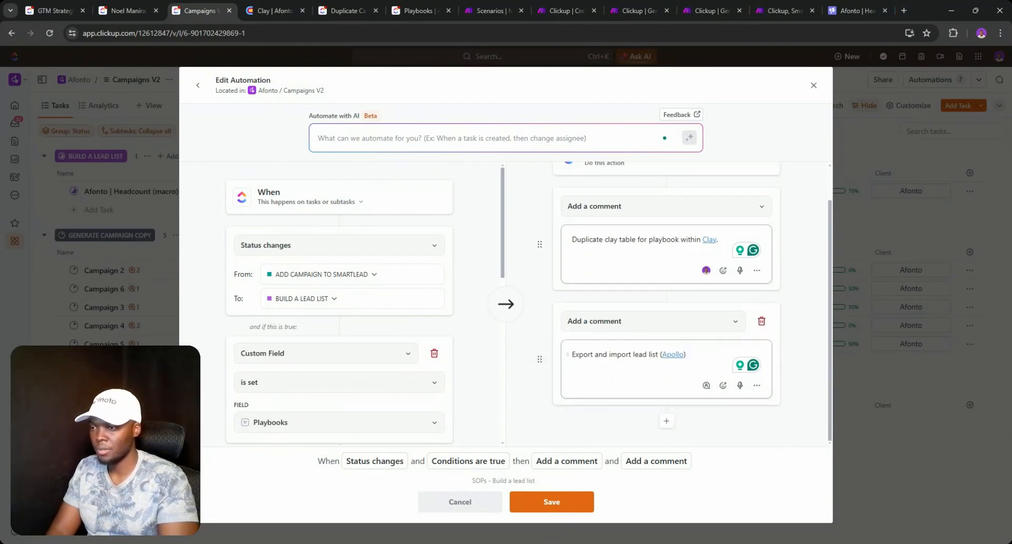
triple_click(600, 354)
key(ctrl+c)
- Save the automation and post 'Export and import lead list (Apollo)' on the Afonto task
click(570, 498)
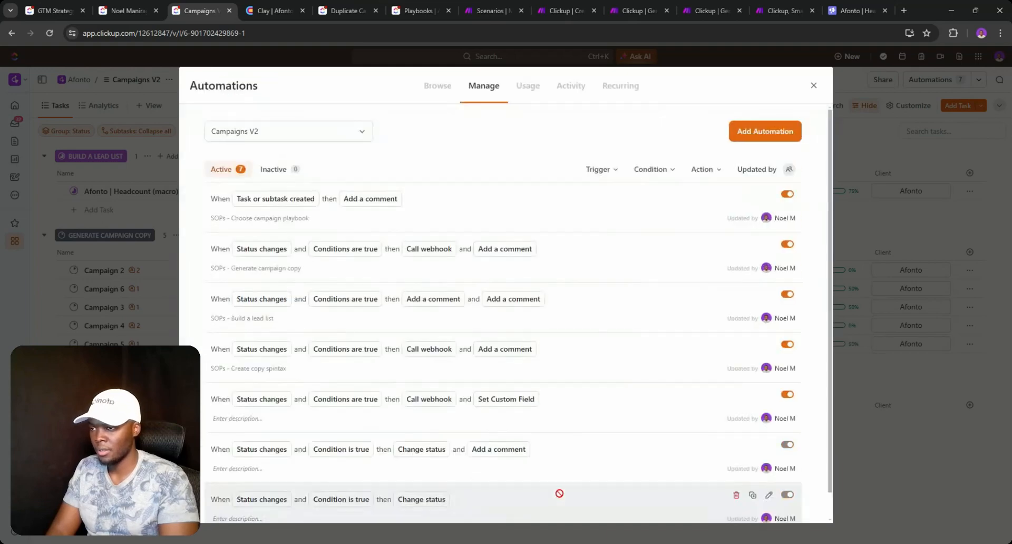
click(813, 85)
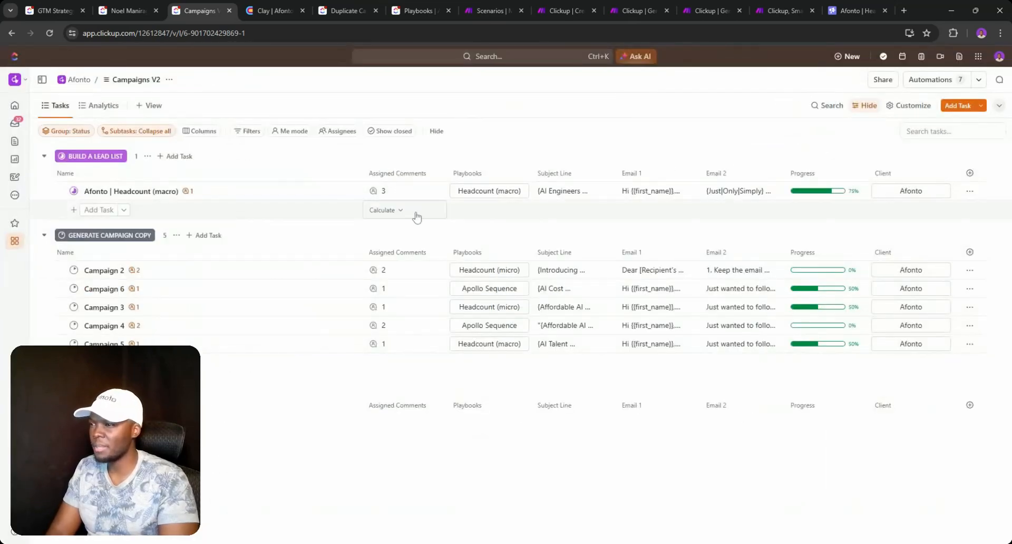
click(410, 197)
click(458, 333)
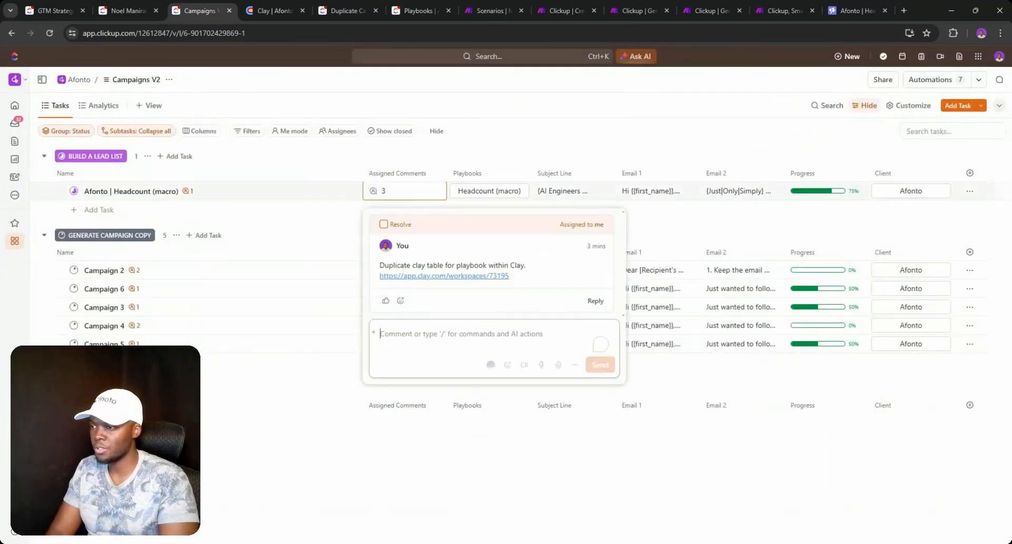
key(ctrl+v)
click(599, 366)
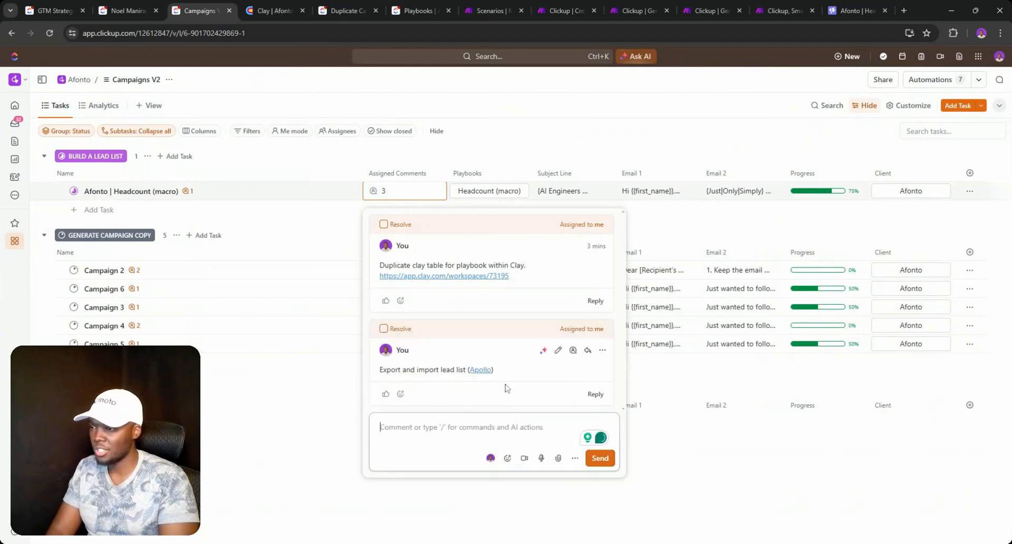
click(679, 447)
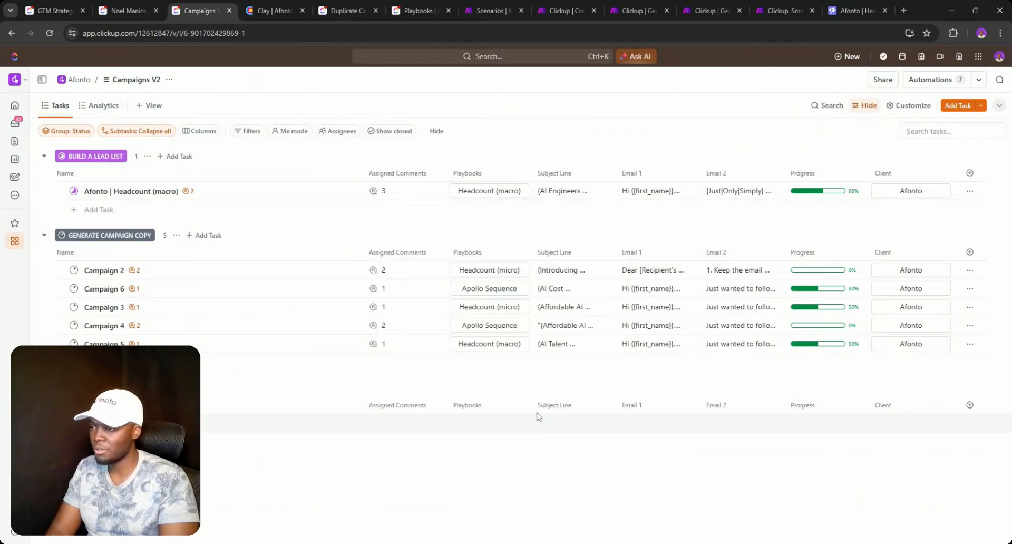
- Check the Campaign 2 and Afonto comments, glance at the Clay tables, and return to Campaigns V2
click(383, 270)
click(438, 243)
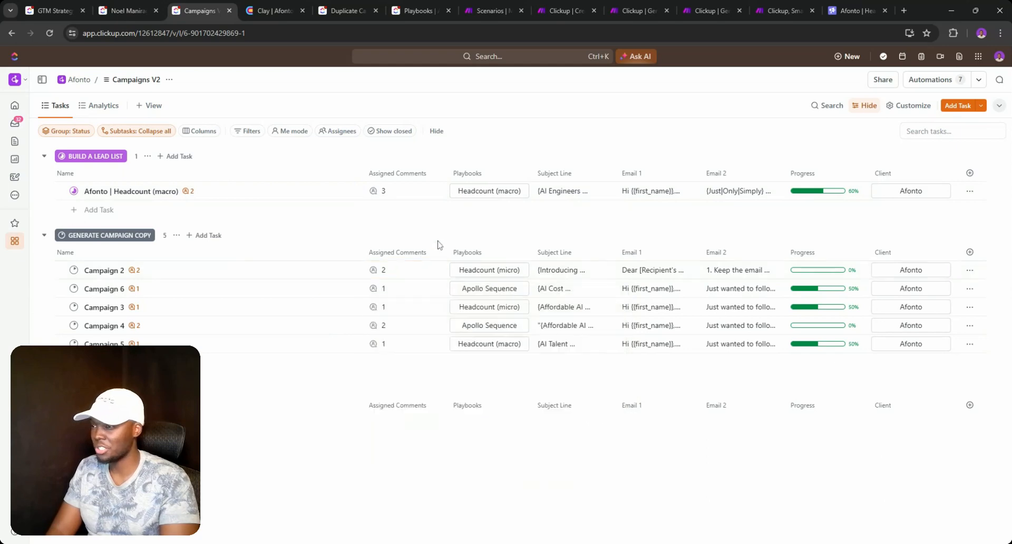
click(388, 195)
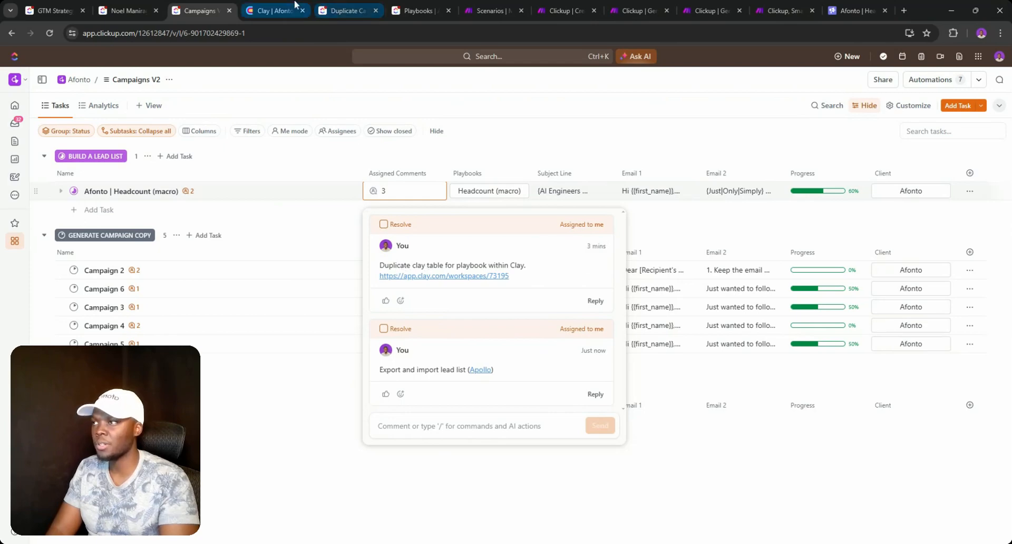
click(275, 7)
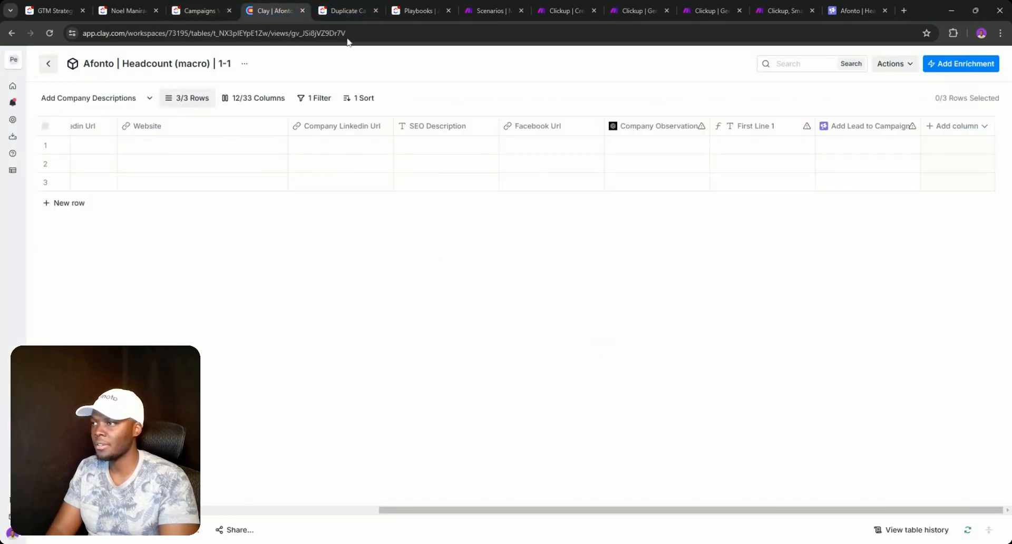
click(48, 63)
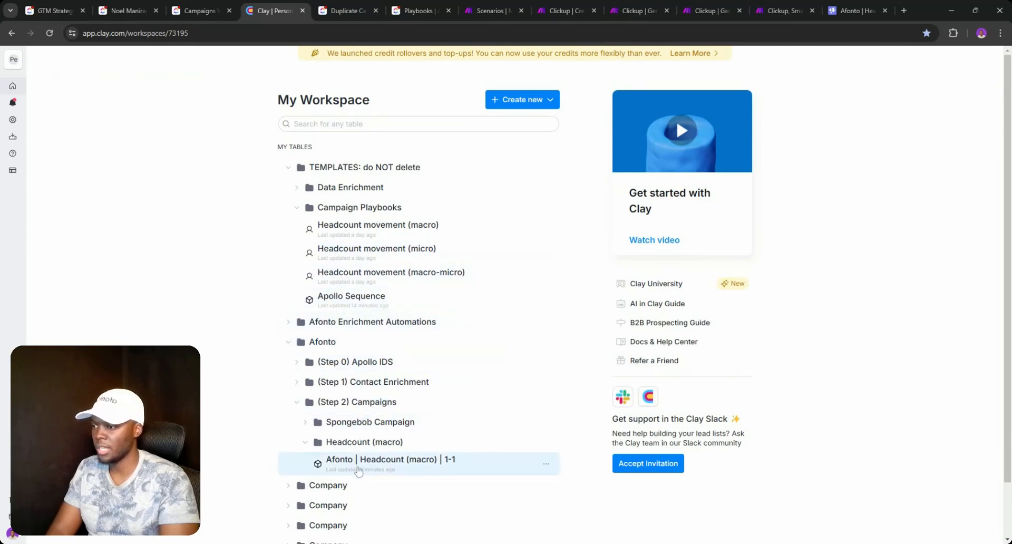
click(130, 11)
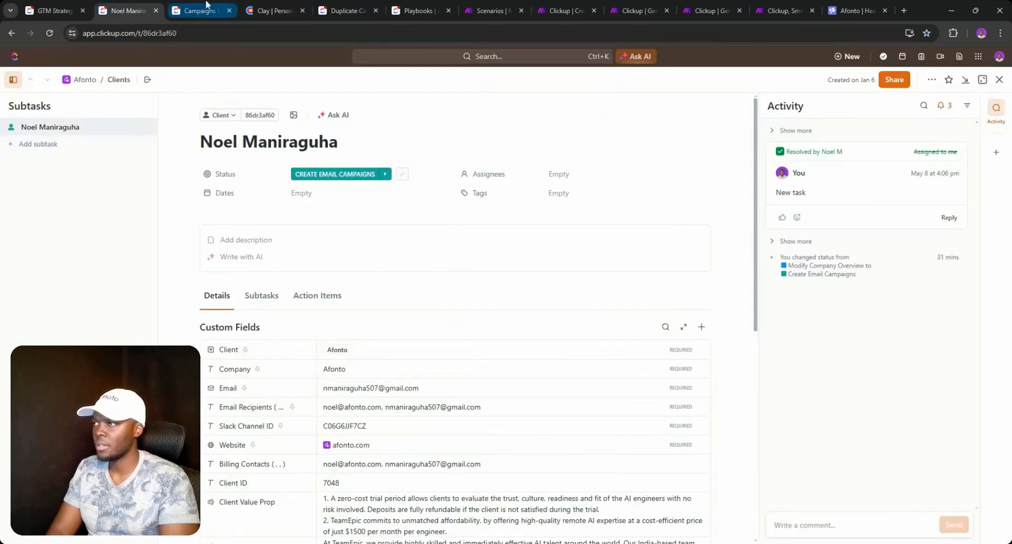
click(199, 11)
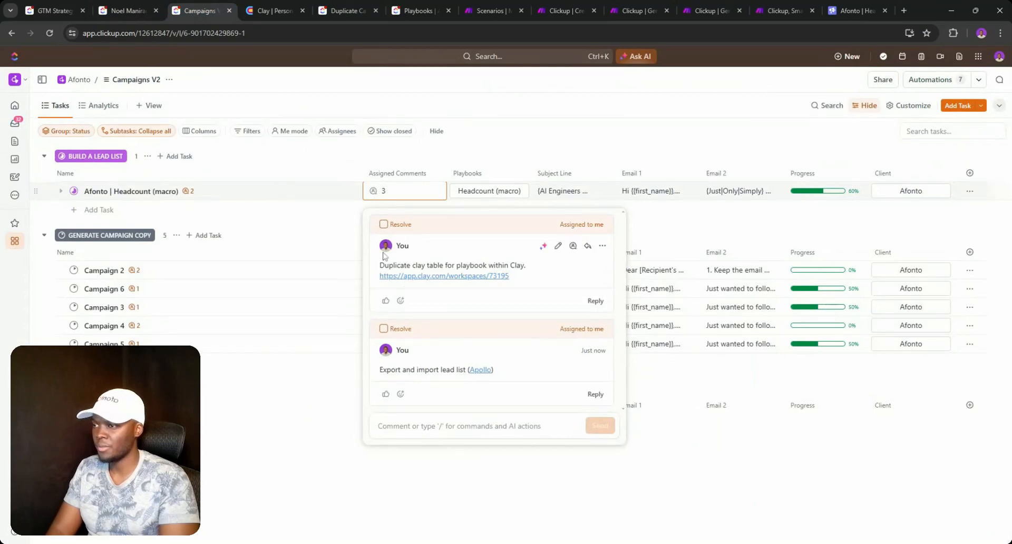
- Resolve the 'Duplicate clay table' and 'Export and import lead list' comments on the Afonto task
click(383, 226)
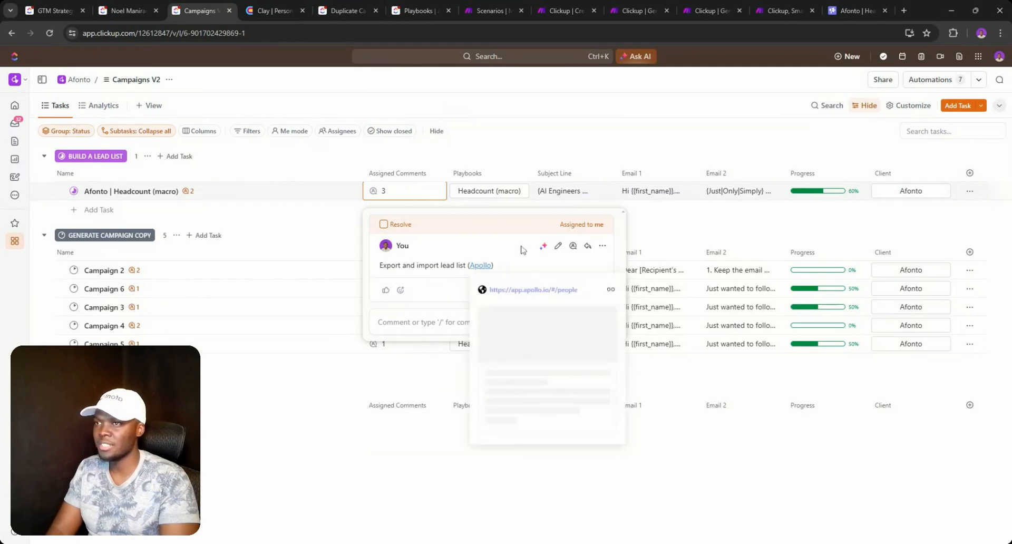
click(384, 226)
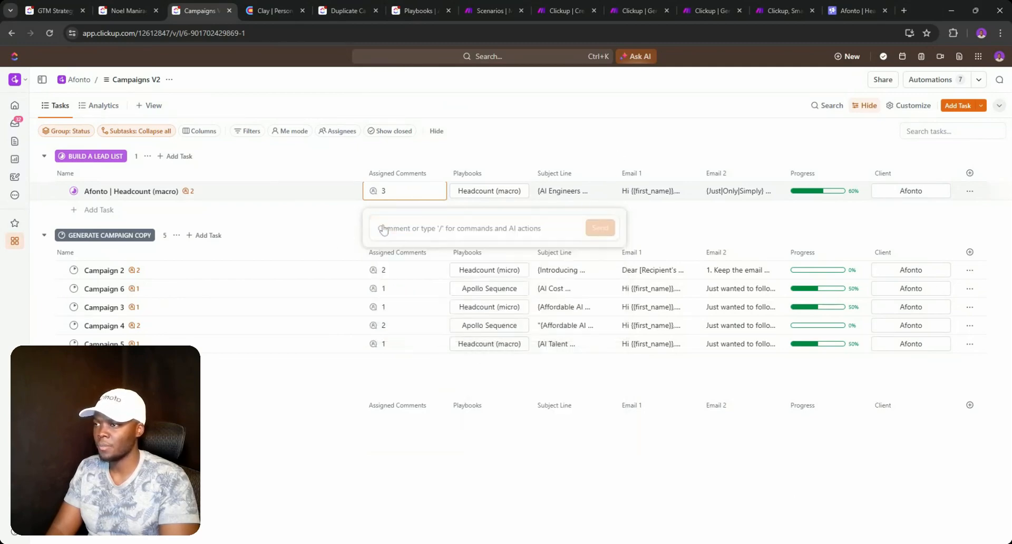
click(424, 228)
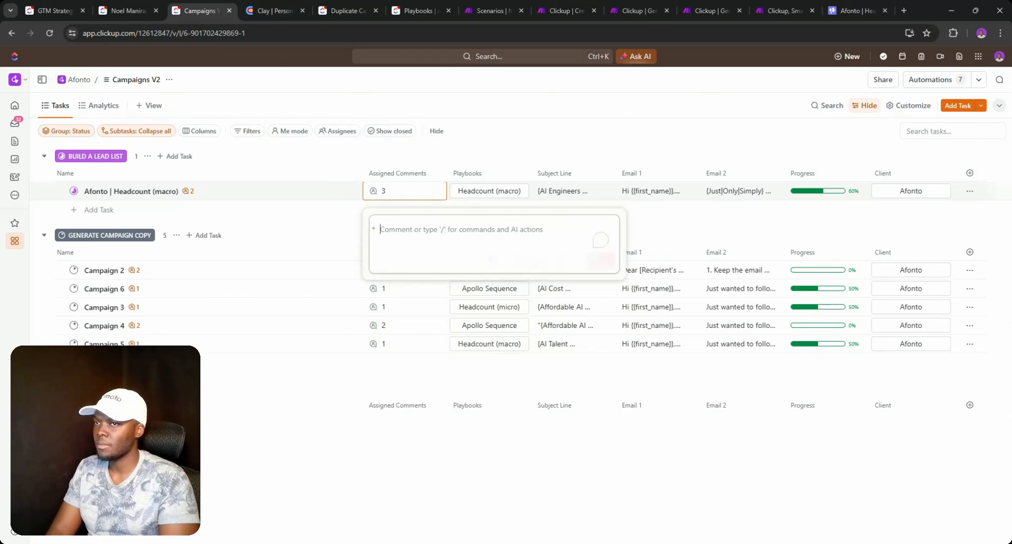
click(931, 80)
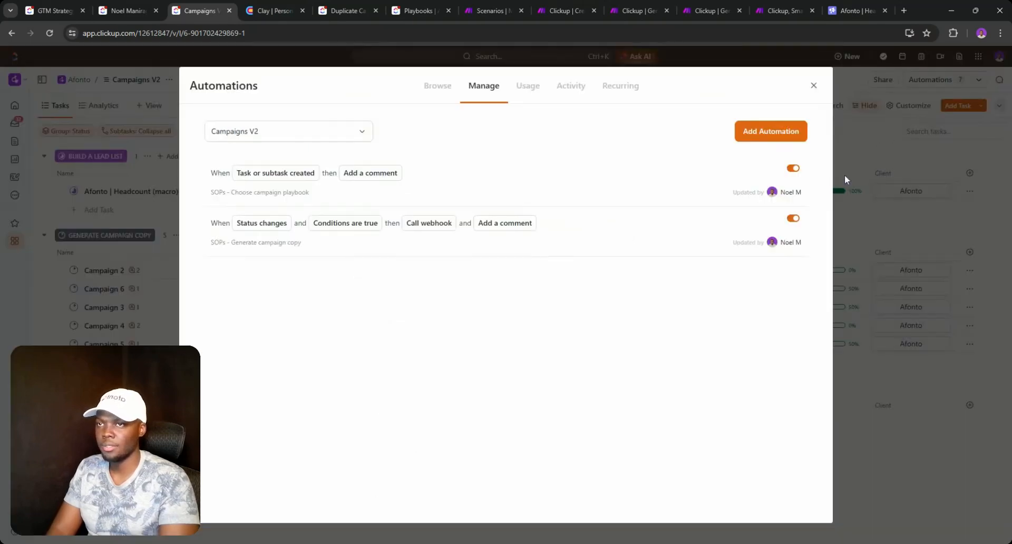
- Open the Build a lead list automation, add an action and drag it into second position
scroll(574, 234, down, 1)
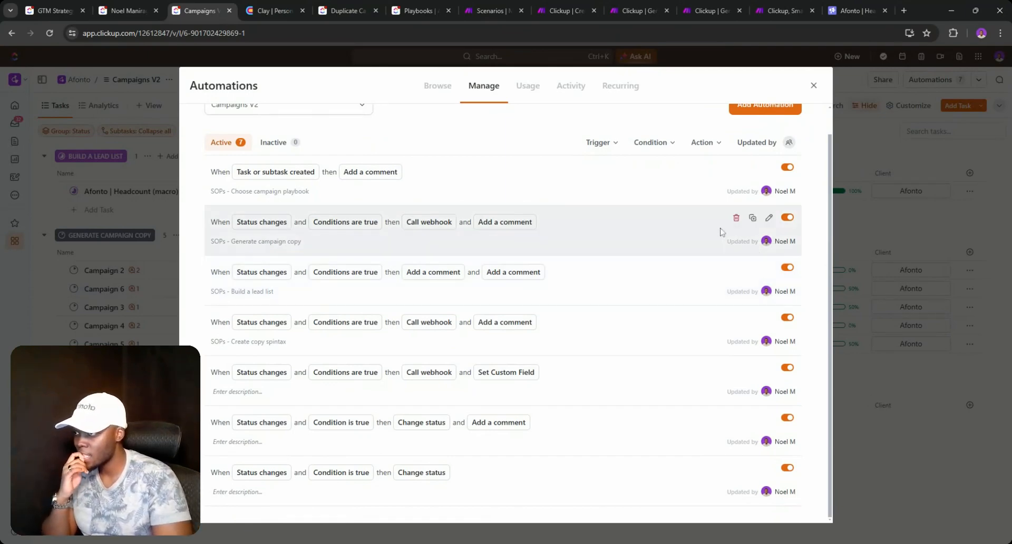
scroll(429, 245, up, 1)
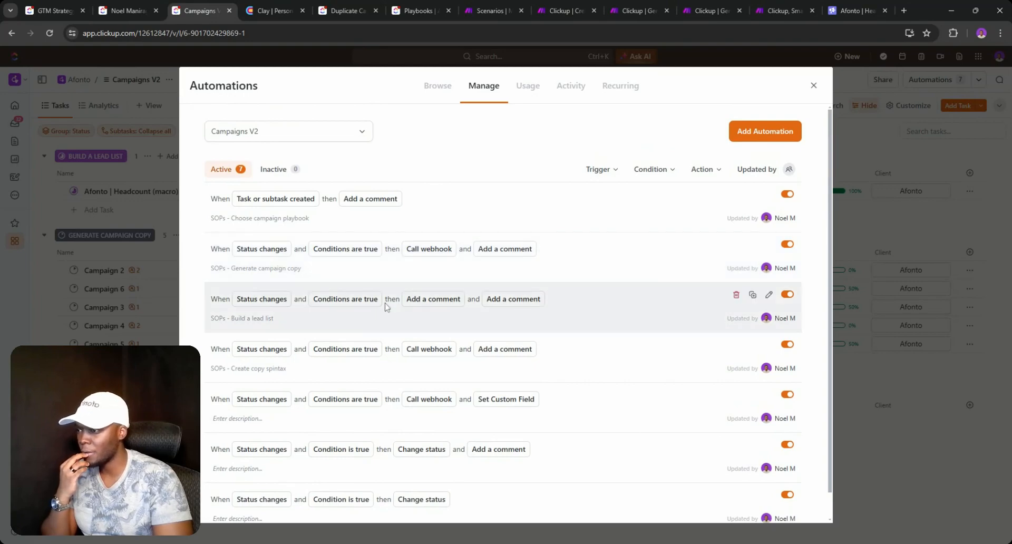
click(768, 295)
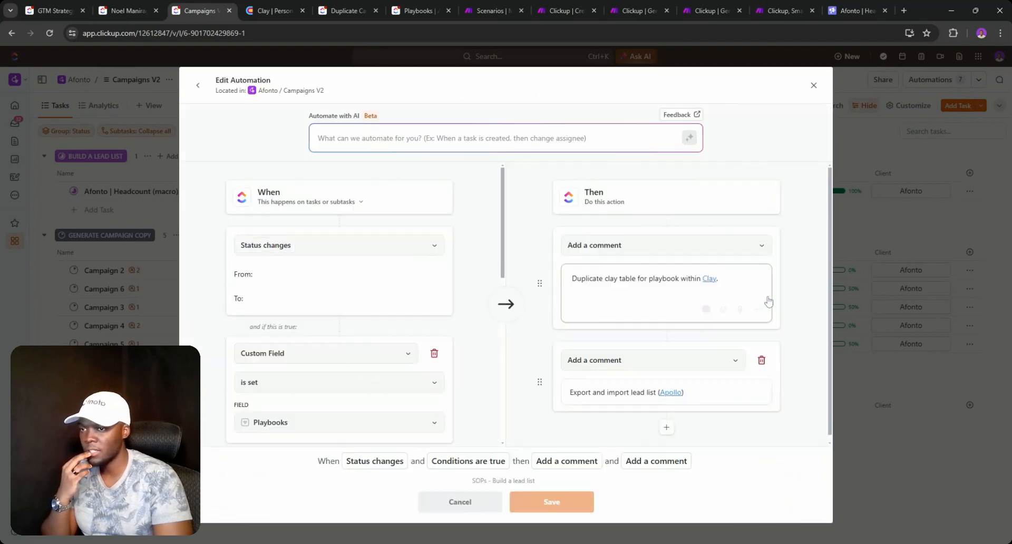
scroll(664, 302, down, 1)
click(665, 422)
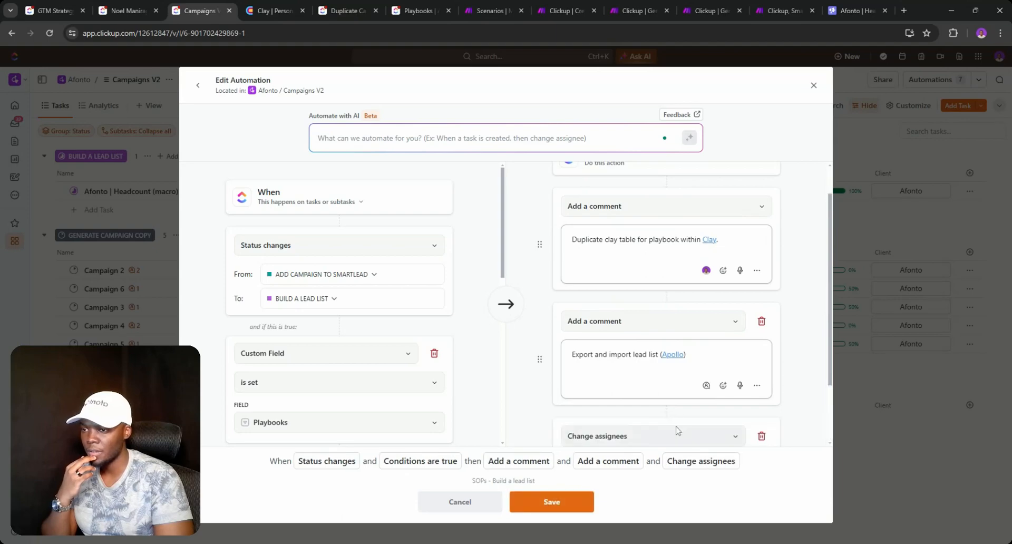
scroll(676, 430, down, 2)
drag(539, 372, 546, 334)
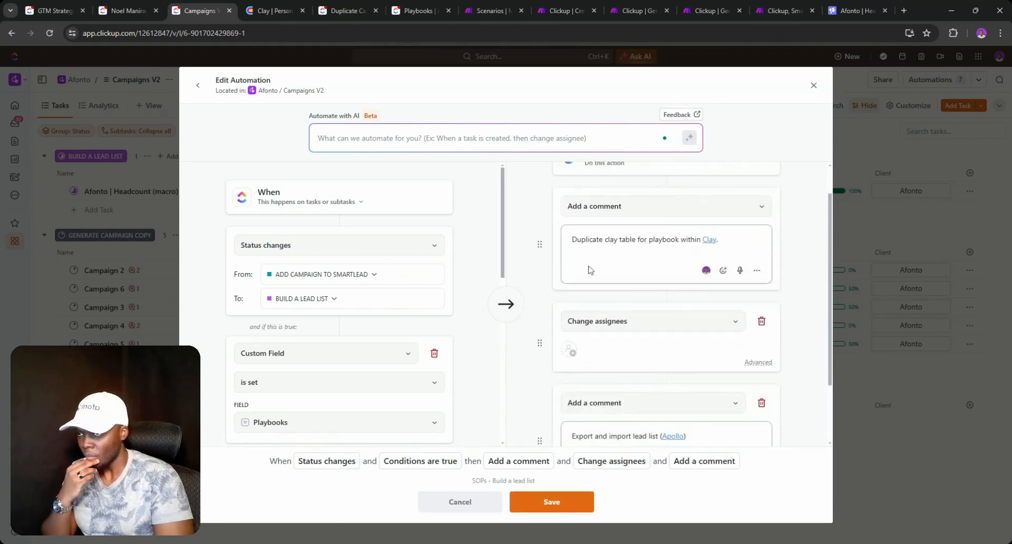
scroll(590, 270, up, 1)
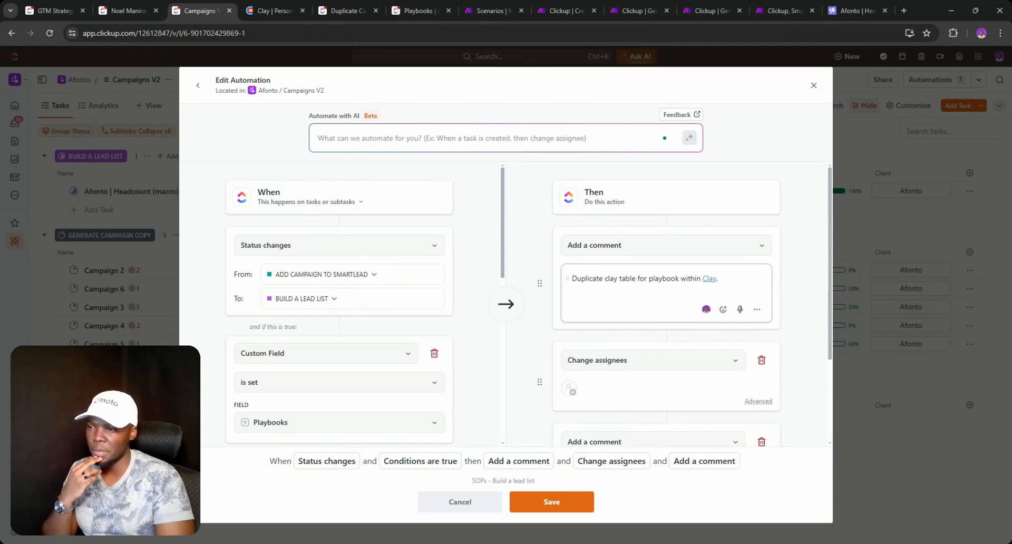
- Touch up the first comment's text and change the new second action to Add a comment
text(.)
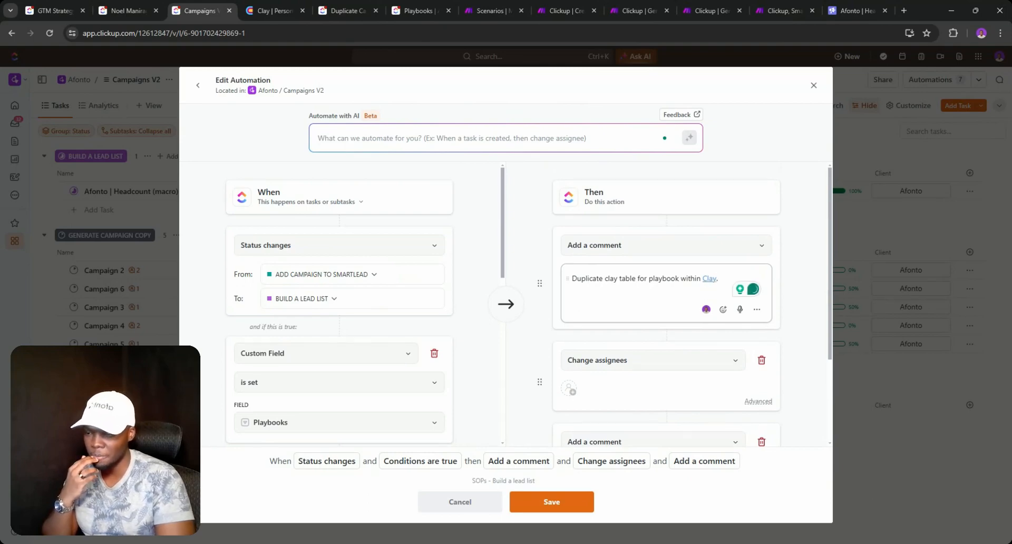
key(Return)
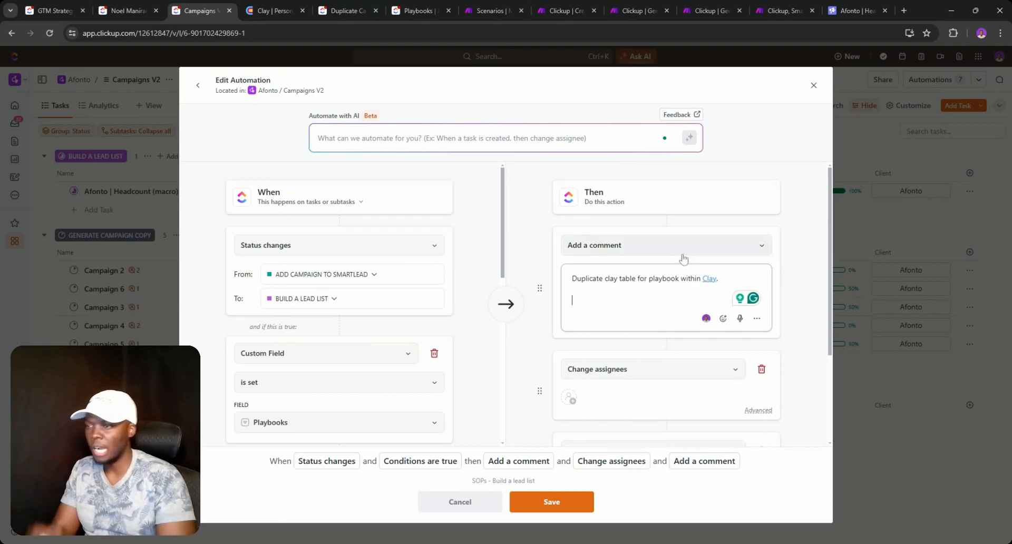
key(BackSpace)
scroll(645, 268, down, 3)
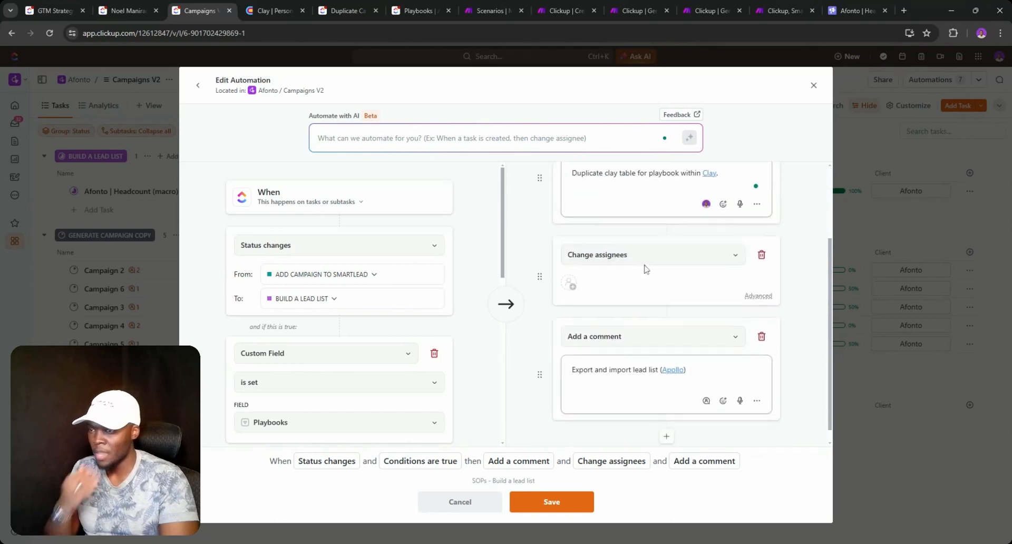
scroll(623, 268, up, 3)
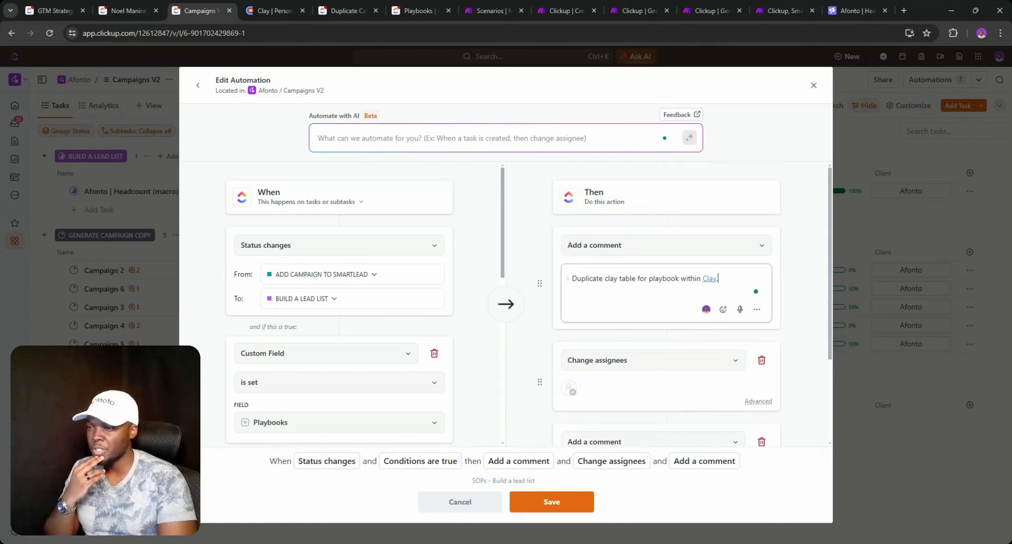
click(619, 359)
click(608, 300)
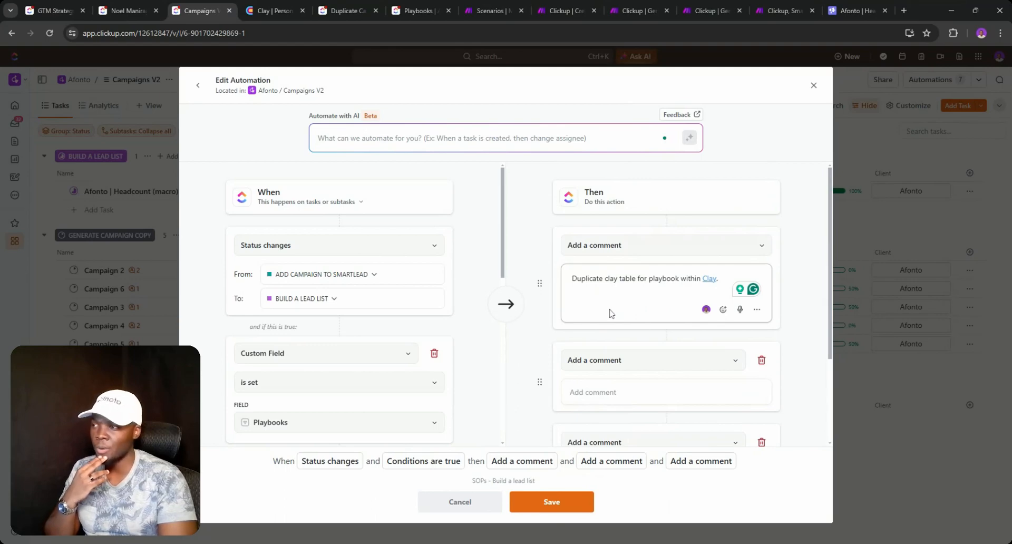
- Assign the new comment action to yourself and place the cursor in its empty text box
scroll(610, 313, down, 2)
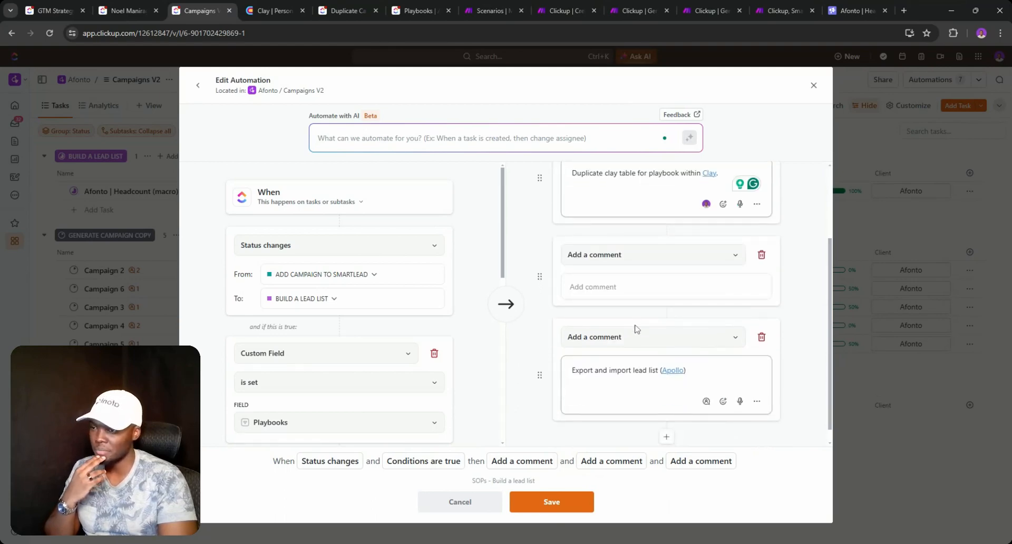
click(705, 402)
click(717, 399)
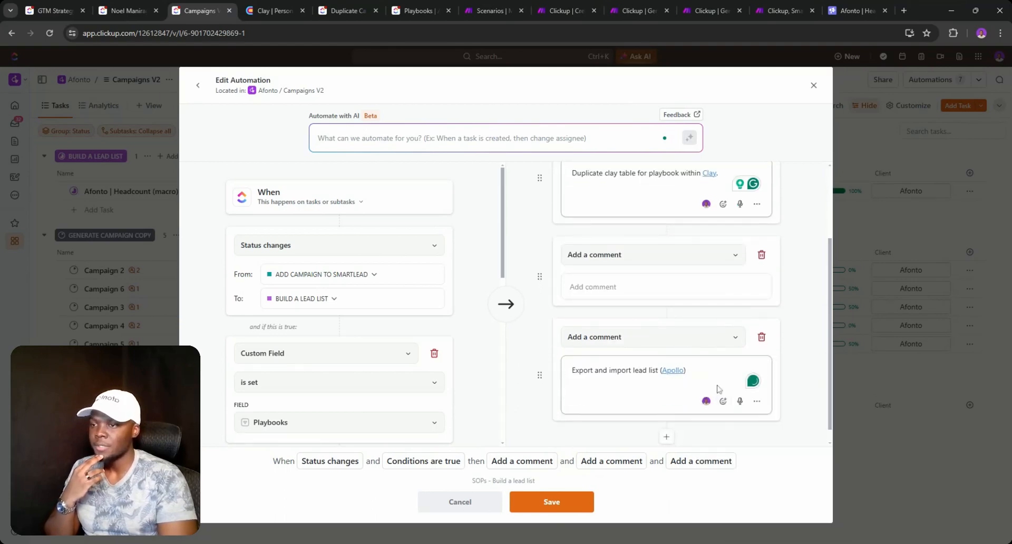
click(633, 289)
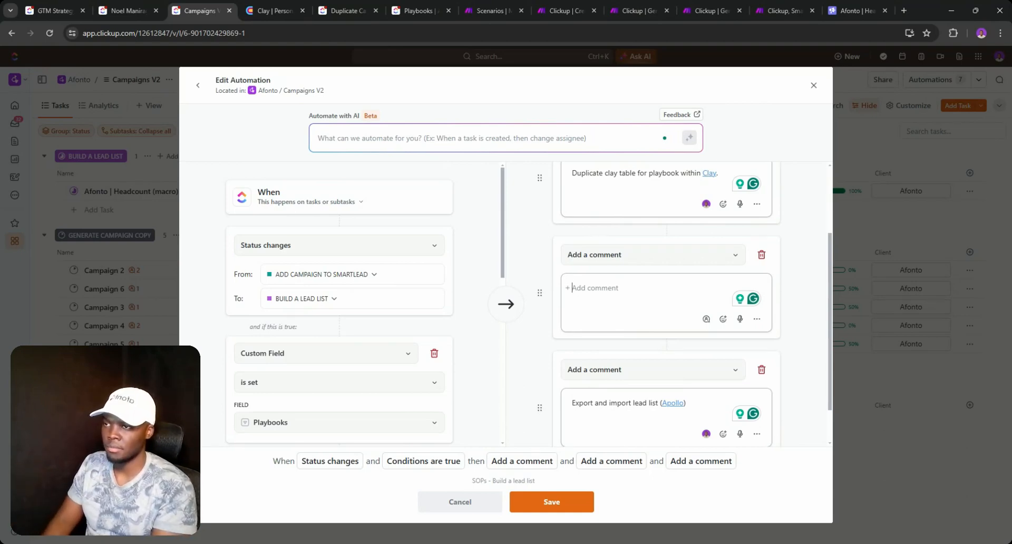
- Write 'Map clay table' in the middle comment action, then switch to the Clay workspace
text(Map)
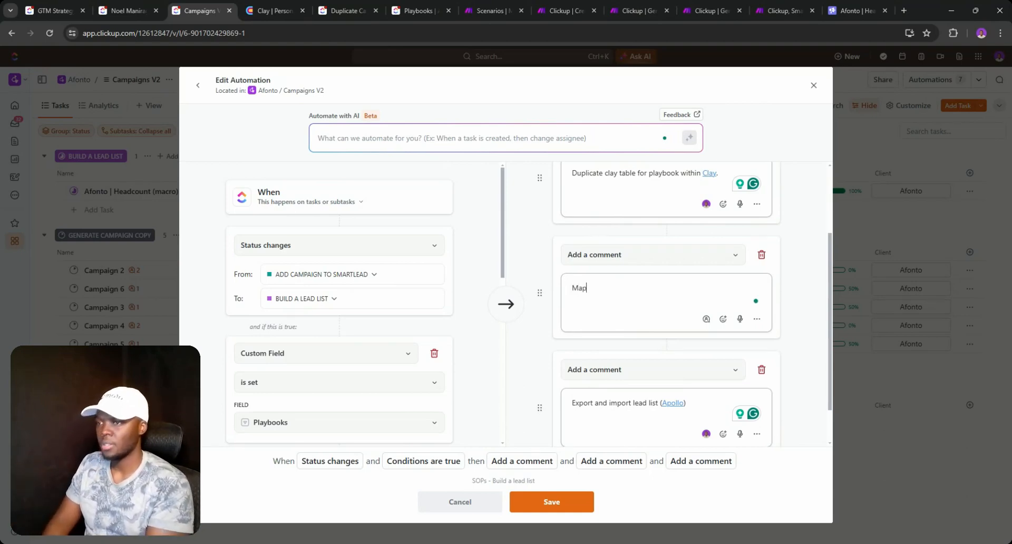
text( clay)
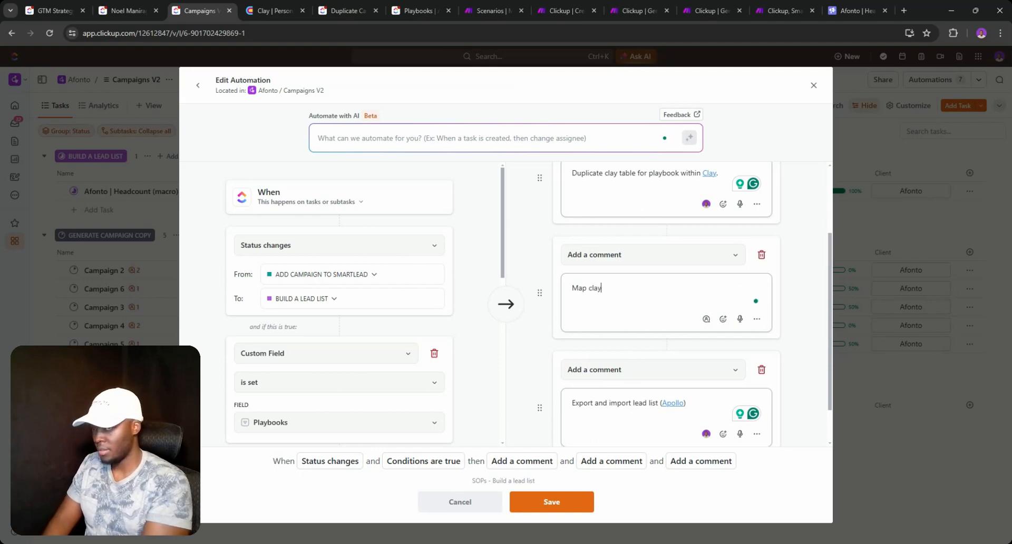
text( t)
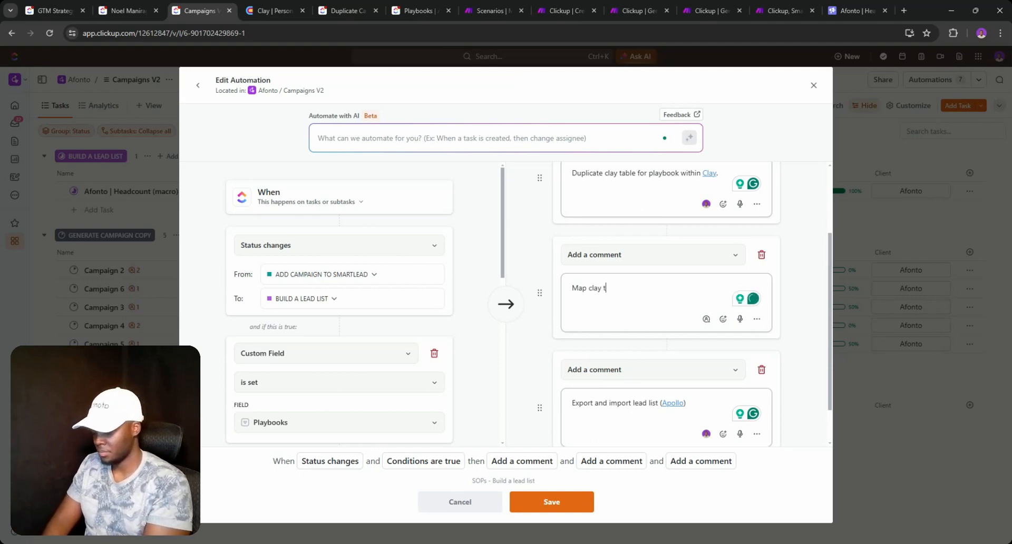
text(able)
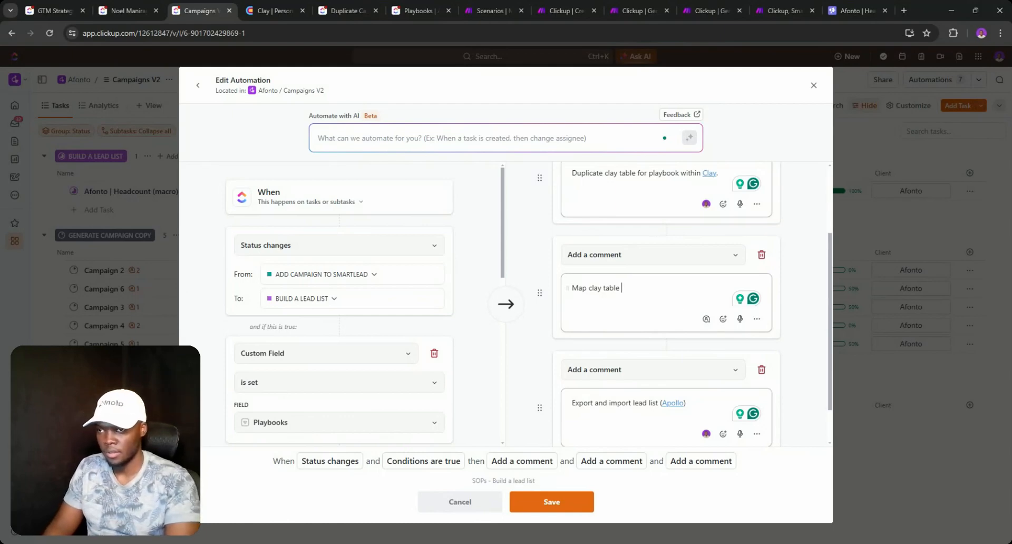
key(ctrl+a)
key(Right)
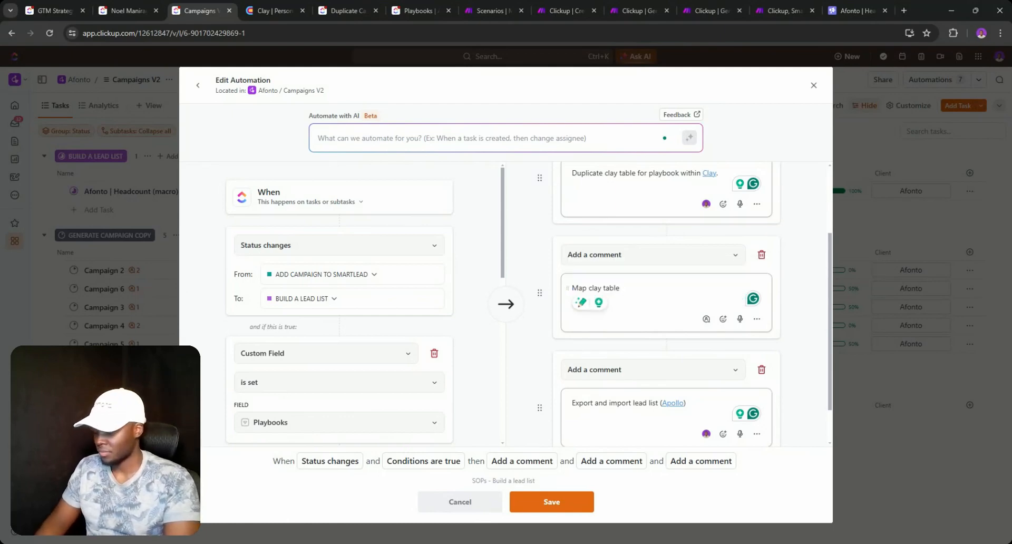
click(274, 10)
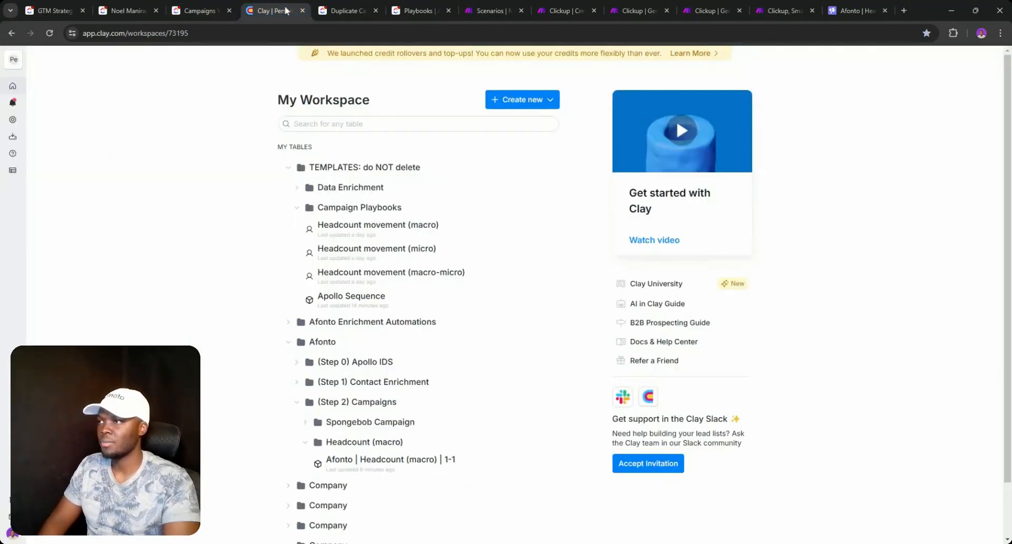
- Expand the (Step 1) Contact Enrichment folder and open the Afonto - Contact Enrichment table
click(301, 382)
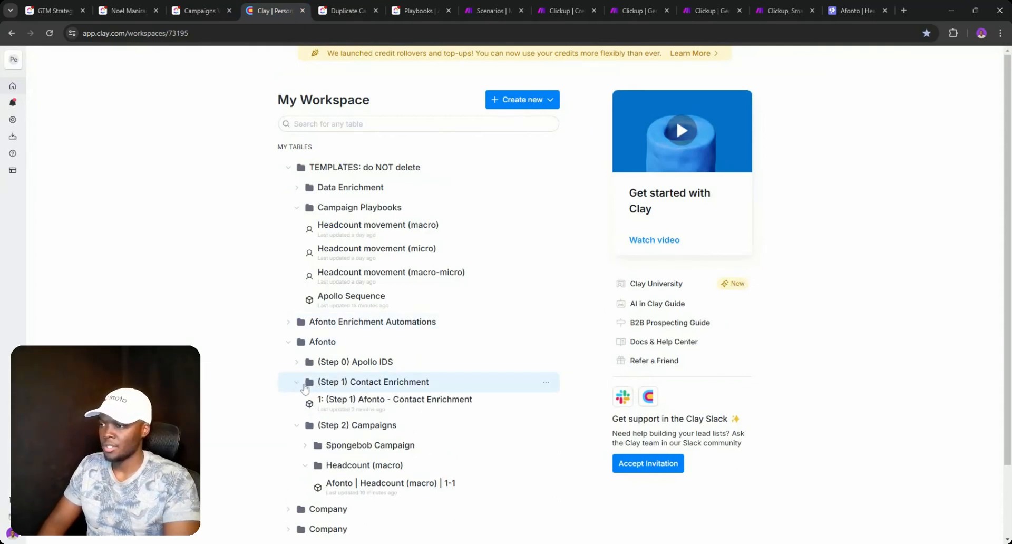
click(356, 410)
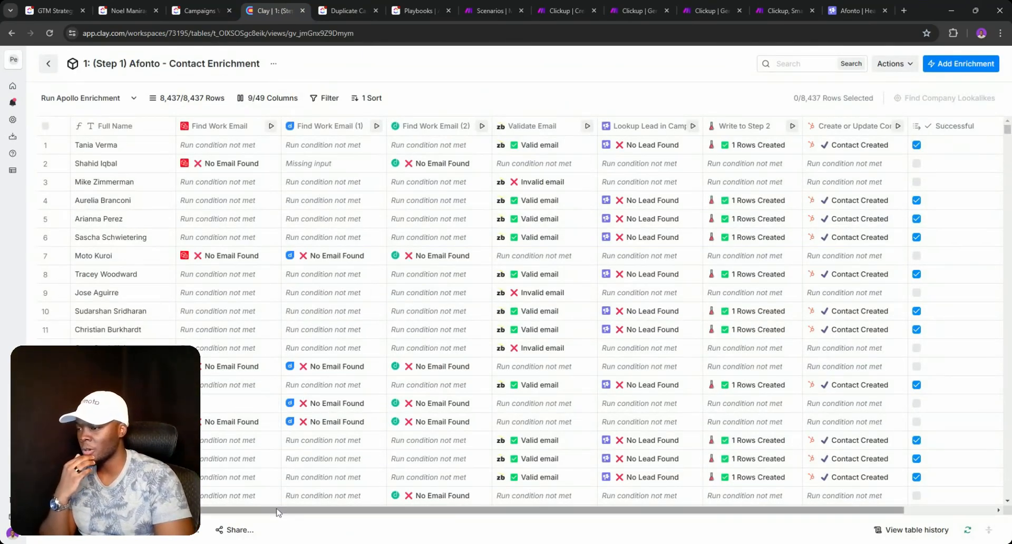
drag(280, 511, 372, 511)
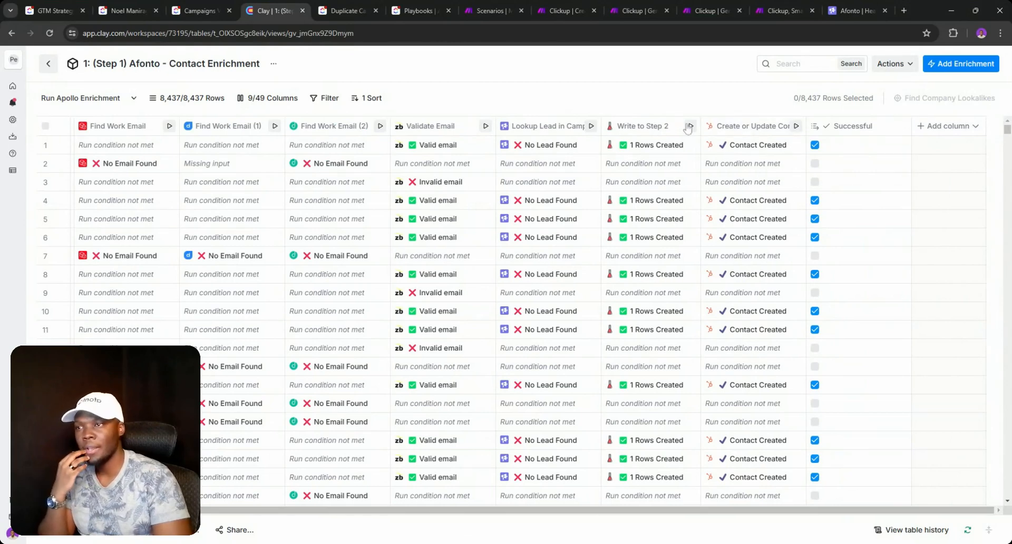
- Confirm the Write to Step 2 column still targets Afonto 1-3, then return to My Workspace
click(651, 128)
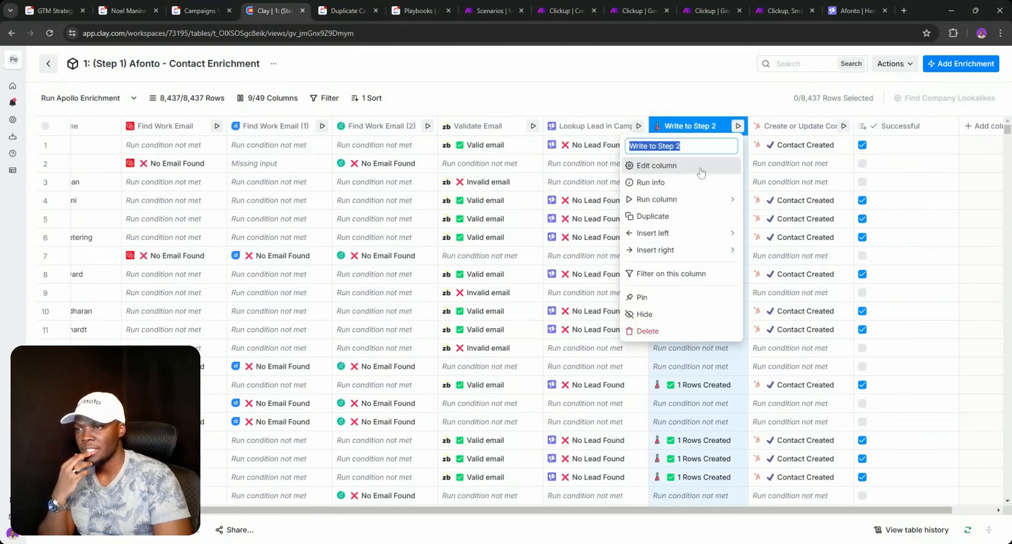
click(700, 169)
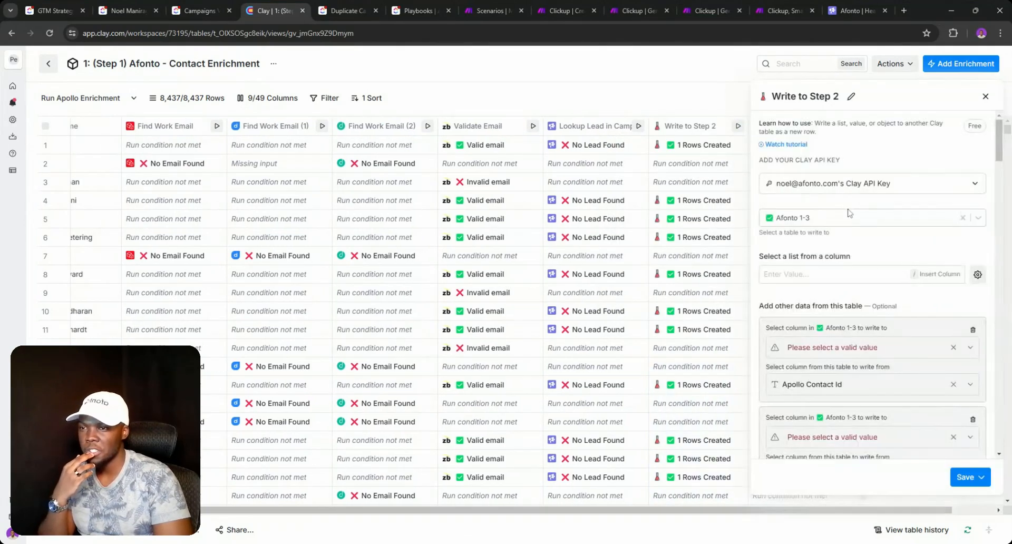
click(847, 218)
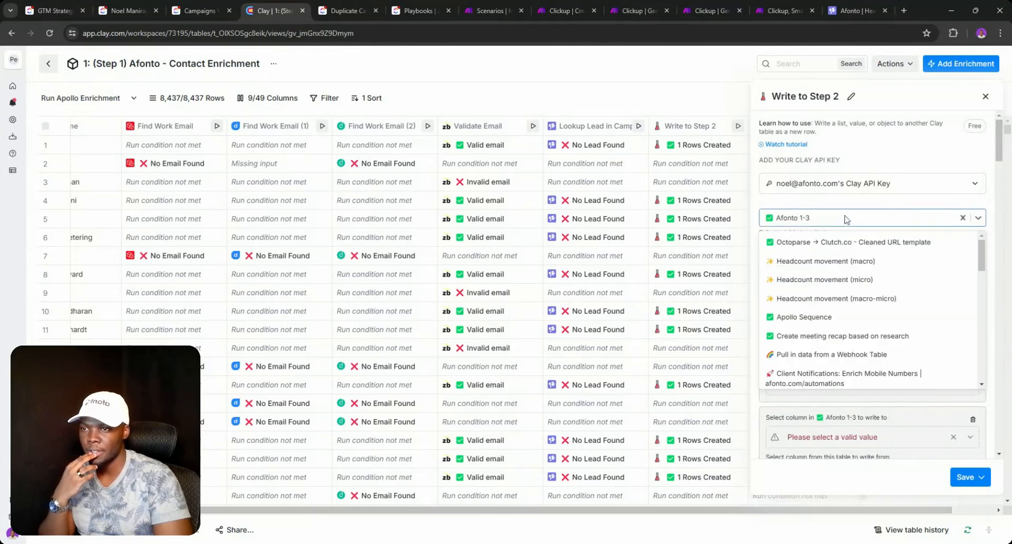
click(841, 204)
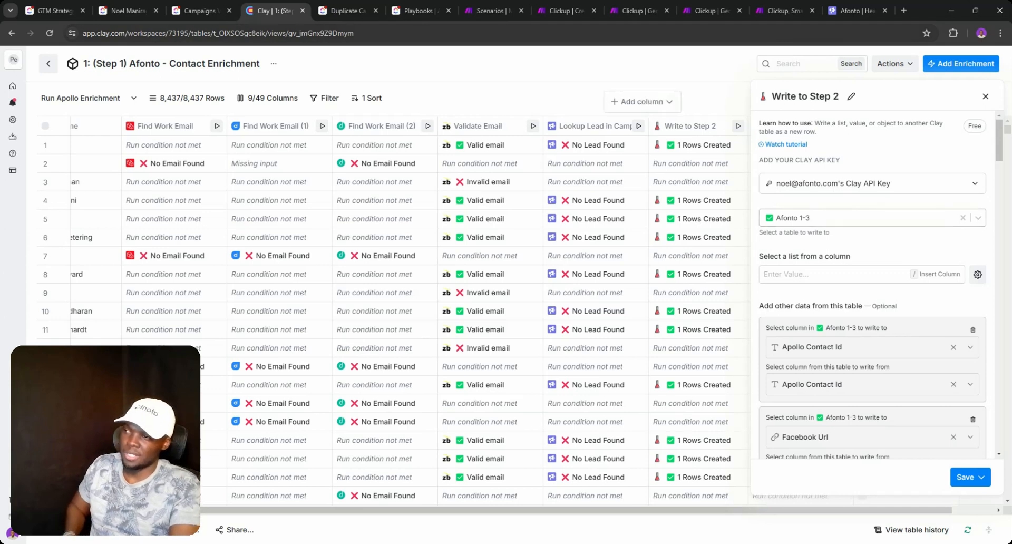
click(46, 59)
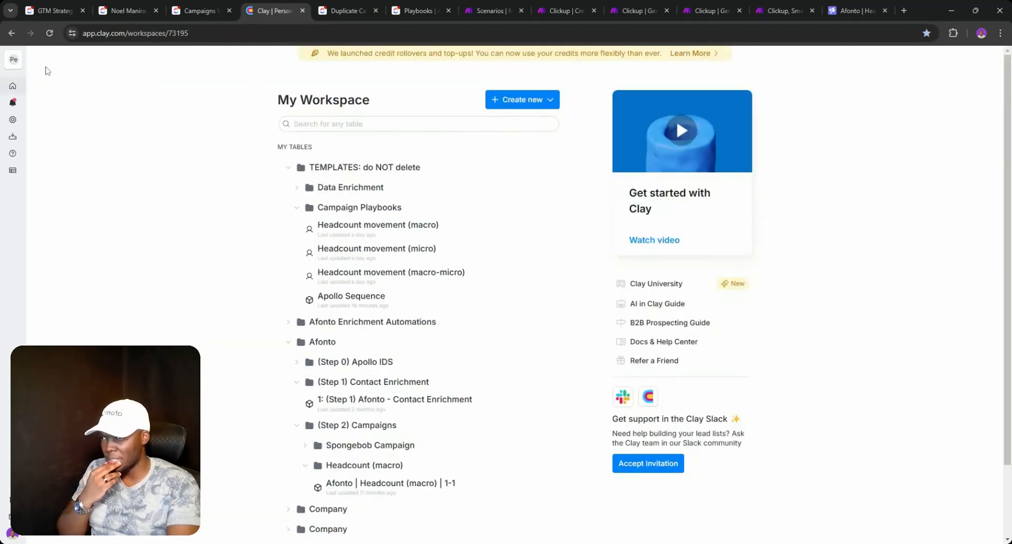
- Glance at the Headcount (macro) 1-1 and Contact Enrichment tables, then go Home to My Workspace
scroll(462, 285, down, 2)
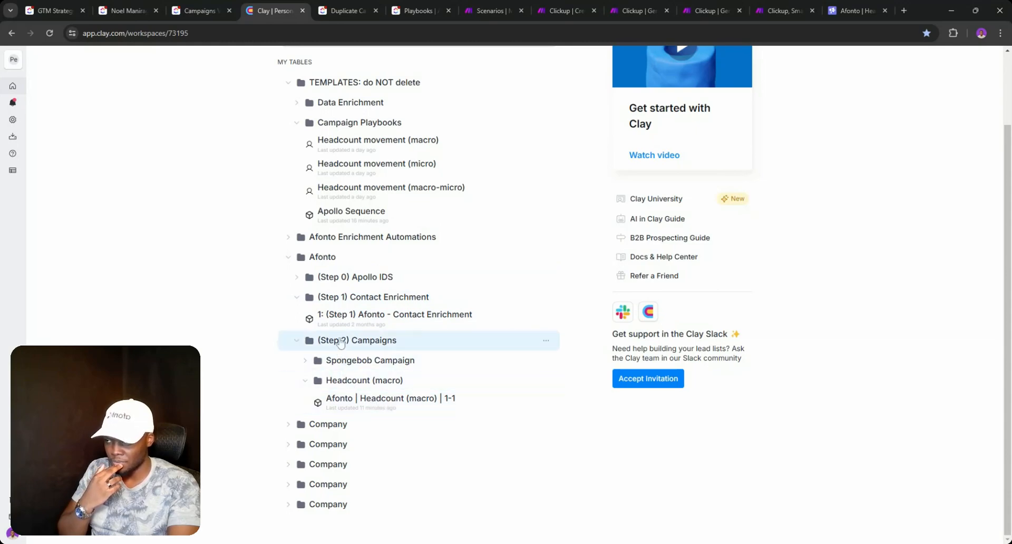
click(350, 401)
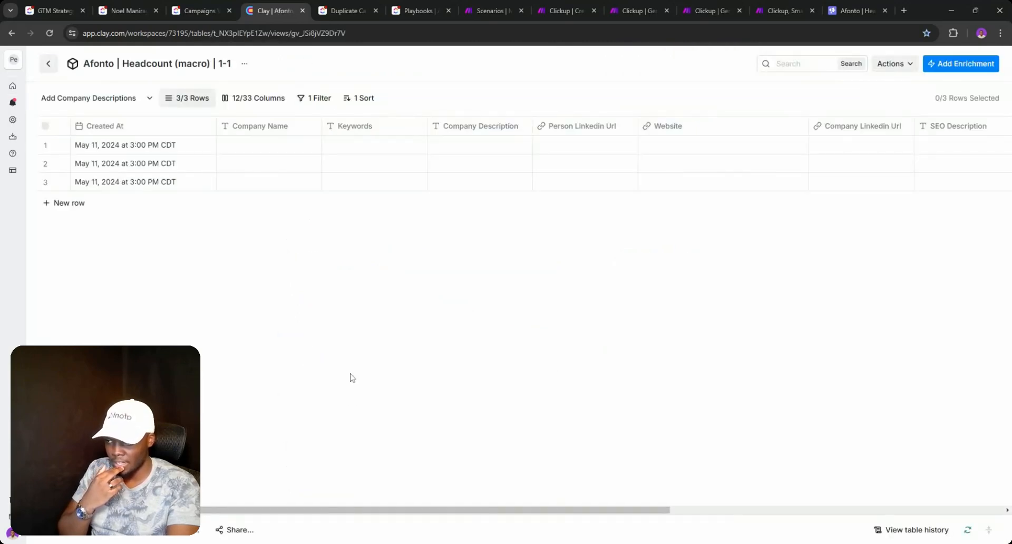
click(48, 62)
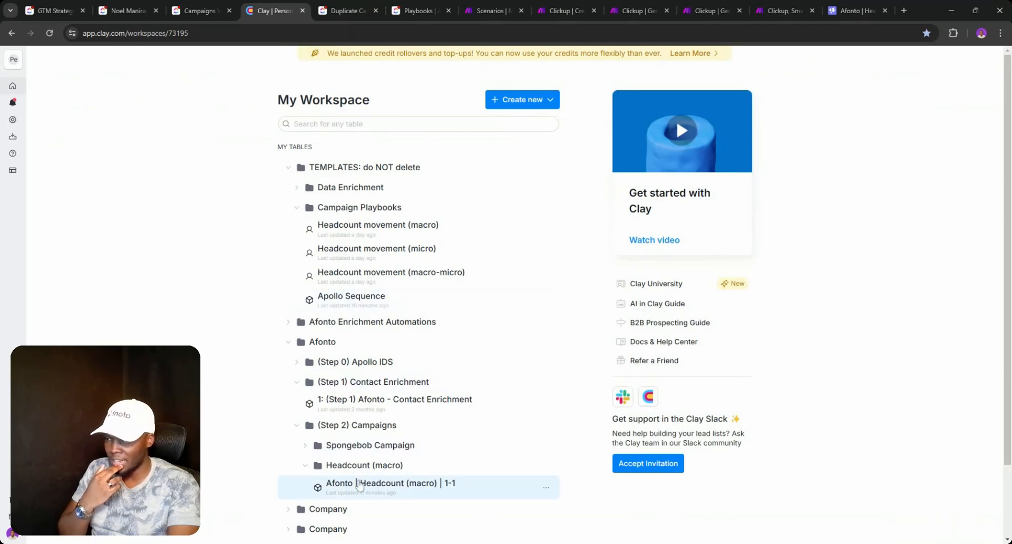
click(367, 410)
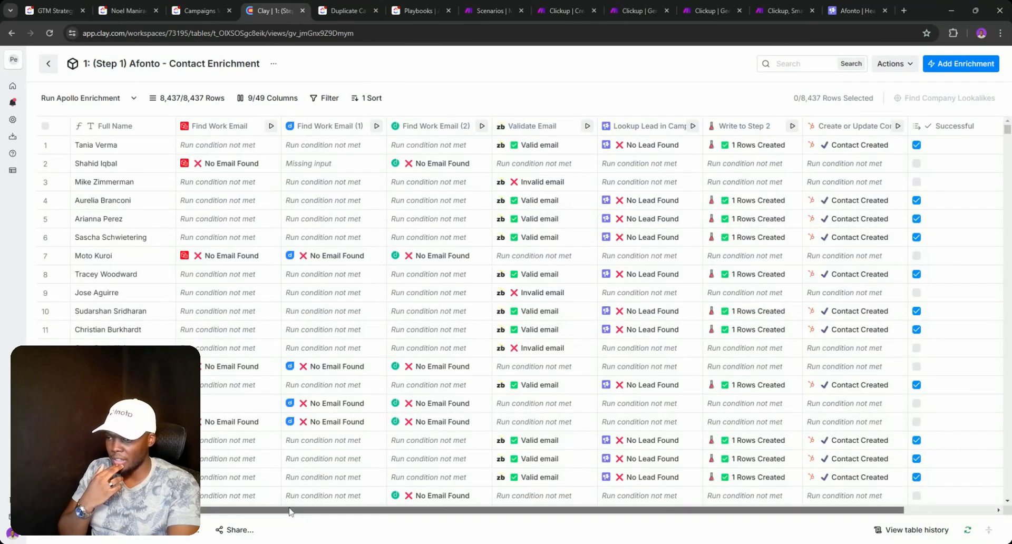
drag(294, 511, 379, 509)
click(341, 496)
click(13, 86)
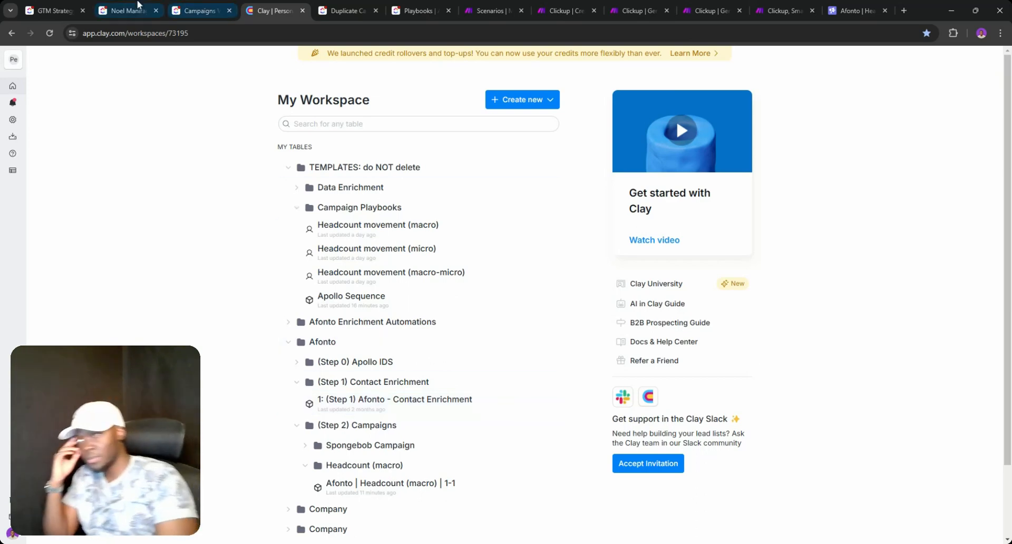
click(73, 7)
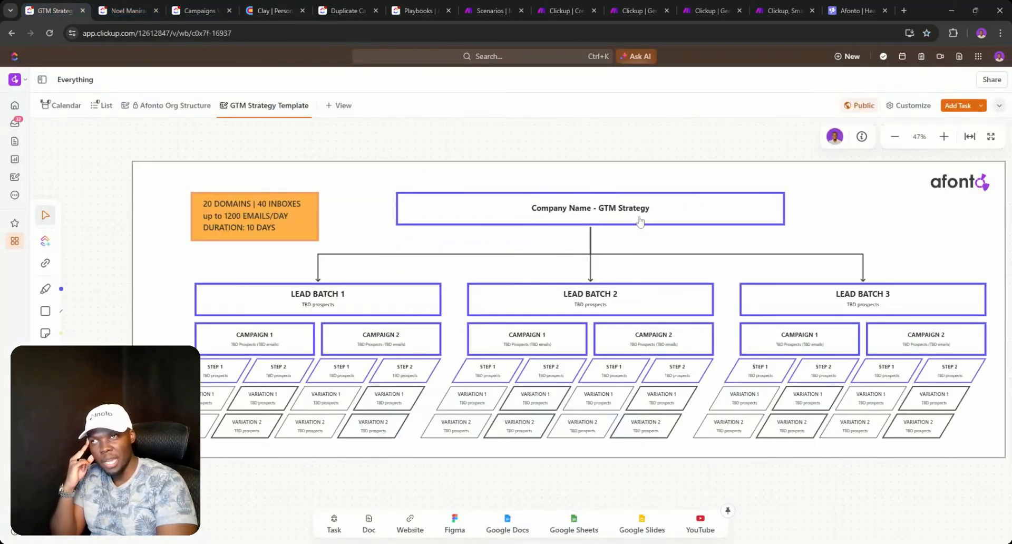
click(190, 5)
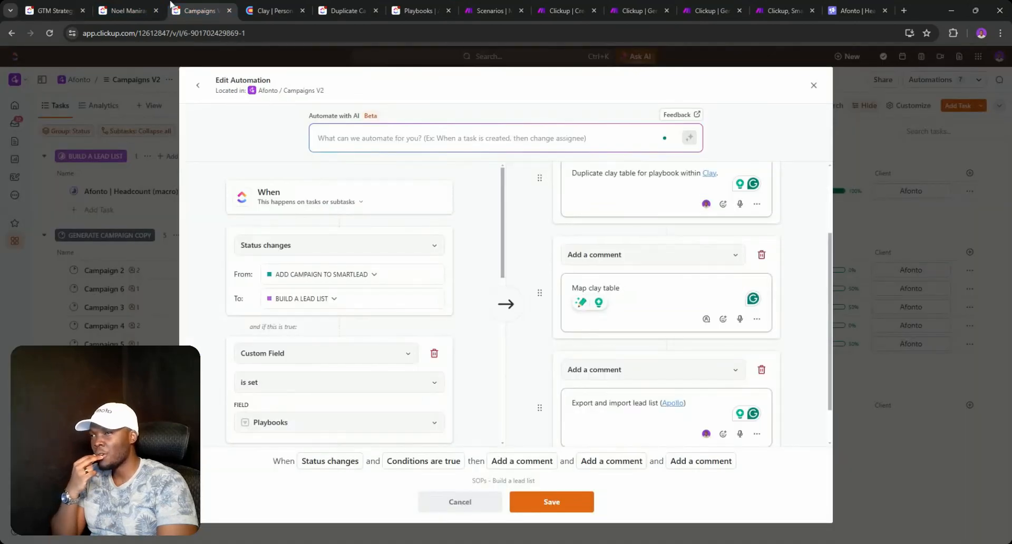
click(272, 7)
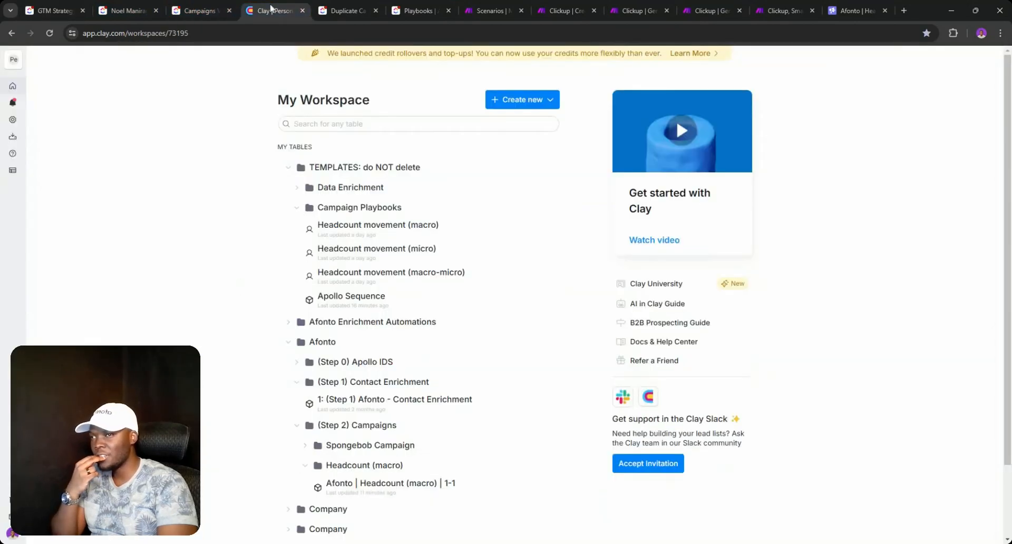
- Scroll through the Afonto - Contact Enrichment table and return to the workspace table list
click(425, 415)
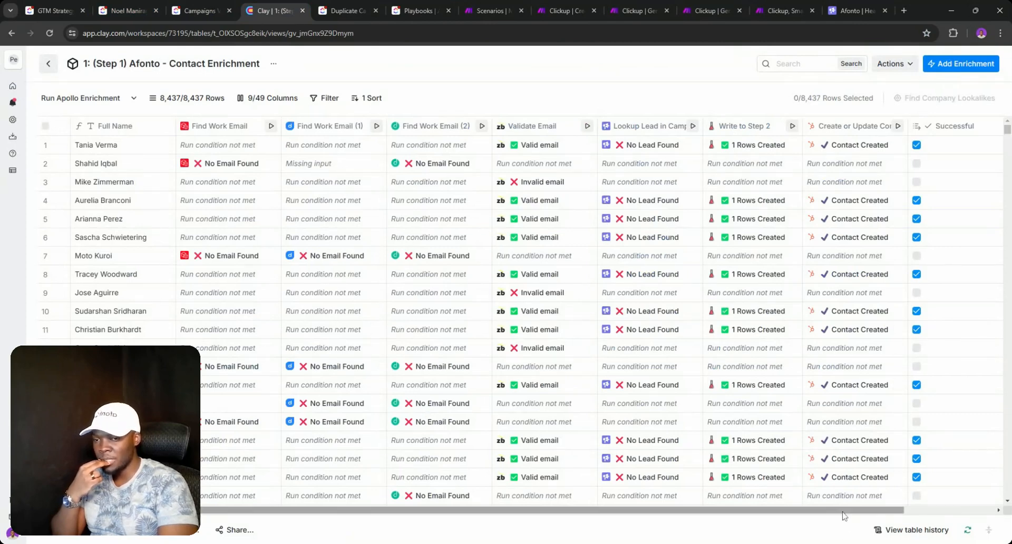
drag(842, 514, 593, 505)
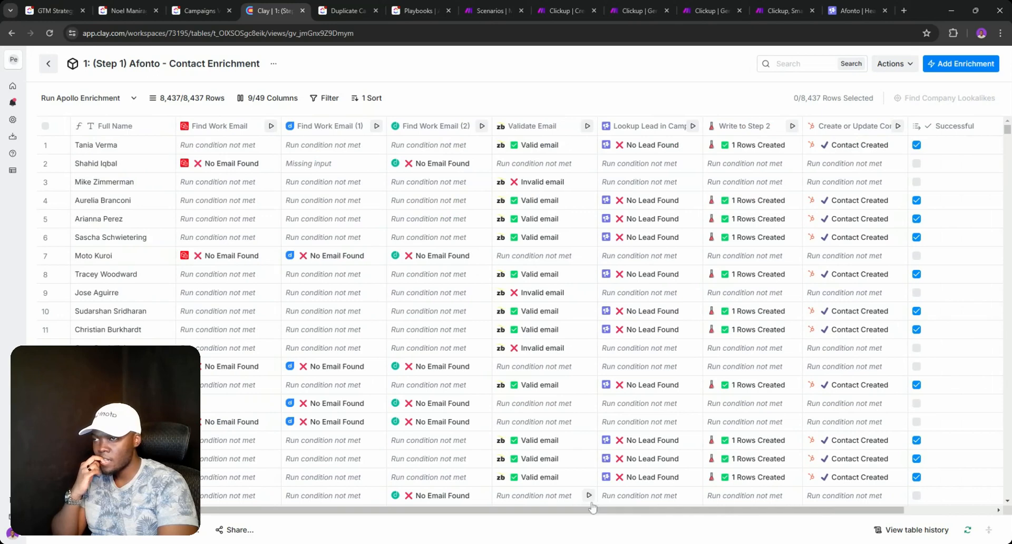
click(48, 63)
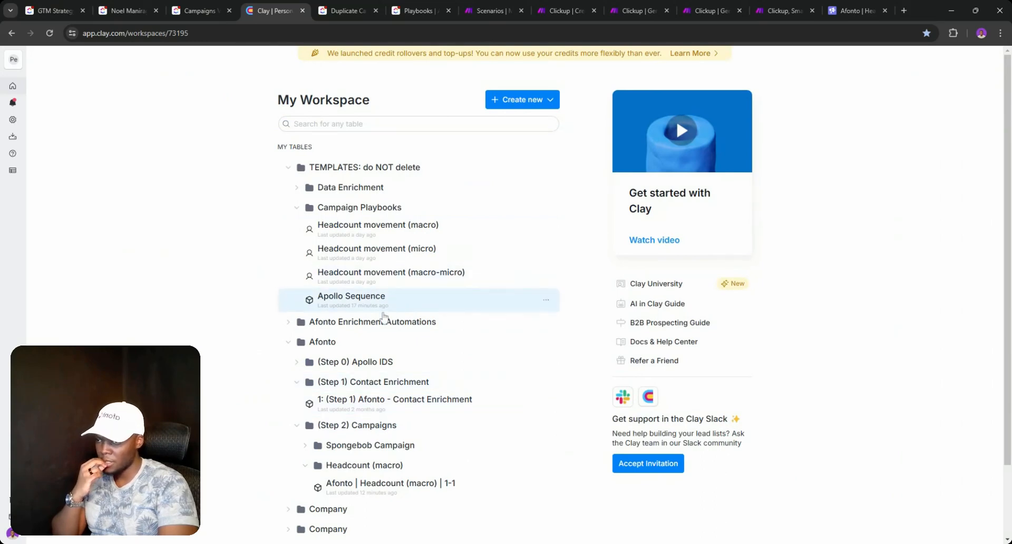
click(550, 404)
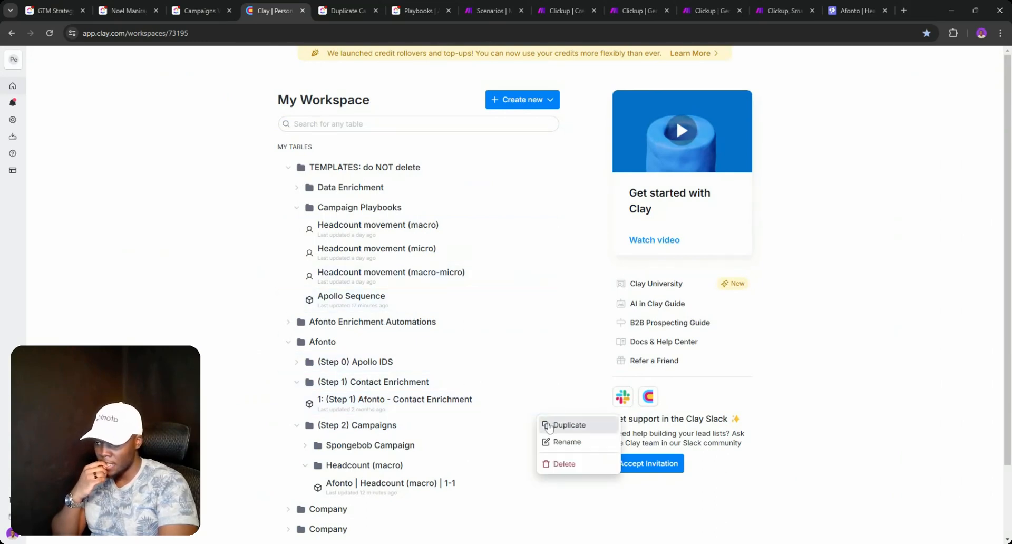
click(356, 493)
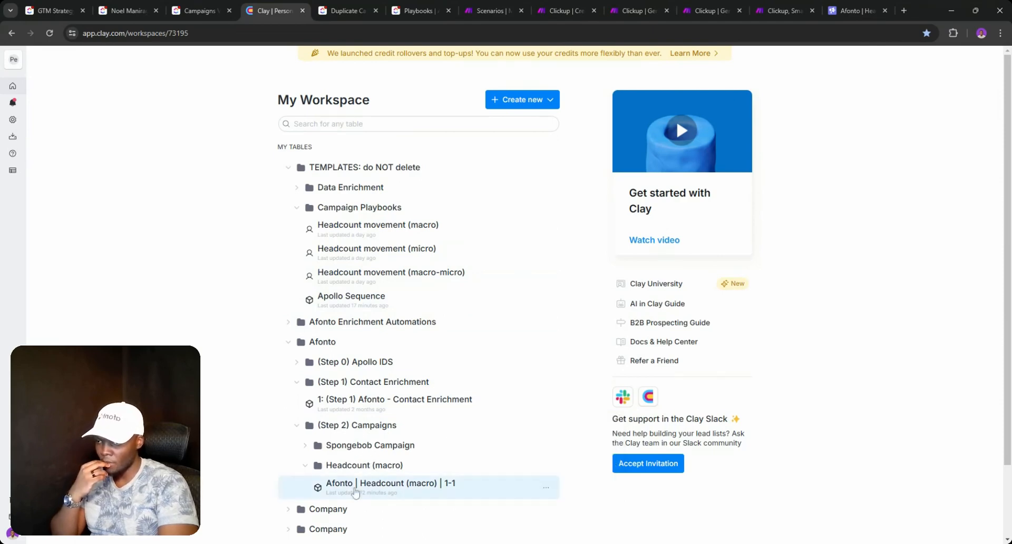
- Scroll through the Afonto | Headcount (macro) | 1-1 table, then go back to the client's ClickUp task
click(355, 493)
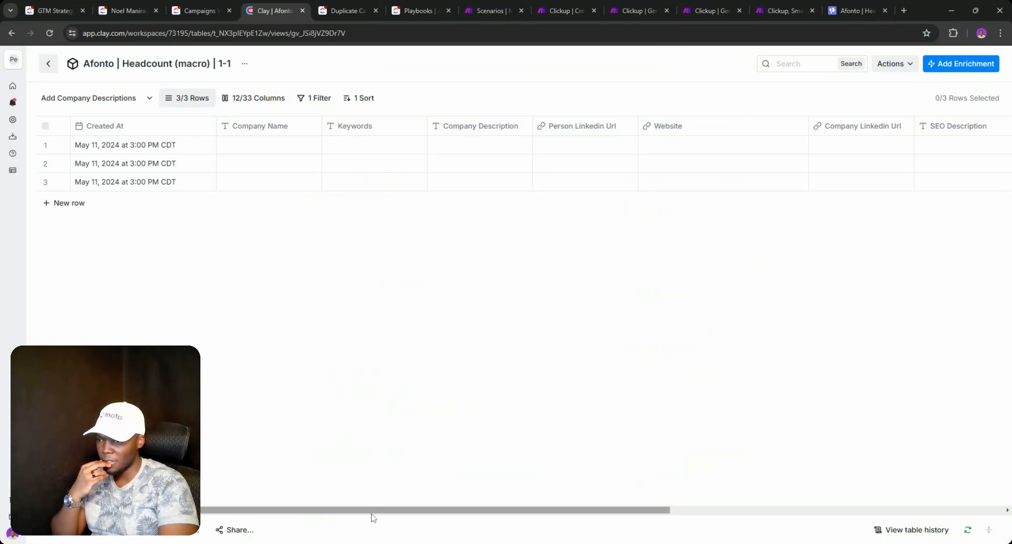
drag(501, 510, 935, 512)
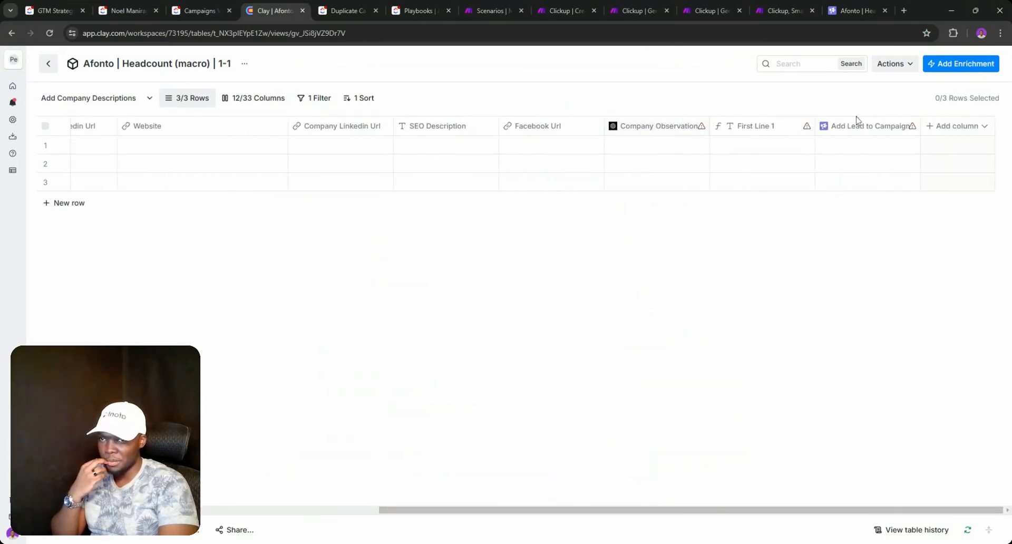
click(48, 66)
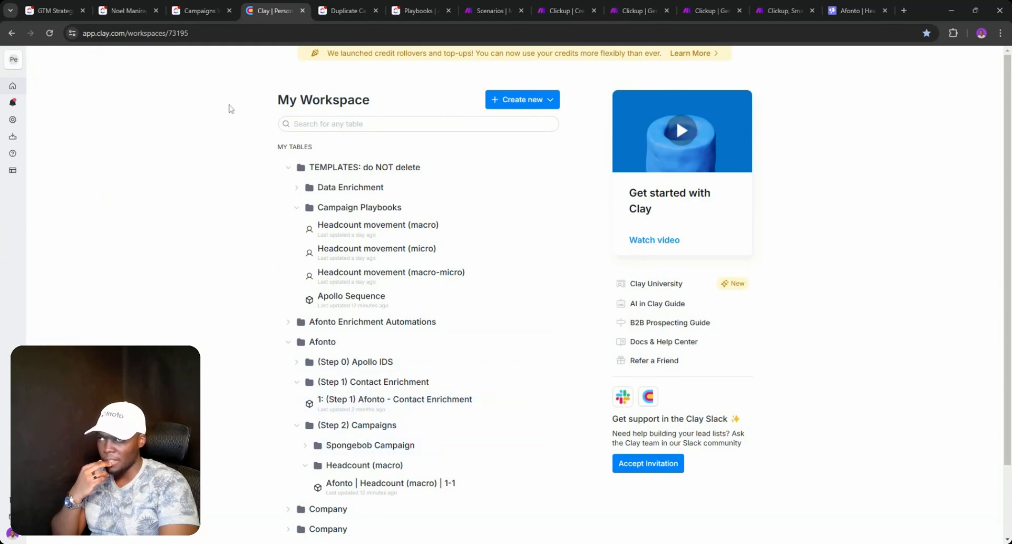
click(200, 10)
click(134, 11)
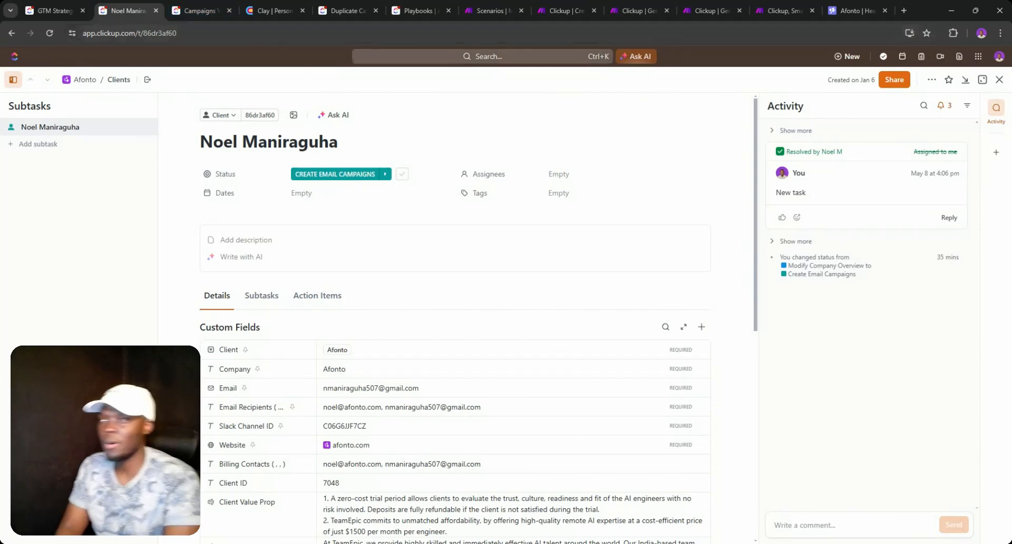
- Close the client task details and the Campaigns V2 automation editor without saving
click(53, 11)
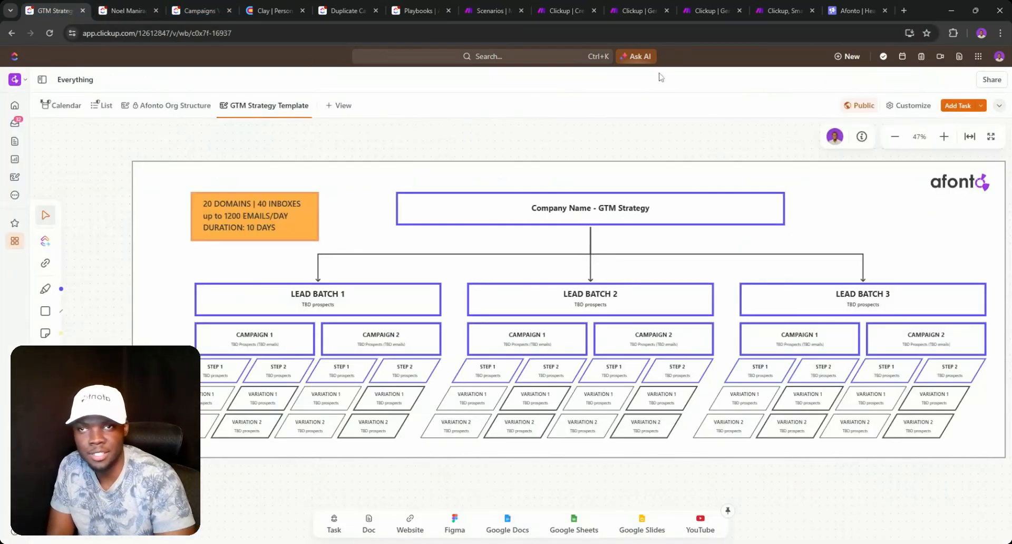
click(129, 10)
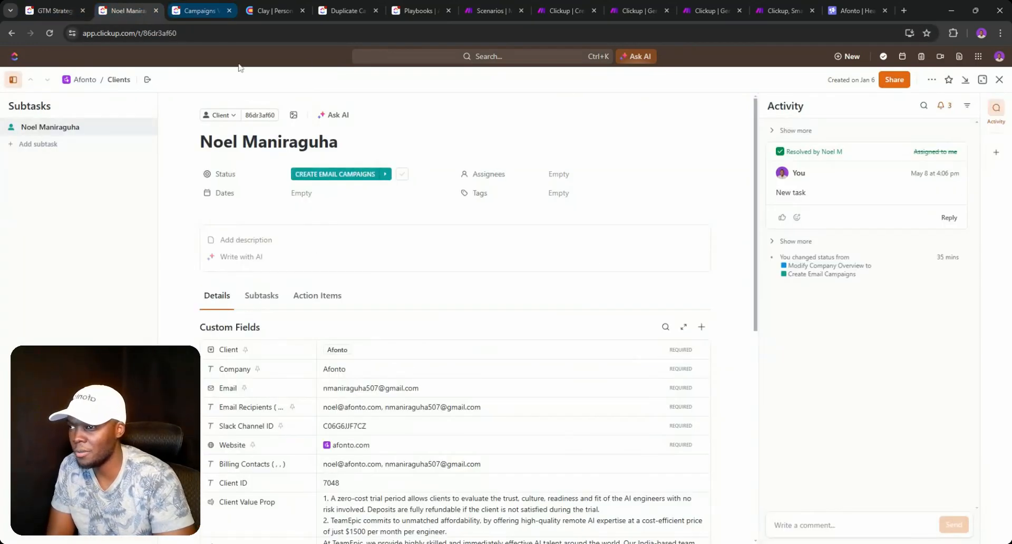
click(999, 79)
click(200, 11)
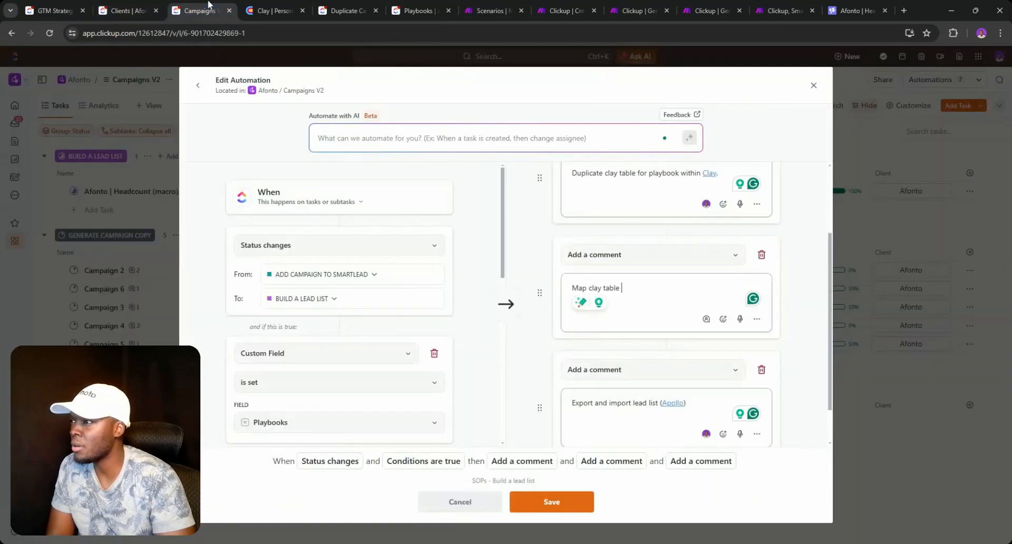
click(813, 85)
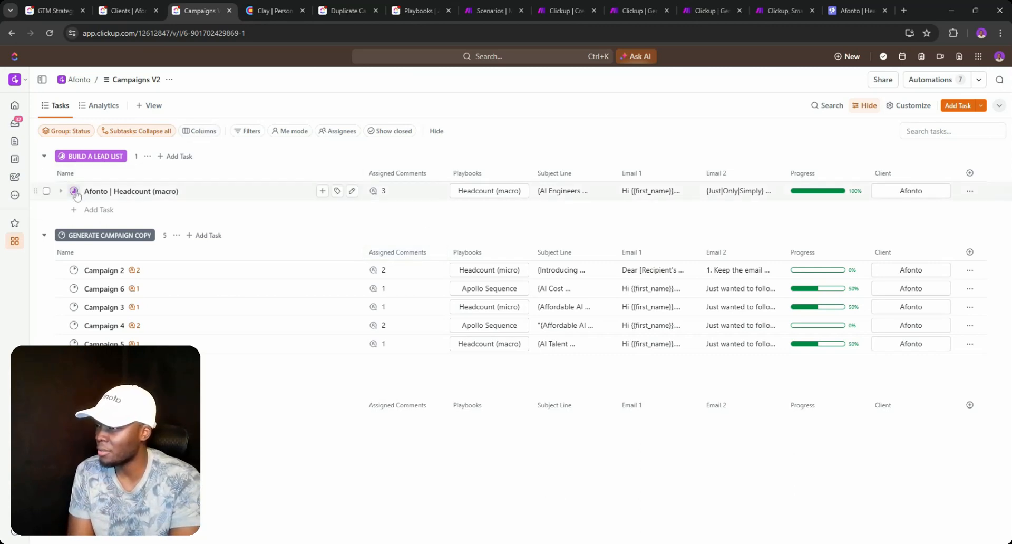
click(395, 193)
- Reopen the SOPs - Build a lead list automation and add 'from (Apollo) to Clay.' to the second comment
click(930, 79)
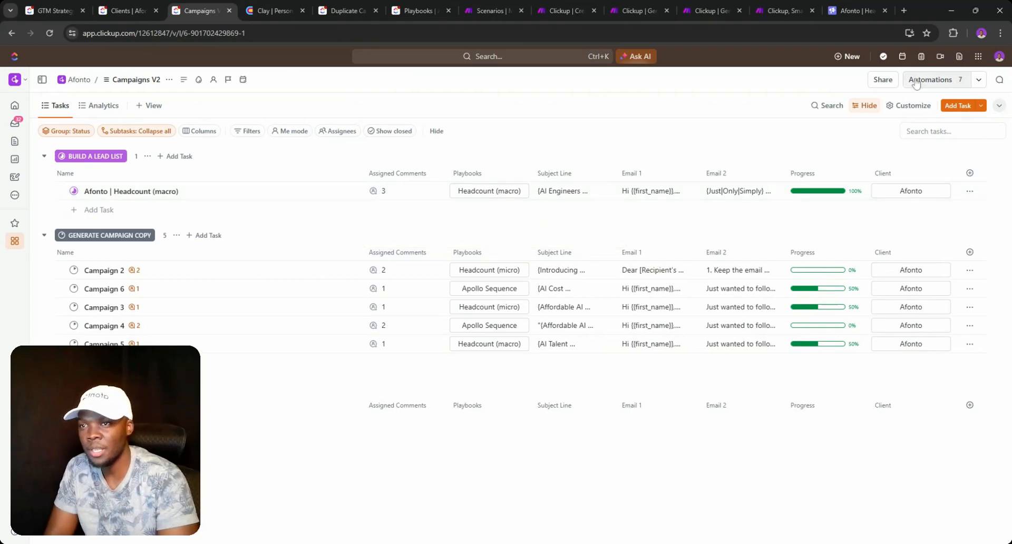
scroll(705, 288, down, 1)
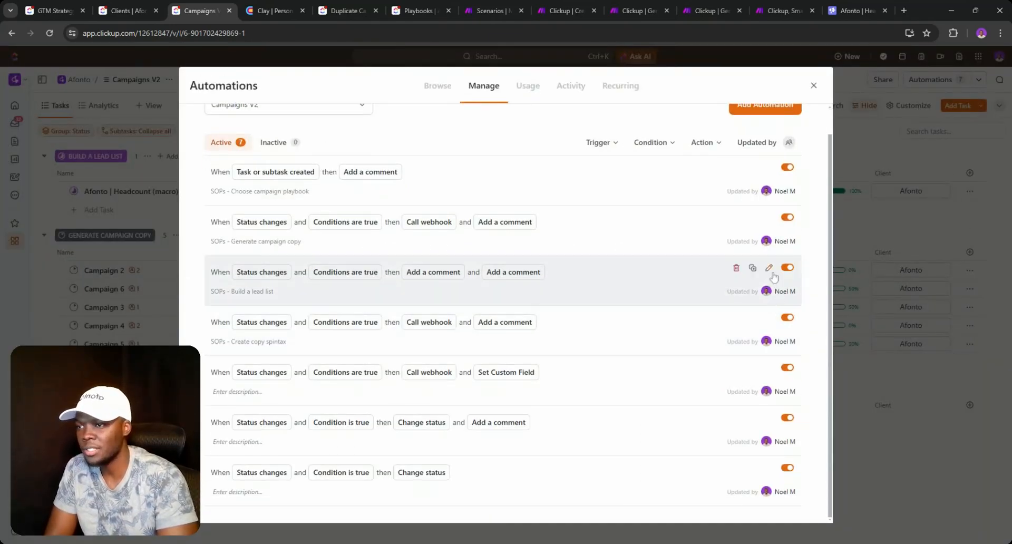
click(773, 273)
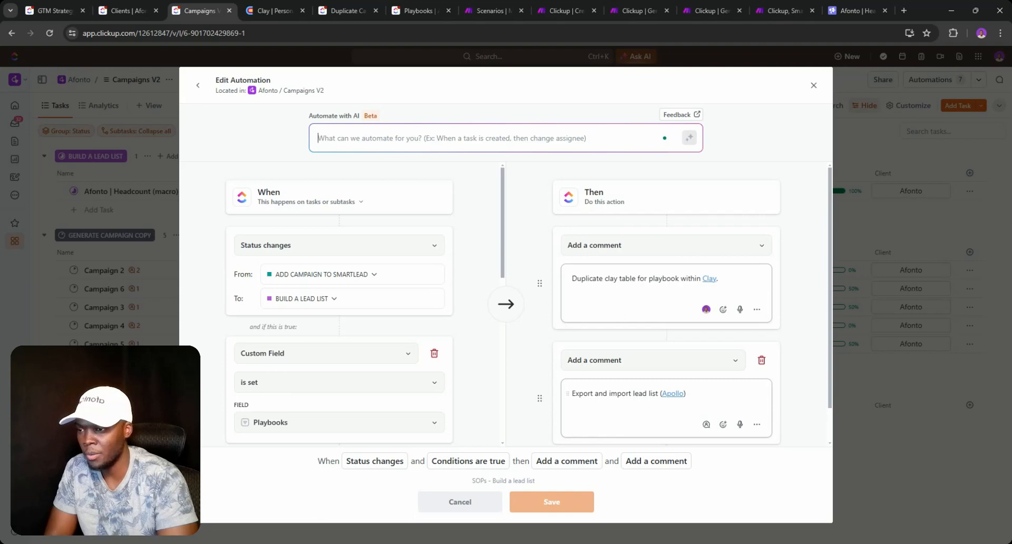
click(687, 394)
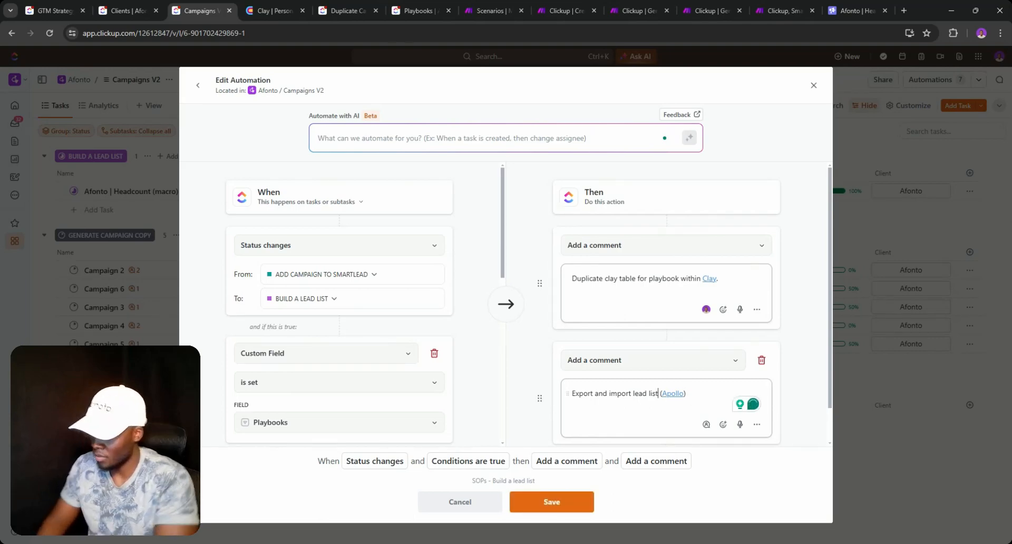
text(from (Apollo) )
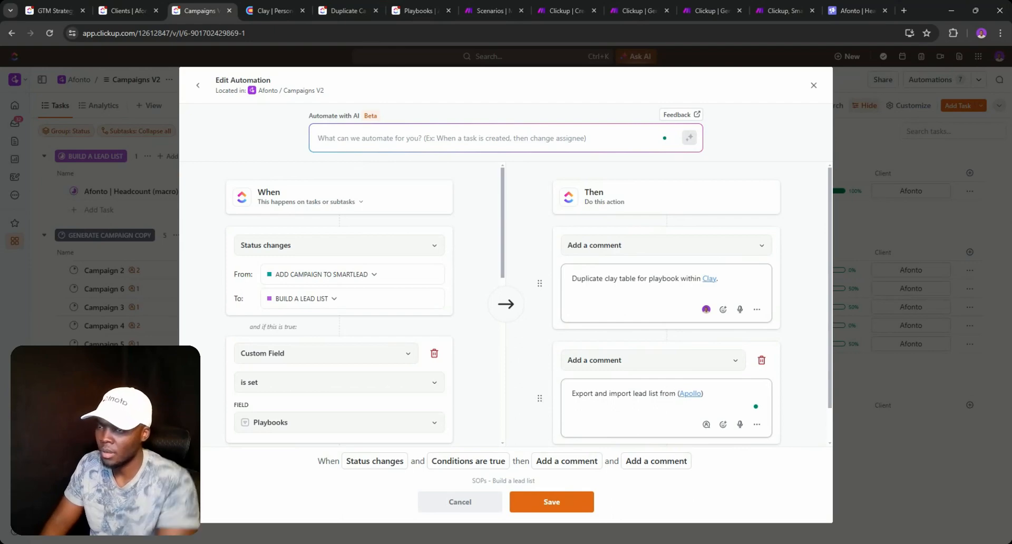
text(t)
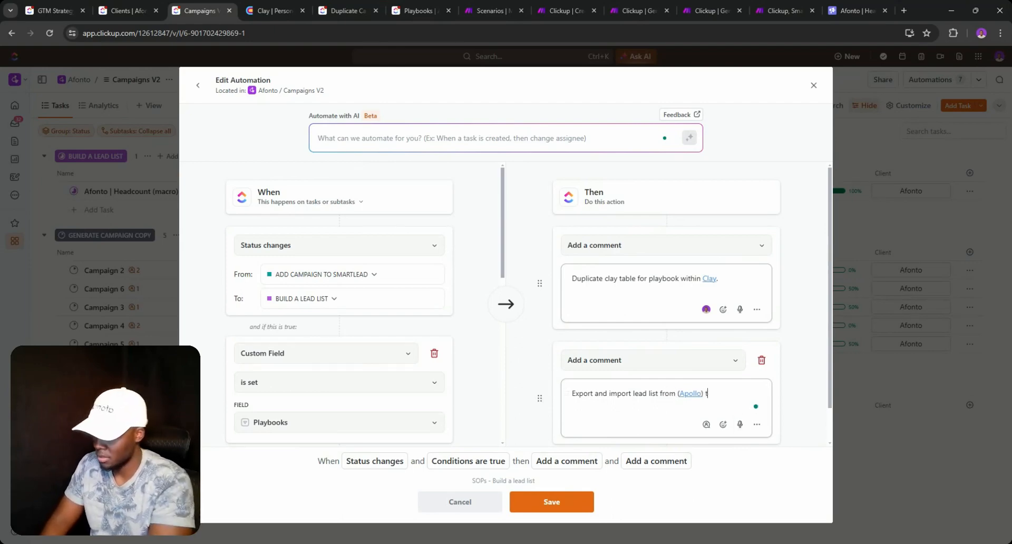
text(o Cl)
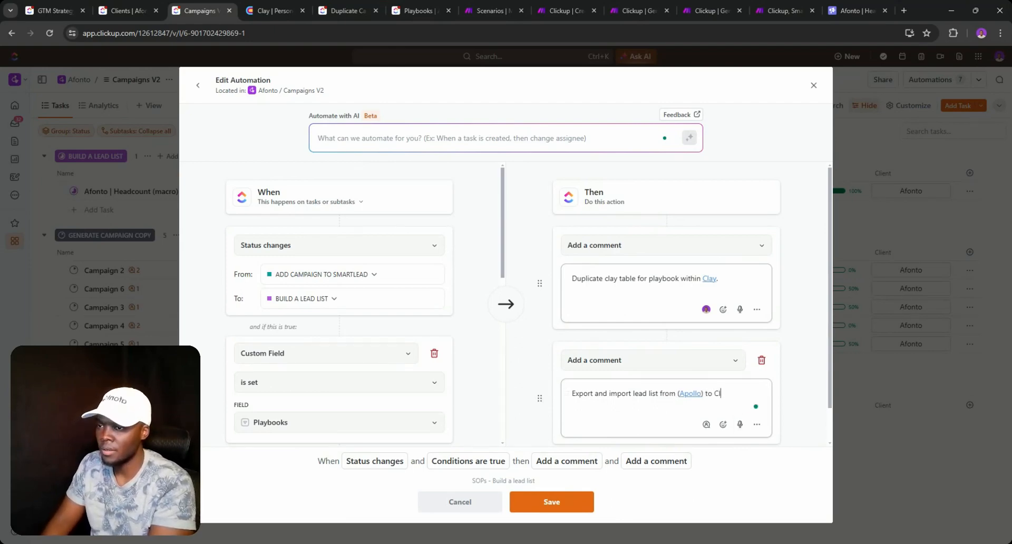
text(ay.)
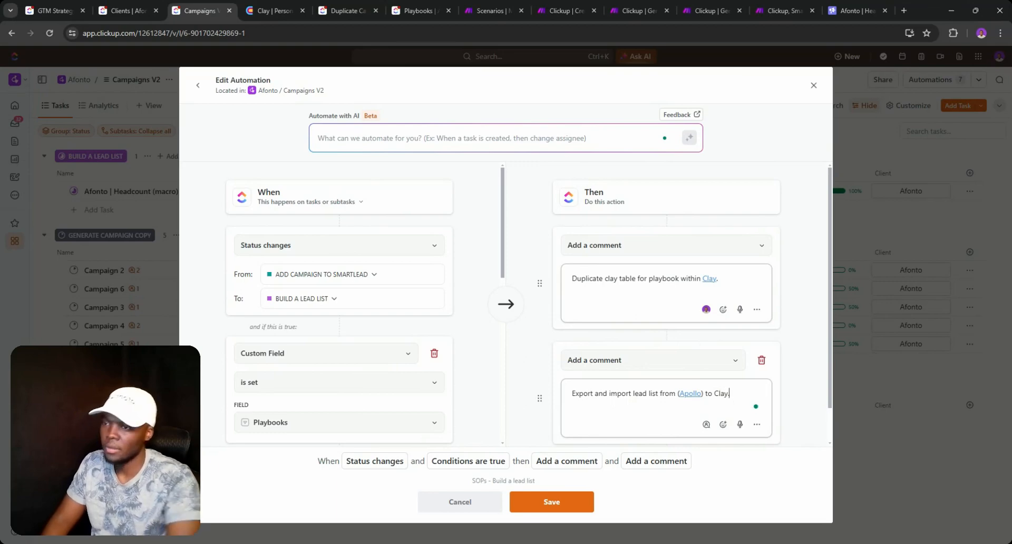
- Link the word Clay to the pasted Clay workspace address, save the automation and close the window
mouse_move(713, 285)
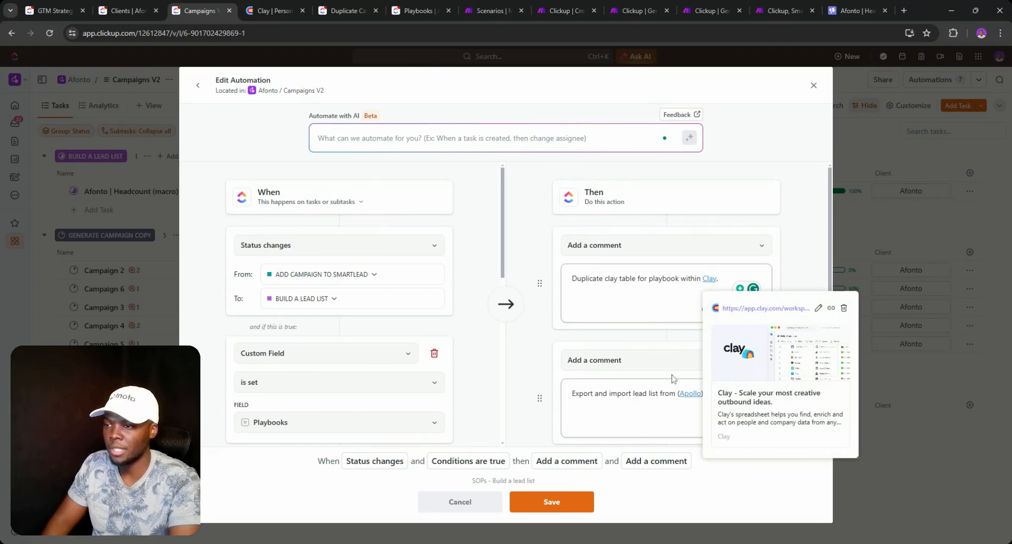
drag(713, 394, 730, 394)
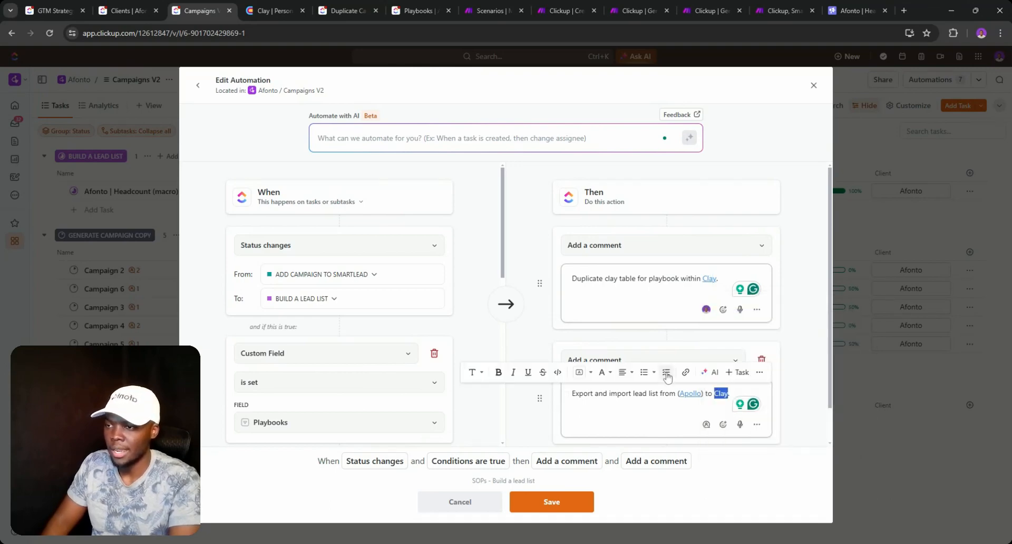
click(688, 376)
text(https://app.clay.com/workspaces/73195)
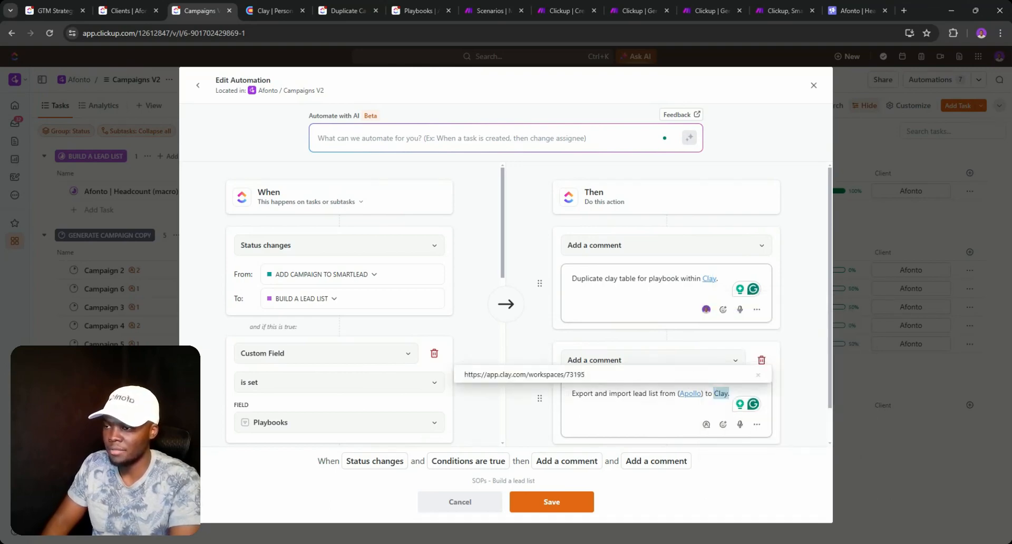
key(Return)
click(723, 397)
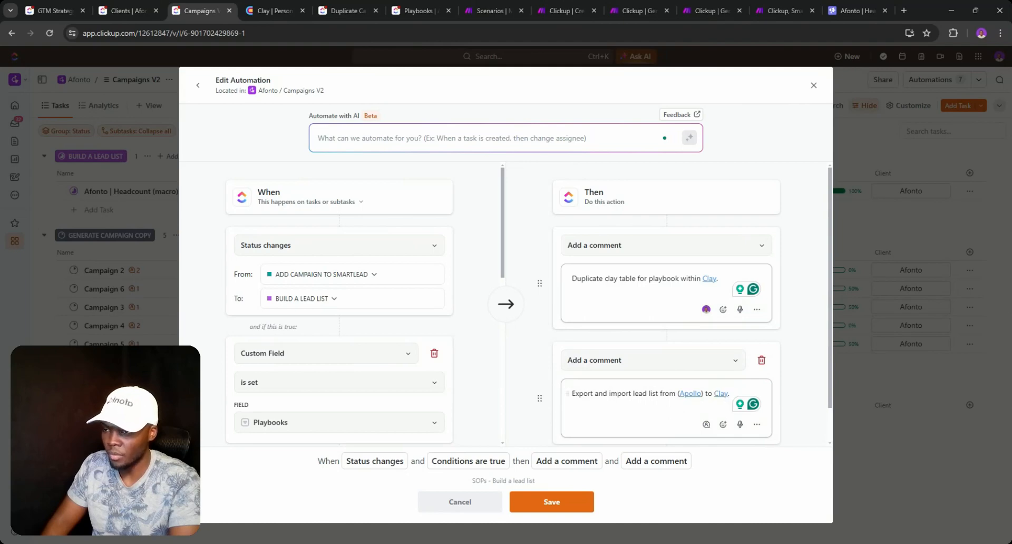
triple_click(655, 393)
key(ctrl+c)
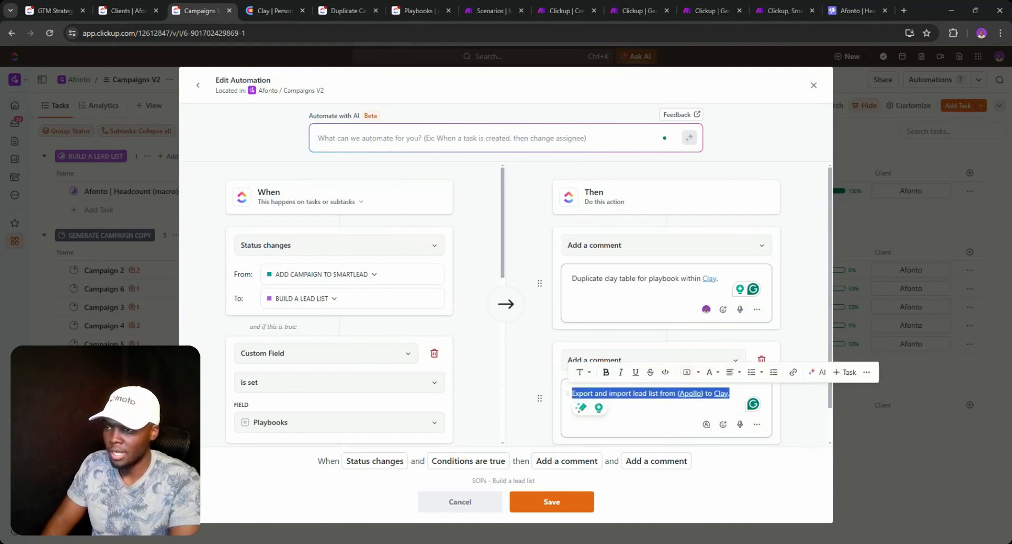
click(559, 498)
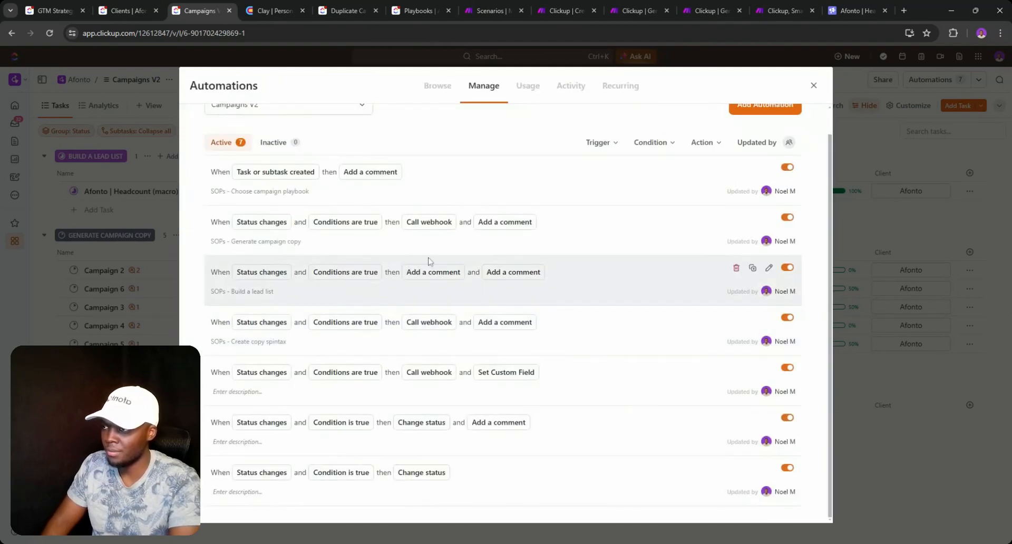
click(813, 86)
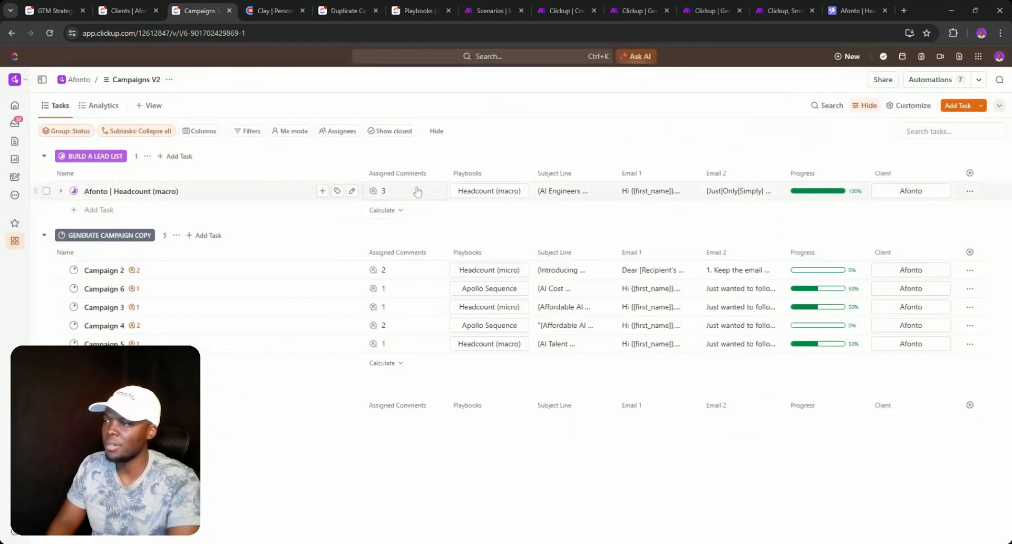
click(273, 10)
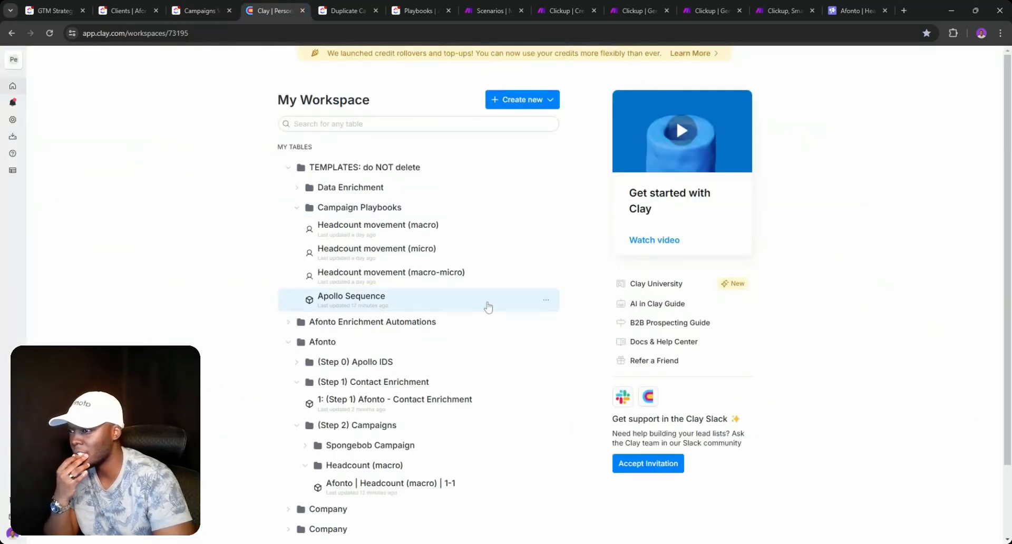
scroll(335, 284, down, 2)
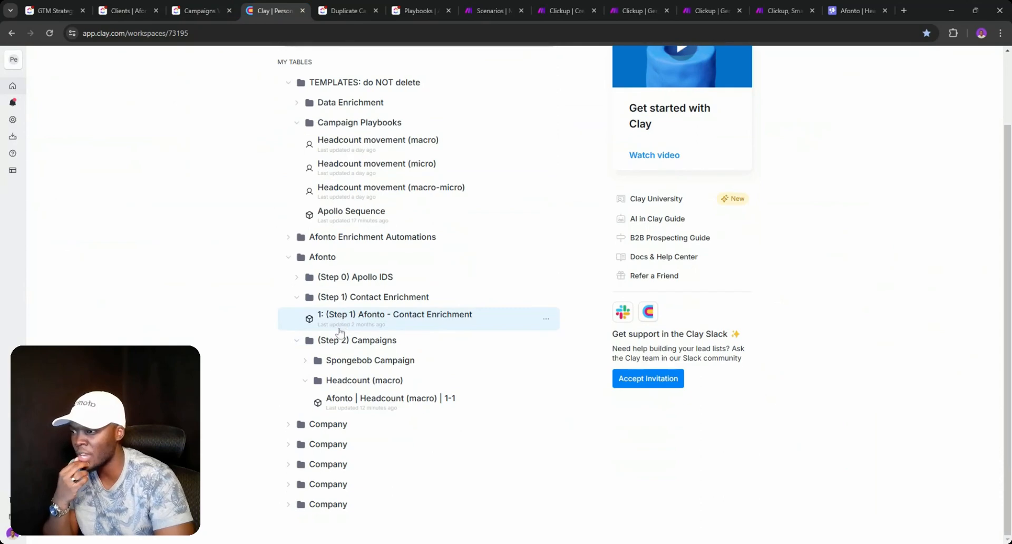
click(297, 341)
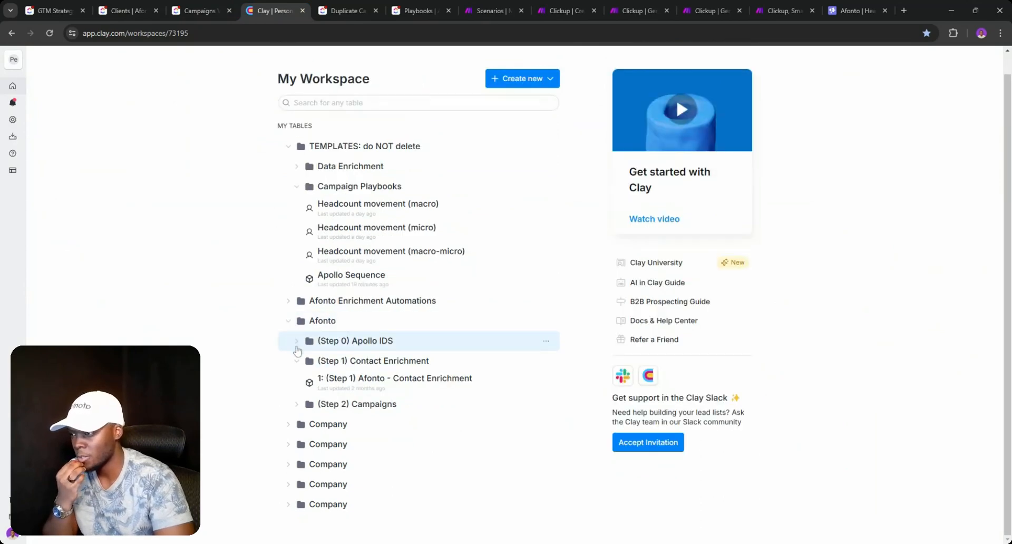
click(297, 361)
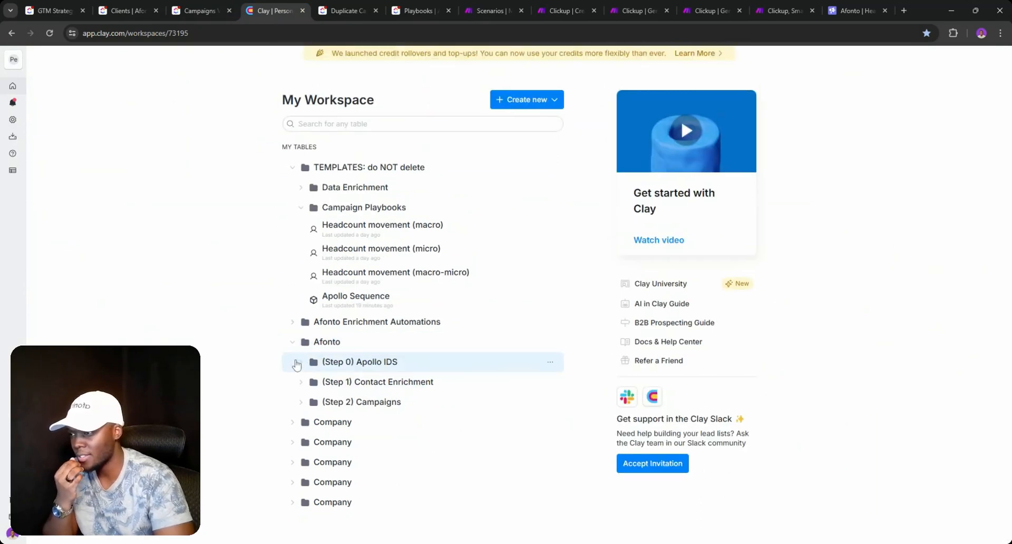
click(295, 425)
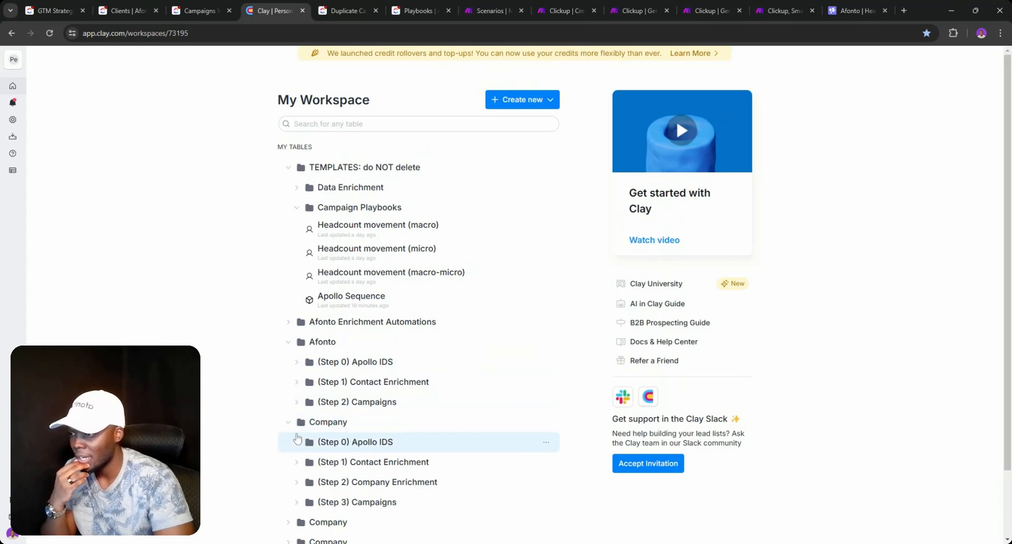
click(291, 428)
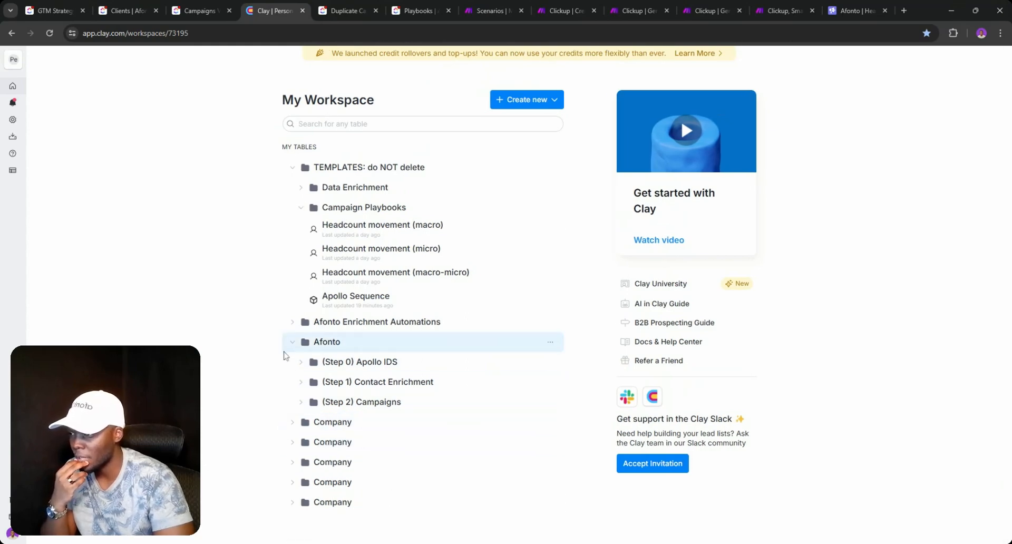
click(291, 344)
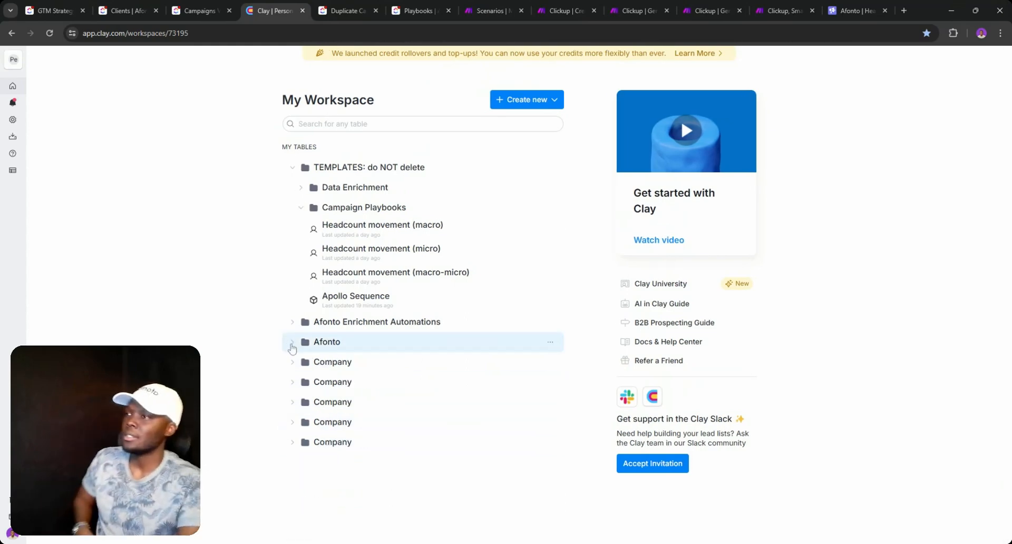
click(208, 10)
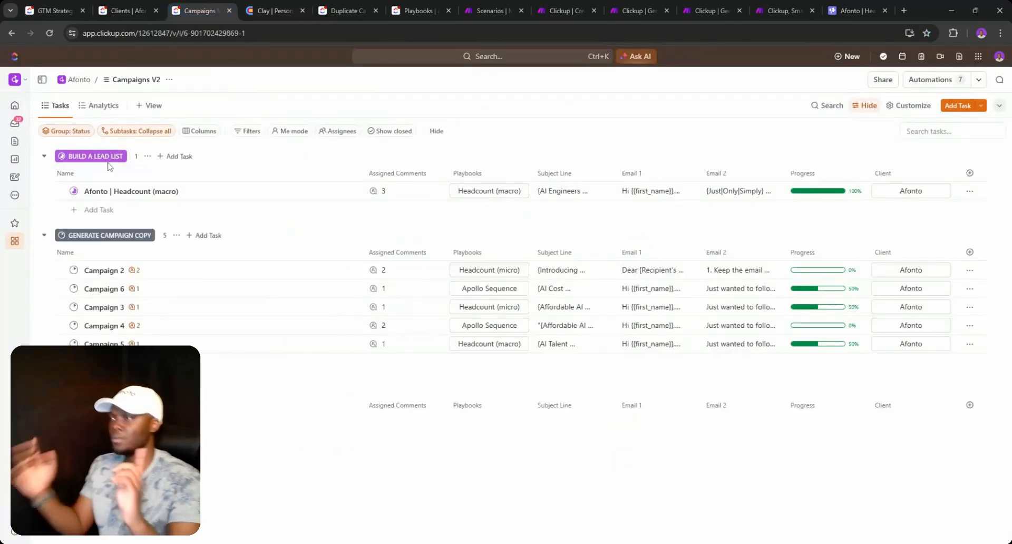
- Paste 'Export and import lead list from Apollo to Clay' as a comment on the Headcount task and resolve it
click(73, 192)
click(390, 199)
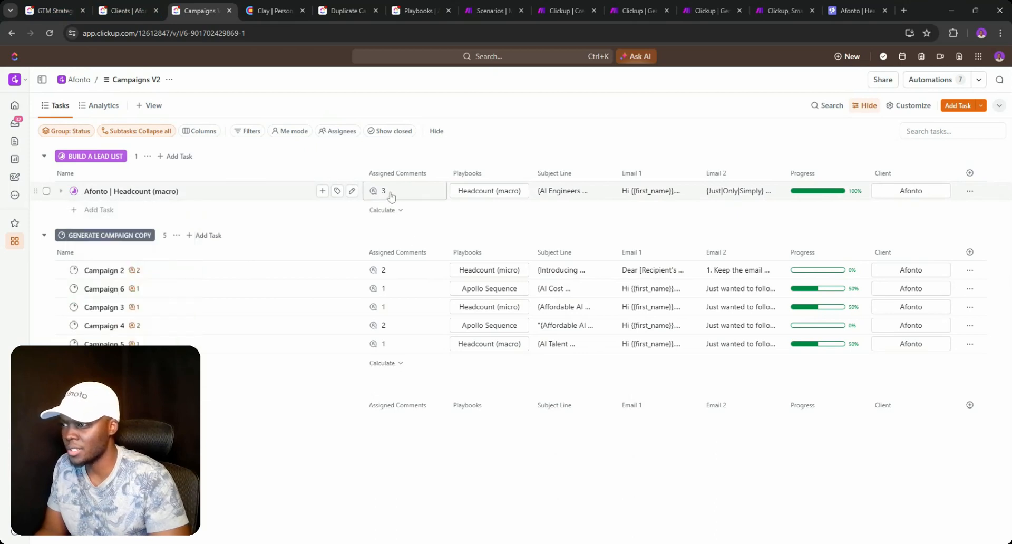
click(389, 194)
key(ctrl+v)
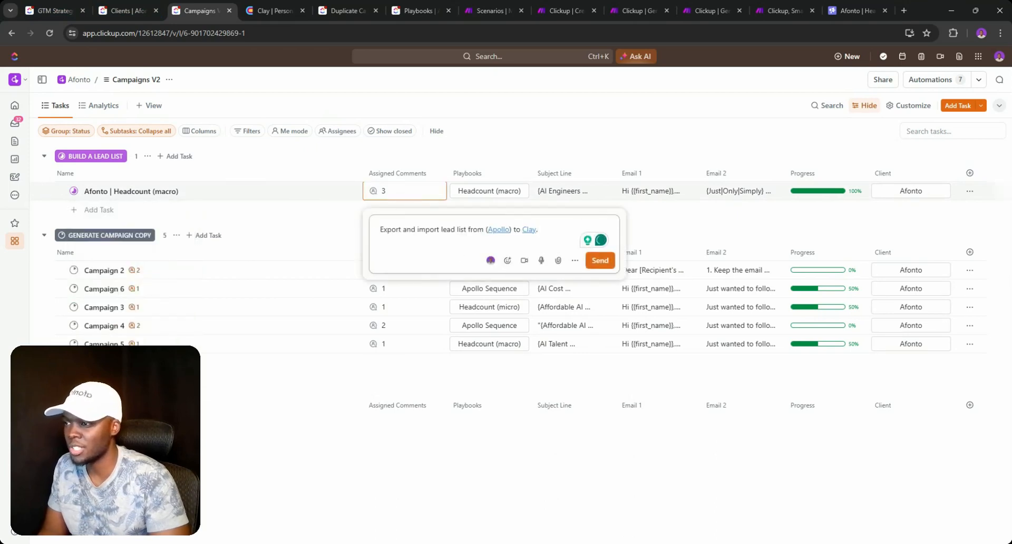
click(599, 260)
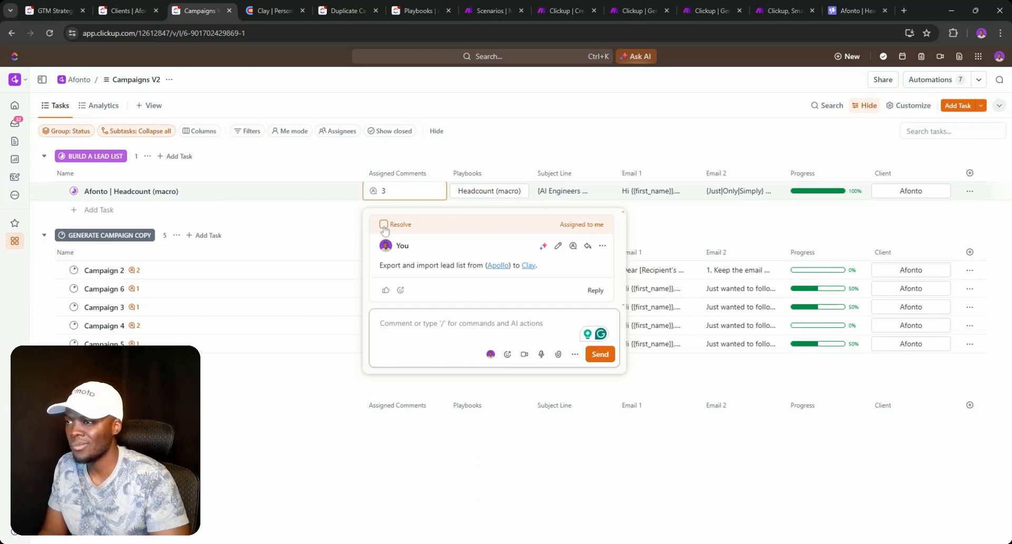
click(383, 224)
click(74, 191)
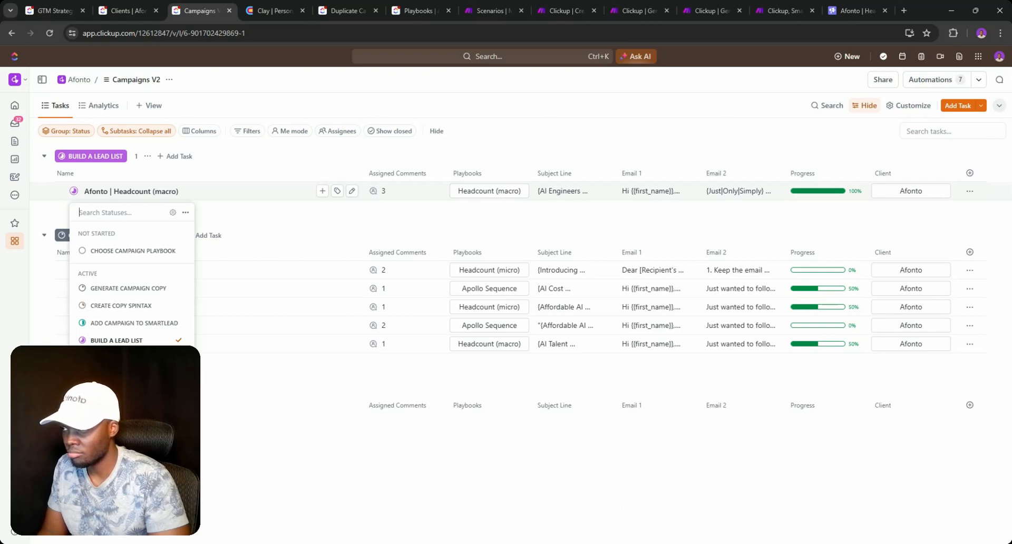
click(410, 225)
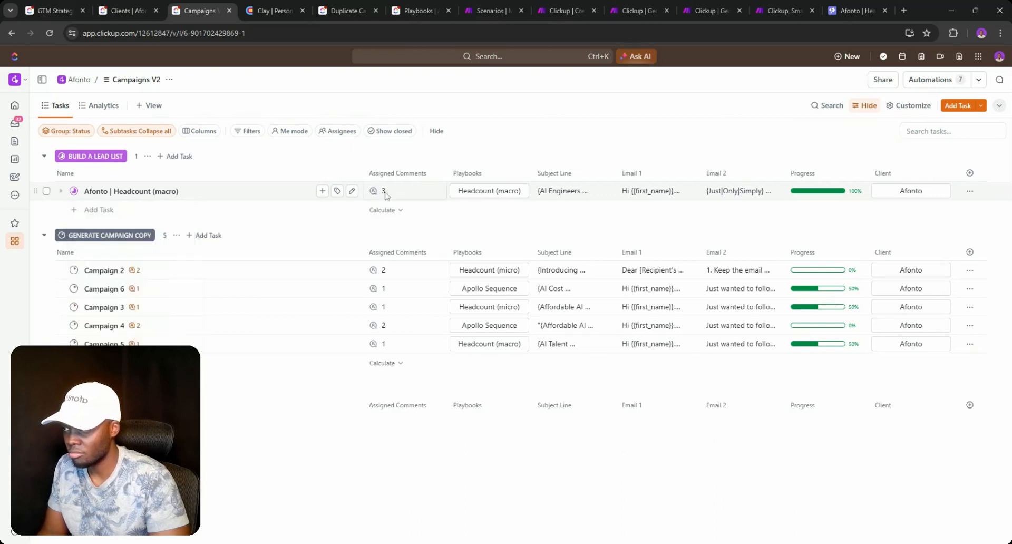
click(385, 193)
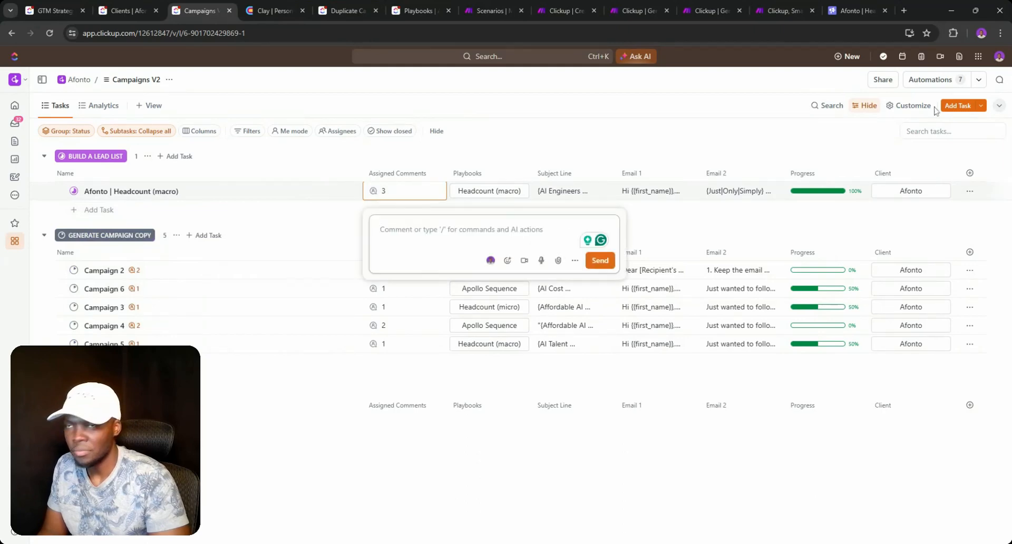
click(924, 80)
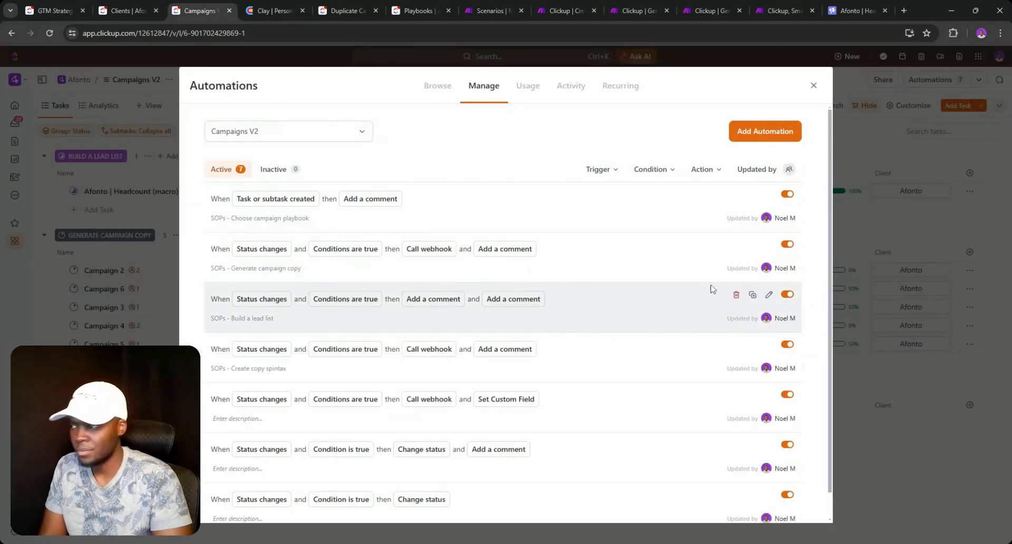
scroll(701, 289, down, 1)
click(769, 268)
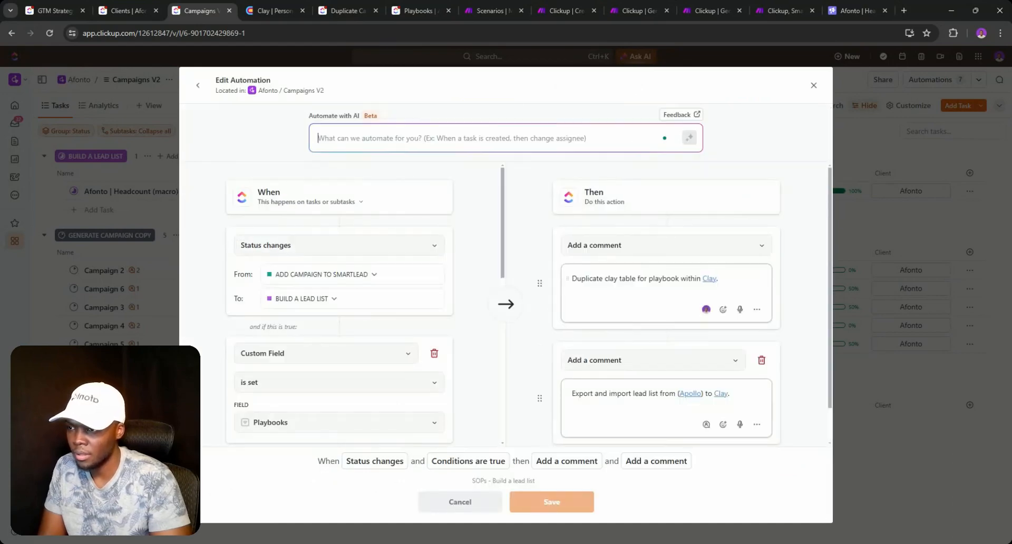
scroll(567, 278, down, 1)
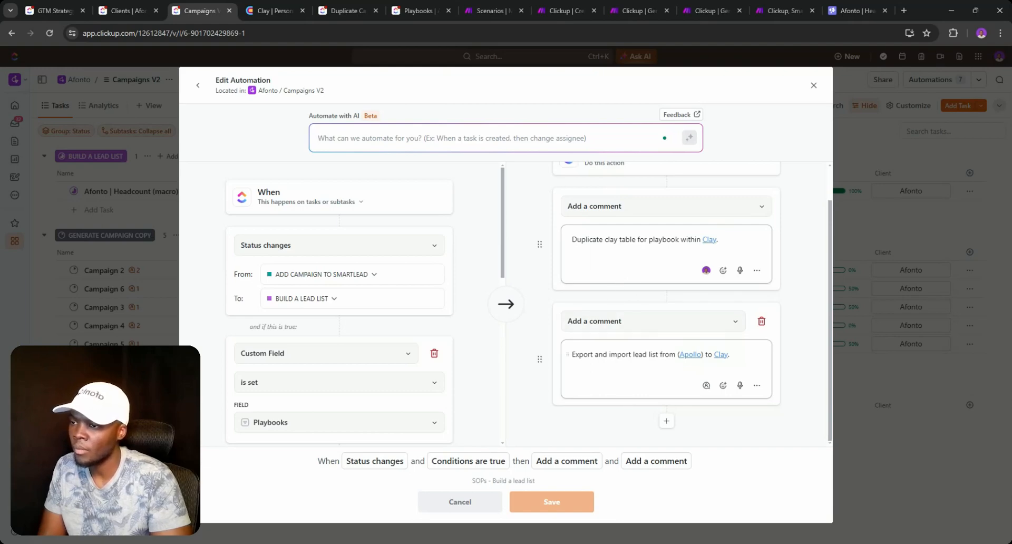
double_click(626, 354)
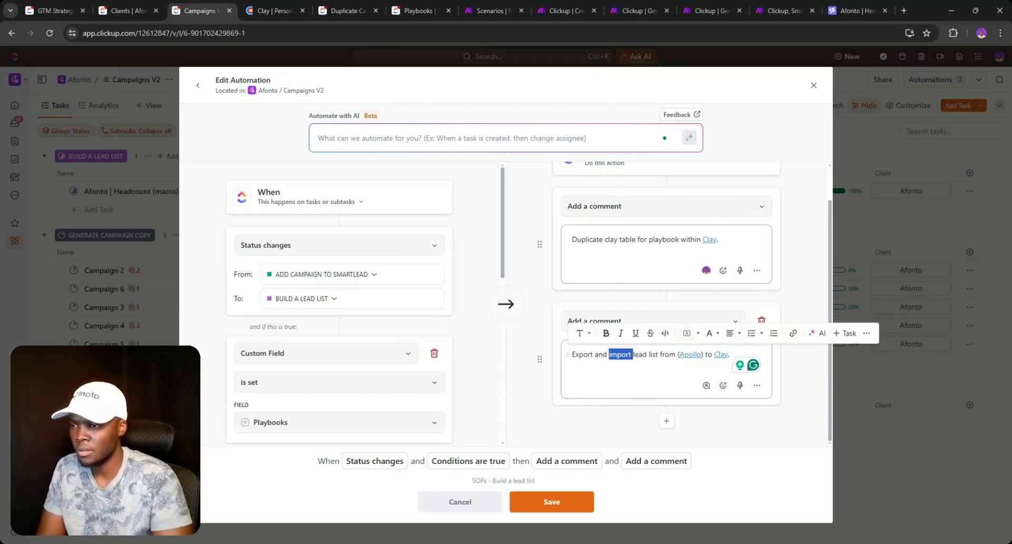
click(813, 85)
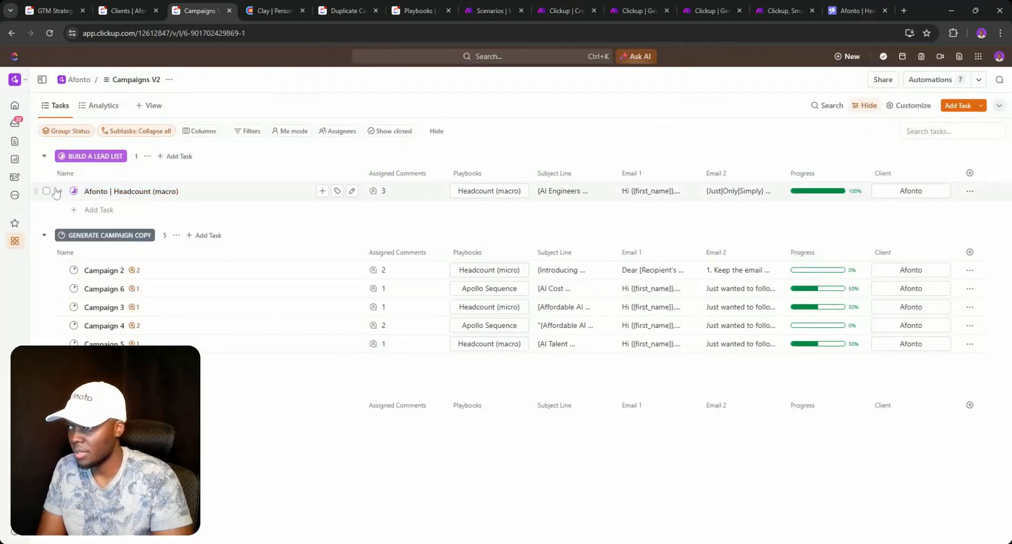
- Open the Campaigns V2 status editor and delete the ENRICH CONTACTS IN CLAY status
click(73, 190)
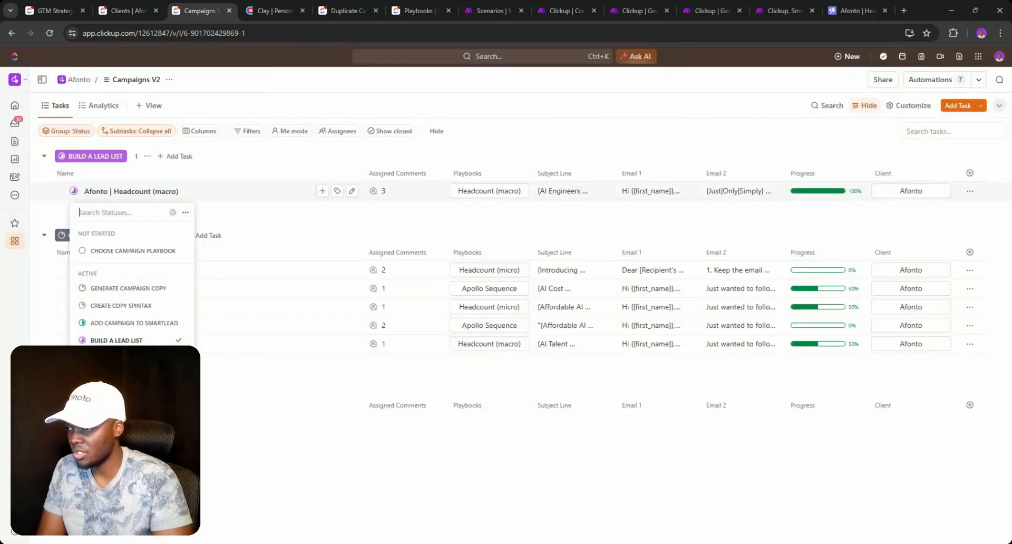
click(172, 212)
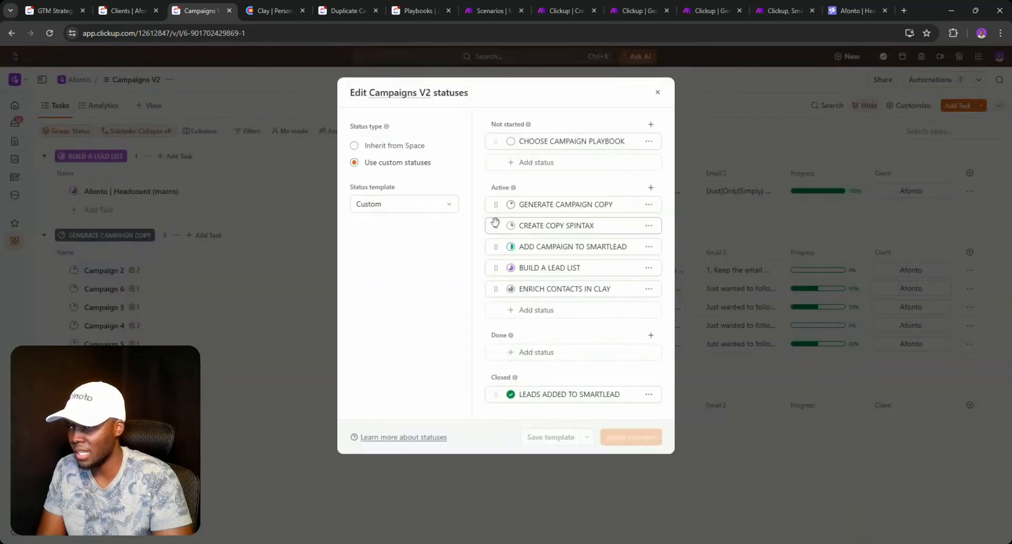
click(649, 290)
click(649, 289)
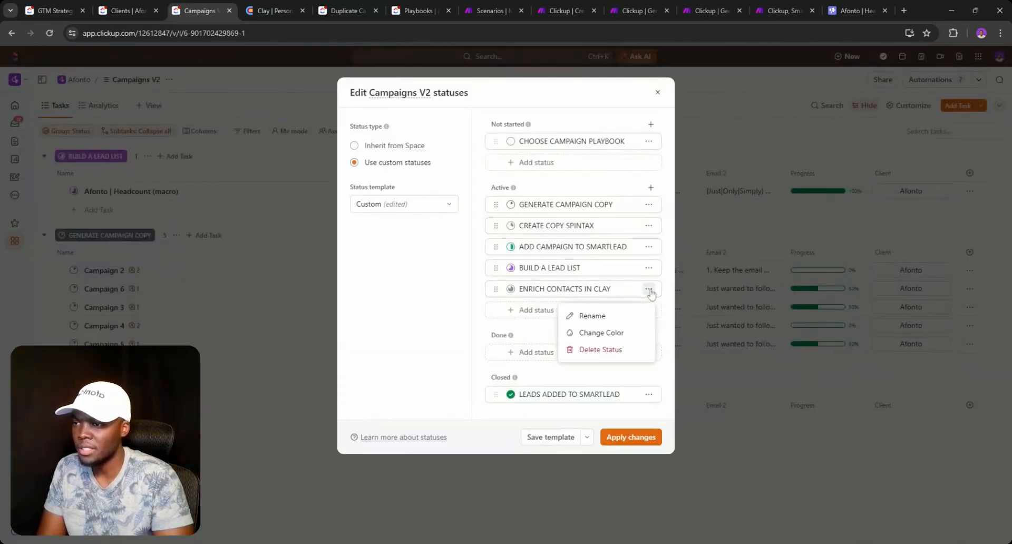
click(600, 349)
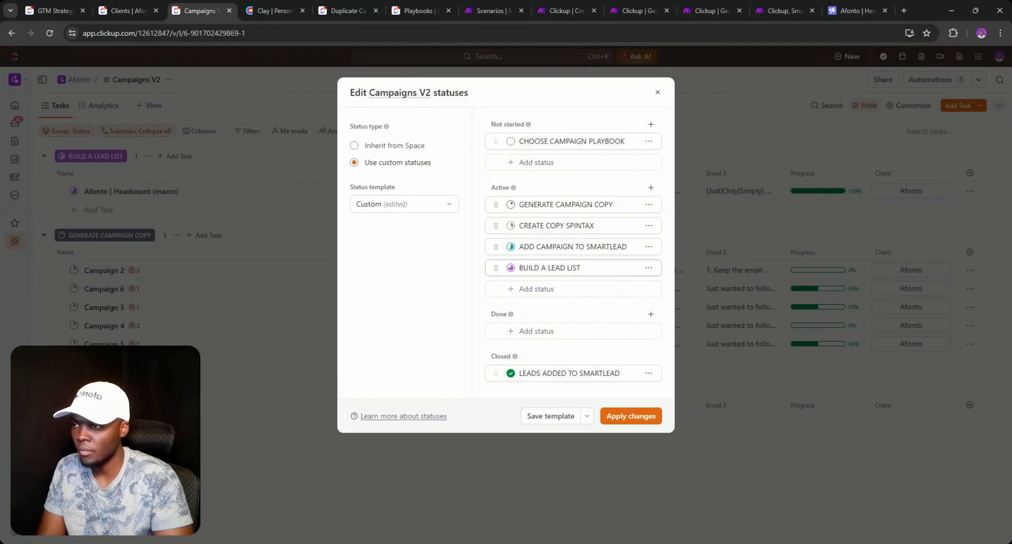
- Start renaming BUILD A LEAD LIST, replacing BUILD with EXPORT AND IMPORT
click(582, 267)
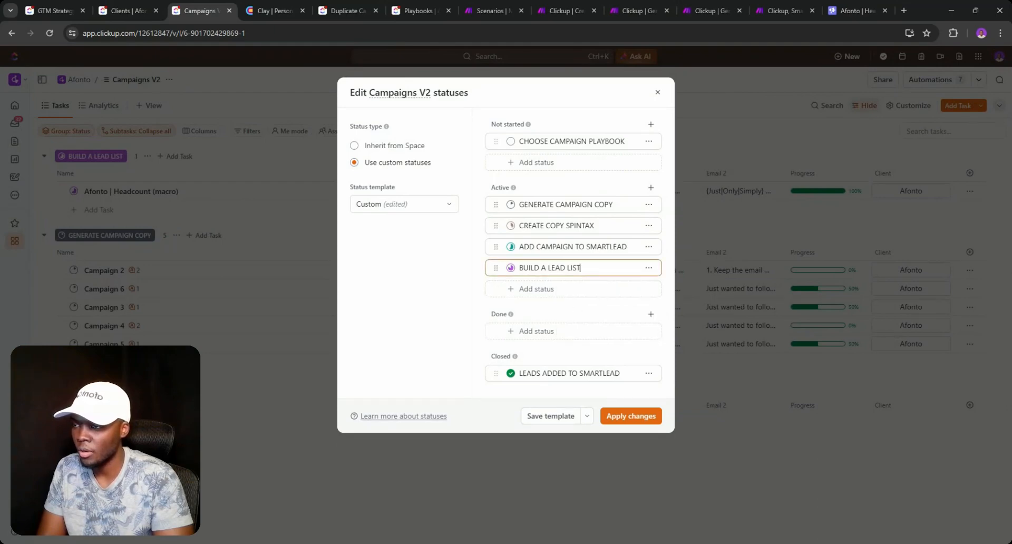
double_click(555, 267)
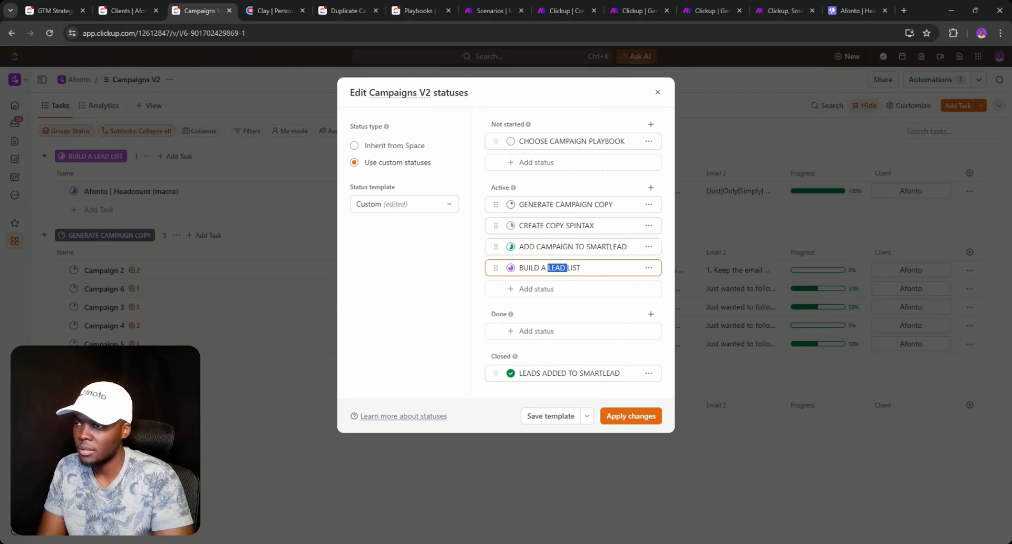
click(582, 268)
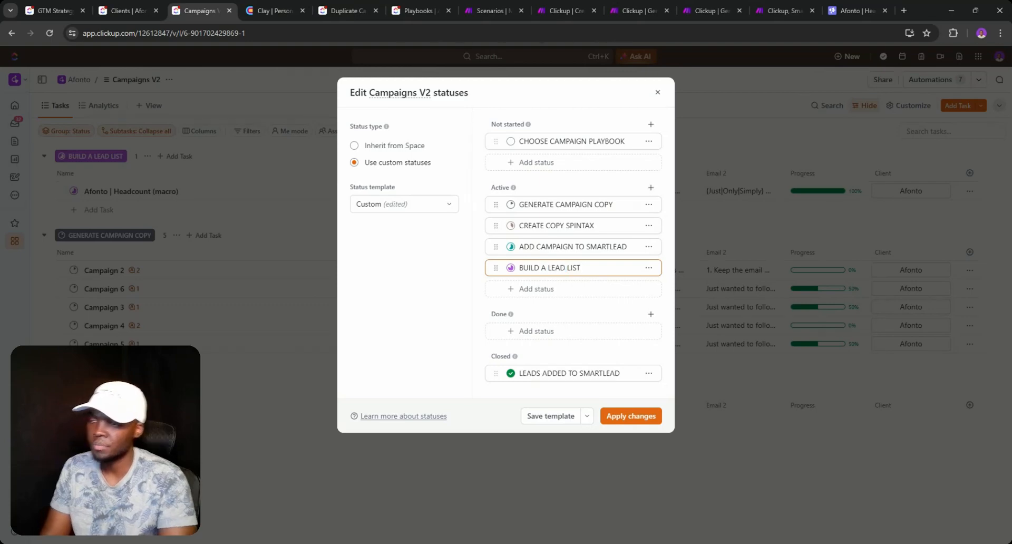
key(BackSpace)
key(BackSpace)
key(BackSpace)
key(BackSpace)
key(BackSpace)
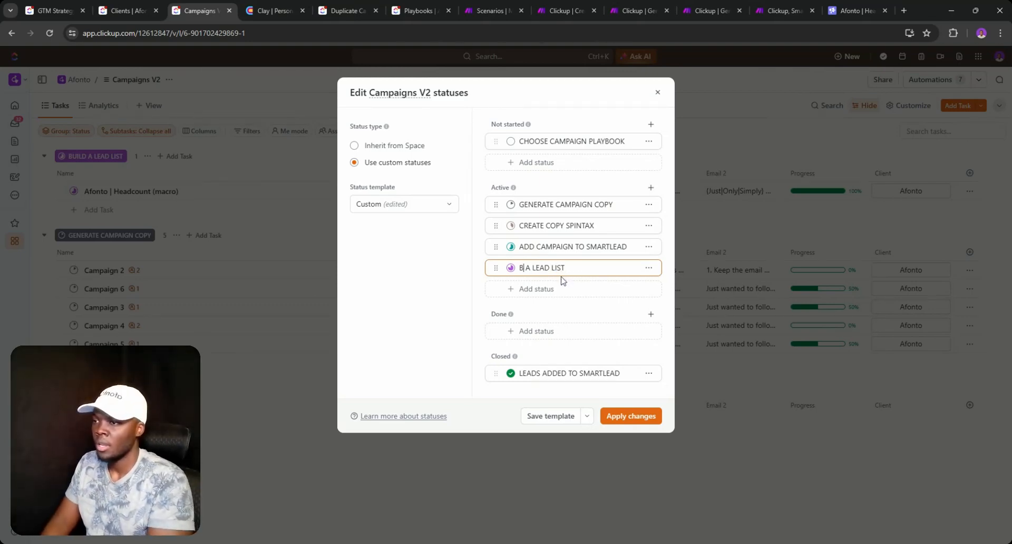
text(EXPORT)
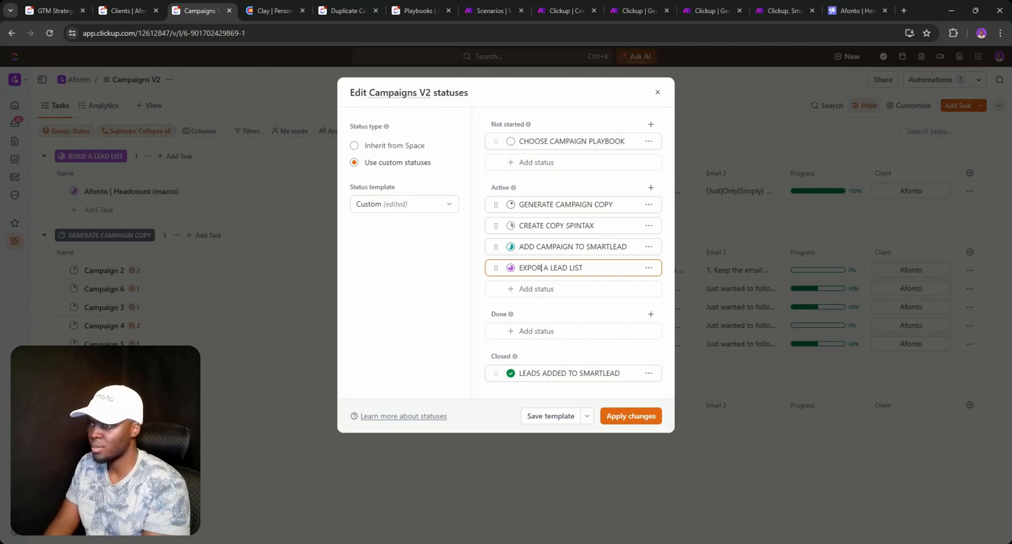
text( AND IMP)
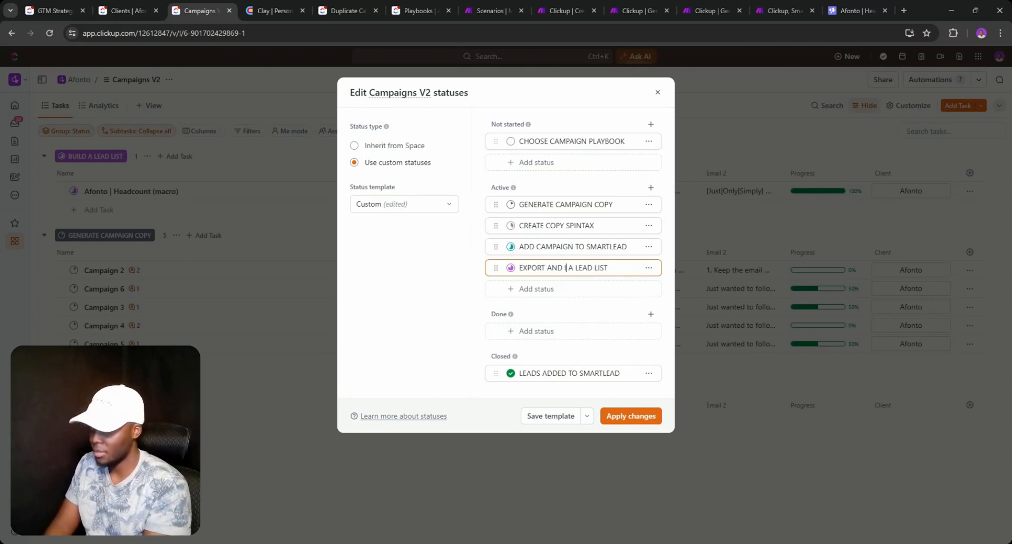
text(ORT)
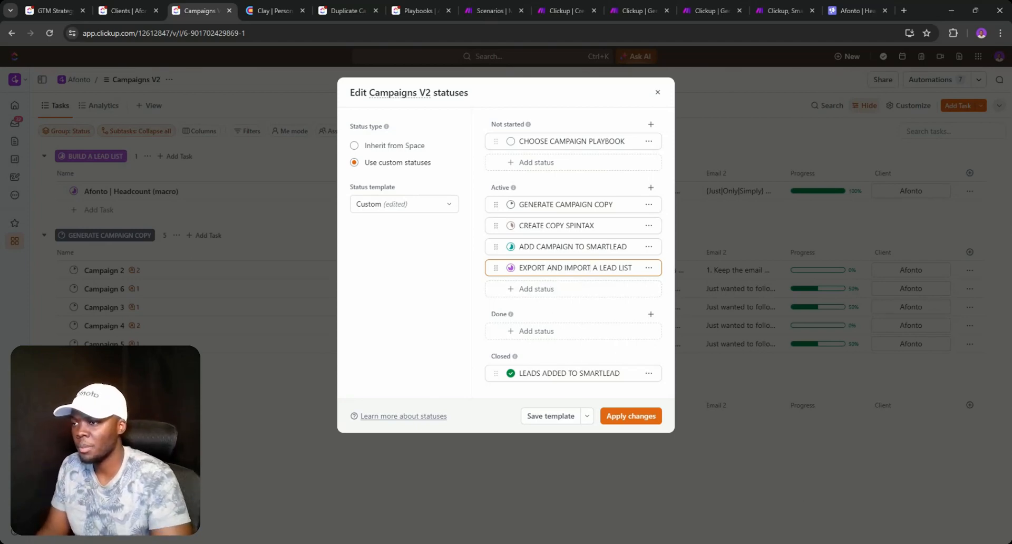
click(551, 246)
double_click(555, 268)
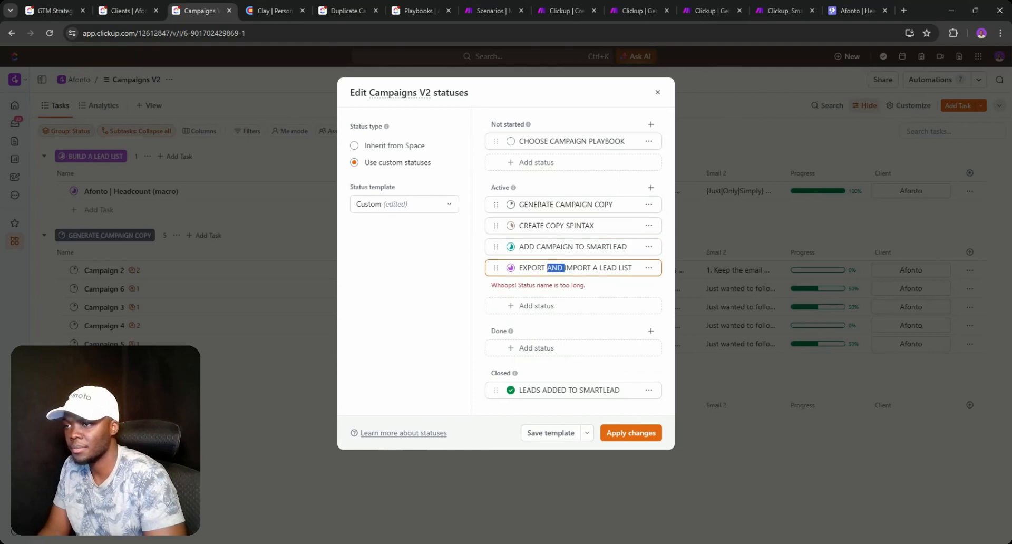
text(&)
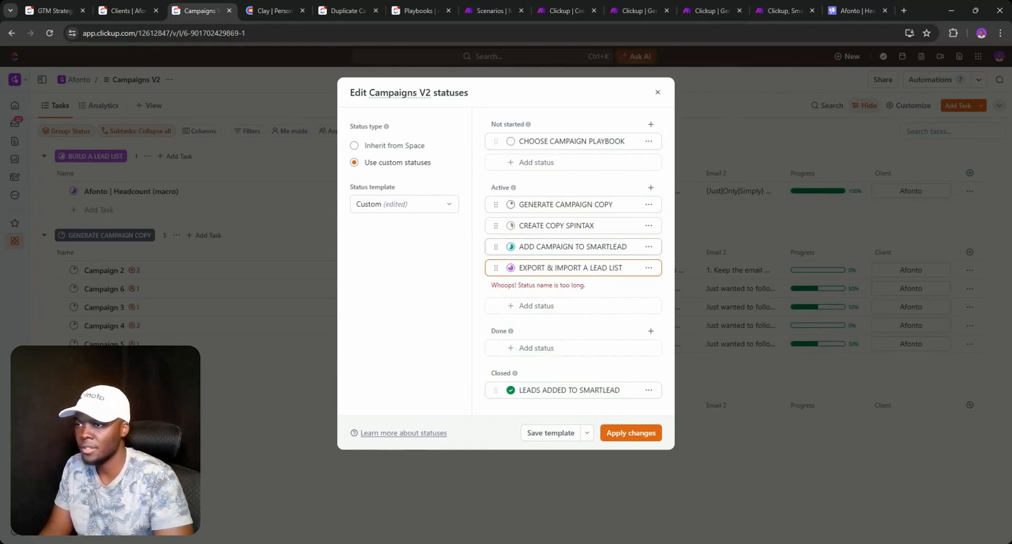
click(623, 291)
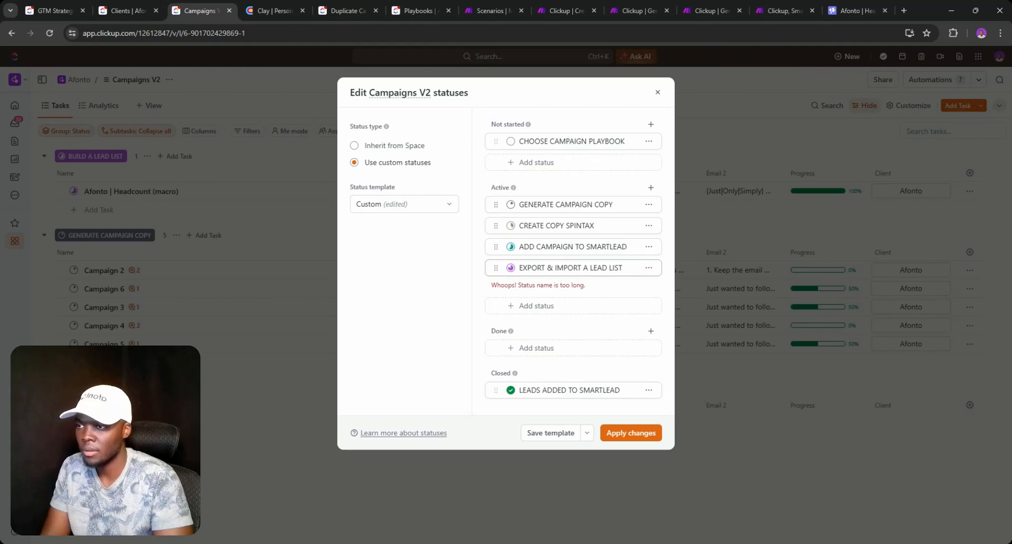
- Finish the name as EXPORT AND IMPORT A LIST and apply the change to this list only
double_click(600, 268)
key(BackSpace)
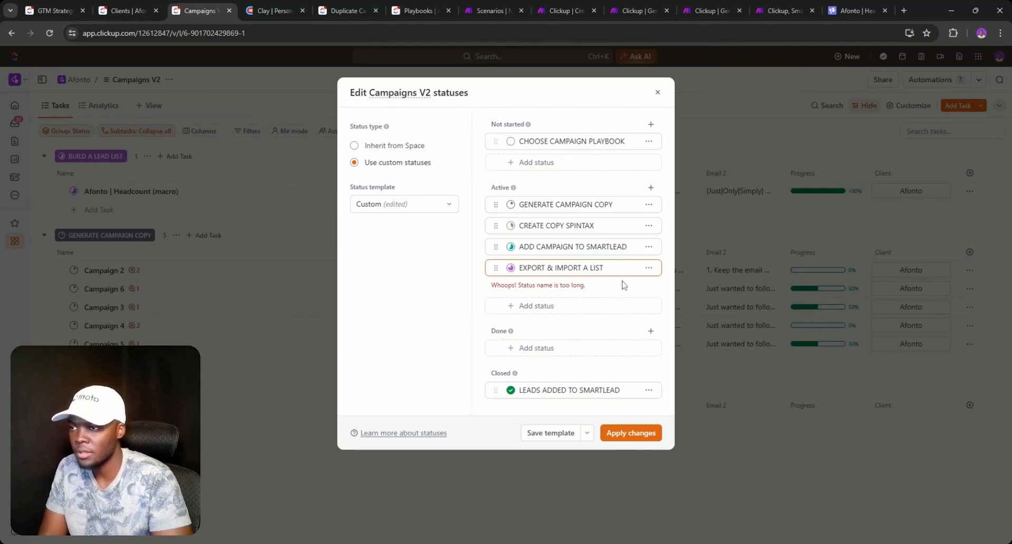
click(623, 284)
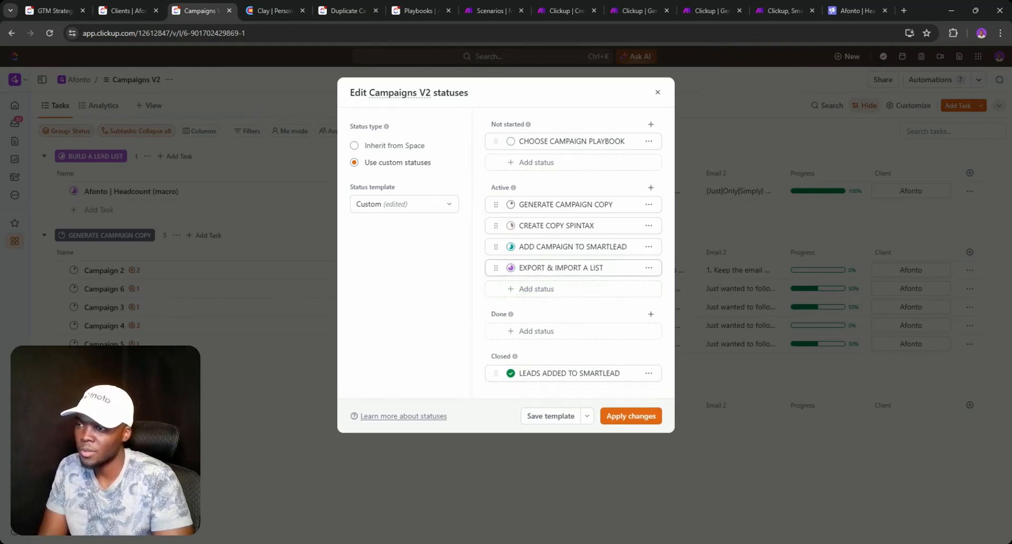
click(552, 268)
key(BackSpace)
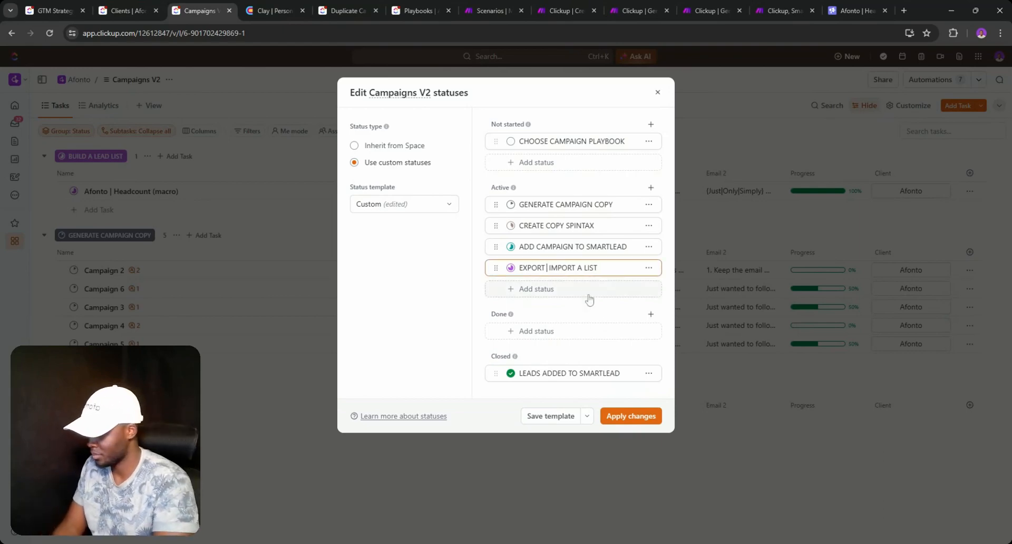
text(AND)
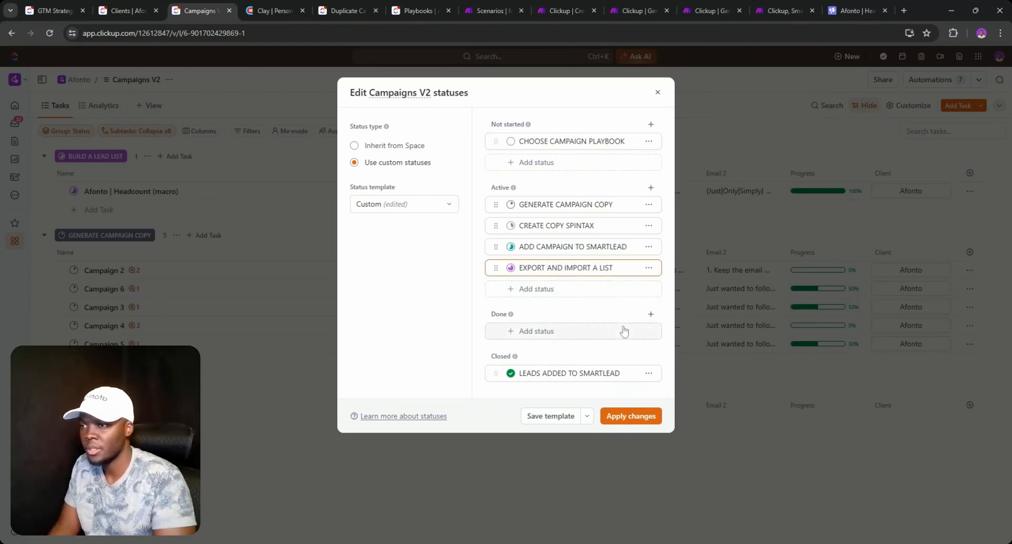
click(651, 420)
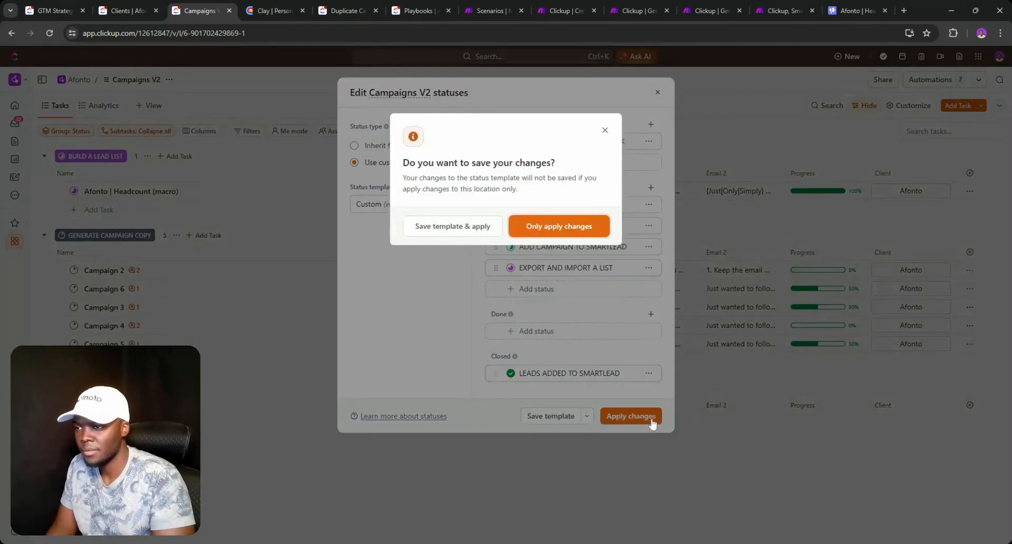
click(495, 227)
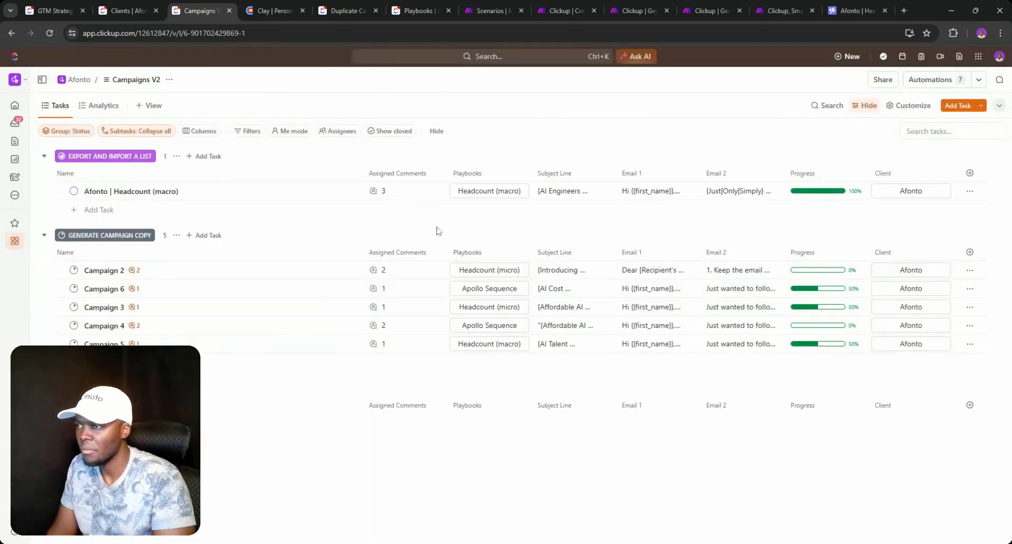
- Open the Afonto | Headcount (macro) task, check its status choices, then close it back to the list
click(74, 191)
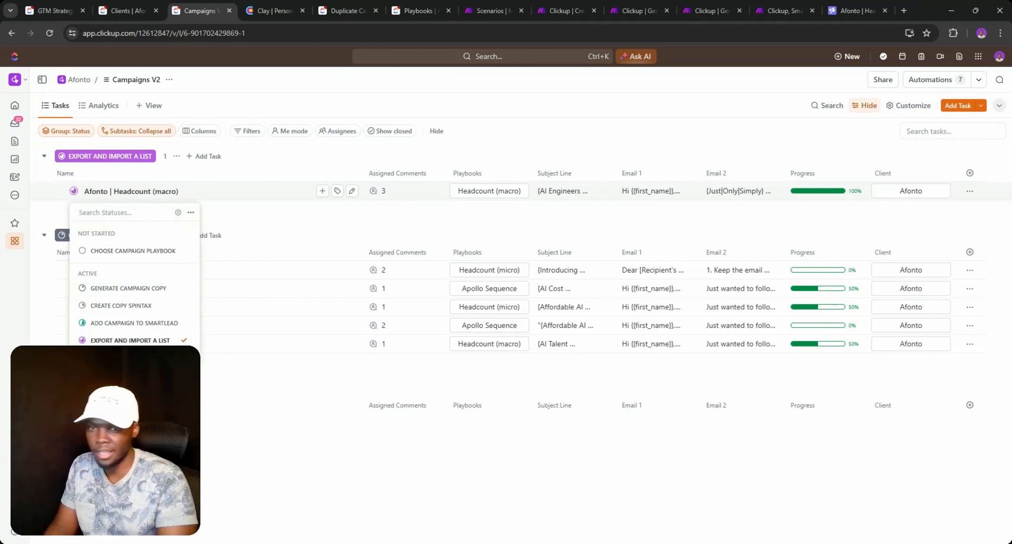
click(147, 198)
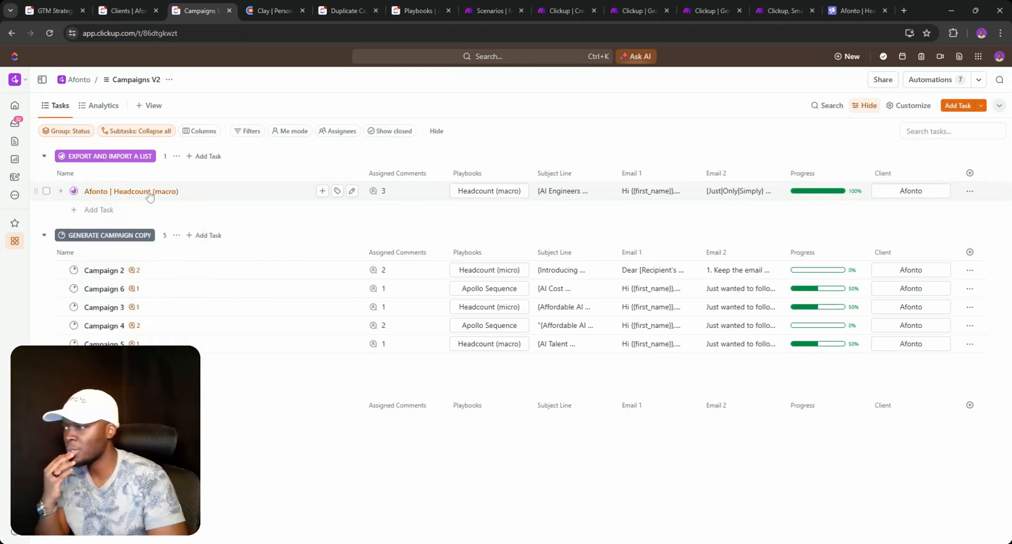
click(145, 192)
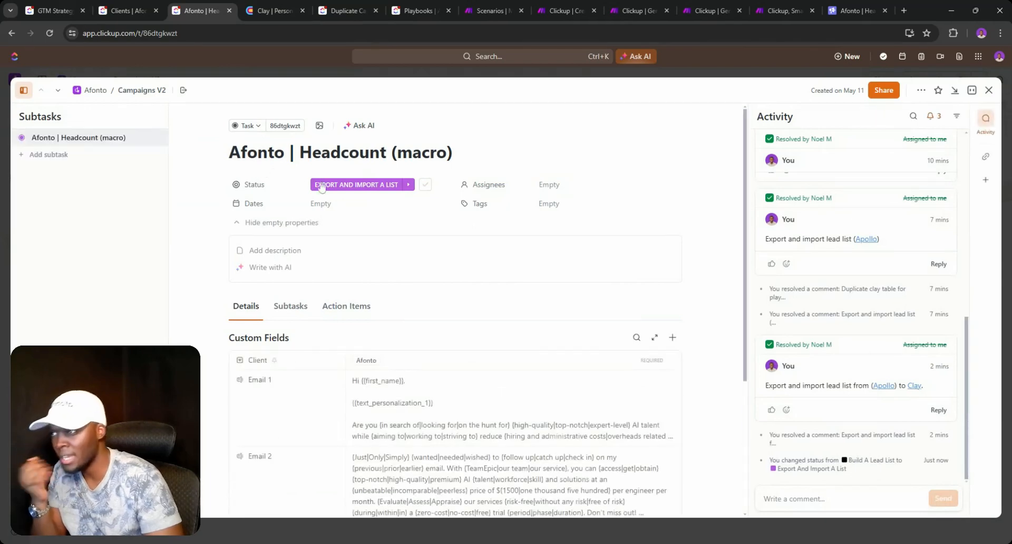
click(354, 185)
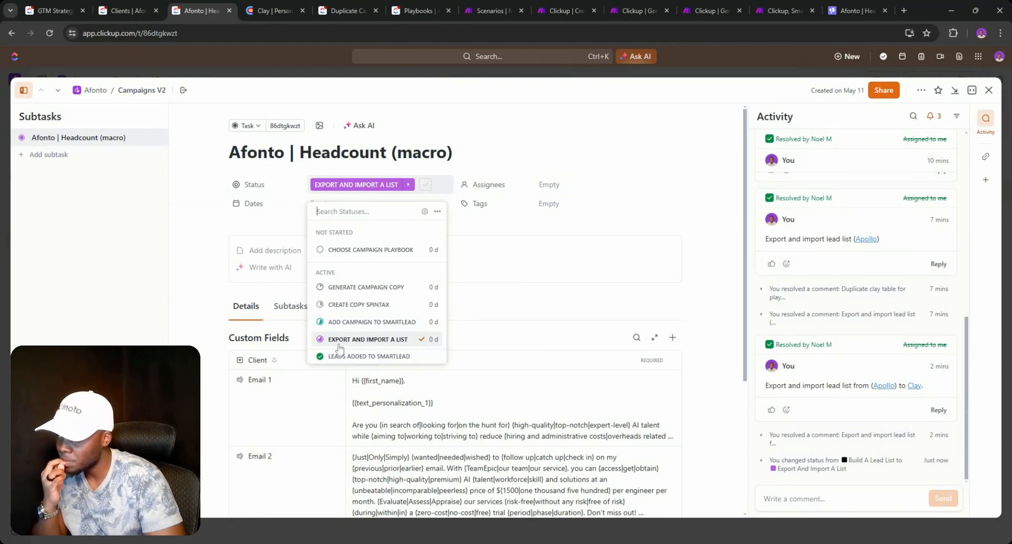
click(989, 90)
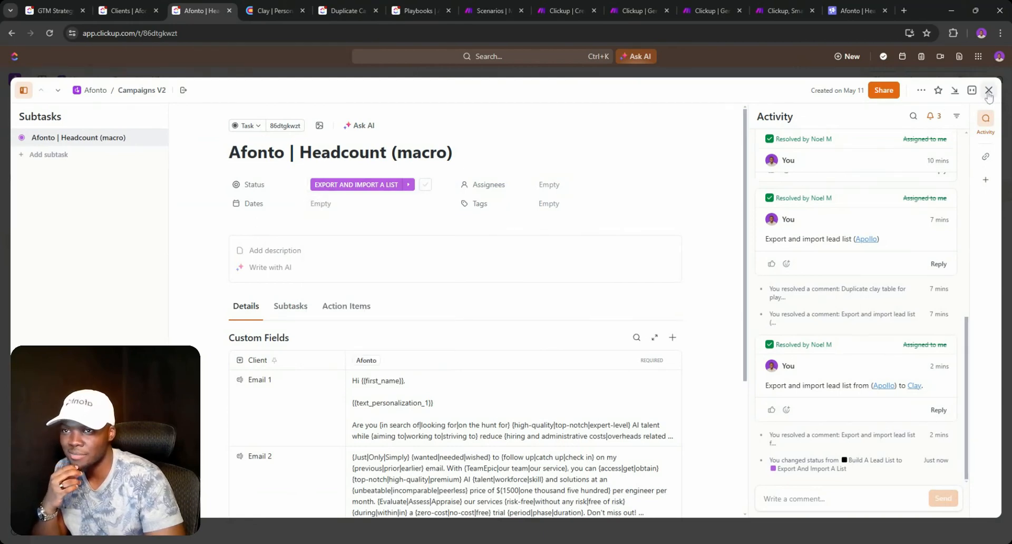
click(384, 191)
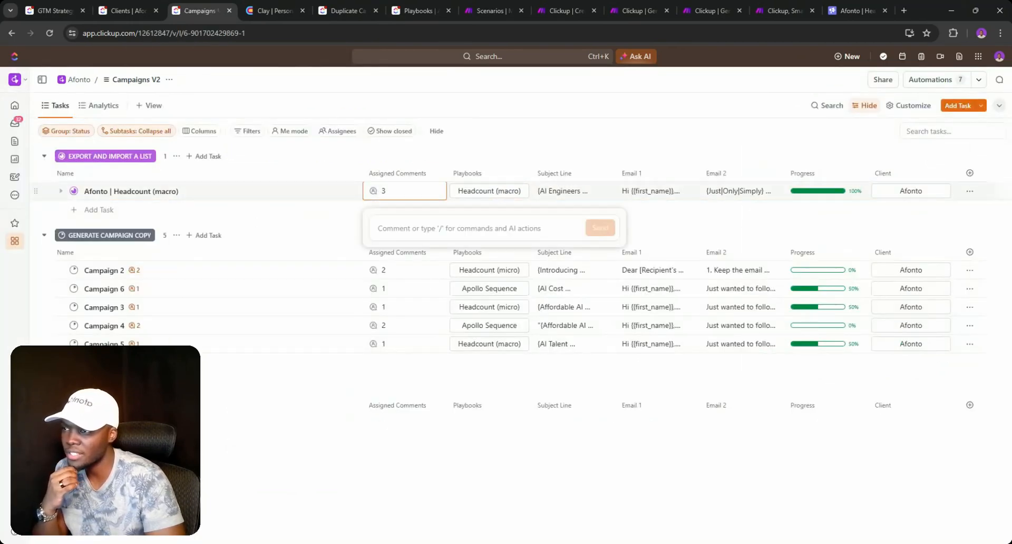
click(449, 144)
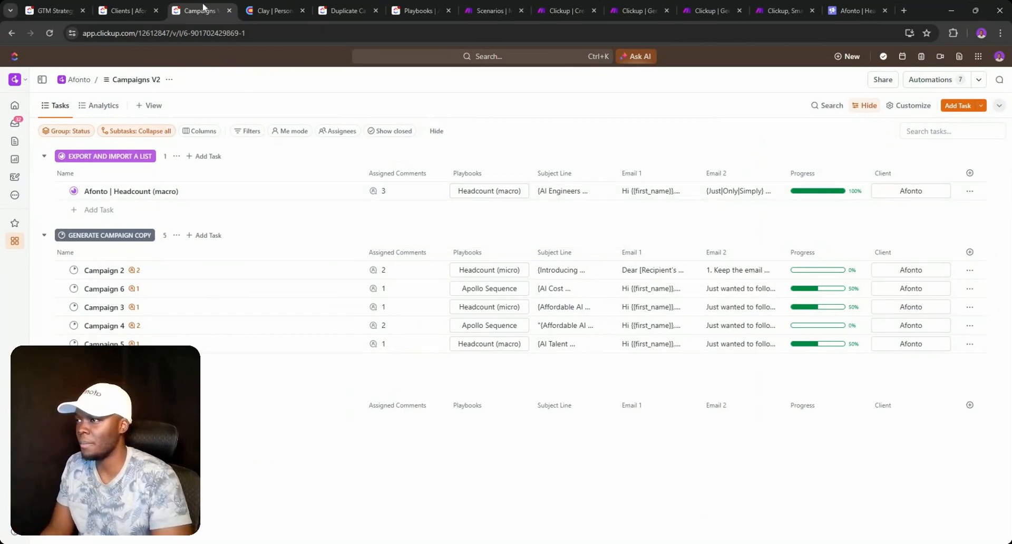
- Set the Headcount task to the closed status and switch to the Clay workspace
click(74, 190)
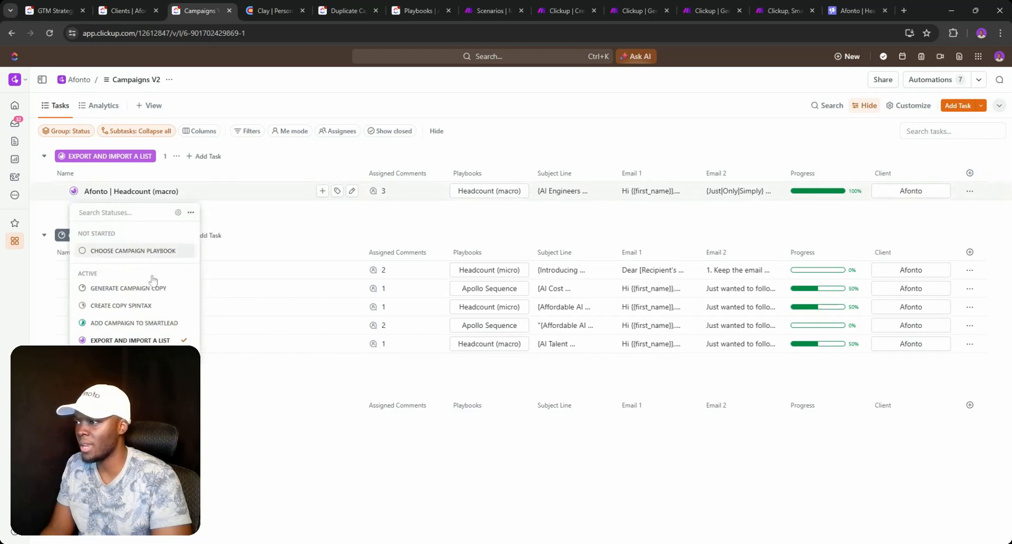
click(124, 378)
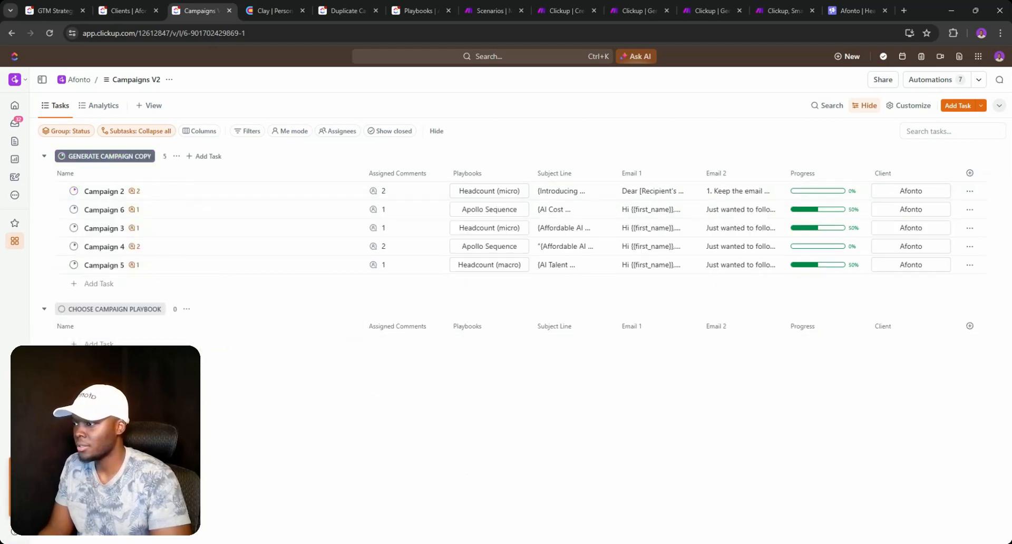
click(257, 5)
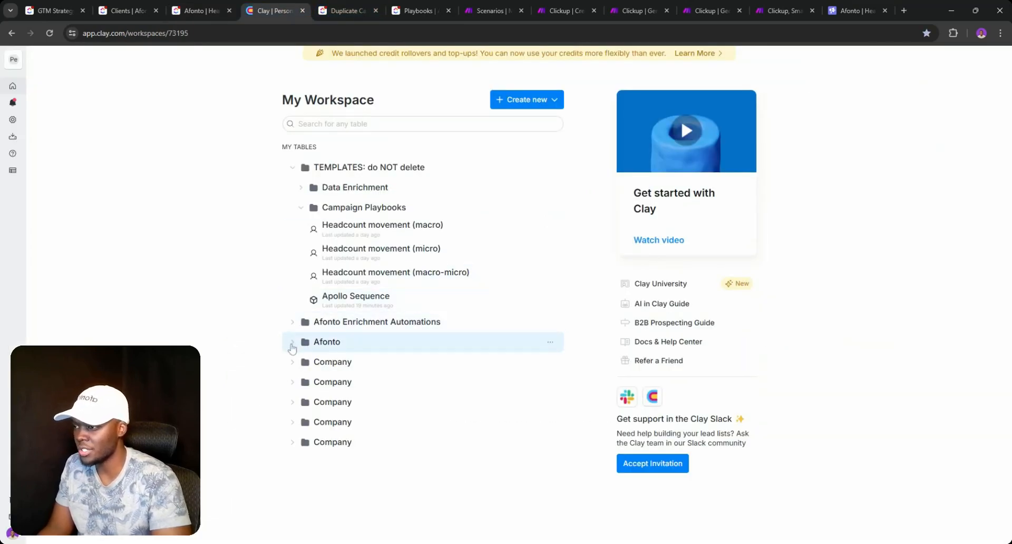
- Expand the Afonto and (Step 2) Campaigns folders and start creating a new table
click(293, 344)
click(301, 402)
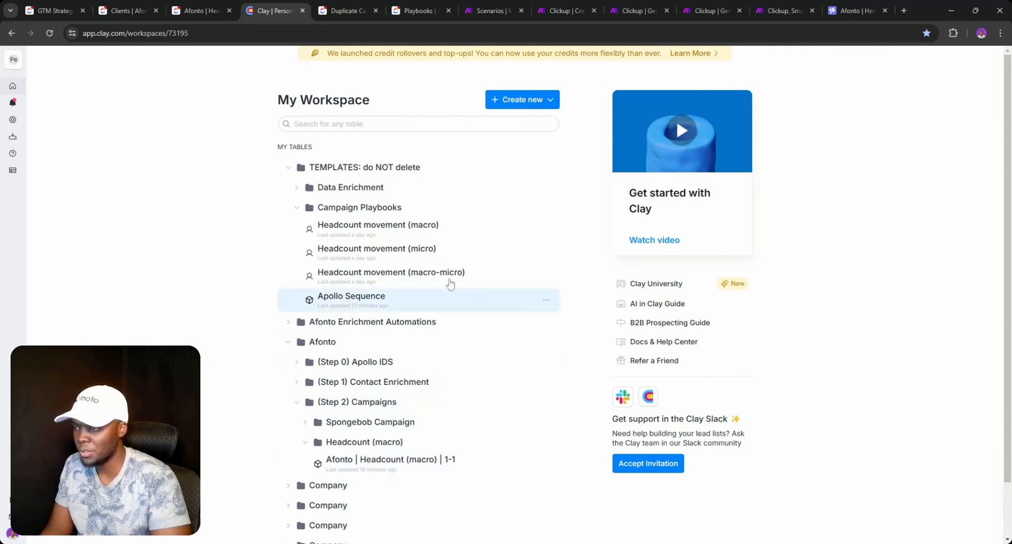
click(519, 100)
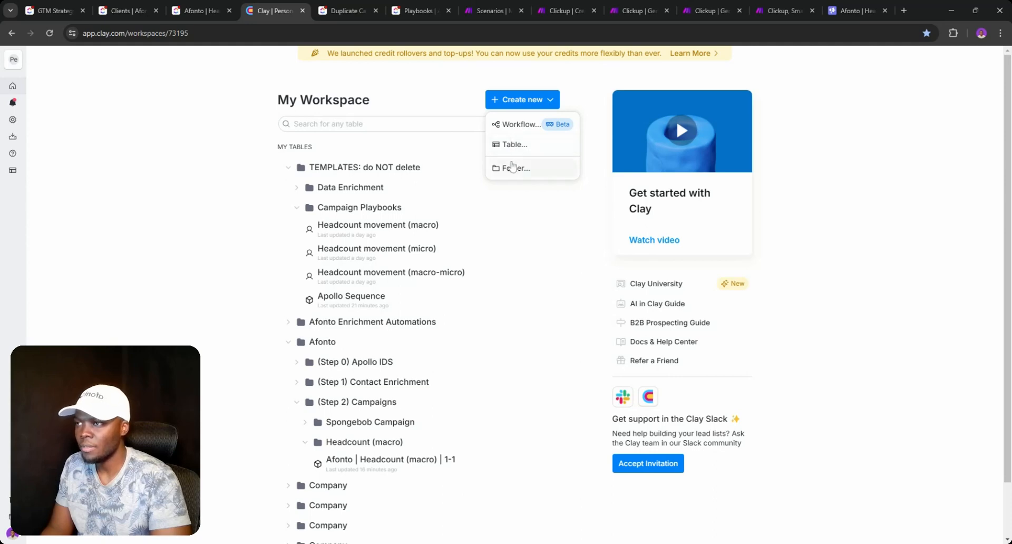
click(514, 146)
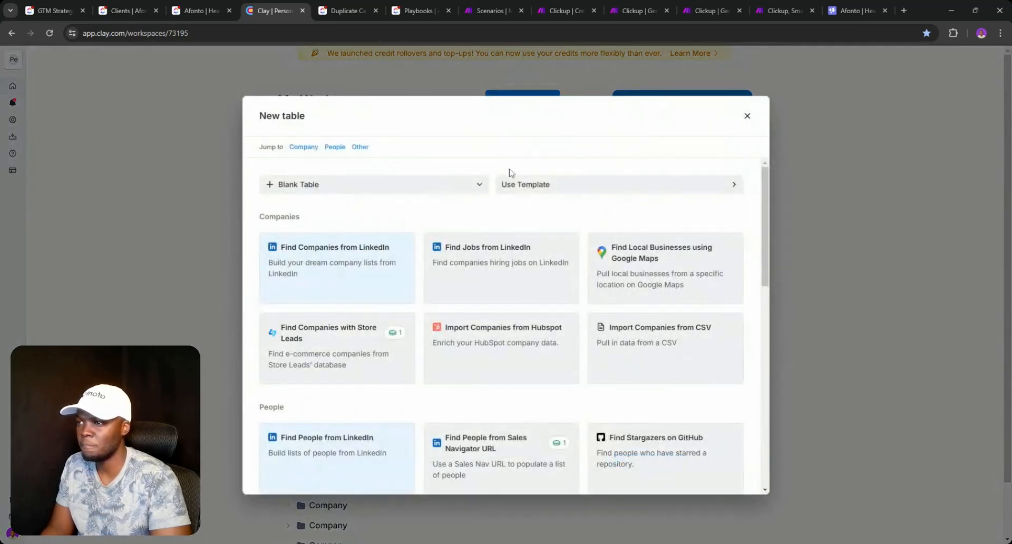
scroll(601, 321, down, 3)
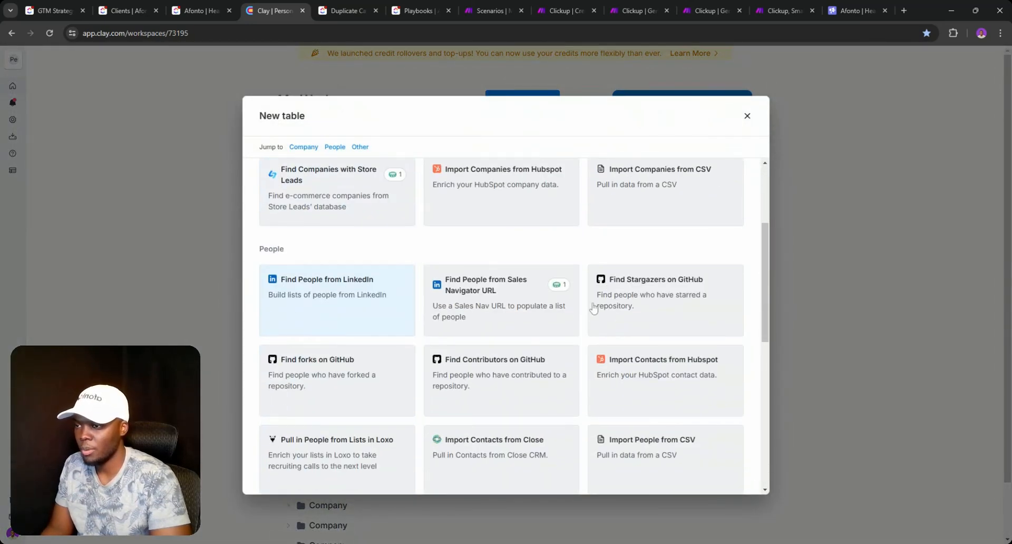
scroll(549, 298, down, 3)
- Upload the Apollo leads CSV via Import People from CSV and target an existing 'afonto' table
click(652, 287)
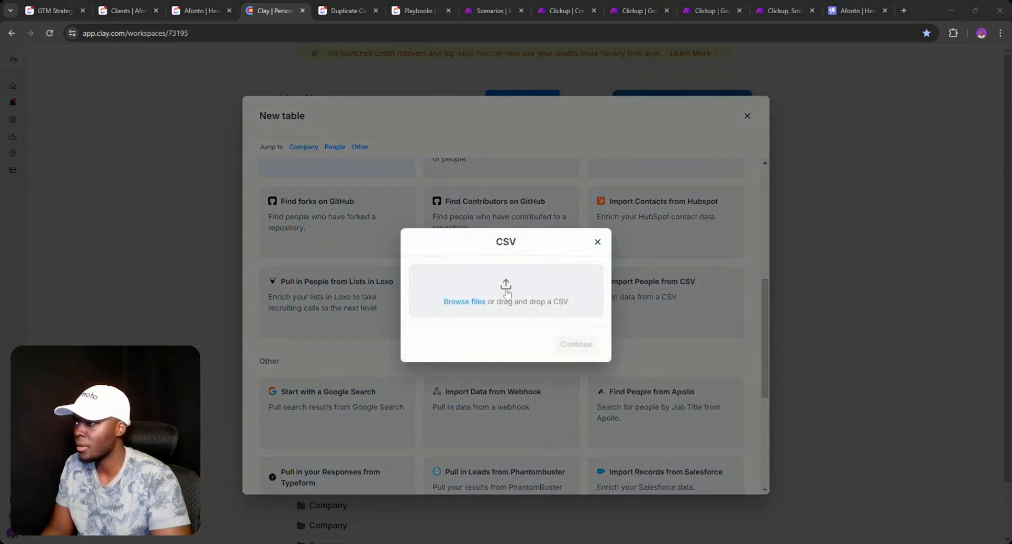
key(Return)
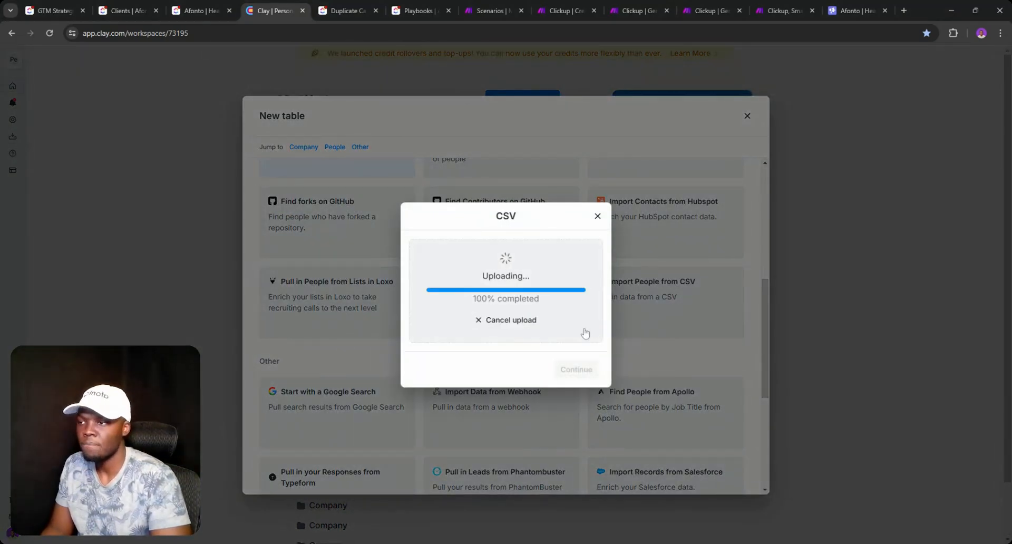
click(574, 364)
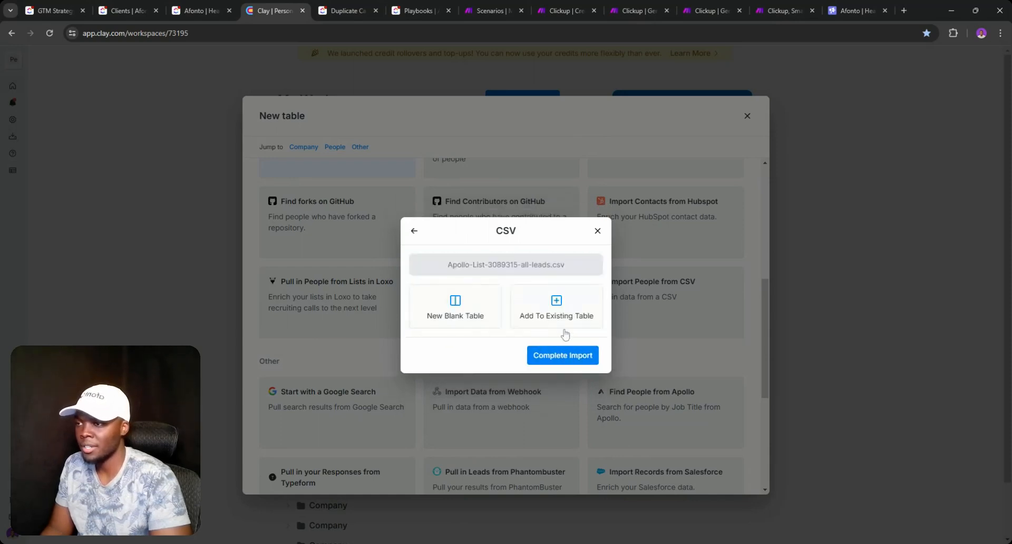
click(542, 318)
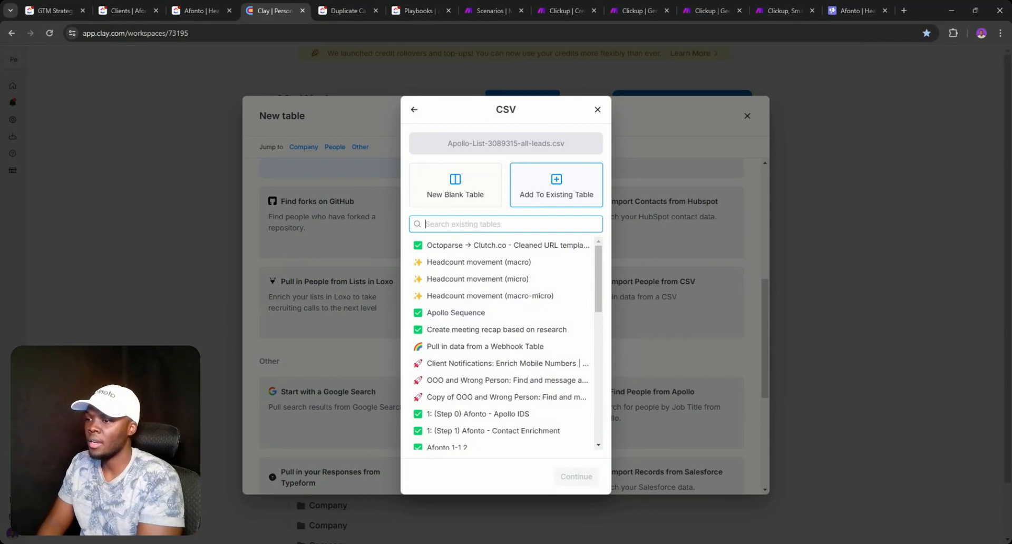
text(afonto)
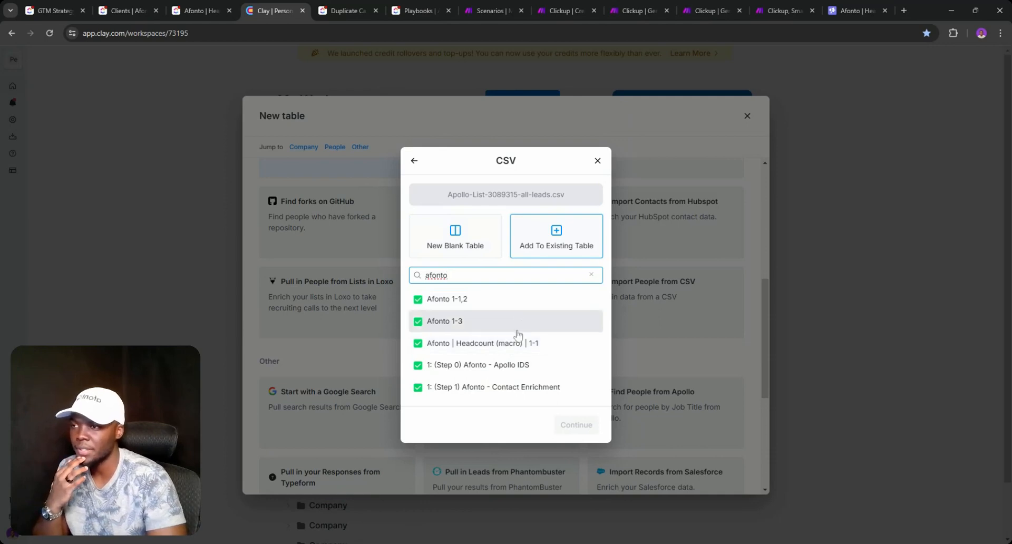
- Cancel the CSV import without importing and close the new table window
click(597, 165)
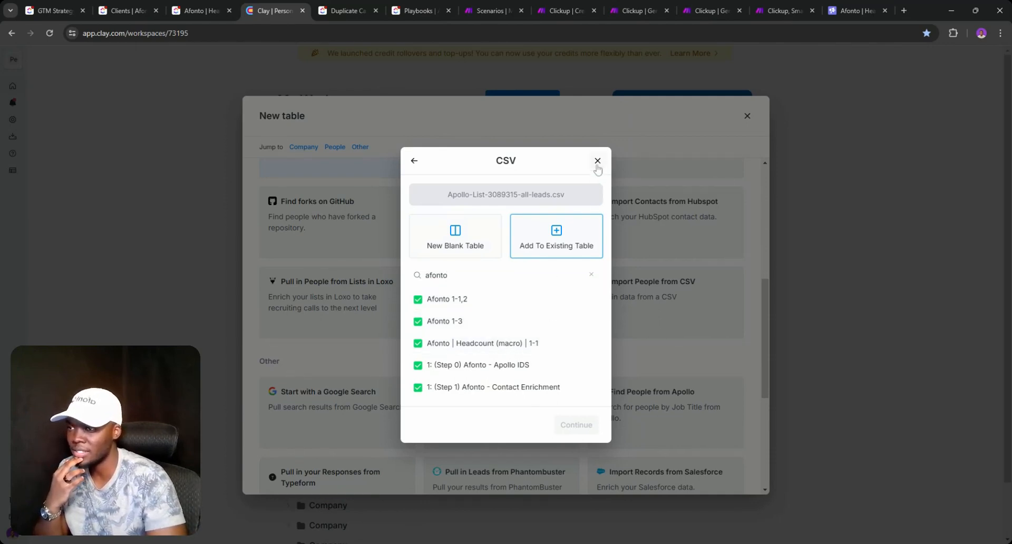
click(597, 166)
click(599, 214)
click(747, 116)
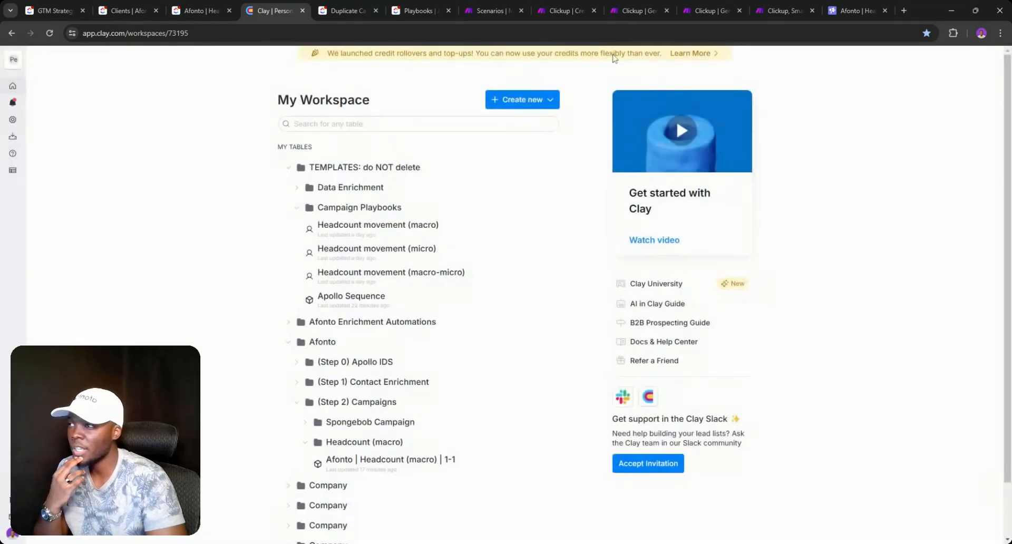
- Browse the Headcount (macro), Clients and GTM Strategy tabs, then close the Headcount (macro) task
click(200, 10)
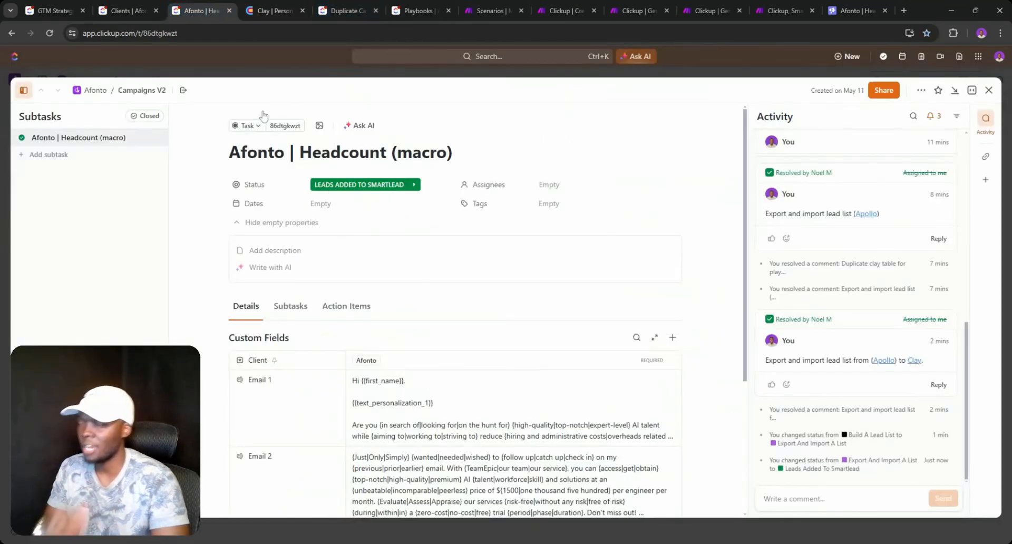
click(129, 10)
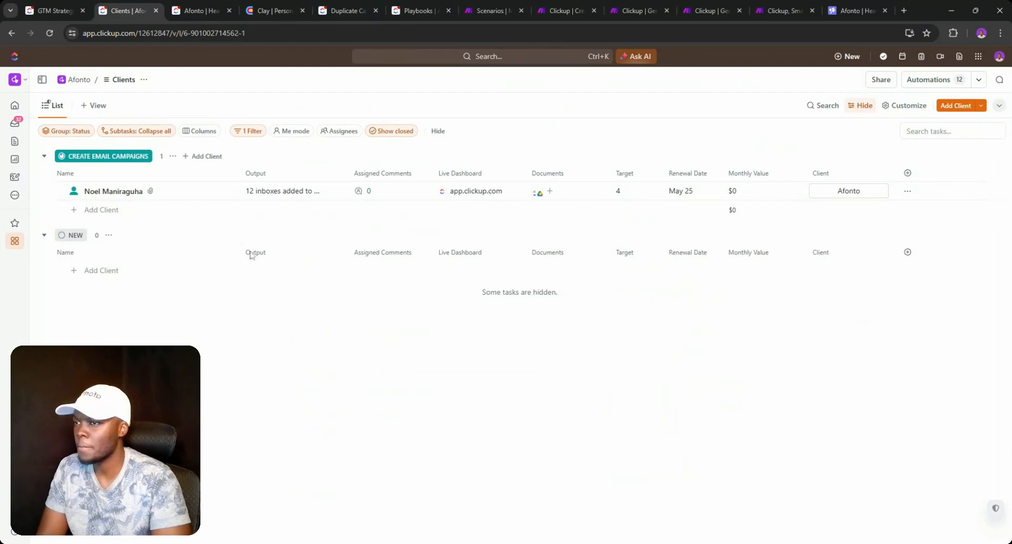
click(61, 7)
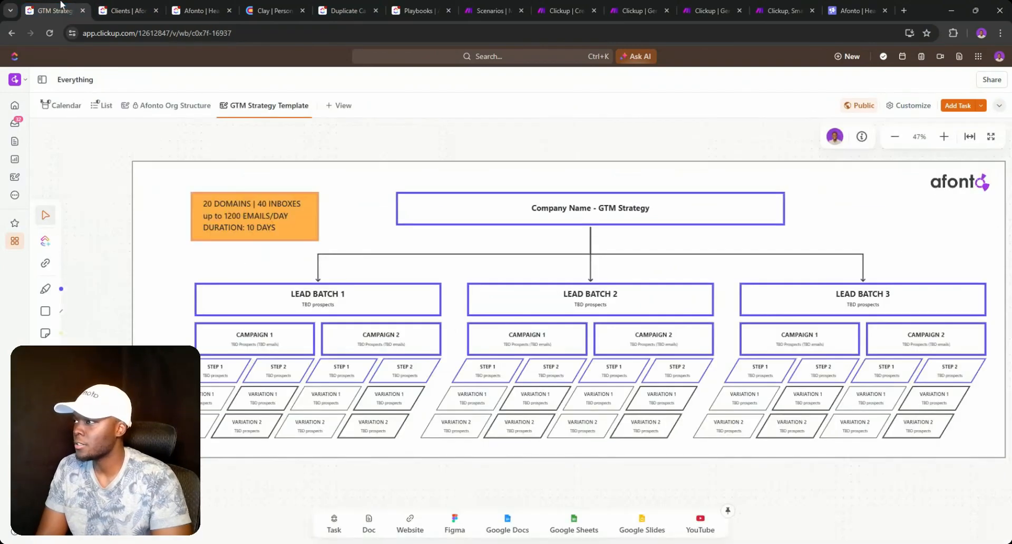
click(206, 10)
click(129, 12)
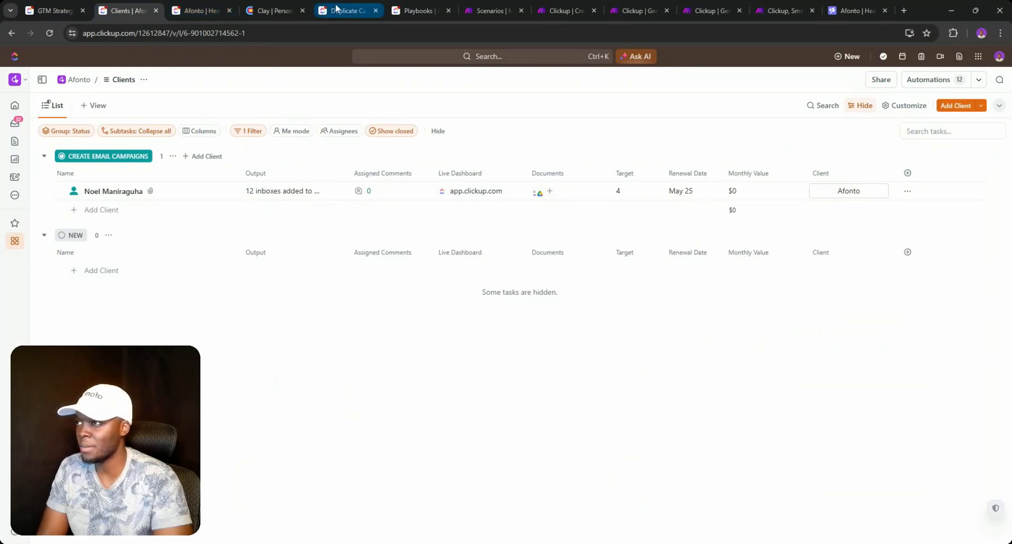
click(199, 12)
click(988, 90)
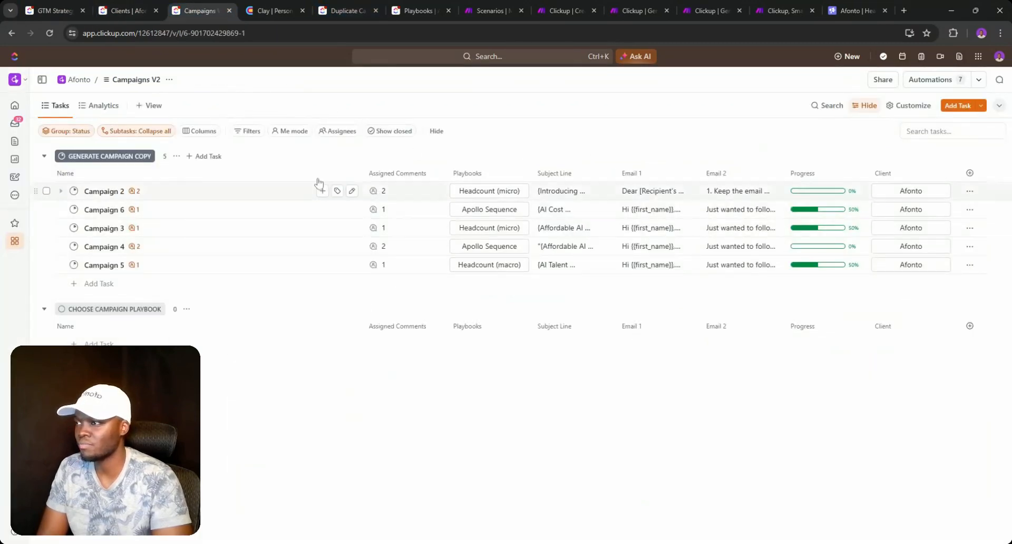
- Peek at Campaign 2's status choices, then switch to the Campaigns V2 Analytics view
click(74, 191)
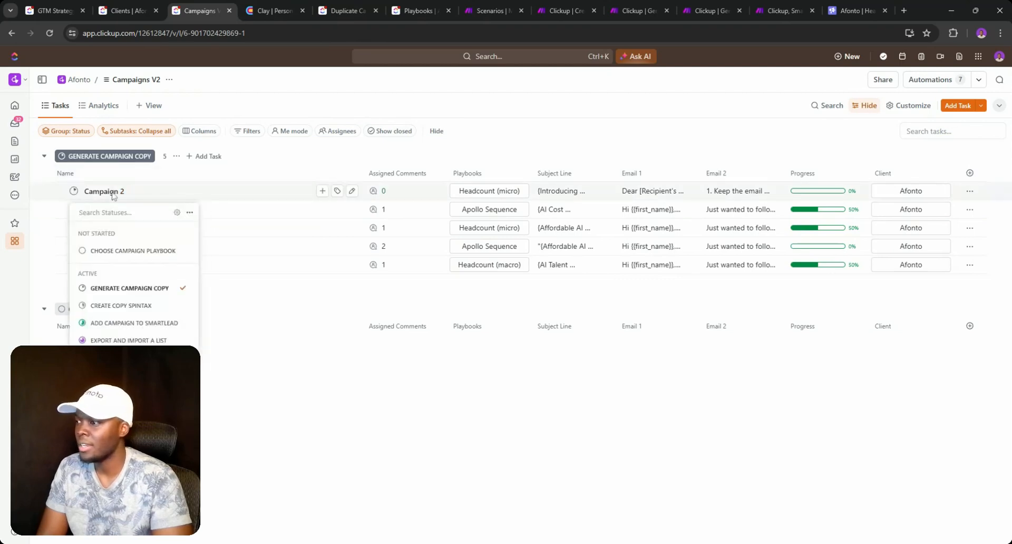
click(486, 143)
click(98, 106)
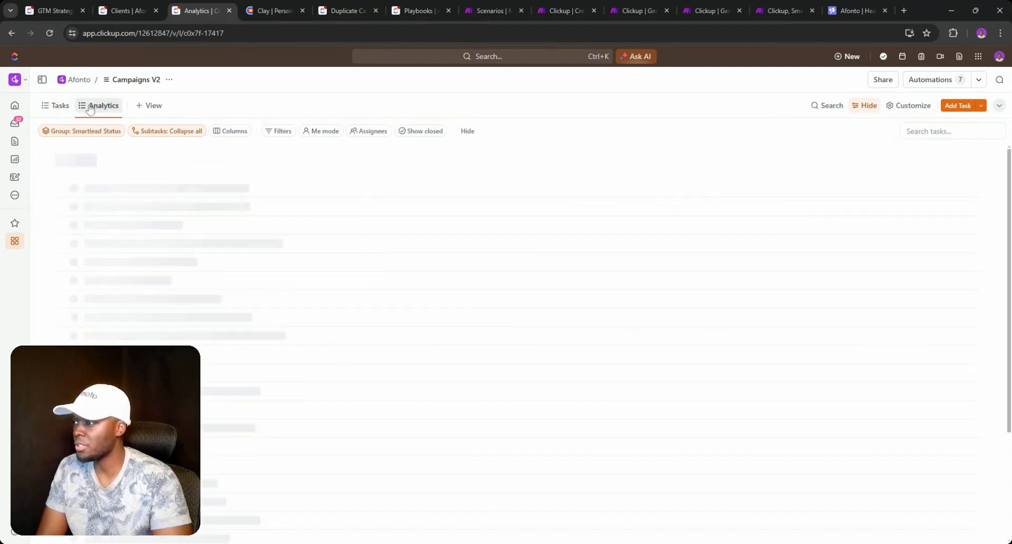
click(729, 172)
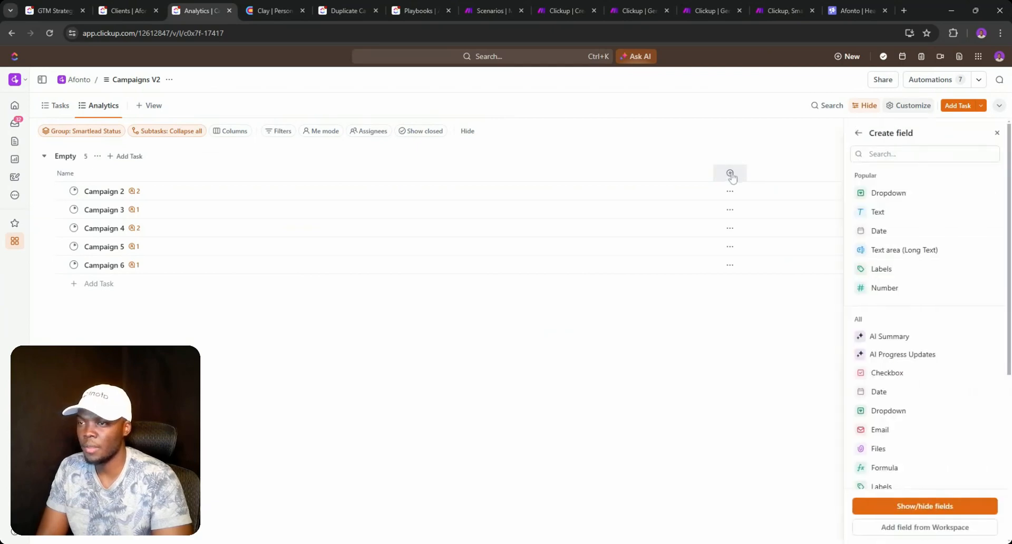
- Glance at the Duplicate Campaigns view and status-grouped Campaigns list, then return to Analytics
click(339, 10)
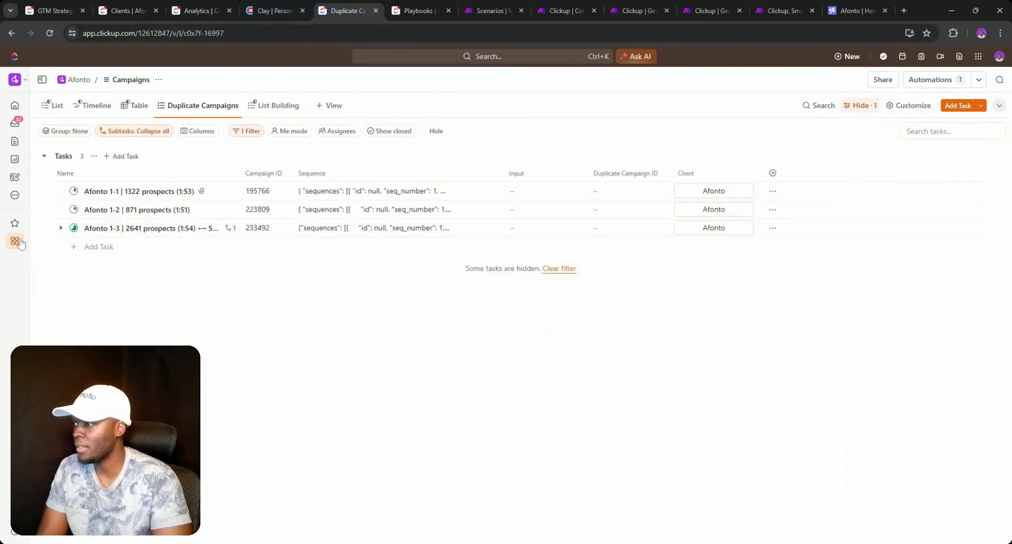
mouse_move(19, 243)
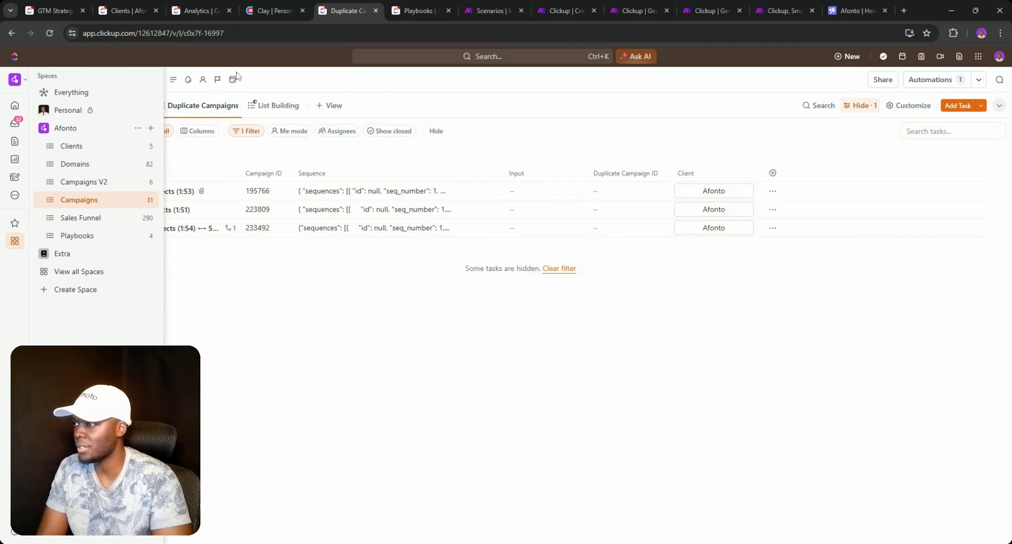
click(53, 105)
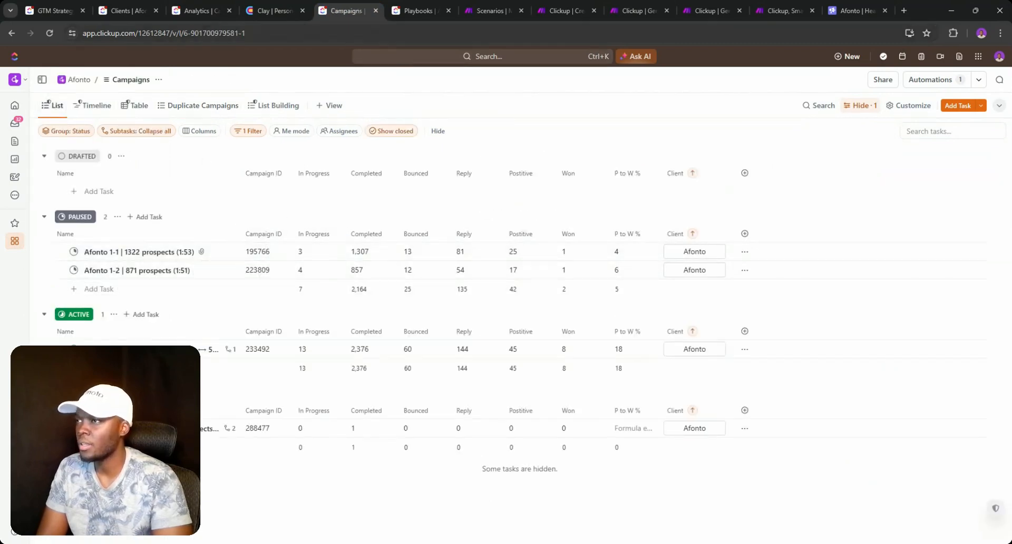
click(200, 10)
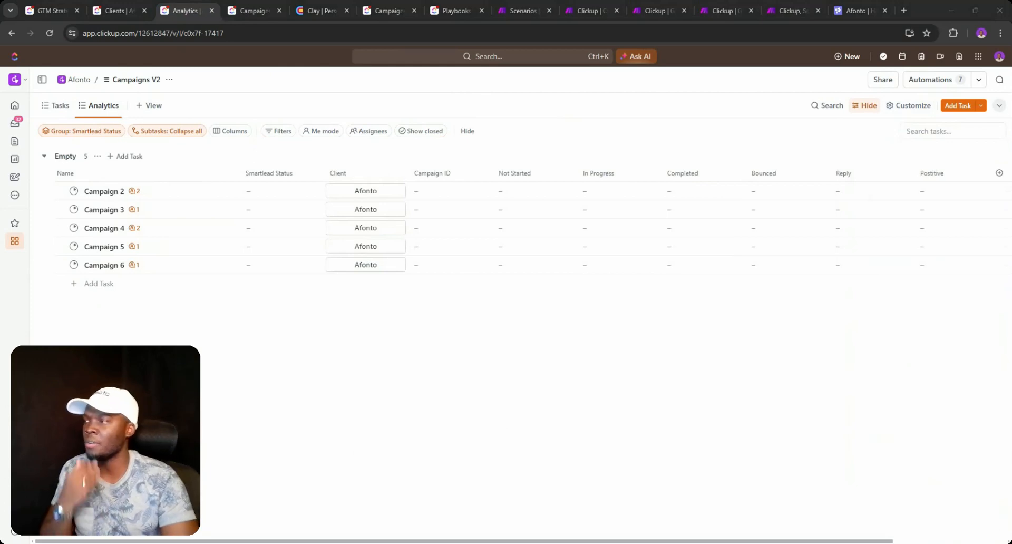
- Open Campaign 2's status picker and task details from the Campaigns V2 task list
click(52, 106)
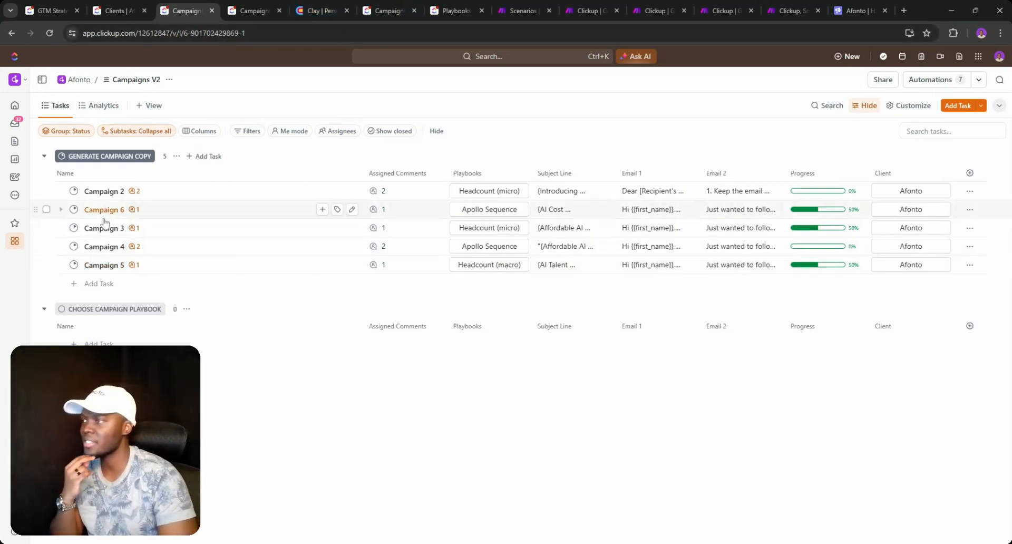
click(74, 191)
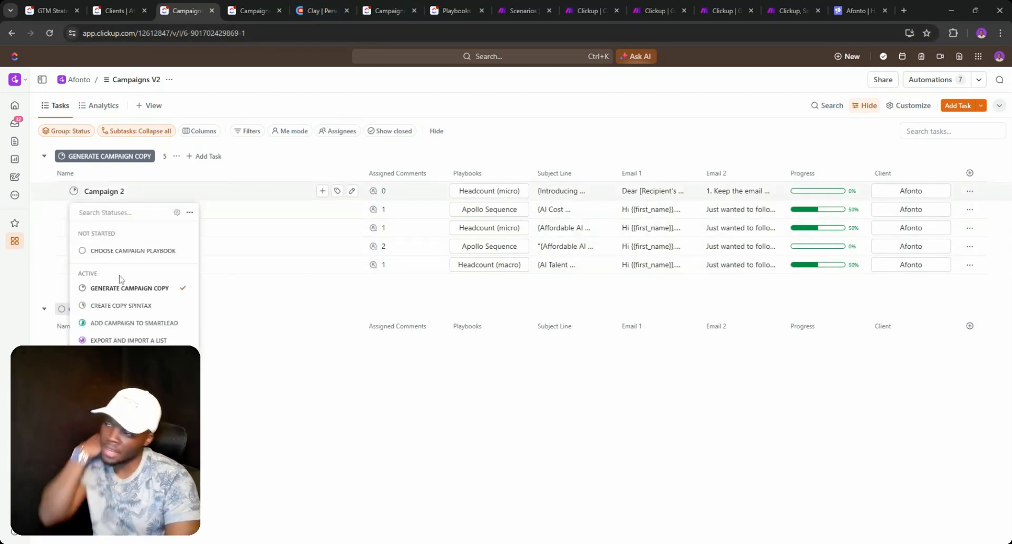
click(105, 193)
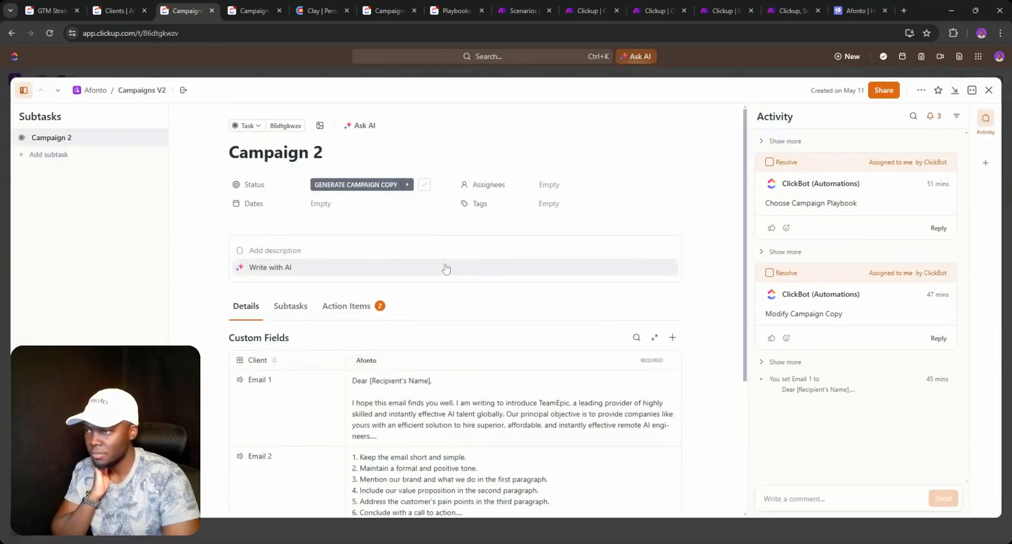
scroll(445, 269, down, 4)
scroll(411, 243, up, 4)
- Review Campaign 2's available statuses unchanged, close the task, and move to the Make campaign-copy scenario
click(375, 186)
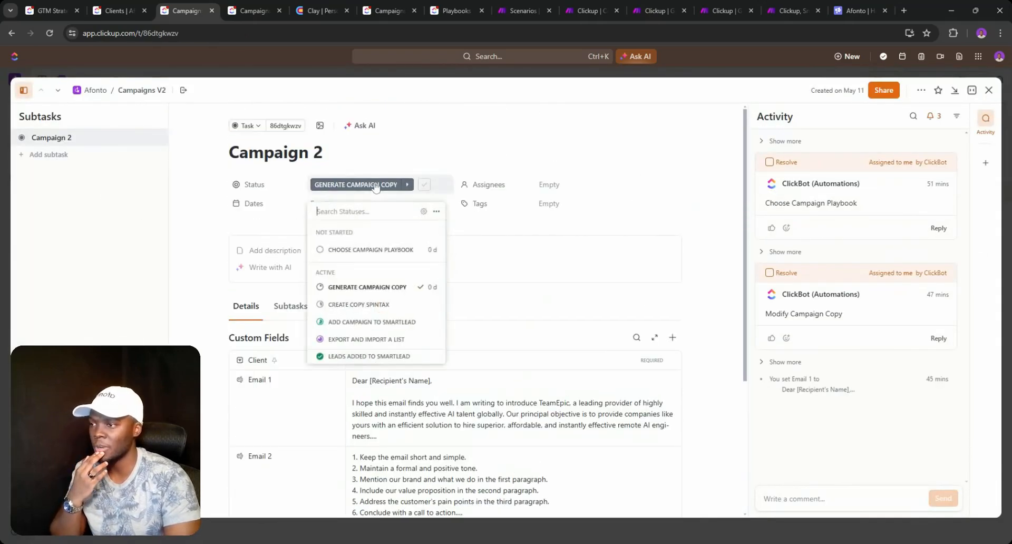
click(989, 91)
click(989, 90)
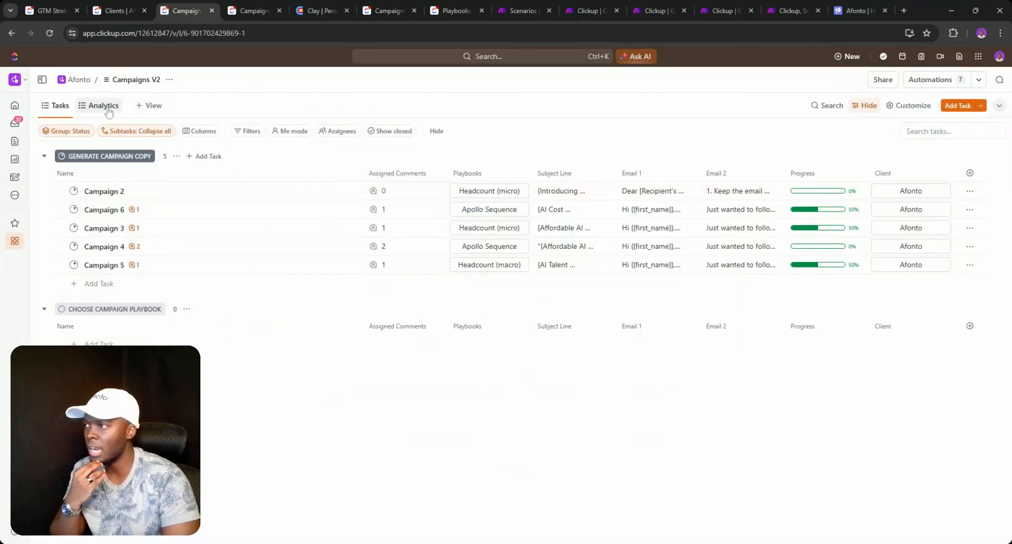
click(103, 106)
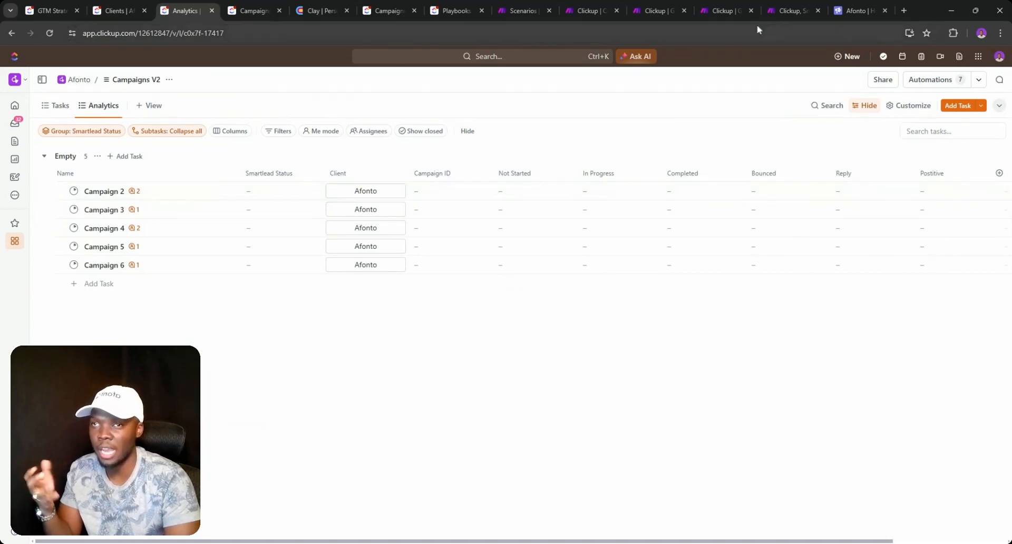
click(788, 11)
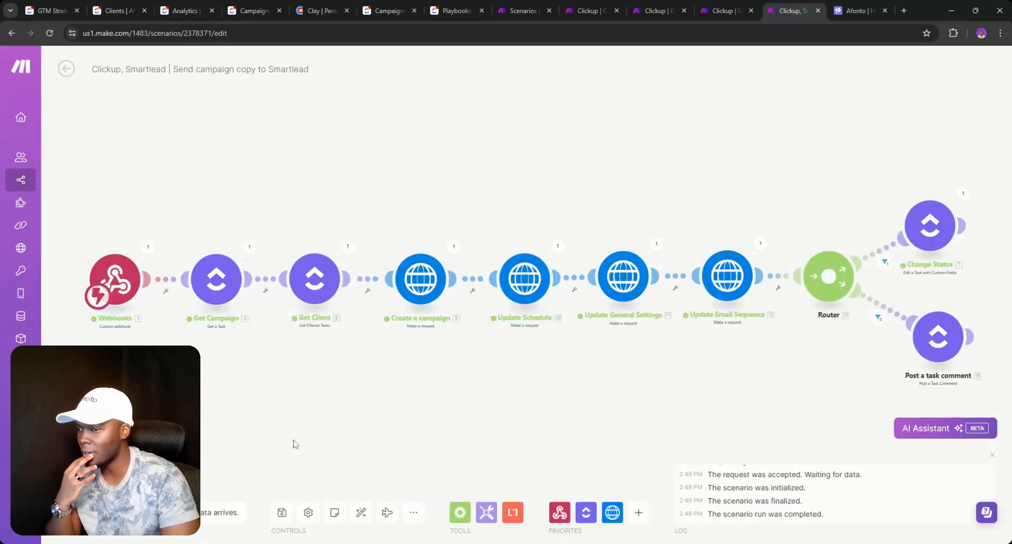
- Save the Send campaign copy to Smartlead scenario and return to All scenarios
click(282, 512)
mouse_move(37, 100)
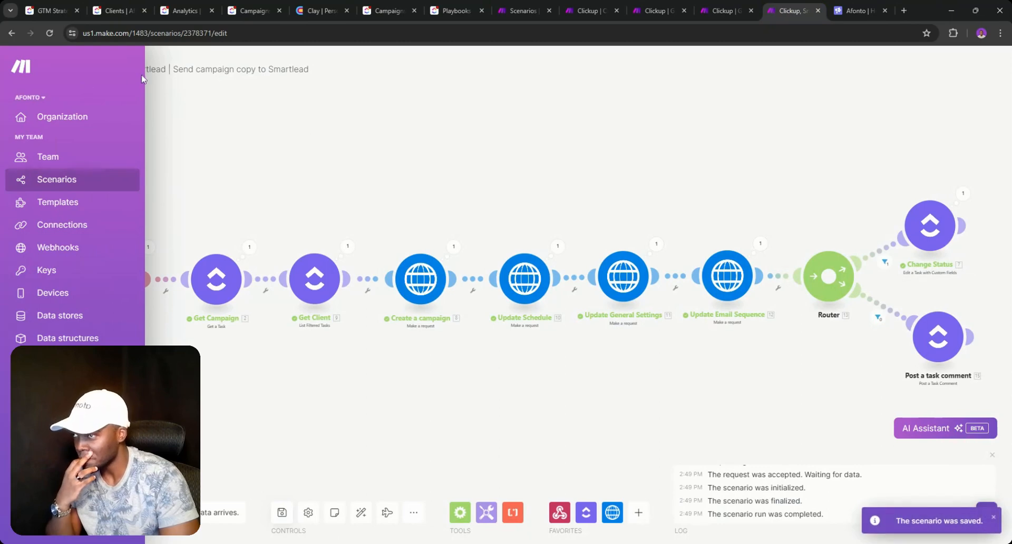
click(63, 69)
click(63, 70)
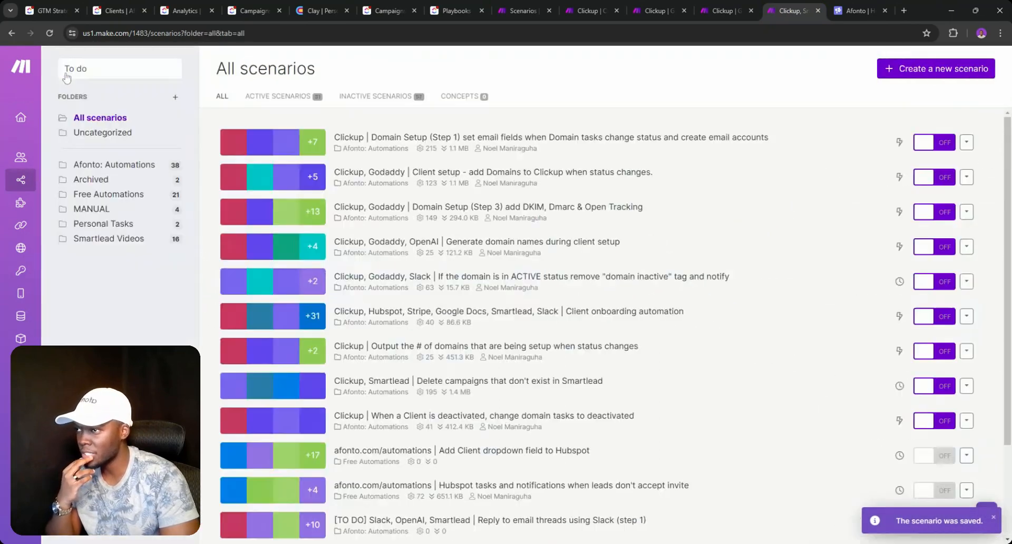
- Search scenarios for 'analy' and open the Create, update & delete analytics for CAMPAIGNS scenario
click(107, 72)
text(C)
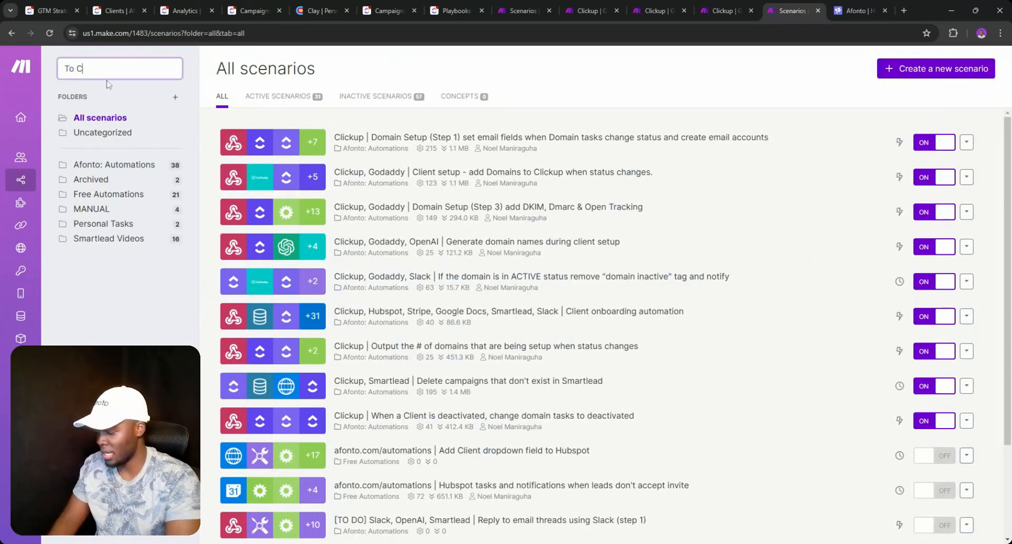
text(ma)
key(BackSpace)
key(BackSpace)
text(analy)
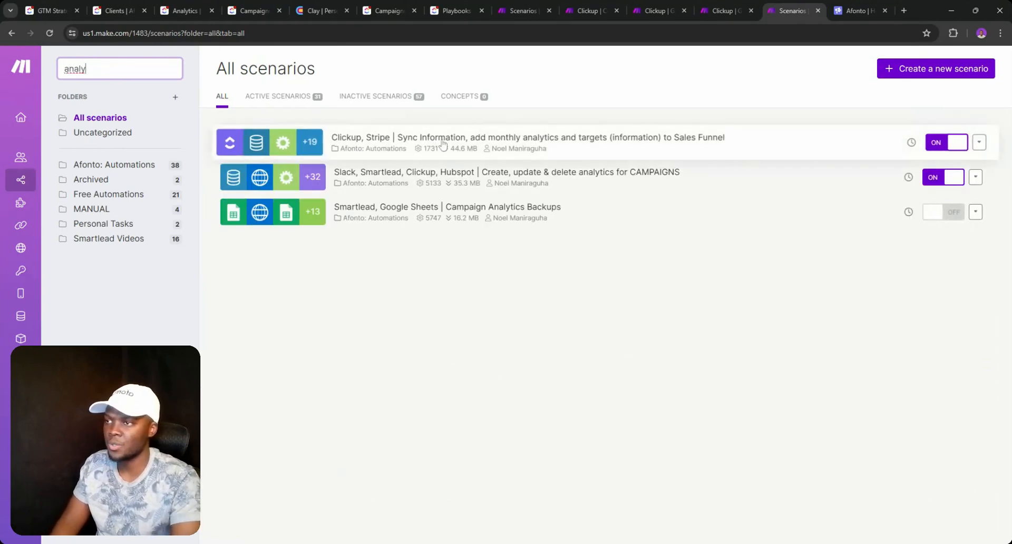
click(453, 178)
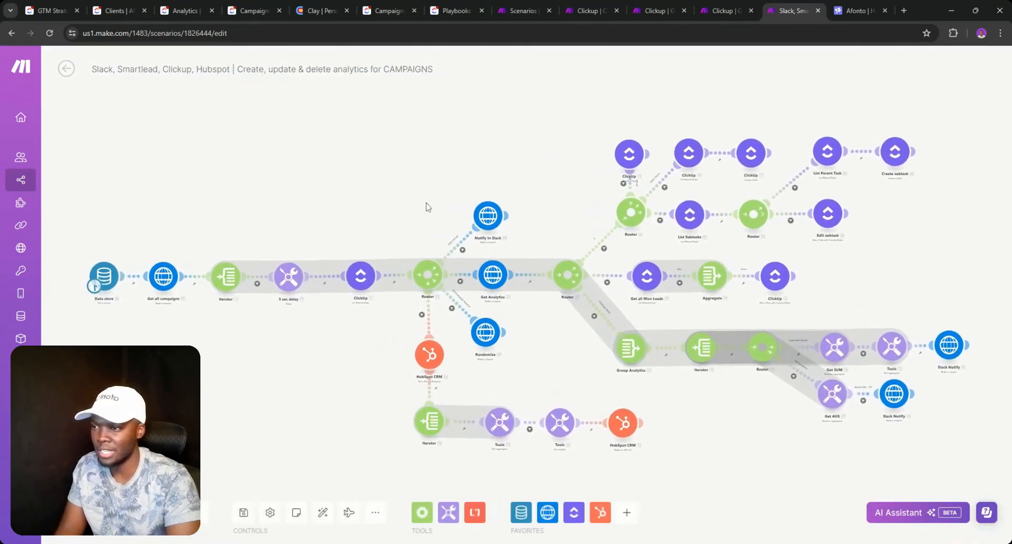
scroll(427, 207, up, 4)
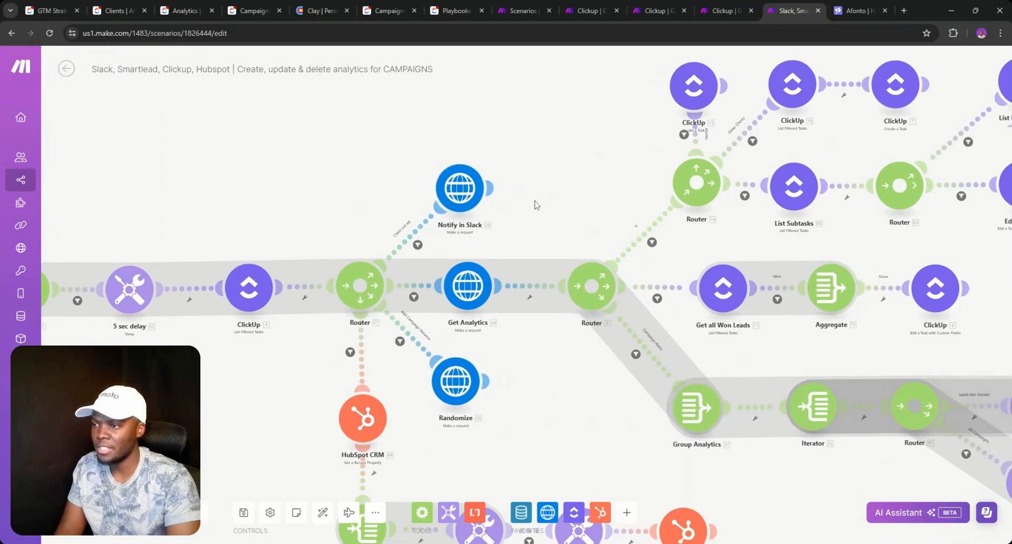
scroll(536, 205, down, 5)
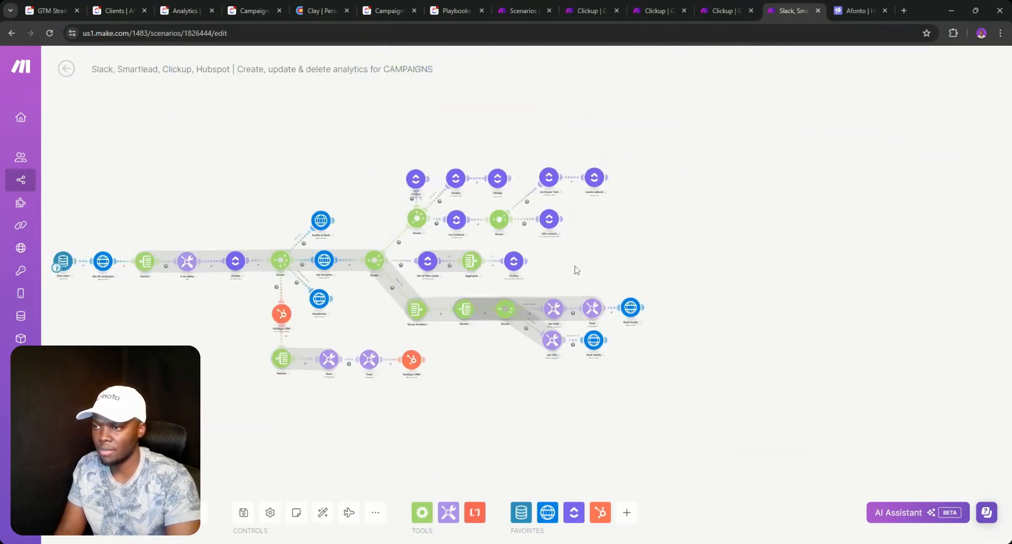
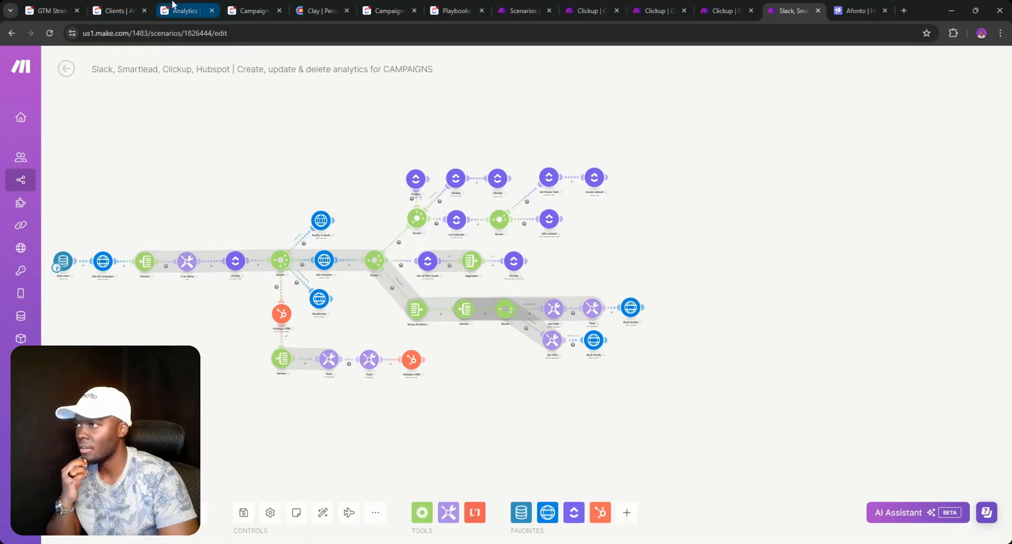
- In the Campaigns list, close the formula popover and shift-select the four campaign tasks
click(253, 11)
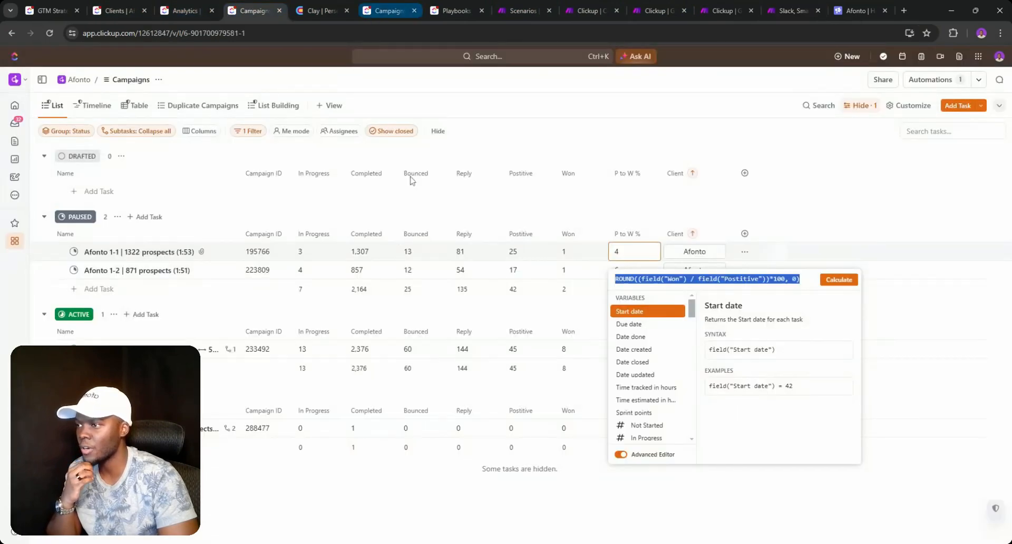
click(429, 207)
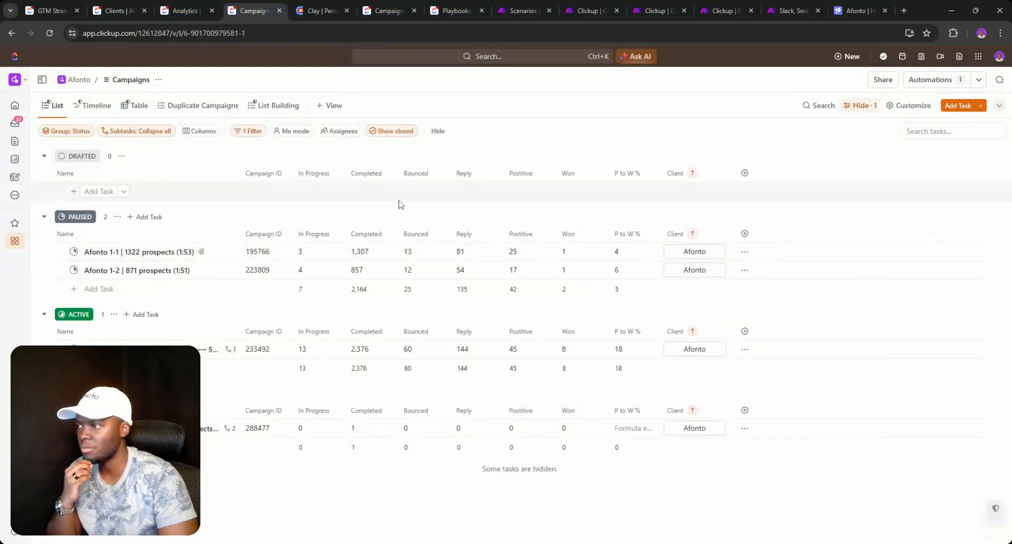
click(47, 252)
shift+click(46, 428)
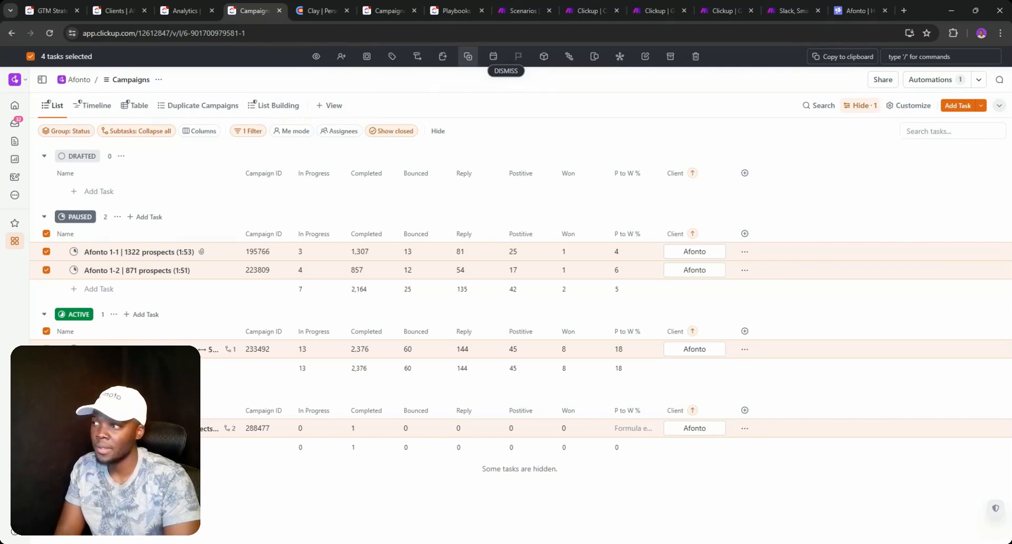
- Duplicate the four selected tasks into Afonto > Campaigns V2 with Everything copied
click(468, 56)
click(472, 130)
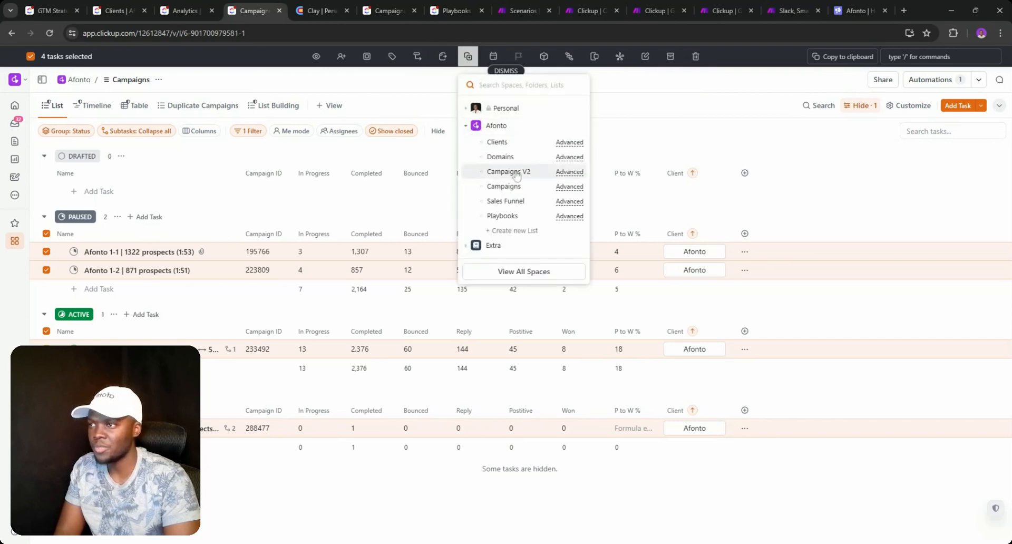
click(560, 174)
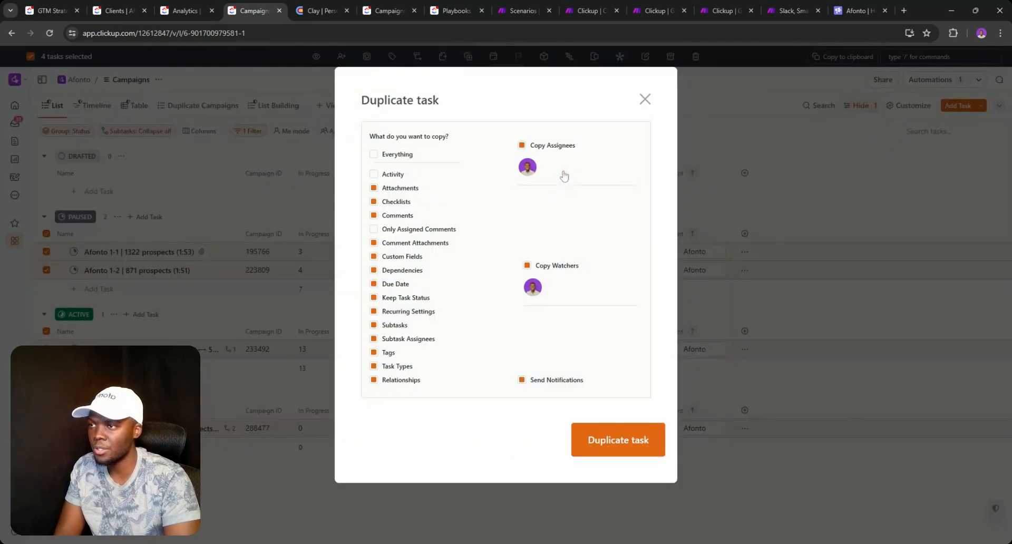
click(374, 154)
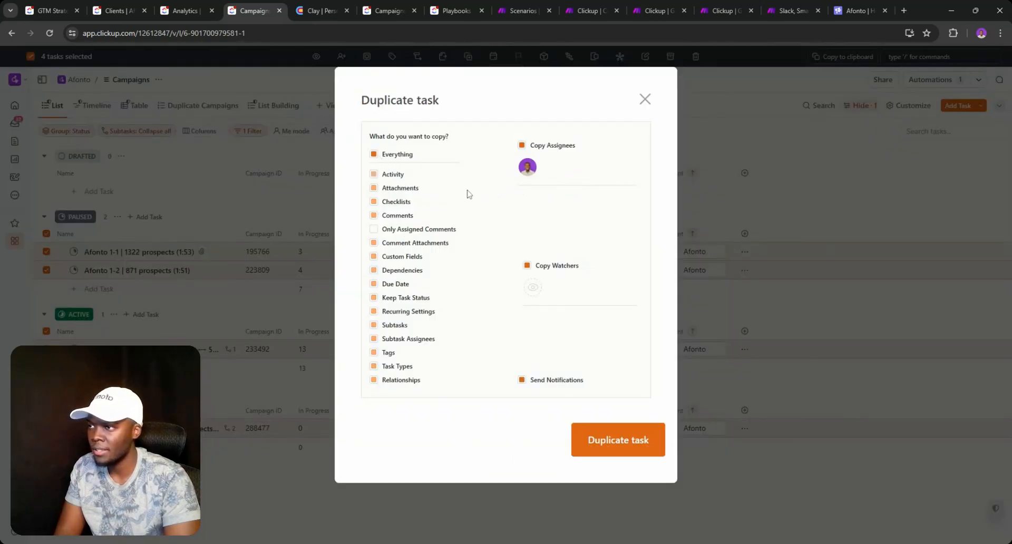
click(607, 441)
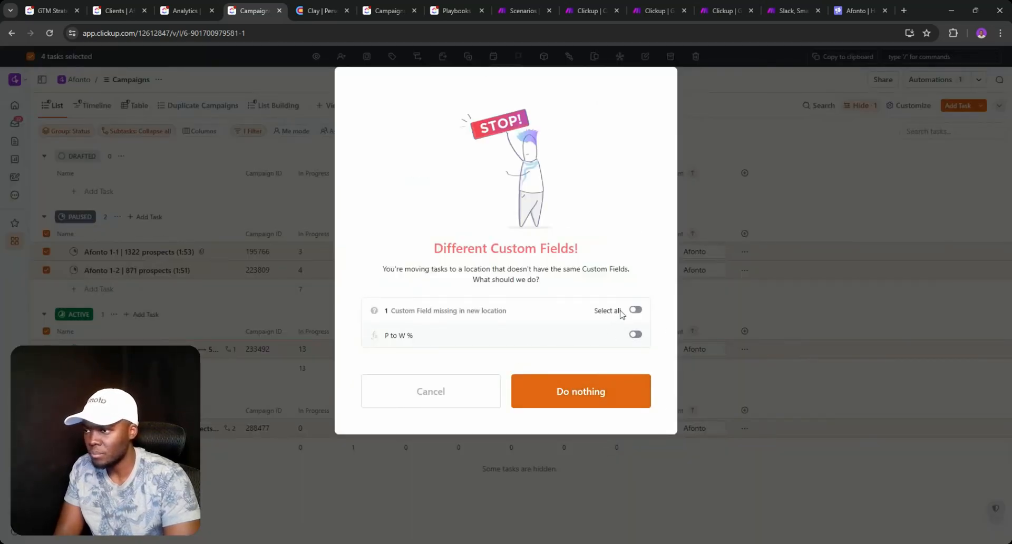
- Skip adding the missing P to W % field and clear the task selection
click(635, 335)
click(635, 336)
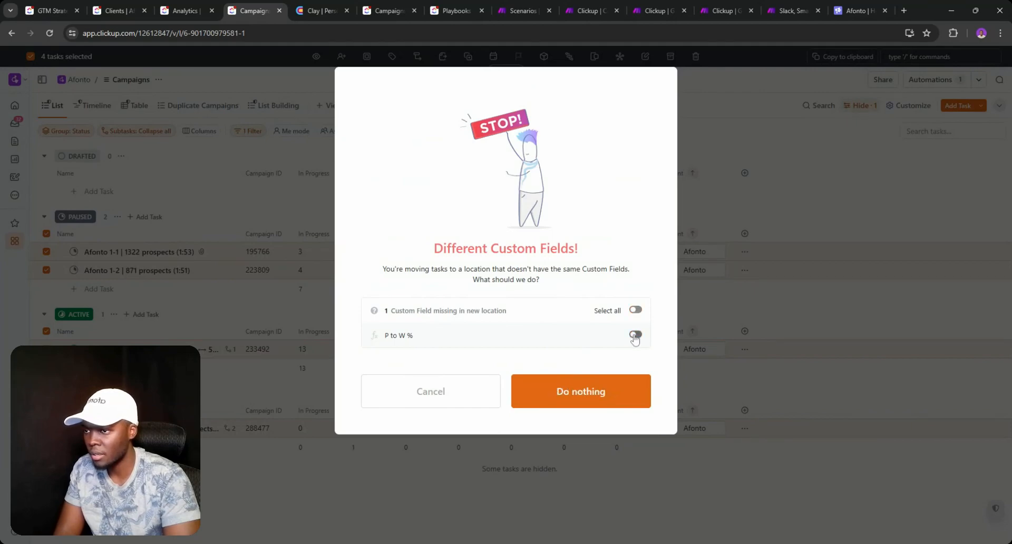
click(598, 397)
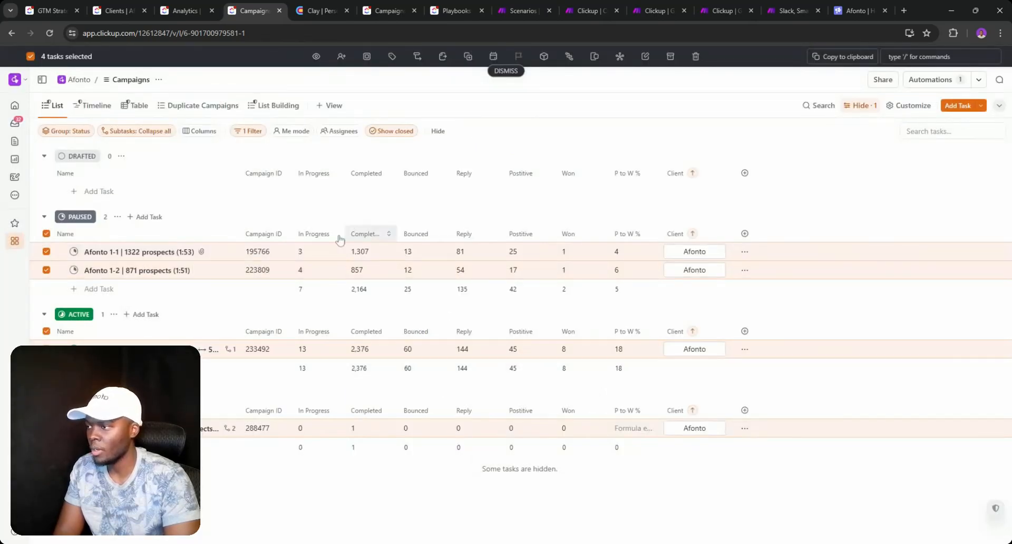
click(506, 70)
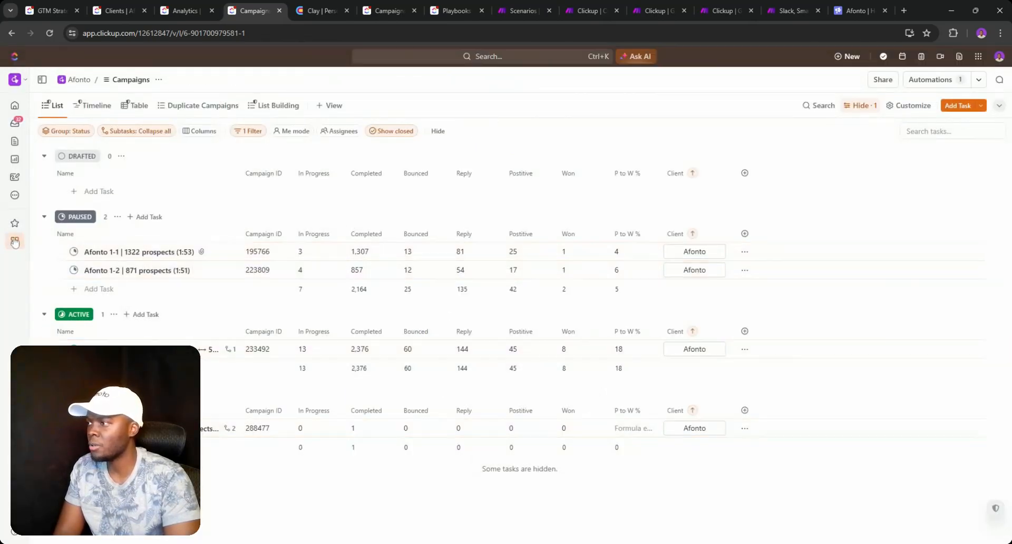
- Reload the Campaigns V2 Analytics view, check the P to W % formula, then go to Smartlead
click(186, 10)
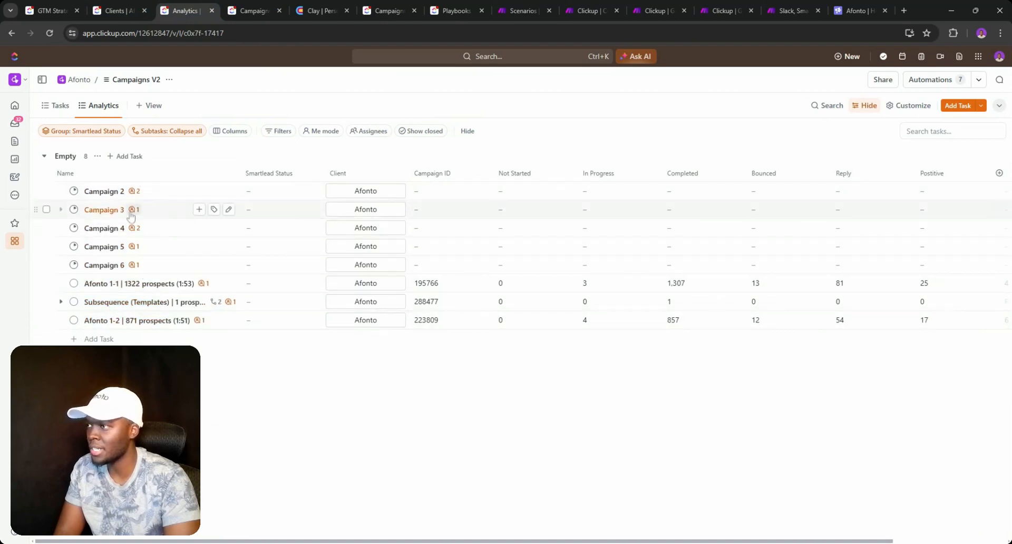
click(51, 33)
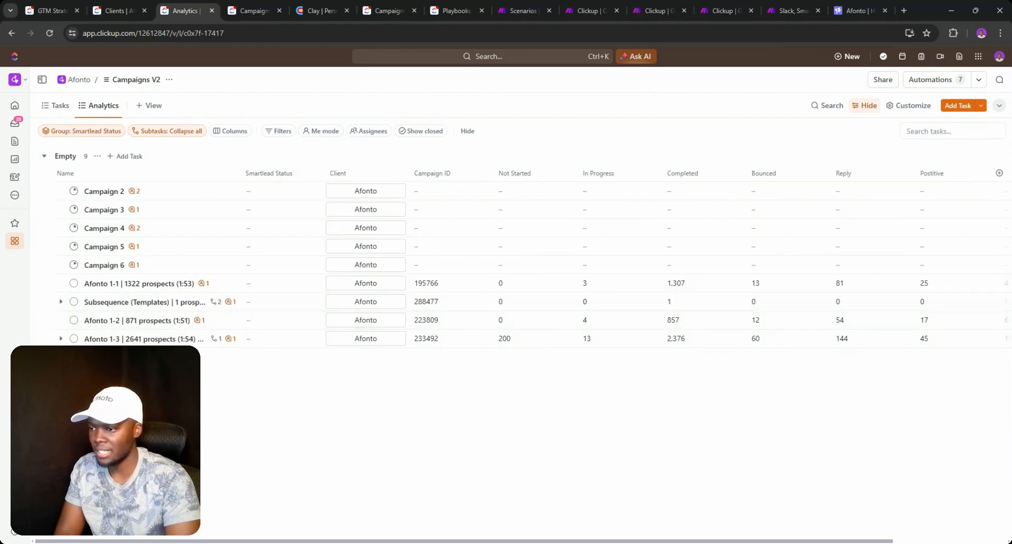
drag(469, 540, 588, 531)
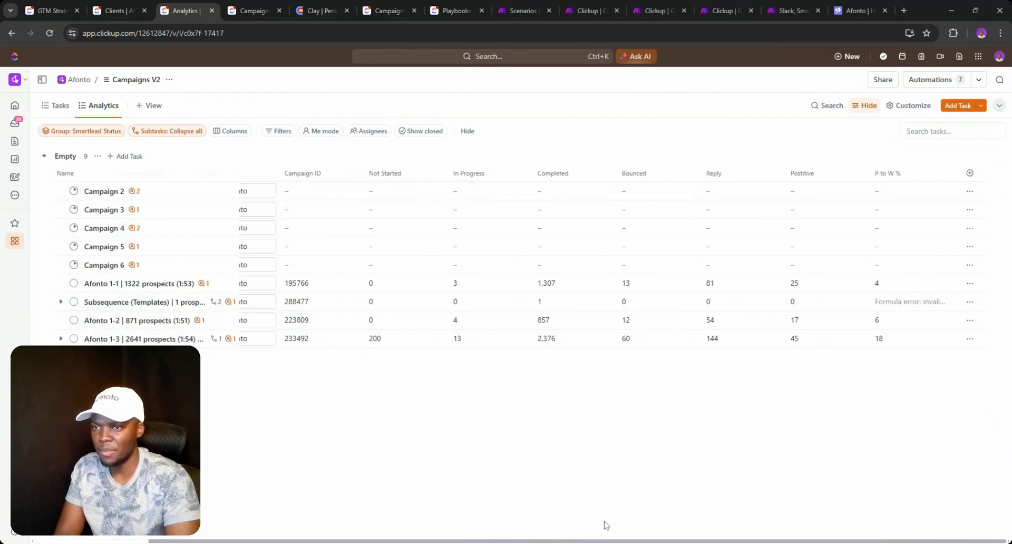
click(900, 303)
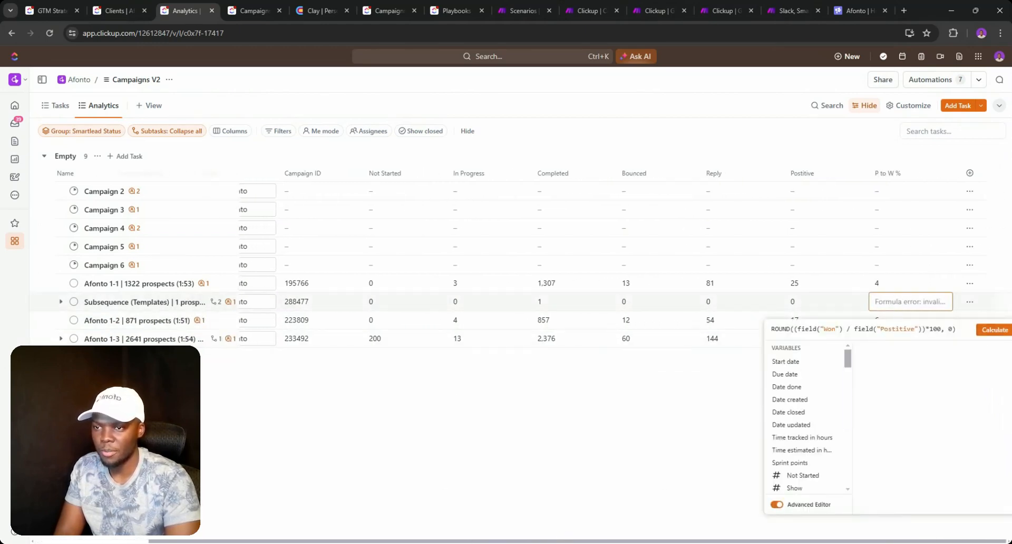
click(994, 329)
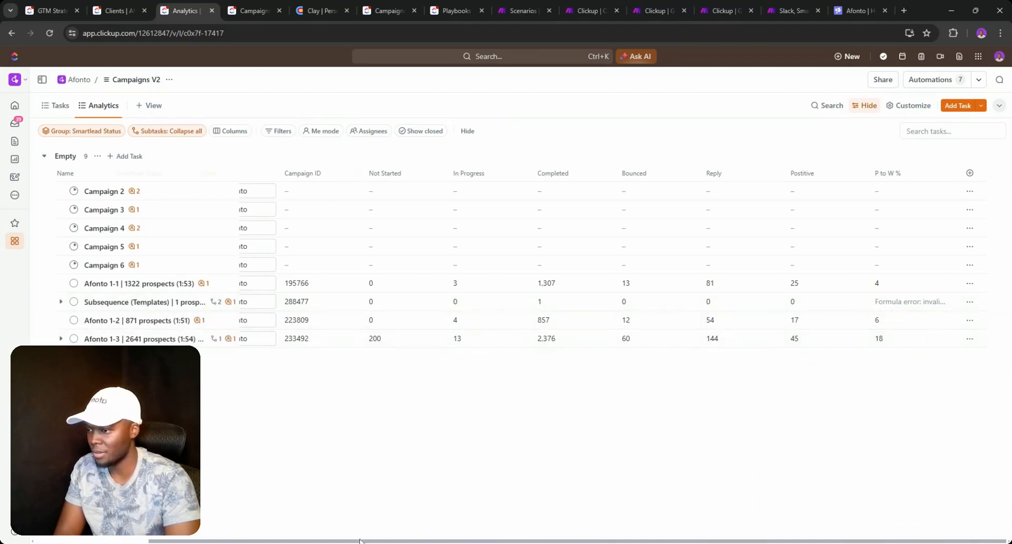
click(848, 17)
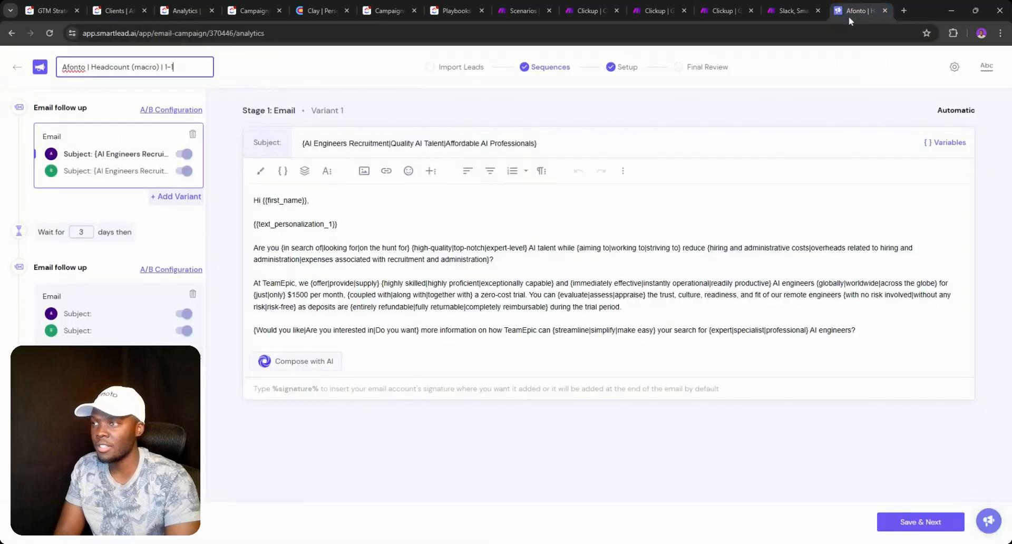
- Go back to Smartlead's All Campaigns list, then switch to the Make ClickUp scenario tab
click(18, 69)
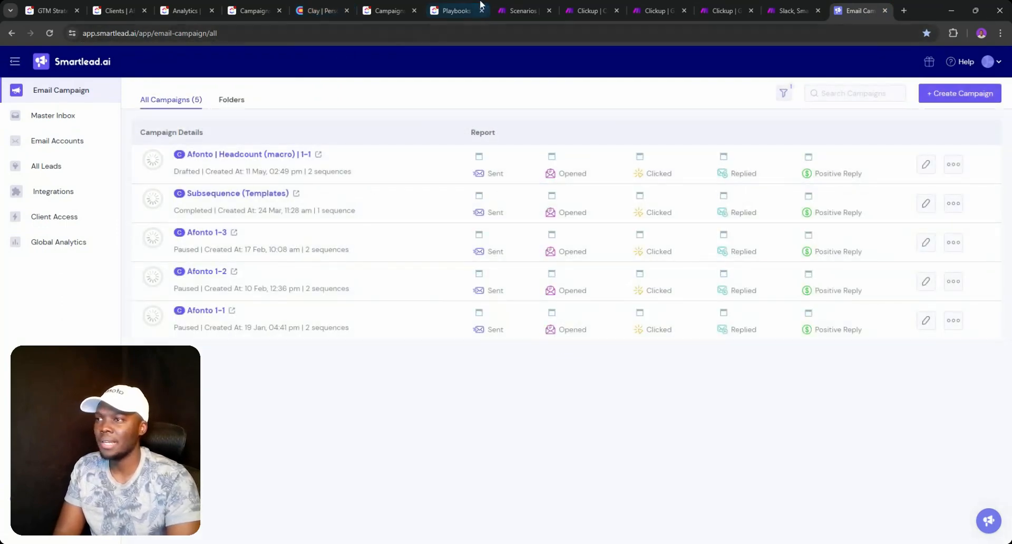
click(519, 10)
click(601, 11)
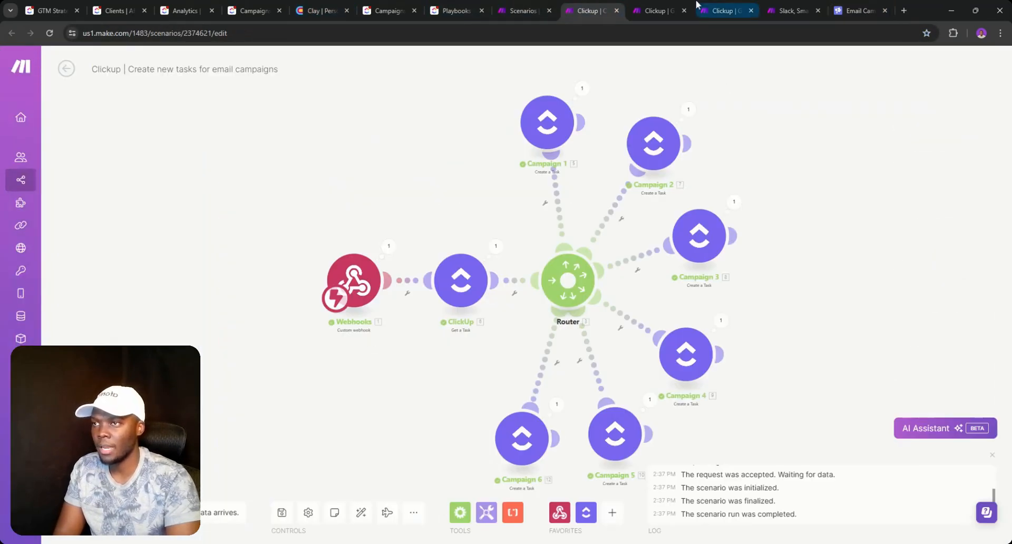
- In the spintax campaign copy scenario, close the OpenAI module and save the changes anyway
click(656, 11)
click(727, 10)
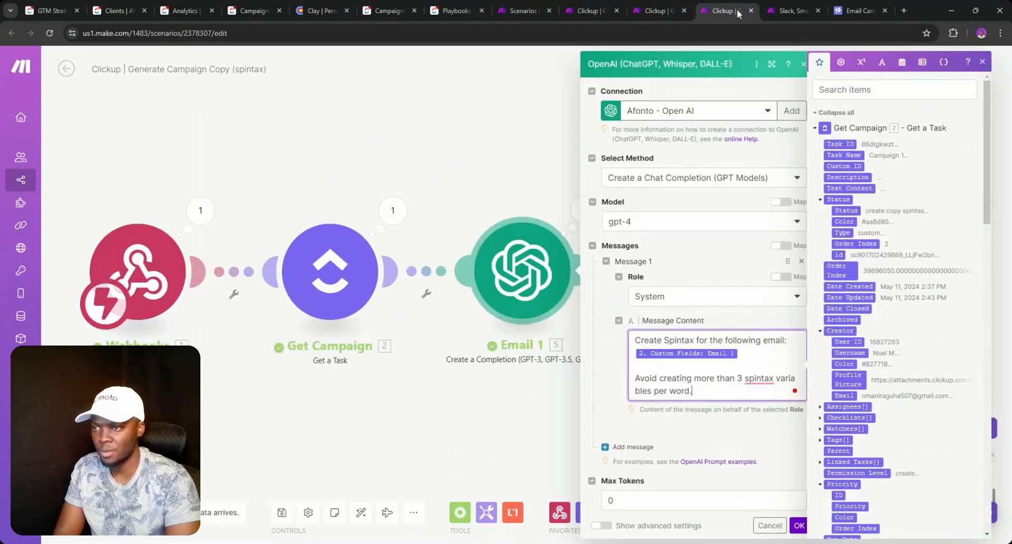
click(783, 10)
click(725, 12)
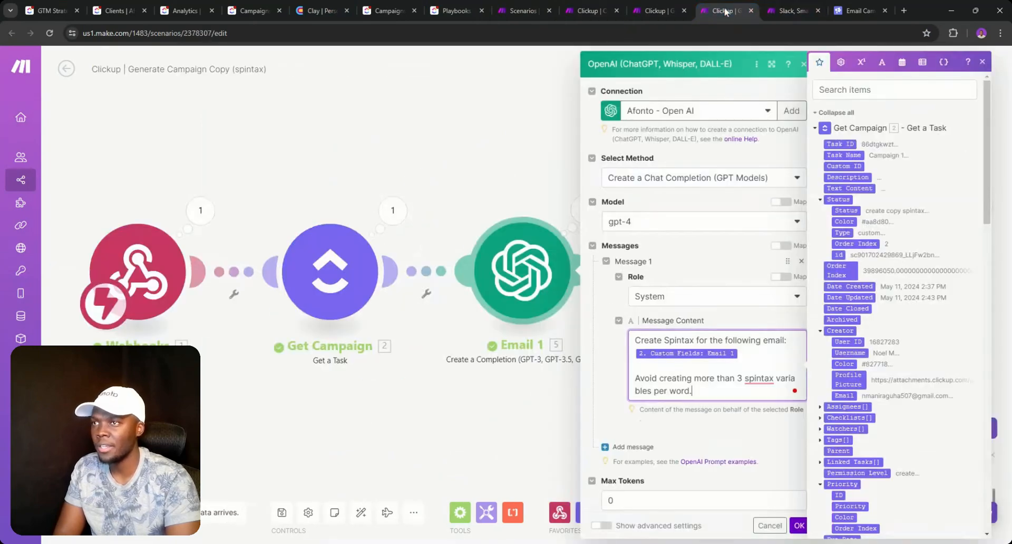
click(353, 148)
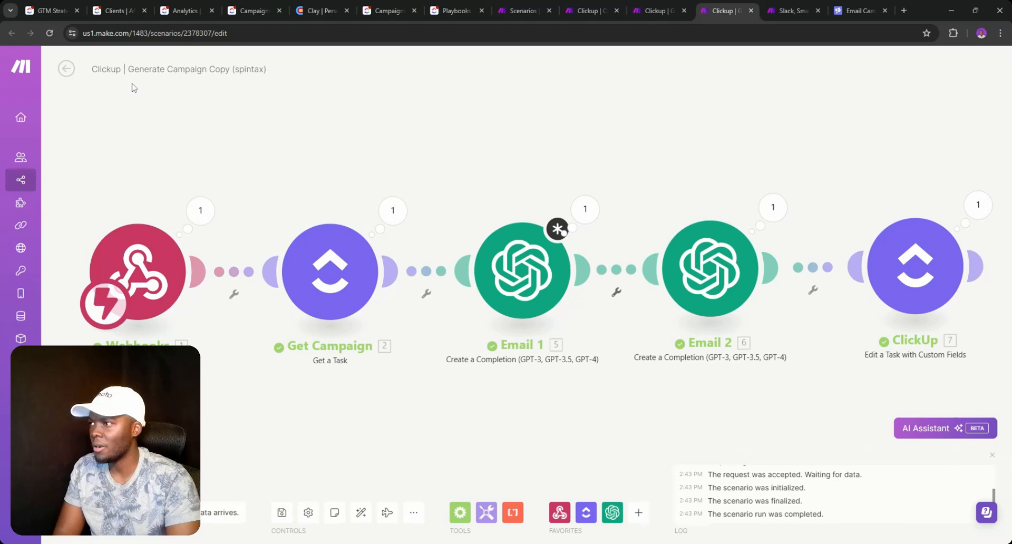
click(67, 69)
click(601, 146)
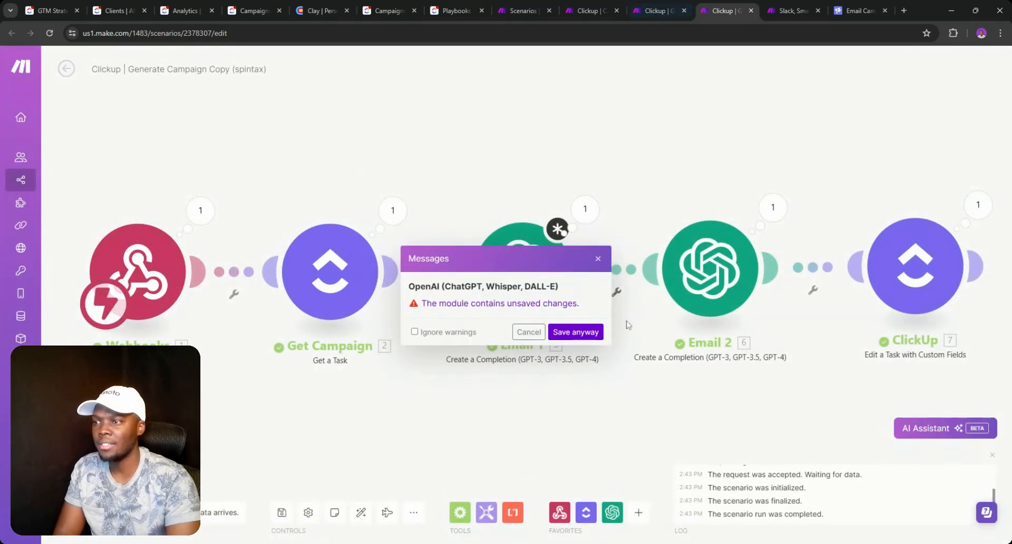
click(580, 332)
- Leave the Generate Campaign Copy scenario and return to the All scenarios list
click(653, 10)
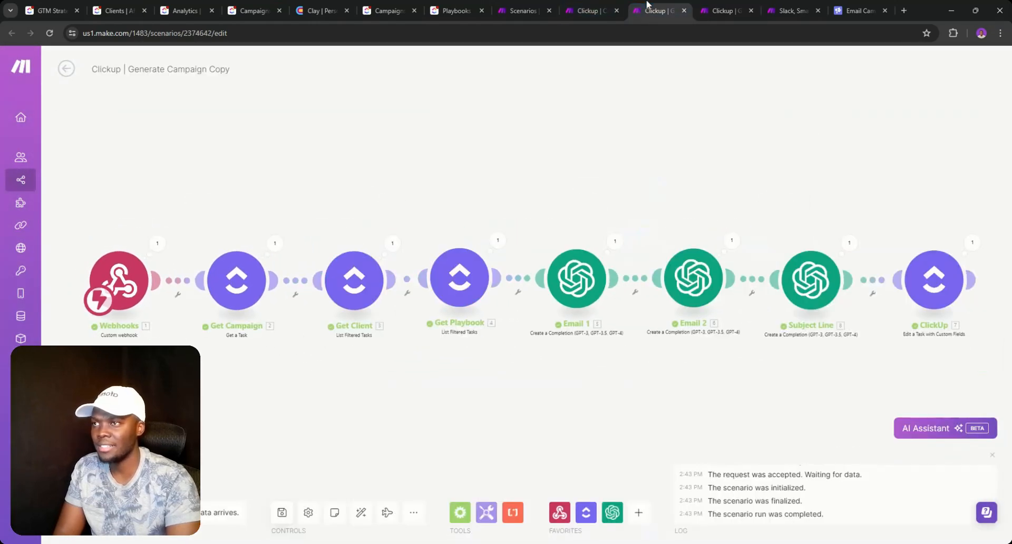
click(573, 9)
click(653, 10)
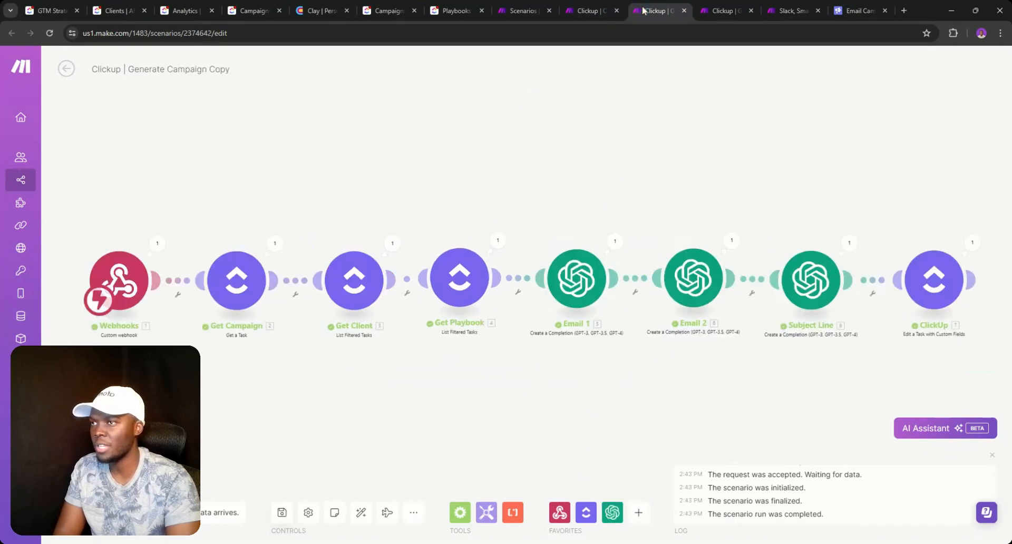
click(64, 72)
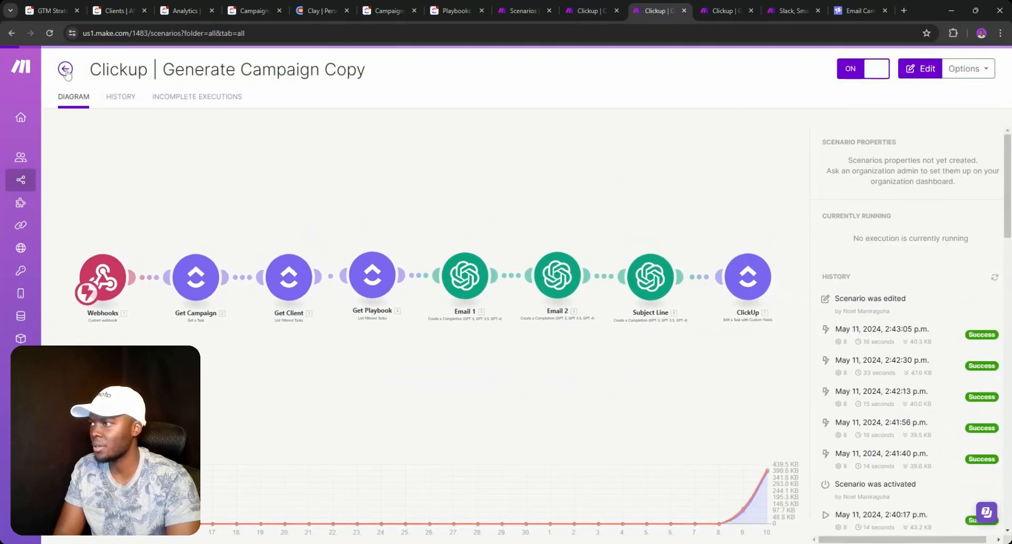
click(66, 71)
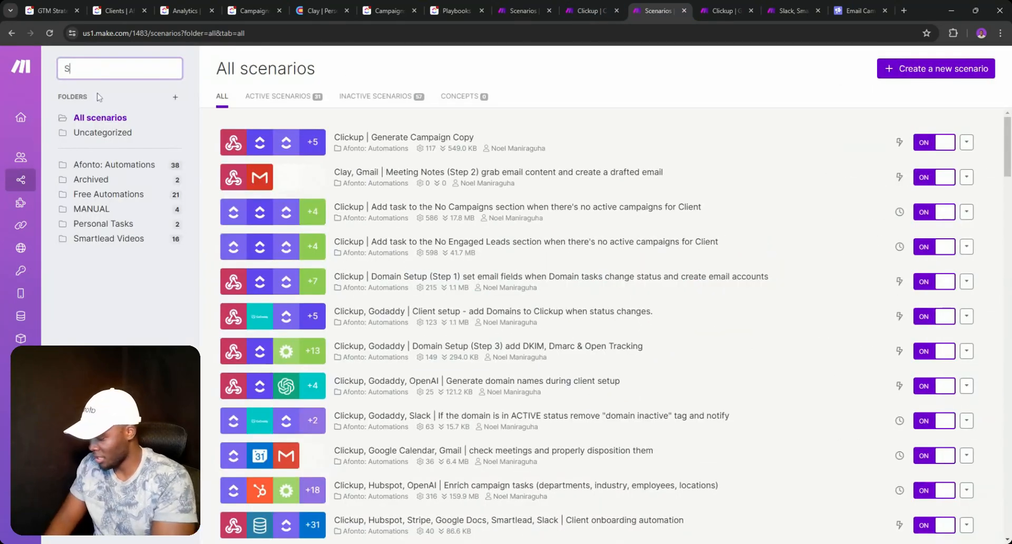
- Search scenarios for 'Smartlead' and open Send campaign copy to Smartlead
text(Smartlea)
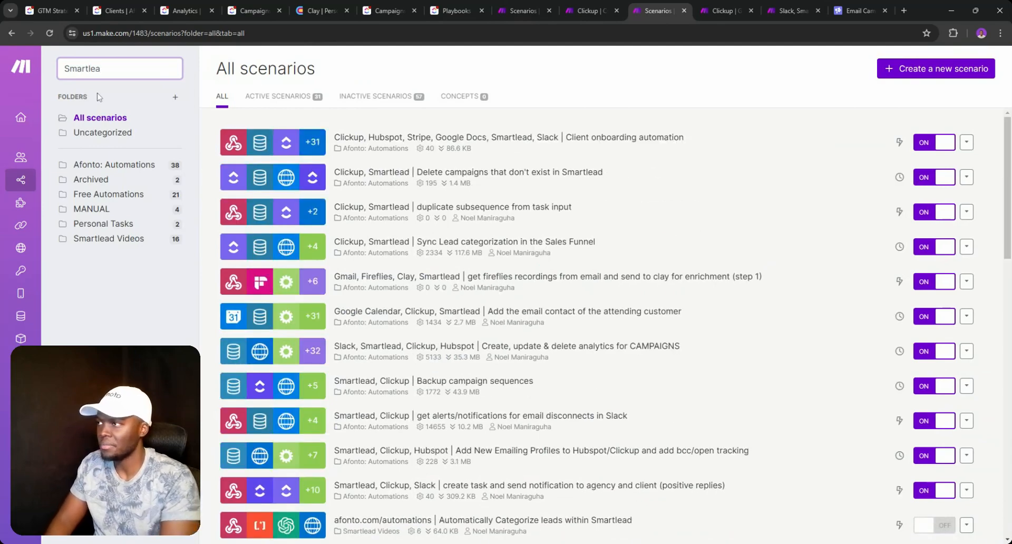
text(d)
scroll(456, 285, down, 12)
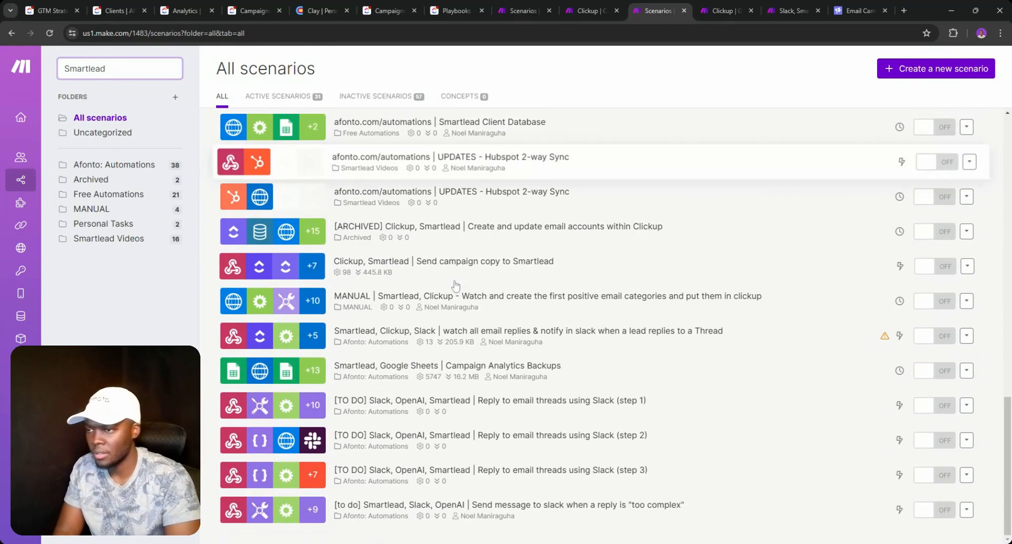
click(476, 267)
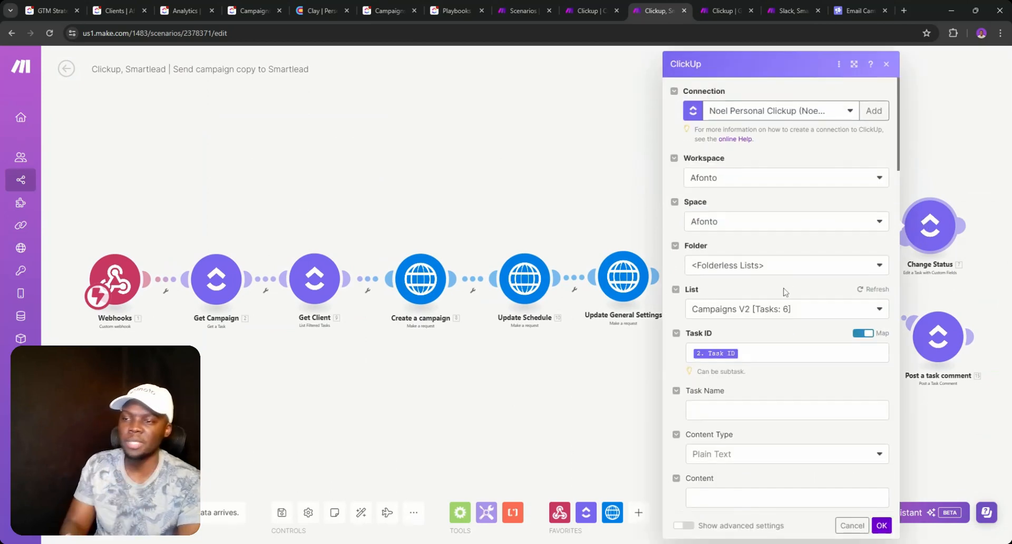
- Map Campaign ID to '8. data: id' from Create a campaign and save the module
scroll(785, 292, down, 15)
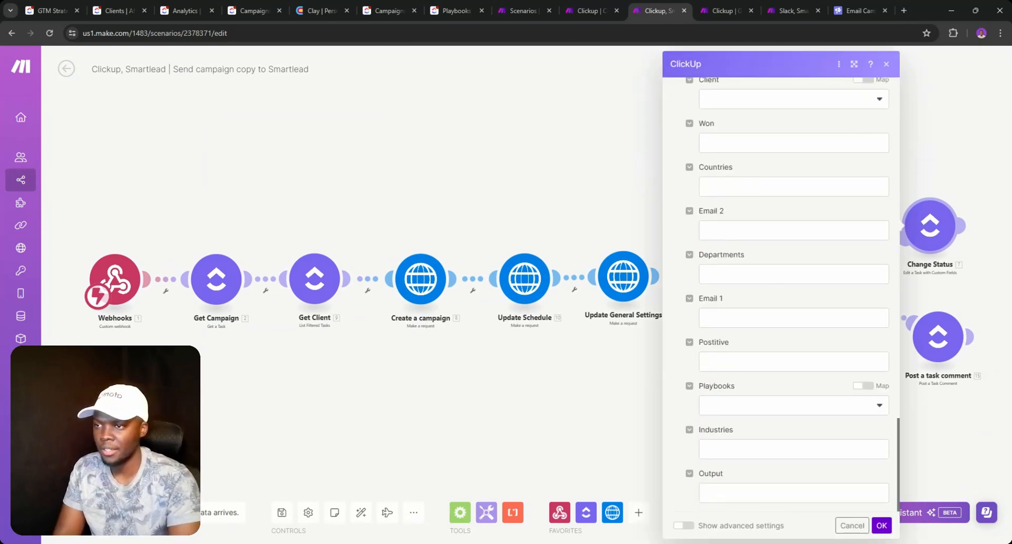
scroll(745, 389, up, 5)
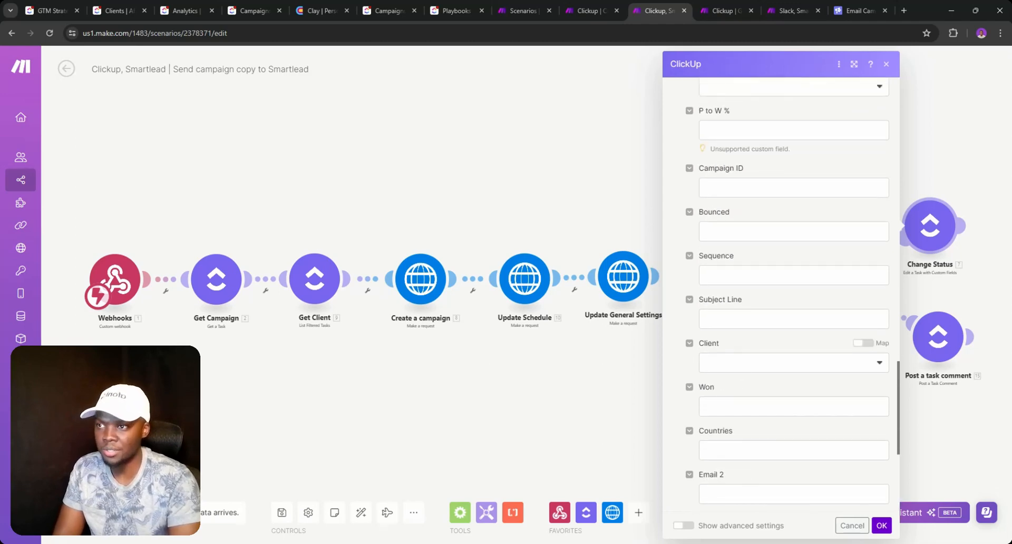
scroll(726, 269, up, 2)
click(727, 293)
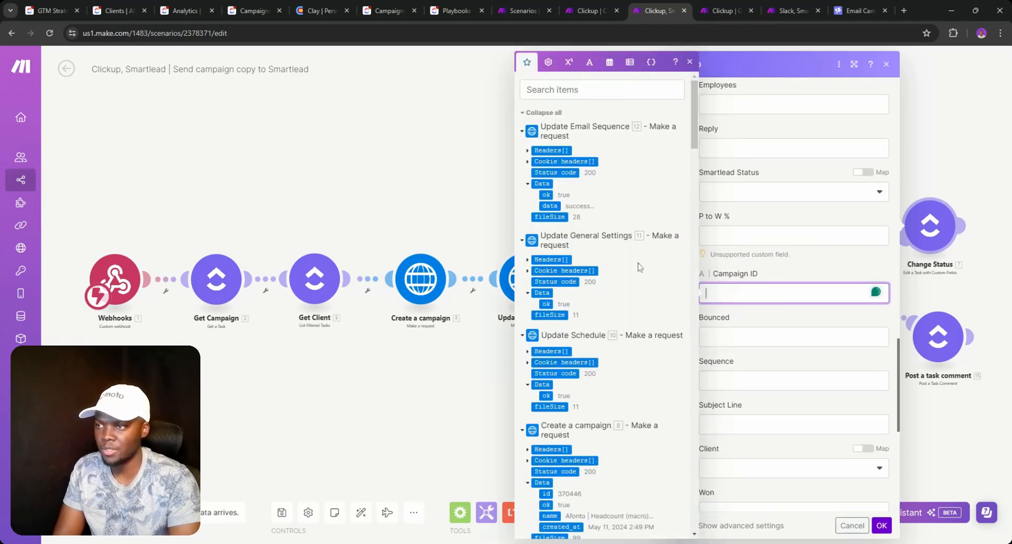
scroll(559, 210, down, 5)
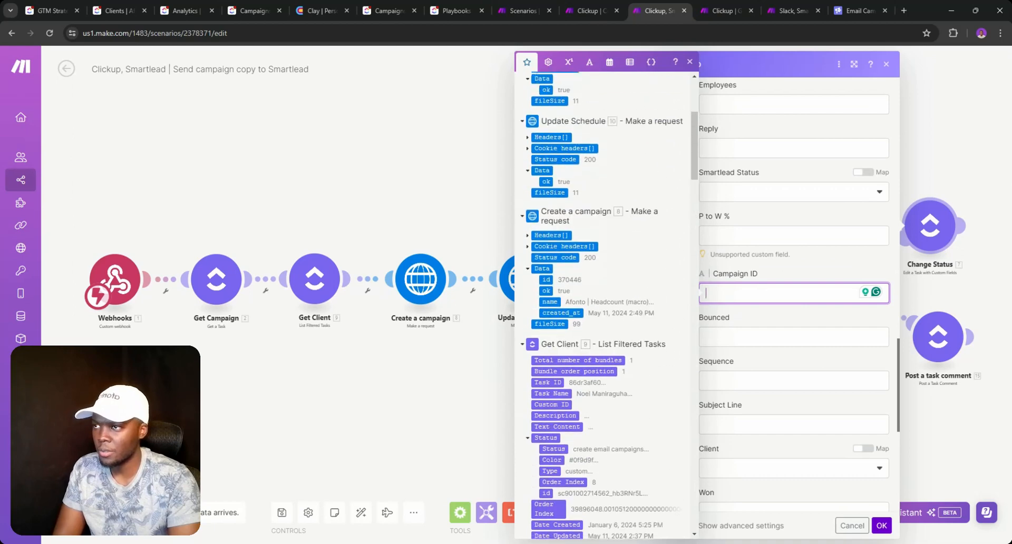
click(547, 282)
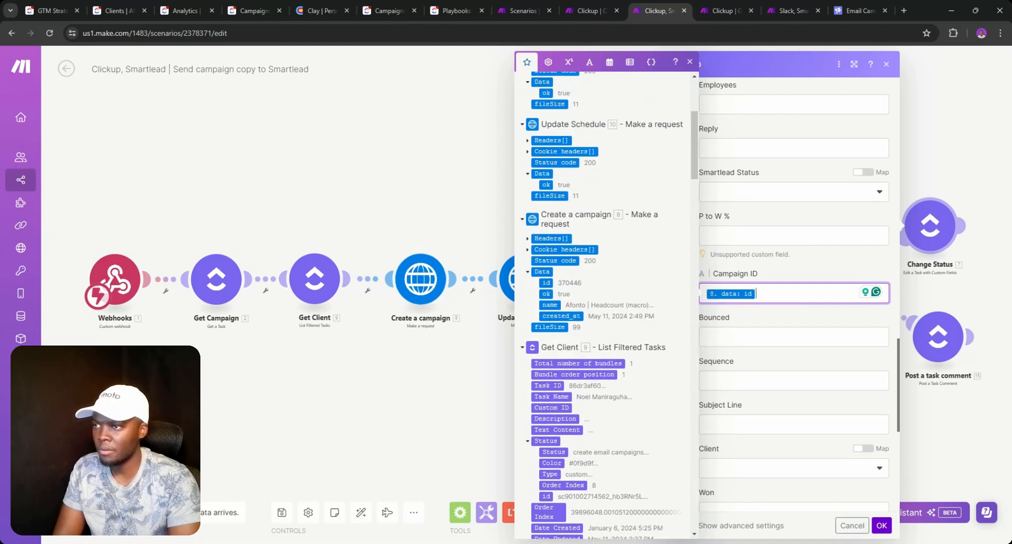
click(888, 525)
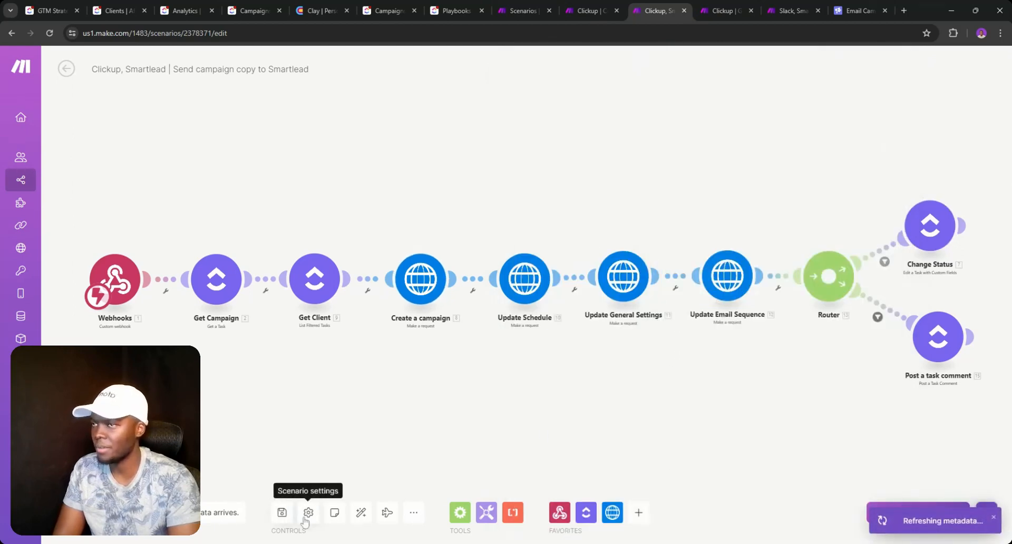
click(127, 5)
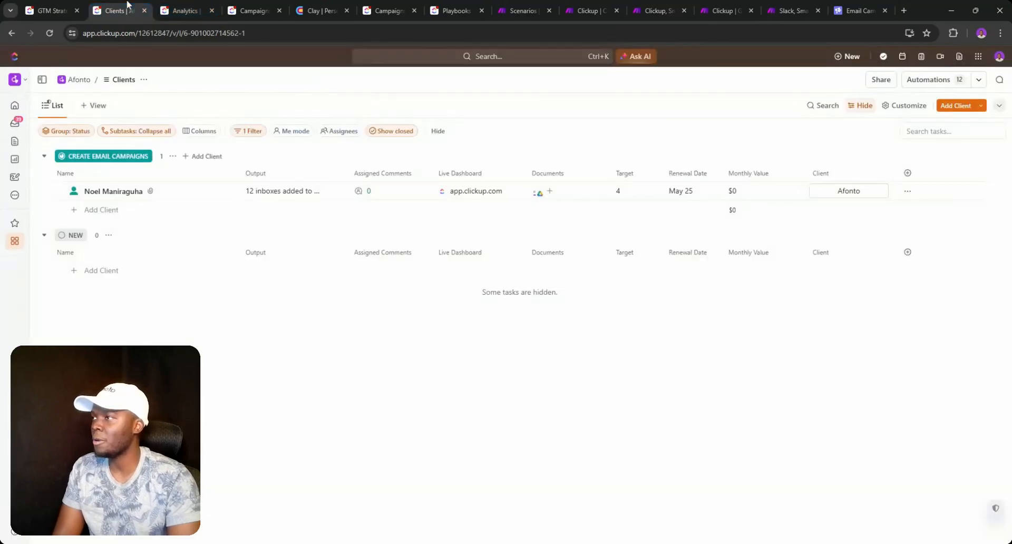
- Switch through the ClickUp browser tabs to the Campaigns V2 Analytics view
click(65, 7)
click(123, 8)
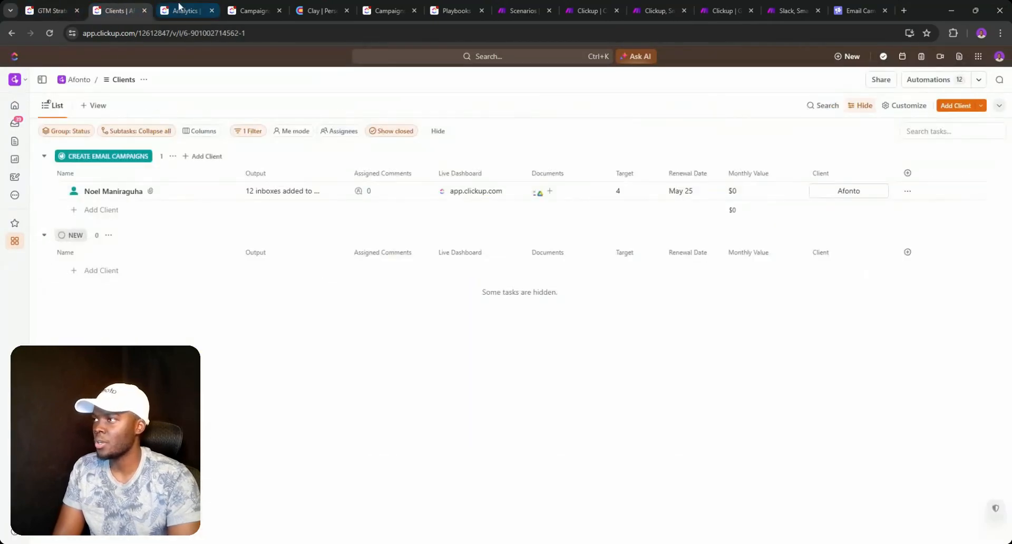
click(179, 6)
click(243, 8)
click(196, 9)
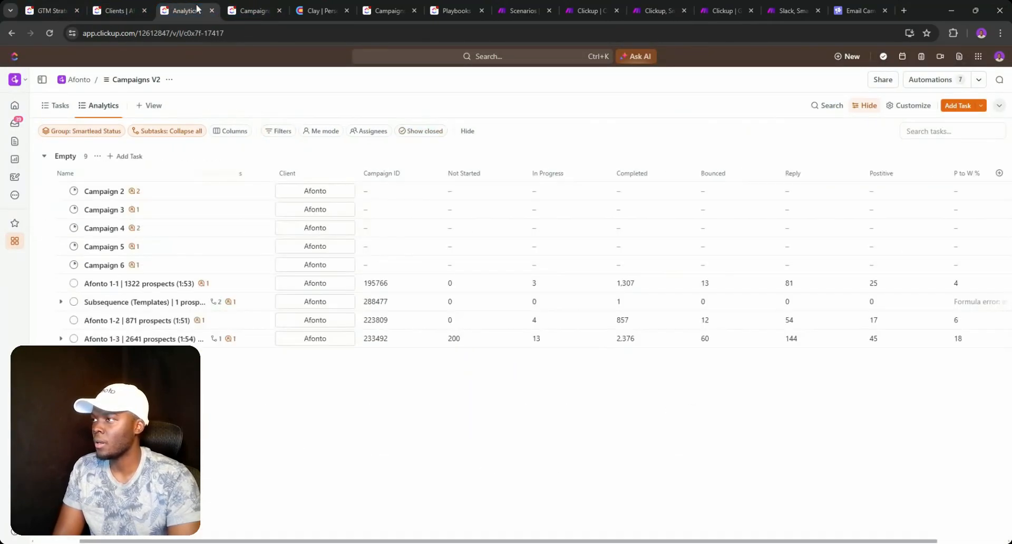
- Compare the status list with the Smartlead Status grouping, checking Campaign 2 and Afonto 1-1
click(56, 105)
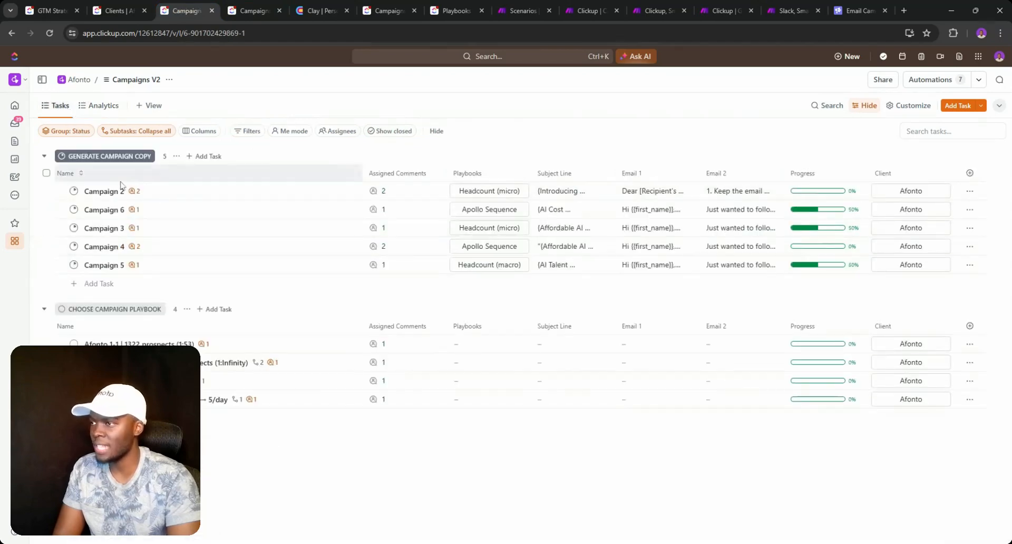
click(73, 191)
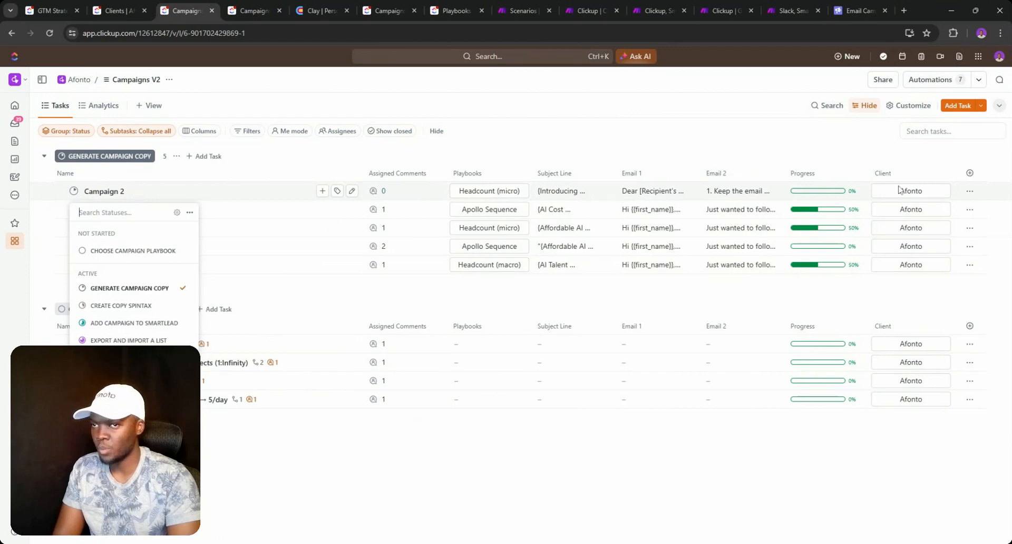
click(105, 110)
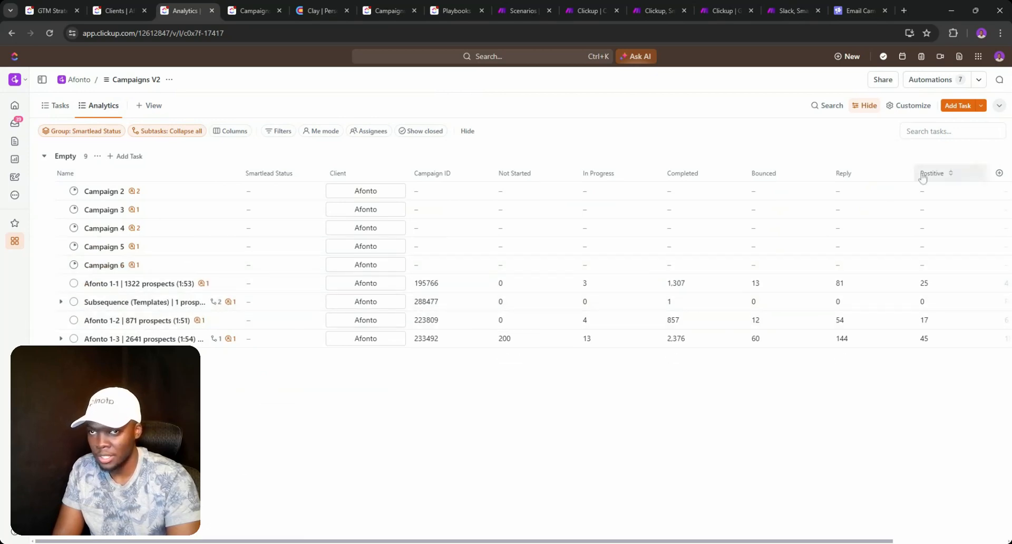
click(74, 284)
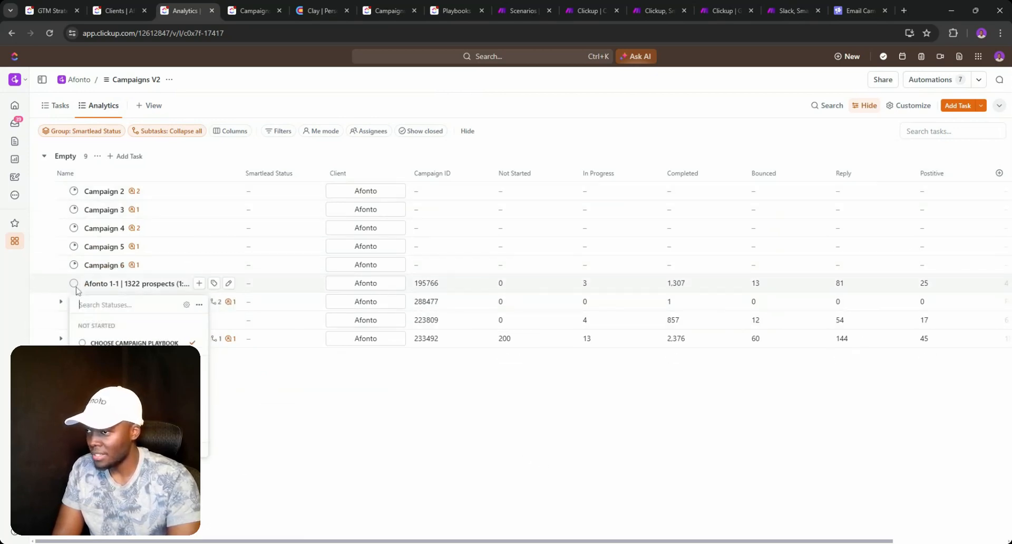
- Move the four Afonto tasks to Leads Added to Smartlead, resolve all items, and show closed tasks
click(534, 426)
click(46, 282)
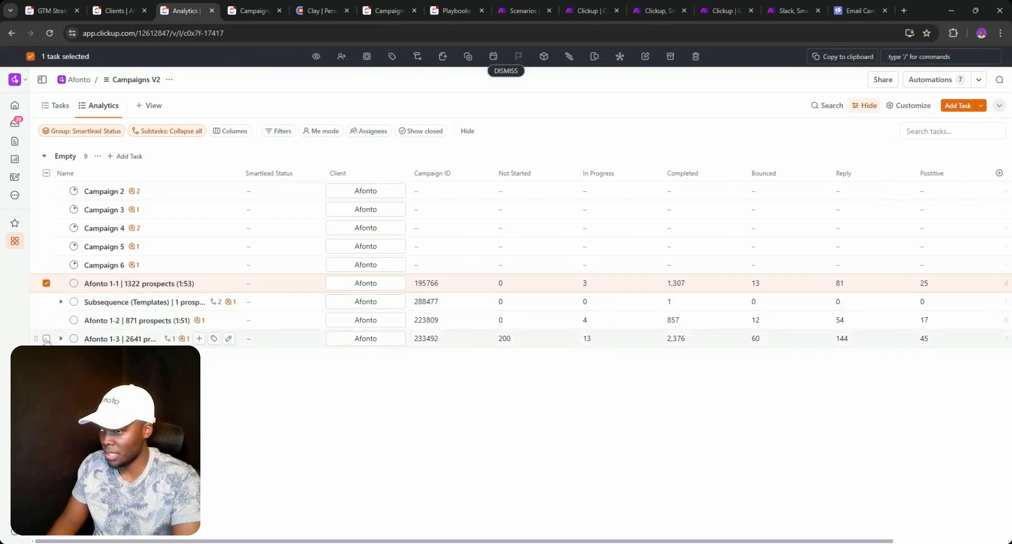
shift+click(47, 338)
click(367, 57)
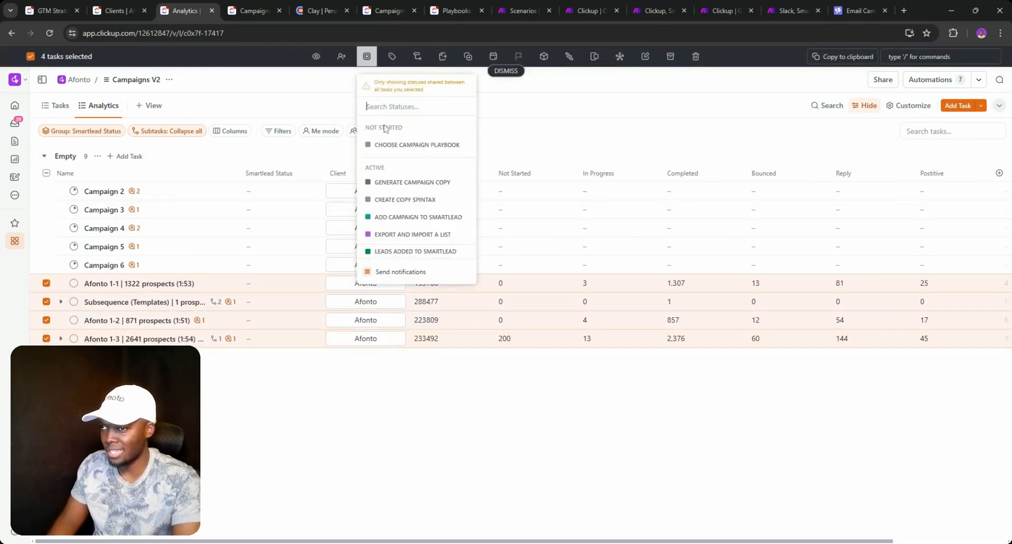
click(420, 253)
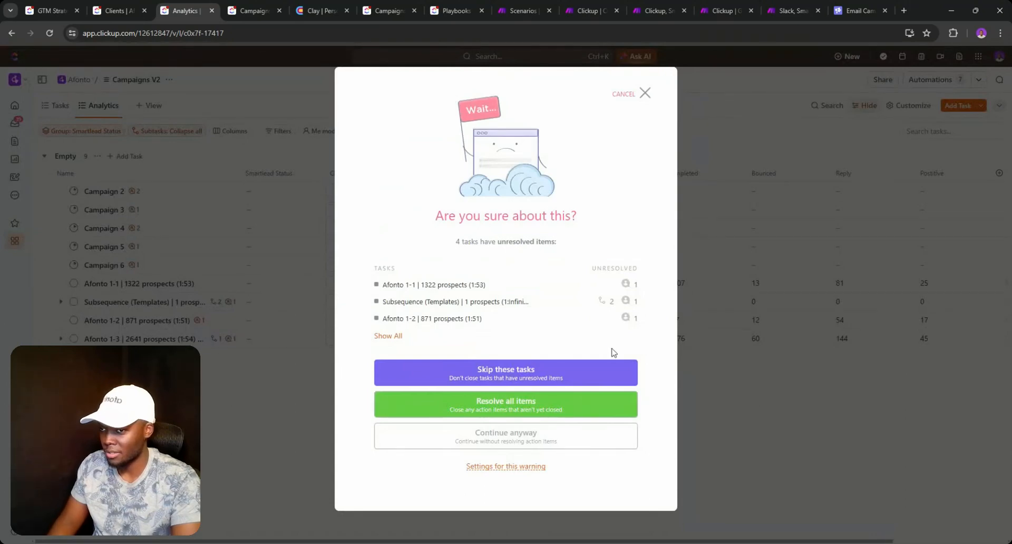
click(530, 403)
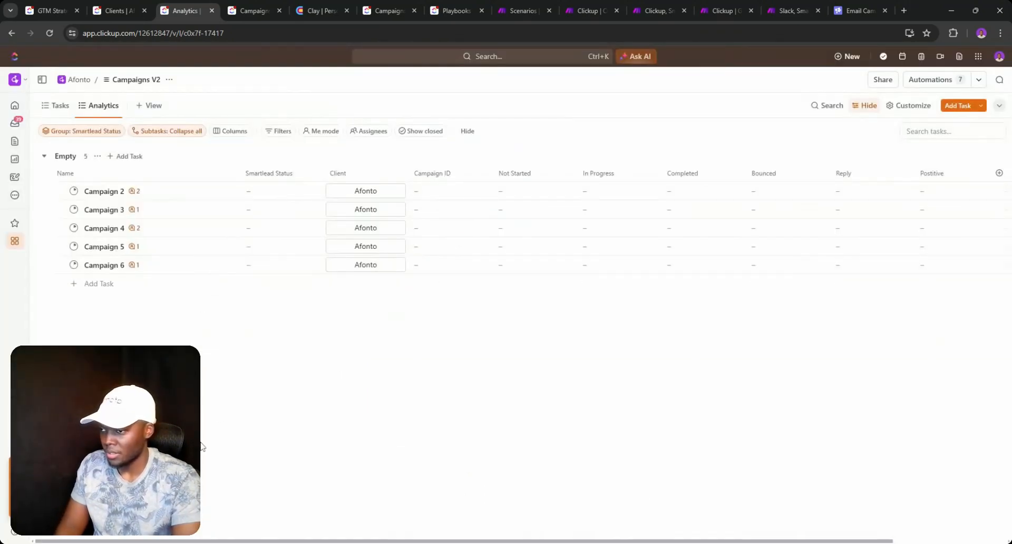
click(402, 132)
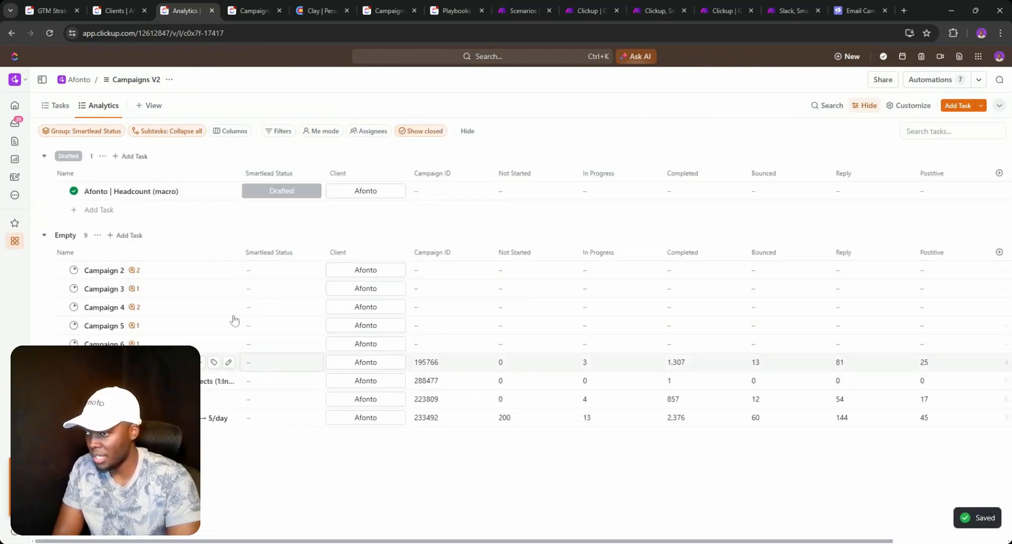
- Set Smartlead Status: Paused for Afonto 1-1 and 1-2, Active for 1-3, Archived for Subsequence (Templates)
click(278, 367)
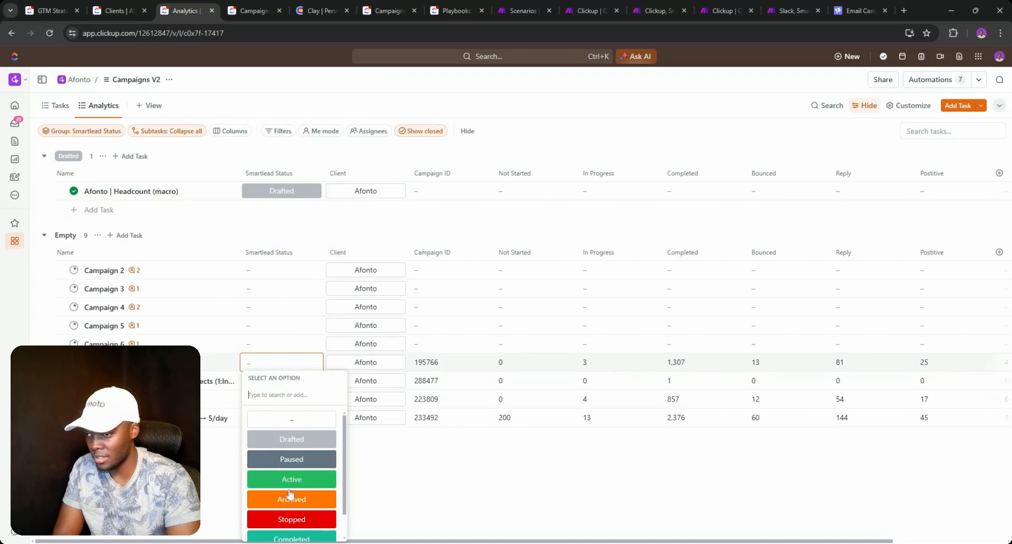
click(293, 465)
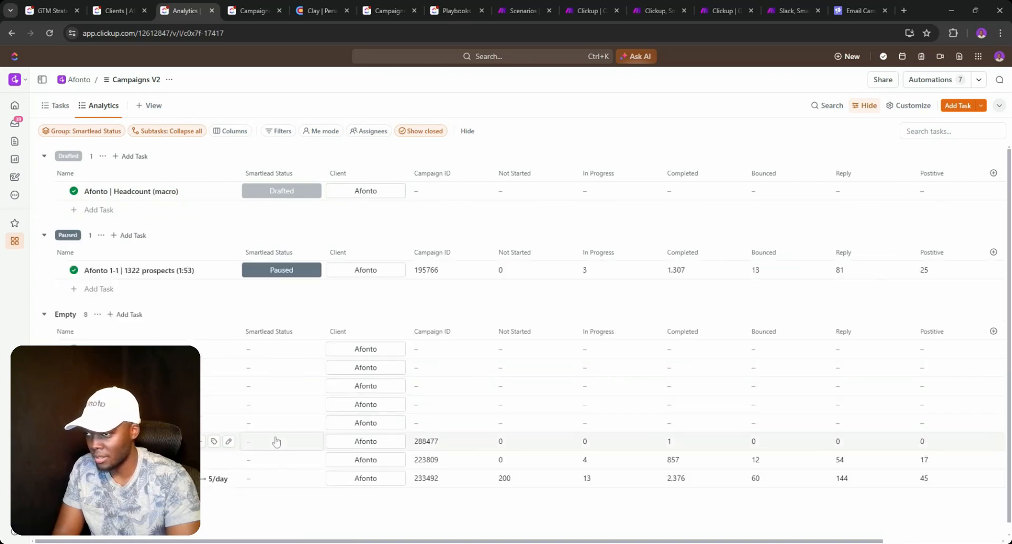
click(277, 460)
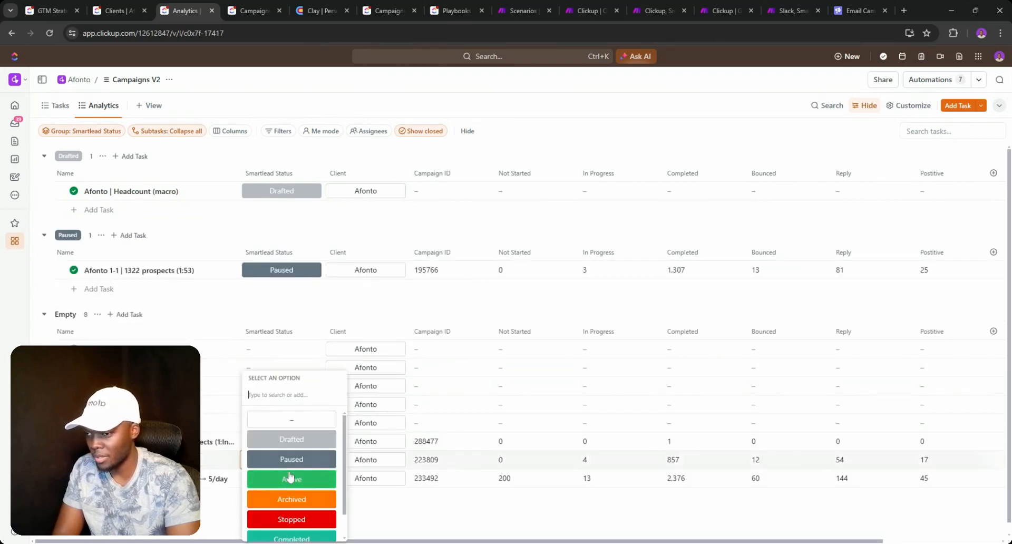
click(293, 464)
click(282, 479)
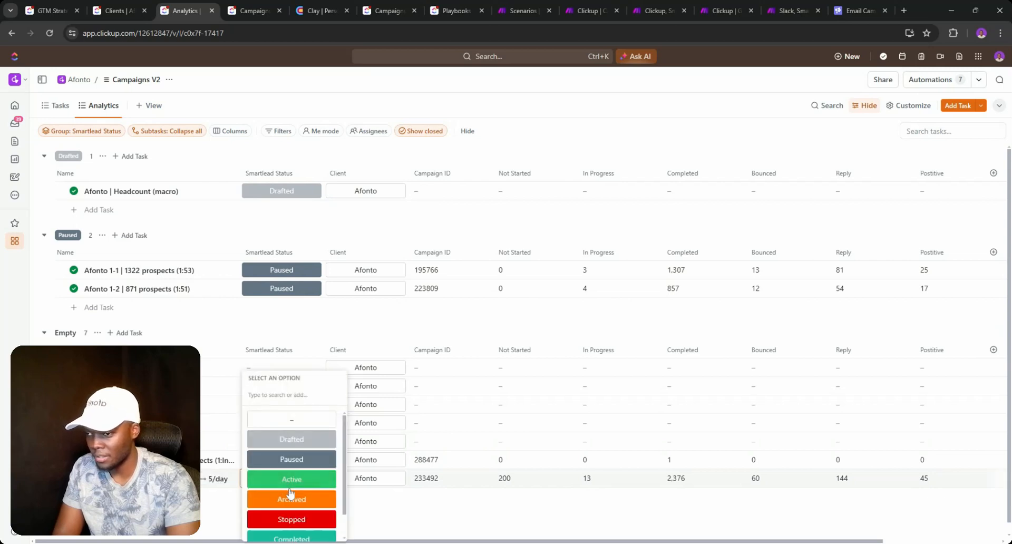
click(291, 479)
scroll(281, 473, down, 2)
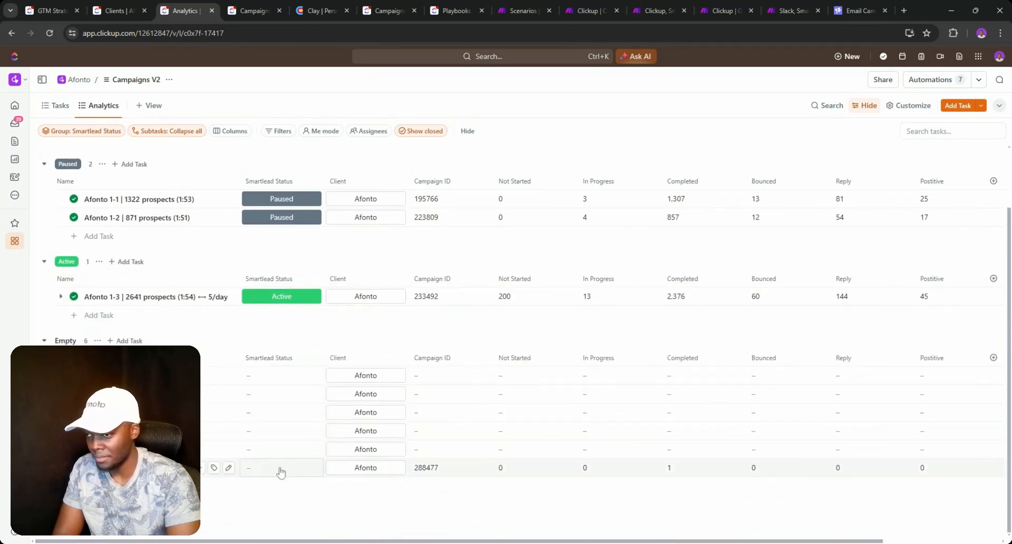
click(280, 471)
click(280, 500)
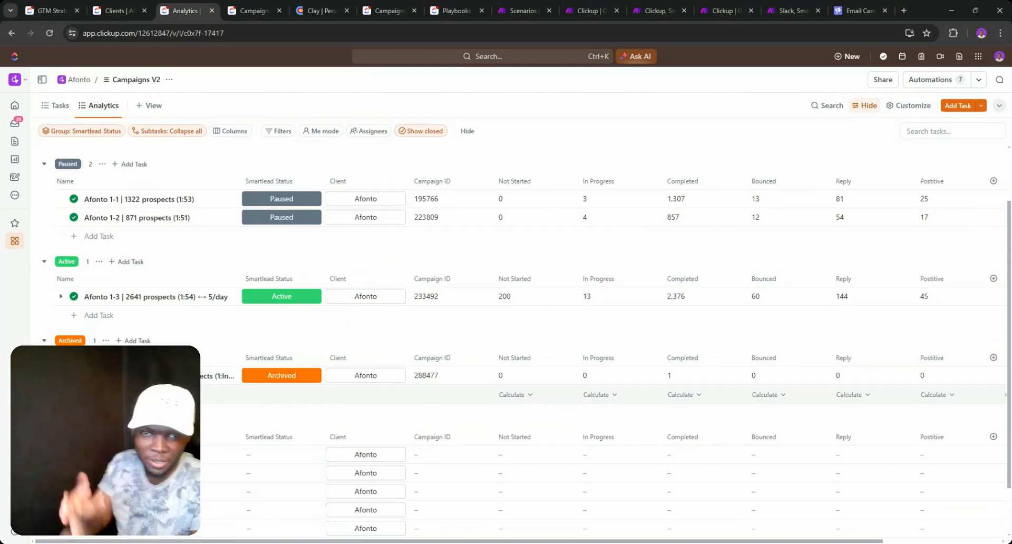
click(113, 11)
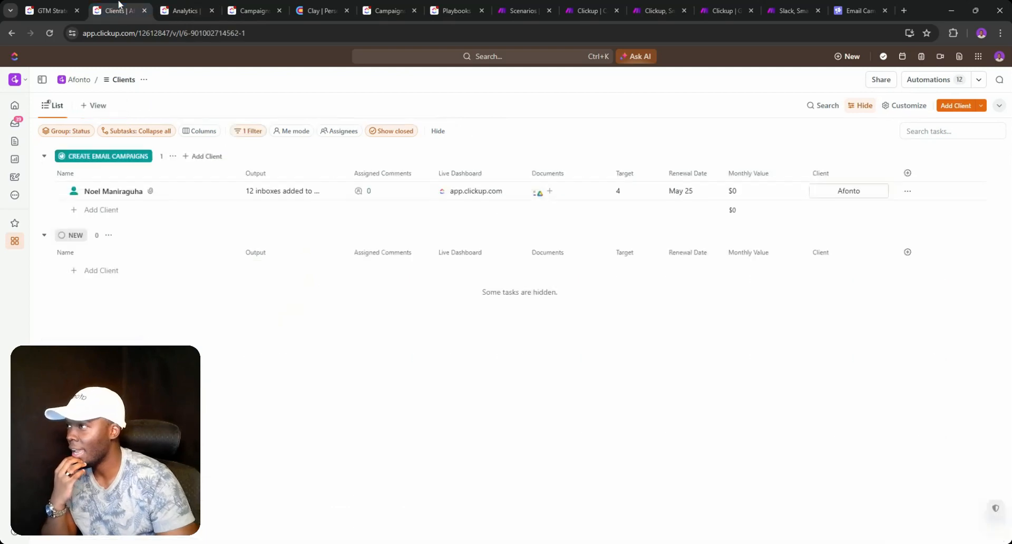
- Open the Playbooks list from the Spaces sidebar, then switch to the Clay workspace
click(184, 11)
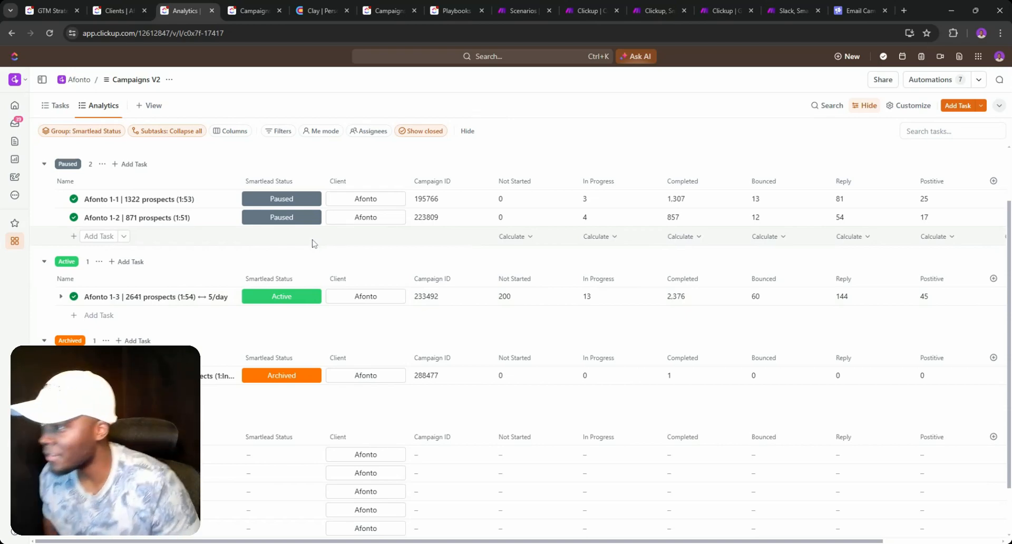
click(44, 9)
click(115, 11)
mouse_move(15, 240)
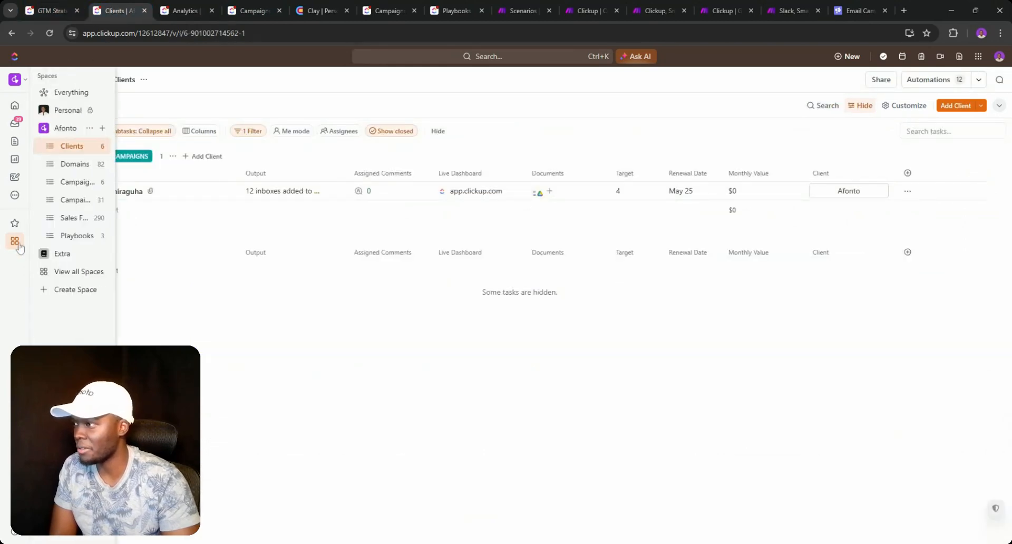
click(66, 235)
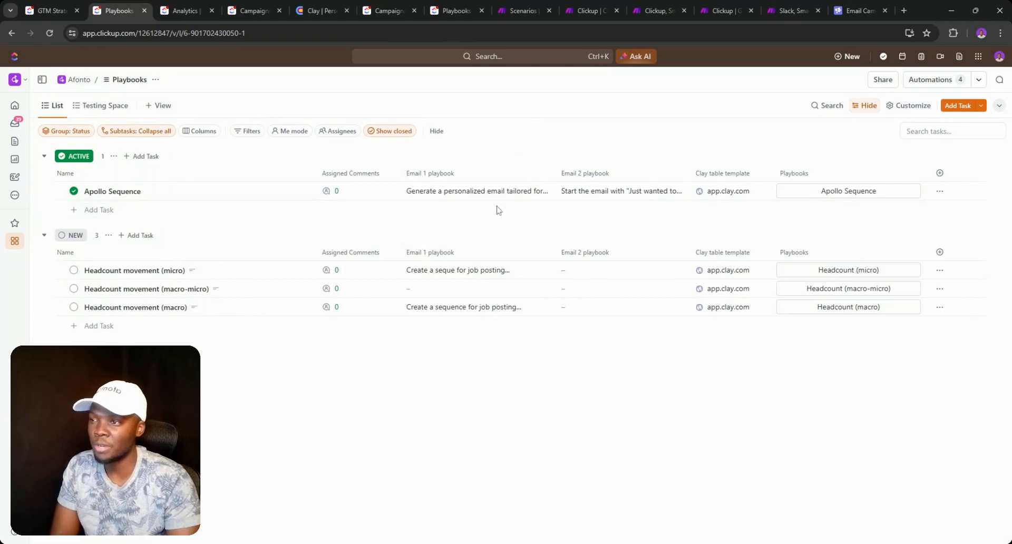
click(330, 4)
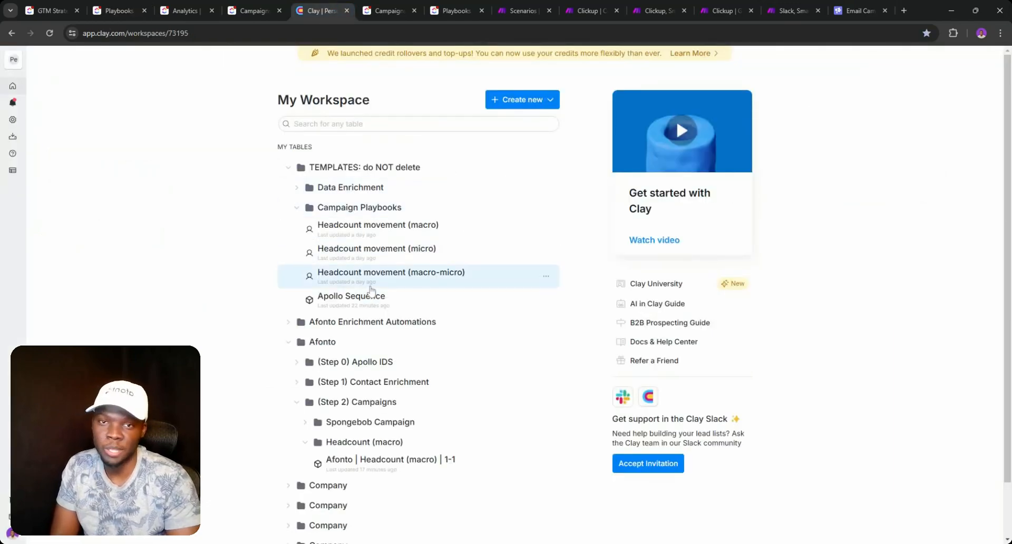